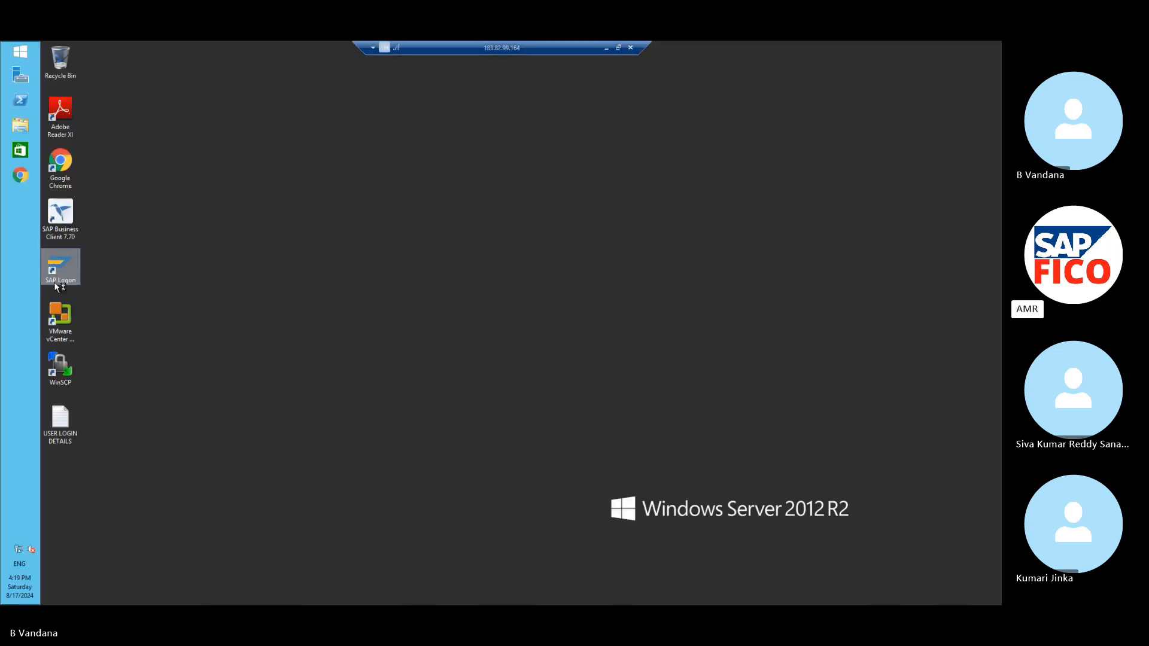
- Start SAP Logon, choose the S4HA system and enter the user name
double_click(60, 269)
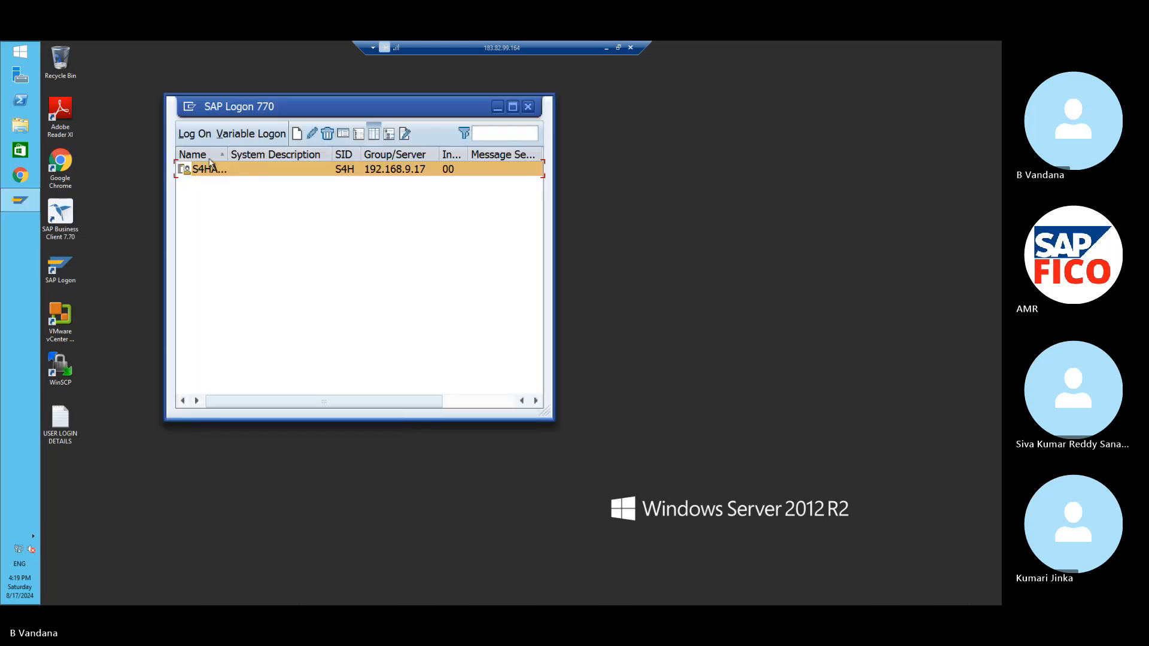
click(190, 133)
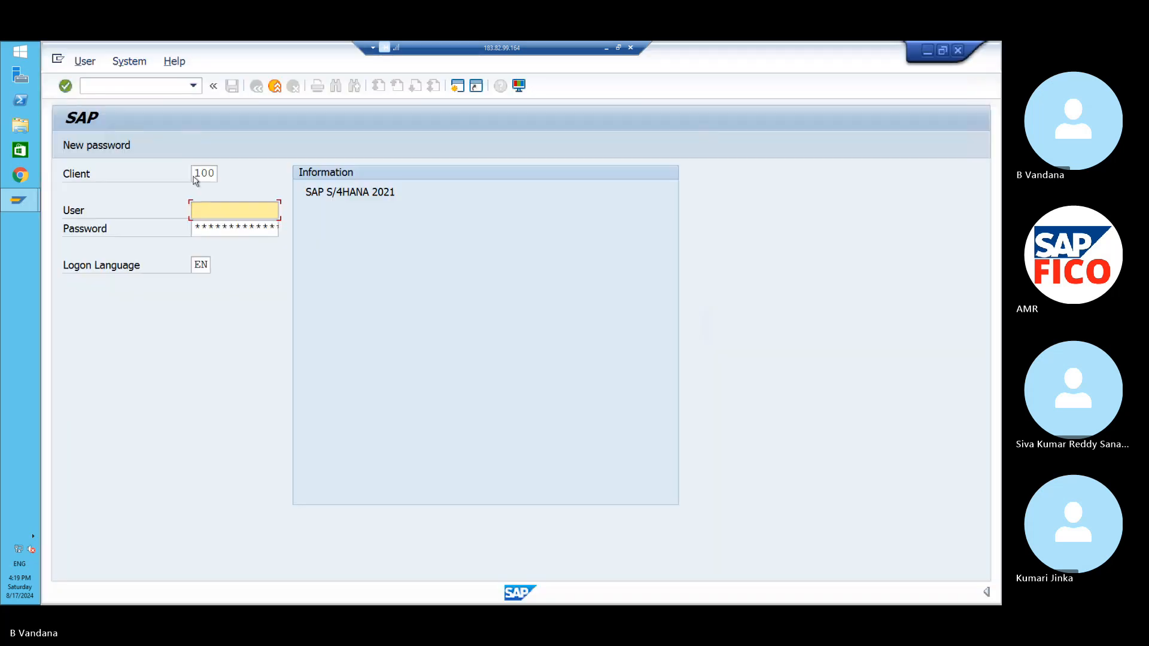
key(Caps_Lock)
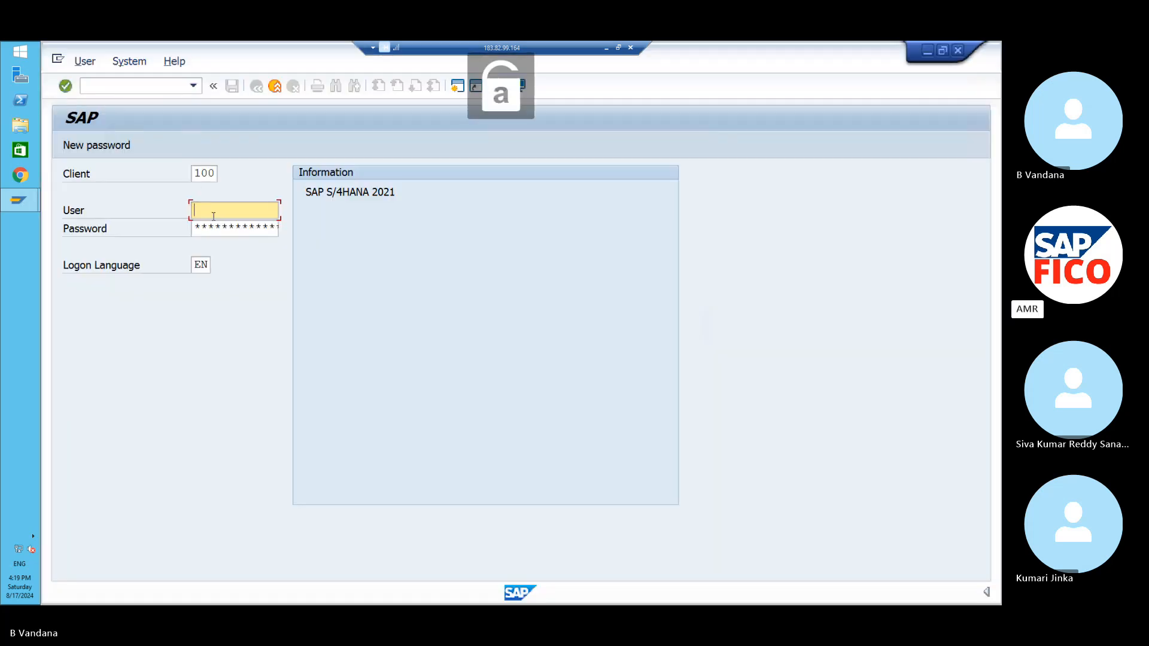
key(Caps_Lock)
text(KI)
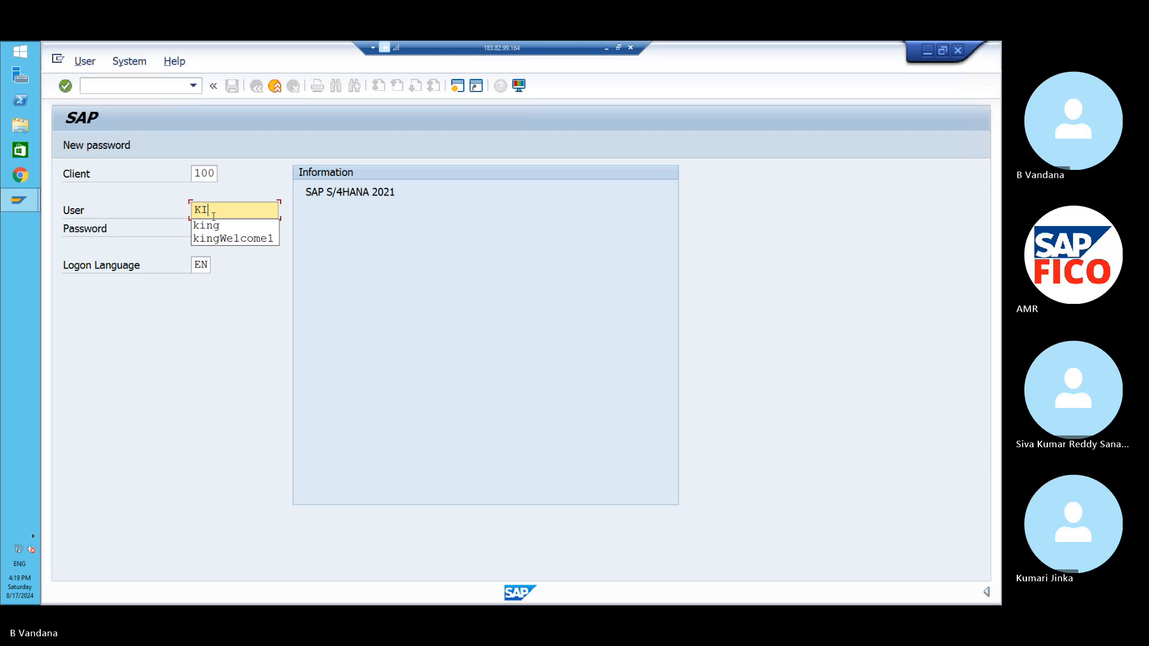
key(BackSpace)
key(Caps_Lock)
text(ing)
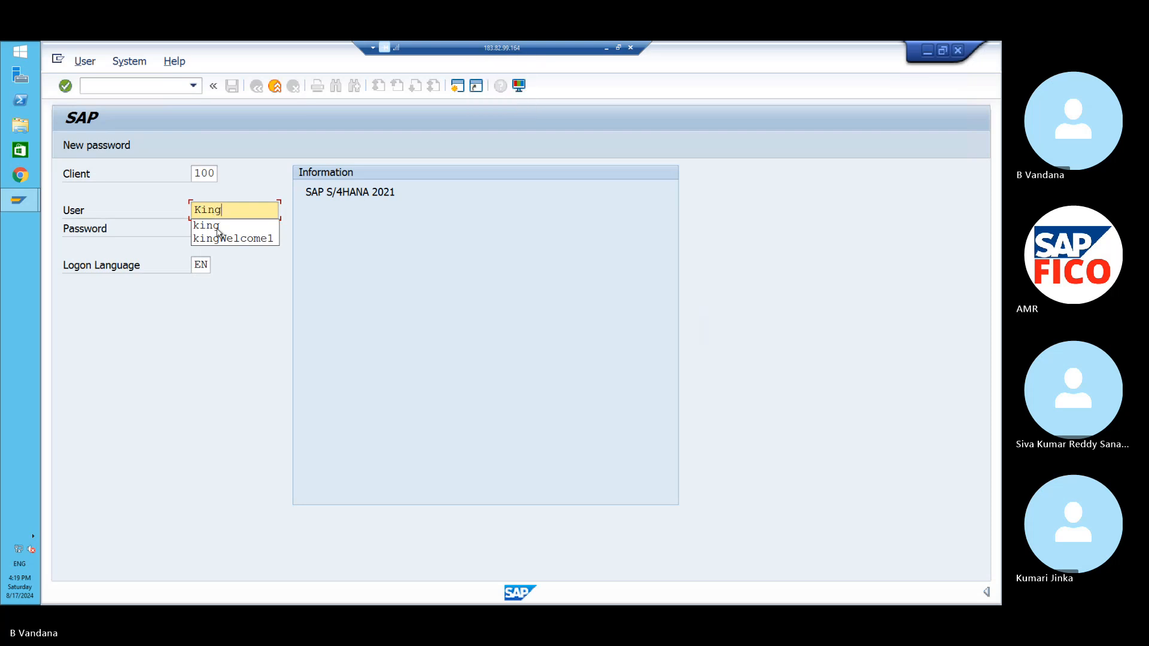
click(242, 298)
- Enter the account password and submit the logon to client 100
click(232, 227)
key(Caps_Lock)
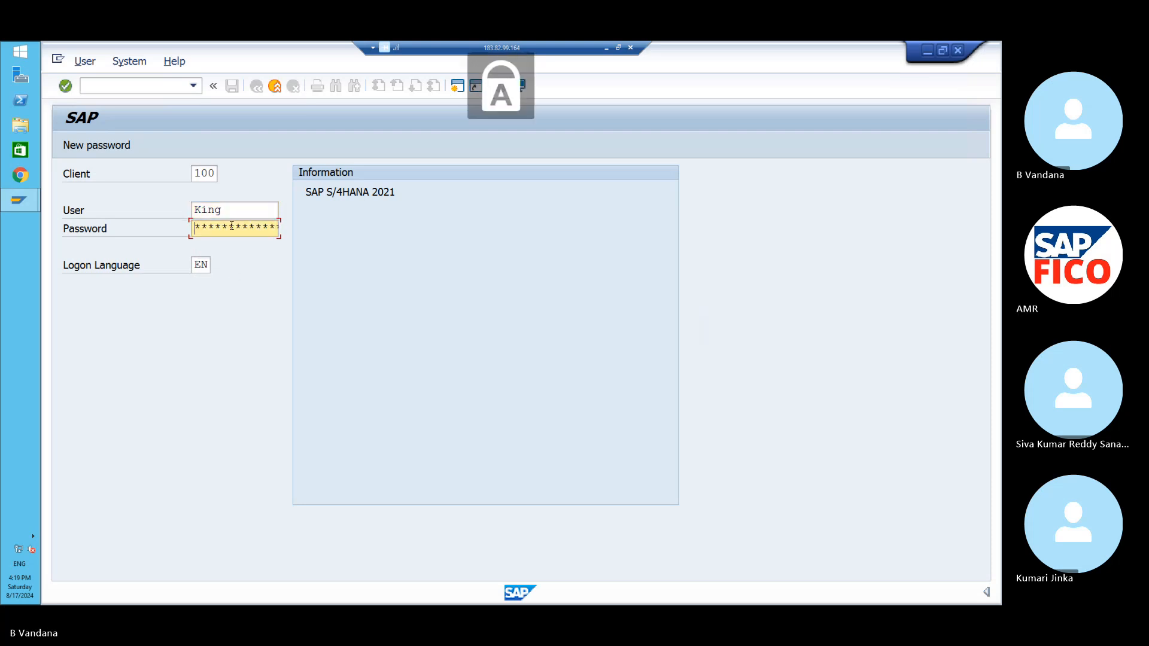
text(*)
key(Caps_Lock)
text(***)
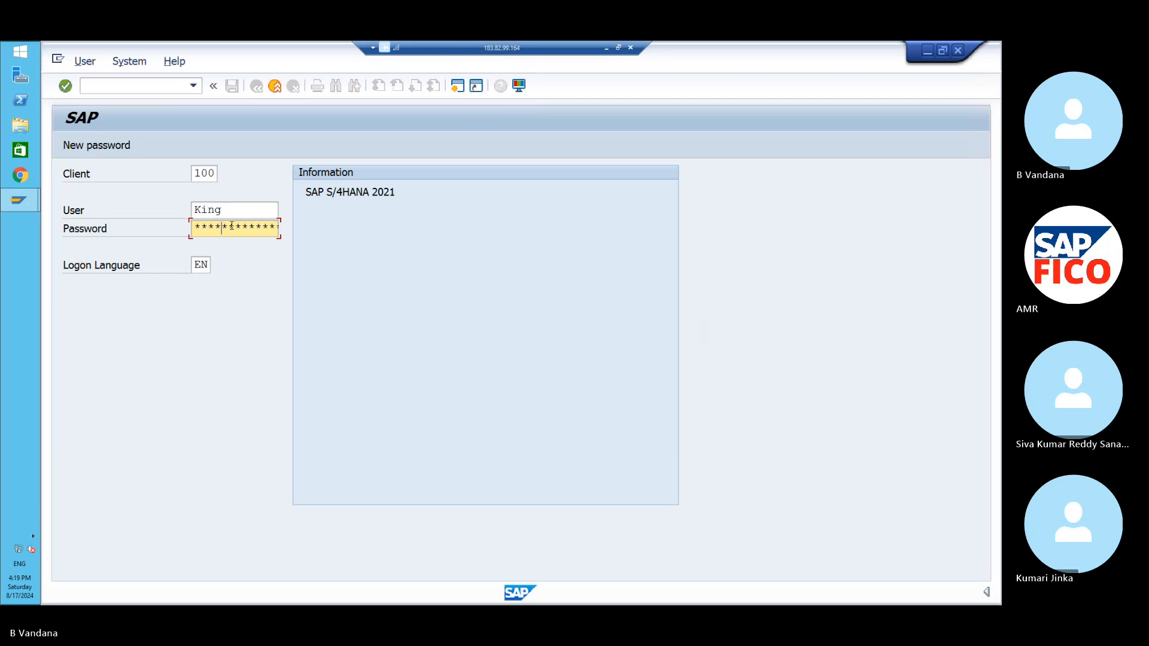
key(Return)
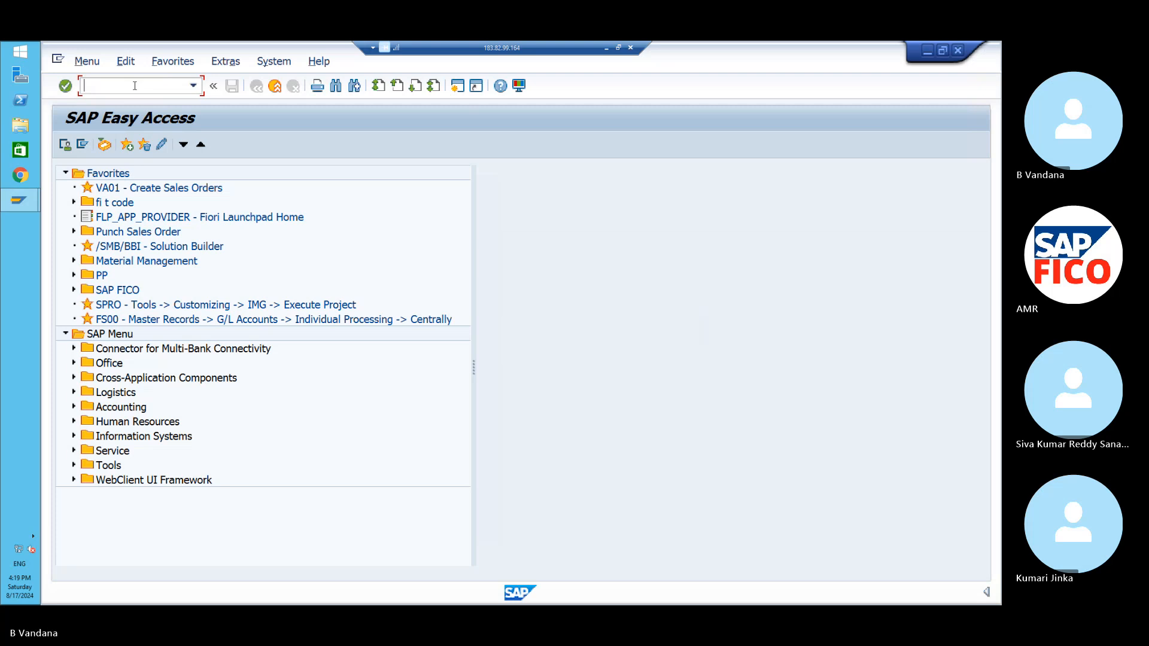
- Run /NFB50 and open the G/L account search help on the first item line
text(/)
key(Caps_Lock)
text(NS)
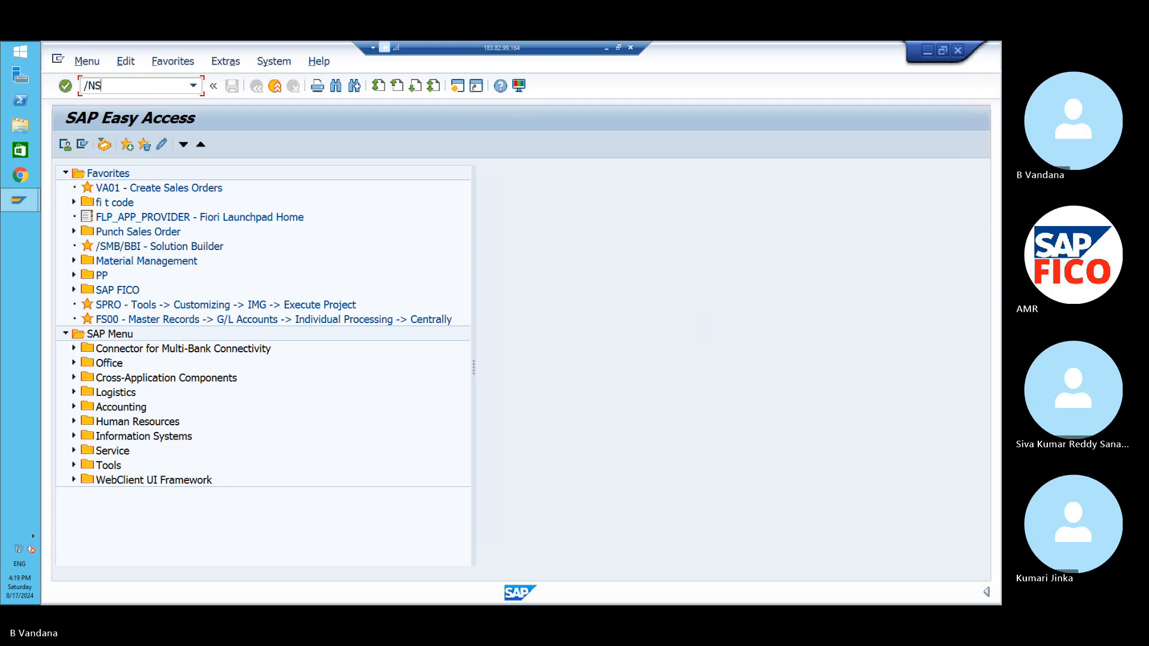
key(BackSpace)
text(F)
text(B50)
key(Return)
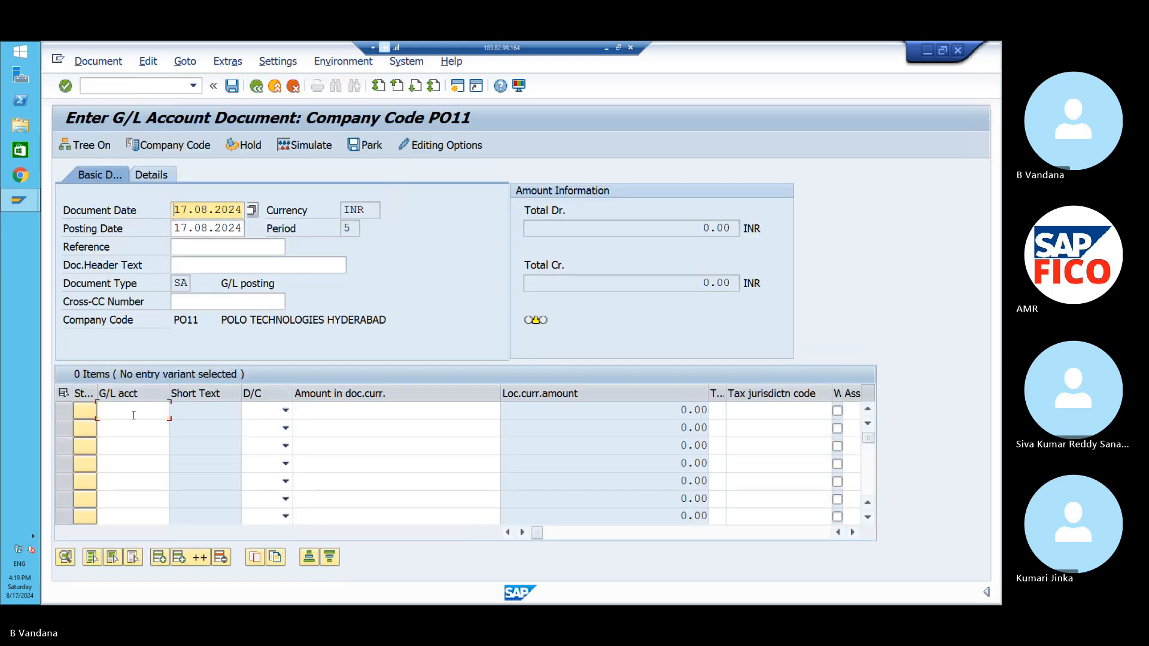
click(166, 411)
click(174, 412)
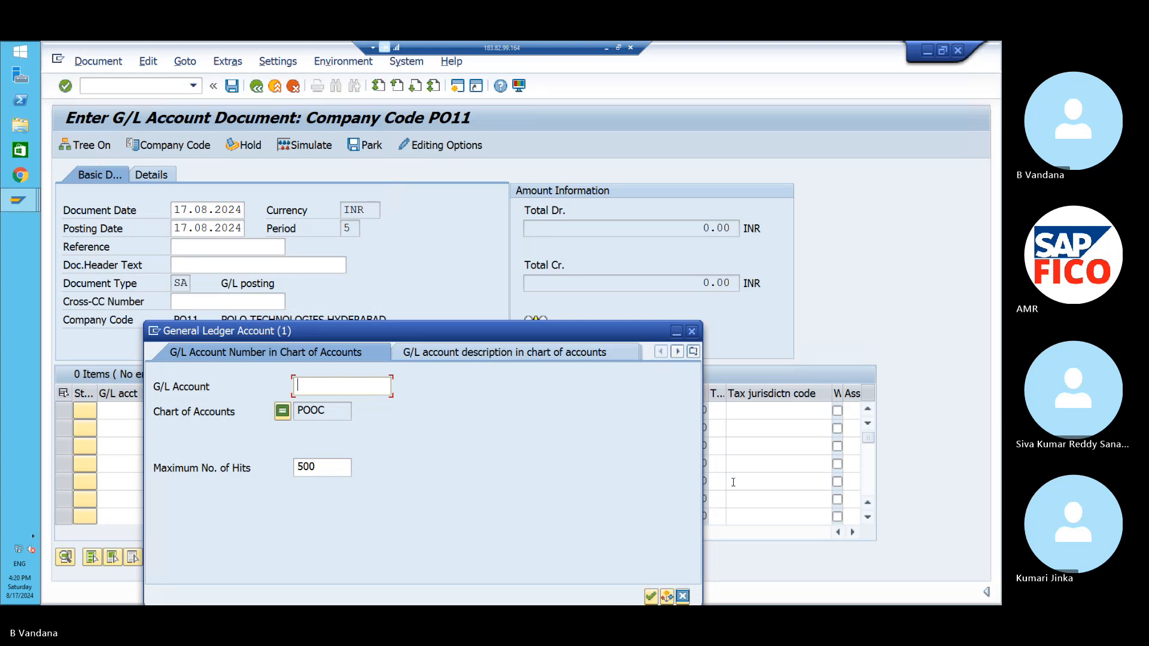
- Cancel the General Ledger Account search help, leaving the PO11 entry screen with 0 items
click(692, 331)
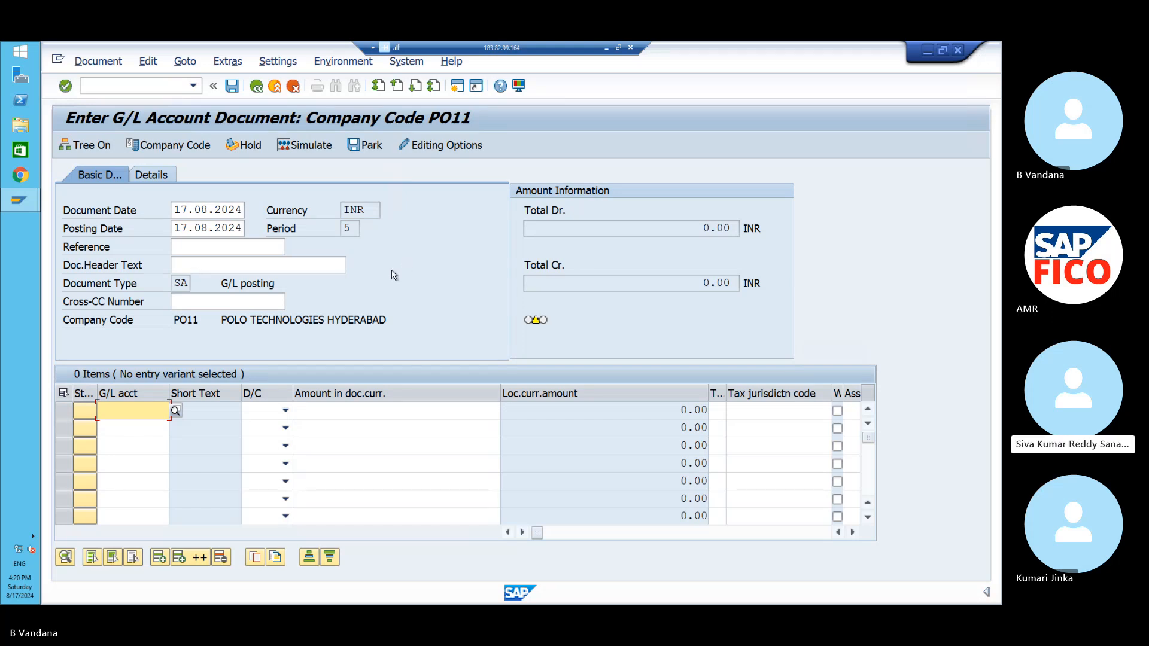
- Debit G/L account 440000 (commission paid) by 100000 on line one
click(175, 411)
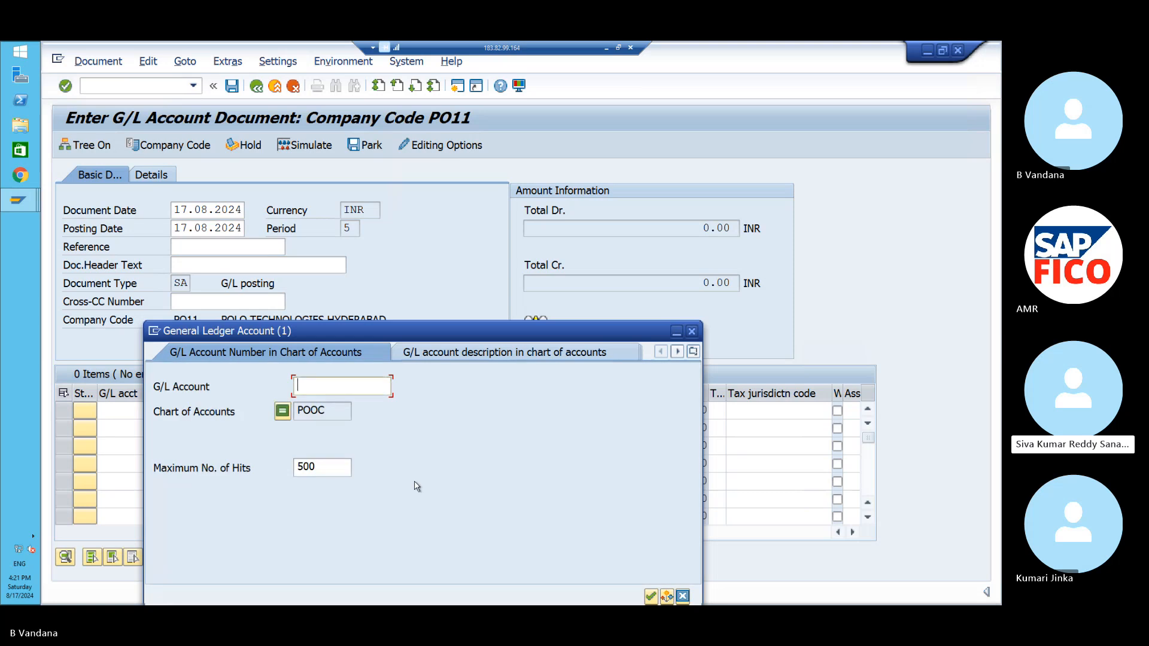
click(651, 598)
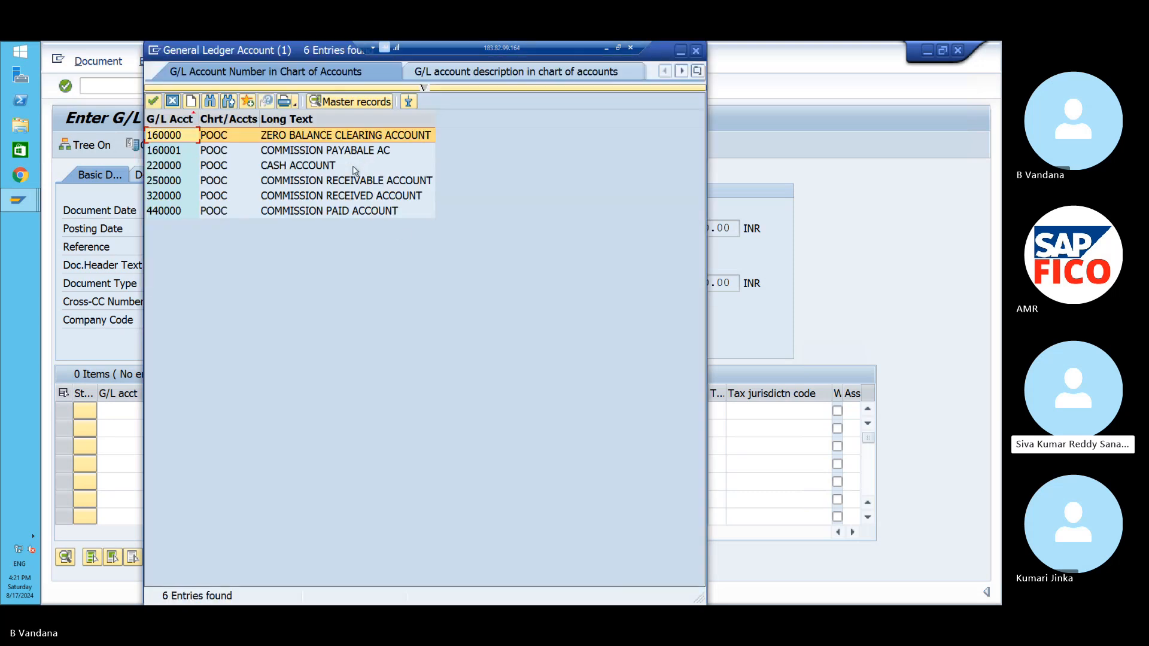
click(365, 211)
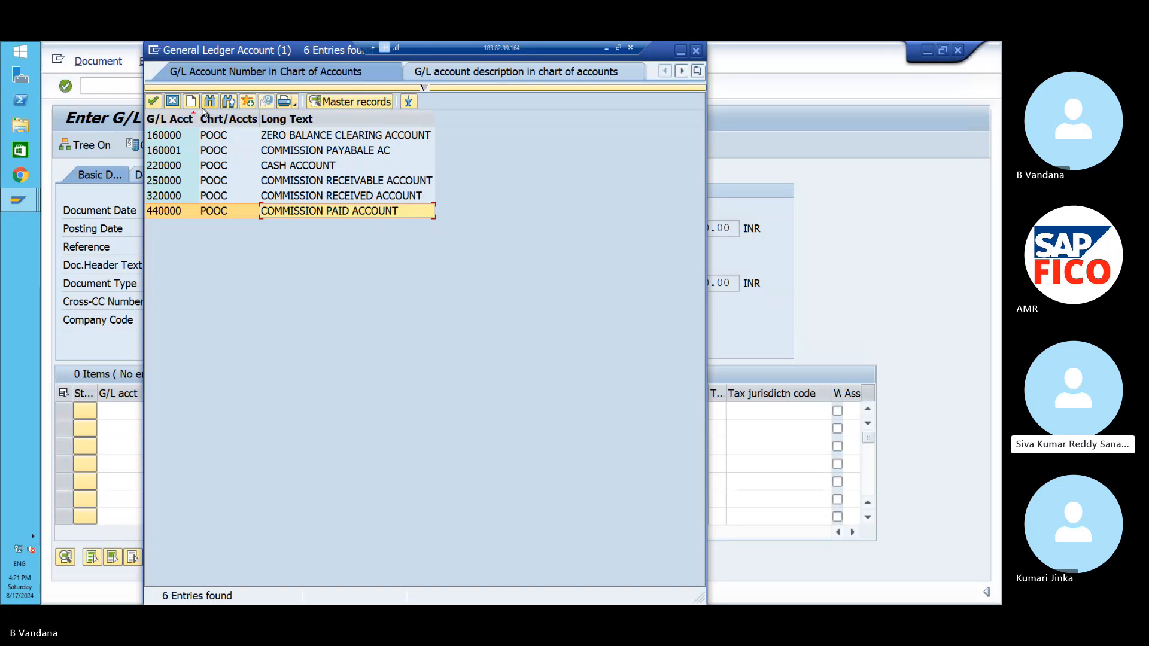
click(156, 102)
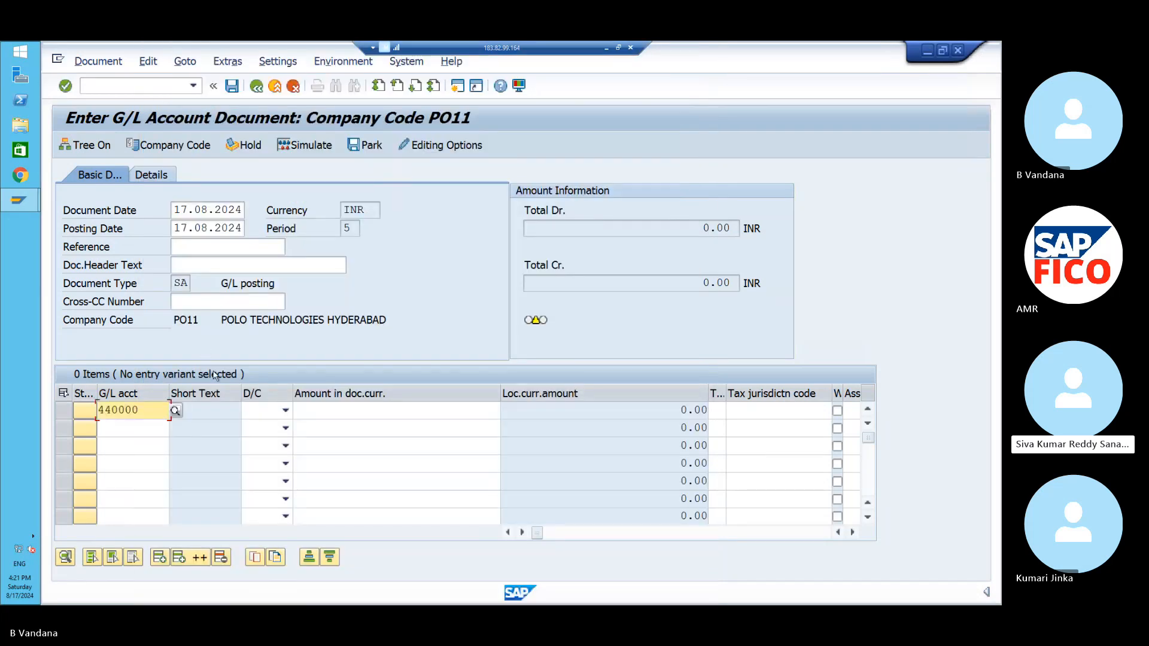
click(285, 412)
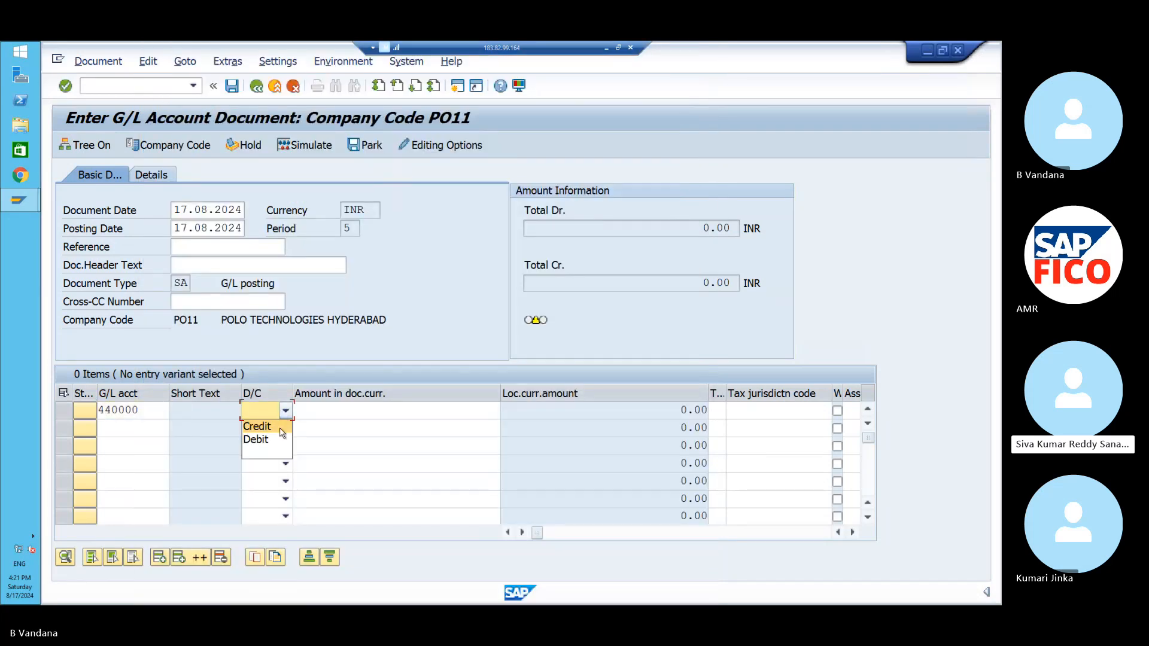
click(277, 440)
click(323, 413)
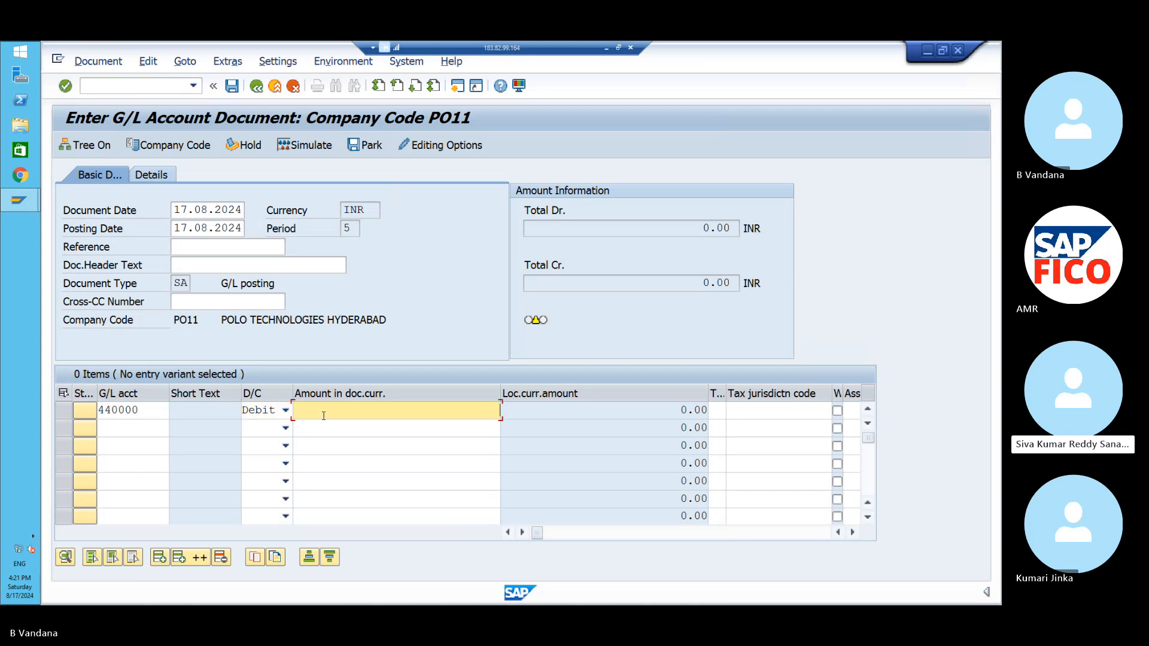
text(100000)
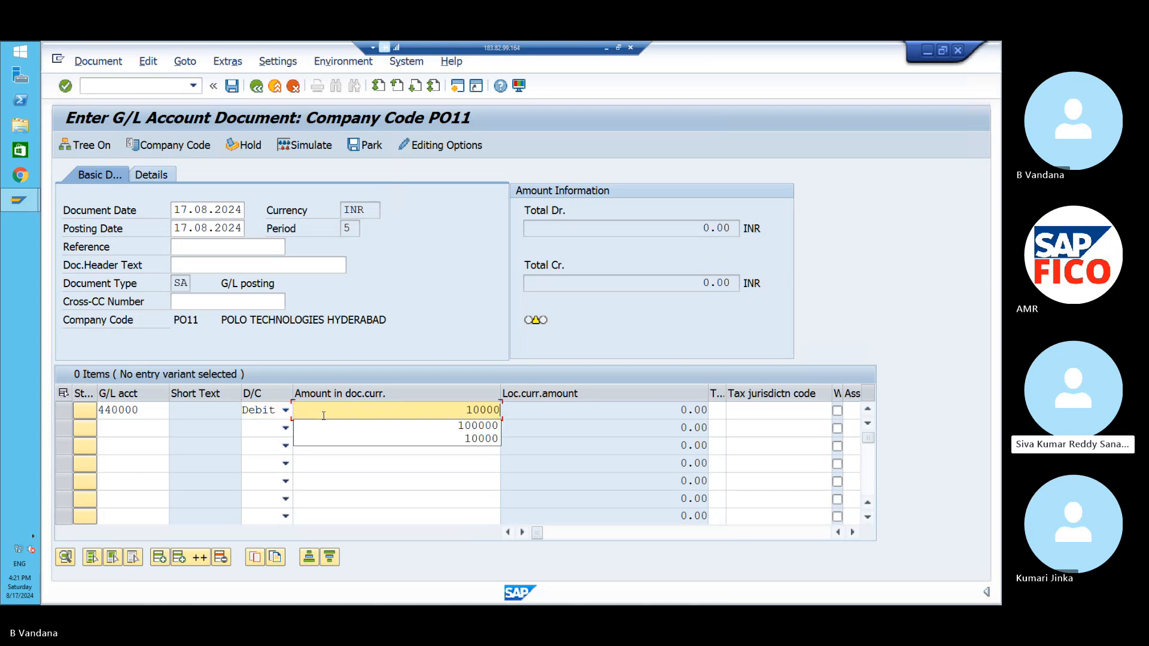
click(149, 423)
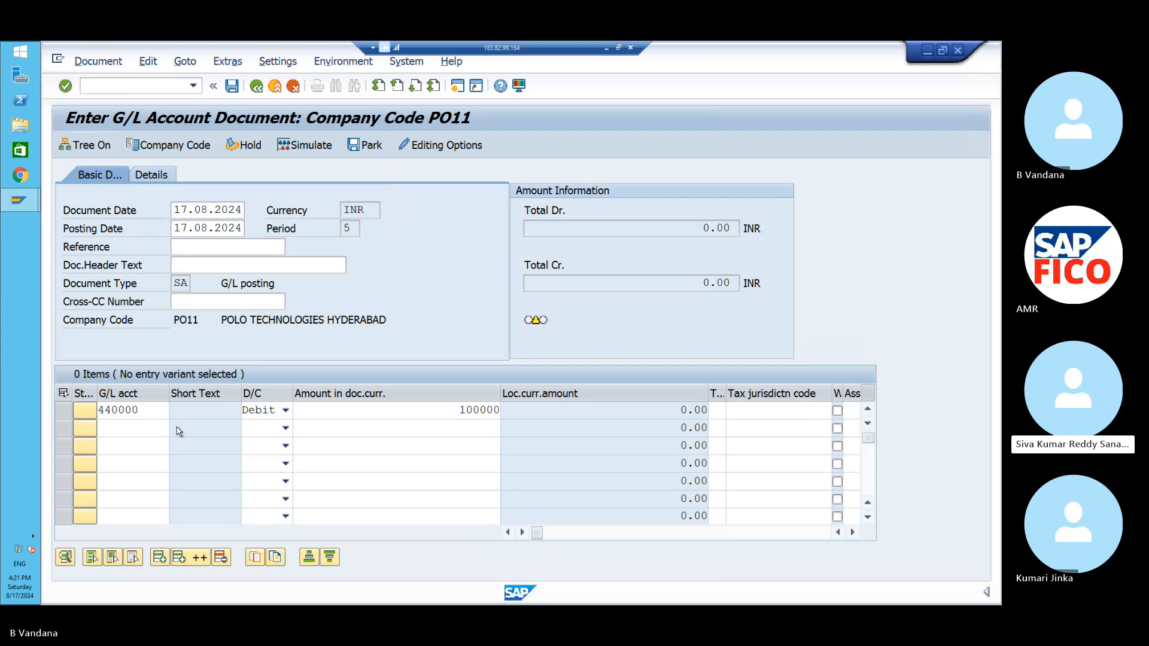
- Credit G/L account 160001 (commission payable) by 100000 on line two
key(F4)
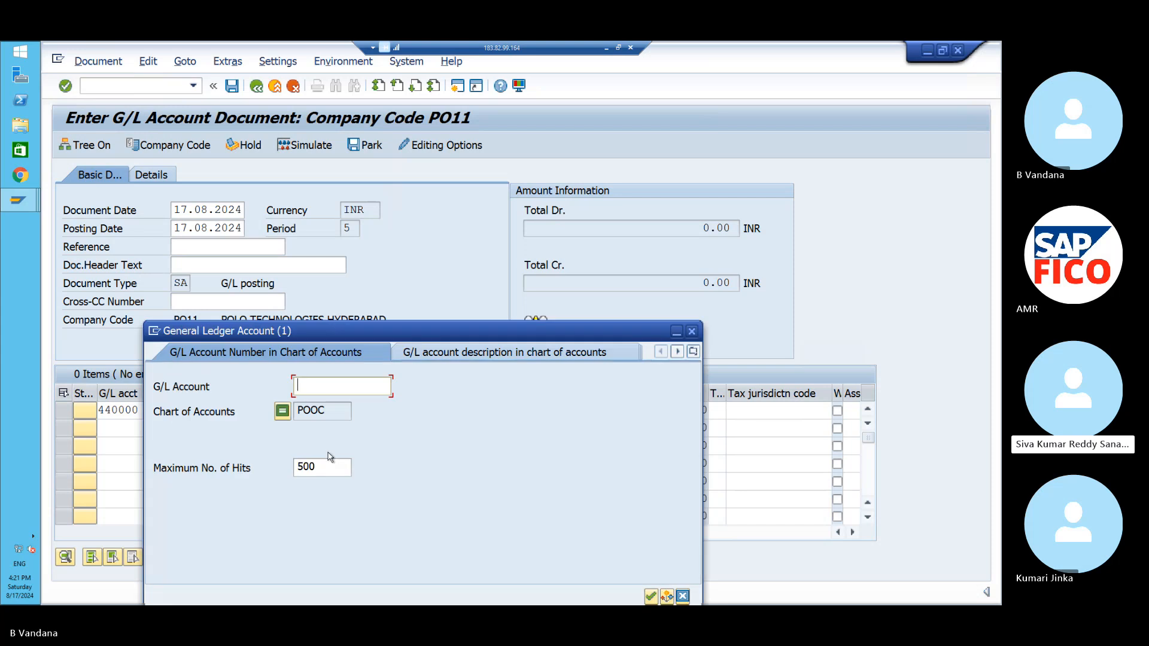
click(652, 596)
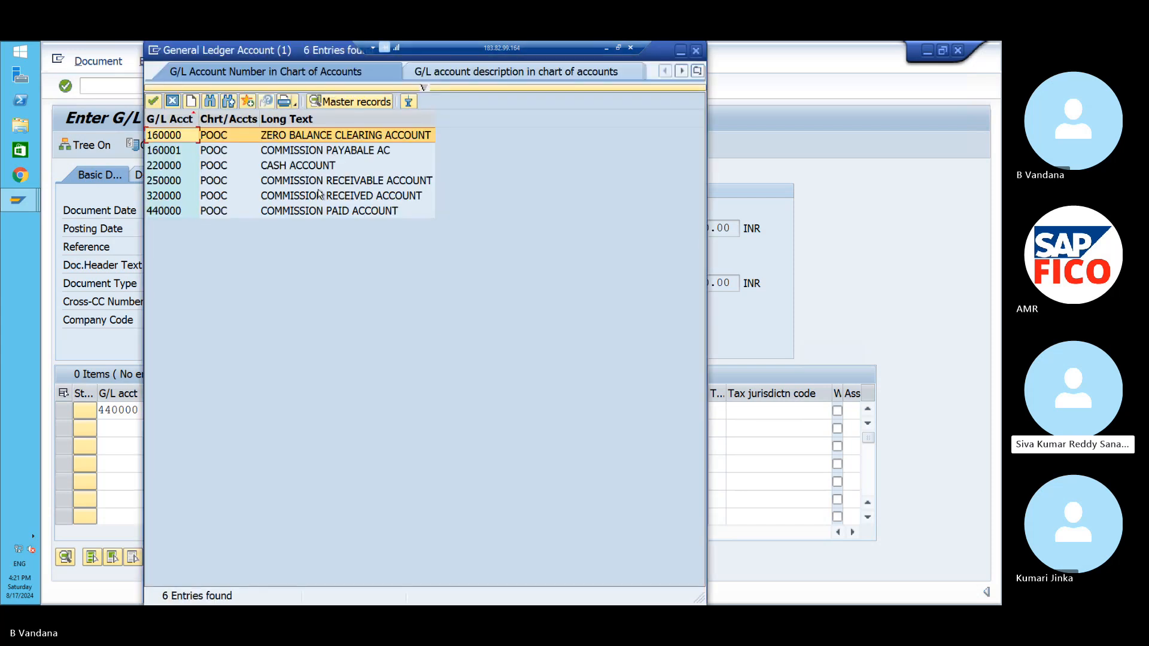
click(331, 153)
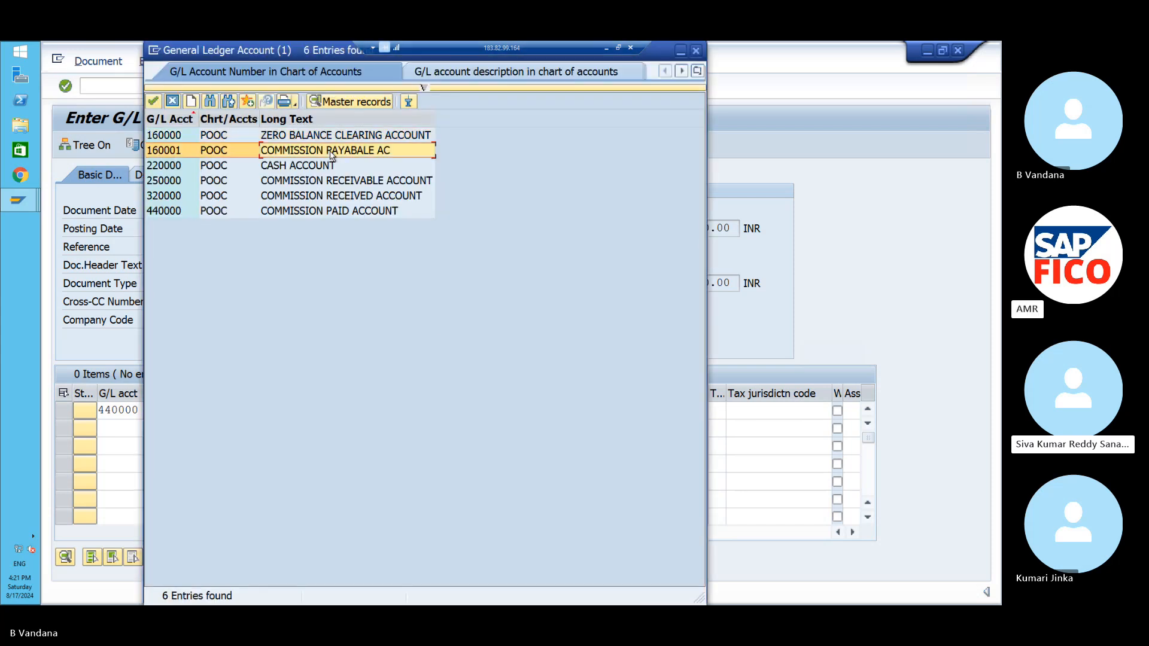
click(154, 102)
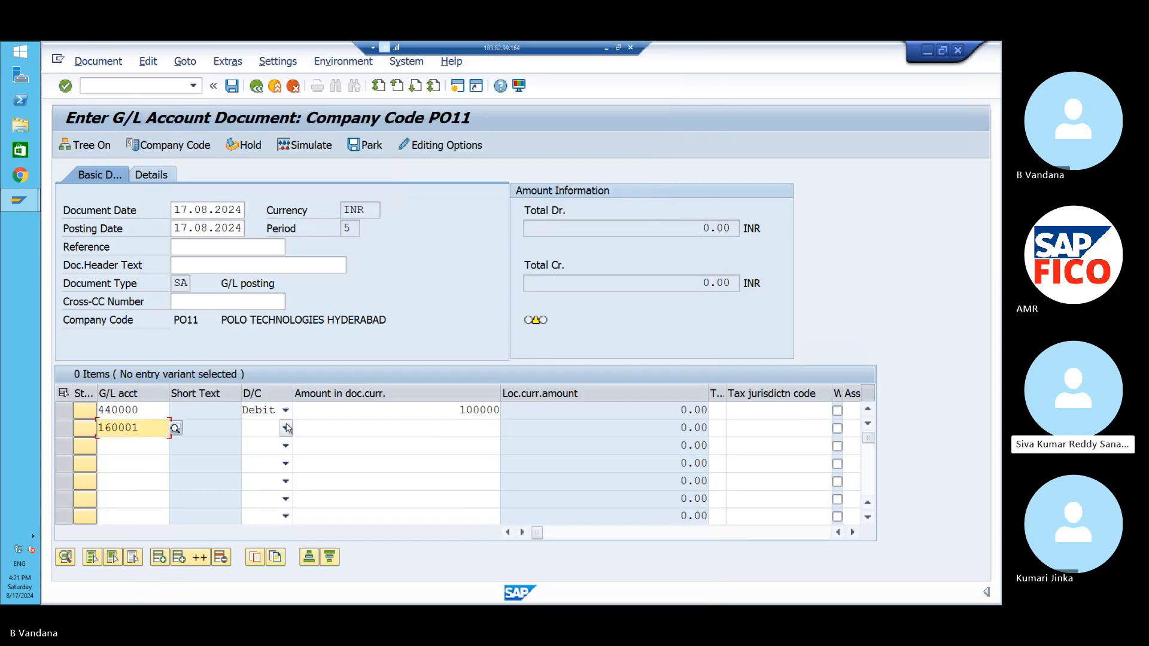
click(286, 428)
click(283, 444)
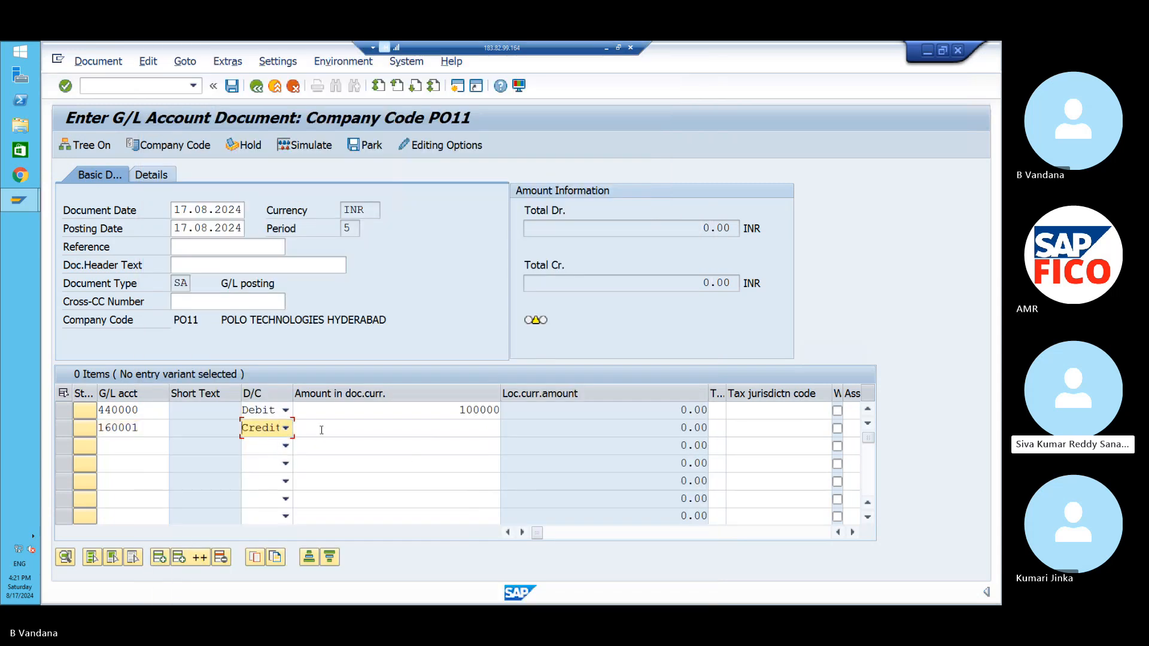
click(321, 430)
text(10000)
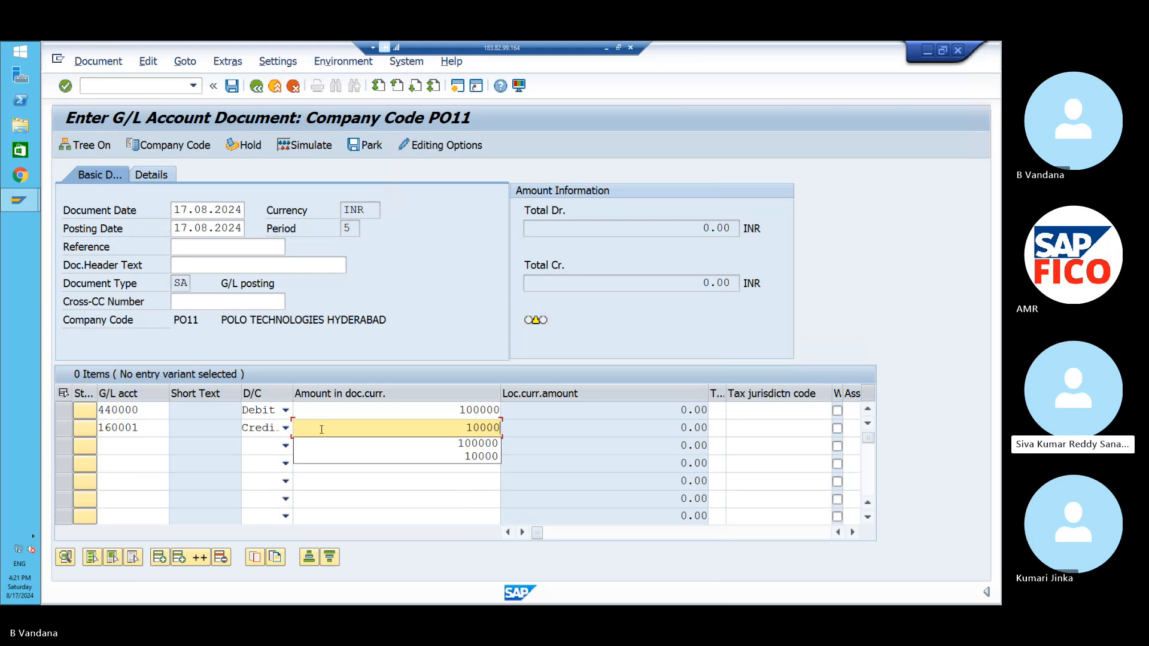
text(0)
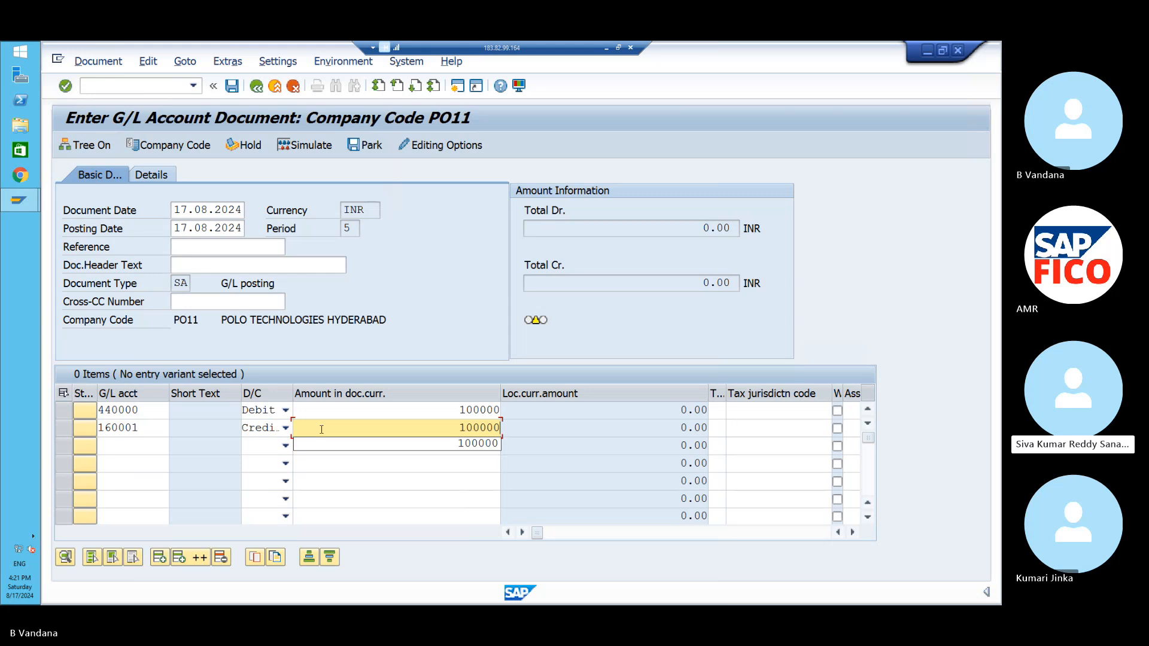
- Give line one text TEST, business area POHB and cost center POFC, then check the entries
click(522, 534)
click(521, 533)
click(522, 533)
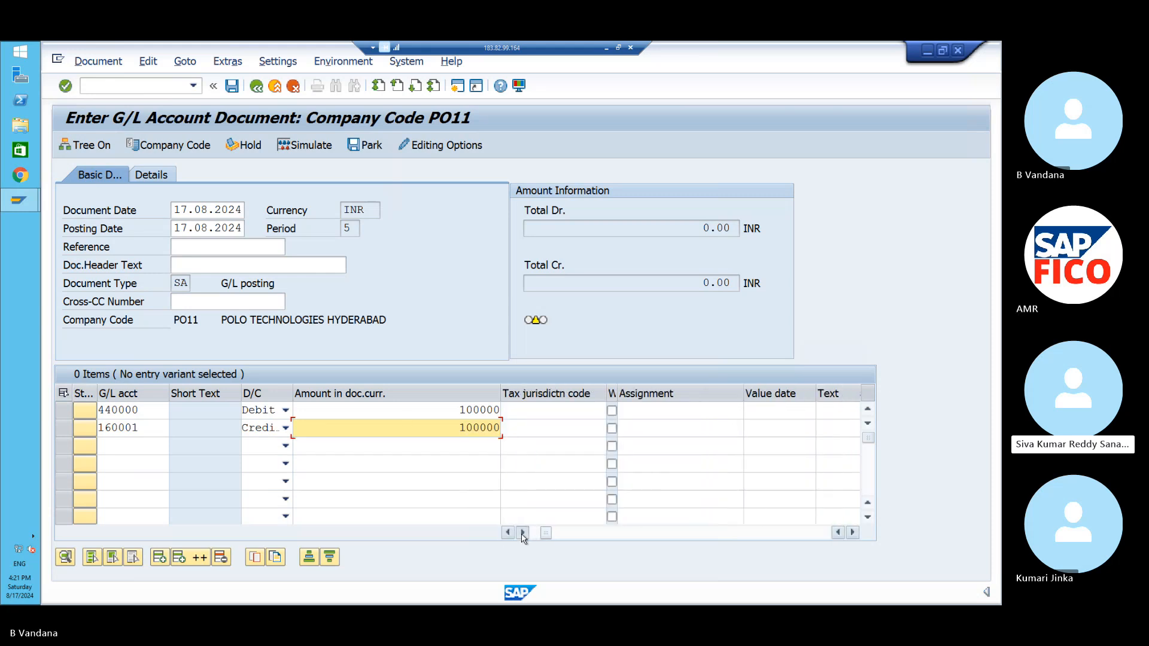
click(522, 533)
click(522, 533)
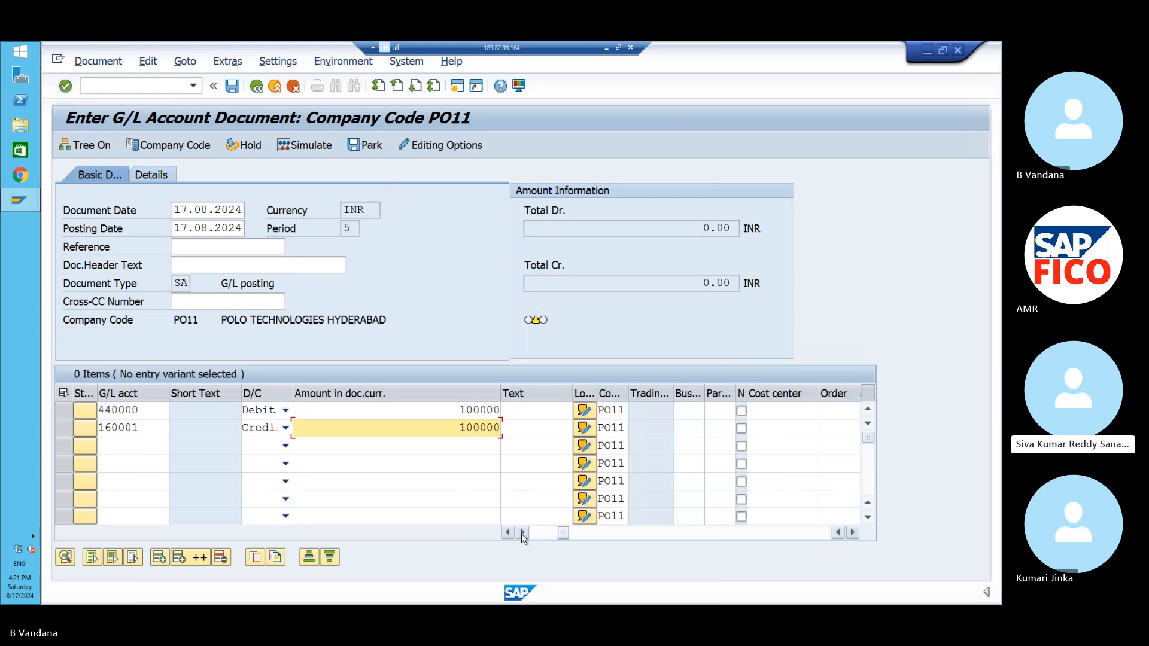
click(526, 412)
text(TE)
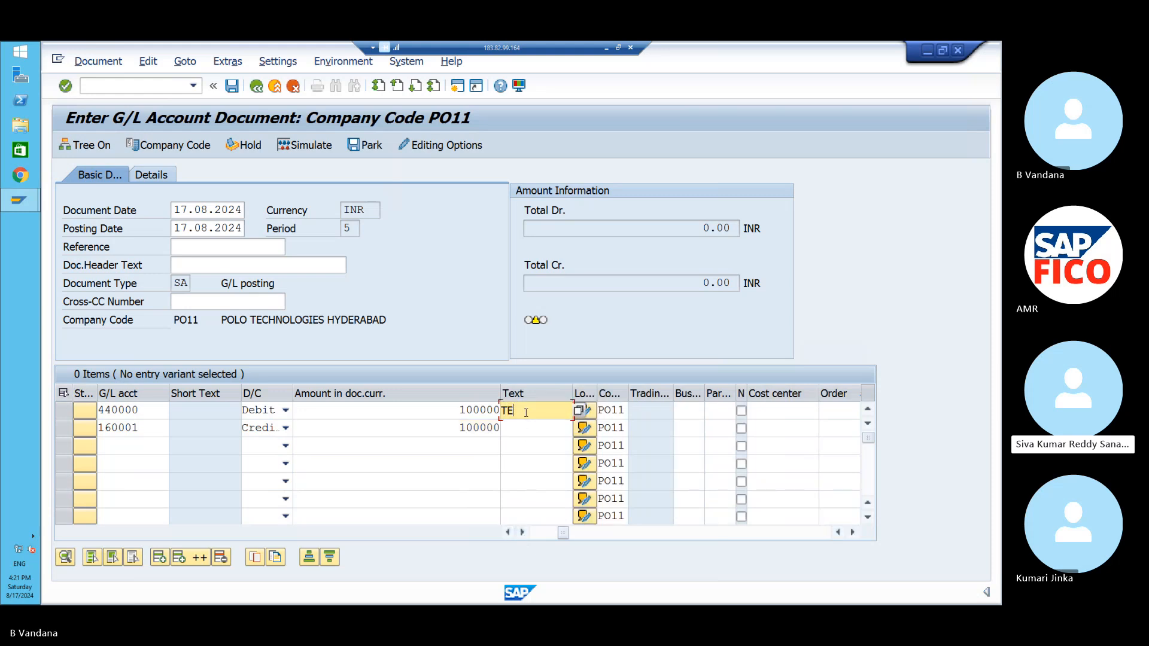
text(ST)
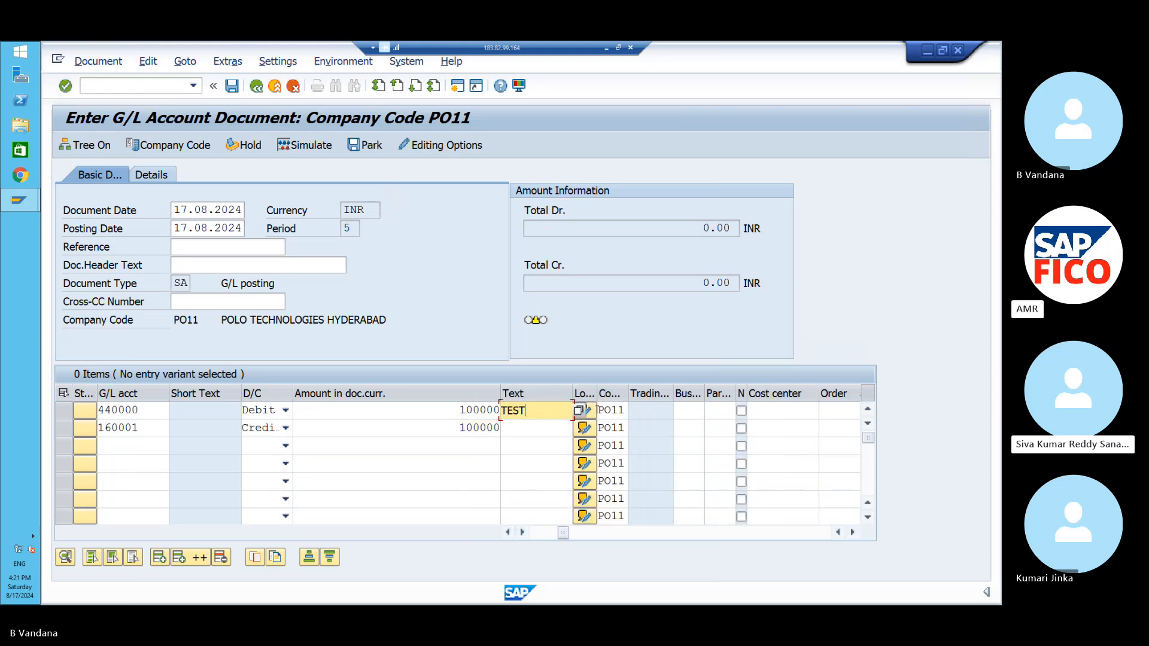
click(690, 411)
text(POHB)
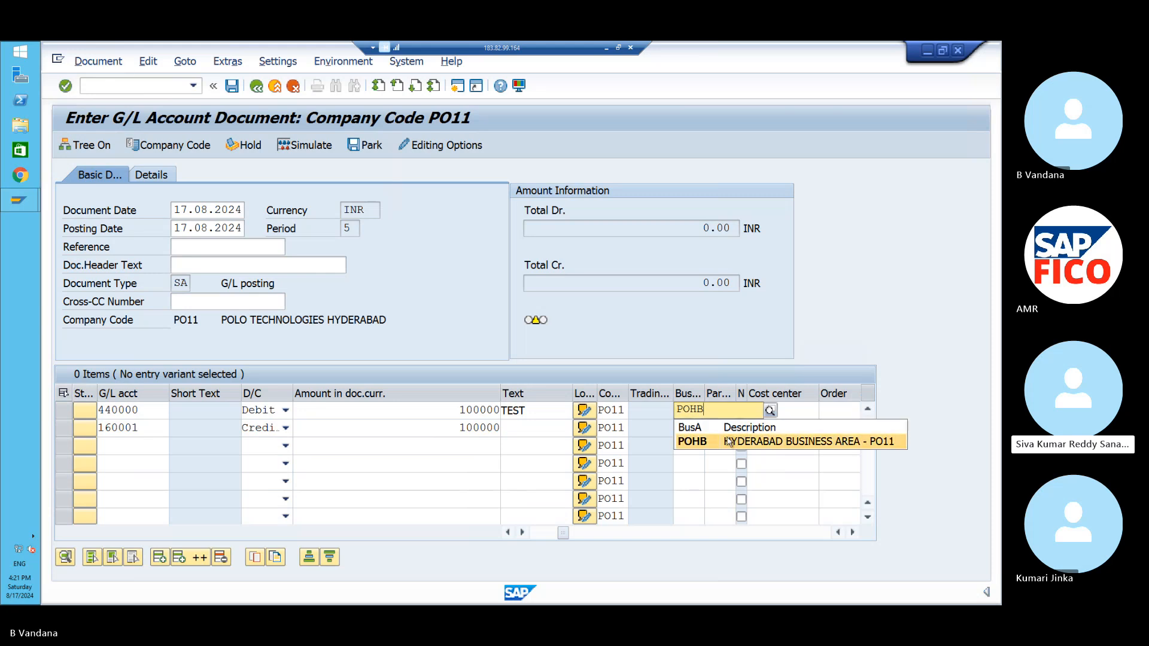
click(729, 441)
click(753, 409)
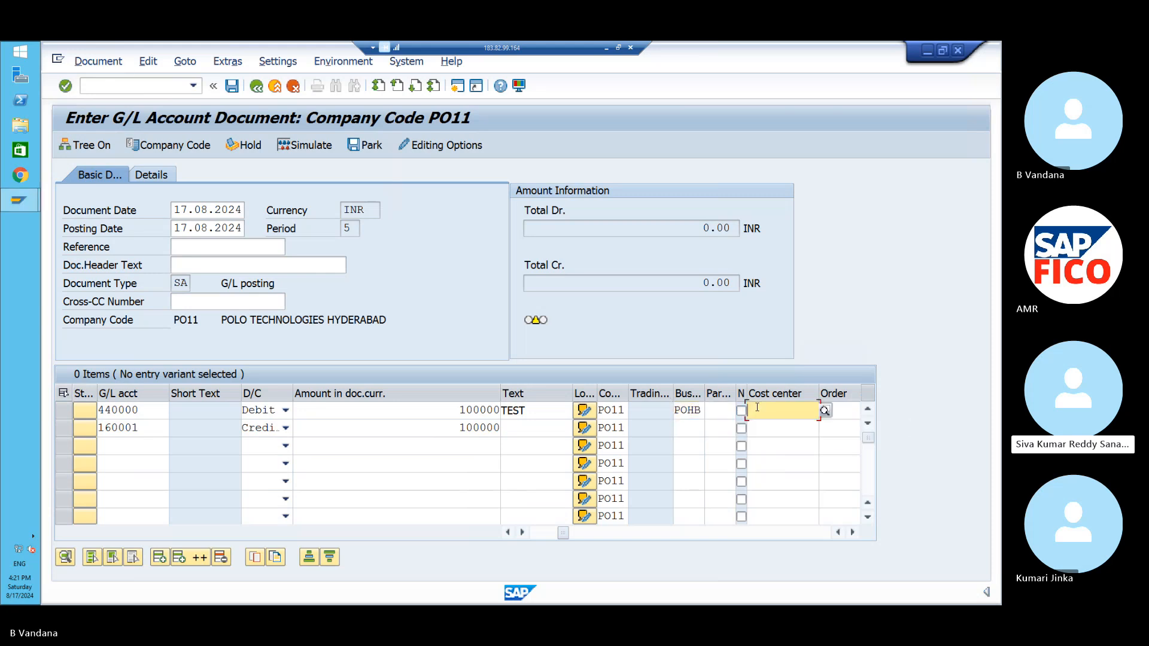
text(POFC)
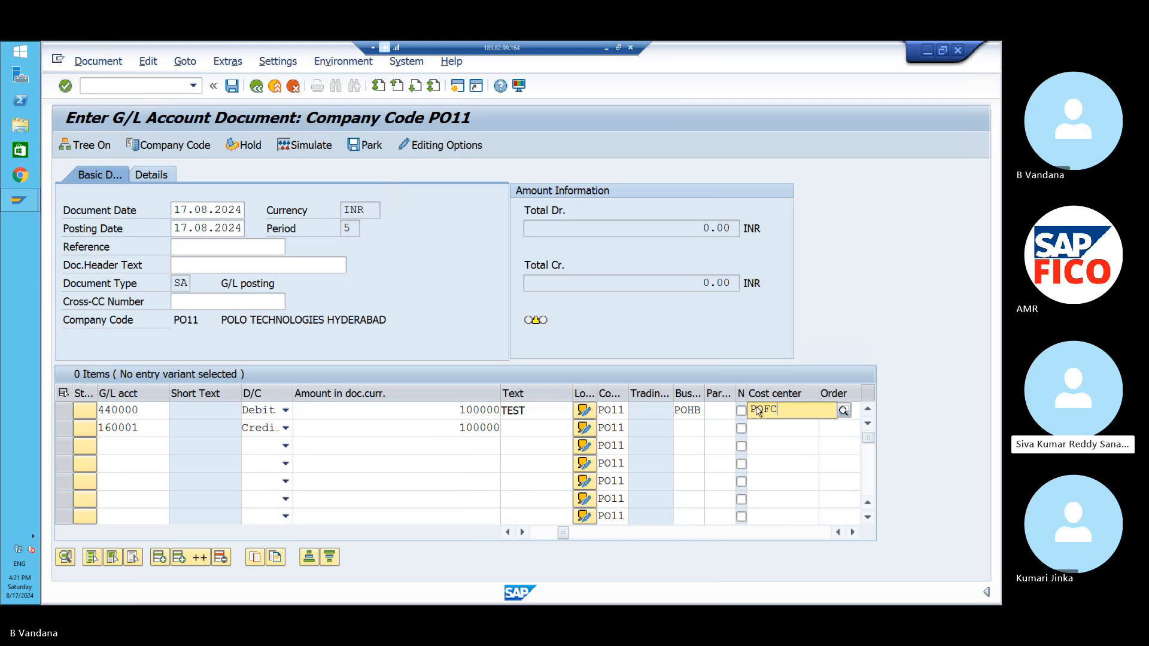
key(Return)
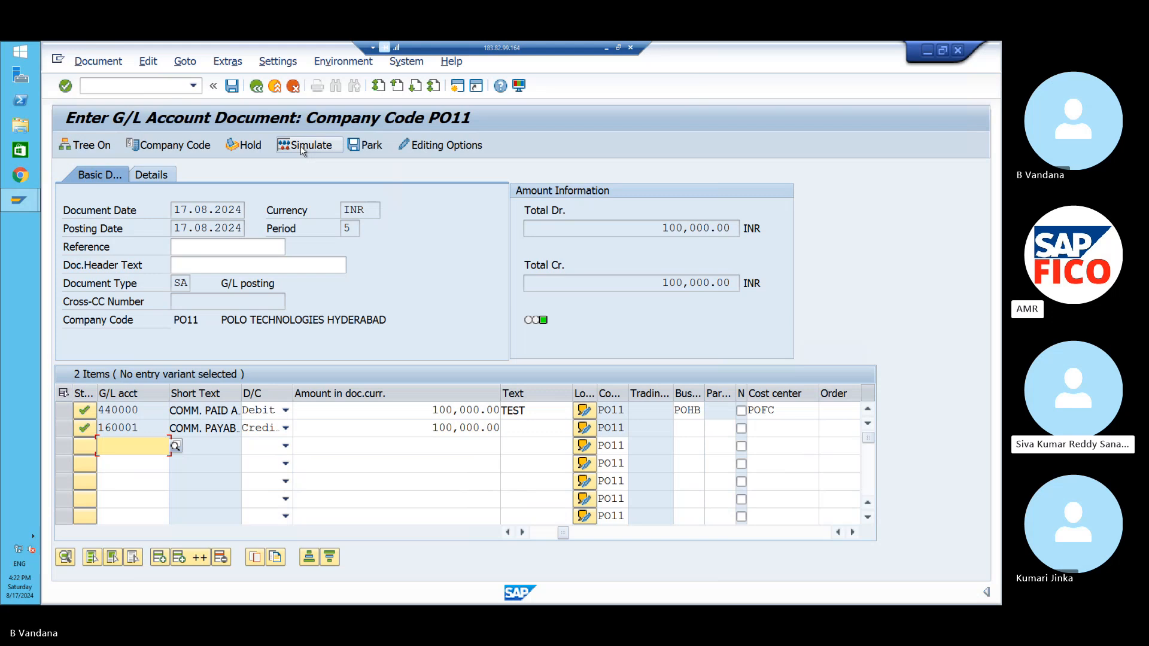
- Simulate and post the document, then open the FINS_ACDOC_CUST201 error long text
click(304, 145)
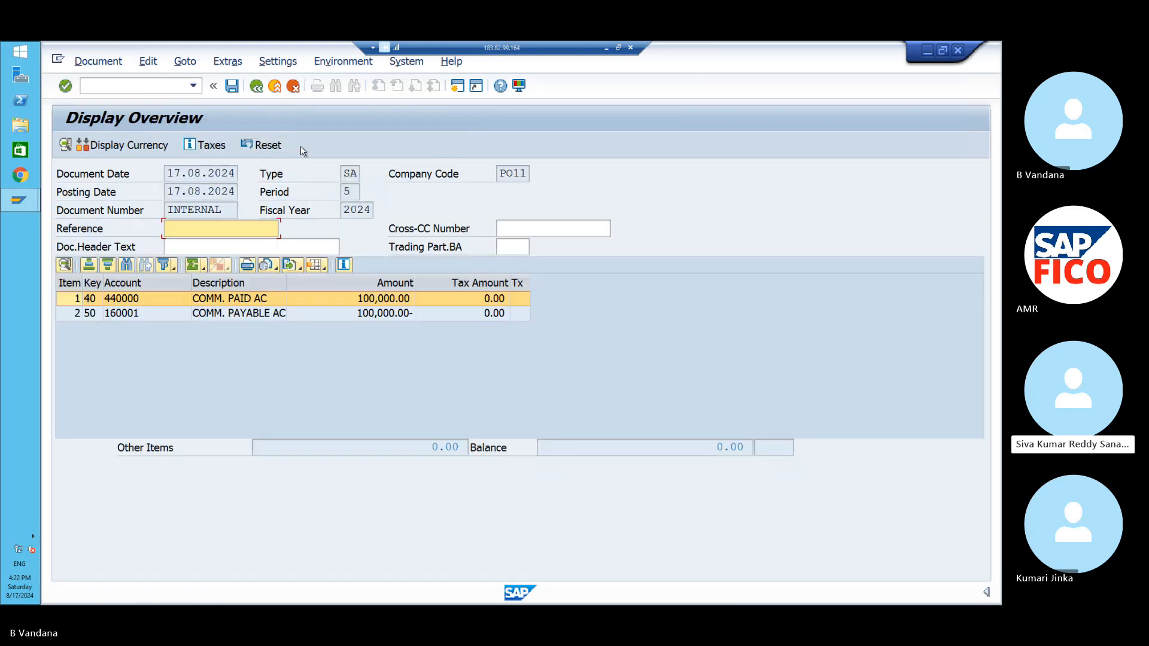
click(232, 86)
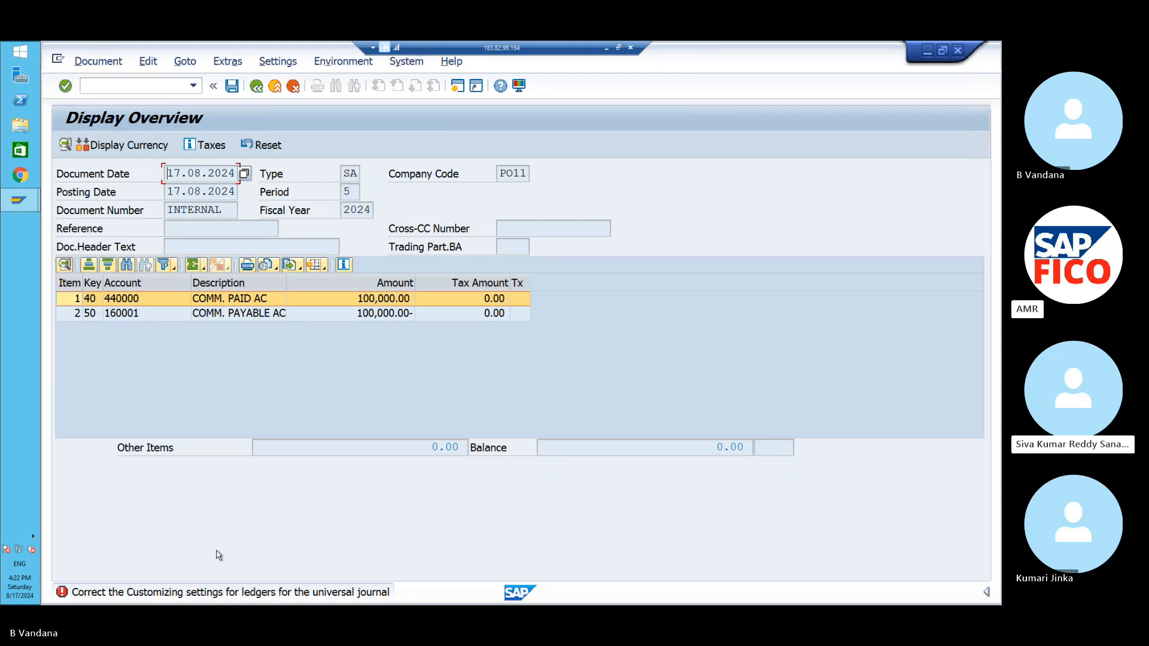
click(205, 595)
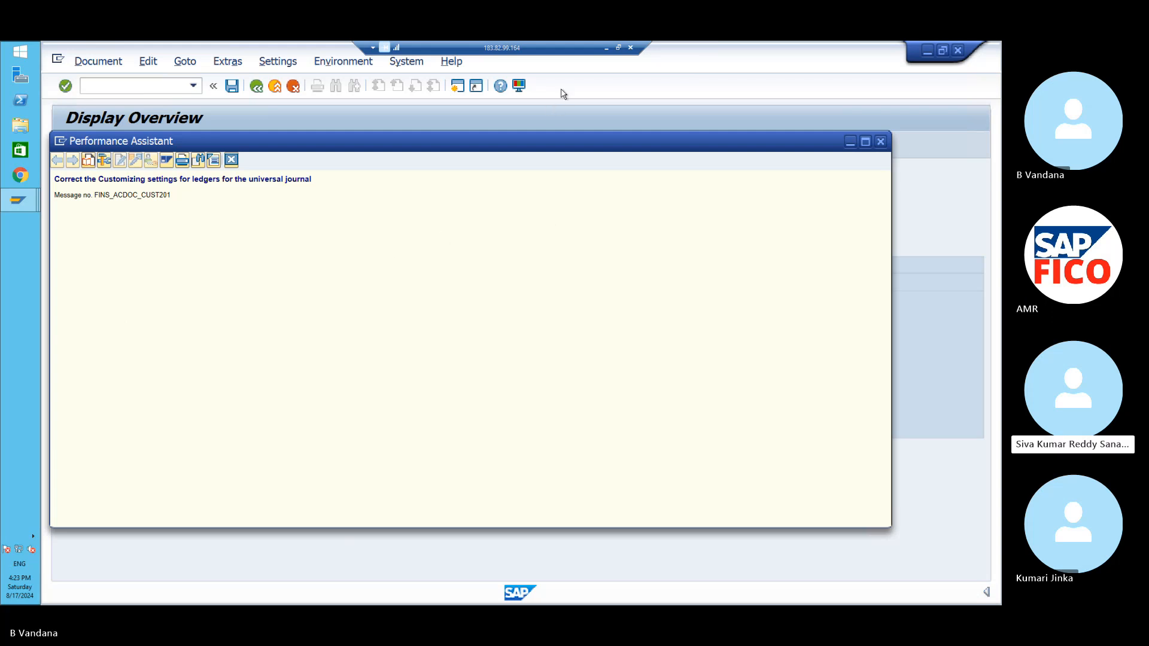
- Minimize the SAP session and open a new browser tab
click(606, 48)
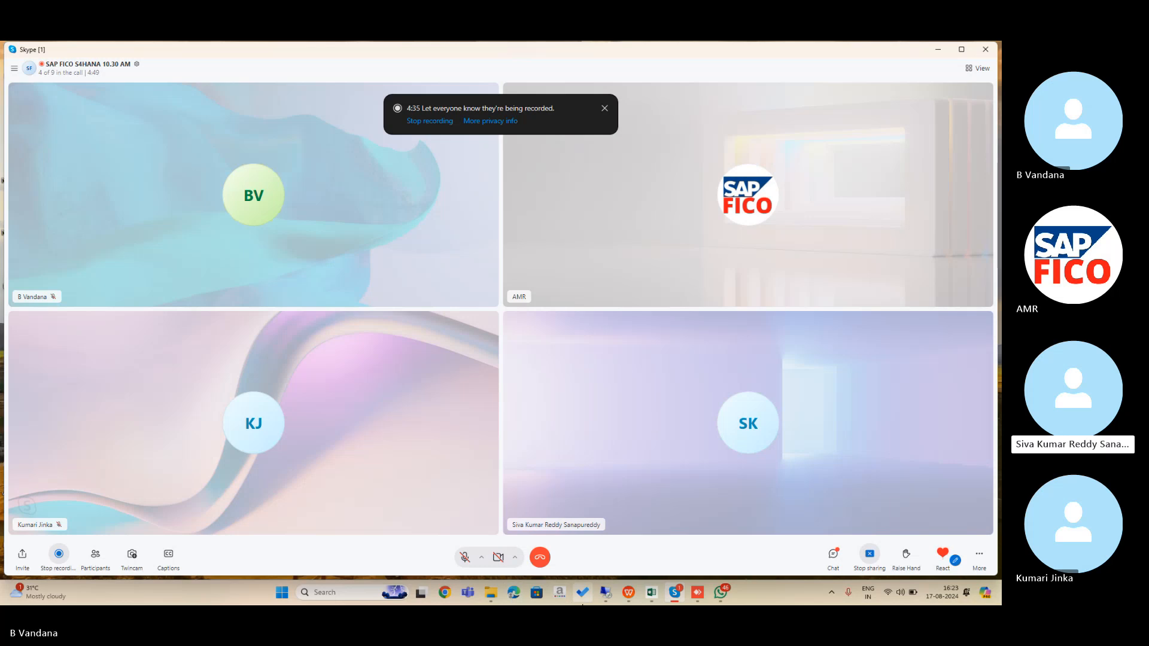
click(444, 593)
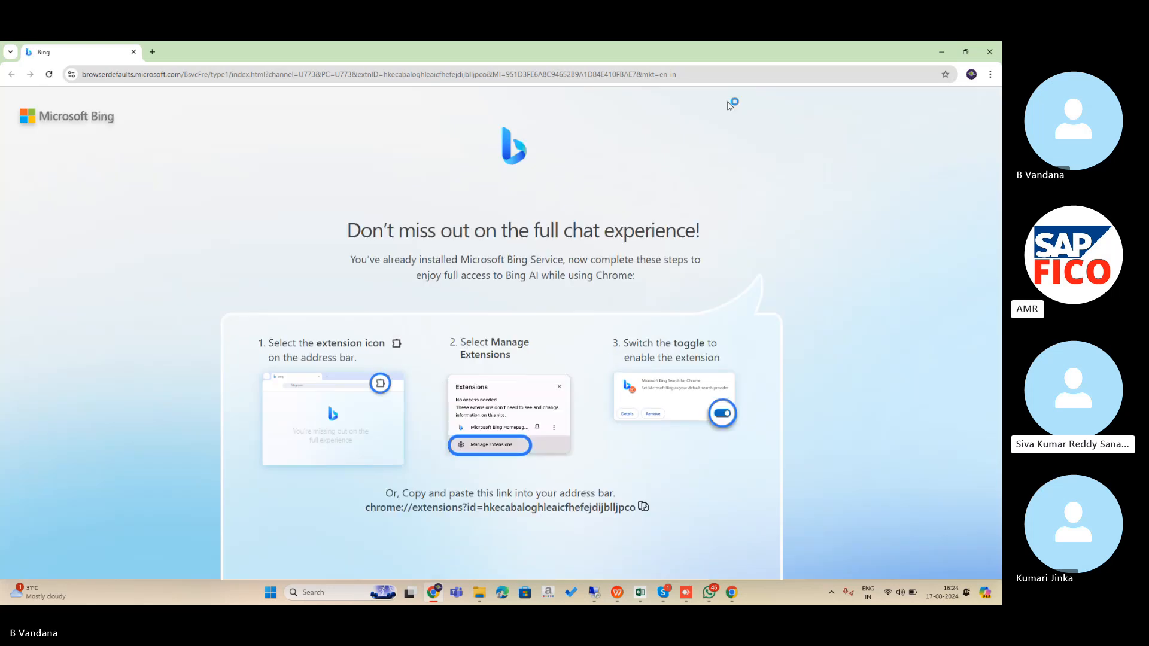
click(153, 52)
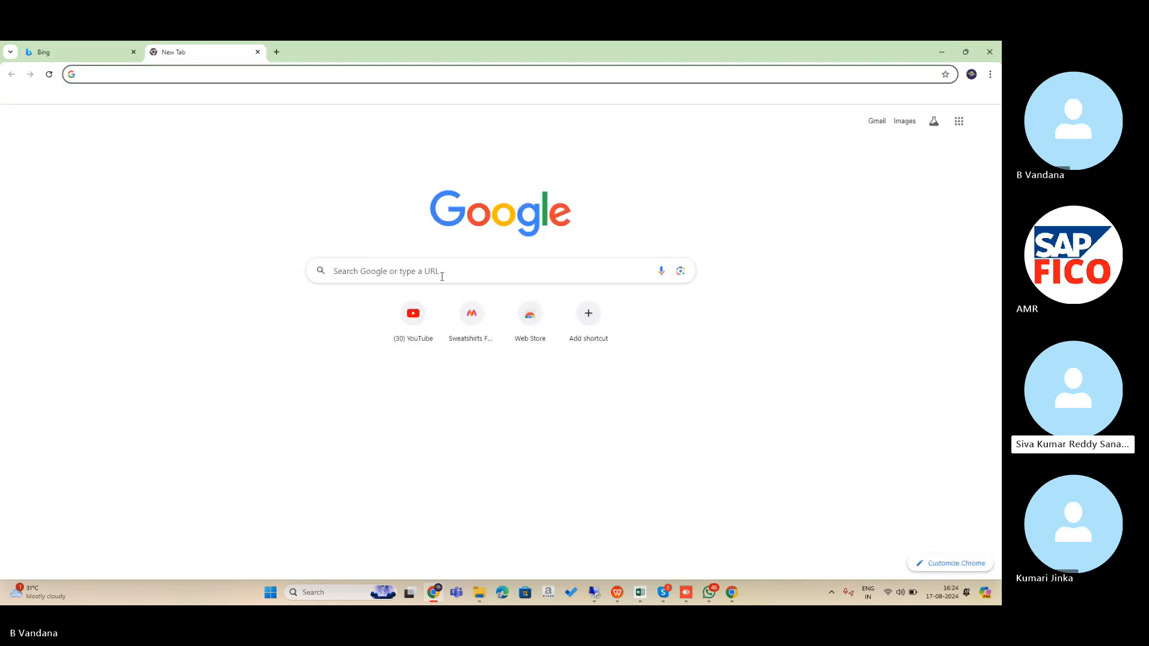
- Copy the error message from the Skype call chat and open Chrome's Person 1 profile
click(663, 593)
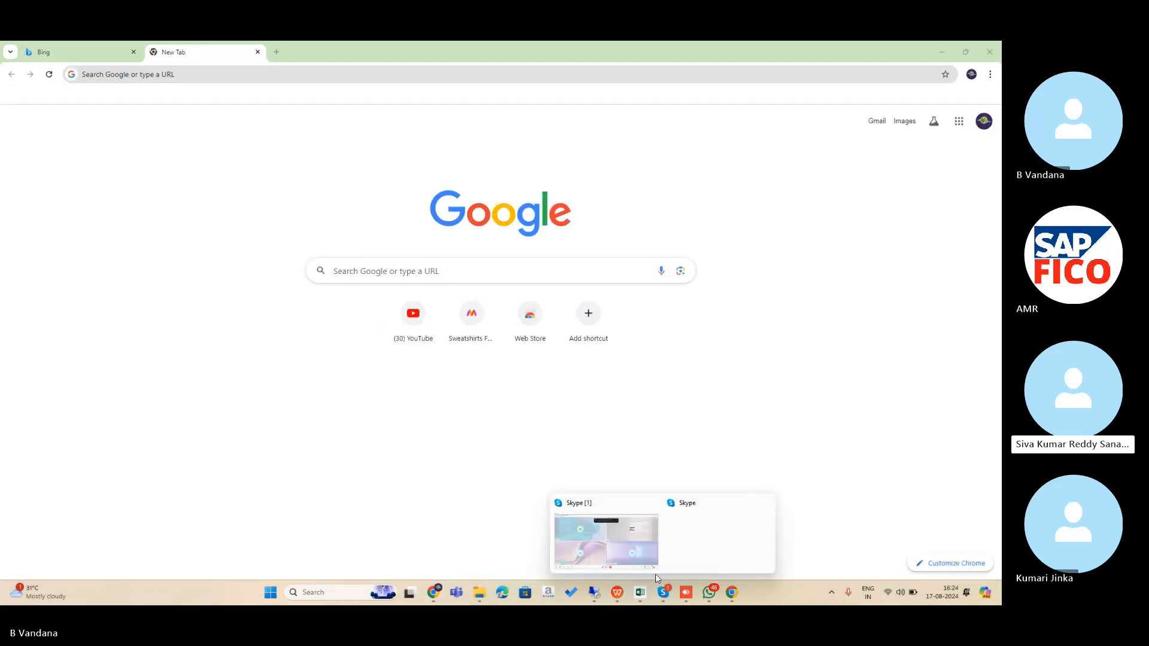
click(643, 563)
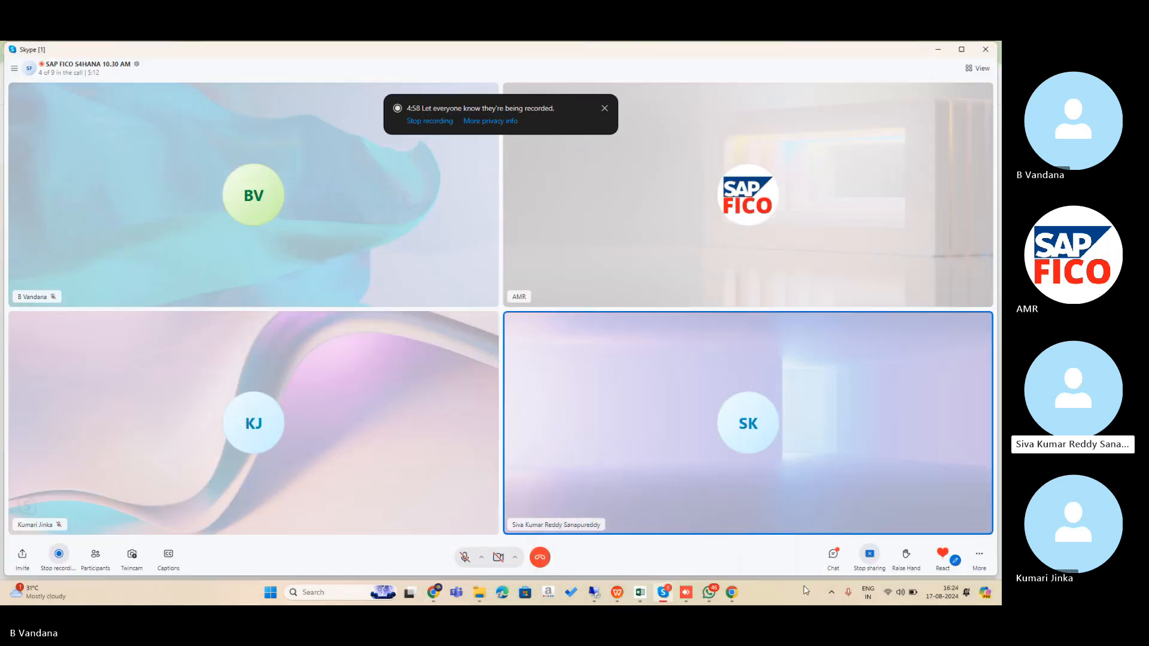
click(830, 555)
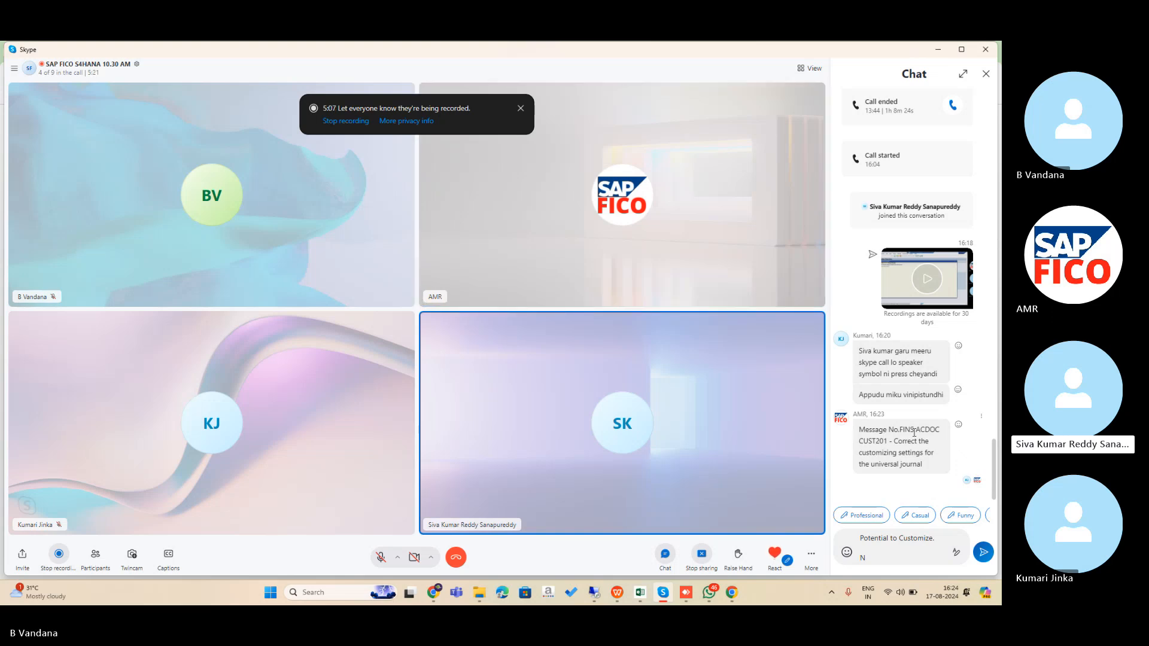
right_click(914, 433)
click(884, 446)
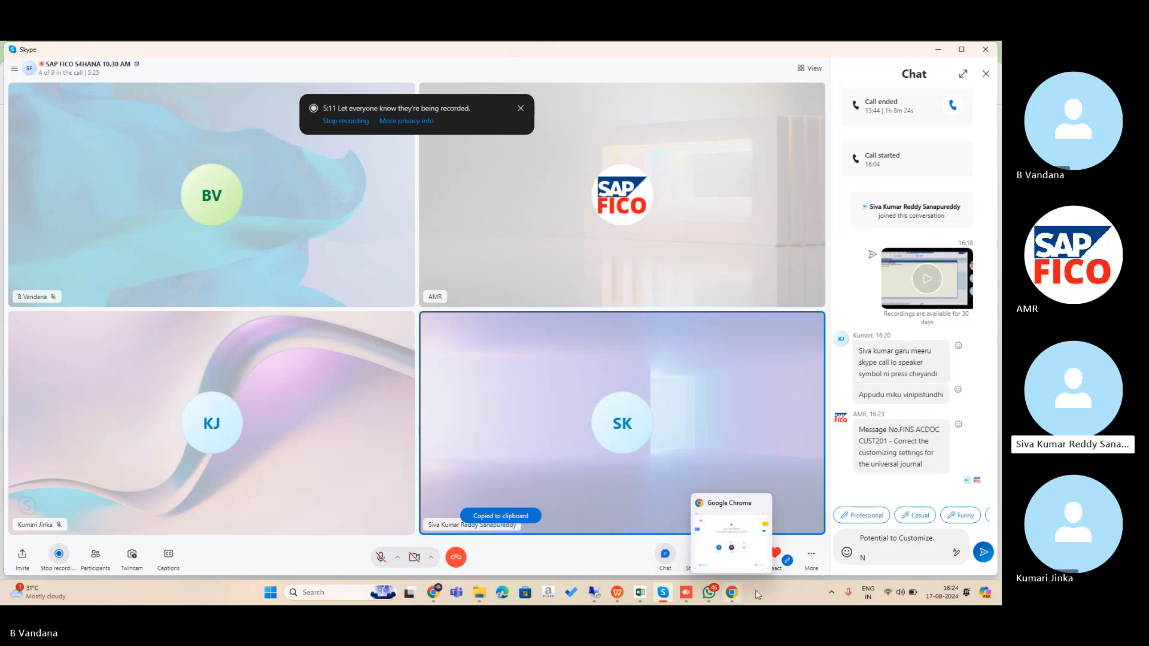
click(736, 594)
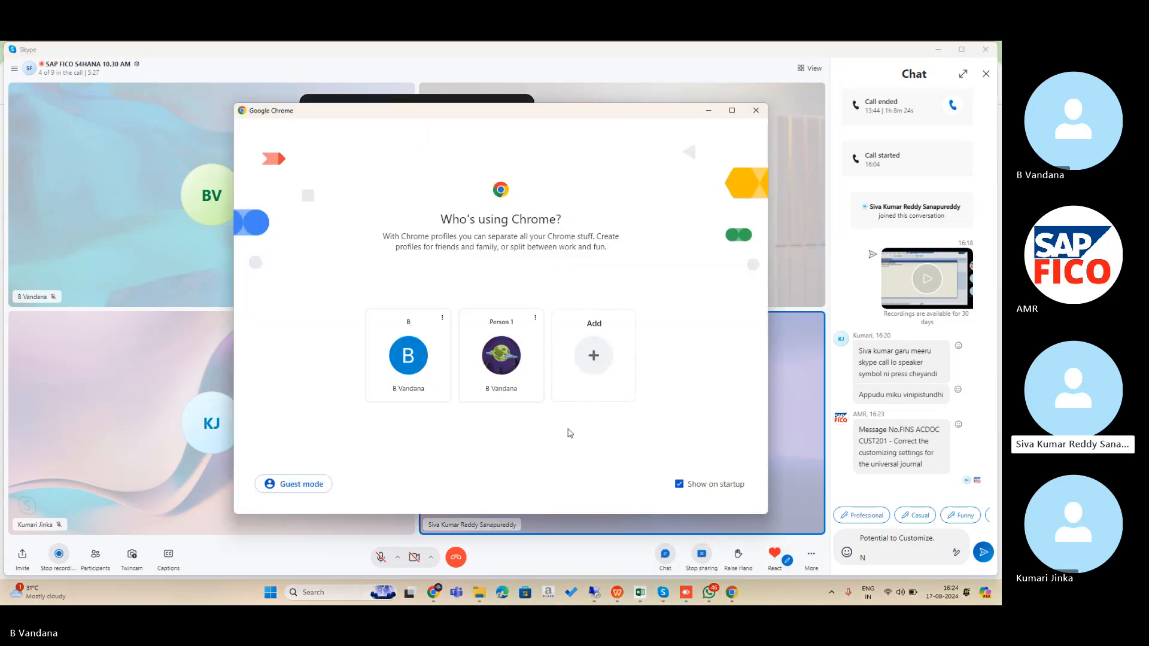
click(503, 359)
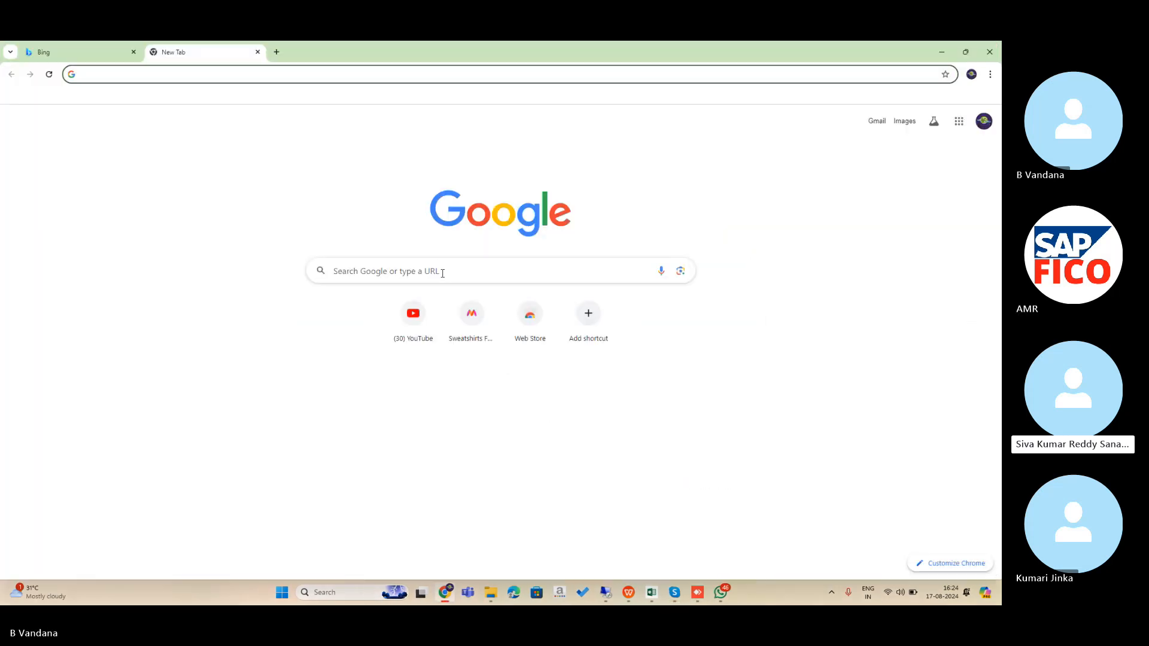
- Google the pasted FINS_ACDOC_CUST201 error and open the SAP Community blog result
click(442, 273)
key(ctrl+v)
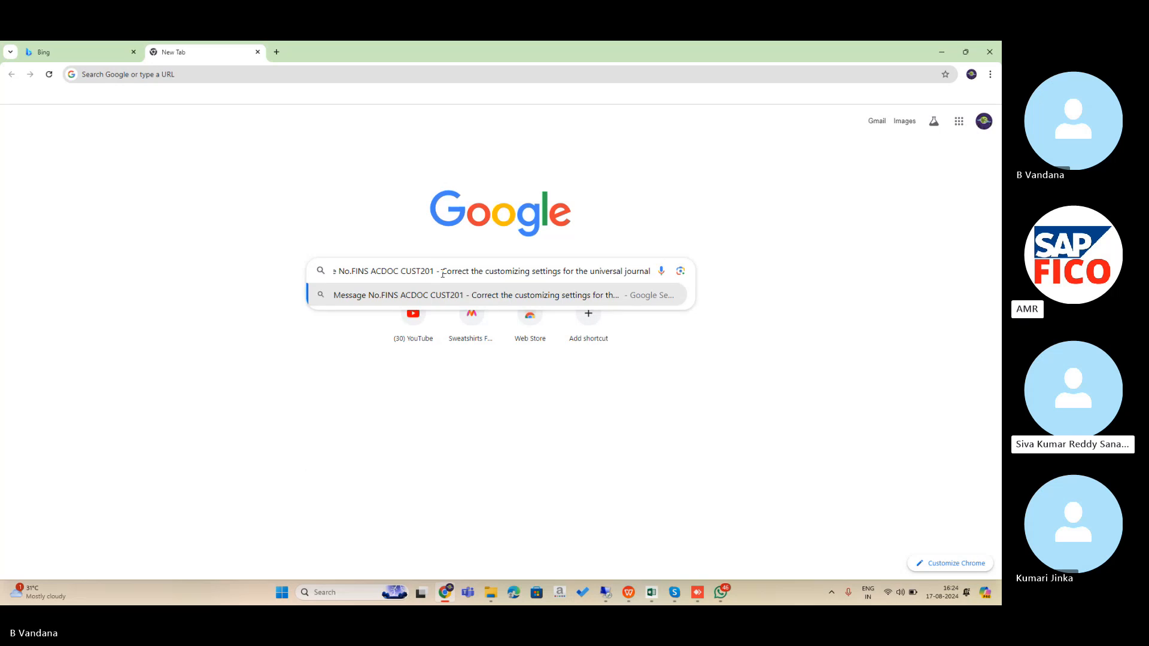
key(Return)
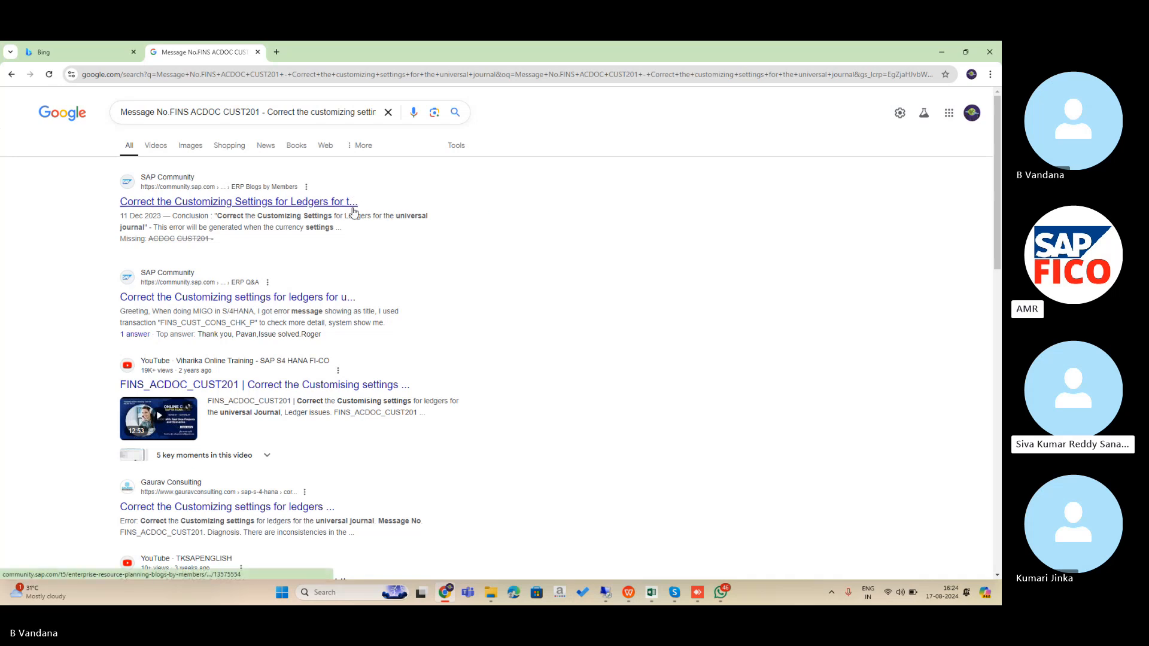
click(284, 201)
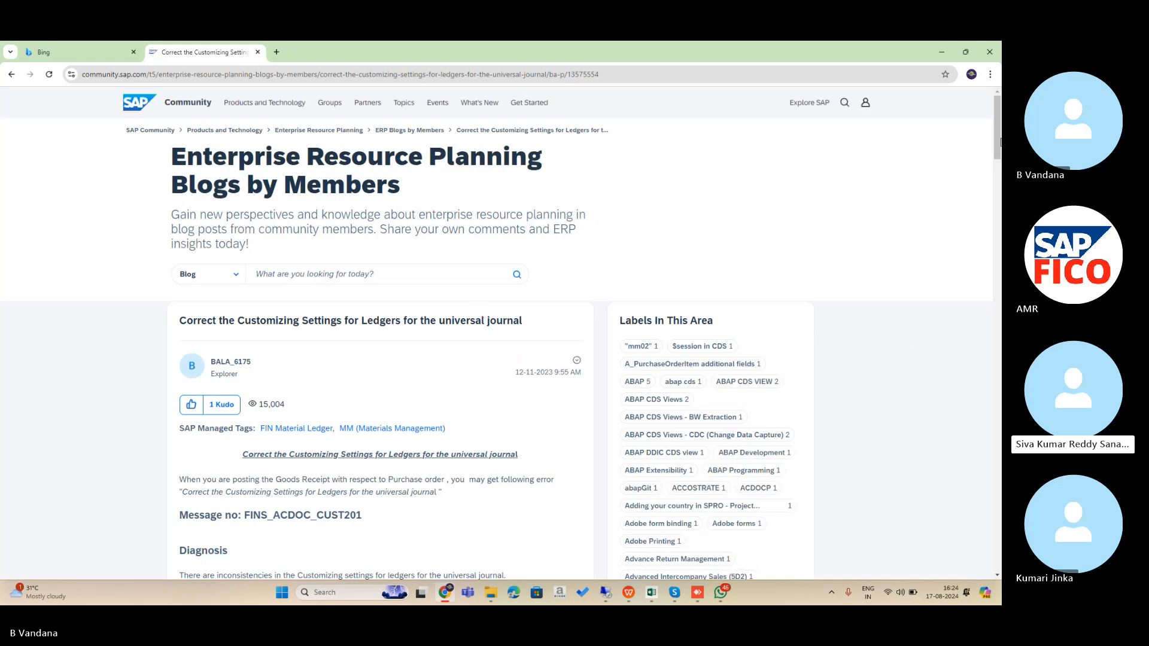
- Read the blog's diagnosis, example and OKKP/FINSC_LEDGER fix sections, then return to SAP
drag(1000, 131, 1000, 190)
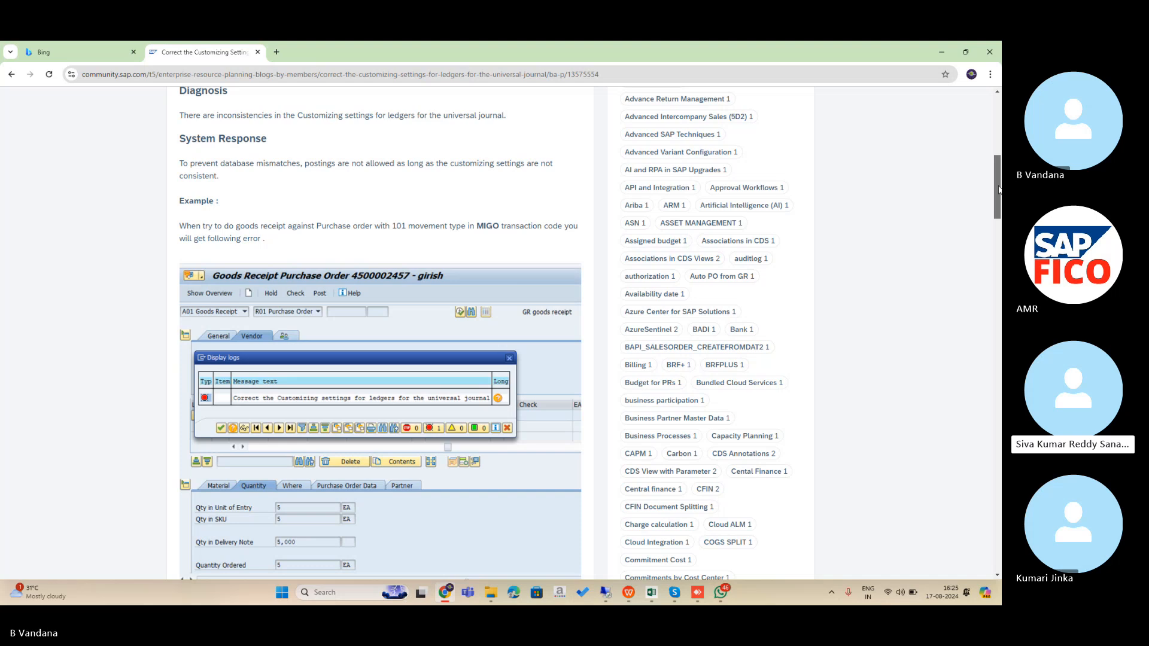
drag(998, 190, 998, 284)
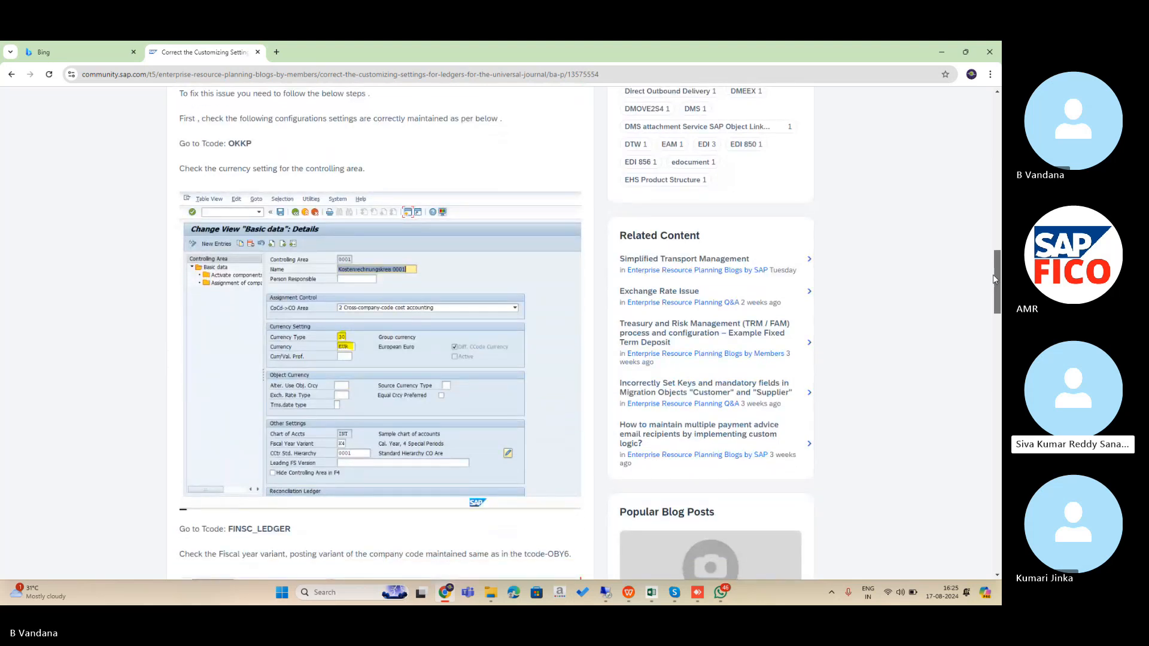
drag(998, 273, 998, 338)
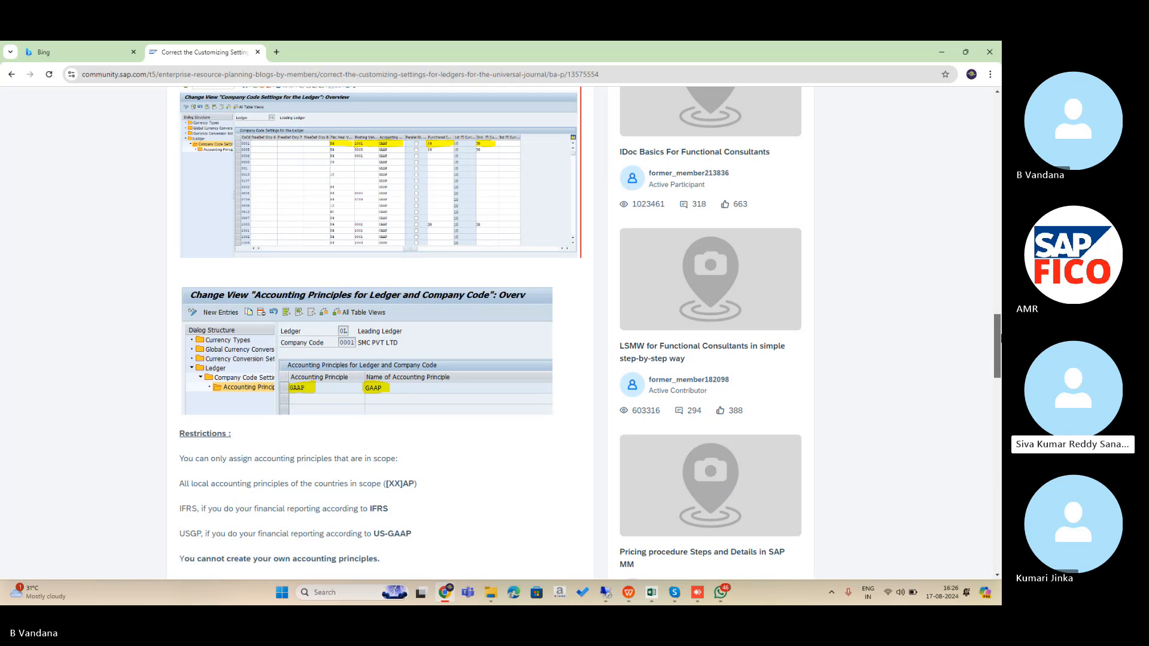
click(608, 600)
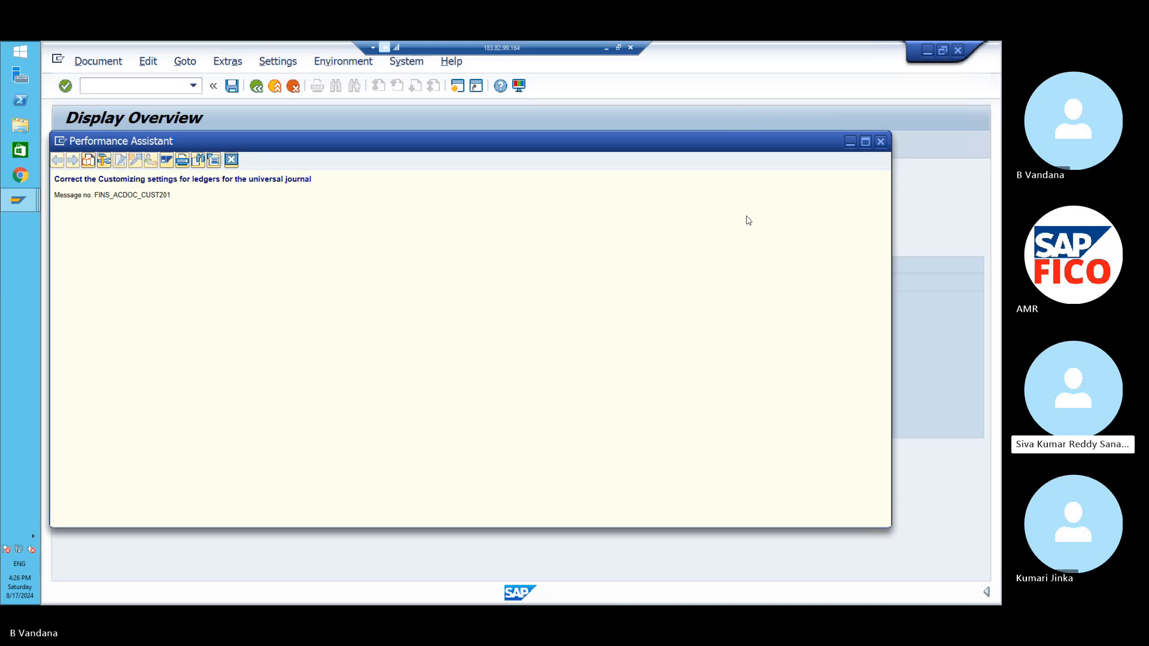
- Close the error help and start SPRO in a new SAP session
click(882, 141)
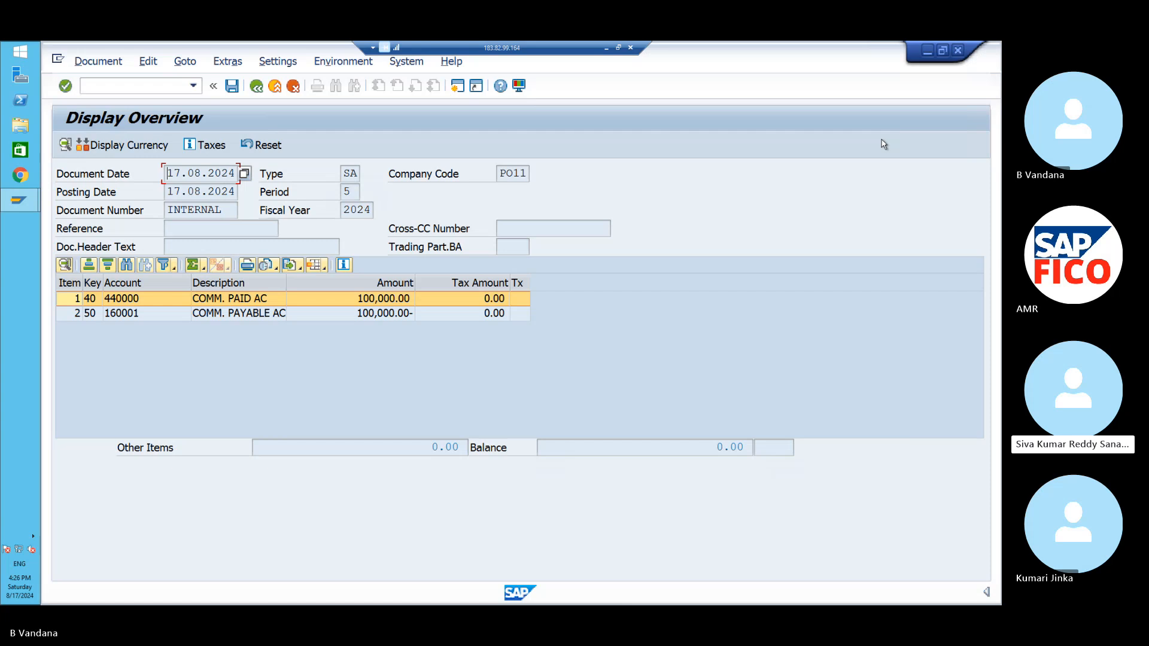
click(457, 86)
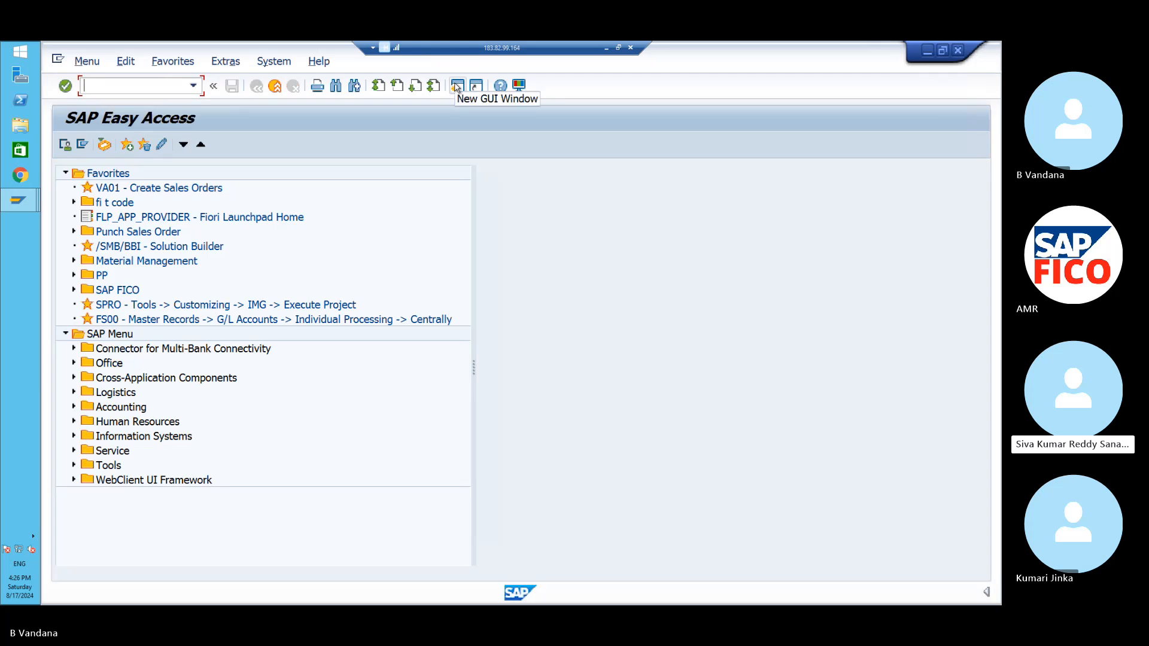
text(/NSPRO)
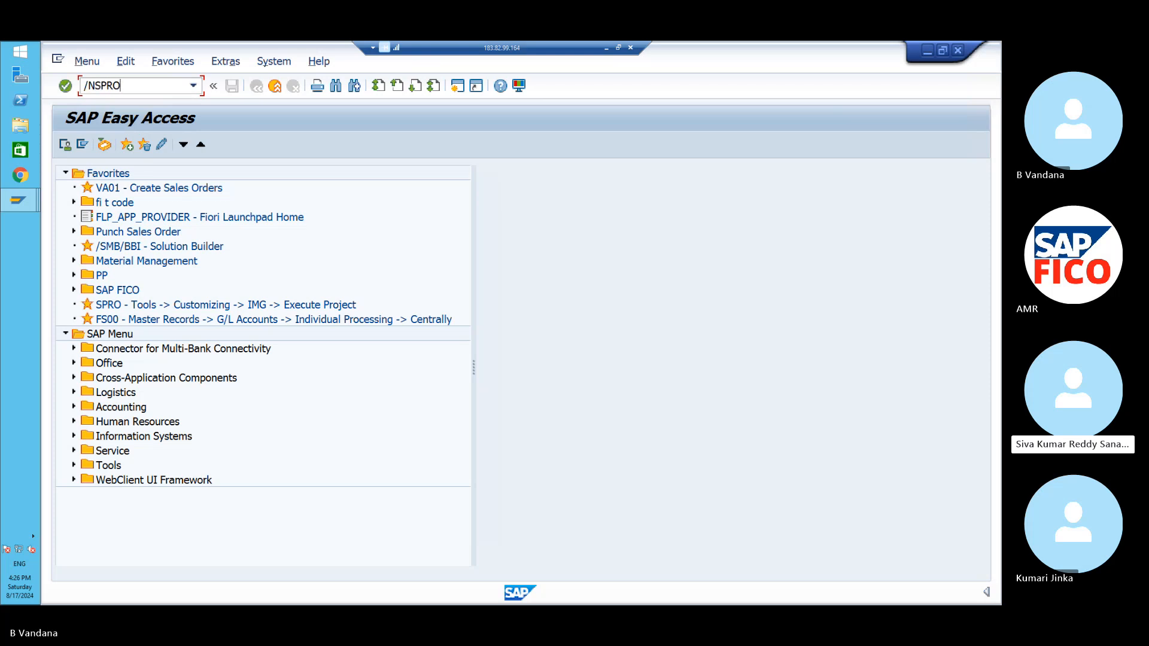
key(Return)
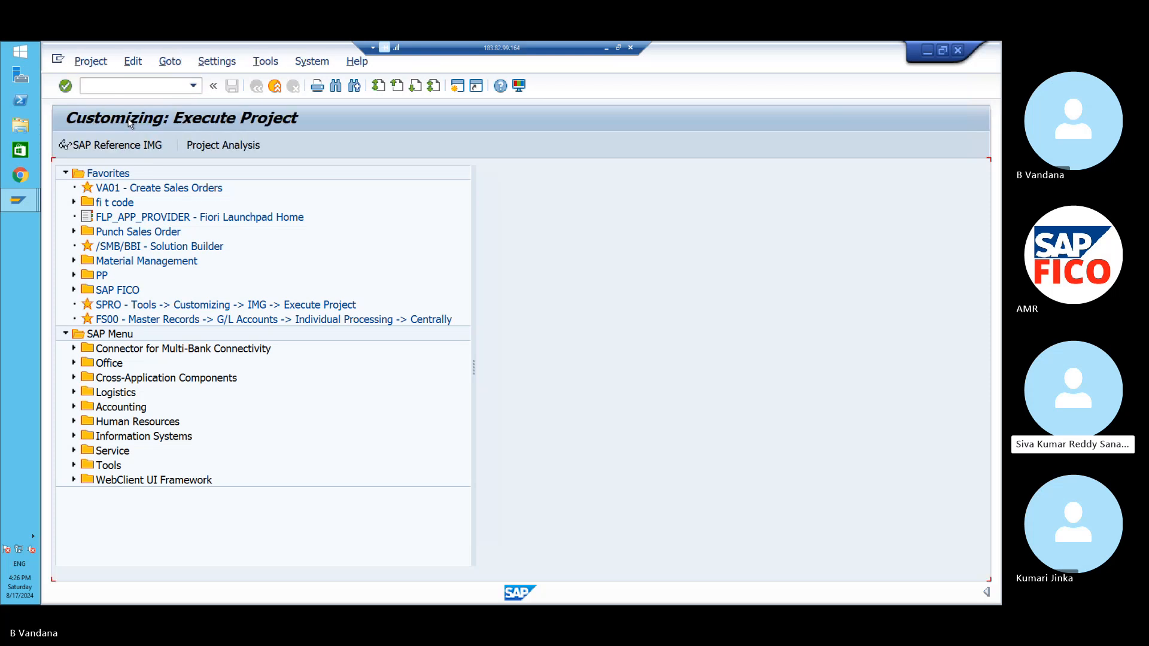
- In the IMG tree, go to Financial Accounting > Global Settings > Ledgers > Ledger and run Define Settings for Ledgers and Currency Types
click(135, 146)
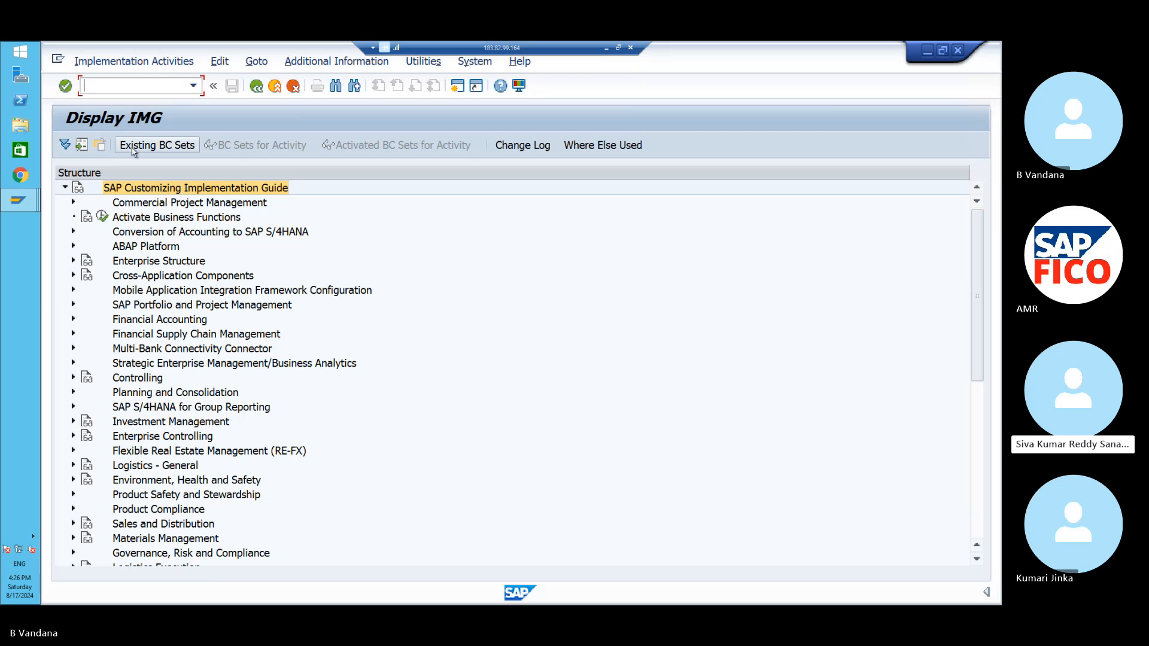
click(73, 319)
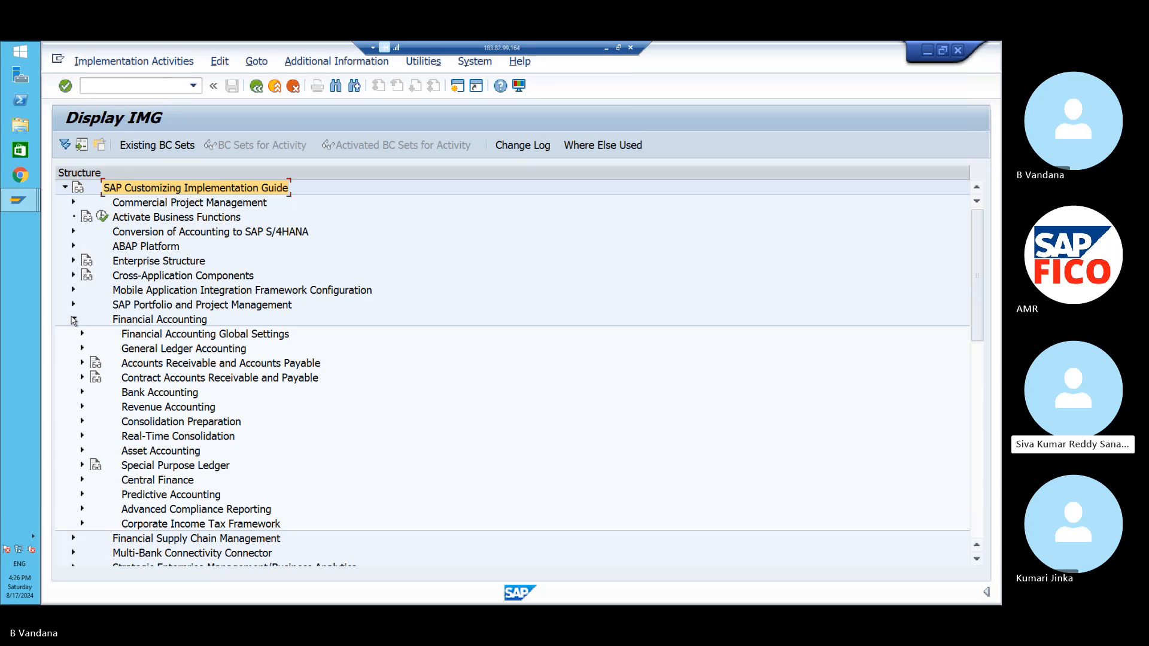
click(83, 334)
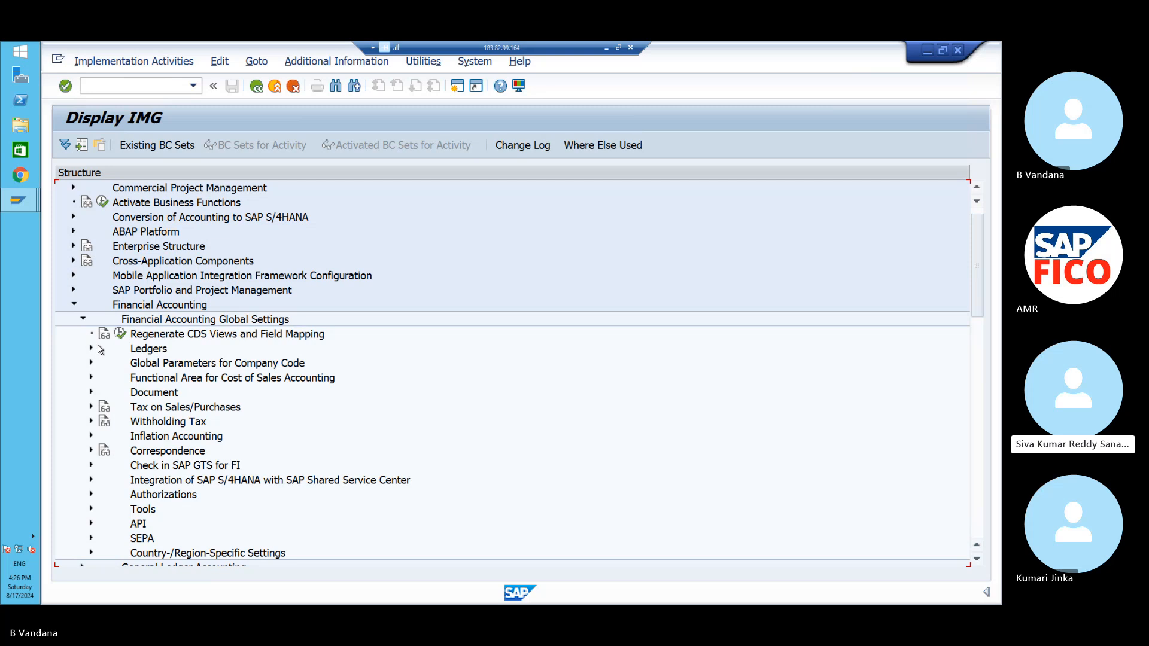
click(91, 348)
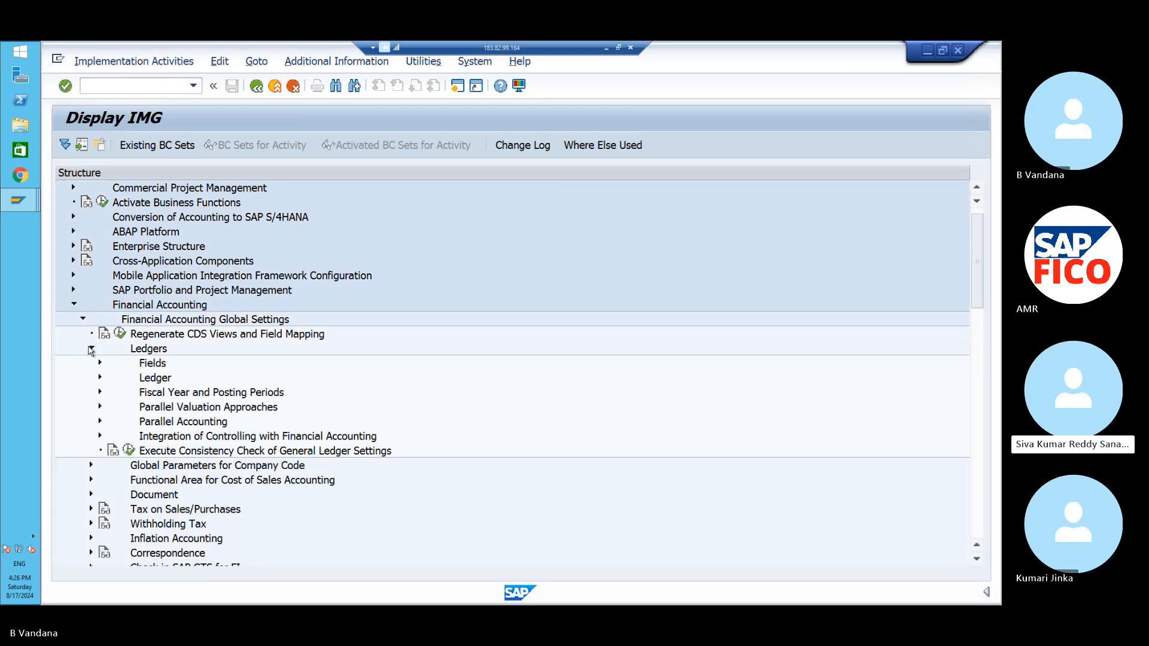
click(100, 377)
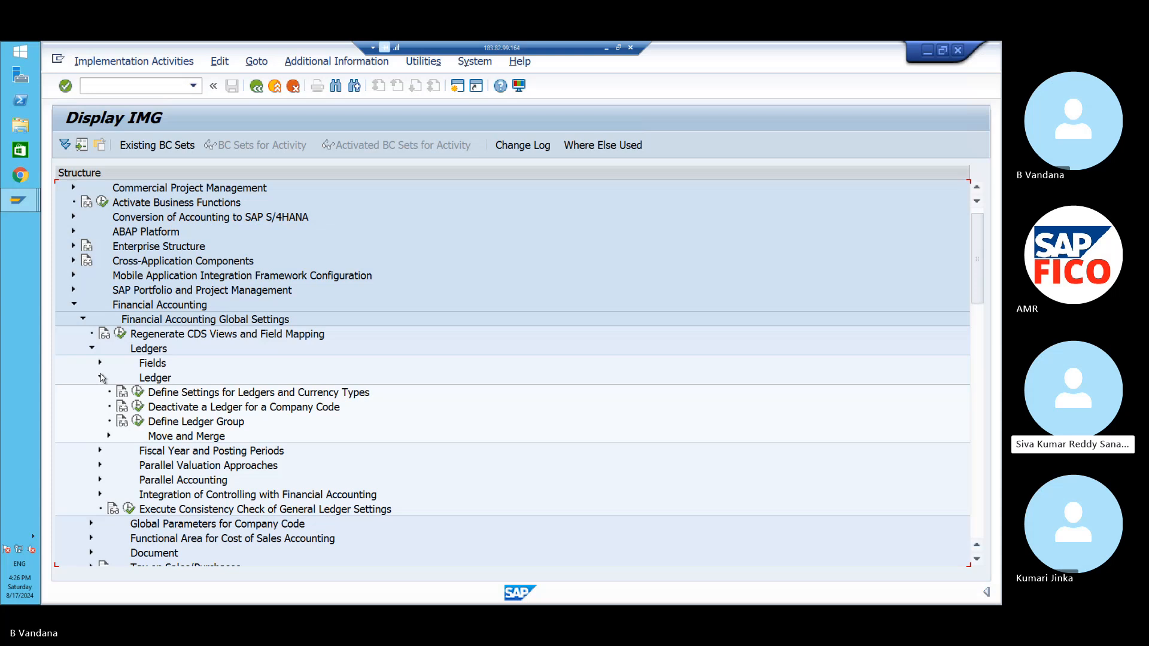
click(138, 393)
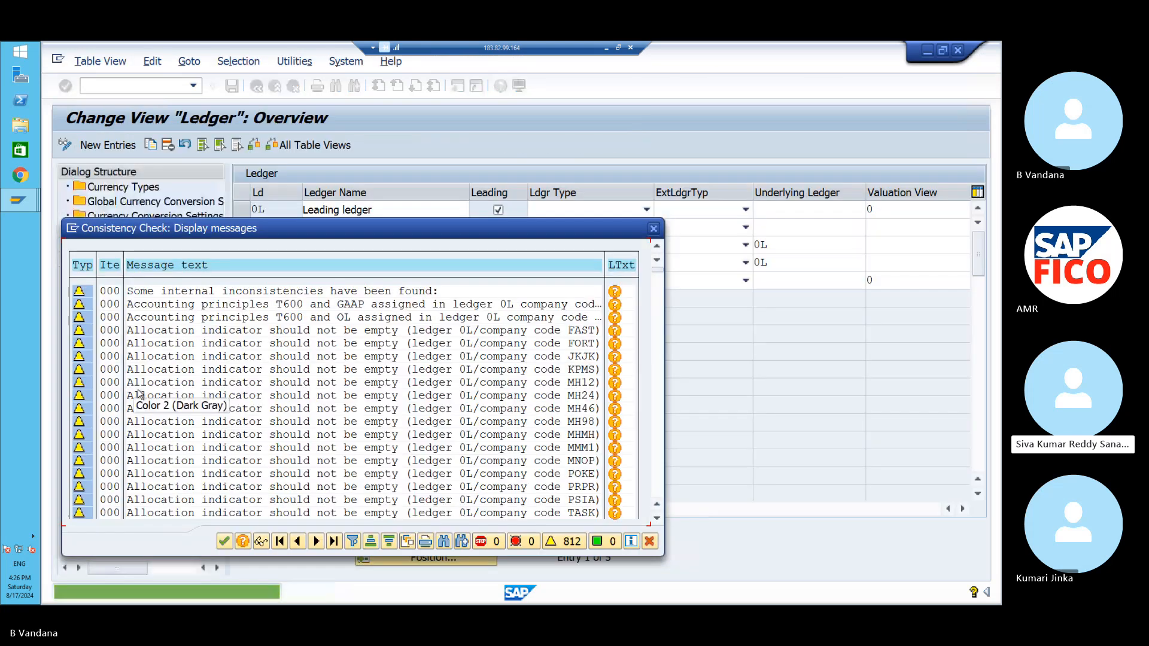
- Dismiss the 812 consistency warnings, review ledger 0L, and open the Currency Types list of 32 entries
click(223, 542)
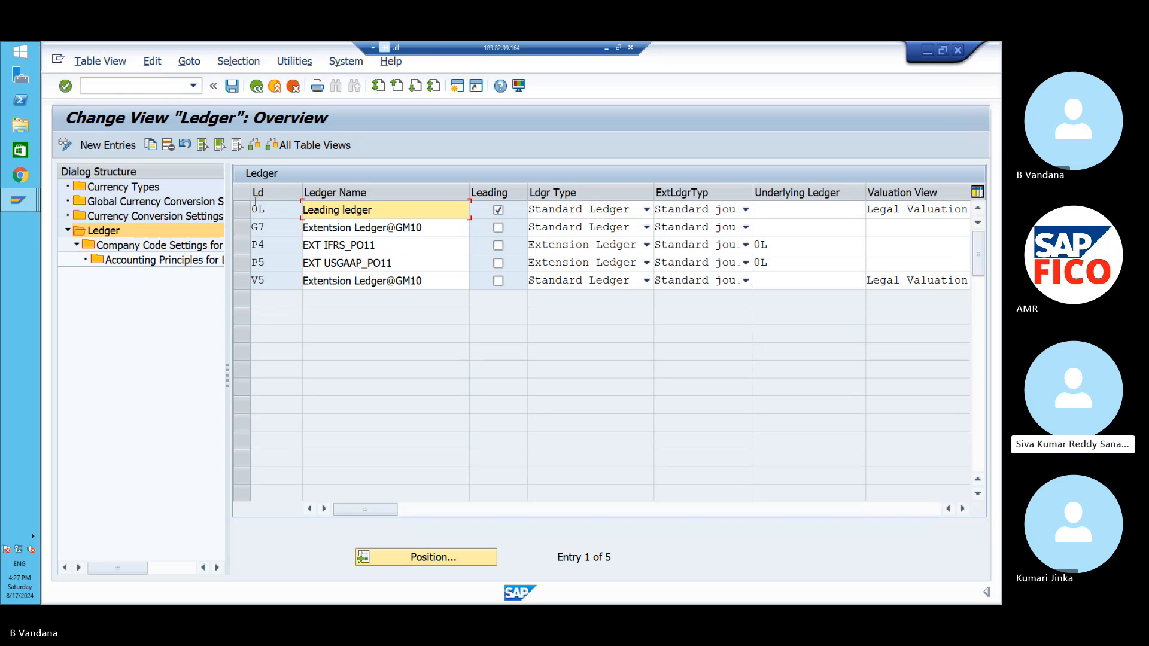
click(242, 212)
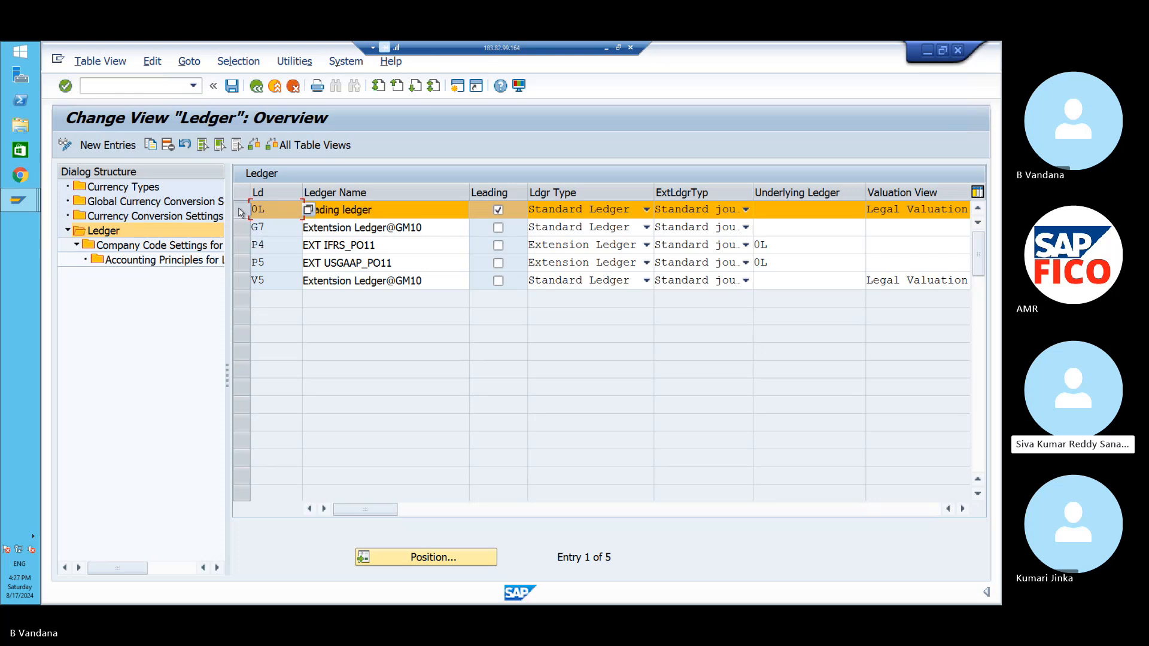
click(241, 213)
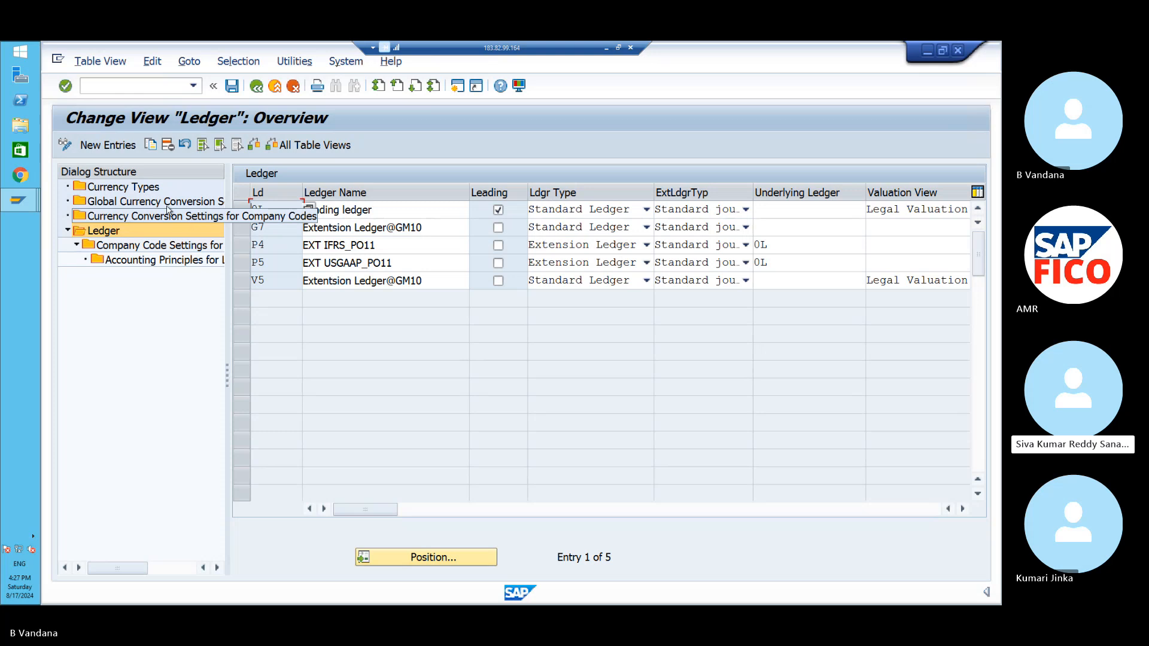
double_click(143, 189)
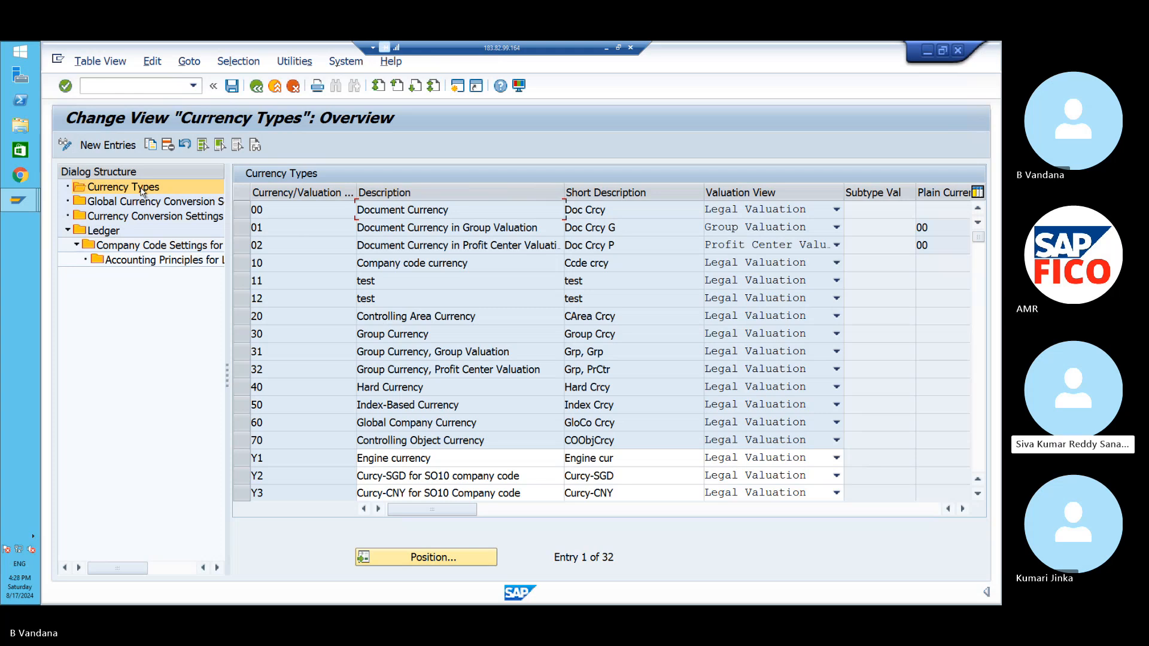
- Open the company code currency conversion settings and dismiss the 206 consistency warnings
double_click(145, 202)
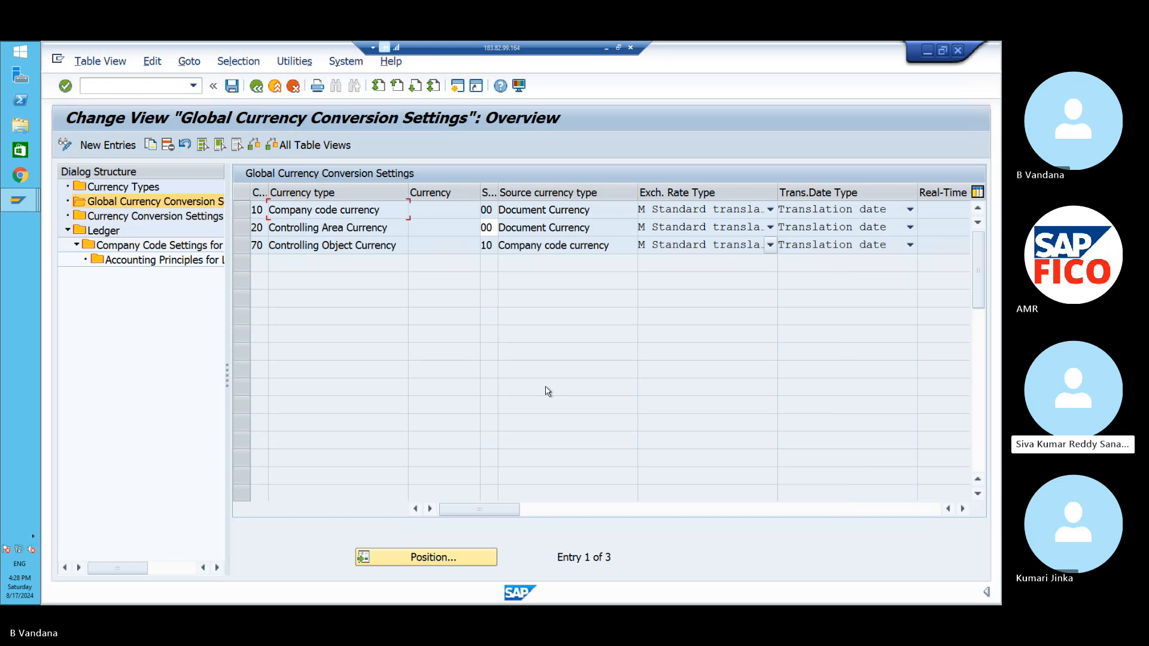
click(188, 219)
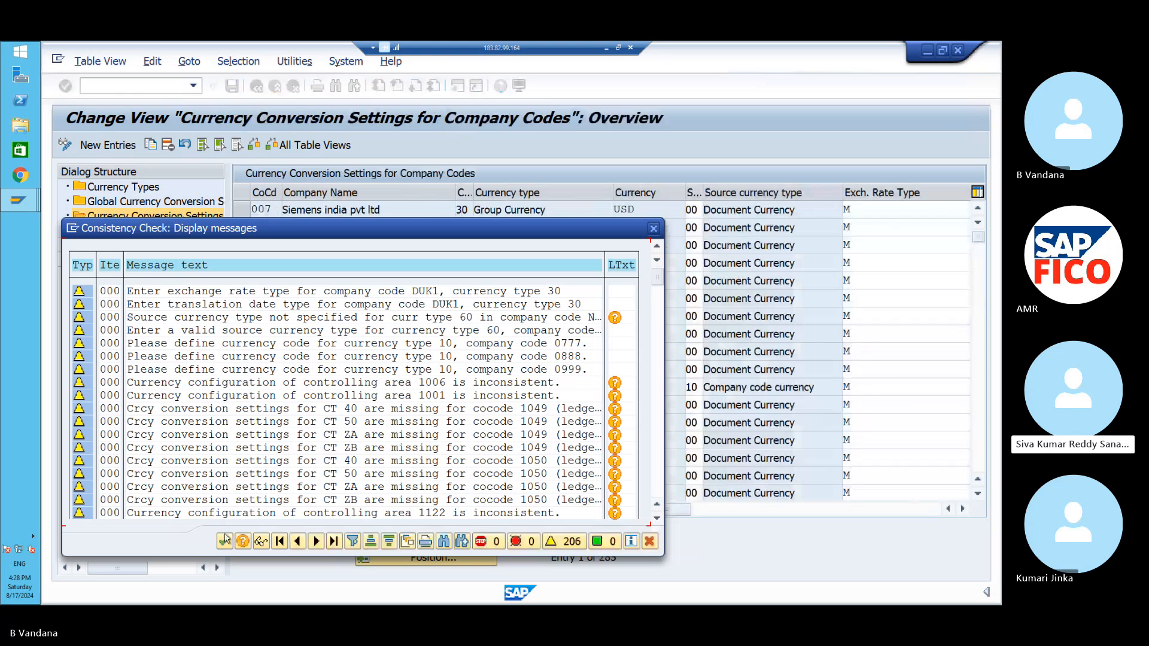
click(225, 540)
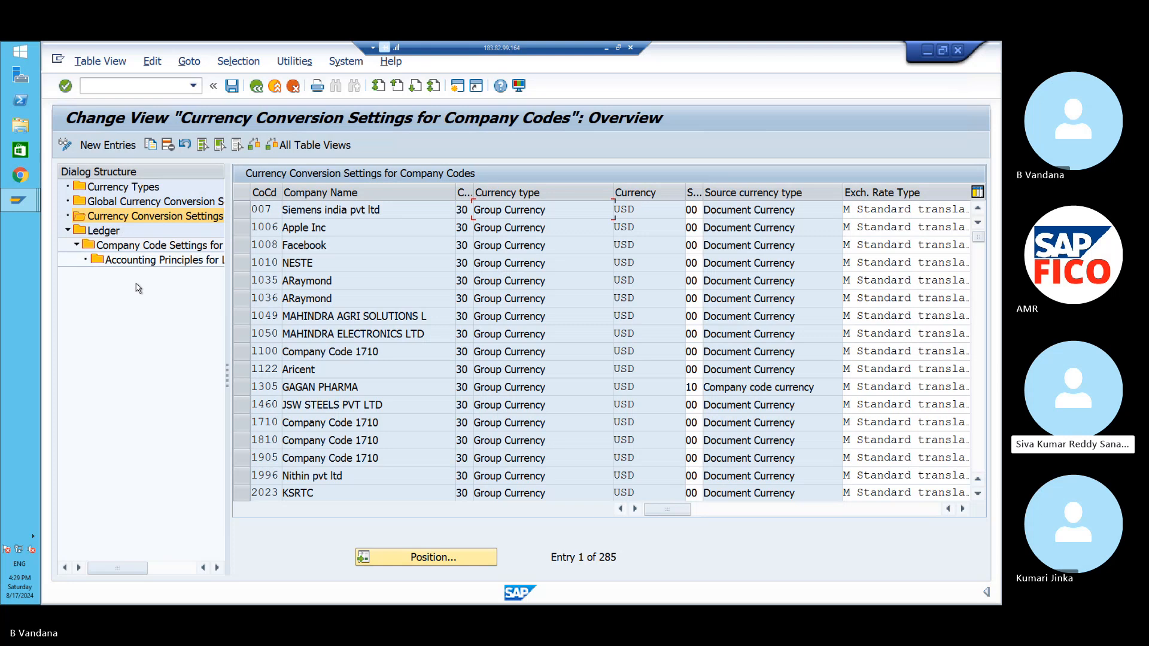
- In a second session, start /NOKKP and agree to display the locked data
click(453, 88)
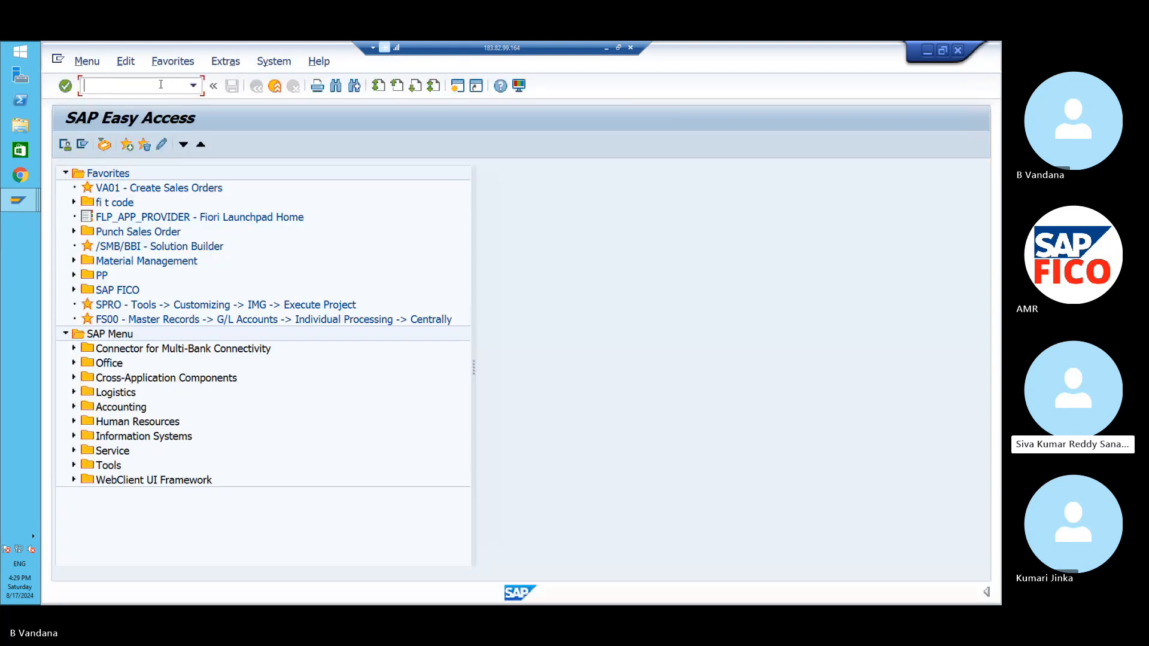
text(/NOKKP)
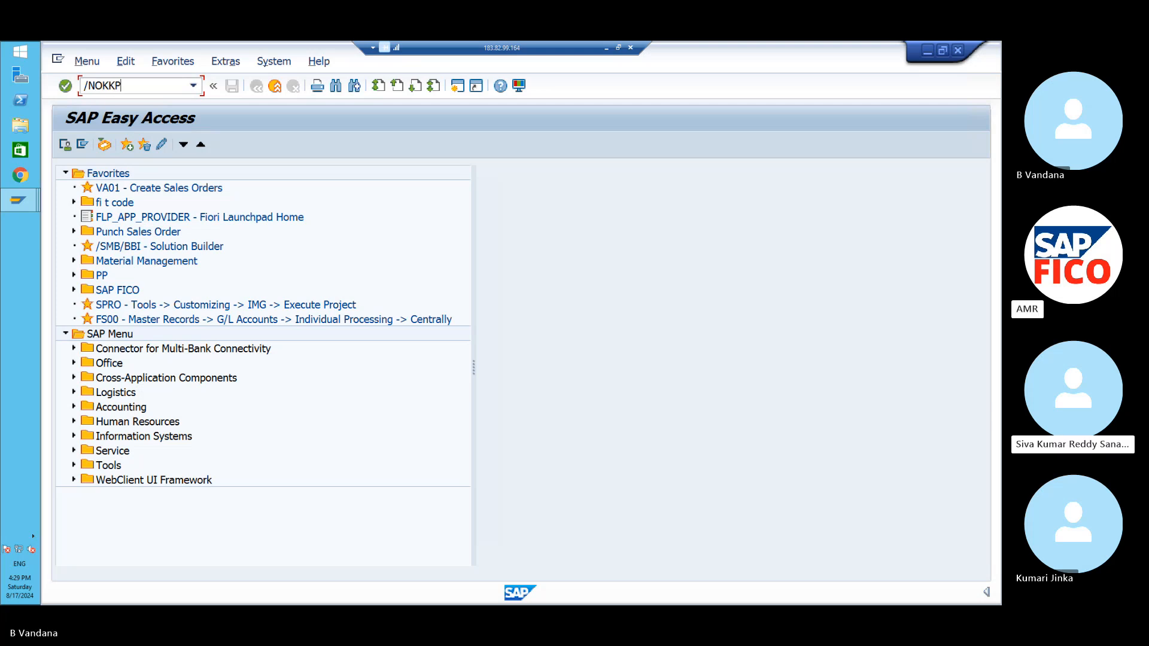
key(Return)
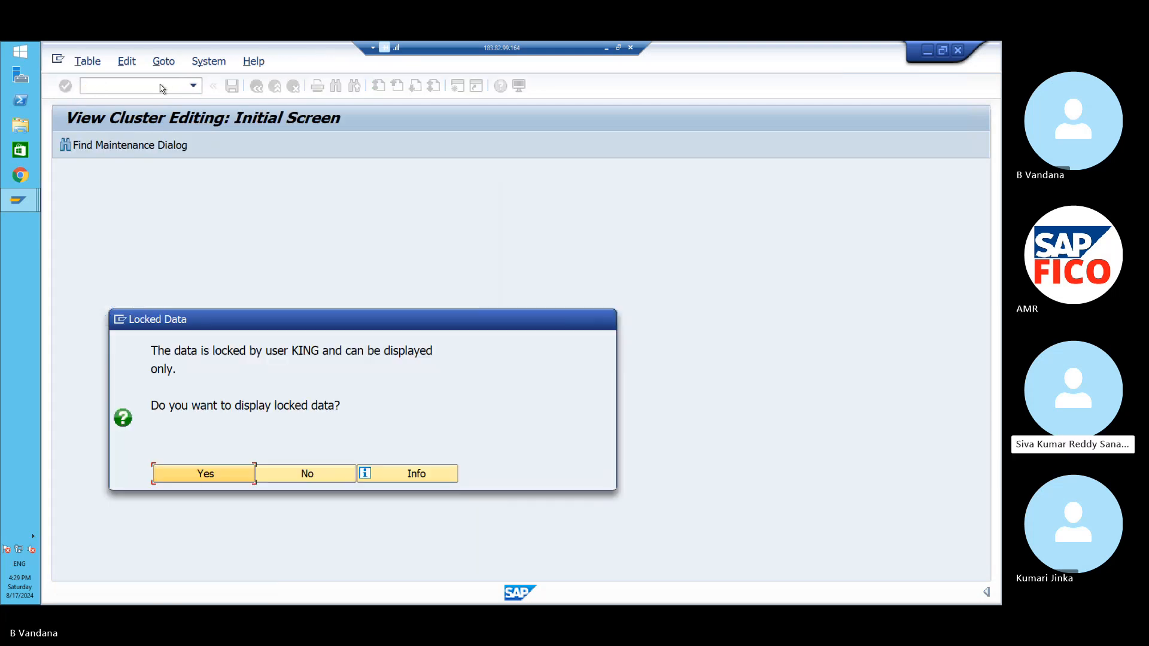
click(180, 473)
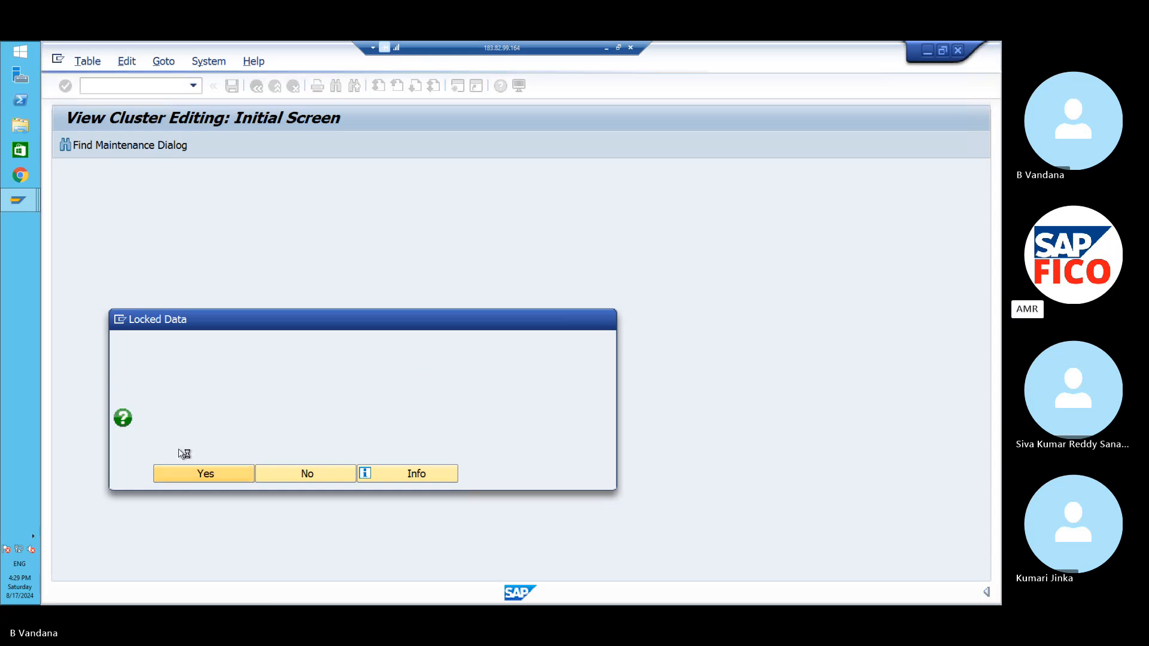
click(141, 86)
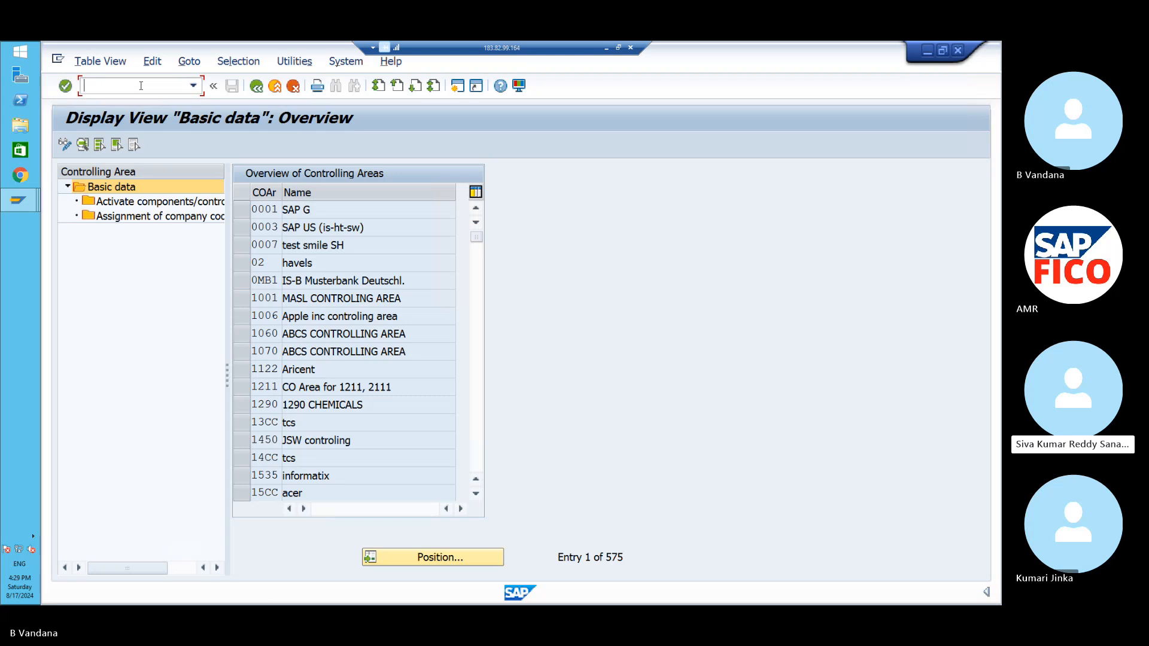
- Find controlling area PO11 and open its basic data: currency type 10, INR, chart POOC
click(443, 563)
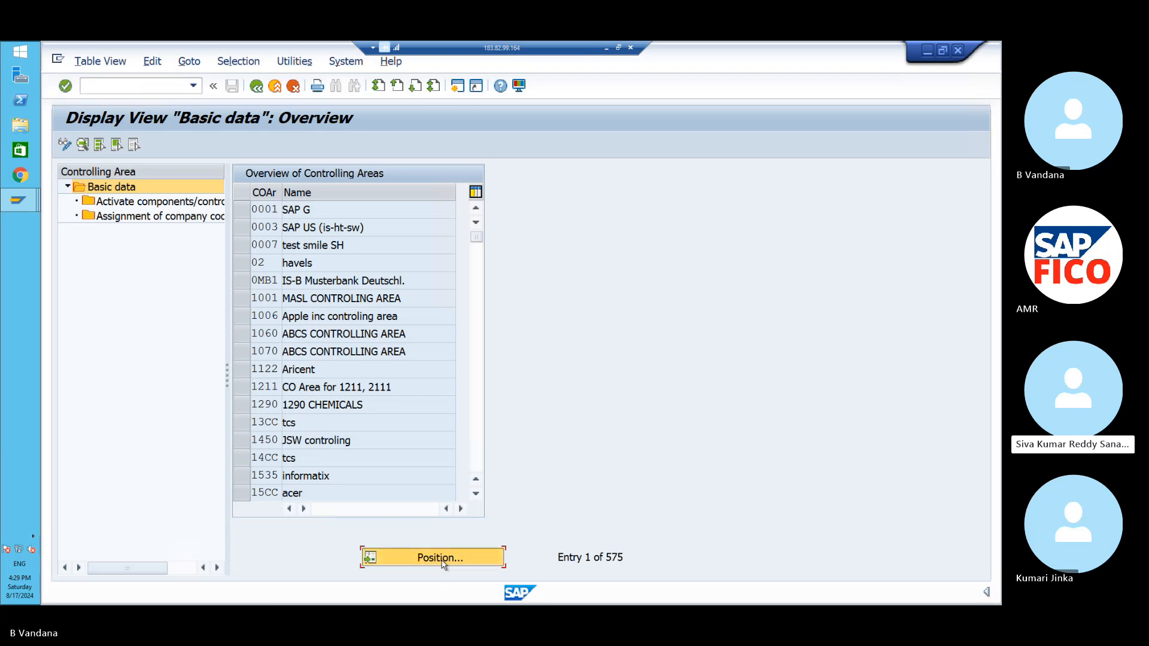
text(PO)
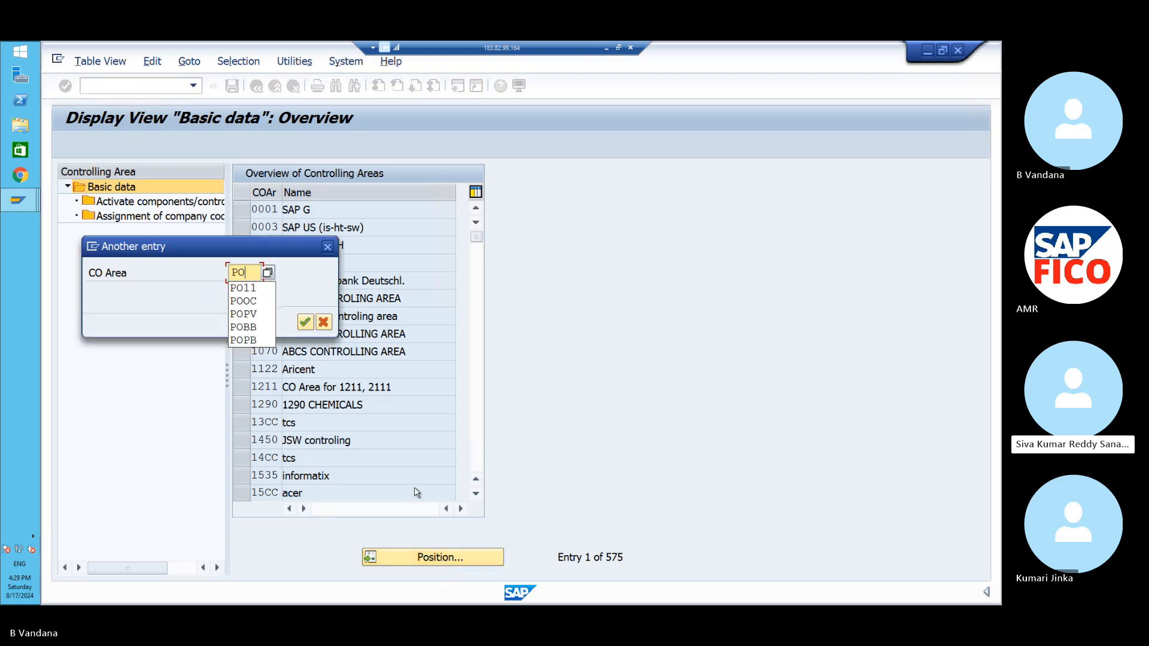
text(11)
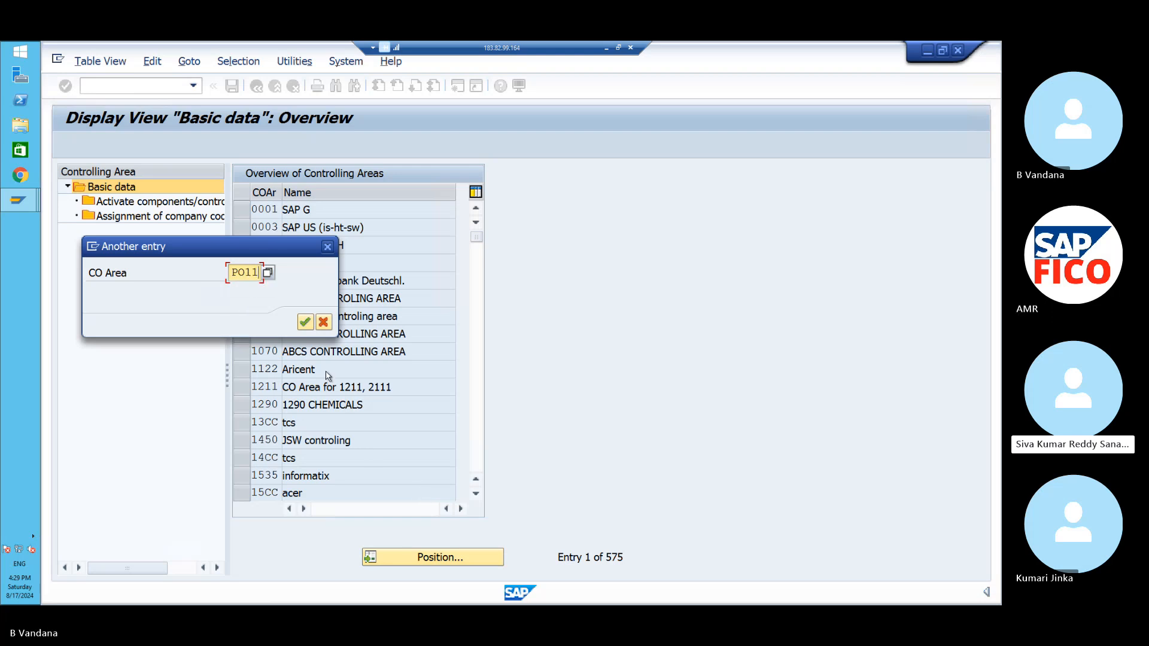
click(305, 323)
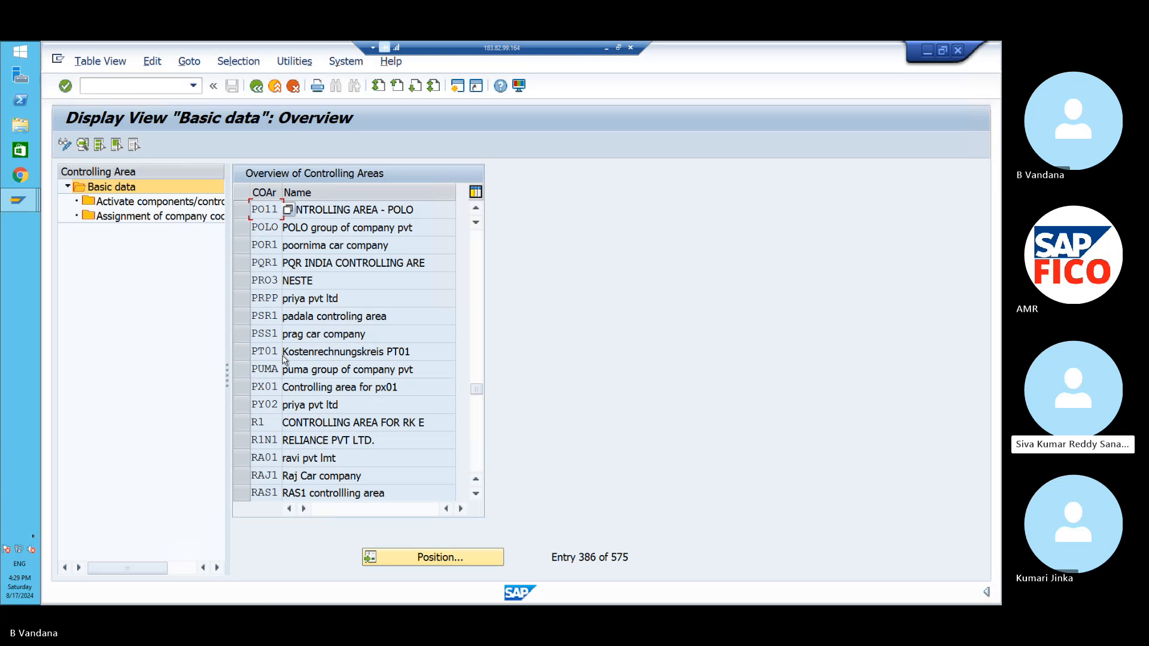
click(242, 210)
double_click(268, 210)
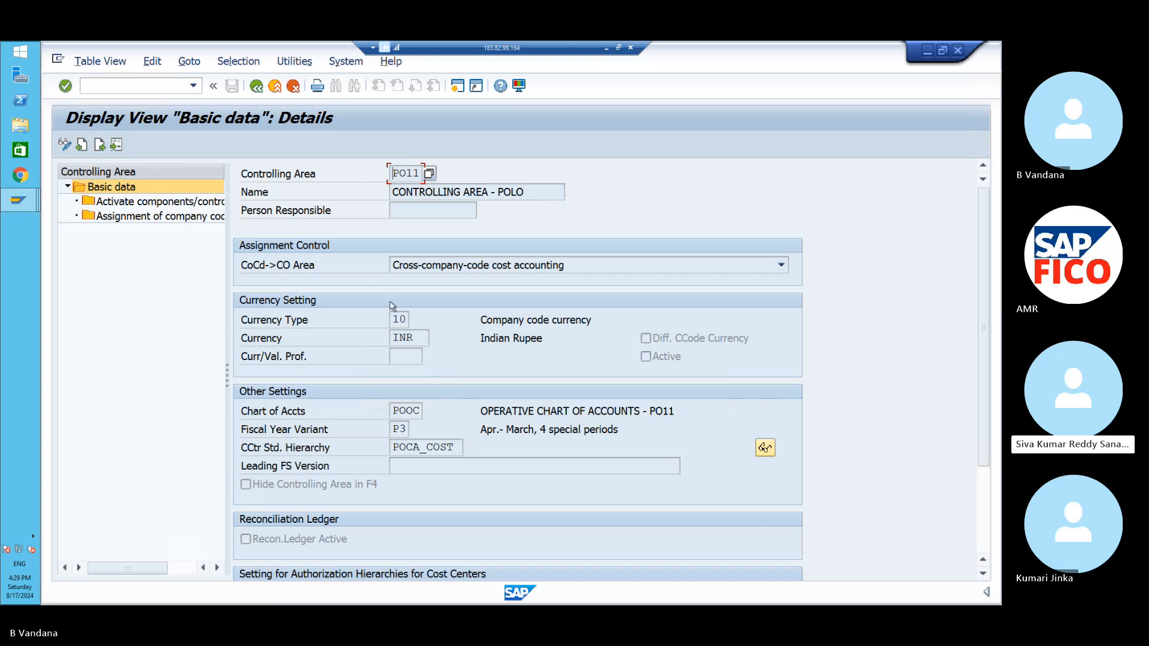
click(21, 206)
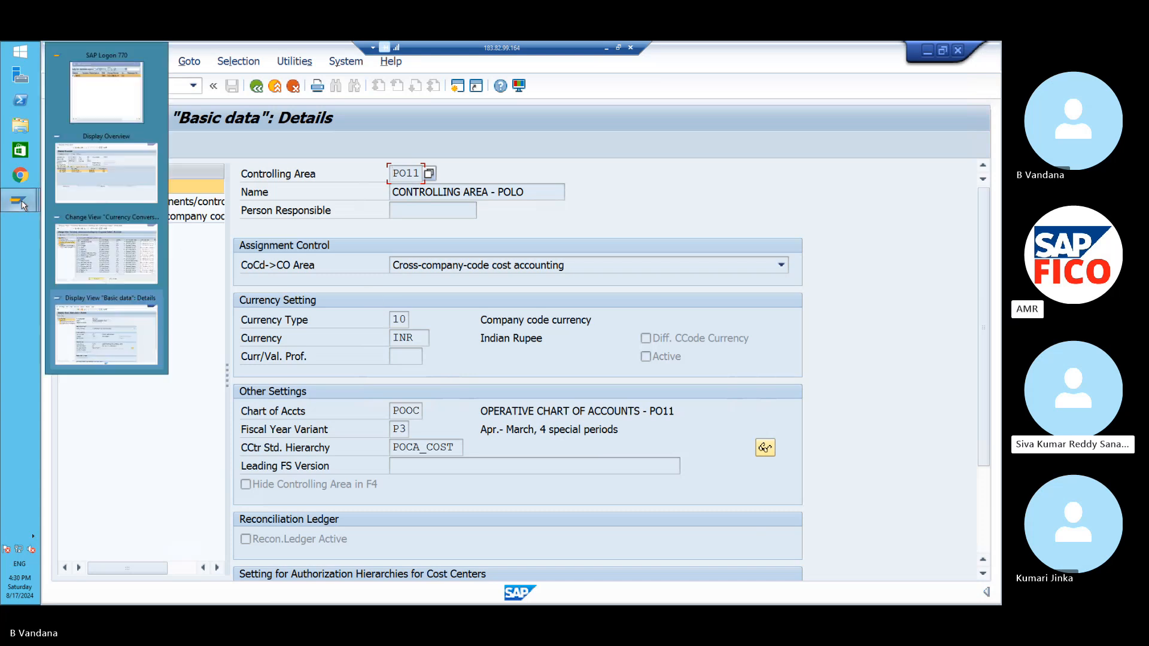
- Back in the currency conversion session, position the table at company code PO11, which has no row
click(107, 273)
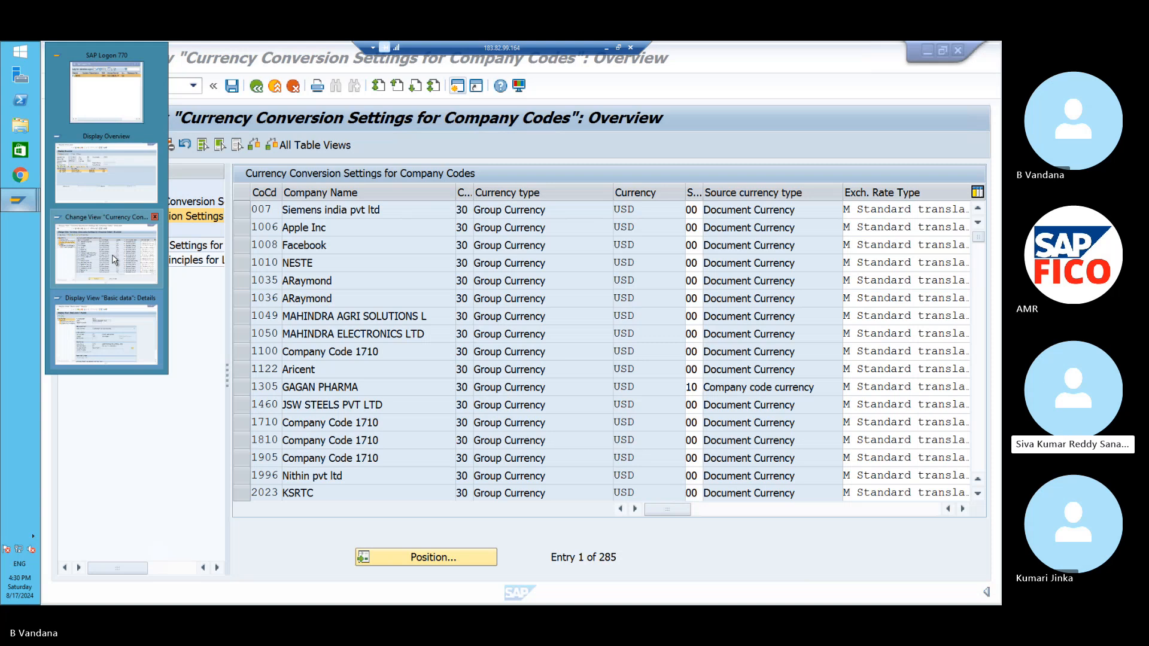
click(115, 260)
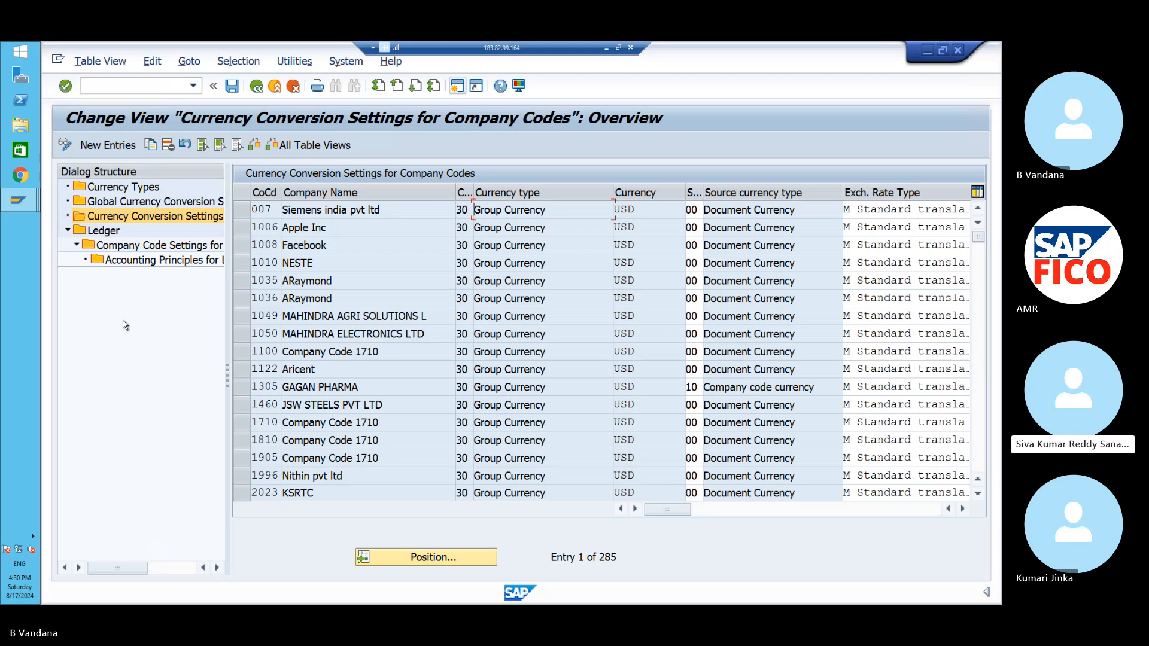
click(407, 559)
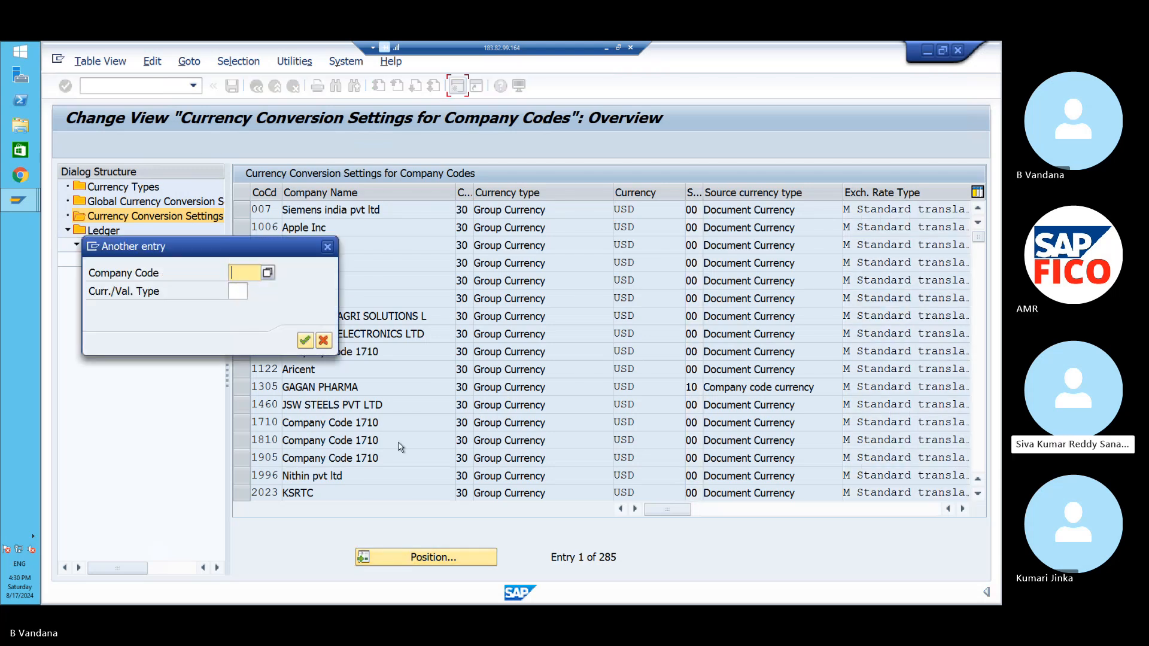
text(PO11)
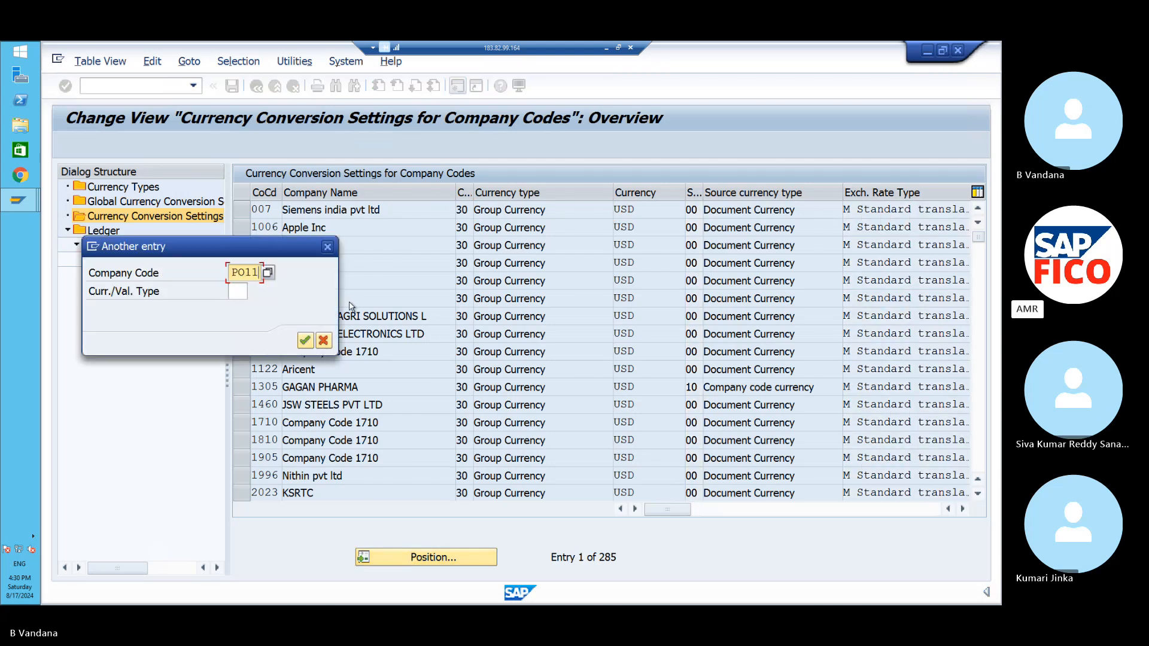
key(Return)
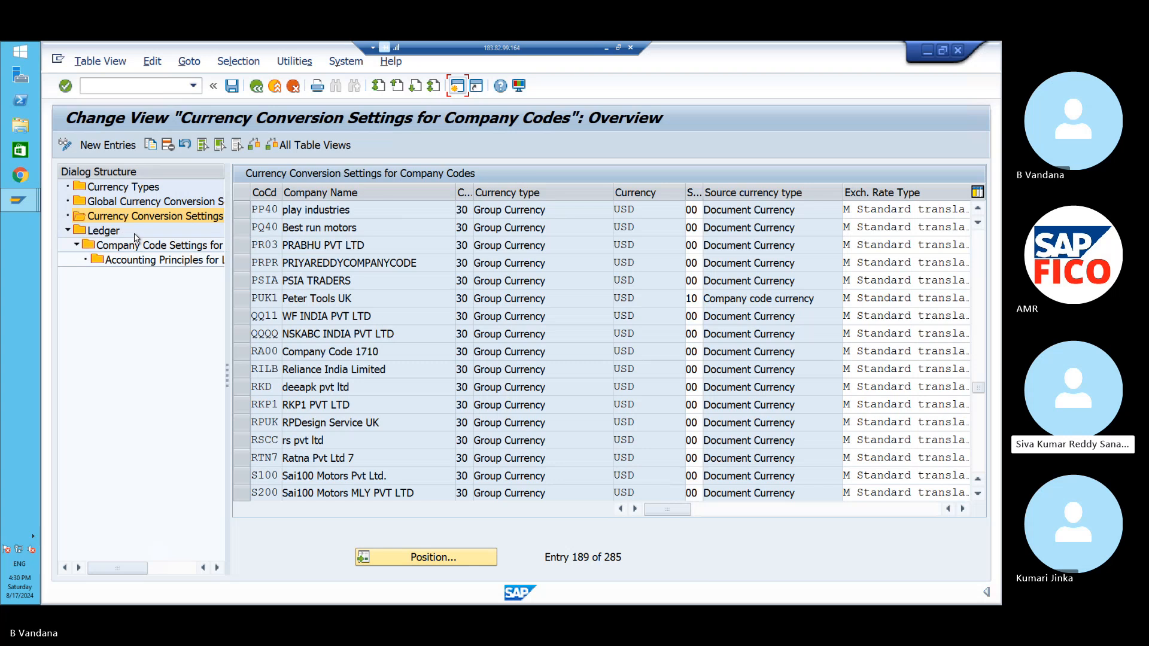
click(114, 232)
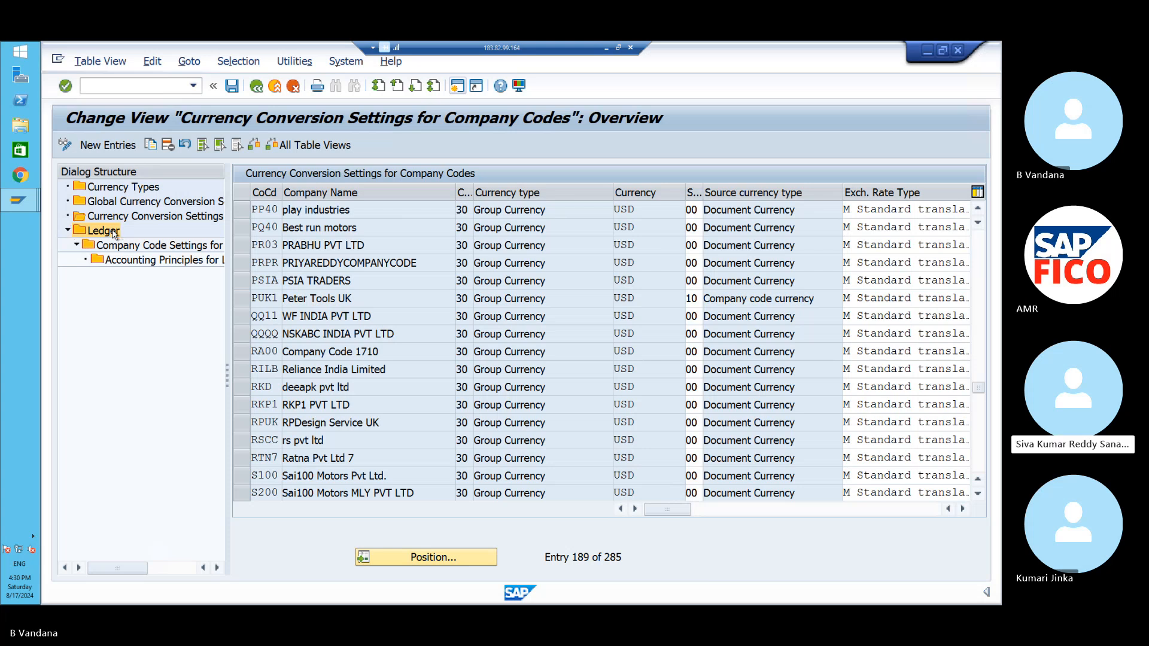
- Reopen the Ledger overview, dismiss the warnings, and open Company Code Settings for leading ledger 0L
double_click(103, 231)
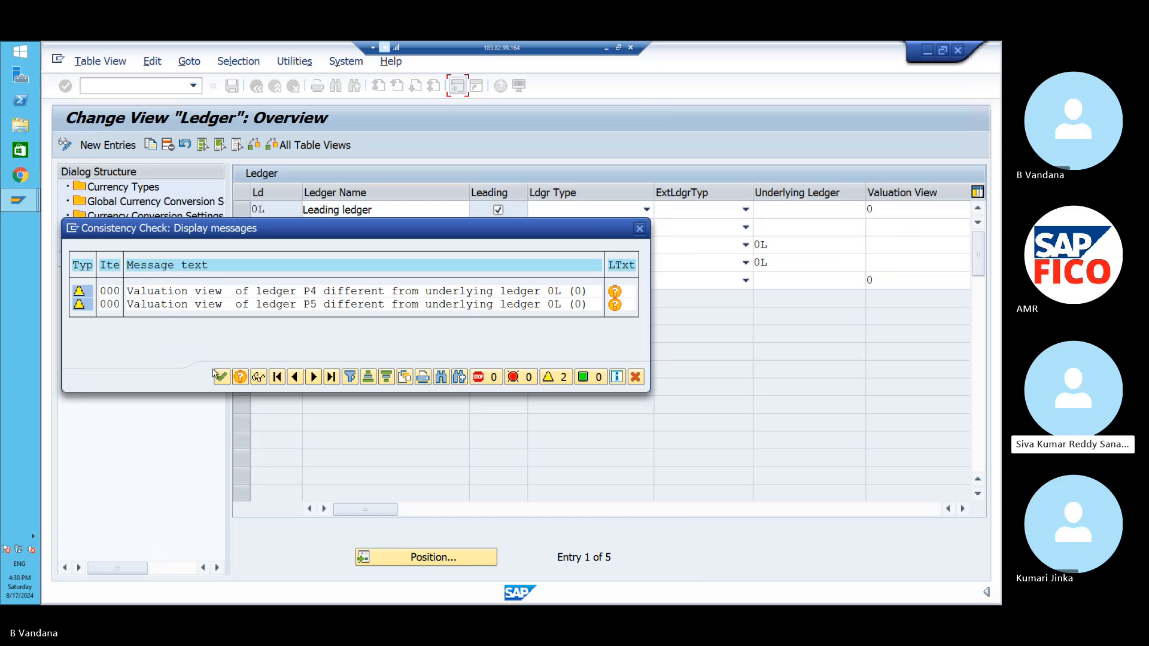
click(222, 377)
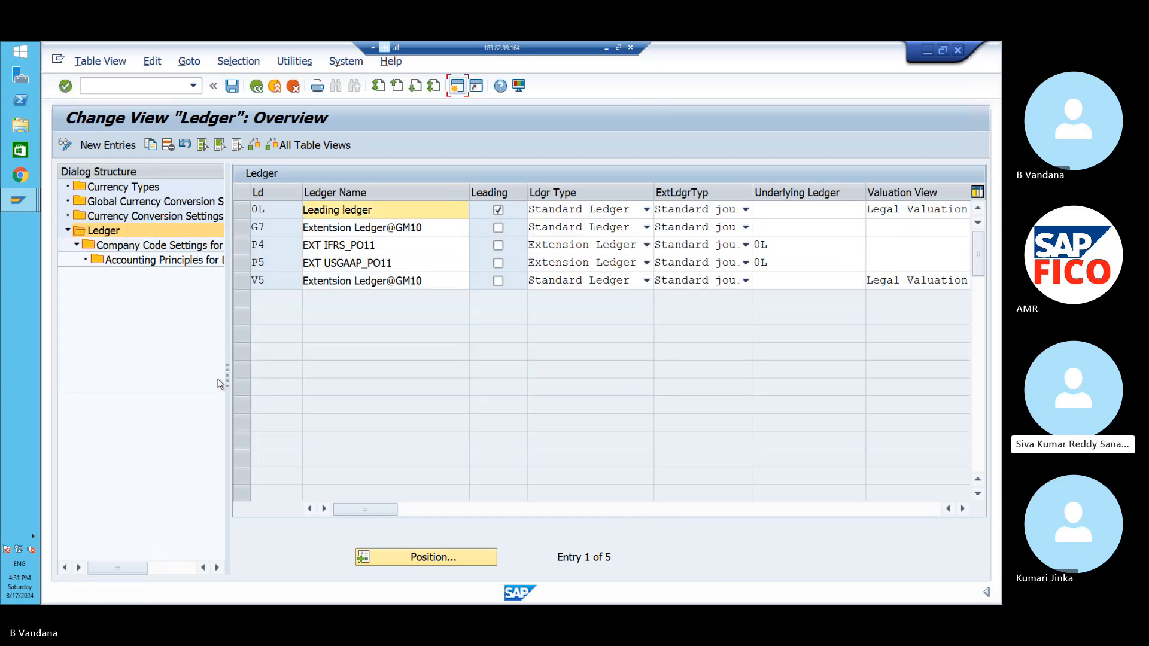
click(238, 209)
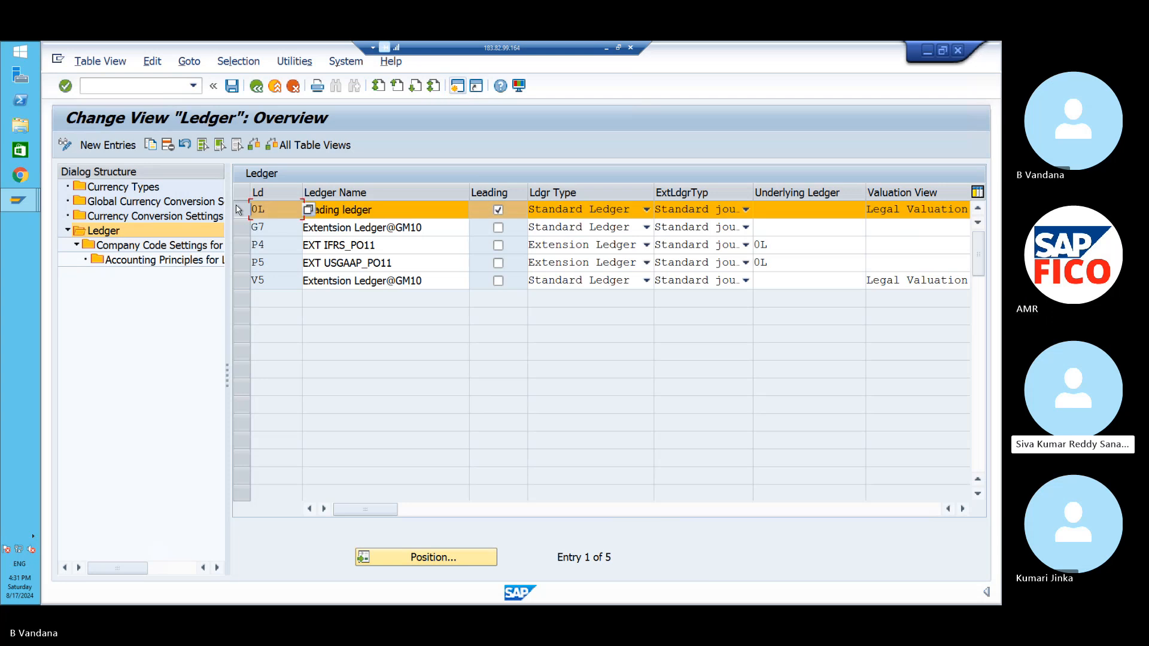
double_click(192, 247)
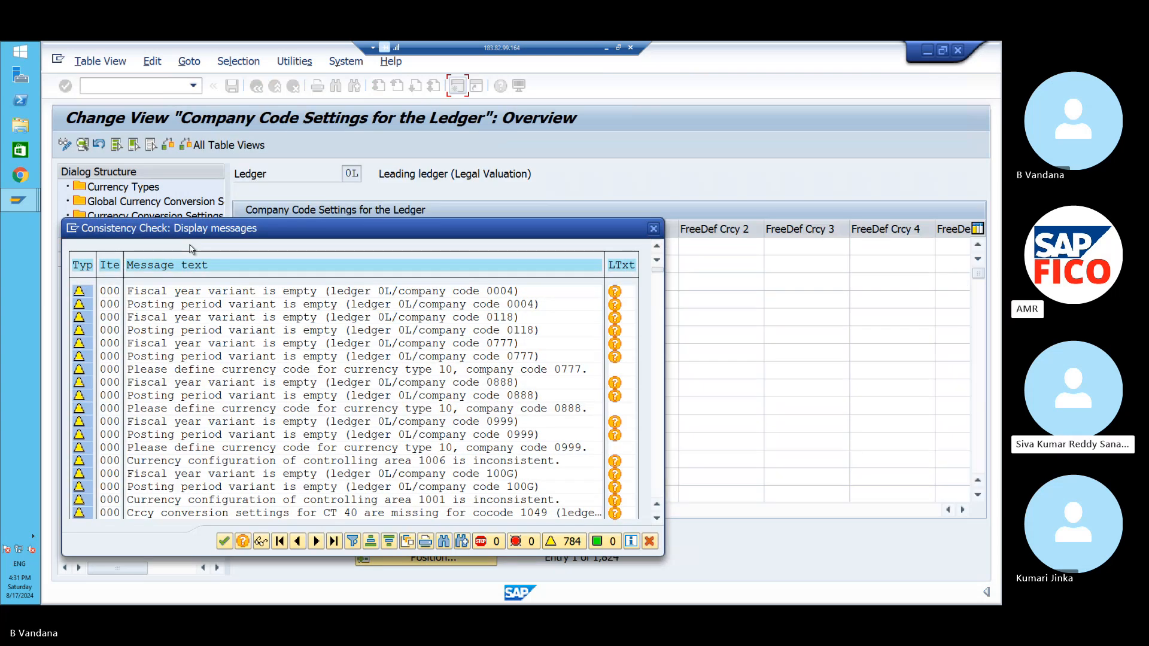
- Dismiss the warning list and position the ledger 0L company code table at PO11
key(Return)
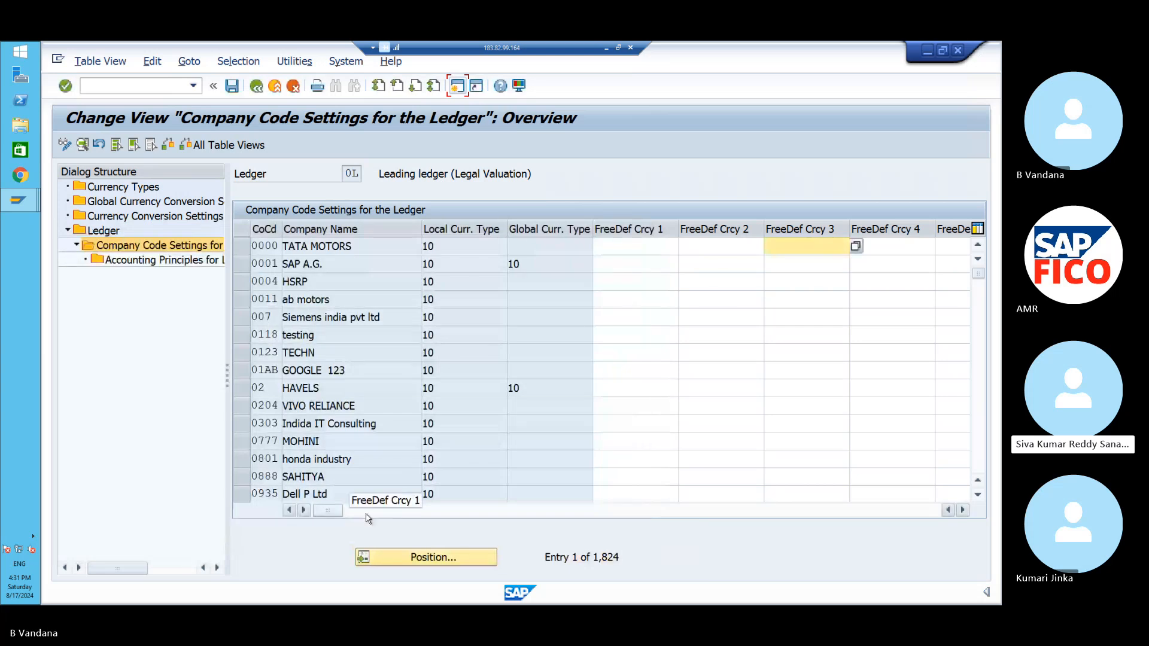
click(383, 557)
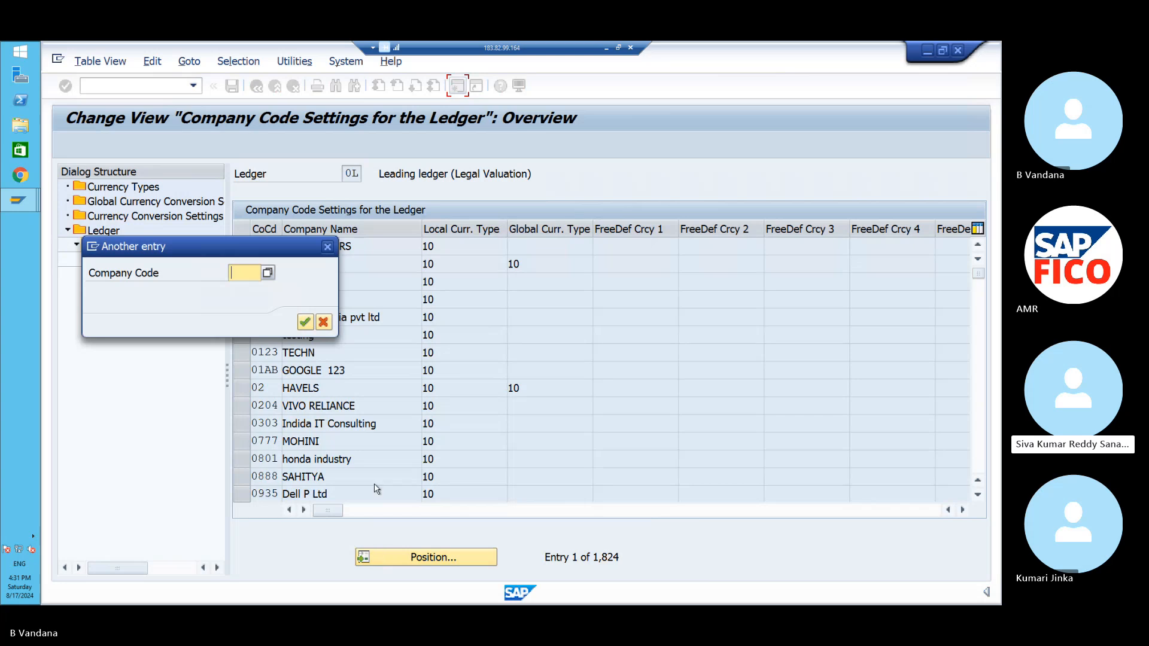
text(PO11)
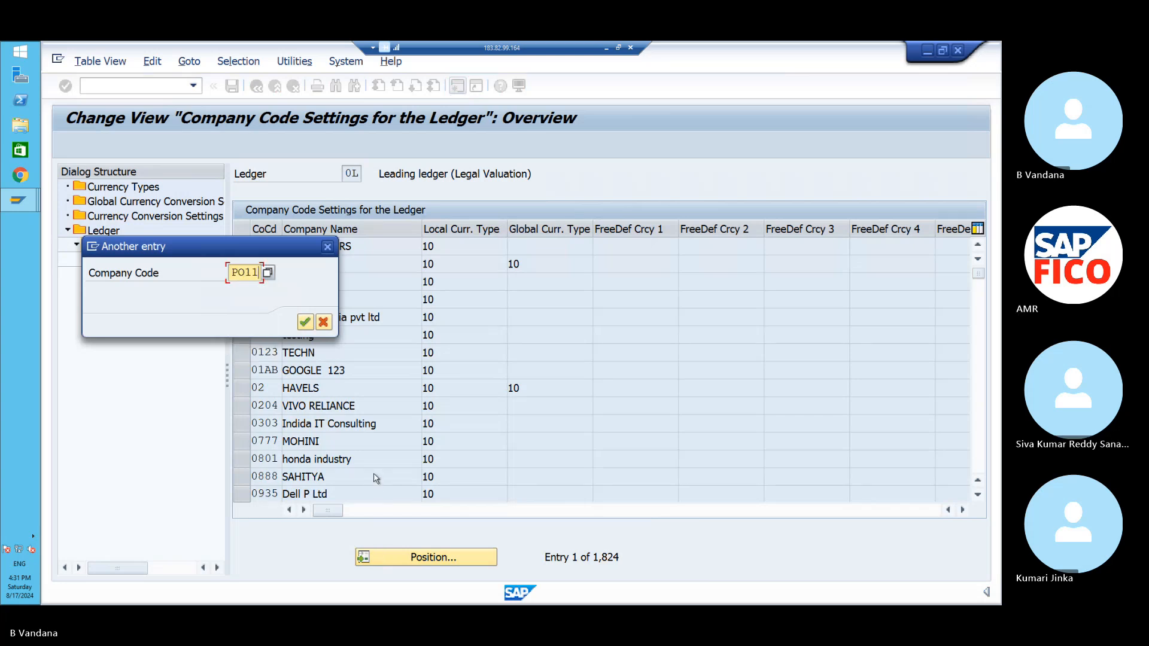
key(Return)
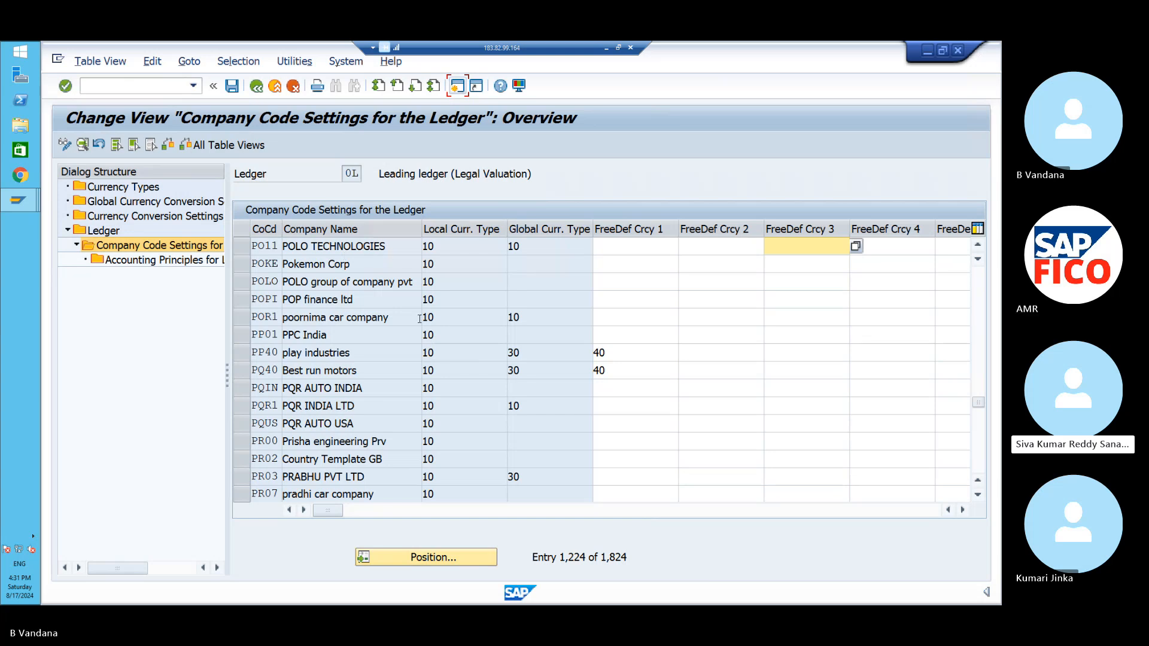
- Scroll right to reveal PO11's fiscal year variant P3 and posting variant POPV
click(304, 510)
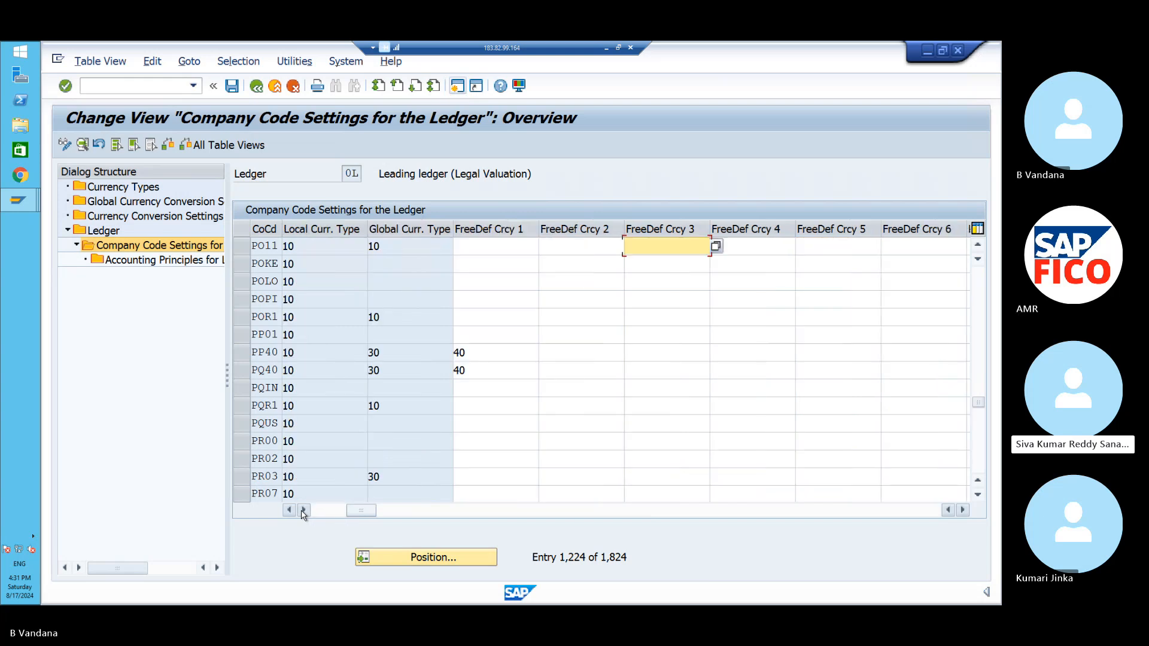
click(304, 510)
click(304, 510)
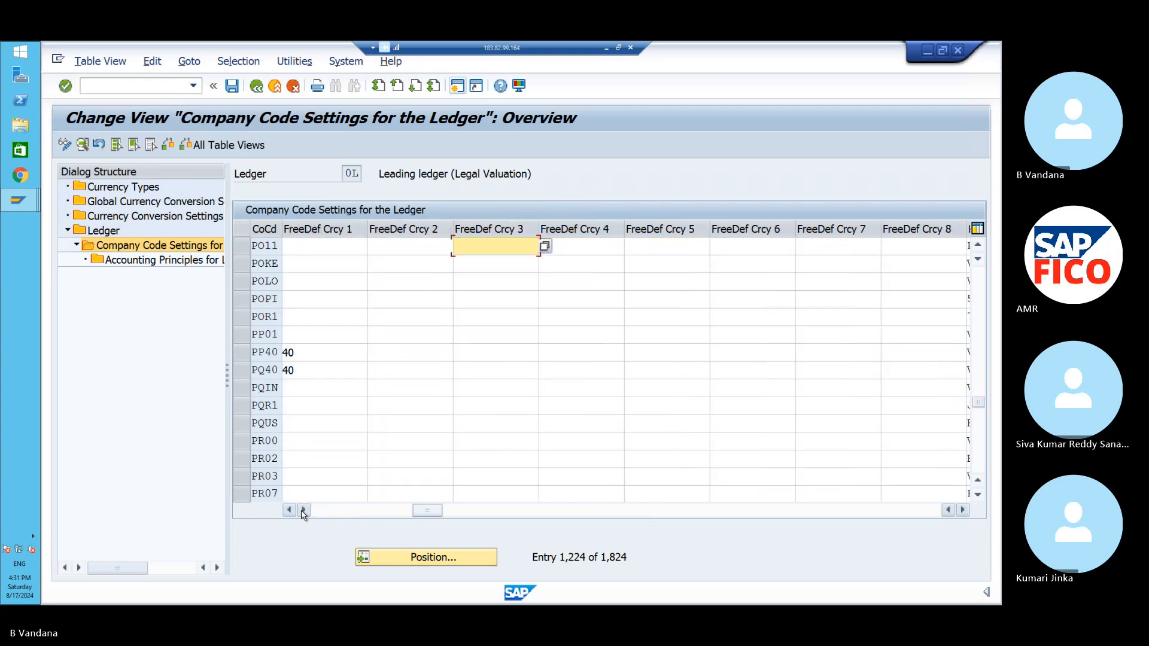
click(304, 511)
click(304, 511)
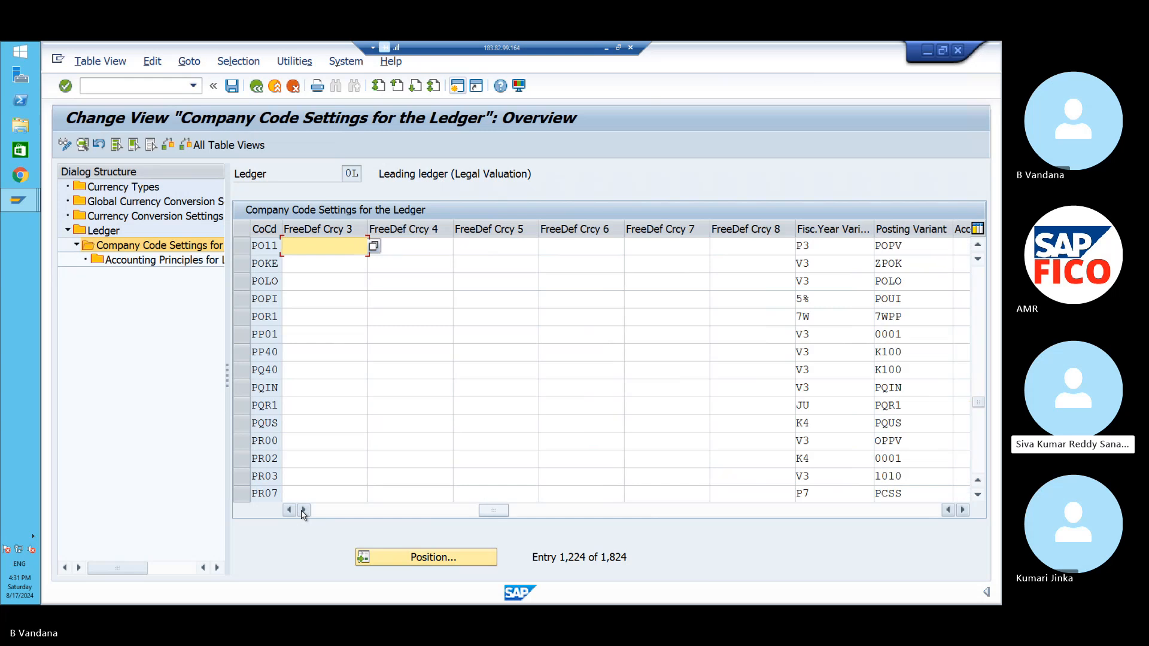
click(304, 511)
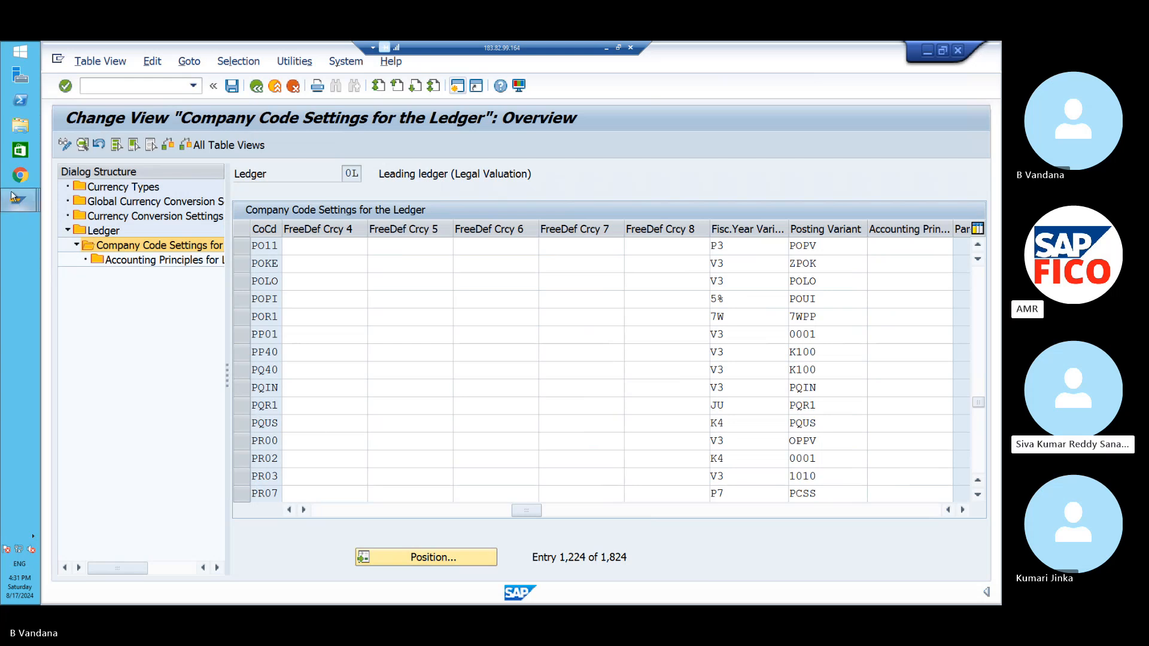
mouse_move(13, 197)
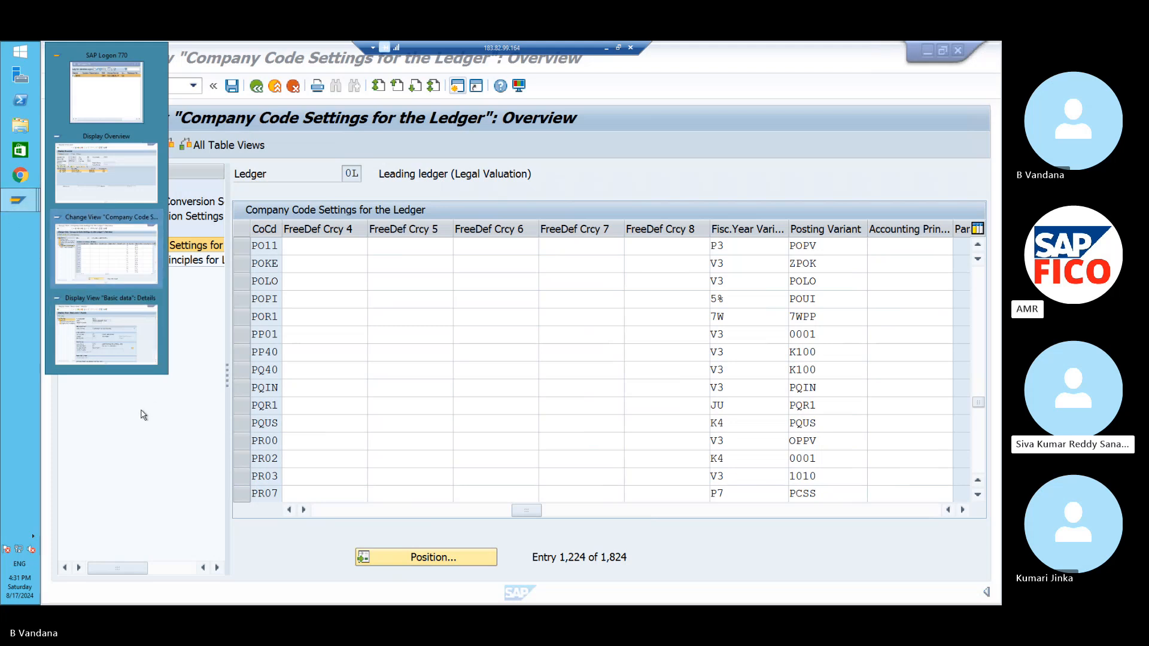
mouse_move(137, 357)
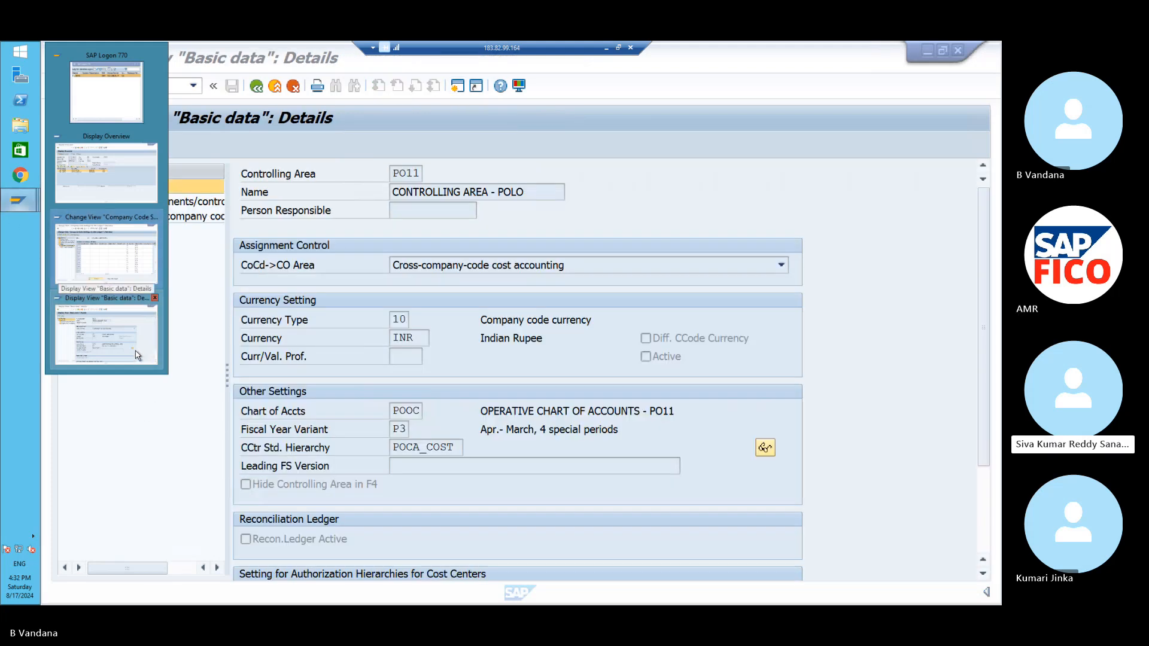
click(138, 357)
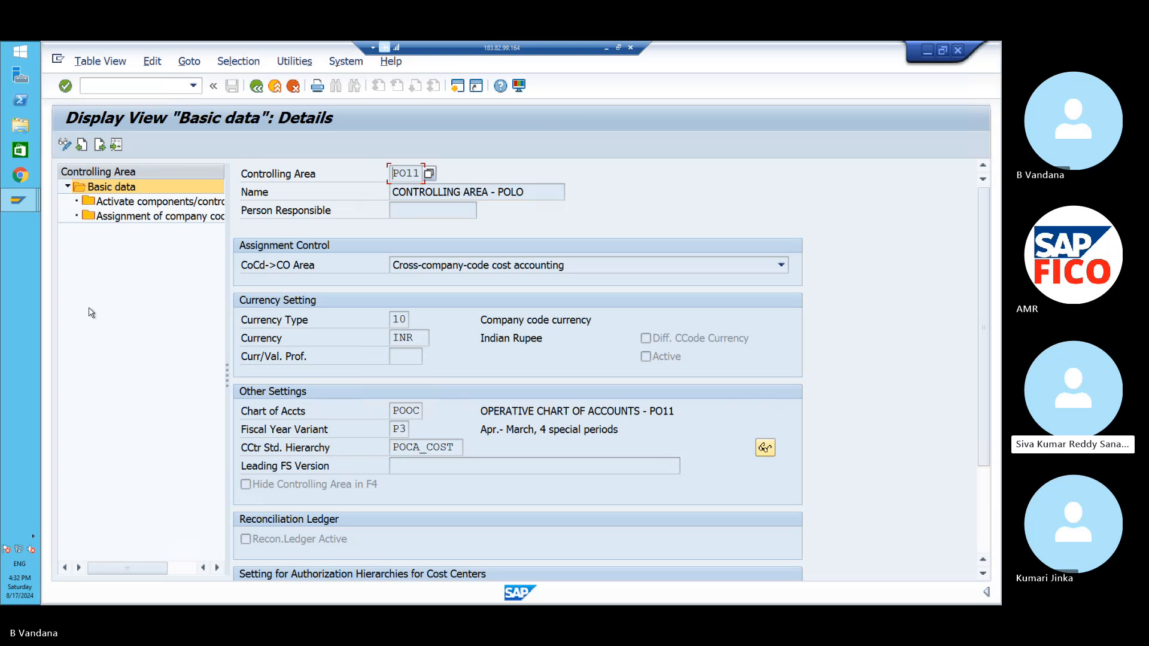
click(21, 200)
click(111, 255)
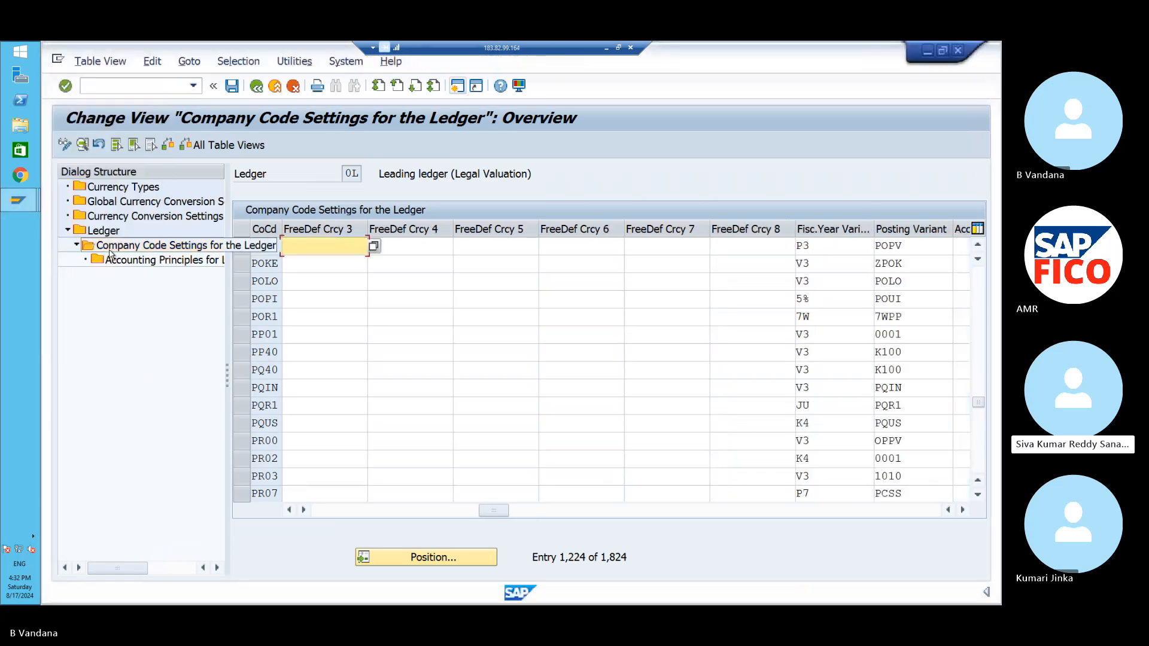
- Select PO11 and open its ledger 0L accounting principles: POAL, LOCAL GAAP REPORTING - PO11
click(304, 509)
click(303, 509)
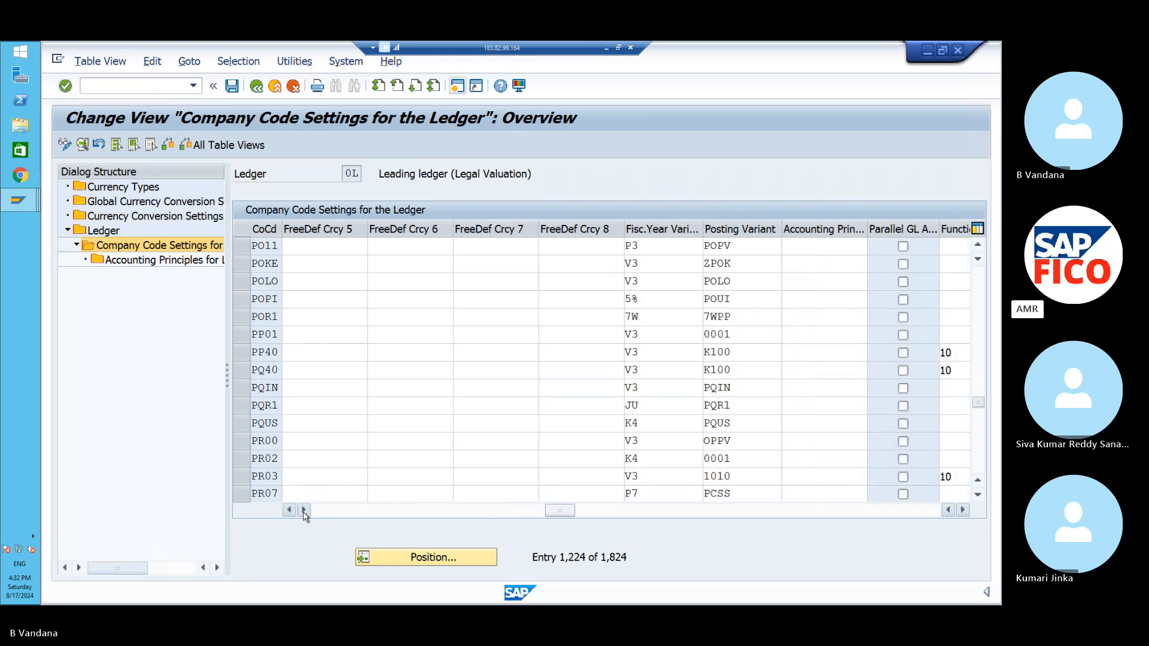
click(304, 510)
click(304, 510)
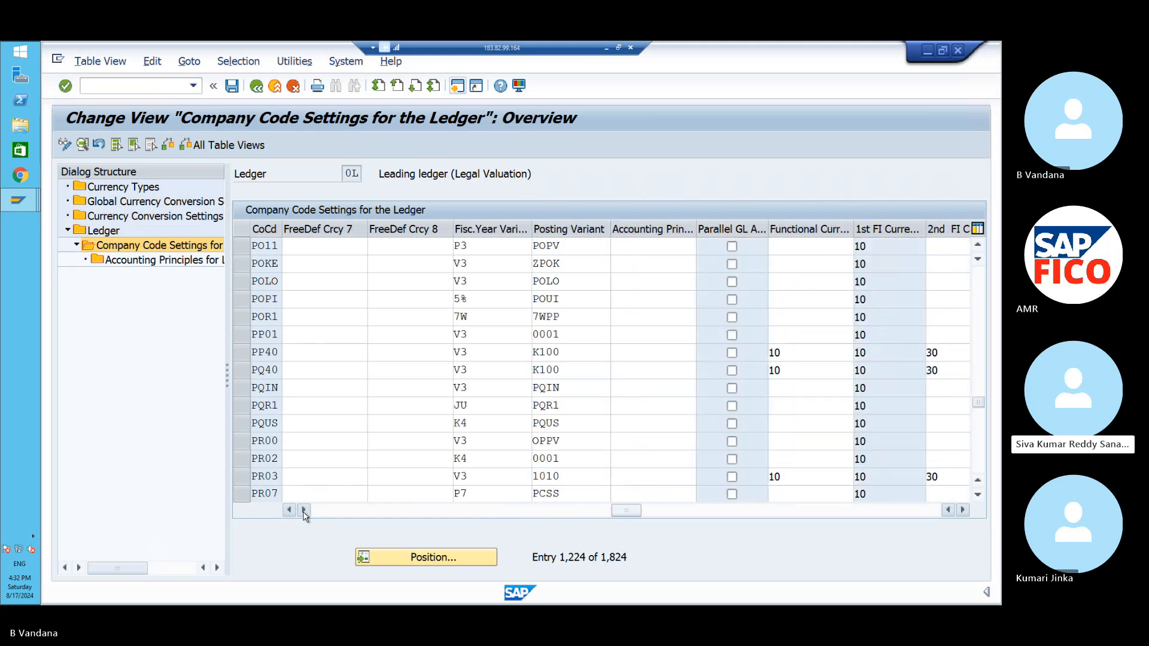
click(304, 510)
click(304, 510)
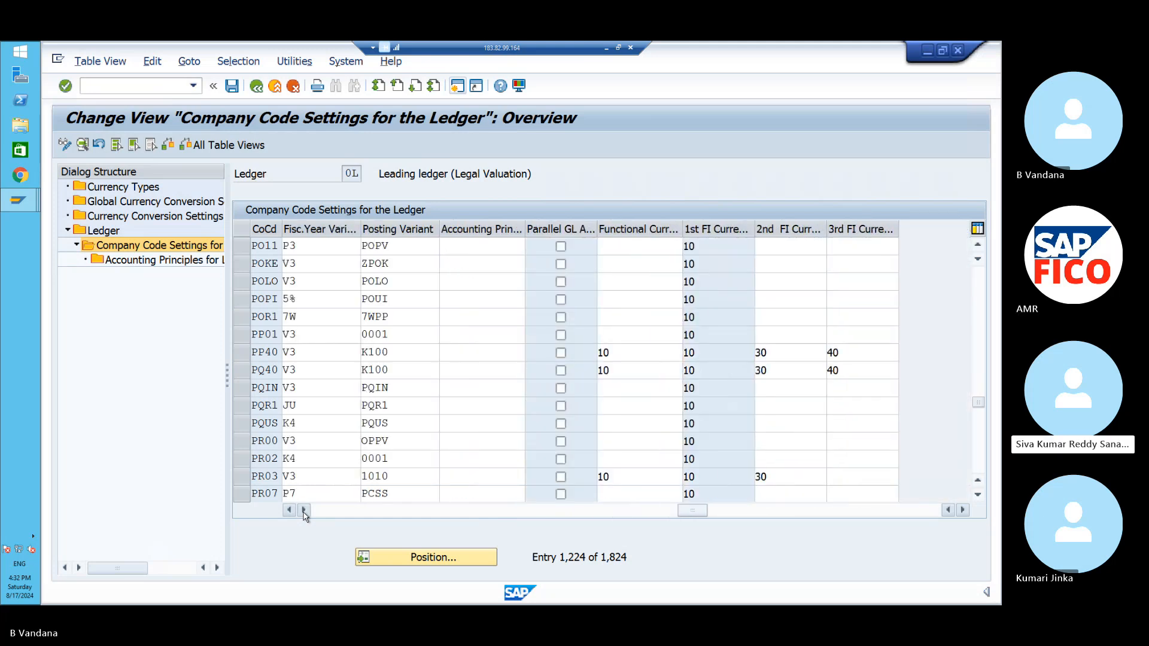
click(304, 510)
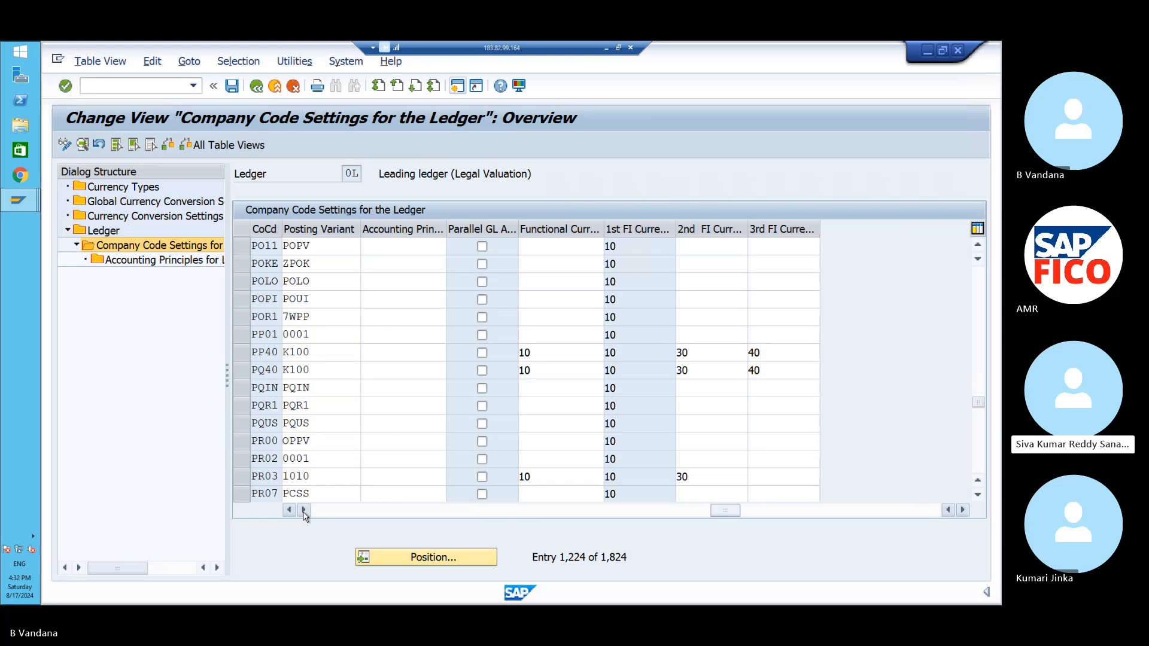
click(304, 510)
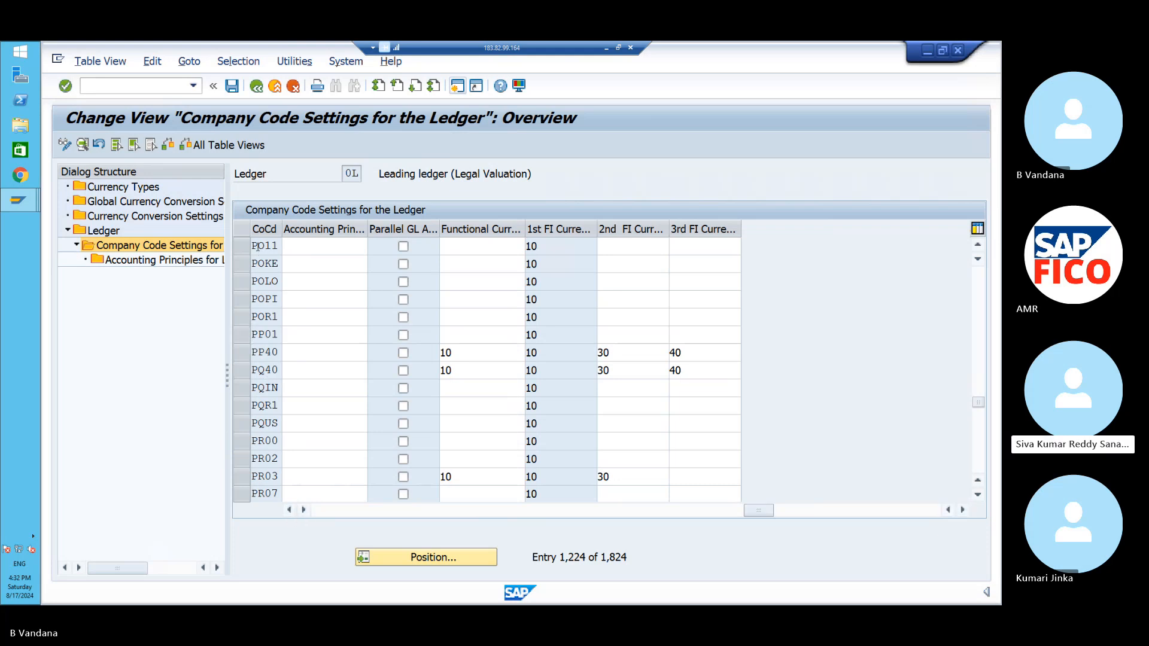
click(242, 248)
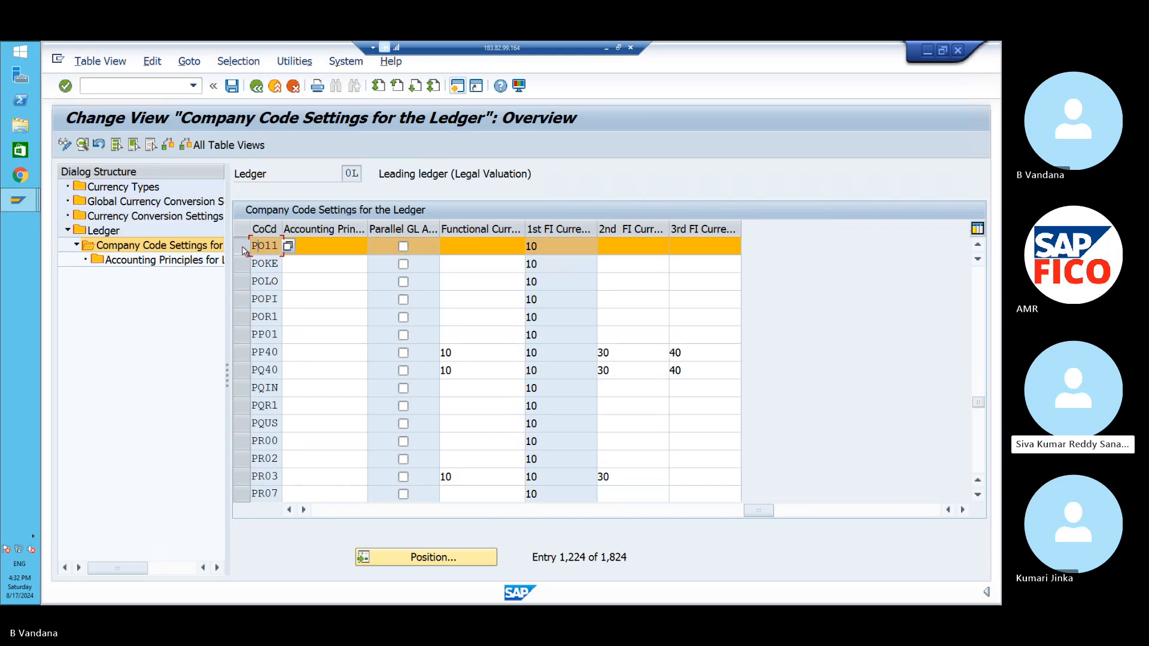
click(190, 261)
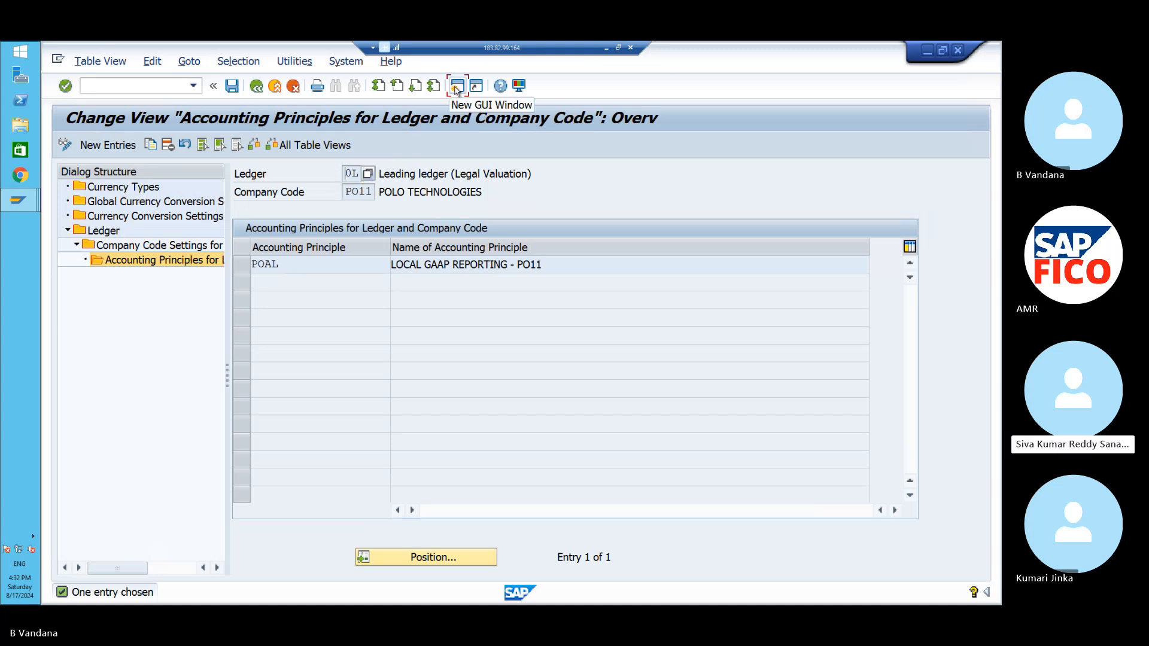
- Open a new SAP session window showing the Easy Access menu
click(456, 87)
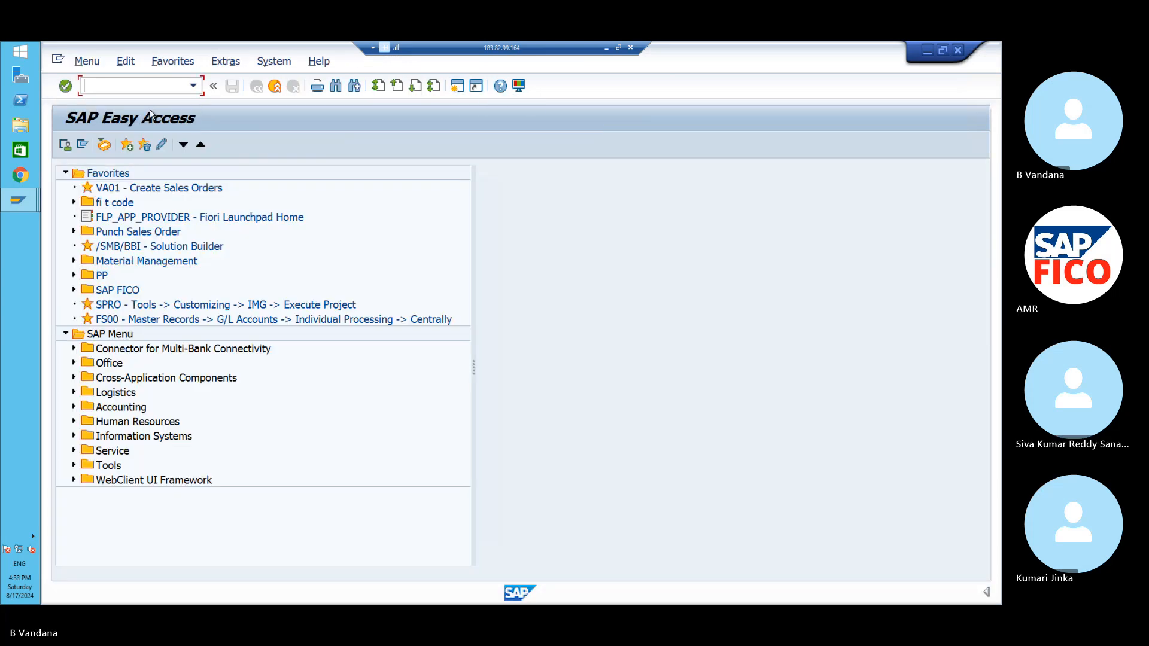
- Run /nspro and open Define Ledger Group under Ledgers > Ledger, listing 56 ledger groups
text(/nspro)
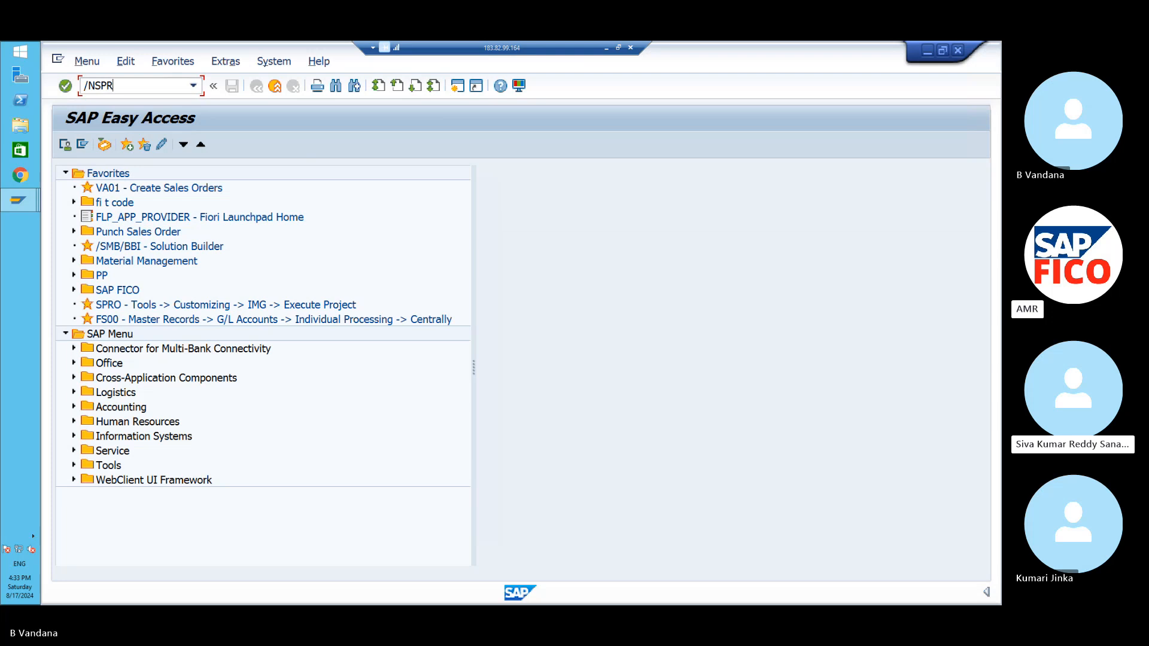
key(Return)
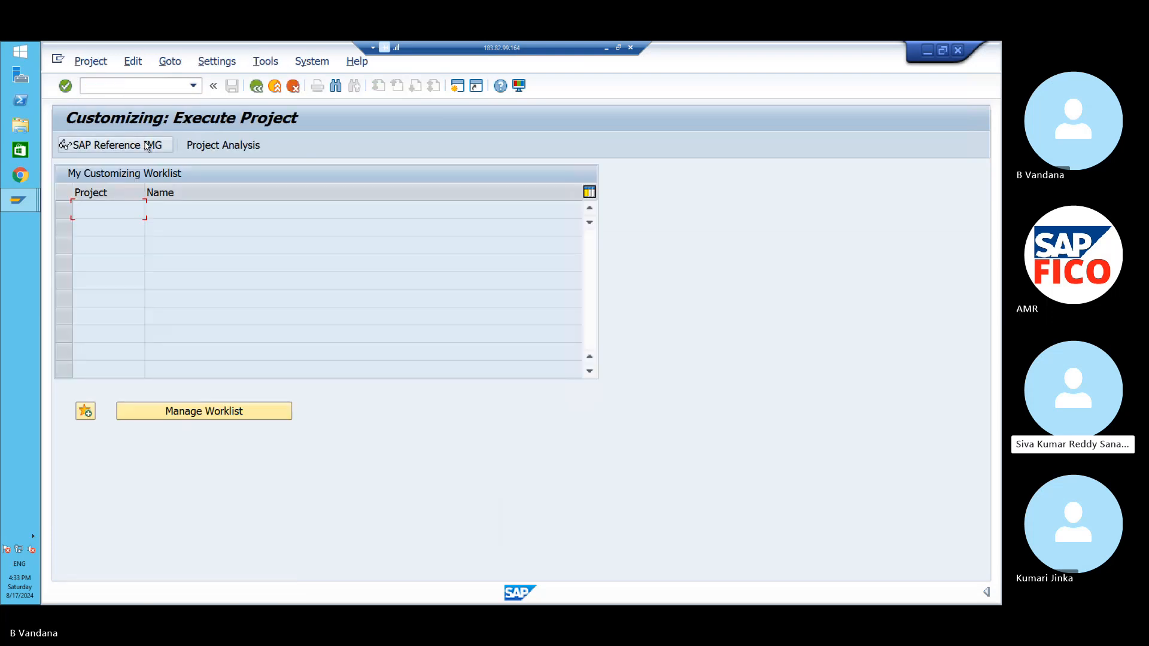
click(146, 145)
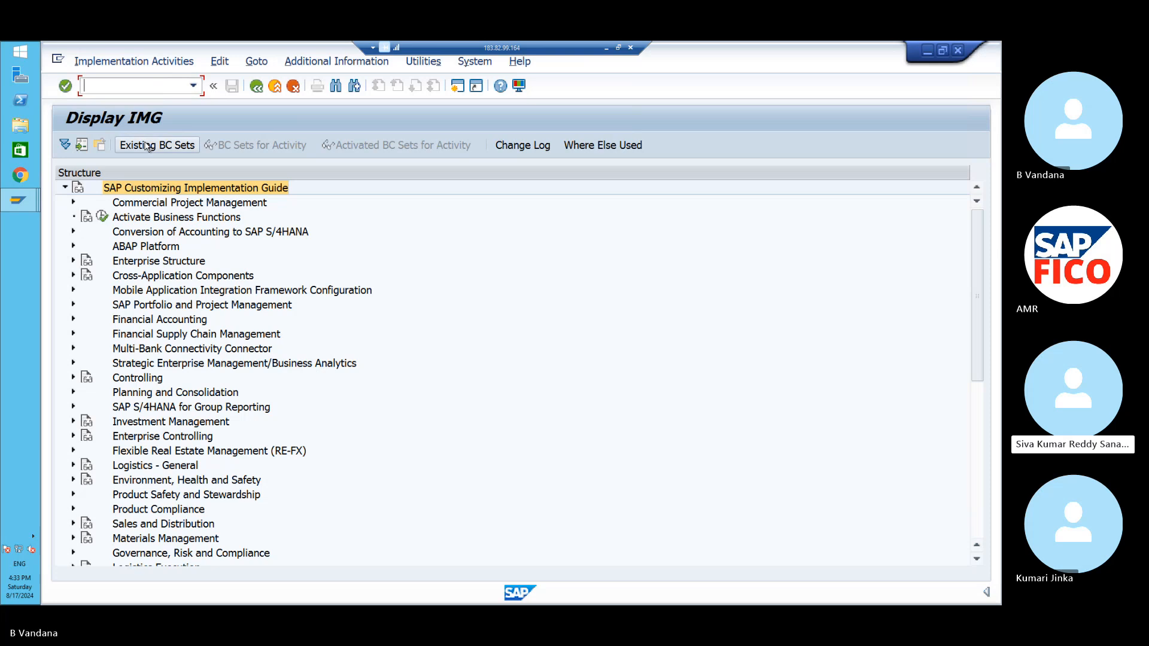
click(73, 321)
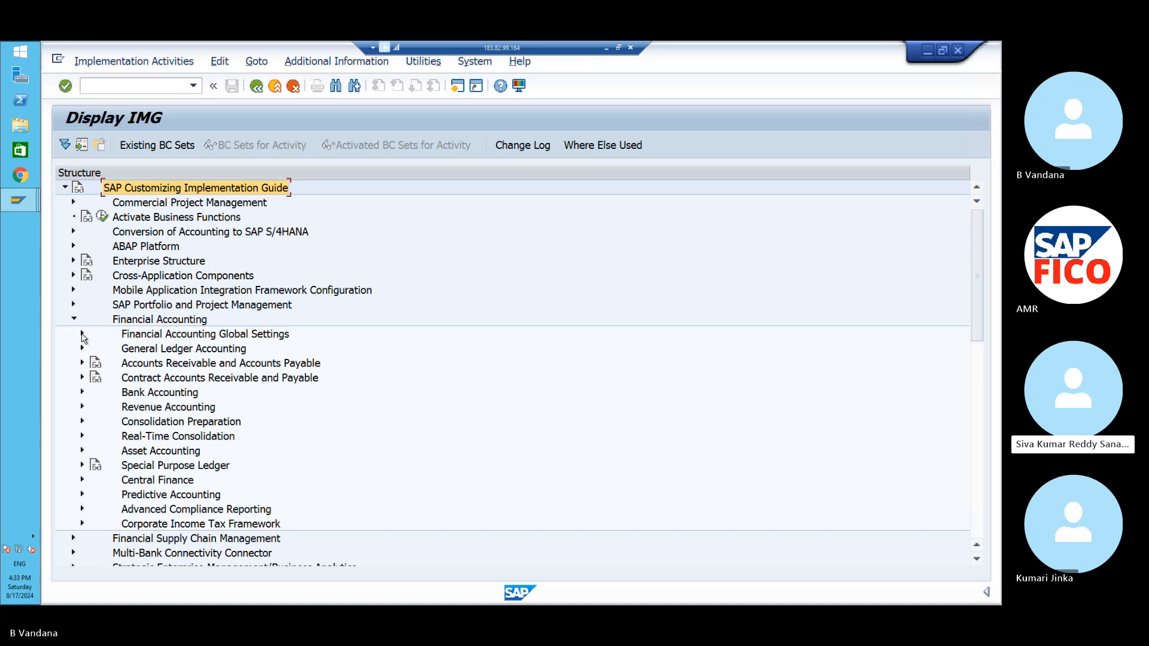
click(82, 334)
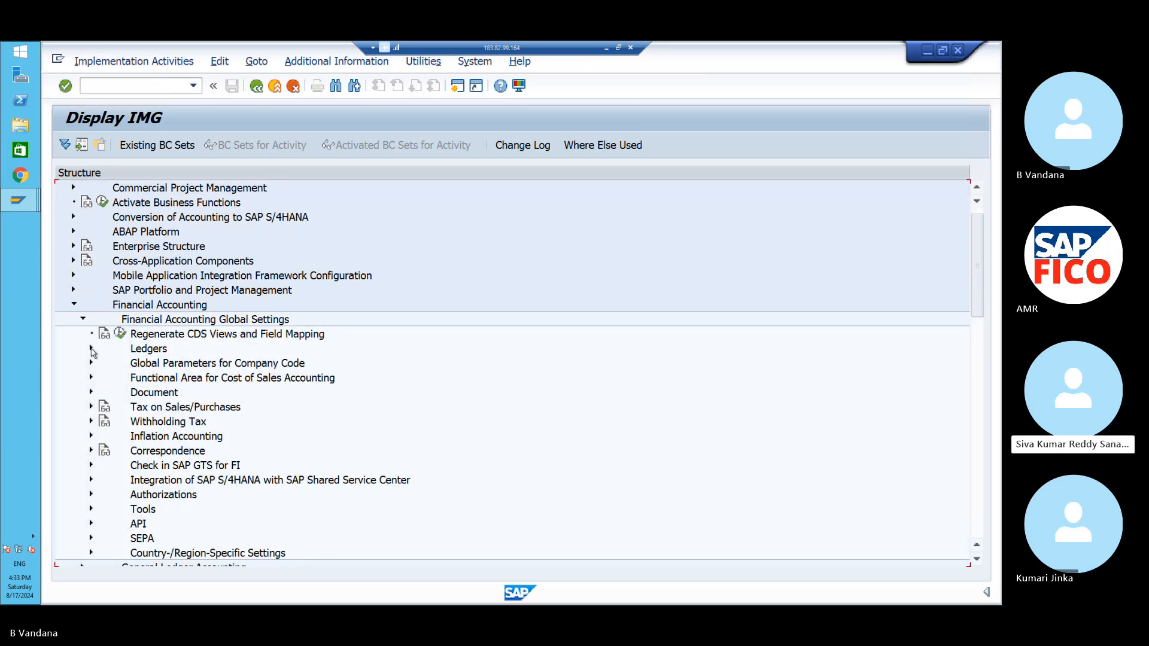
click(91, 348)
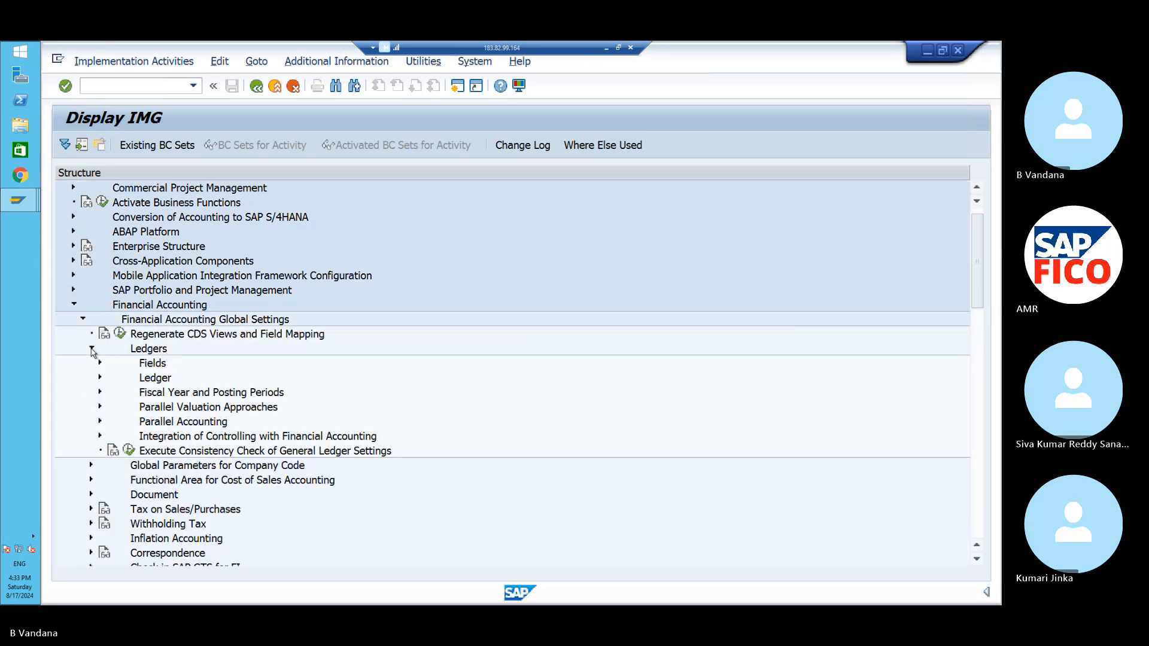
click(100, 377)
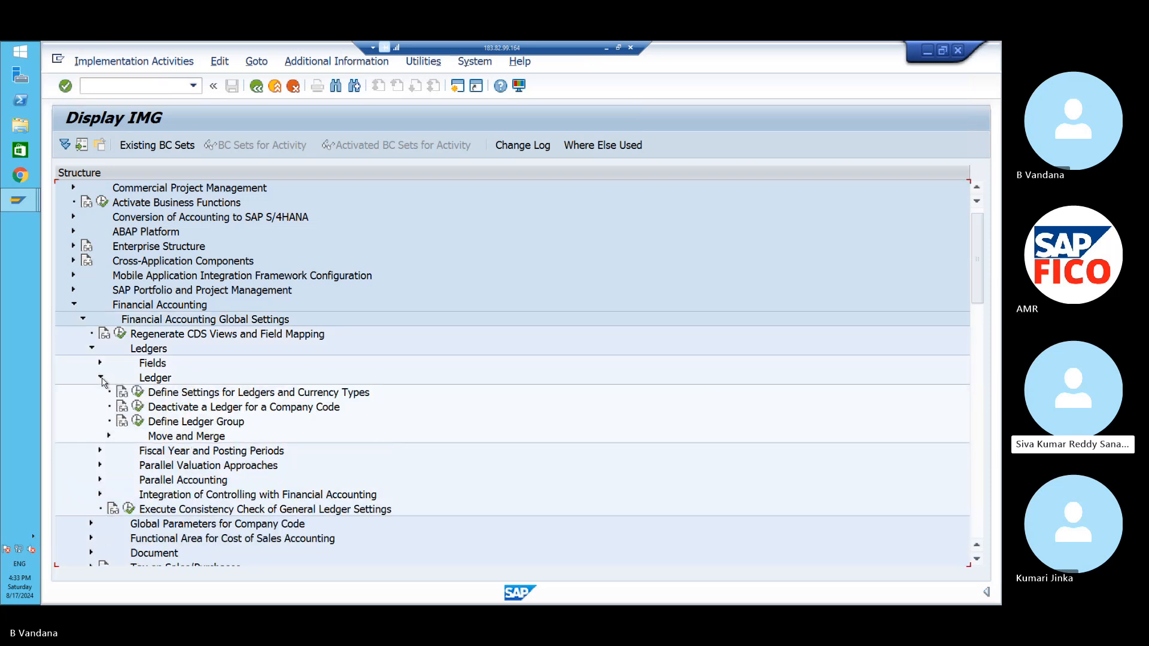
click(139, 421)
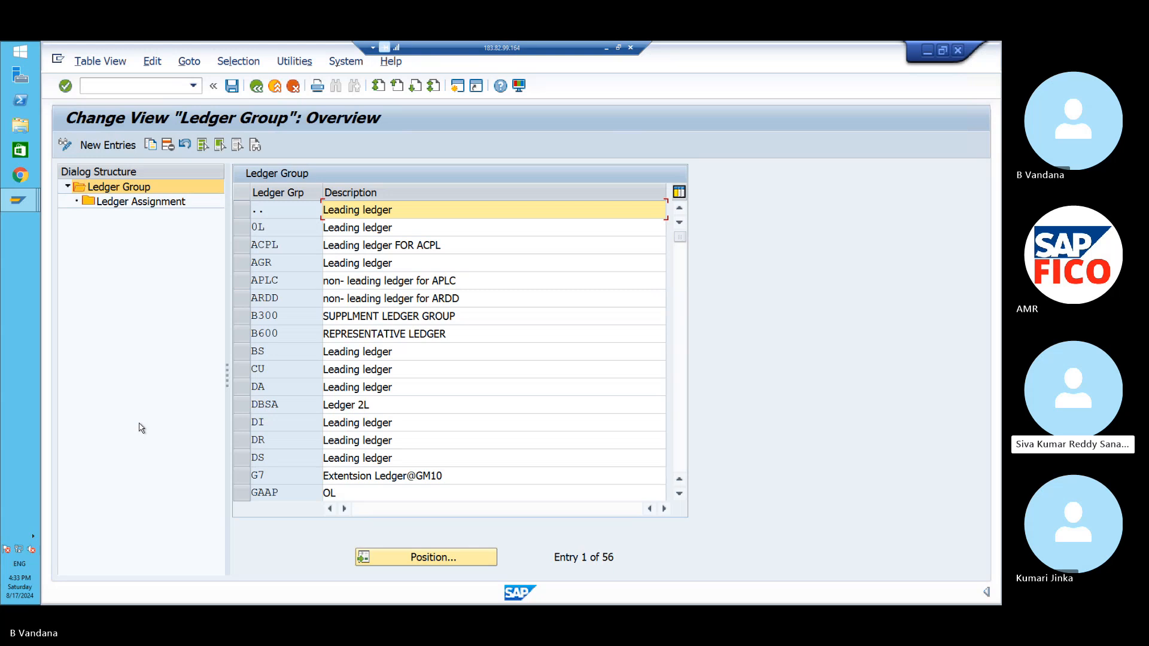
- Bring the ledger group list forward and position it at ledger group PO
click(20, 203)
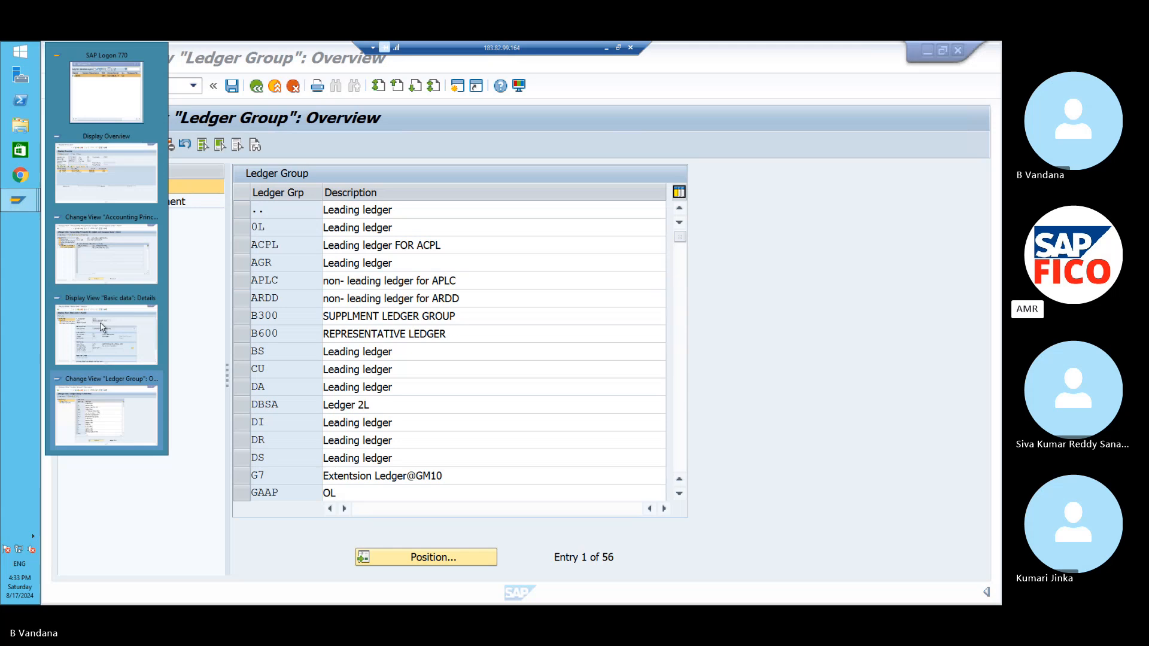
click(158, 486)
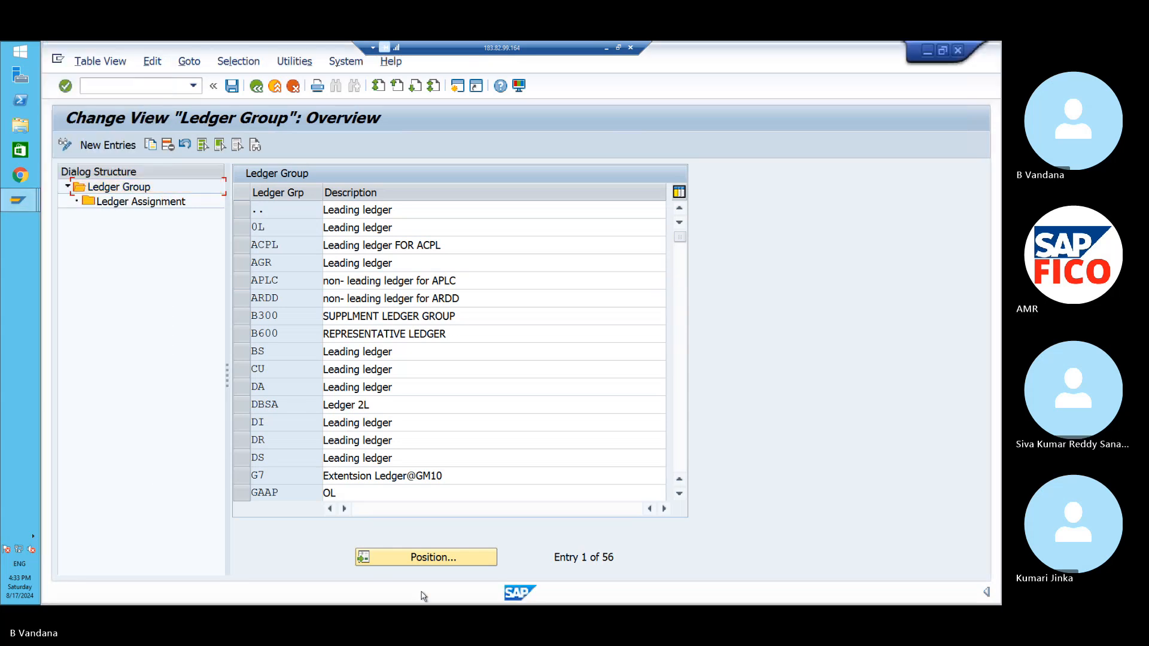
click(438, 559)
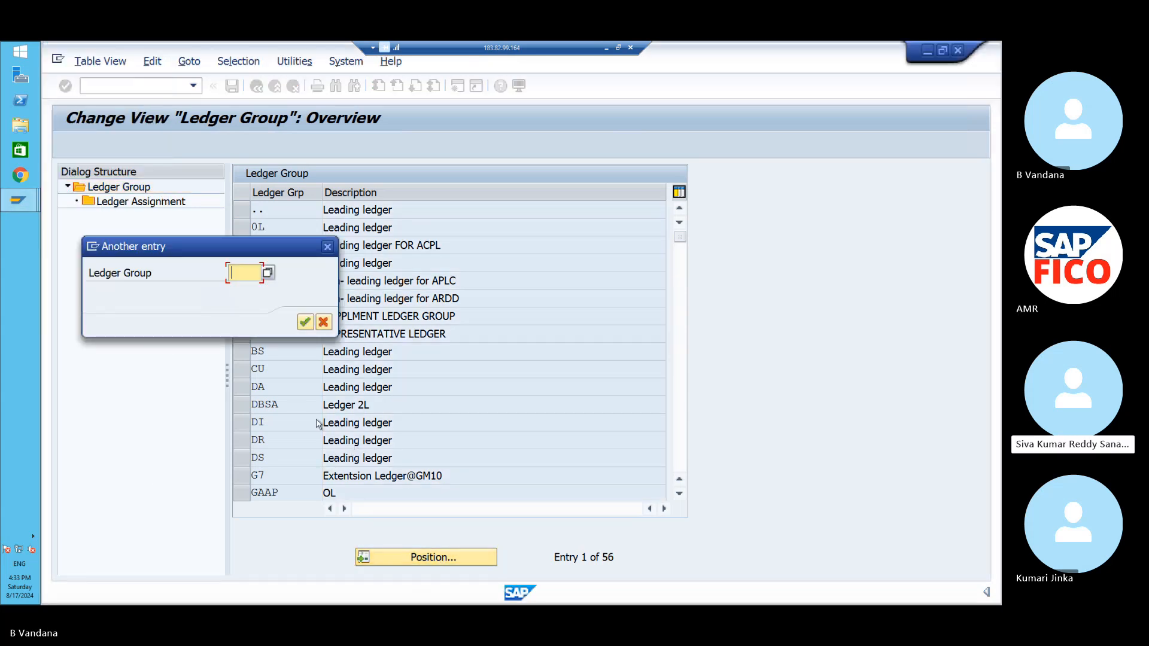
text(P)
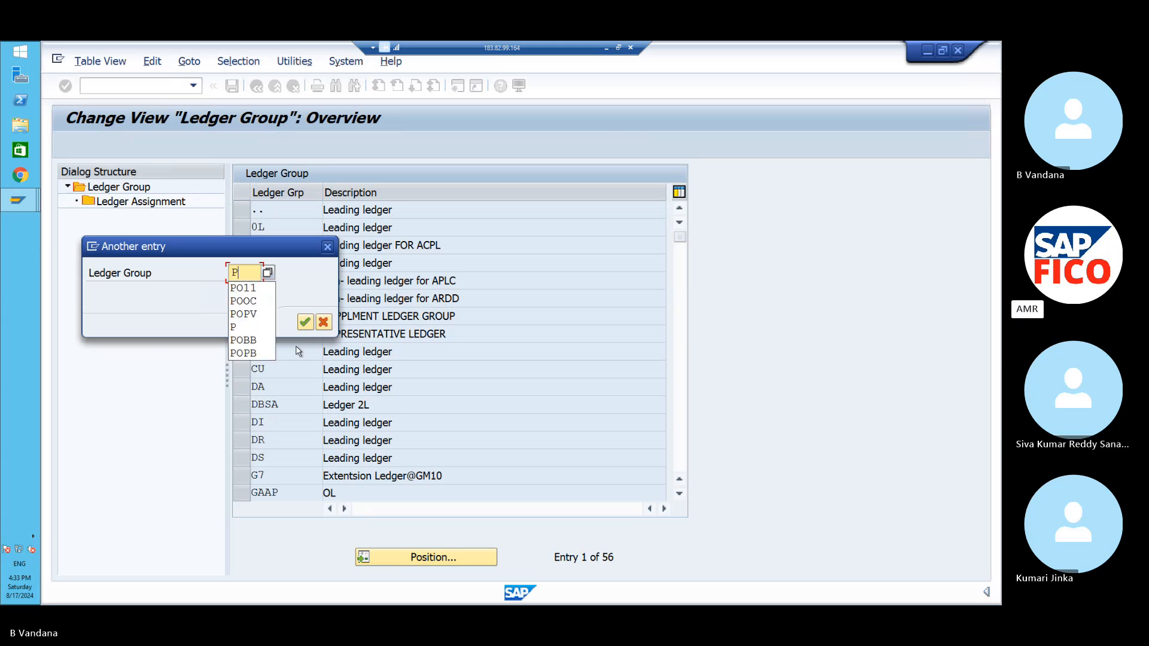
text(O)
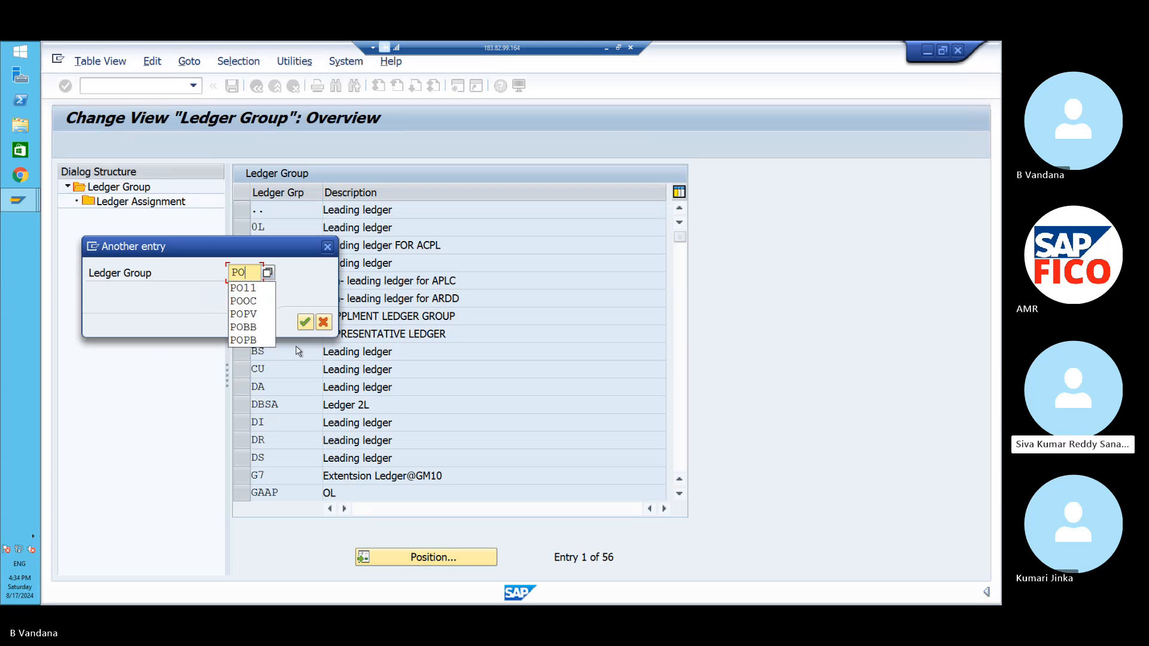
key(Return)
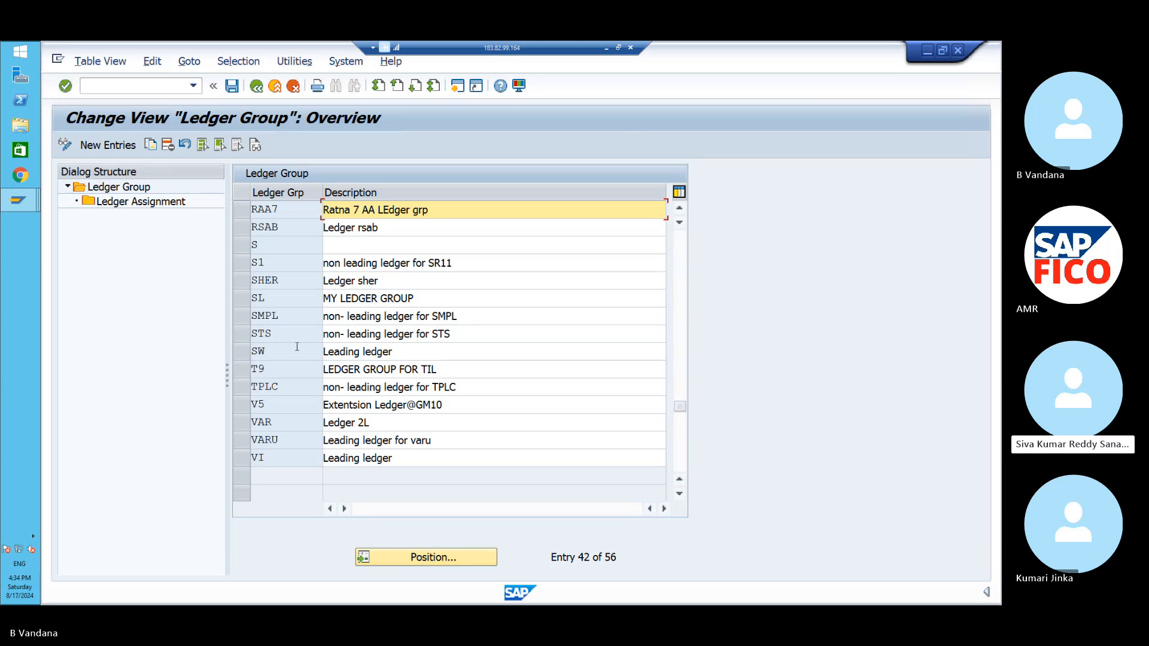
- Reopen the ledger group search, cancel it, then move toward the PO11 Basic data window
click(411, 558)
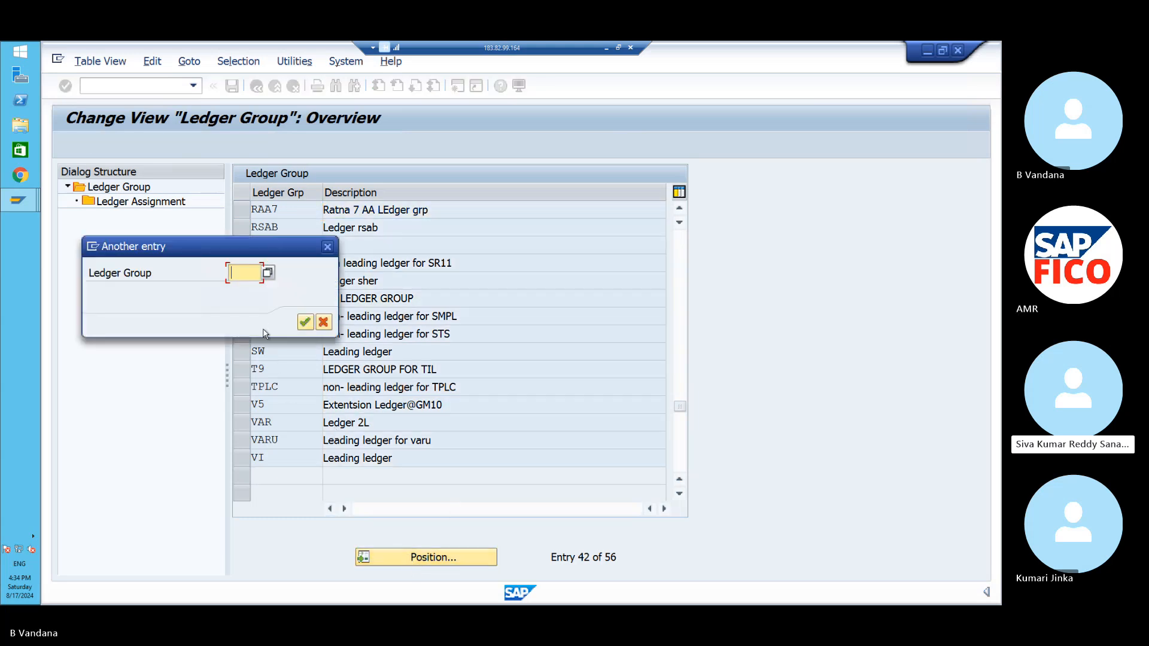
text(P)
key(BackSpace)
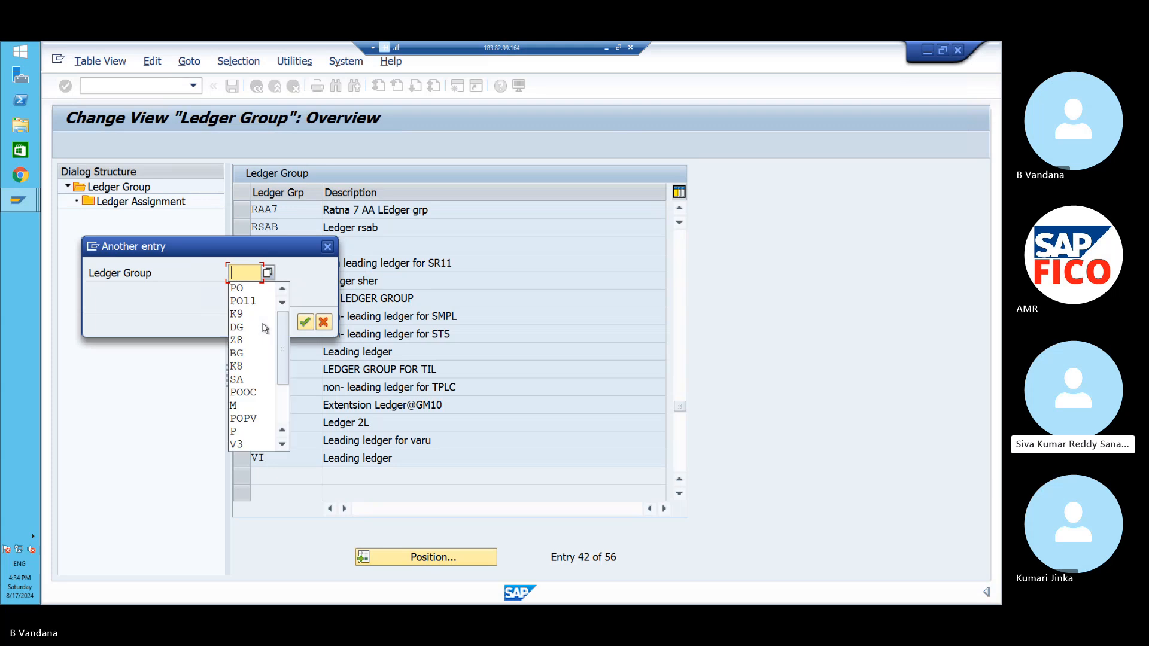
click(186, 390)
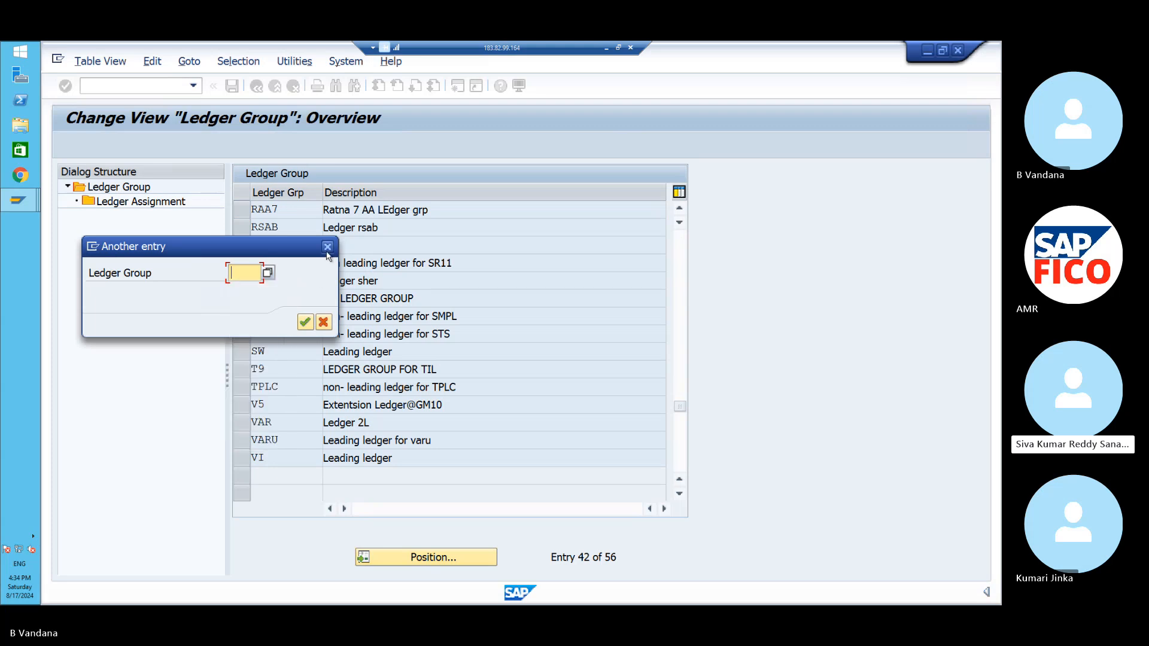
click(327, 246)
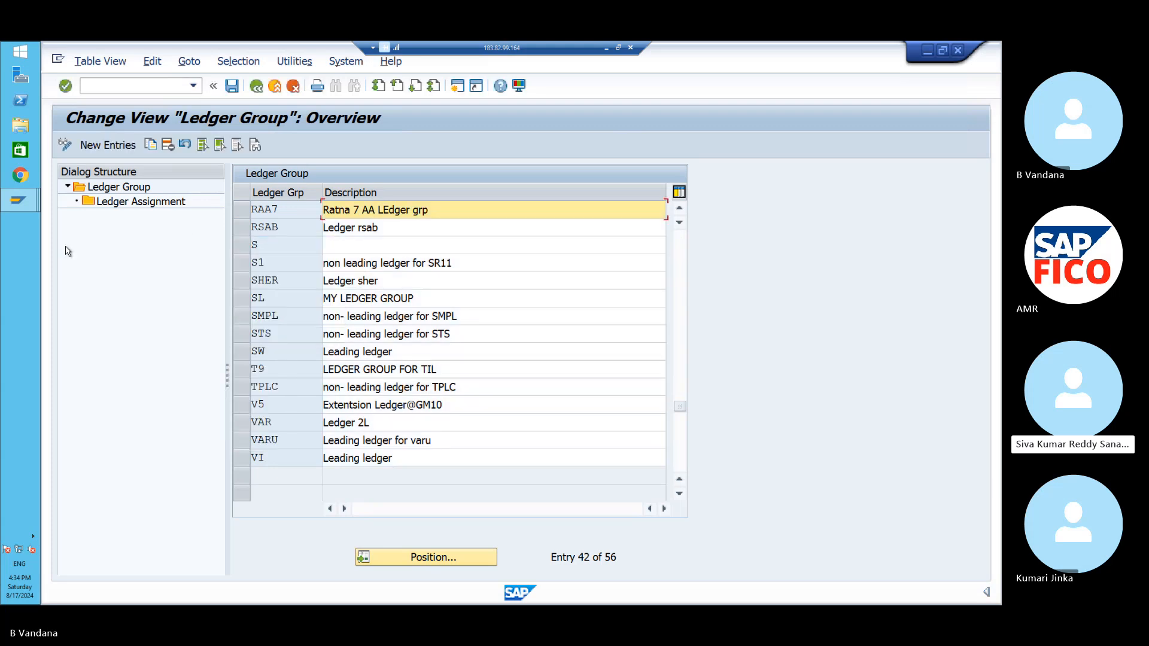
click(27, 203)
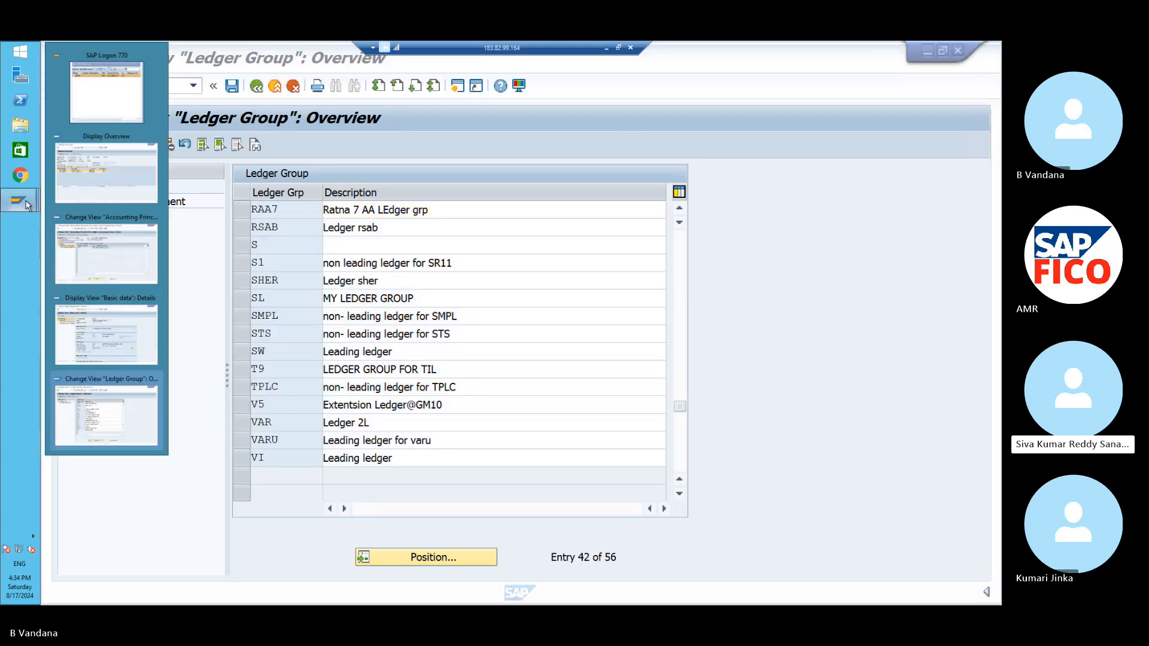
click(107, 428)
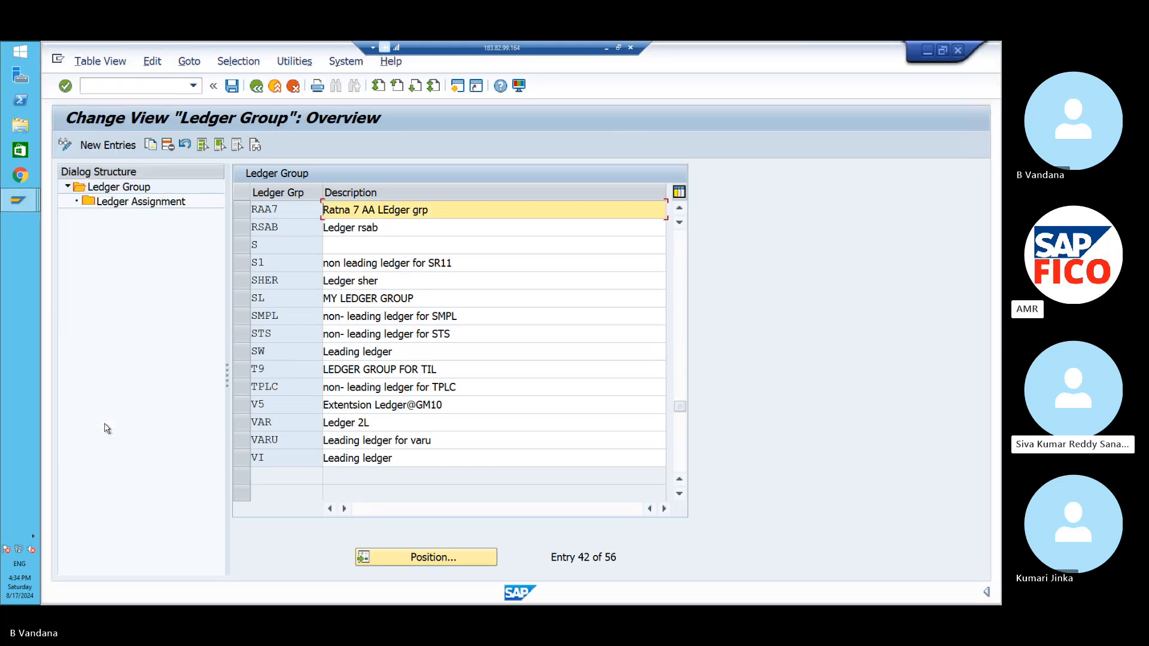
click(18, 196)
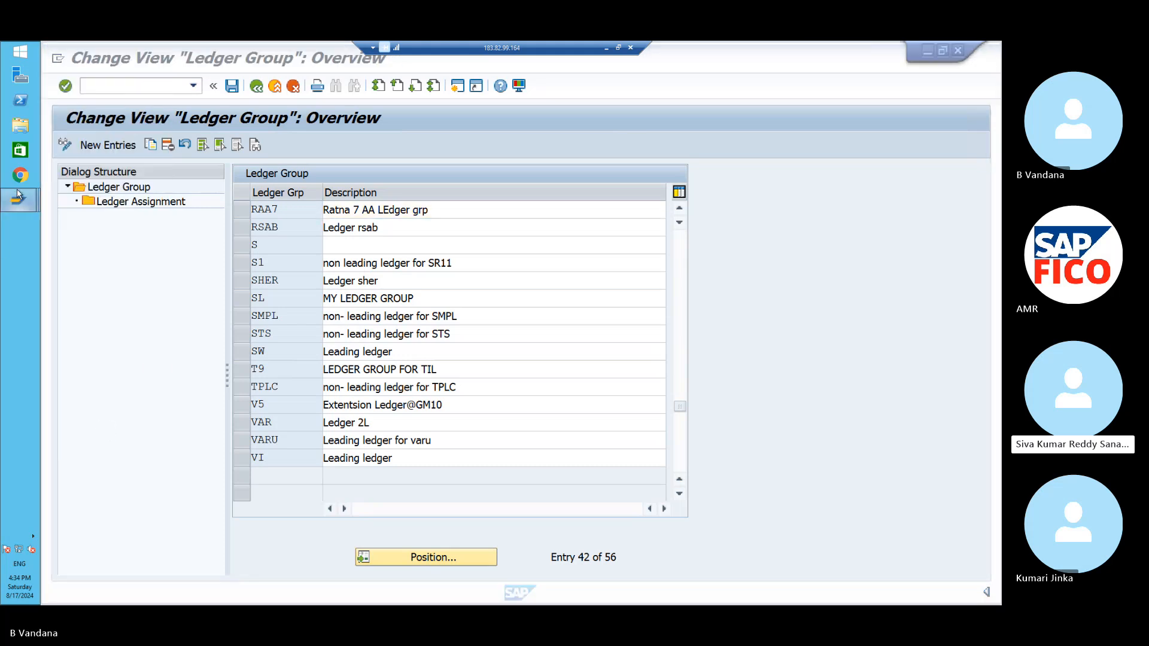
- Confirm ledger 0L for PO11 uses principle POAL, then return to the Ledger Group overview
click(100, 321)
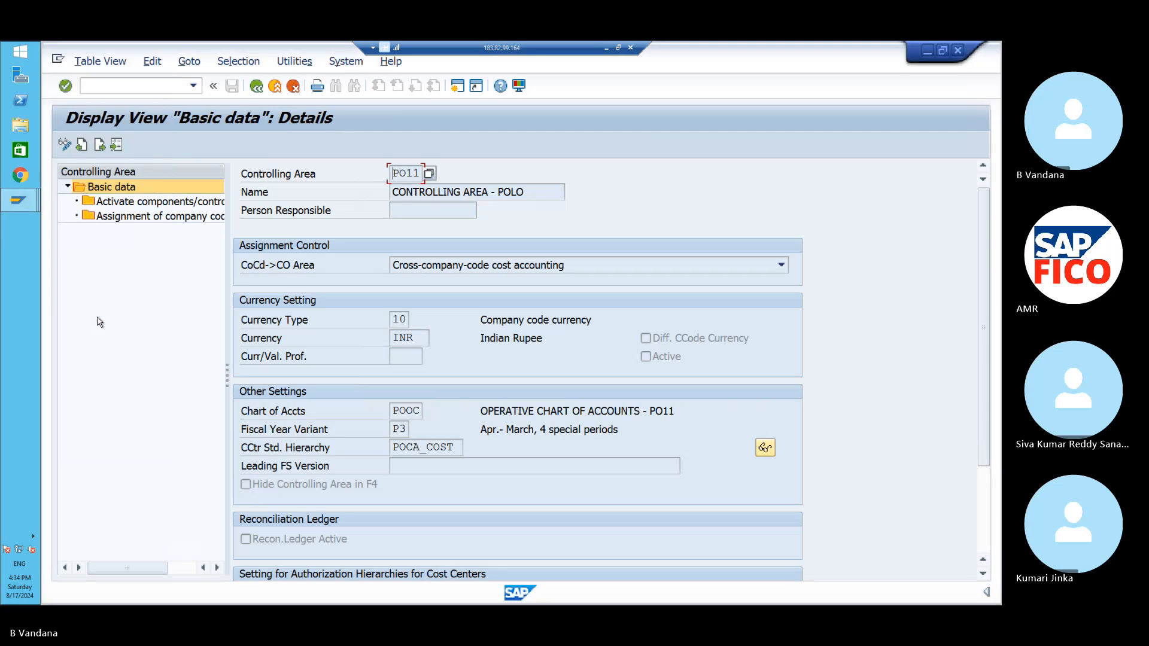
click(24, 202)
click(86, 239)
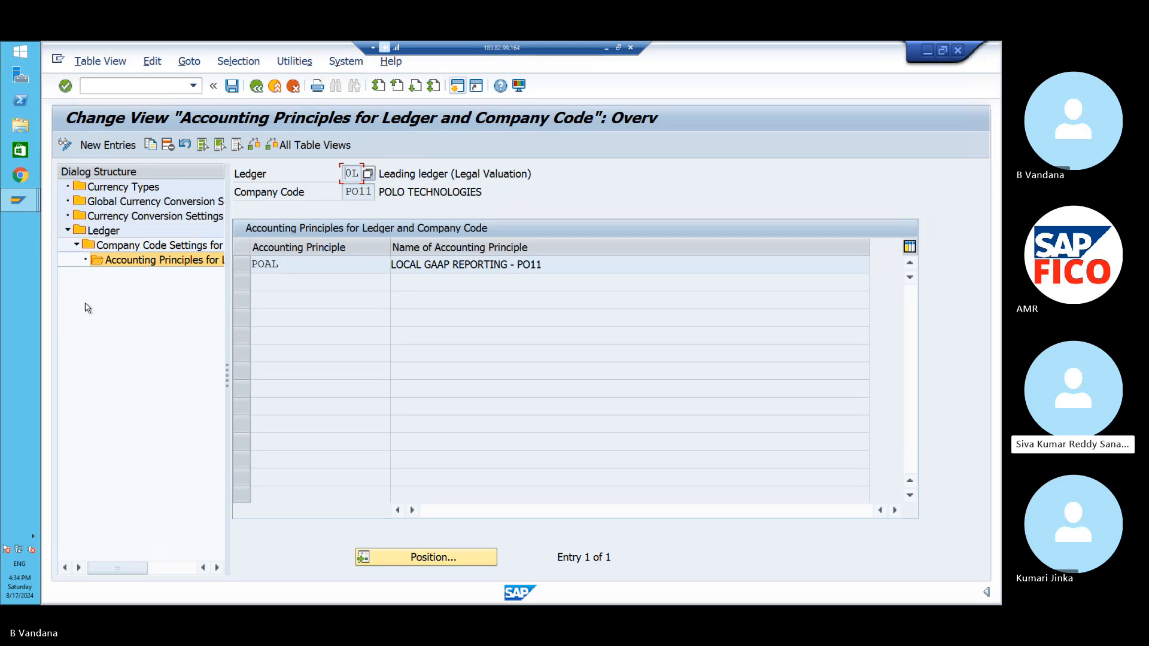
mouse_move(19, 209)
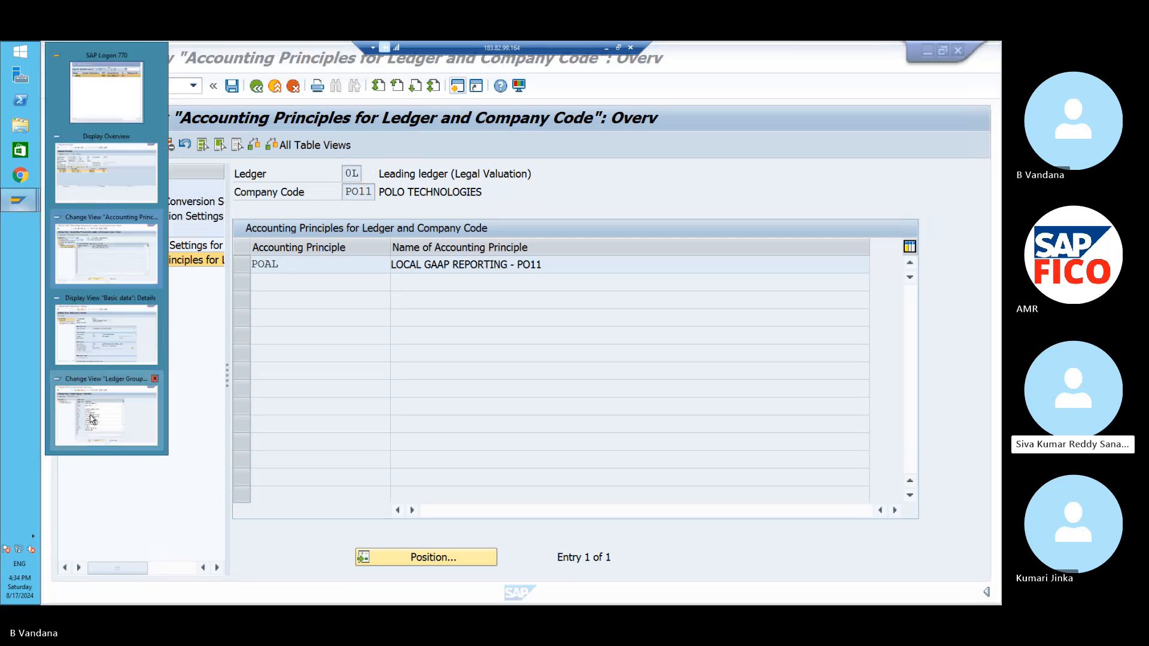
mouse_move(91, 420)
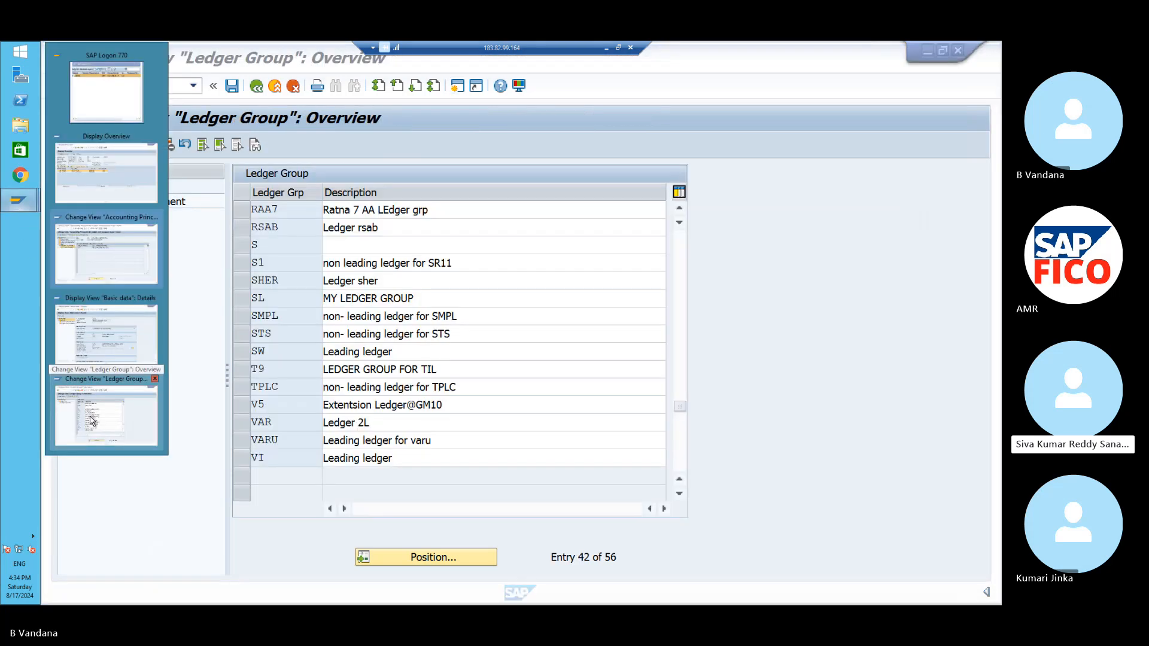
click(91, 421)
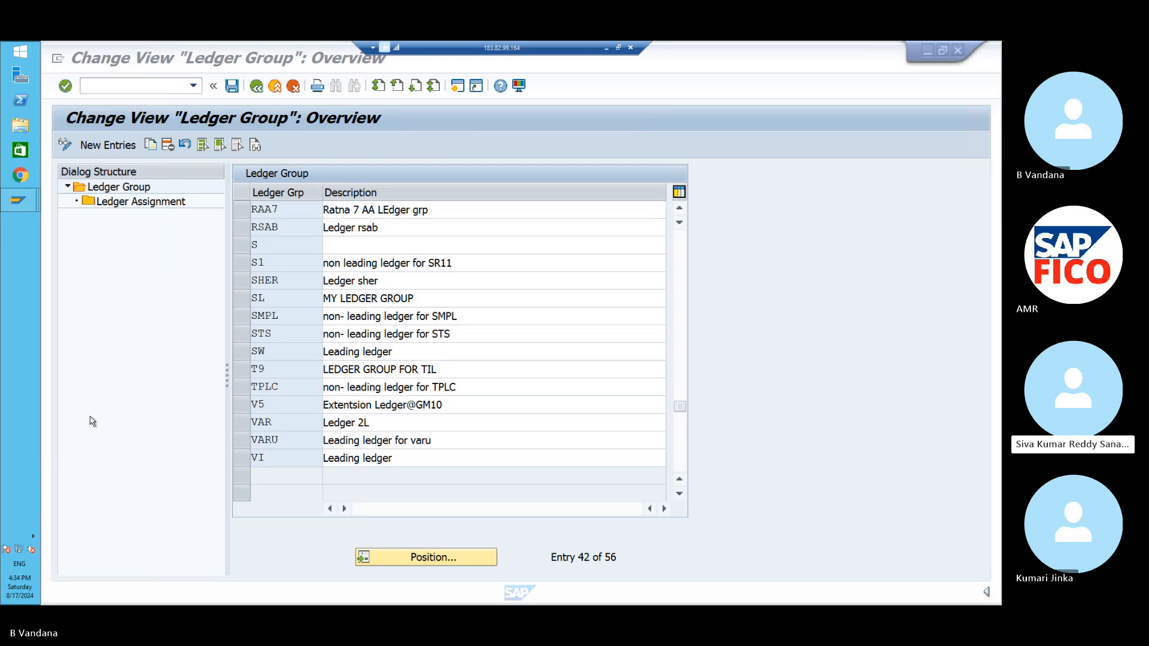
- Go back from the ledger group table to the IMG and expand Parallel Accounting
click(258, 90)
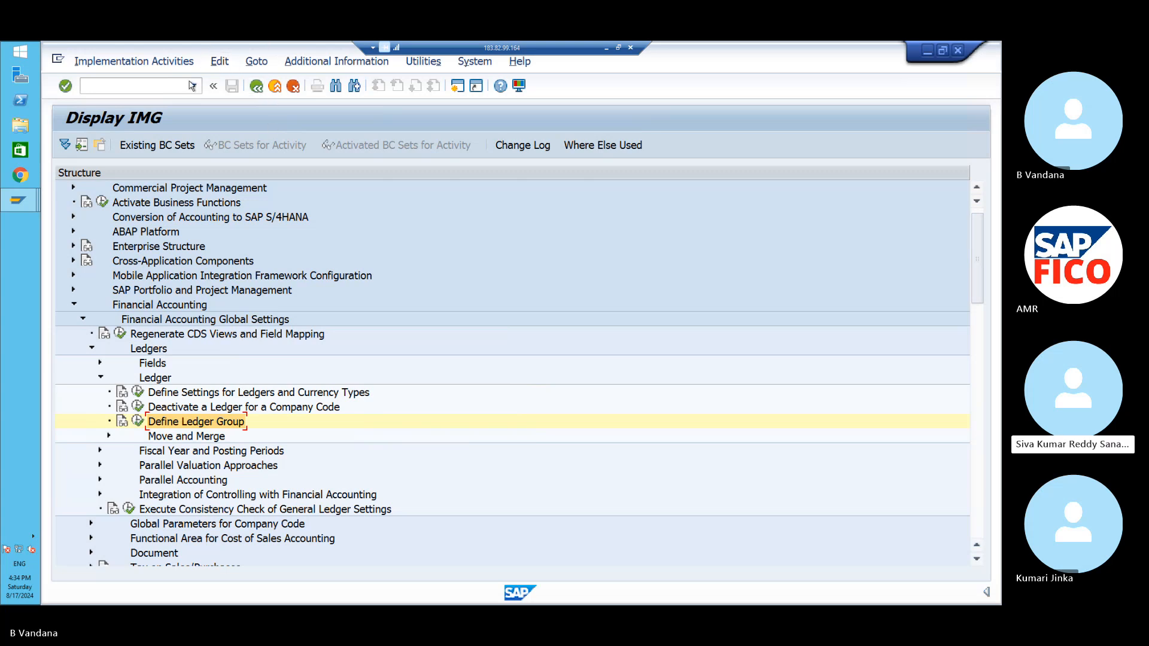
click(100, 481)
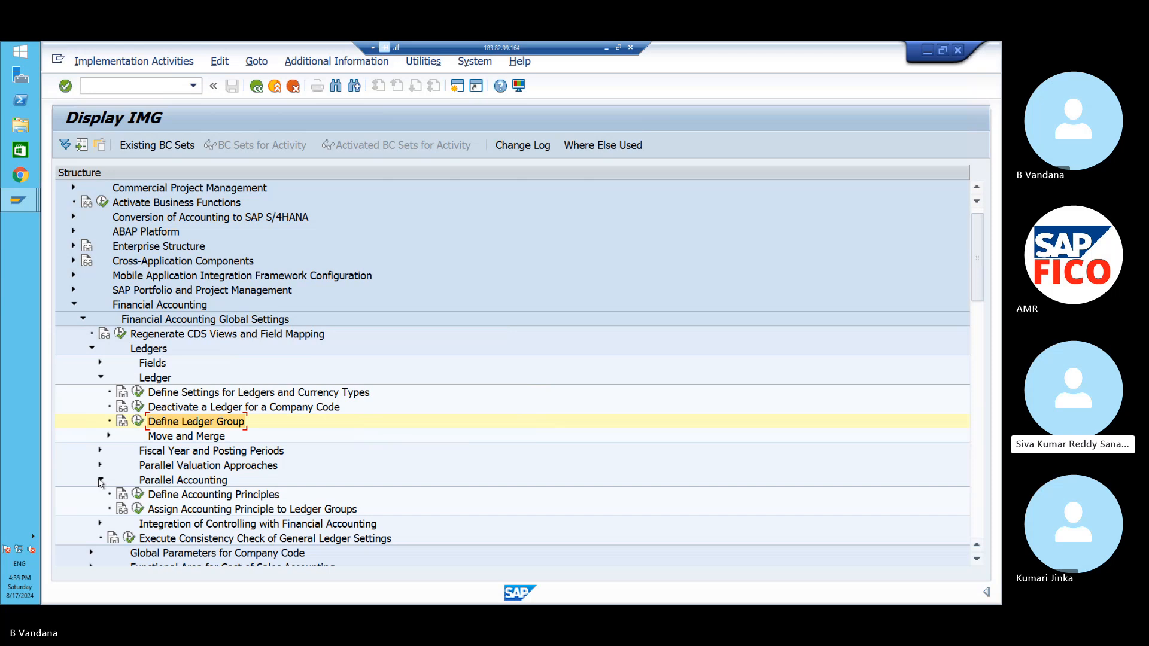
- Open Assign Accounting Principle to Ledger Groups and position the table at POAL
click(138, 510)
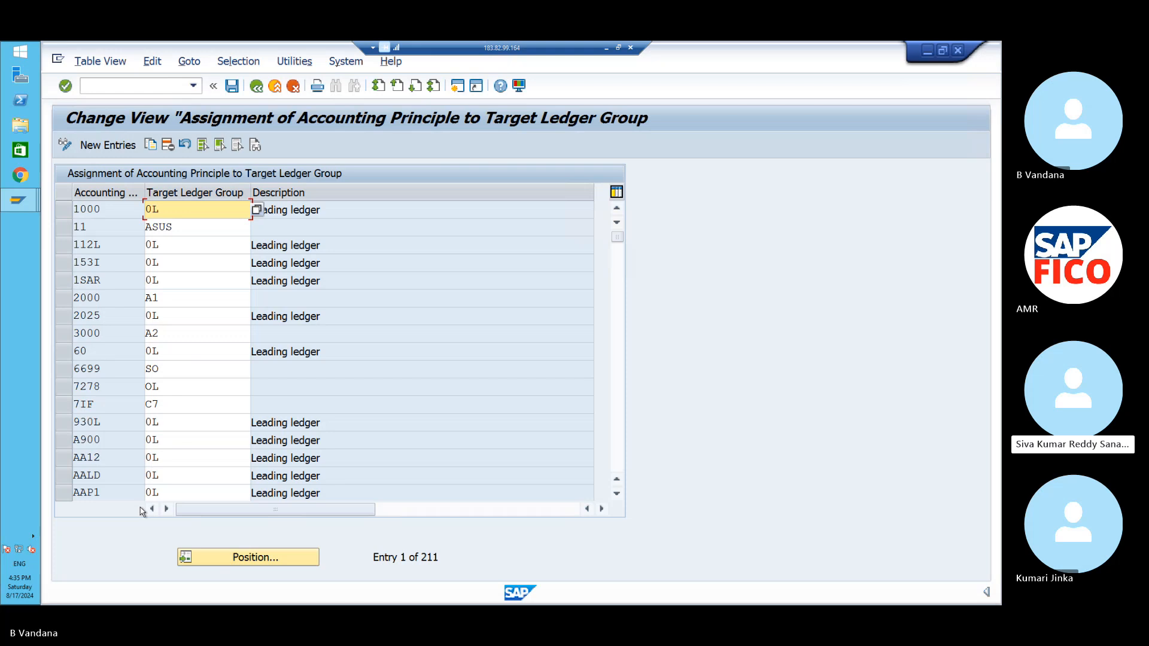
click(228, 562)
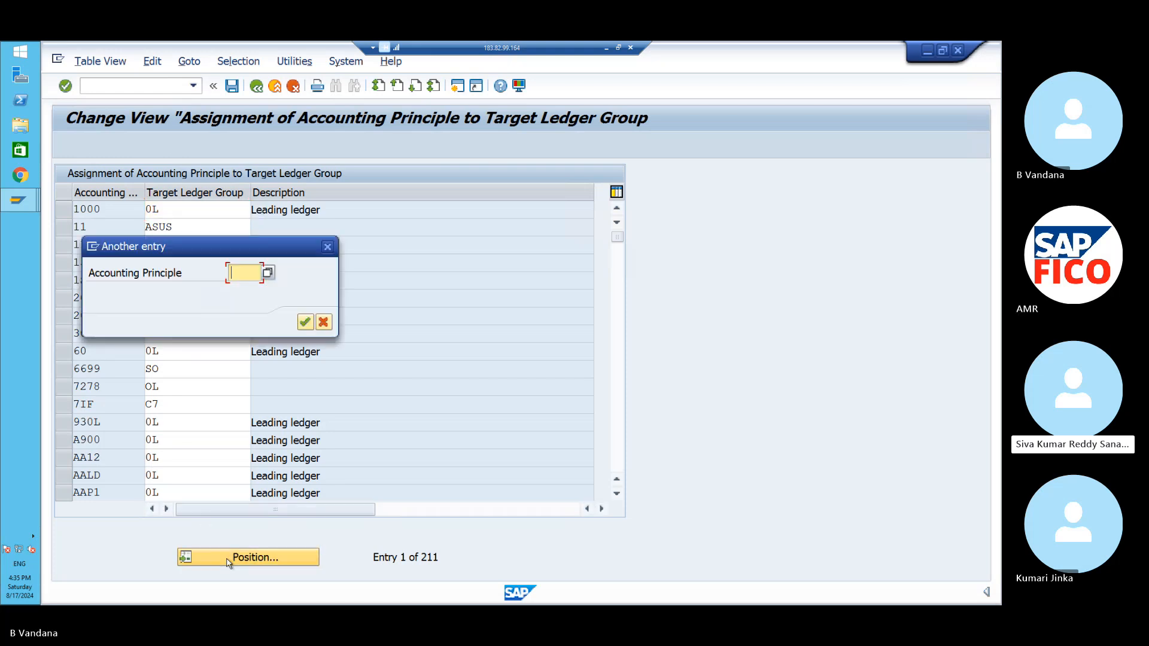
text(POAL)
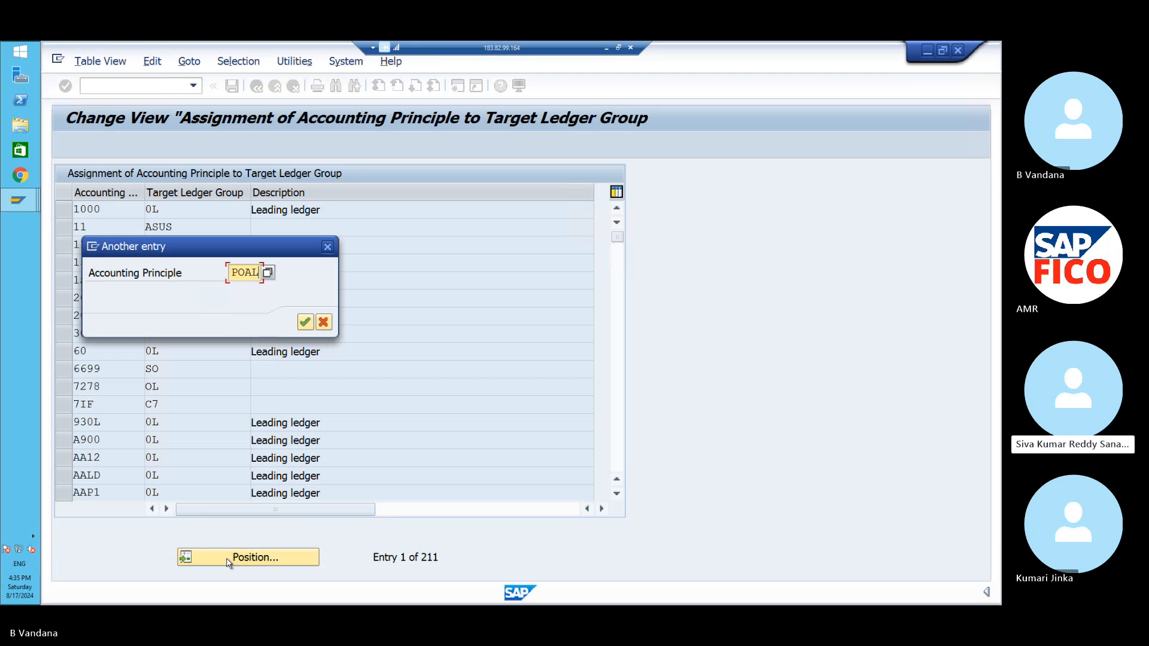
key(Return)
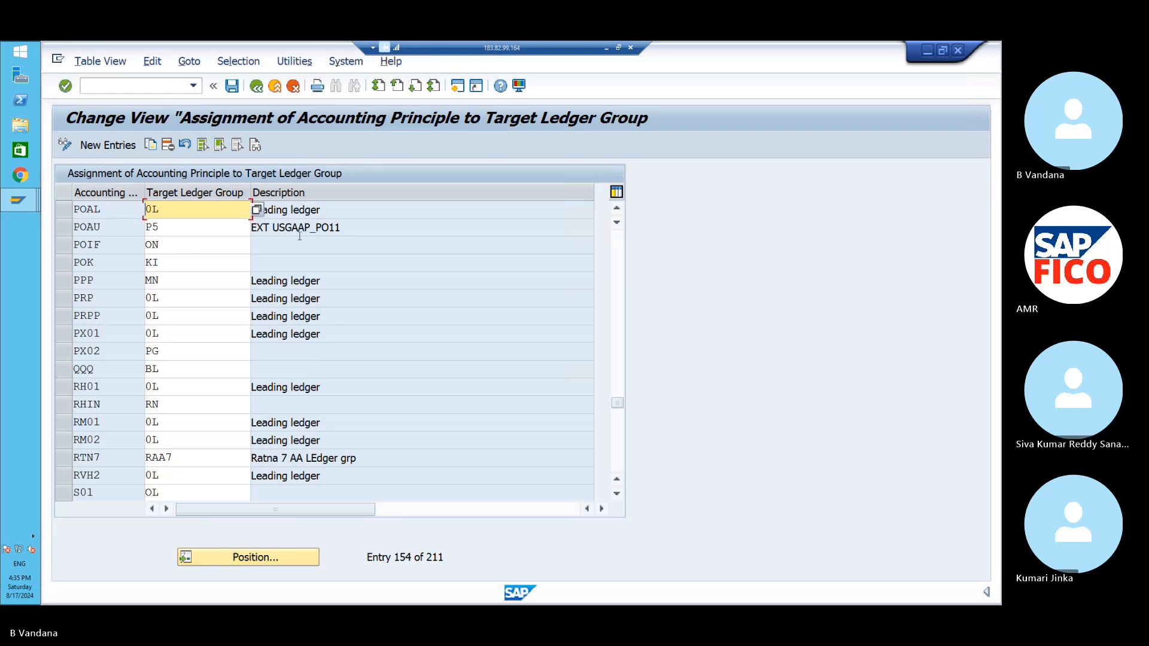
- Position the assignments at POAI and mark the POAI, POAL and POAU rows
click(233, 557)
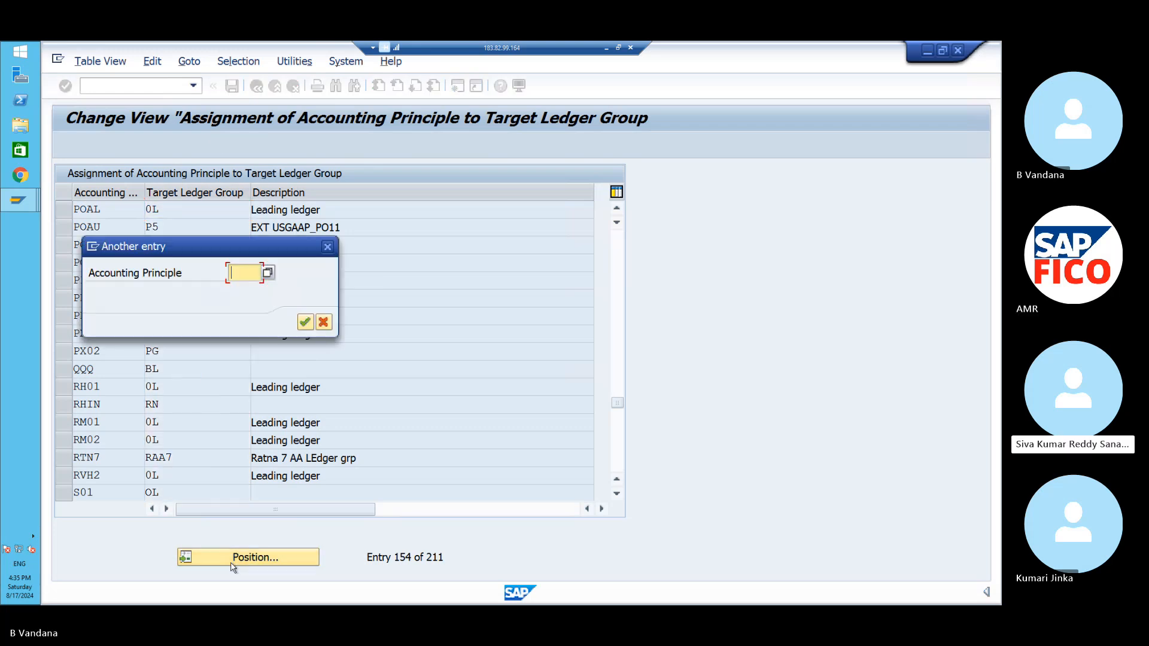
text(POAI)
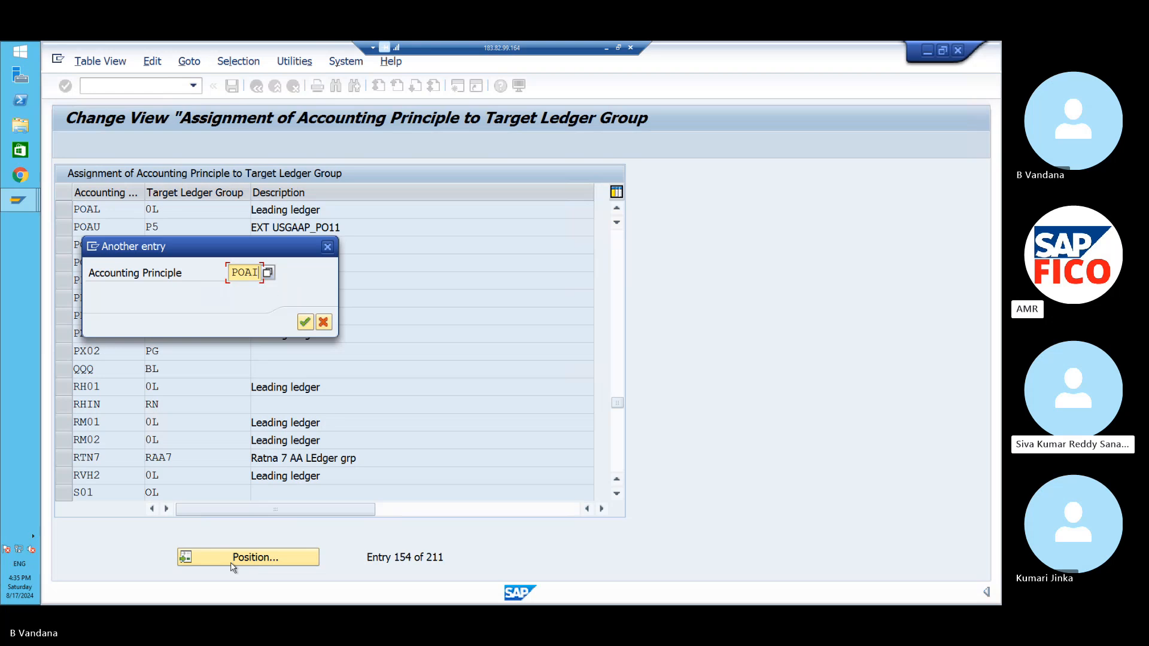
key(Return)
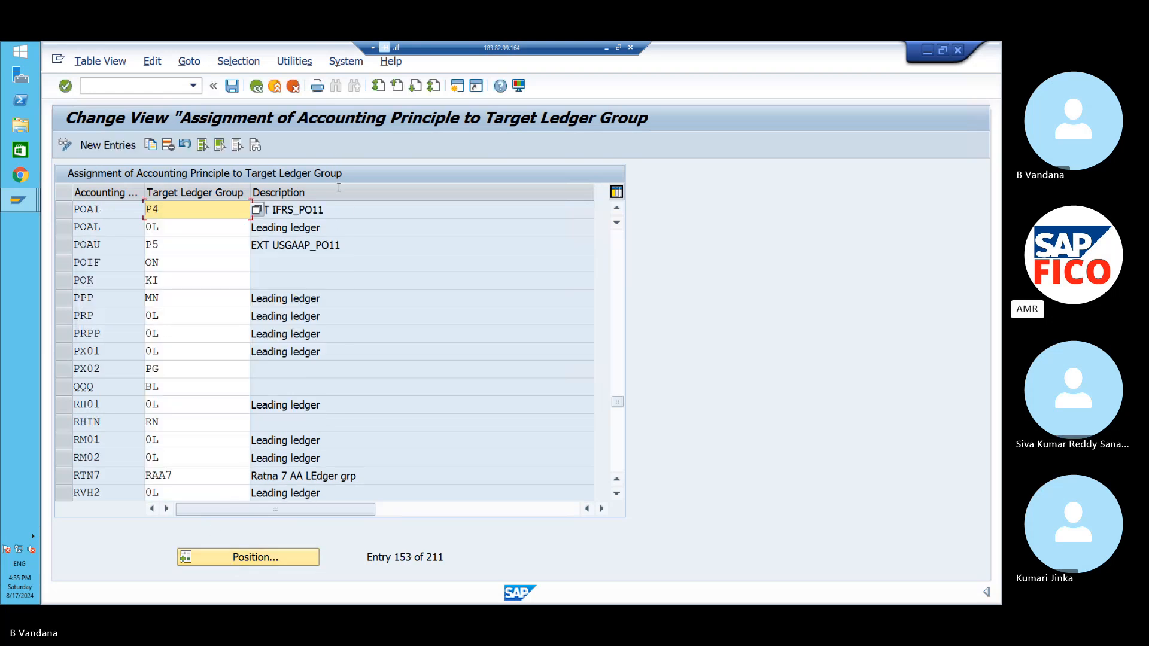
click(62, 209)
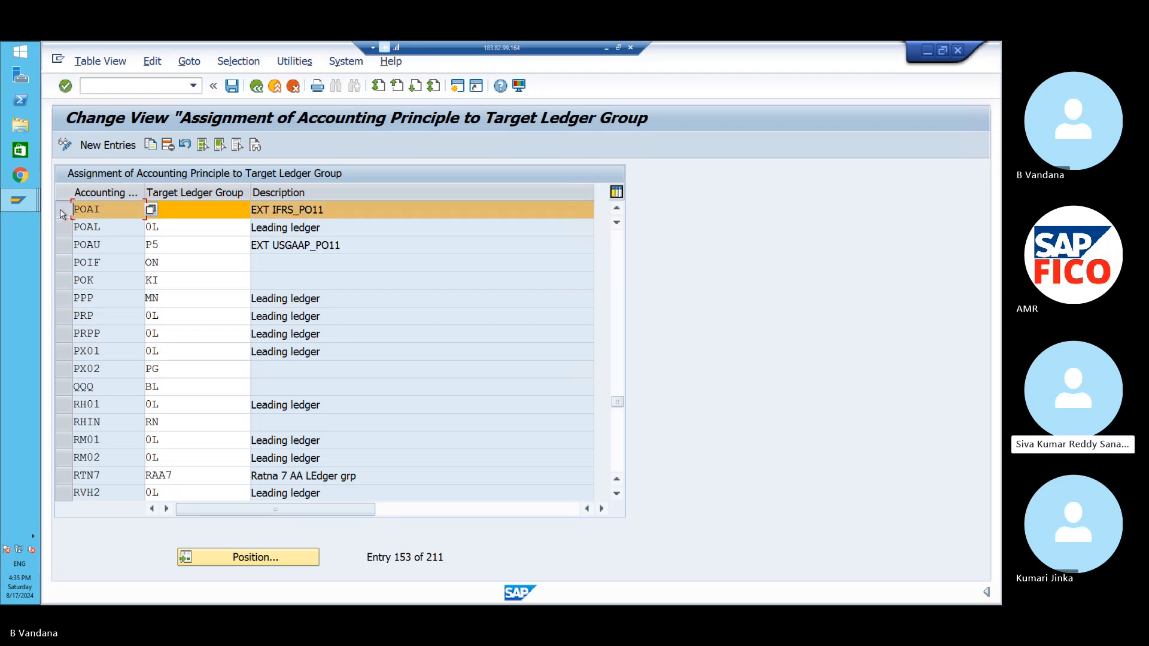
click(62, 228)
click(64, 249)
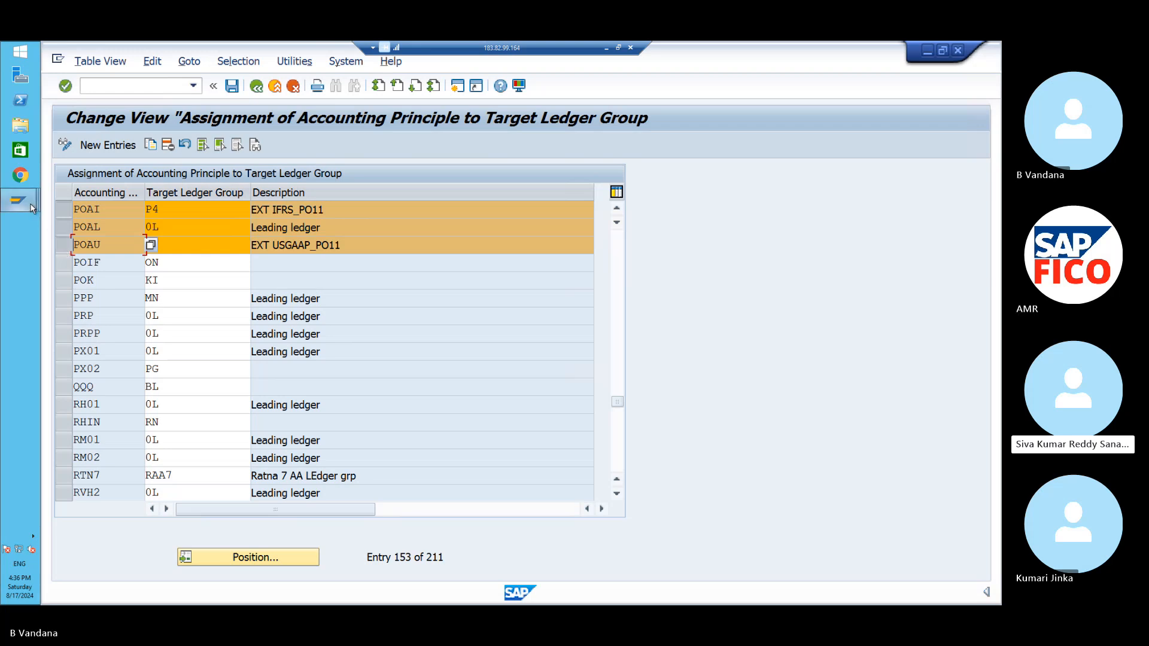
- Bring the assignment window forward and go back to the IMG tree
mouse_move(31, 207)
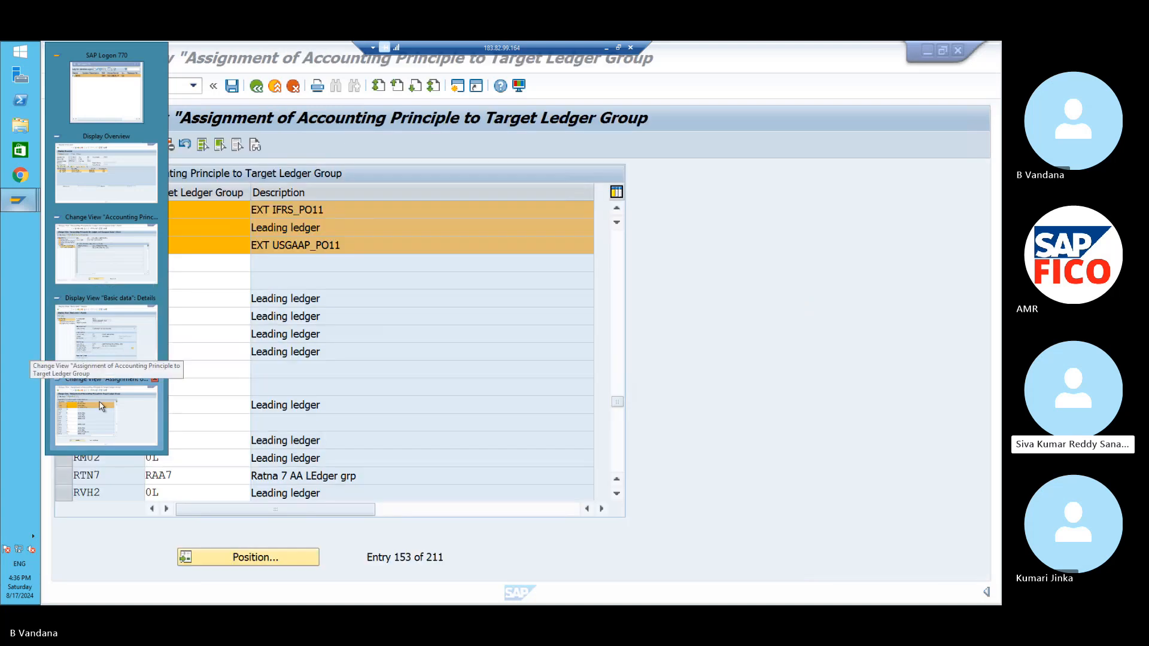
click(102, 406)
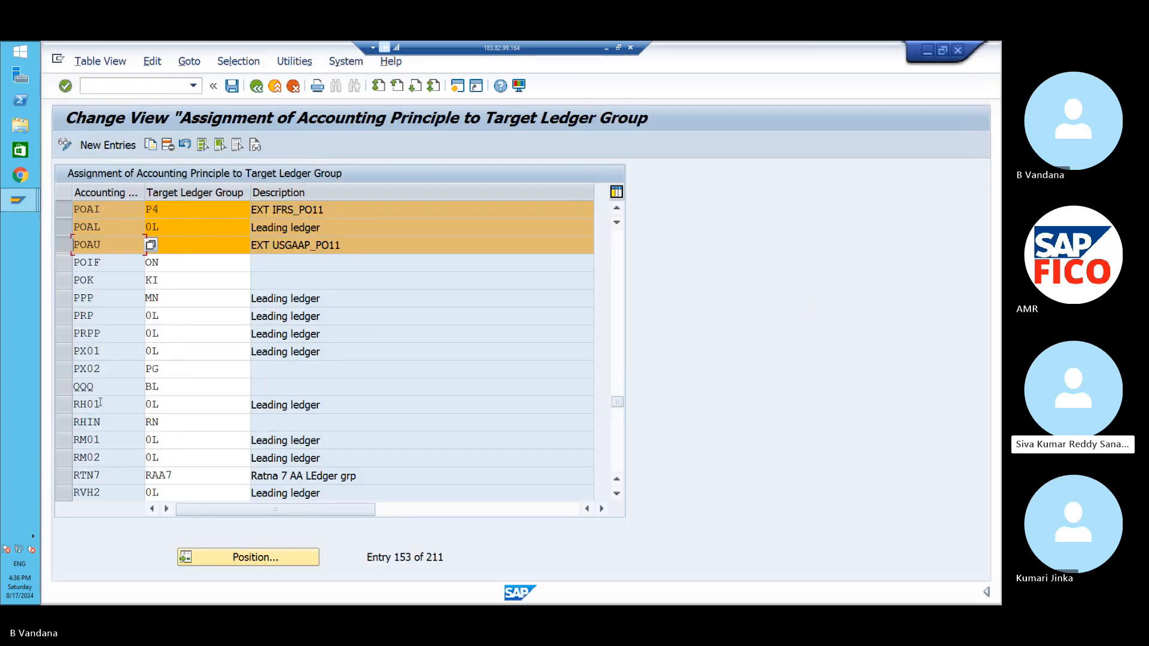
click(256, 86)
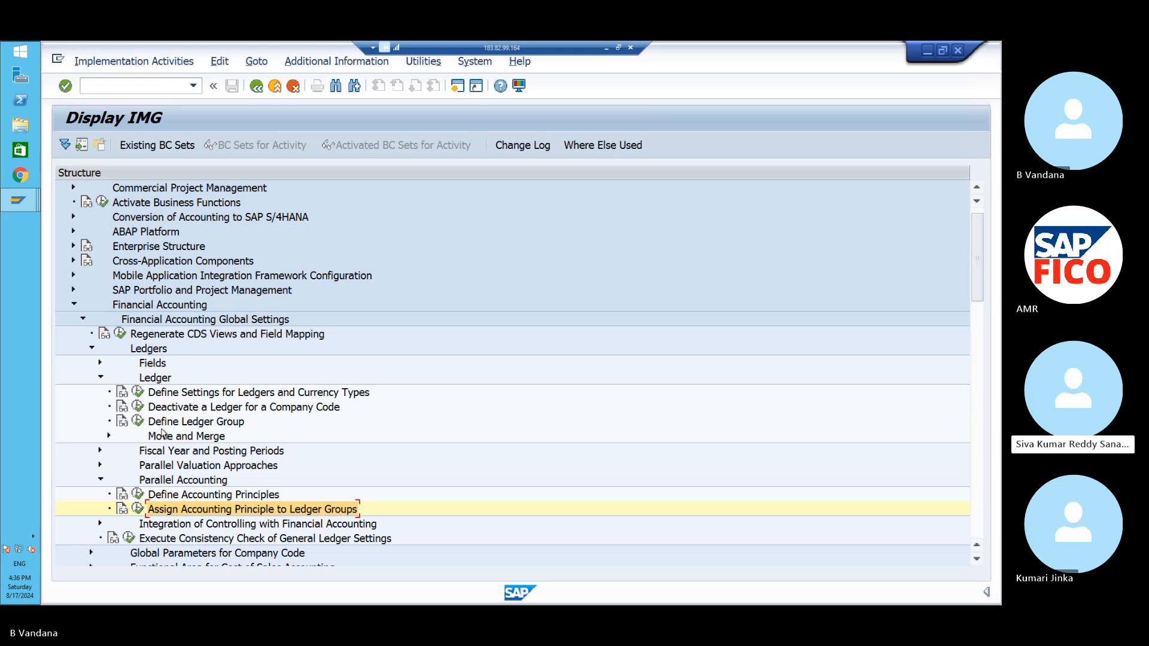
- In Define Ledger Group, select group 0L and display its Ledger Assignment
click(139, 422)
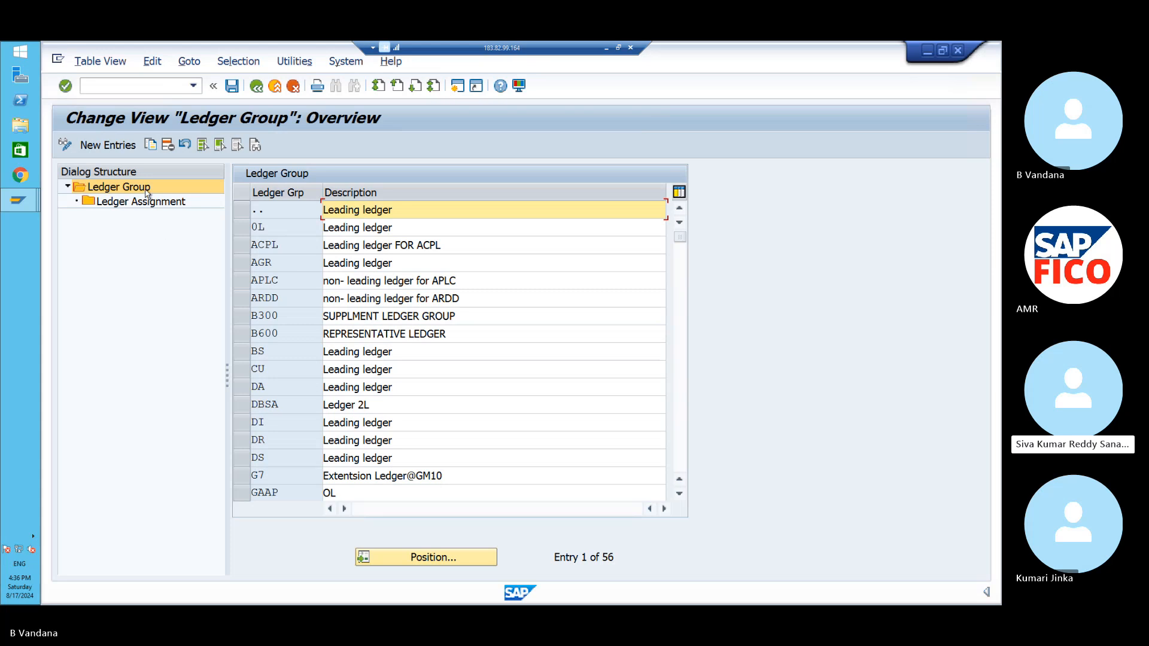
click(246, 230)
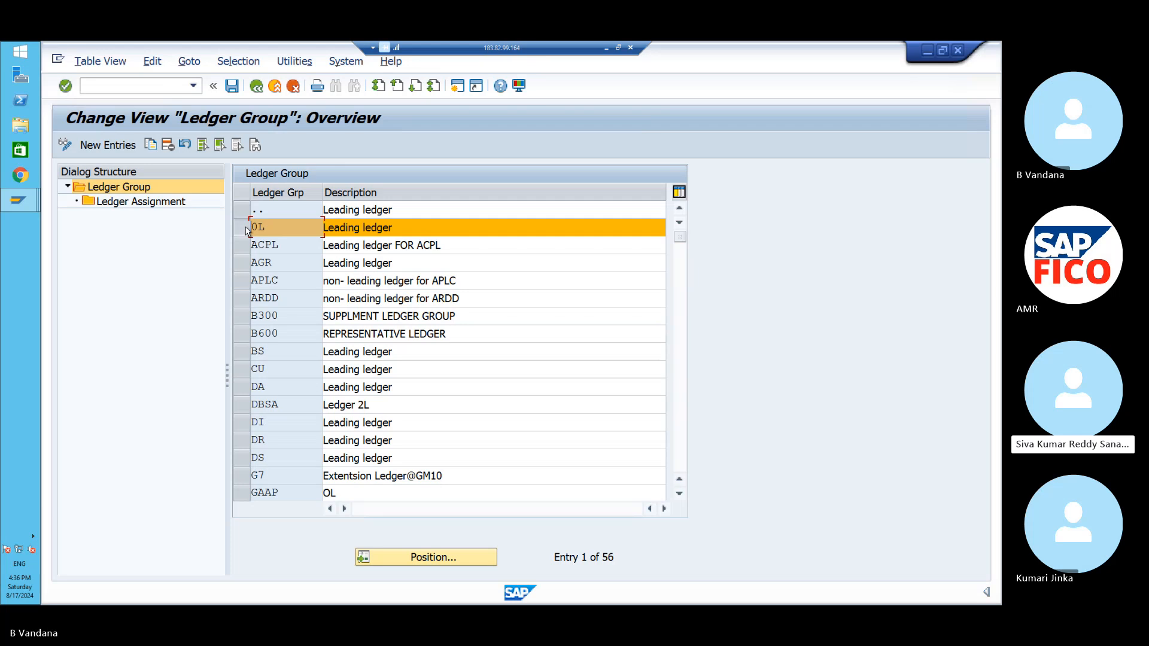
double_click(170, 202)
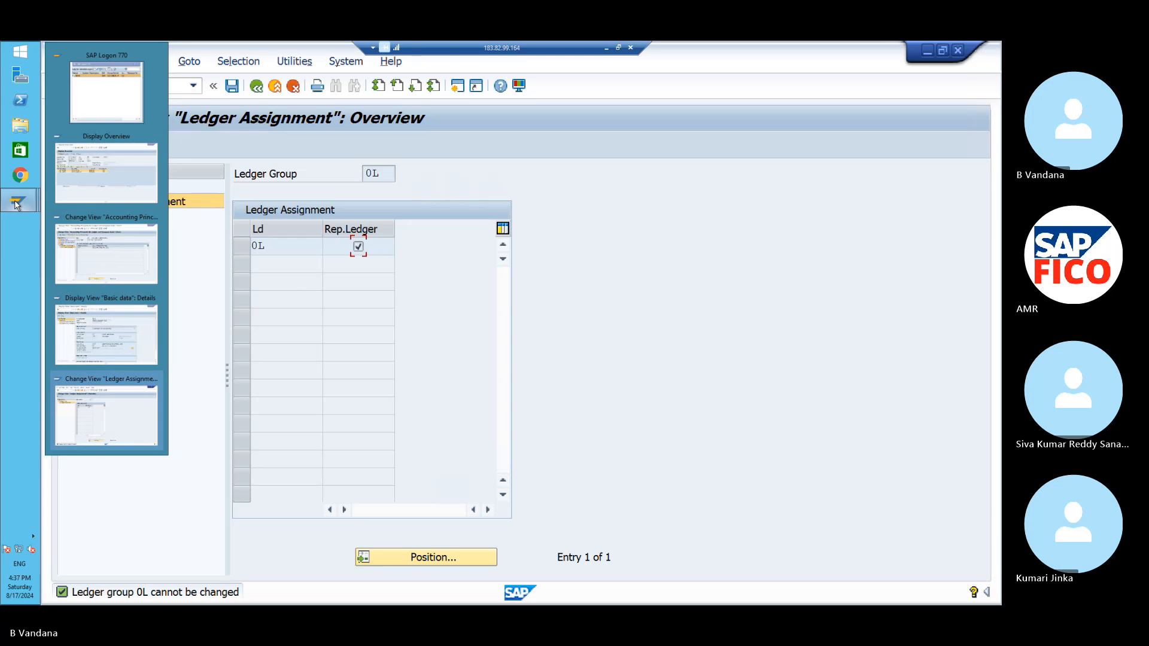
- Bring the Accounting Principles window for ledger 0L and company code PO11 forward
click(90, 257)
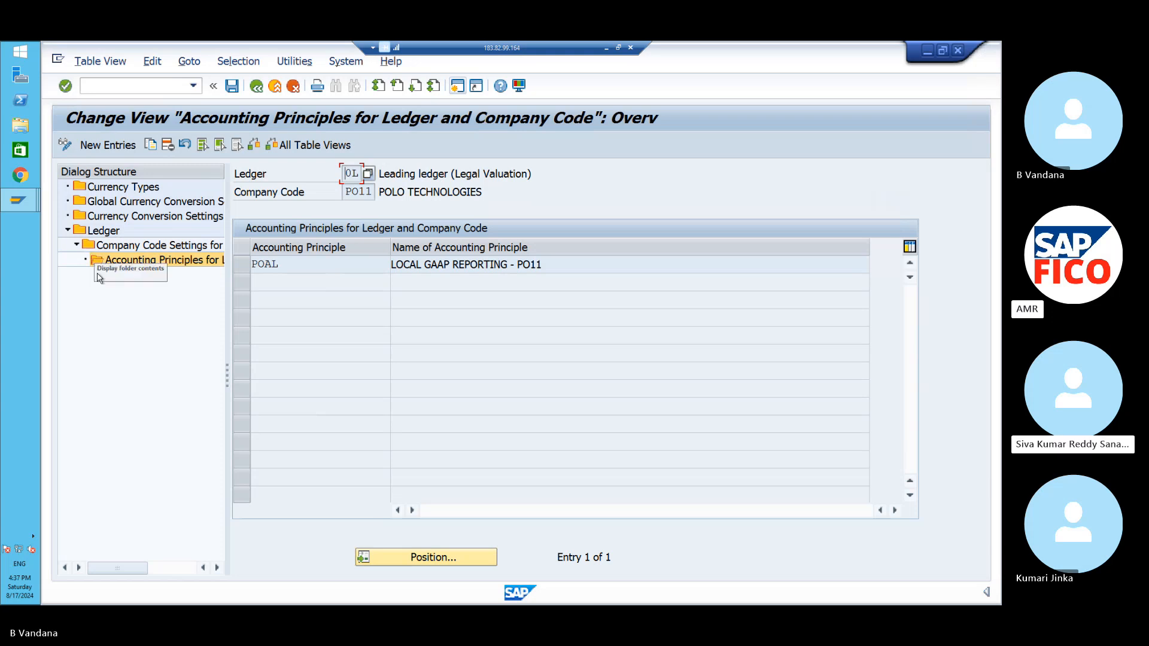
- Leave the remote session for the Chrome blog, briefly opening and closing a file browser
click(605, 49)
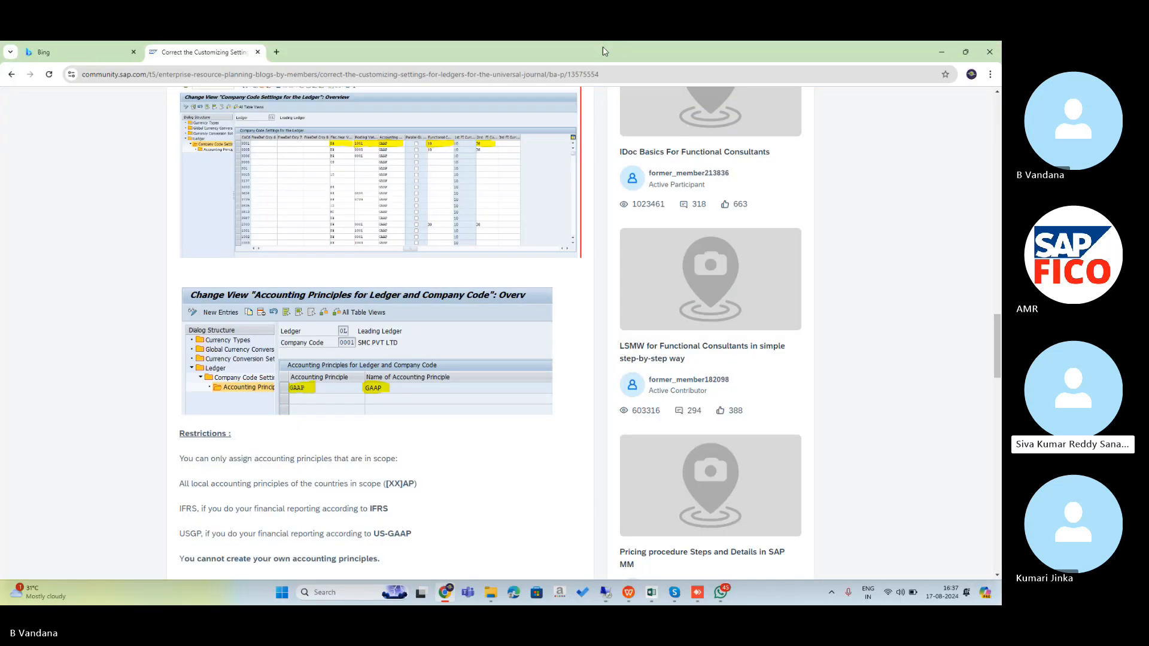
click(648, 594)
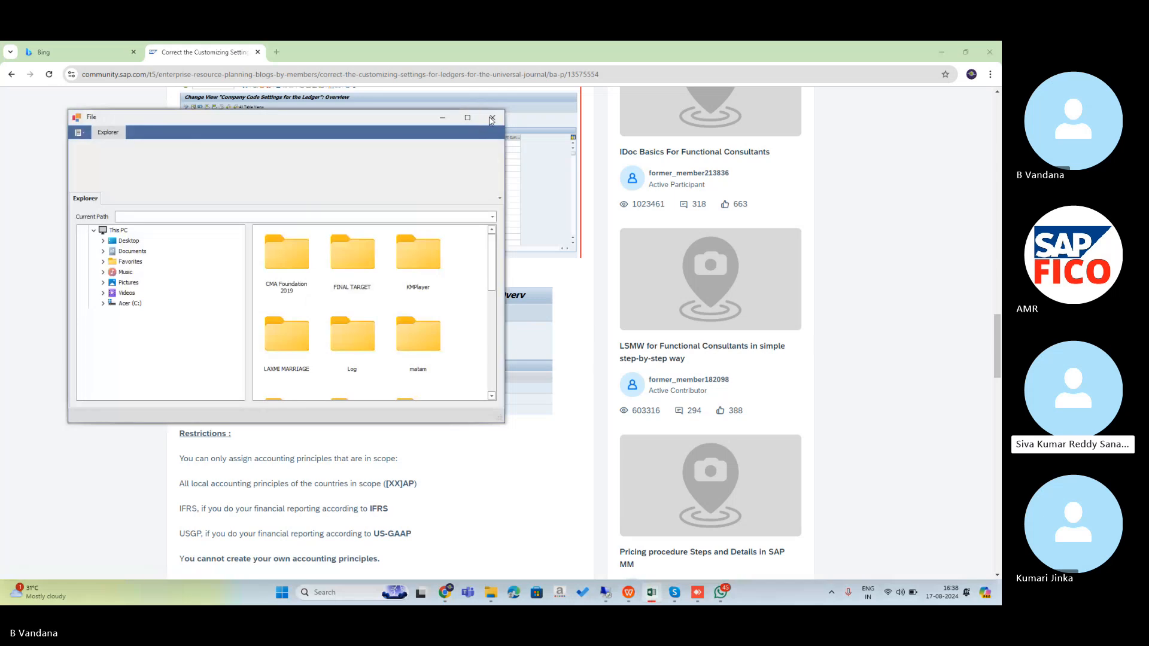
click(491, 119)
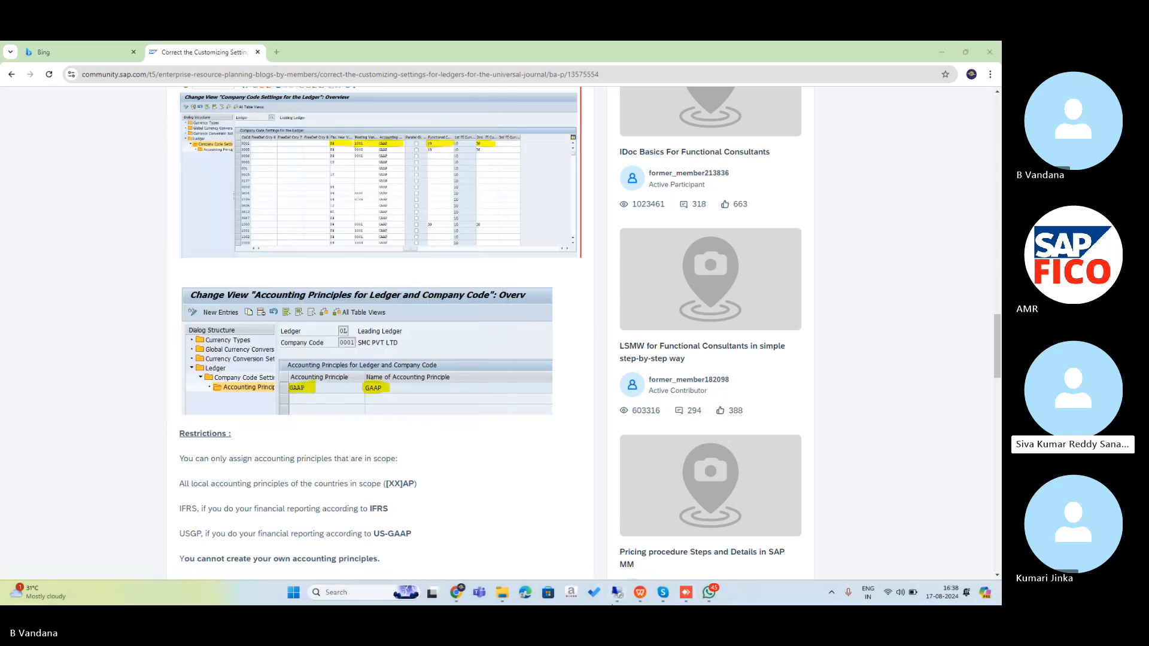
- Open EXCEL TABLE (1).xlsx from Downloads, scroll through its notes, then return to SAP
click(501, 591)
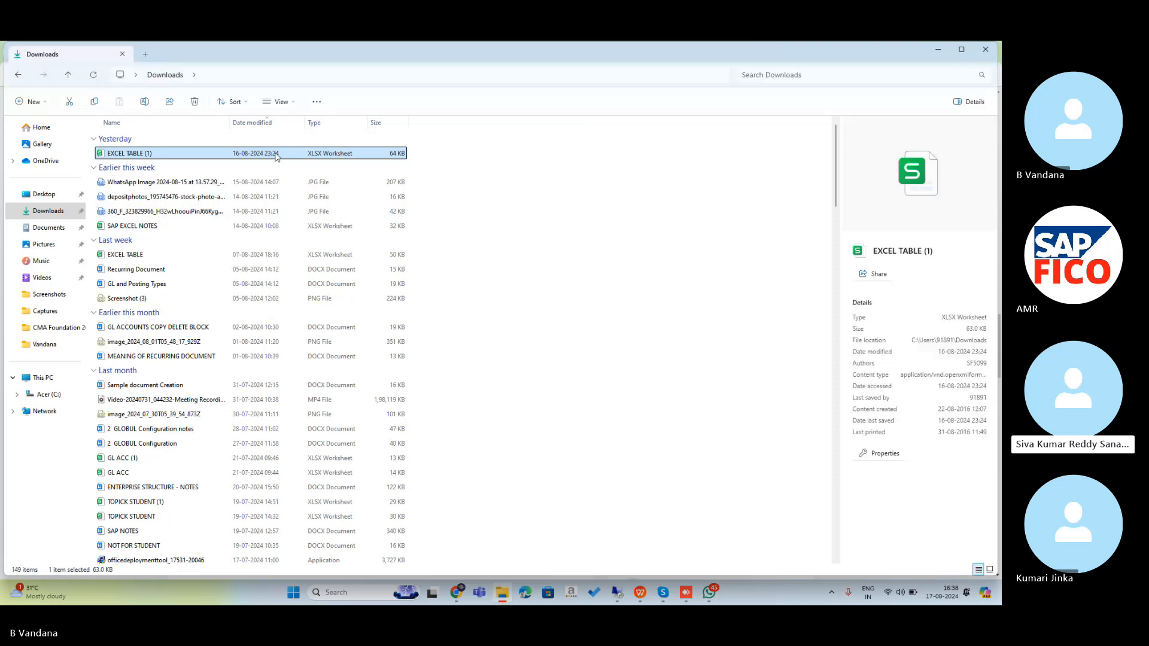
double_click(277, 154)
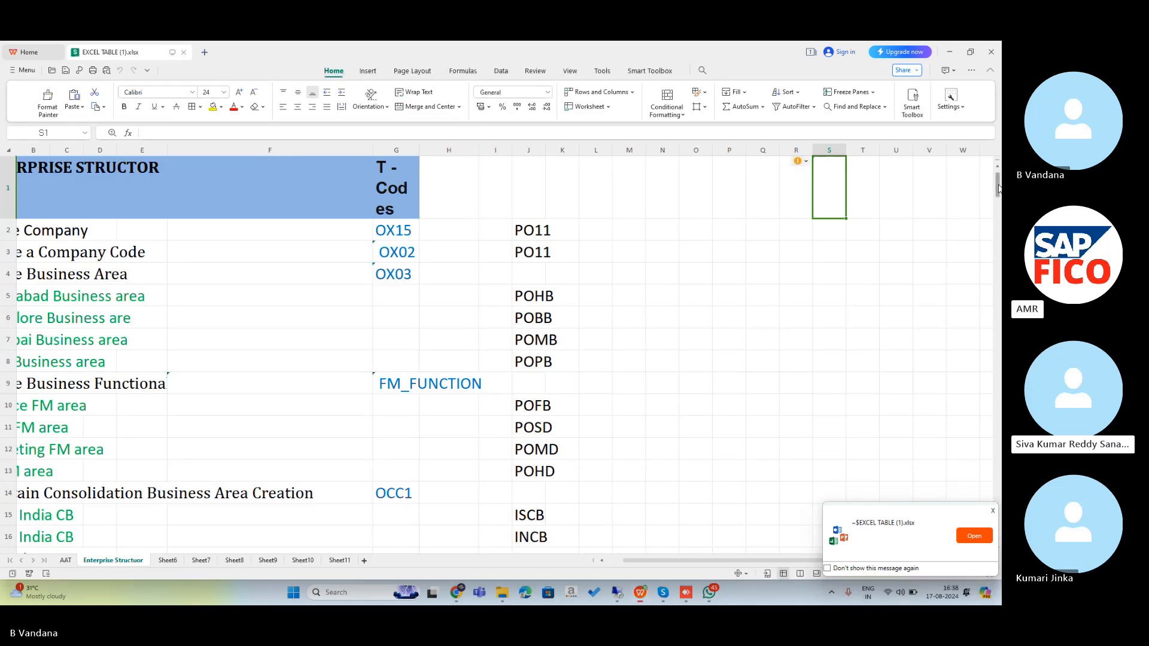
drag(998, 189, 998, 236)
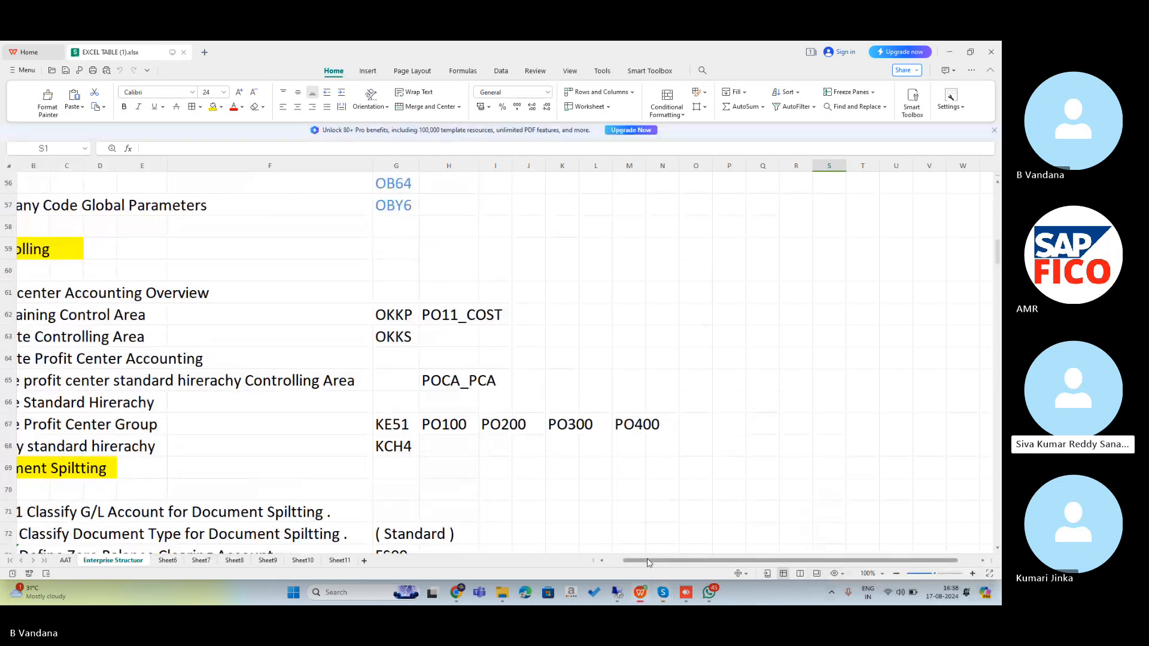
drag(648, 562, 601, 566)
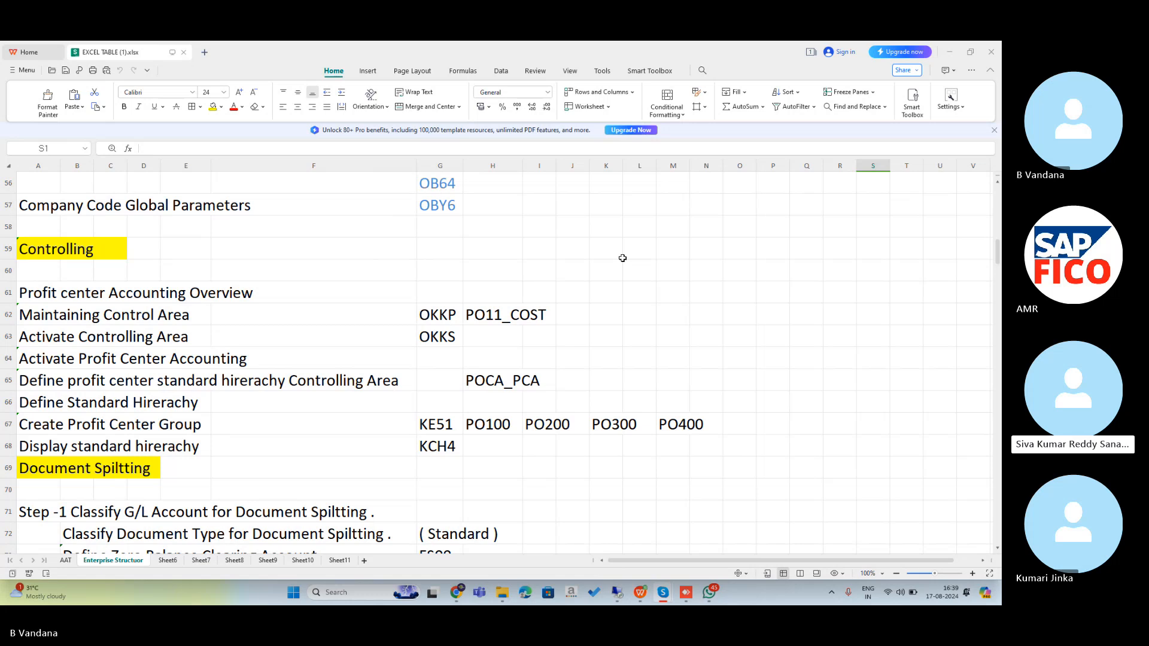
click(618, 593)
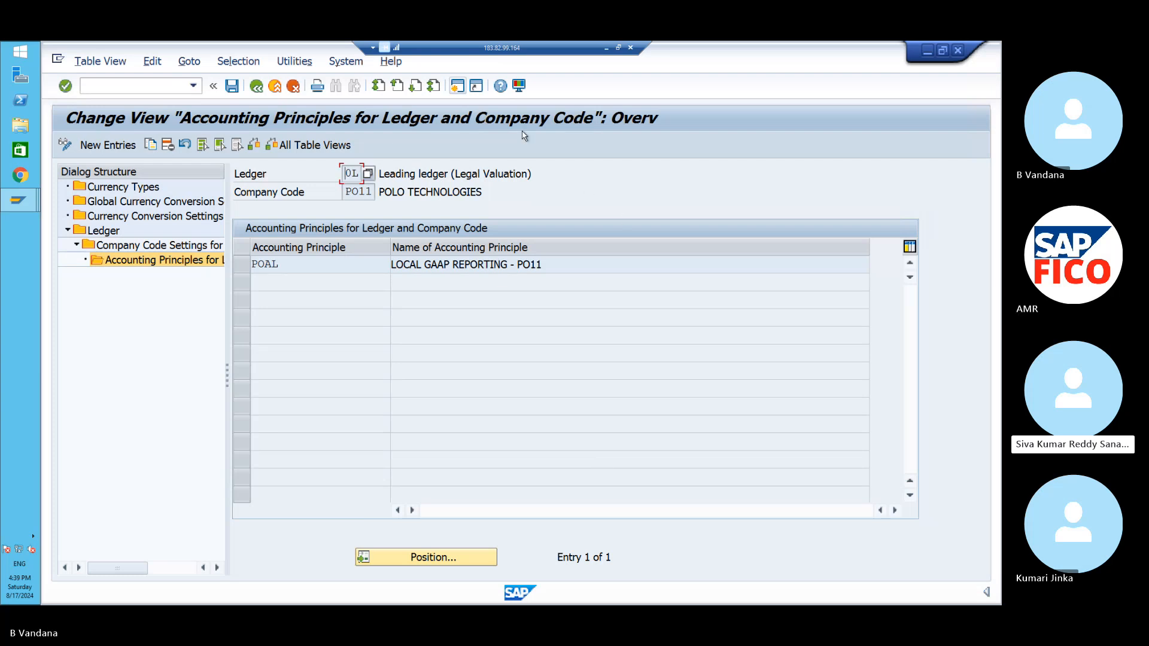
- Start a new session, run /NSPRO and open the SAP Reference IMG
click(458, 87)
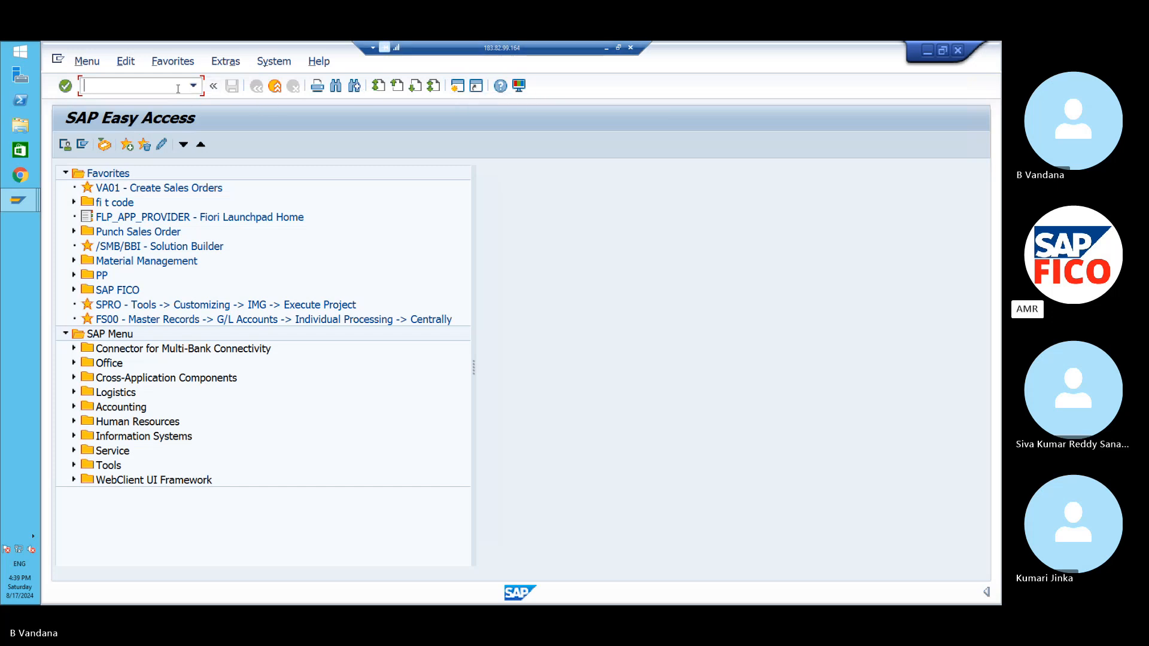
text(NSPRO)
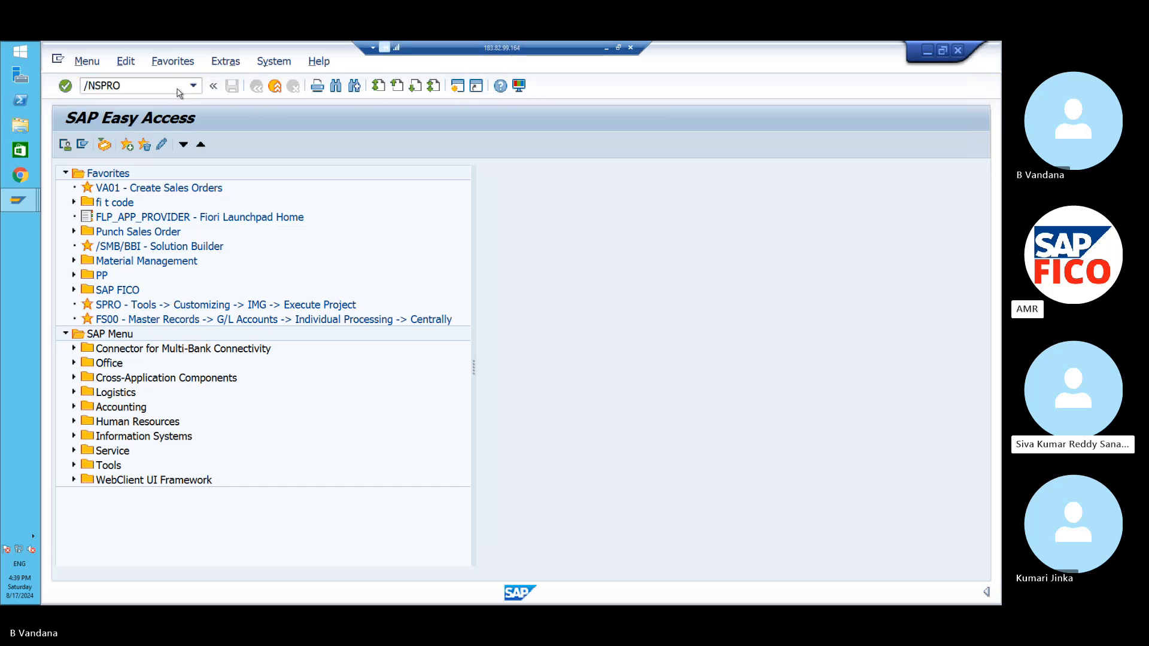
key(Return)
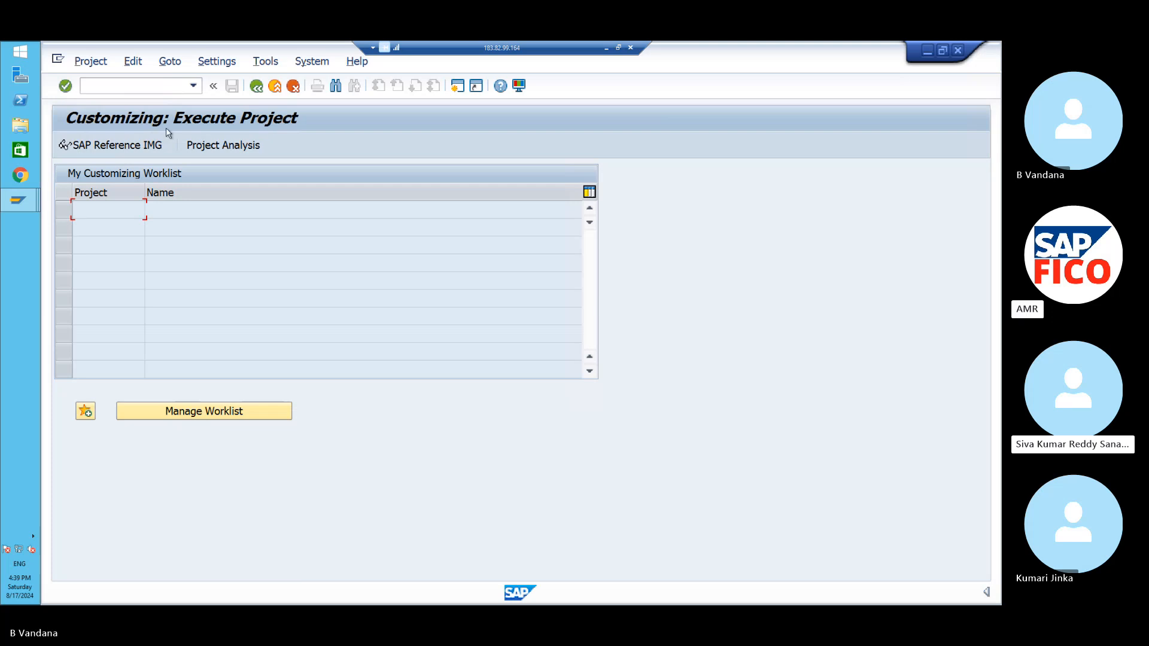
click(147, 149)
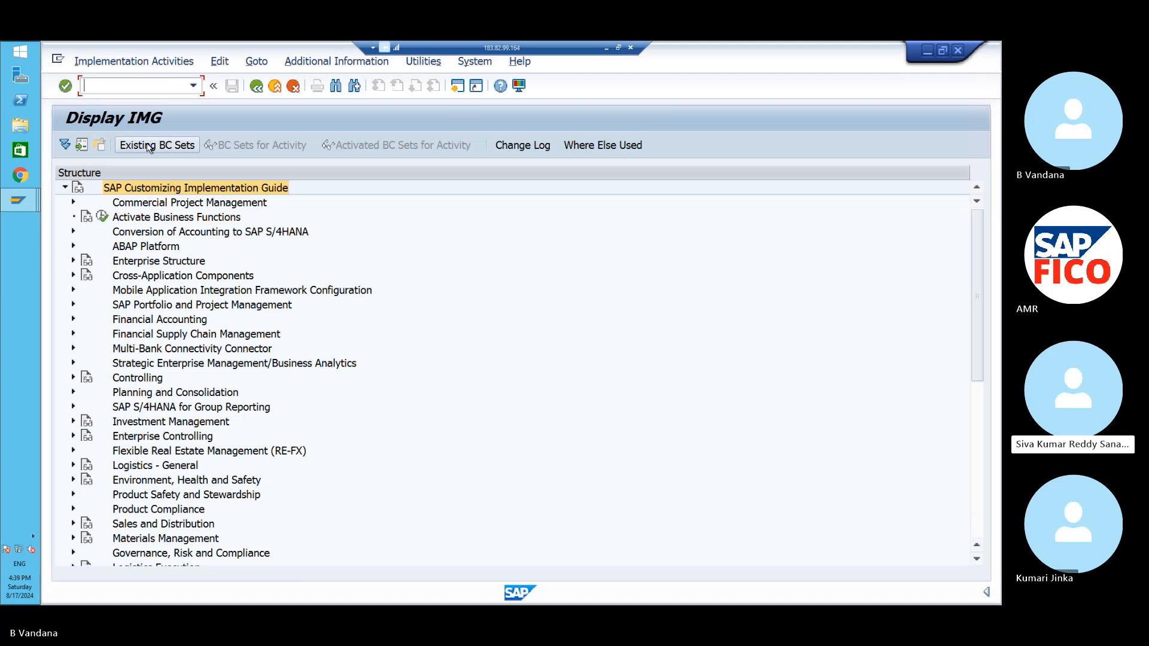
- Expand Controlling > General Controlling, then go back from the Ledger Assignment window to the IMG tree
click(73, 378)
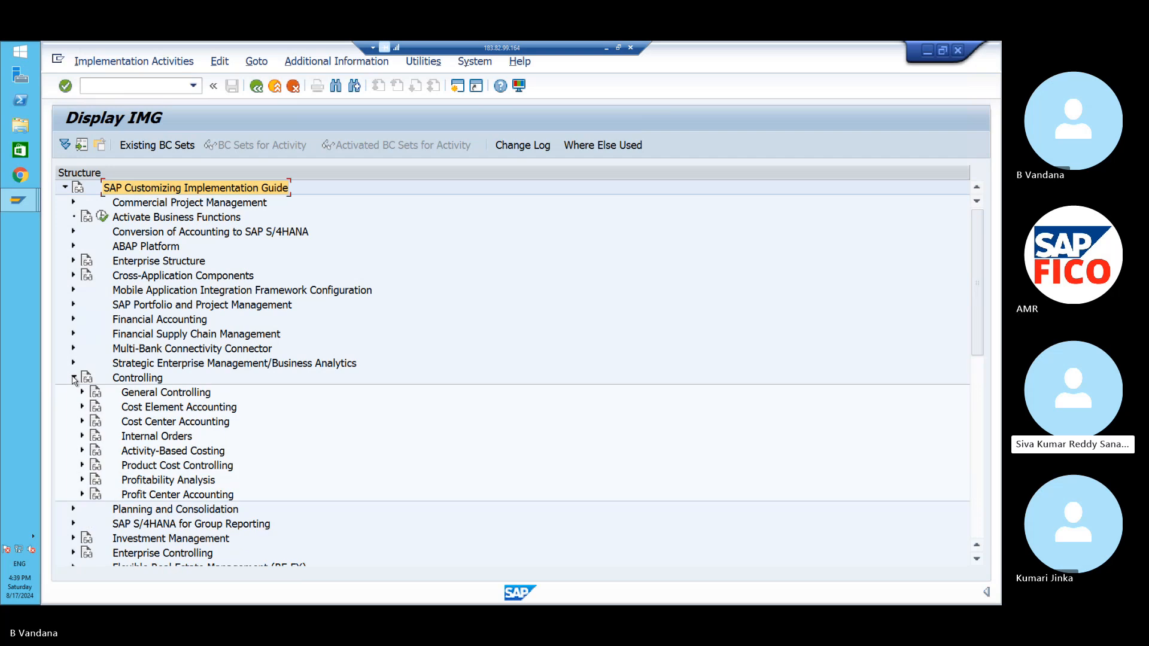
click(83, 392)
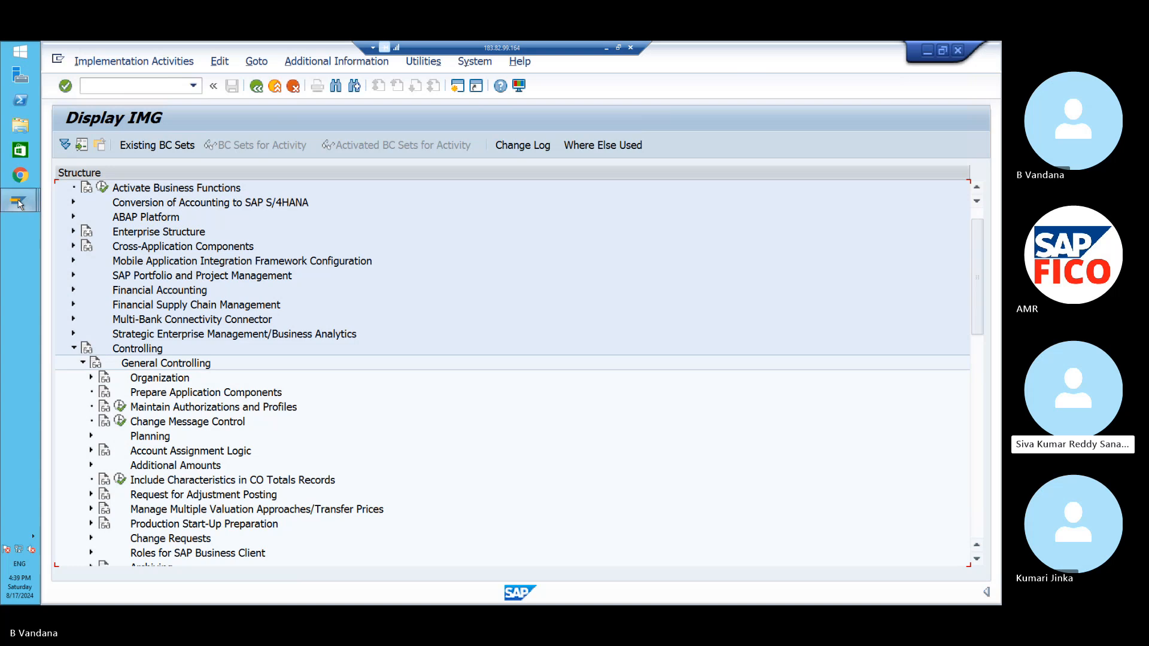
mouse_move(18, 204)
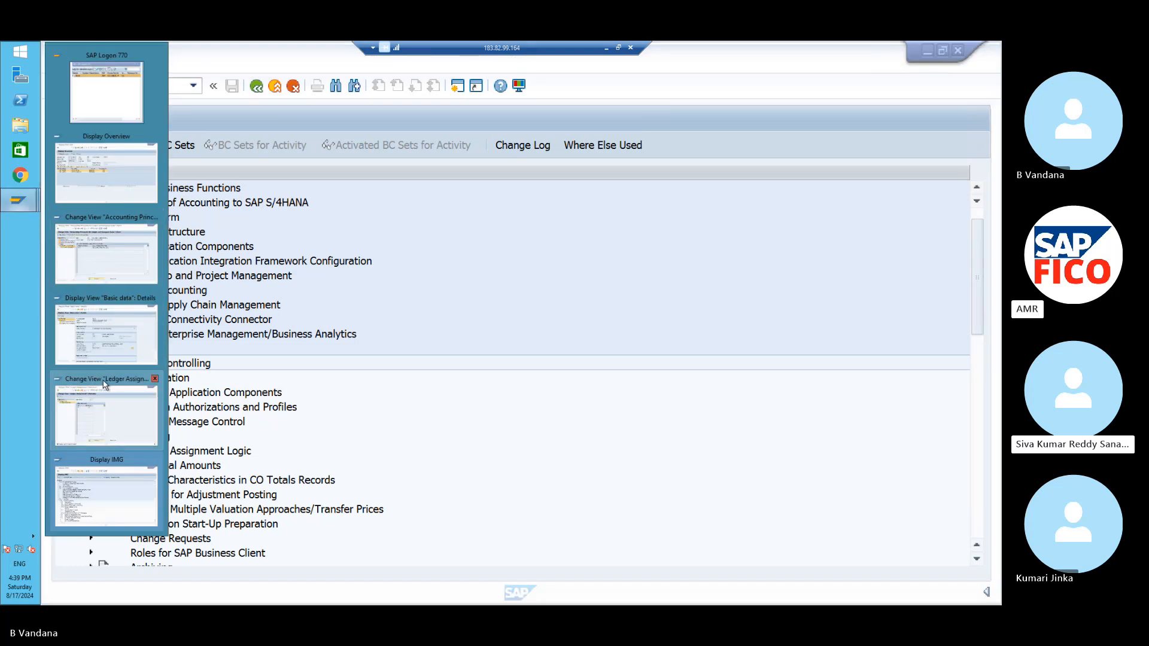
mouse_move(104, 384)
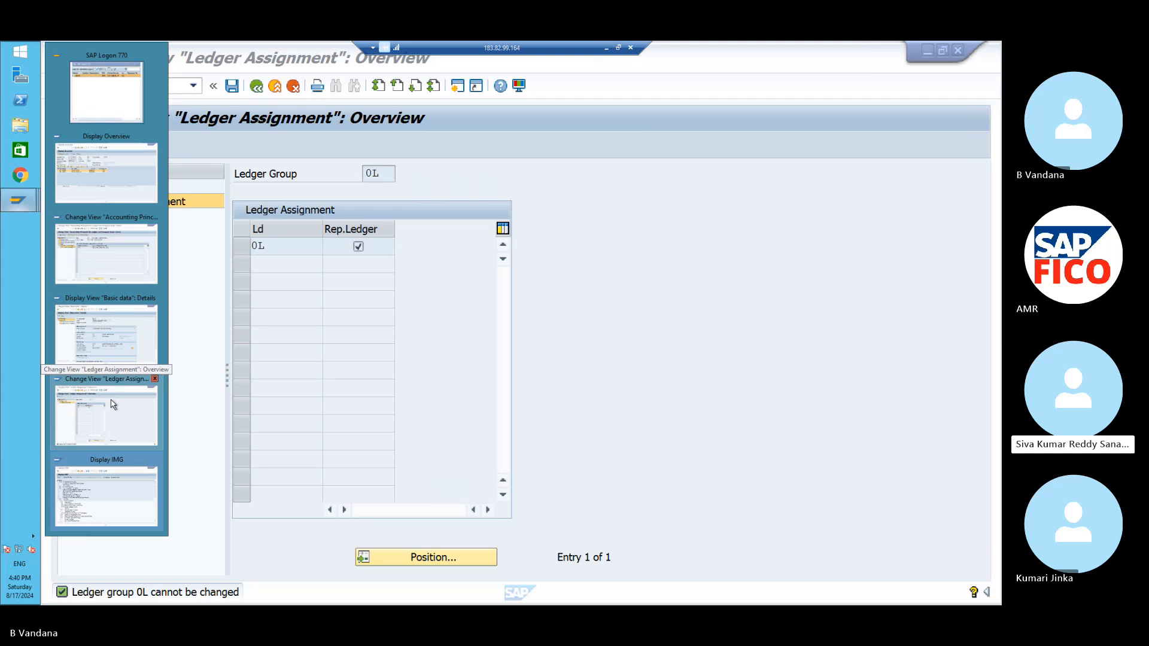
click(126, 401)
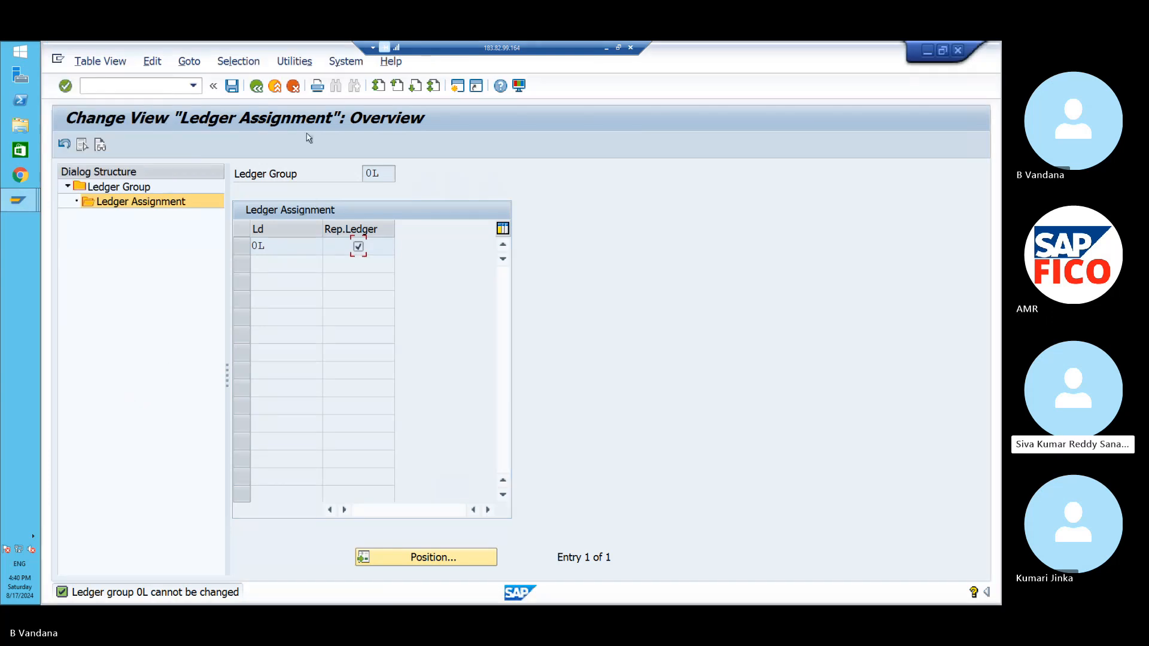
click(256, 86)
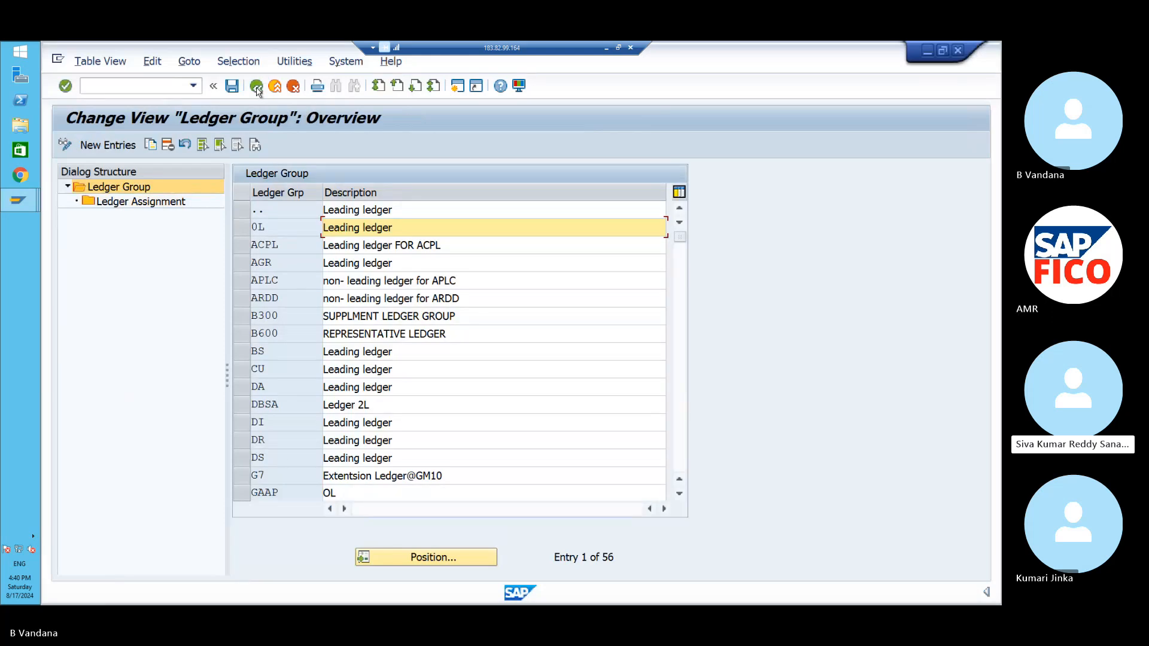
click(256, 86)
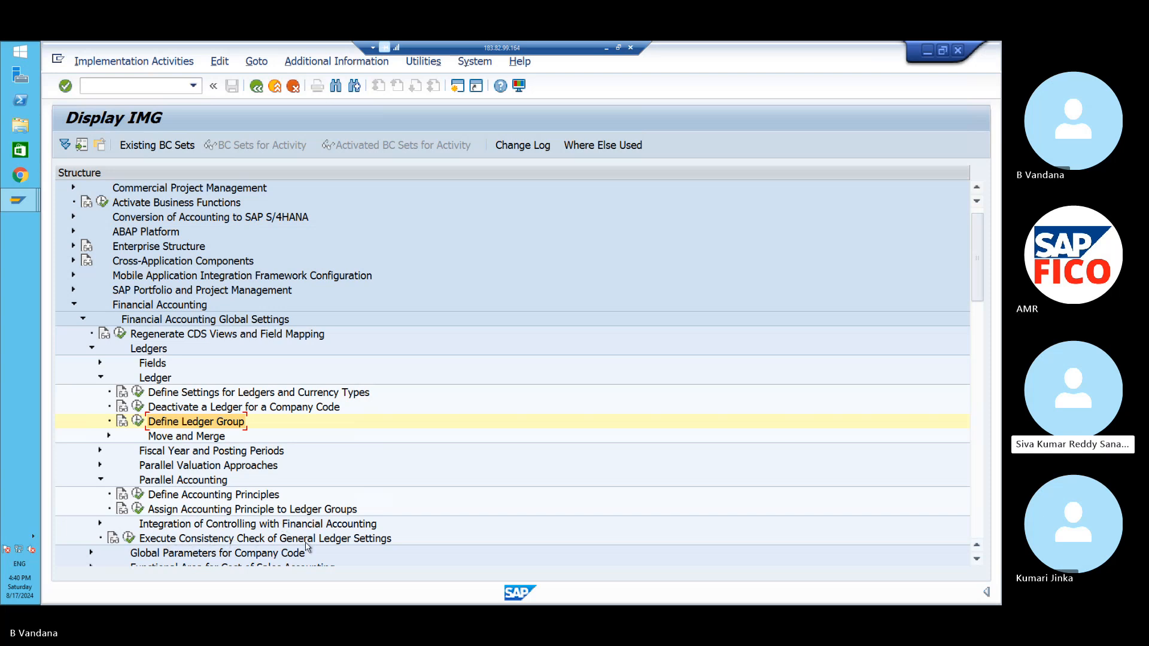
- Run Execute Consistency Check of General Ledger Settings from the IMG tree
click(128, 539)
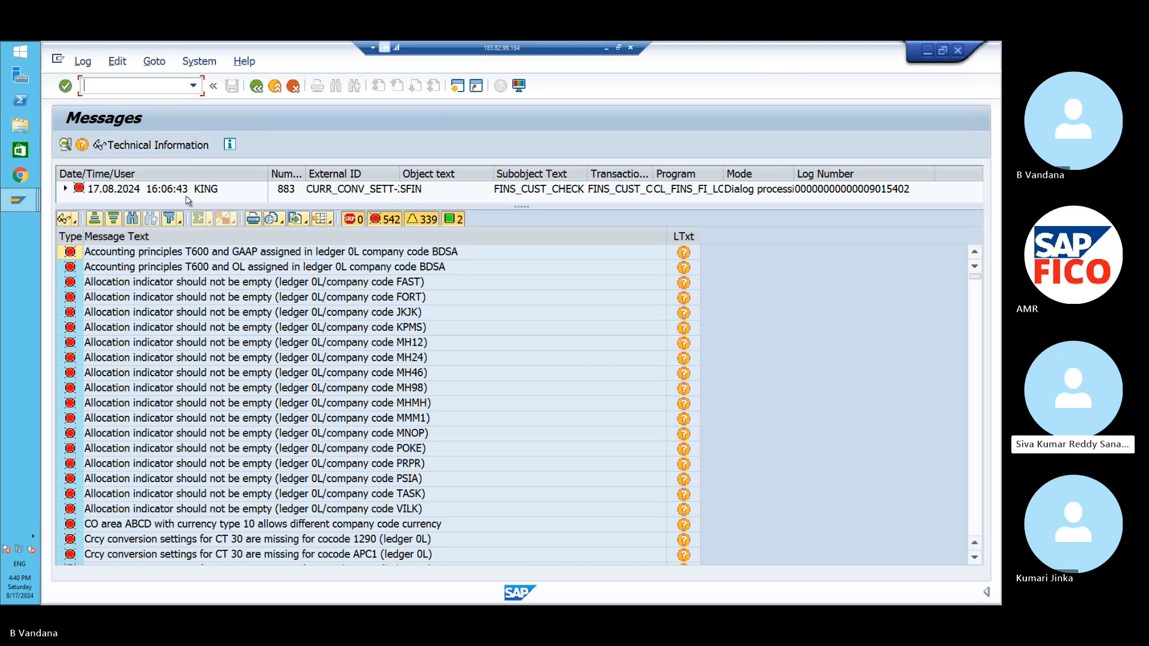
- Search the message log for PO11 with hit count shown, also from the end upwards, then close Find
click(134, 219)
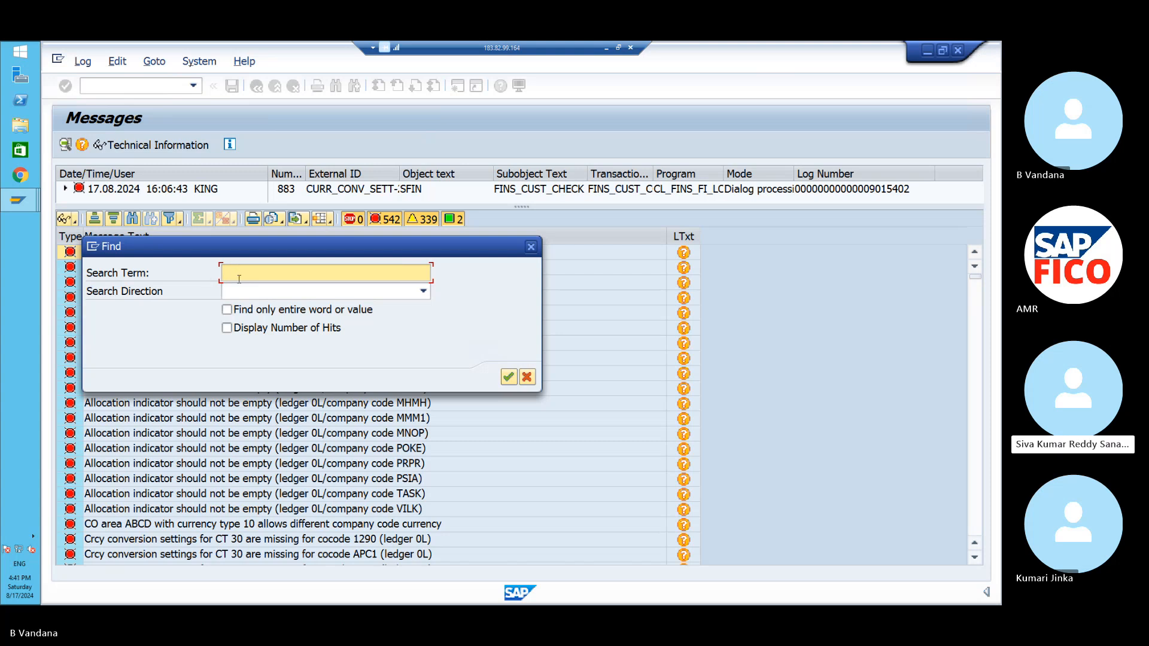
text(PO11)
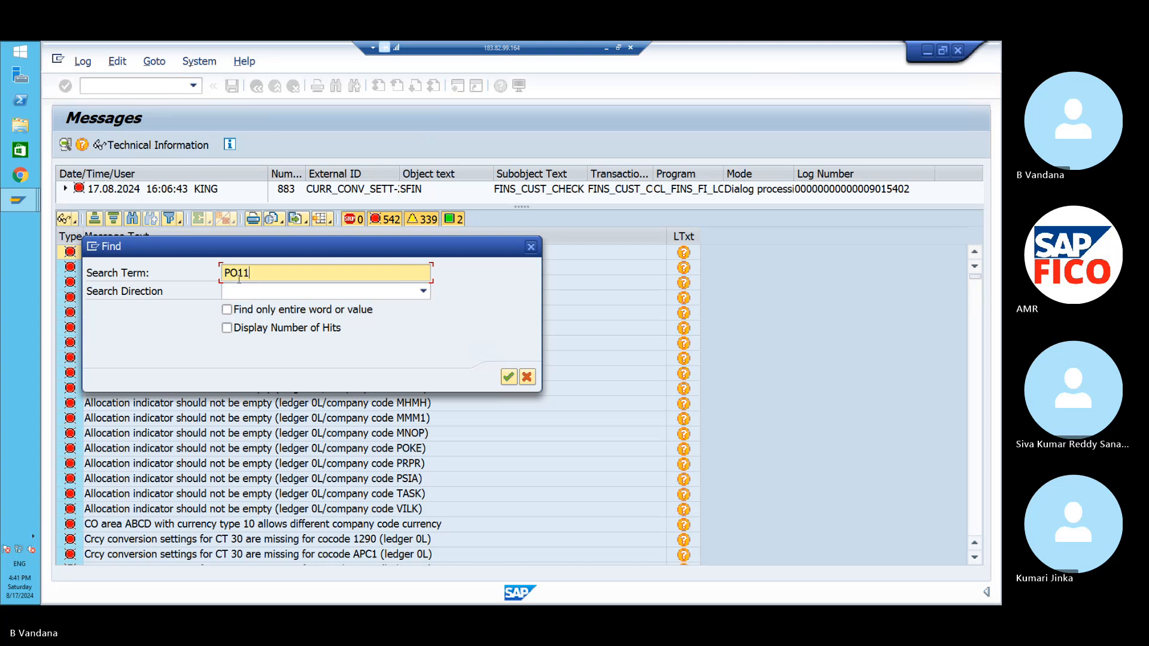
click(227, 329)
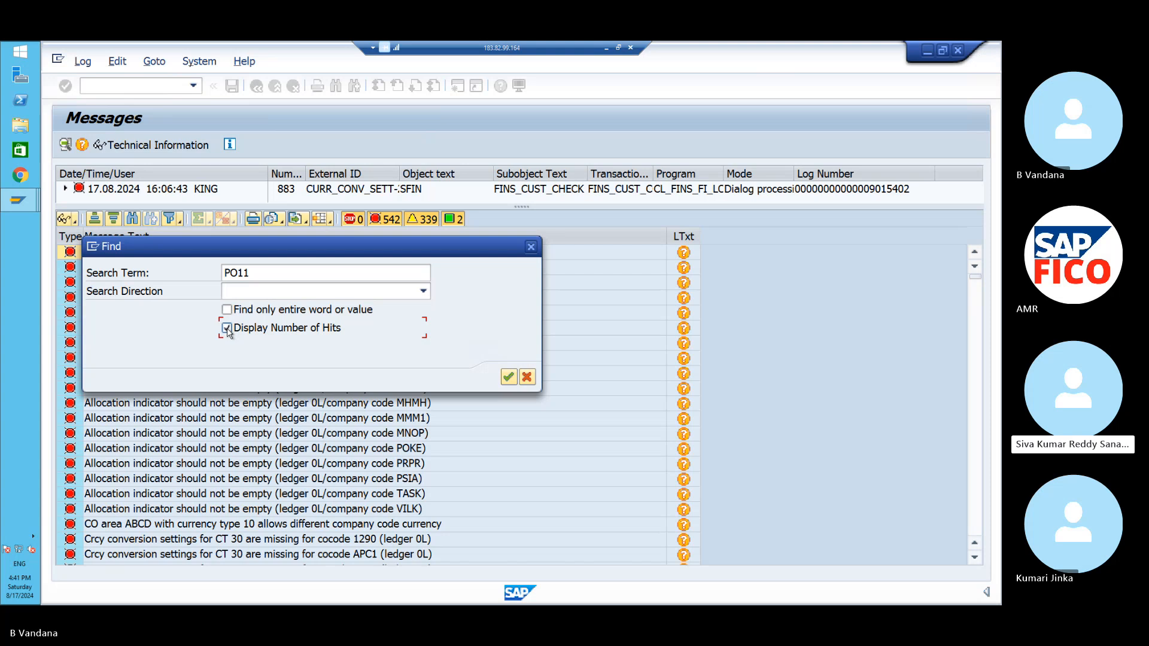
click(507, 378)
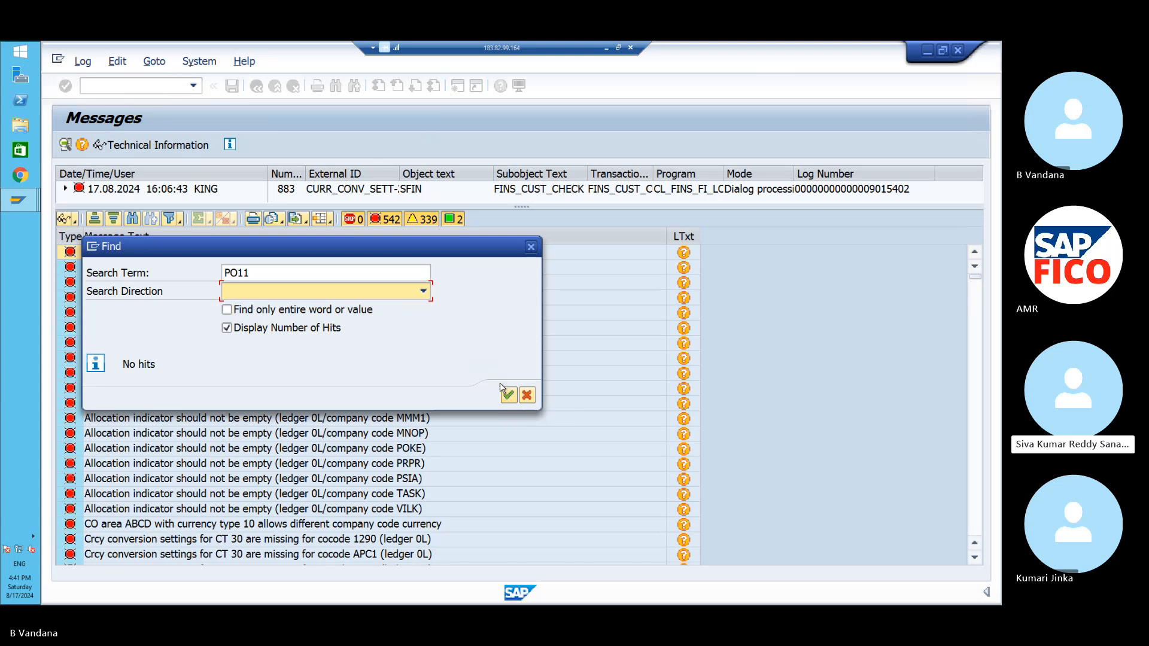
click(424, 292)
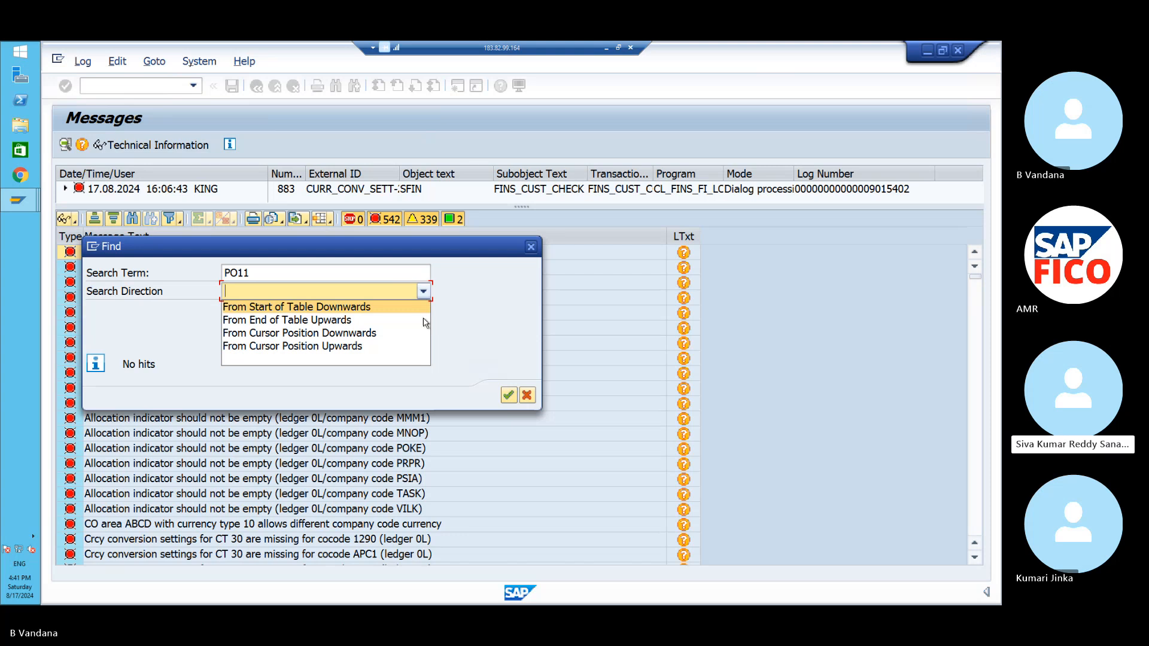
click(379, 320)
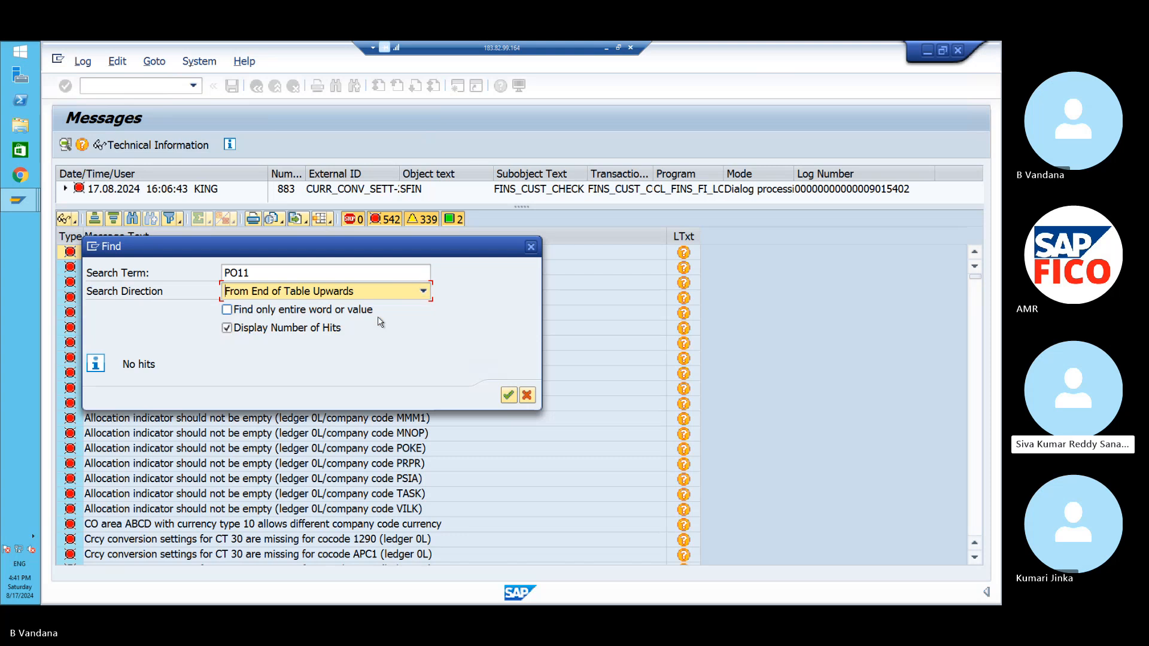
click(507, 397)
click(507, 396)
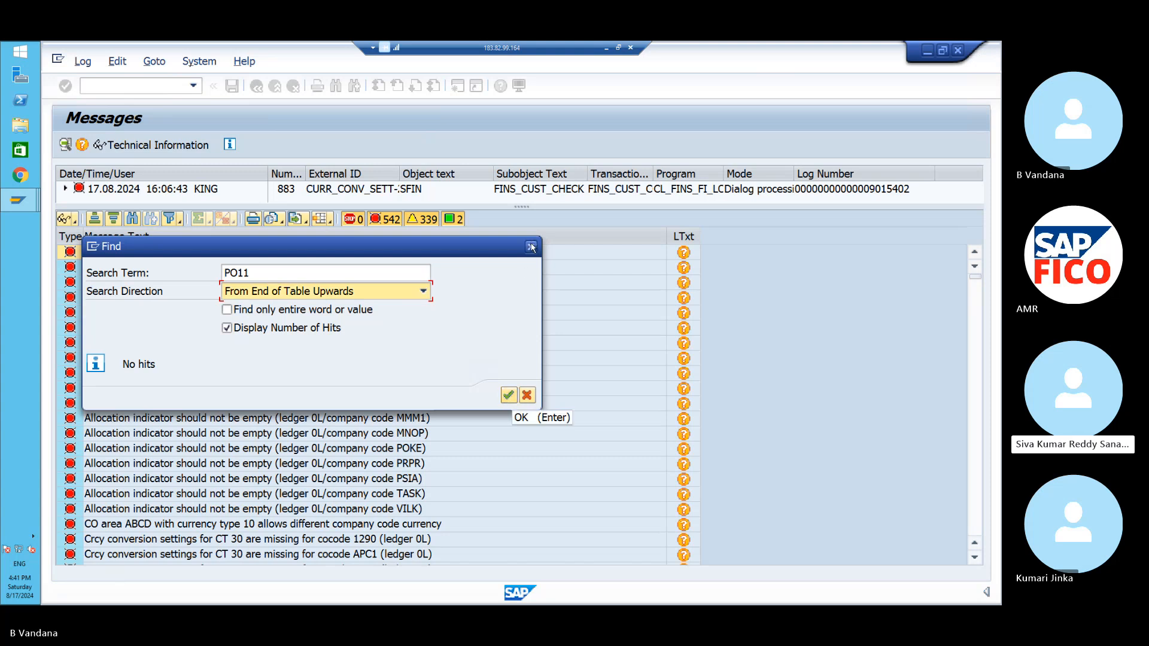
click(531, 247)
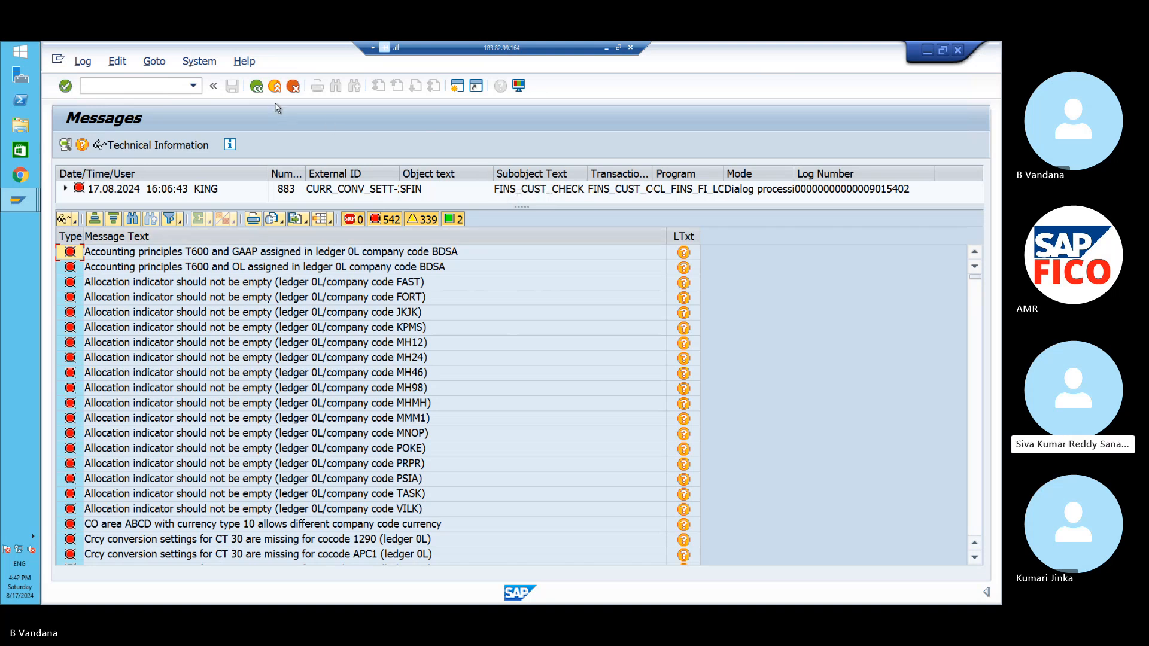
- Return to the IMG and run Define Ledger for CO Version under Integration of Controlling with Financial Accounting
click(256, 86)
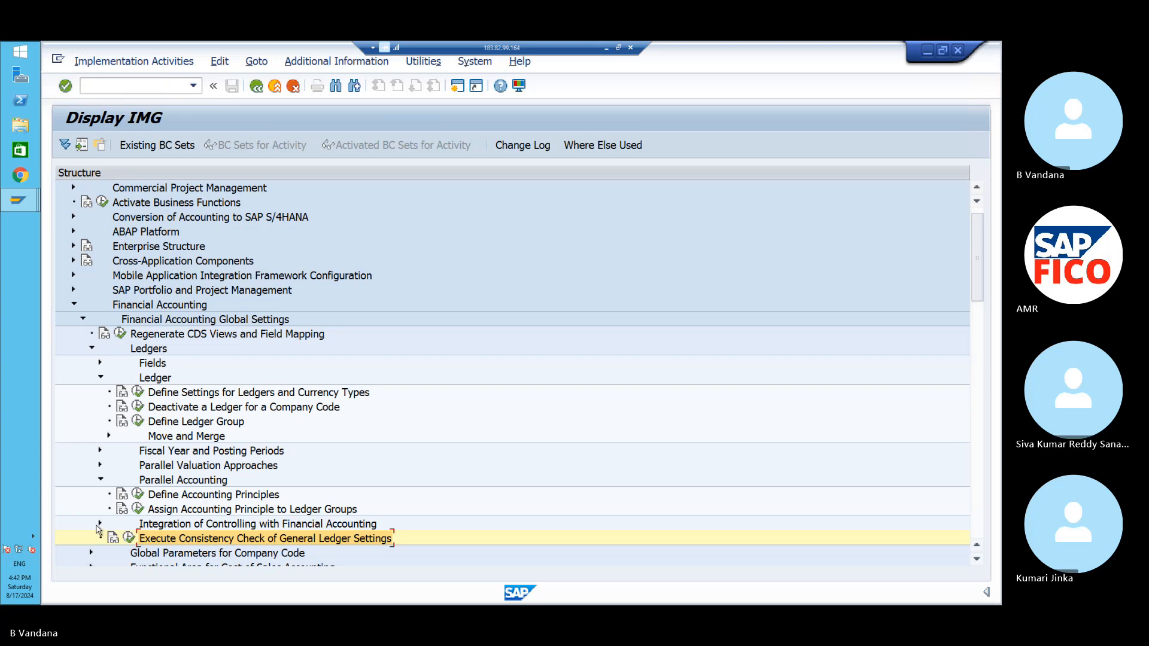
click(100, 524)
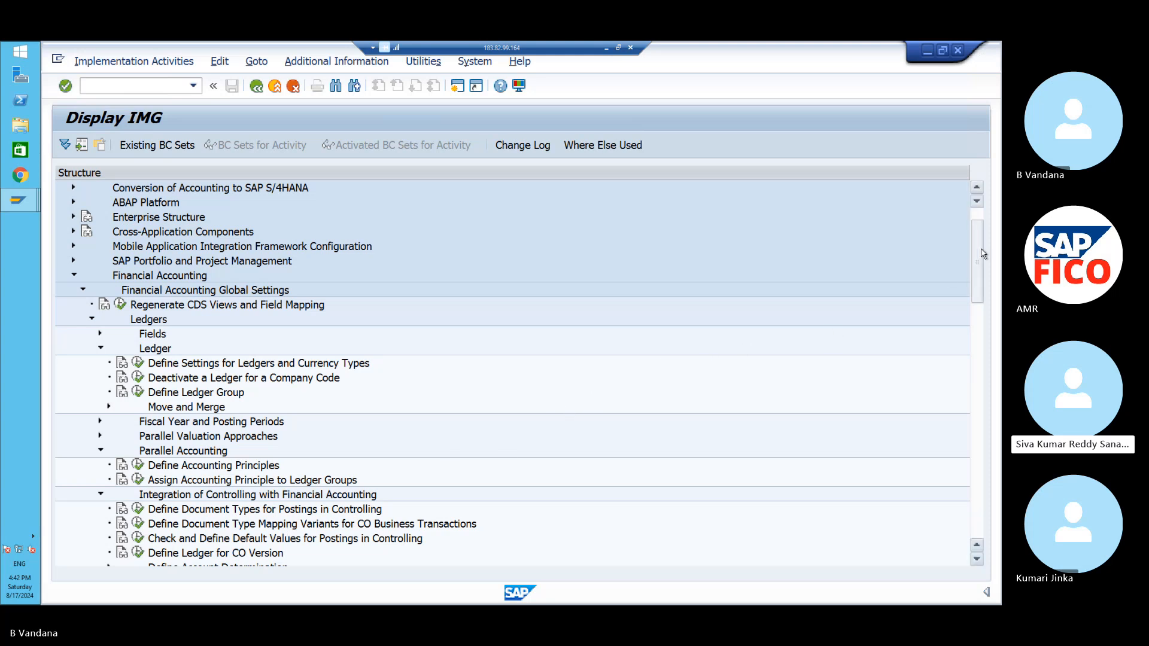
drag(979, 252, 979, 257)
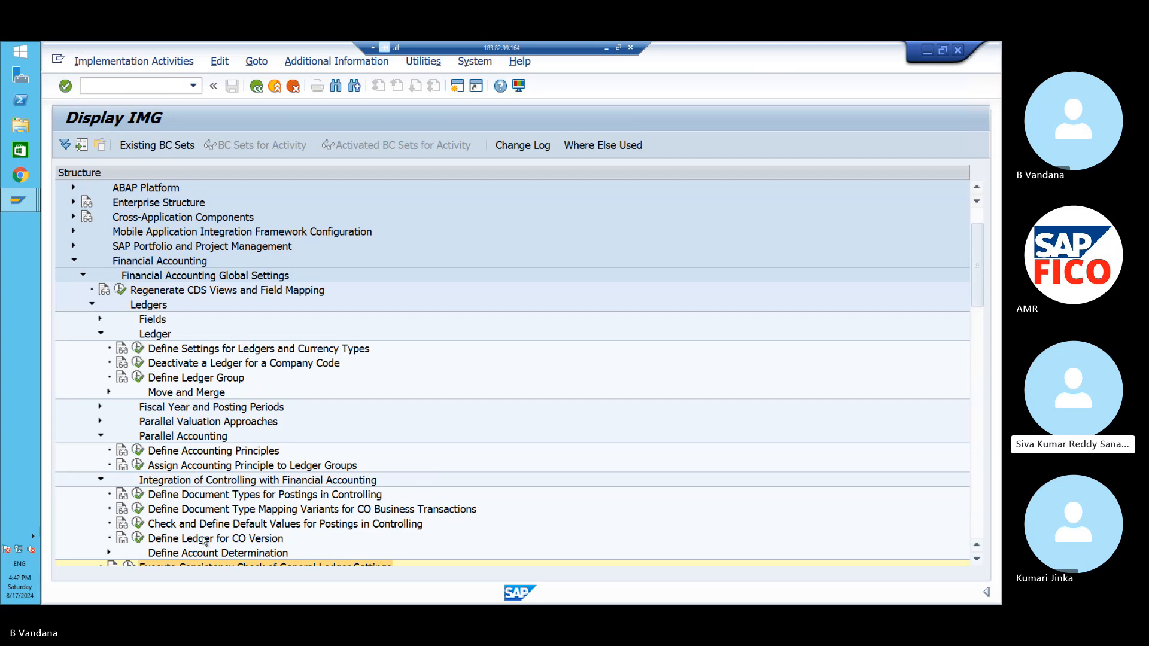
click(138, 539)
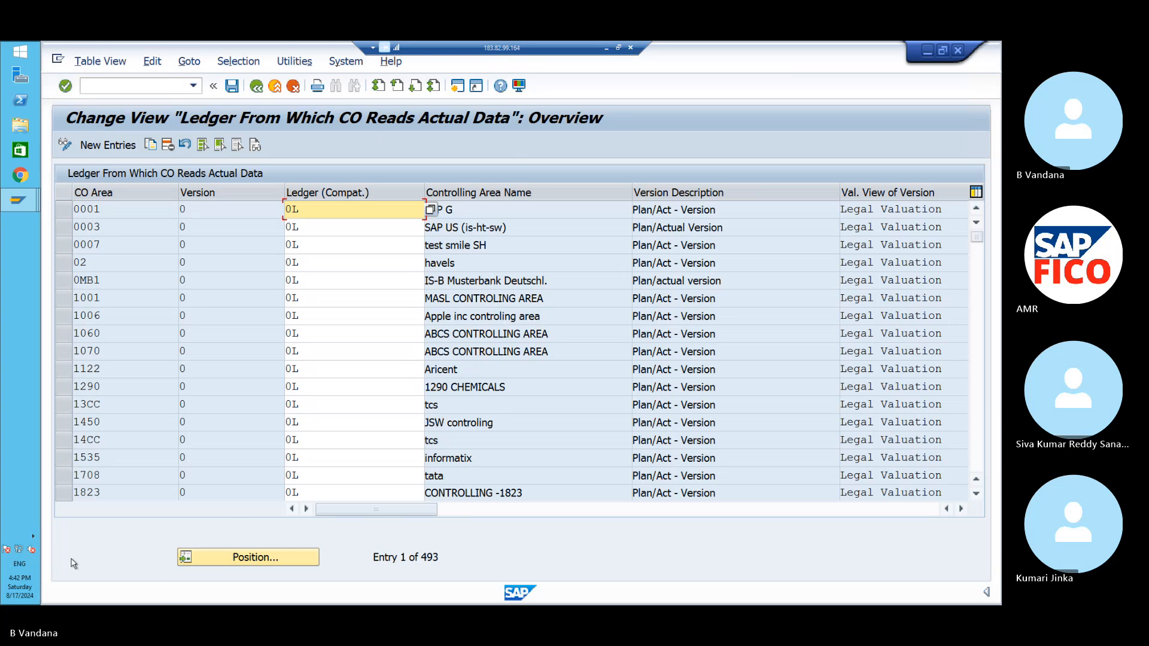
- Position the table on CO area PO11, check it reads ledger 0L, then return to the IMG
click(221, 560)
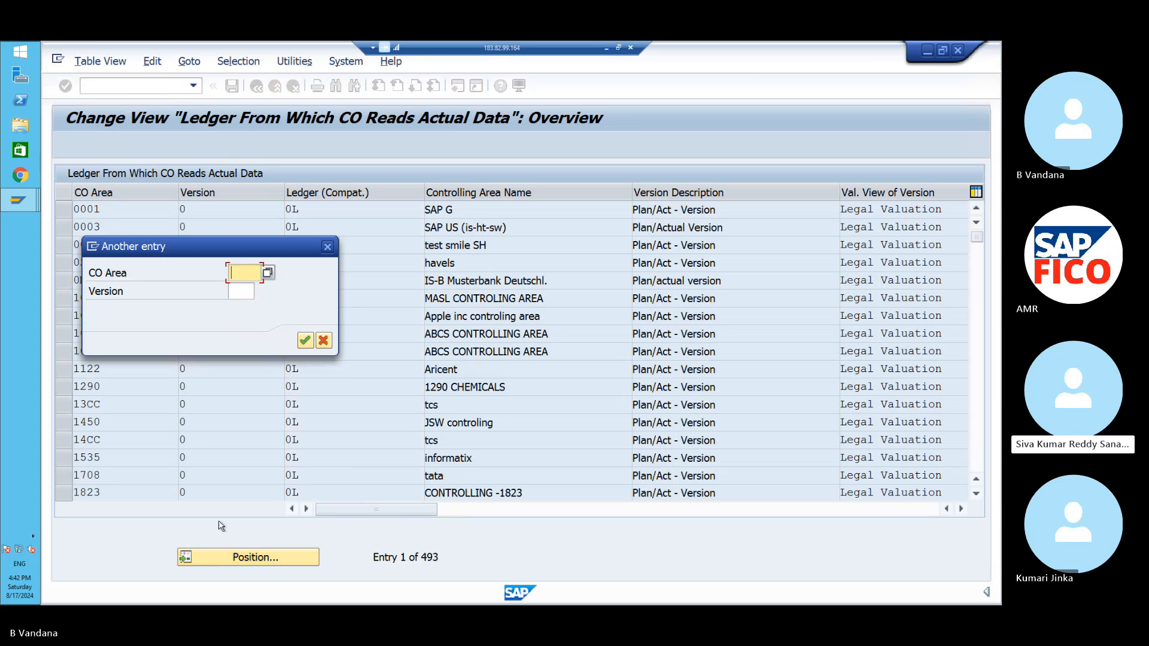
text(PO11)
click(305, 341)
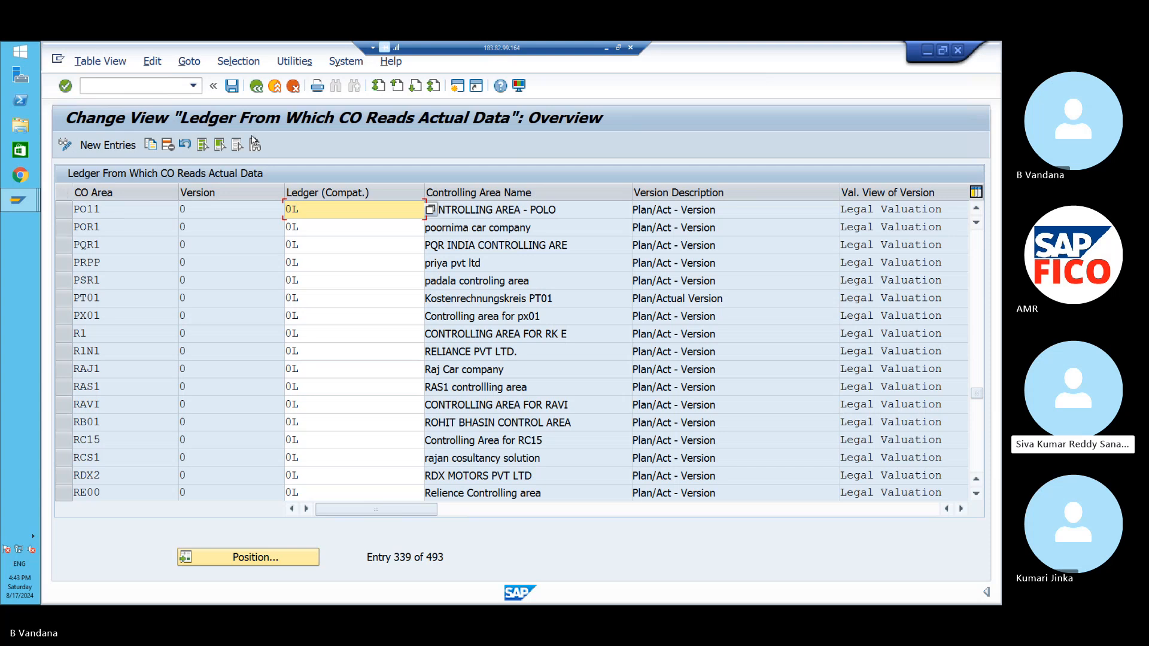
click(255, 88)
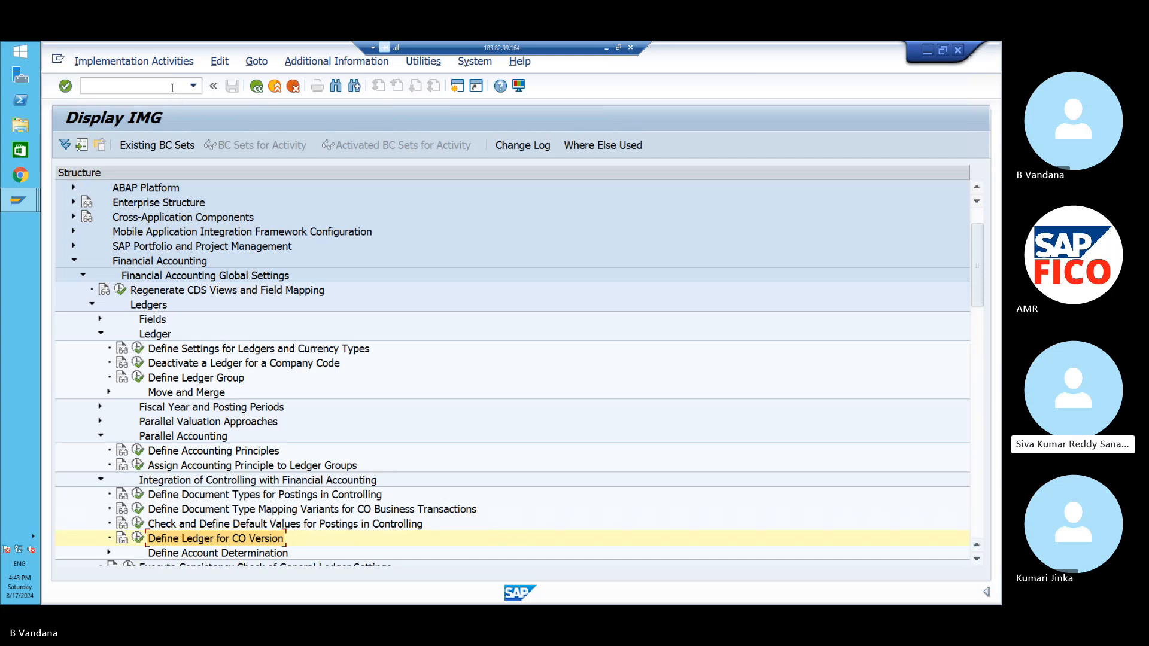
- End all SAP sessions with the /NEX command
text(/)
text(NEX)
key(Return)
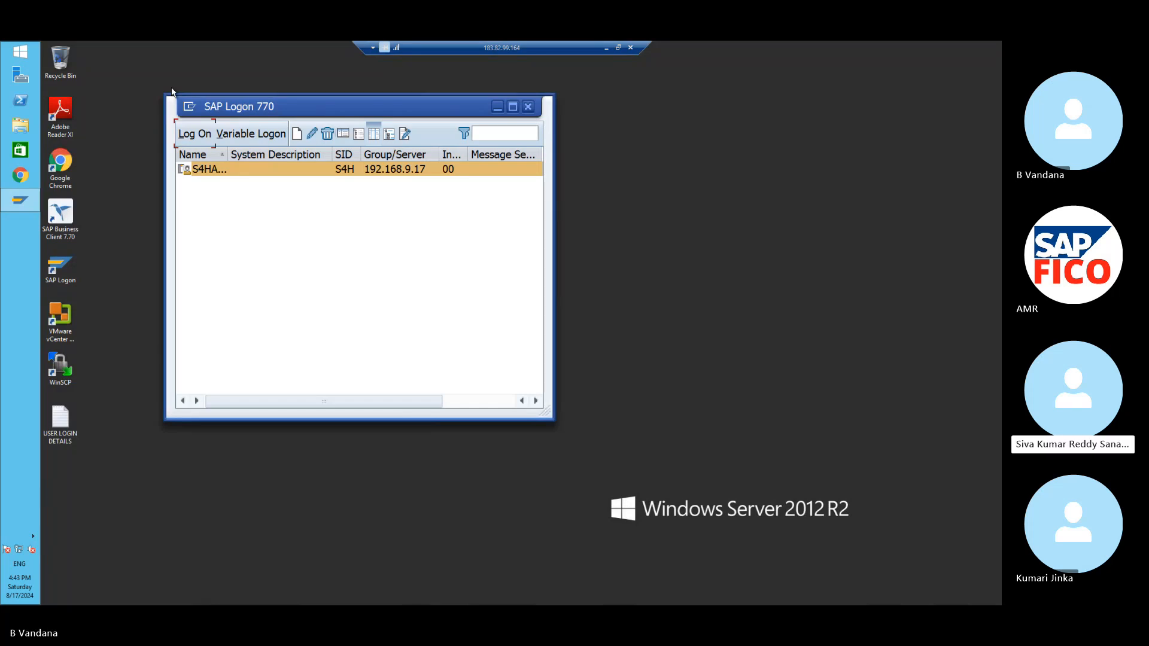
- Log back on to S/4HANA with the user name and password, then start transaction FB50
click(198, 138)
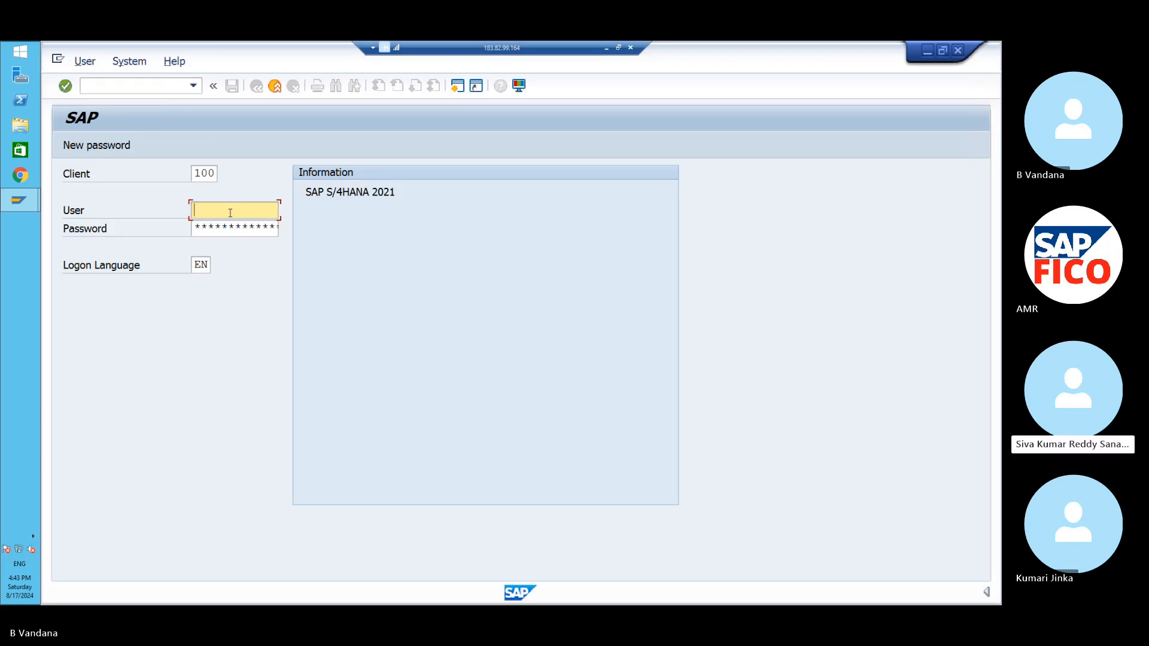
key(Caps_Lock)
text(King)
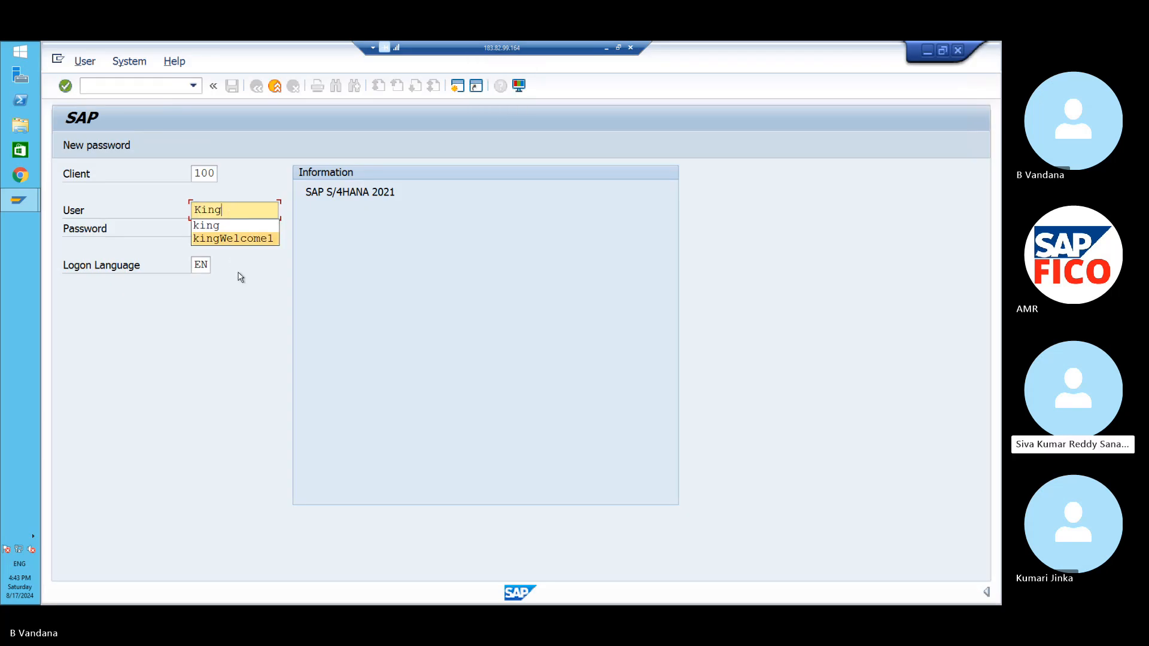
key(Escape)
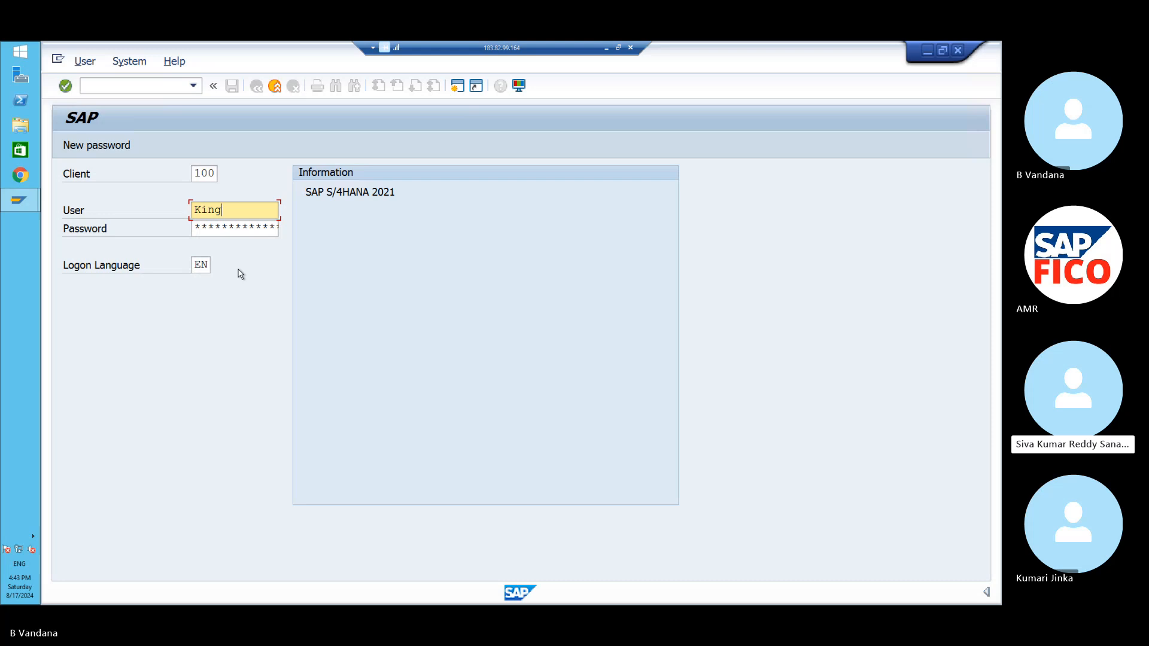
click(238, 229)
key(Caps_Lock)
text(*)
key(Caps_Lock)
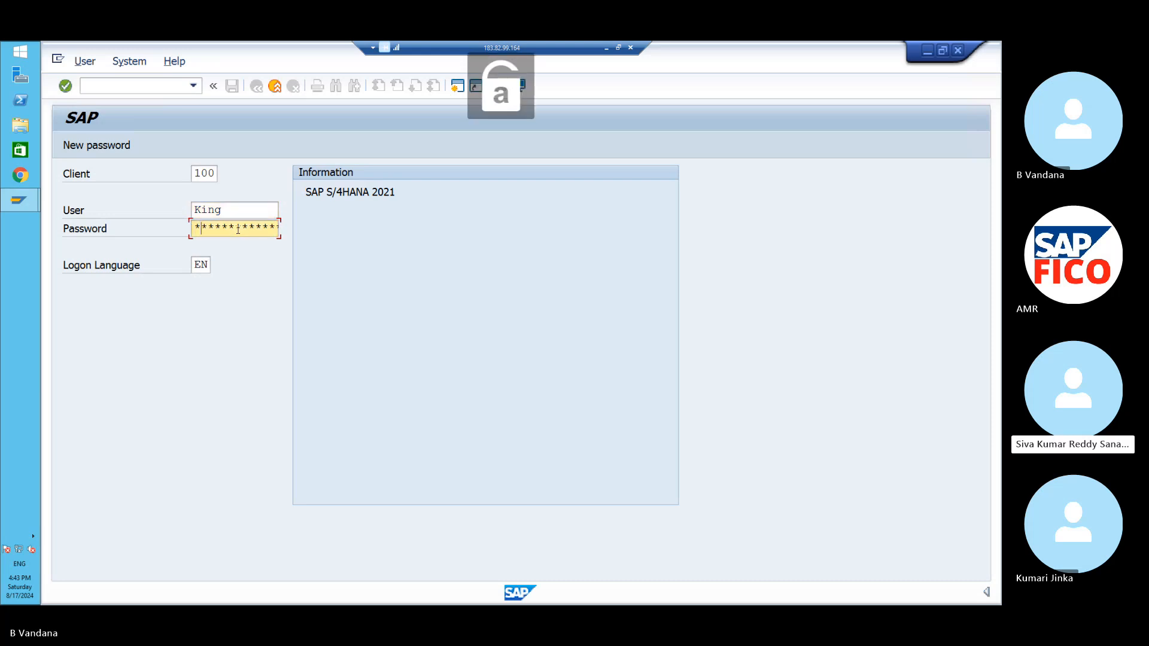
text(*)
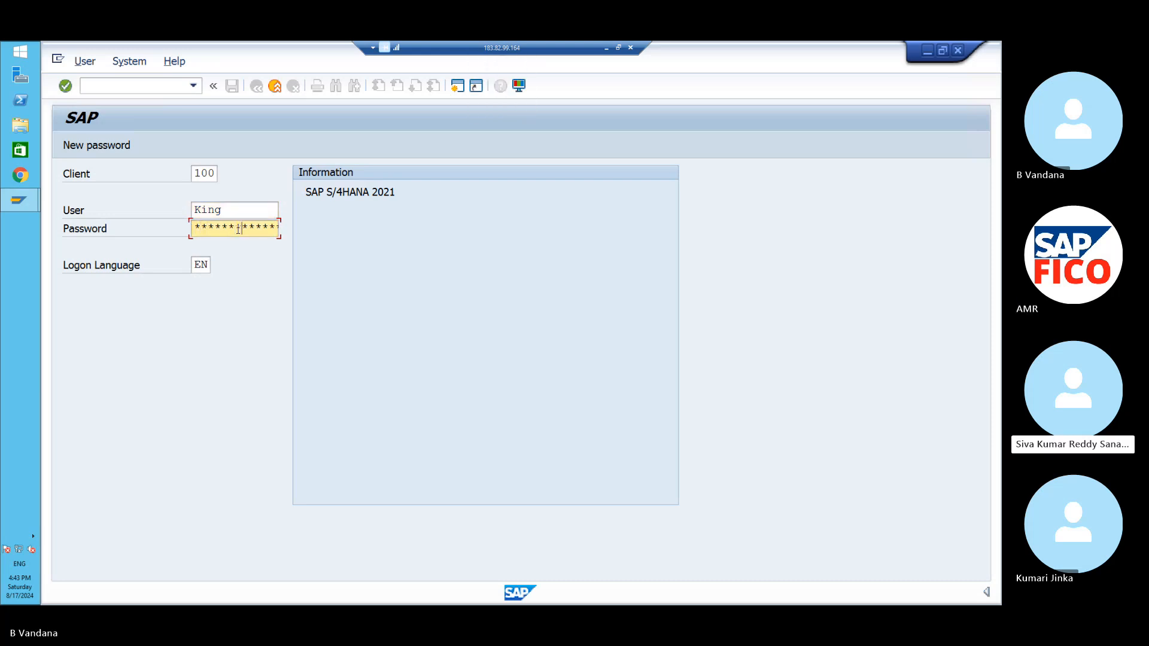
text(*)
key(Return)
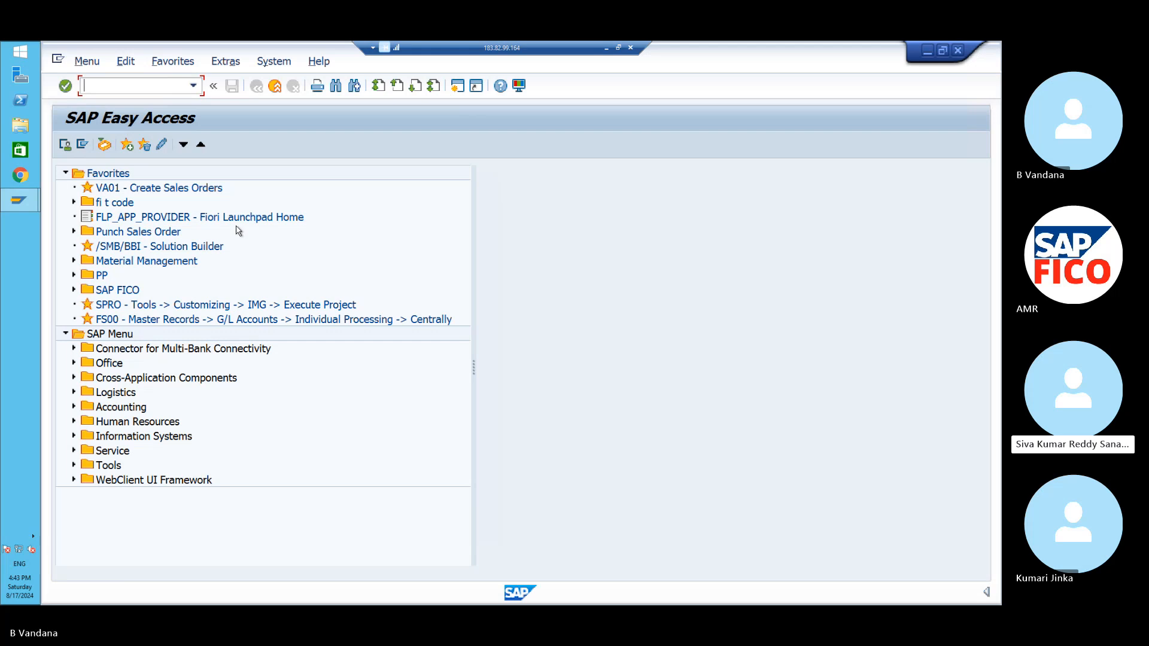
text(/nfb50)
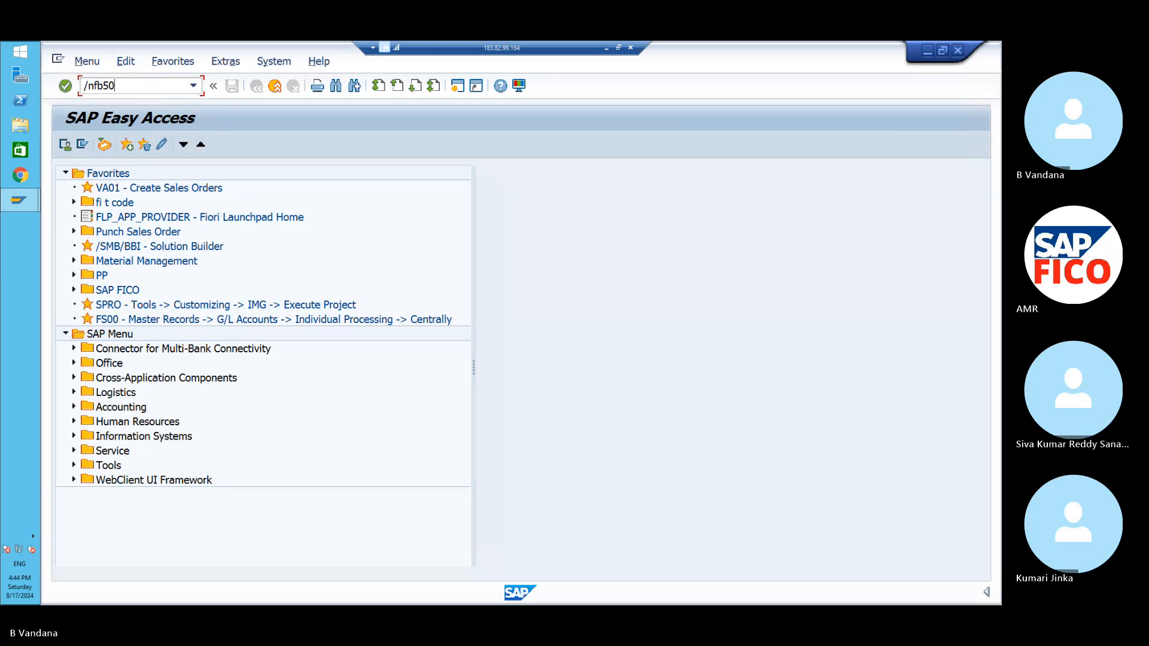
key(Return)
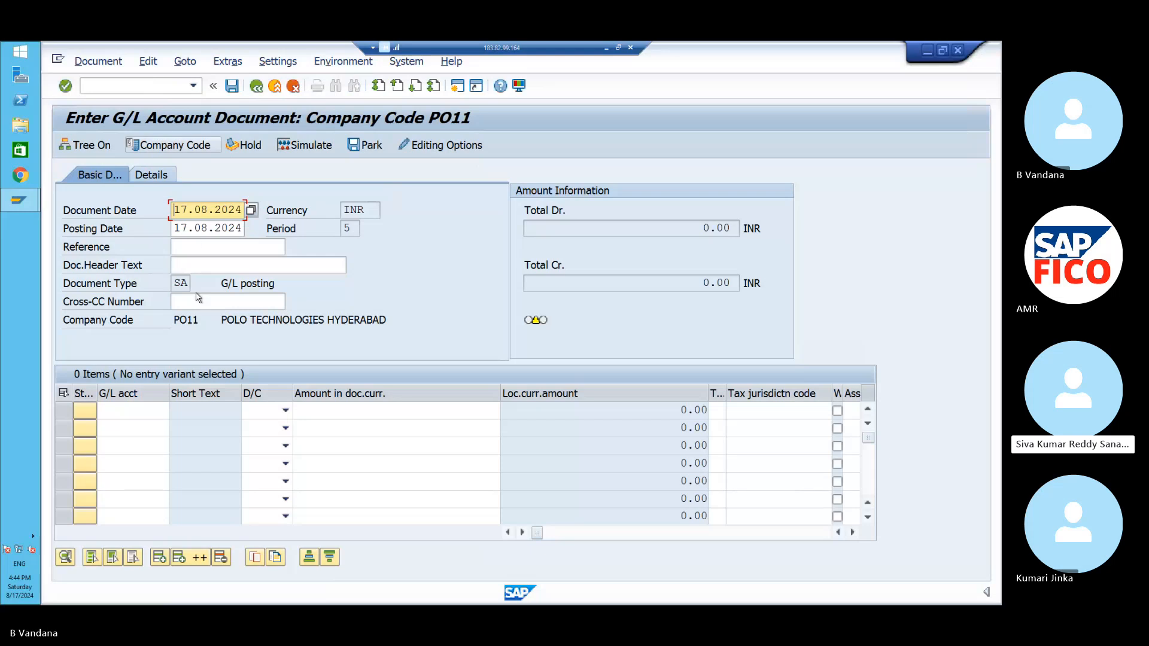
- Enter line one as a Debit to G/L account 440000 (chart POOC) for 100000
click(150, 407)
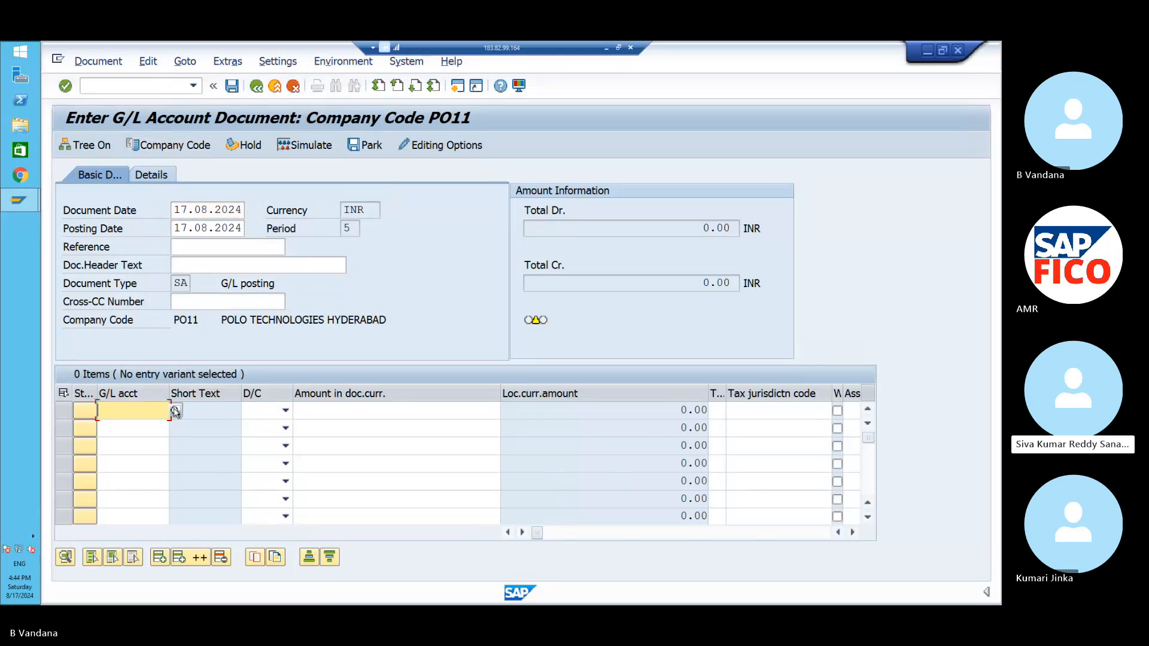
click(176, 411)
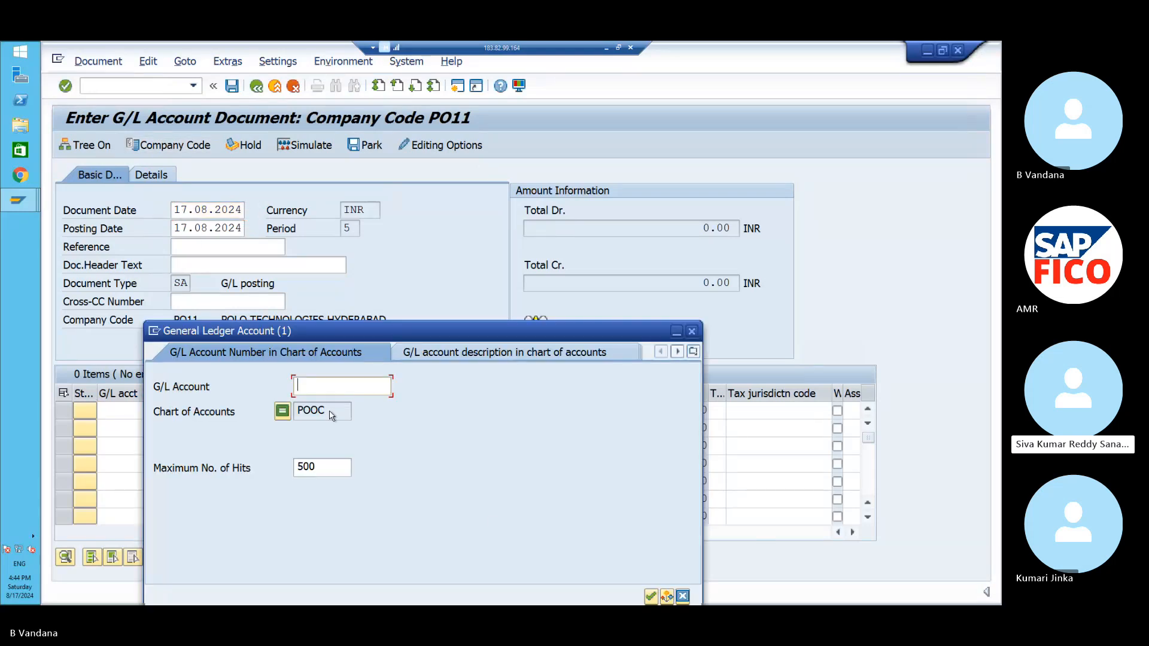
click(651, 597)
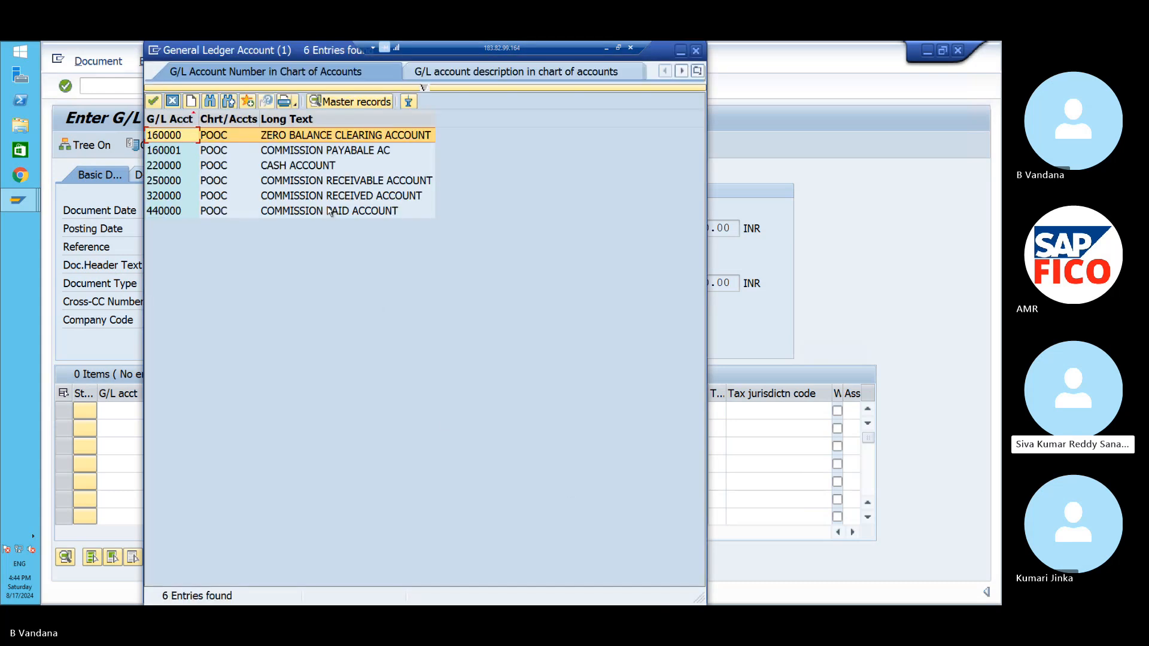
click(331, 211)
click(155, 104)
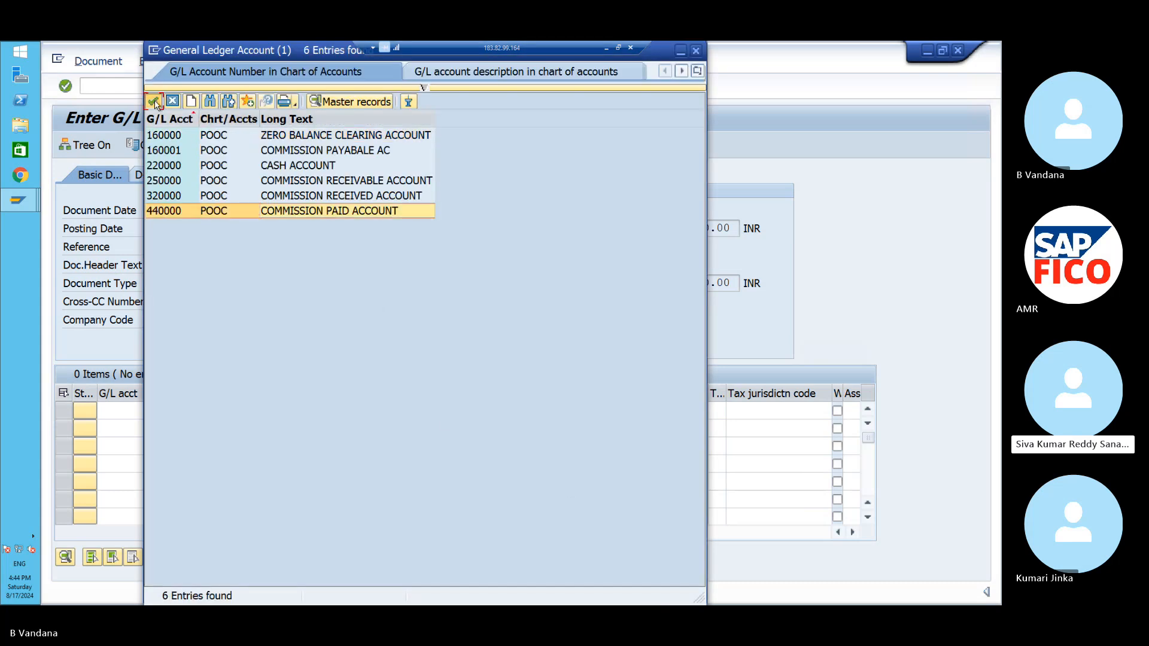
click(286, 413)
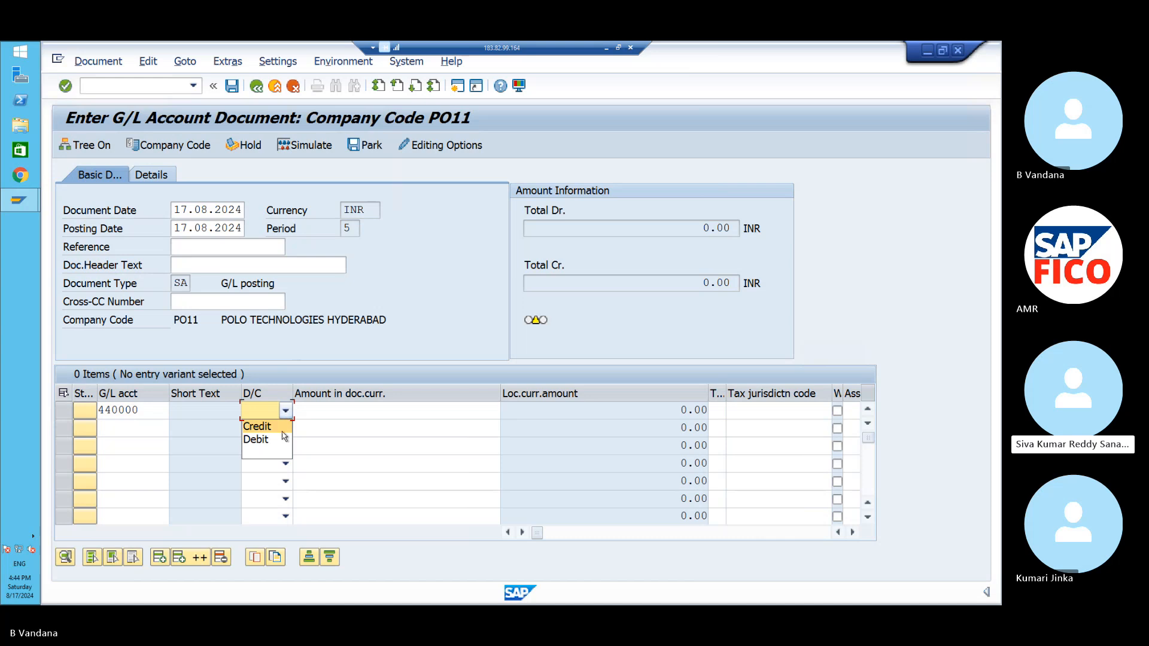
click(281, 442)
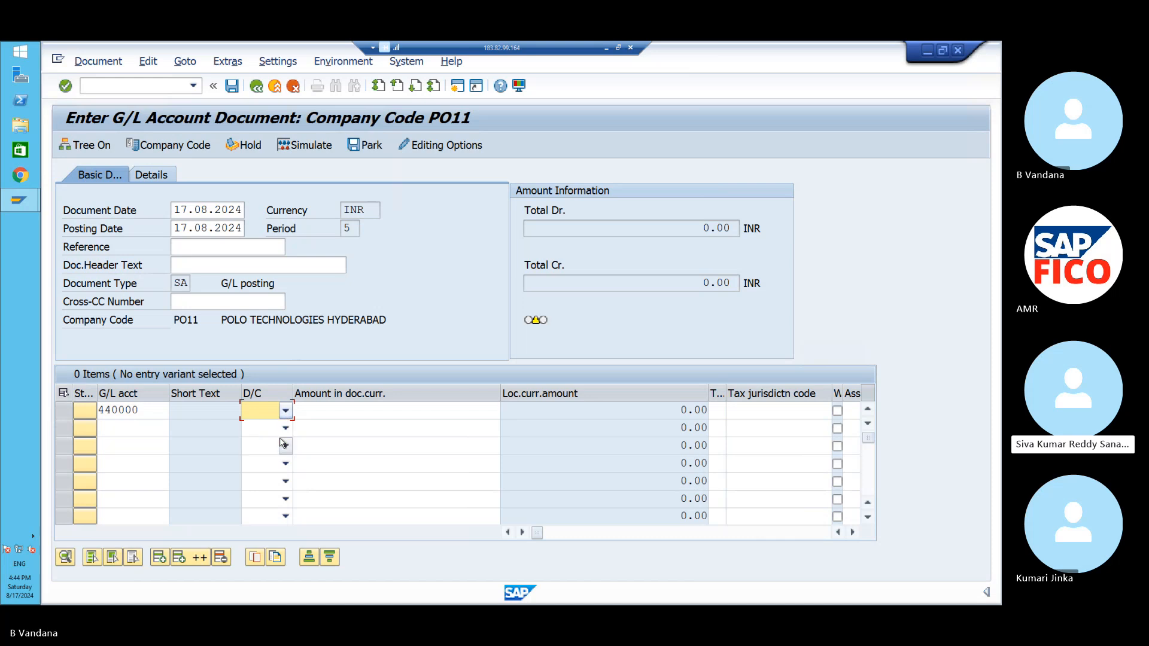
click(317, 413)
text(100000)
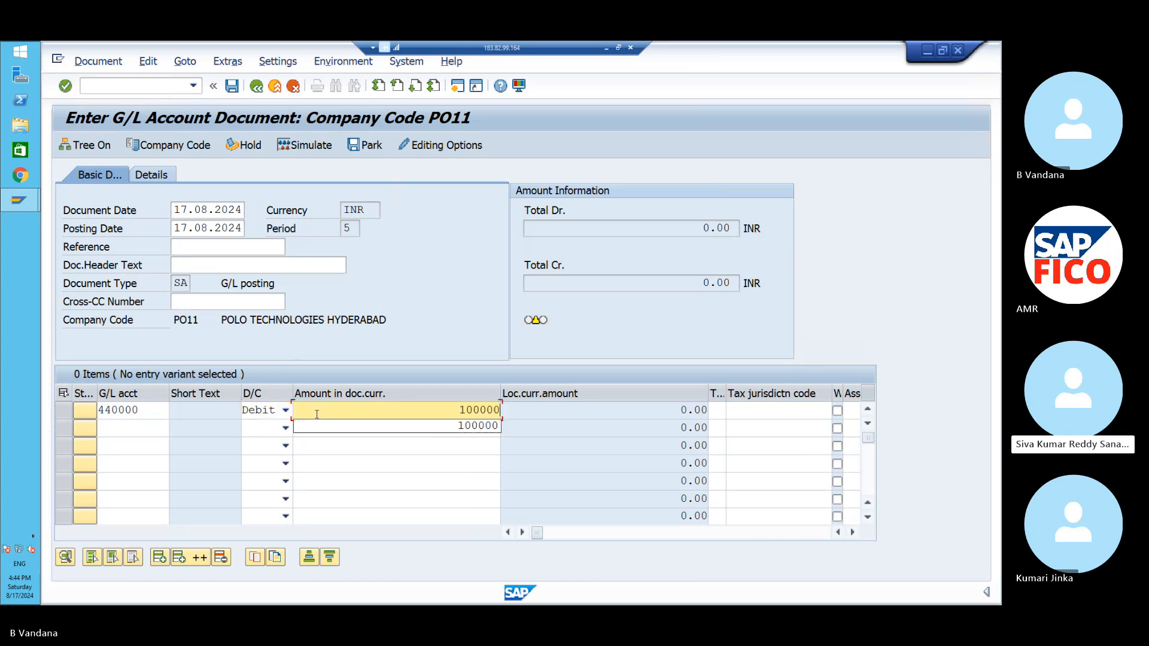
- Enter line two as a Credit to G/L account 160001 for 100000
click(156, 426)
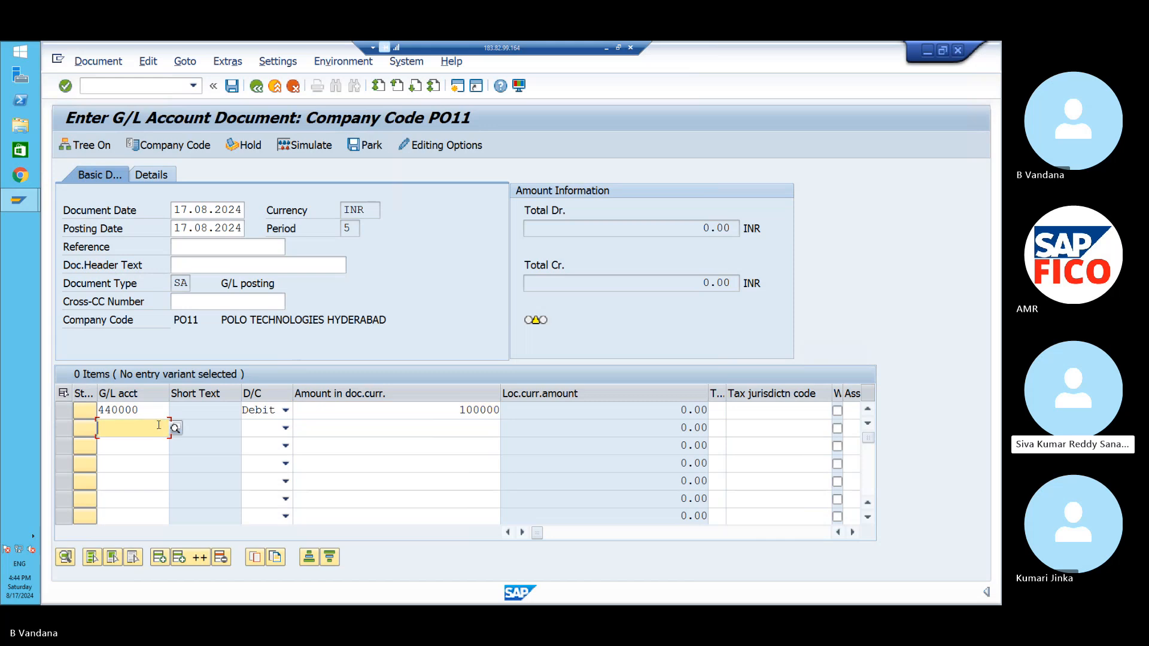
click(174, 428)
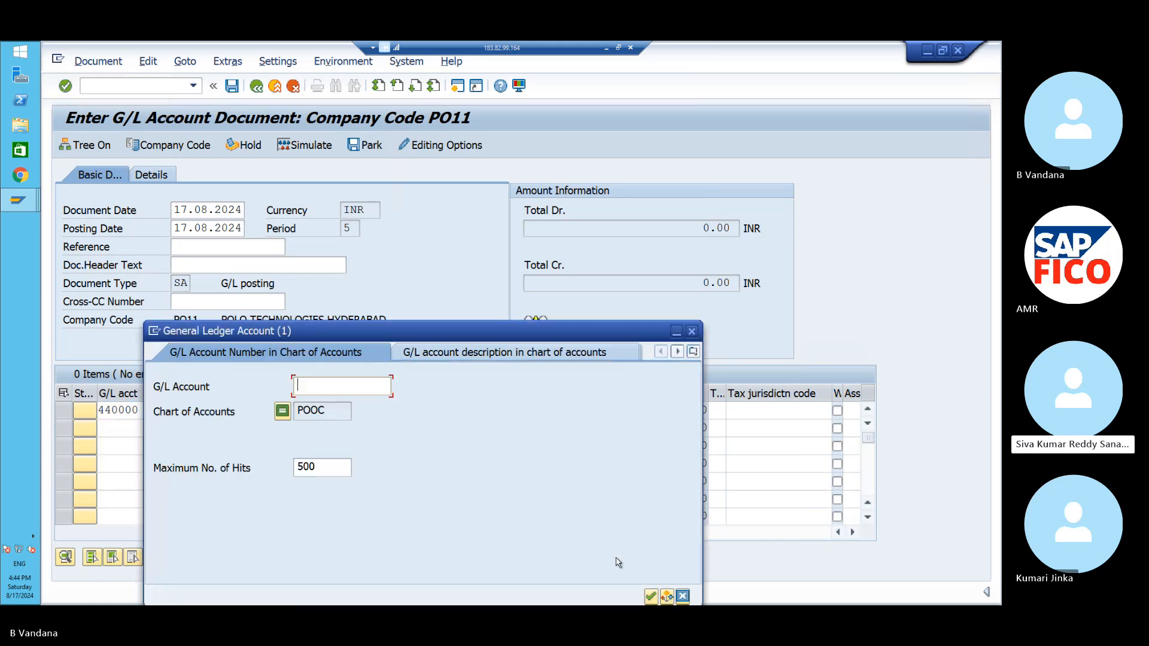
click(650, 597)
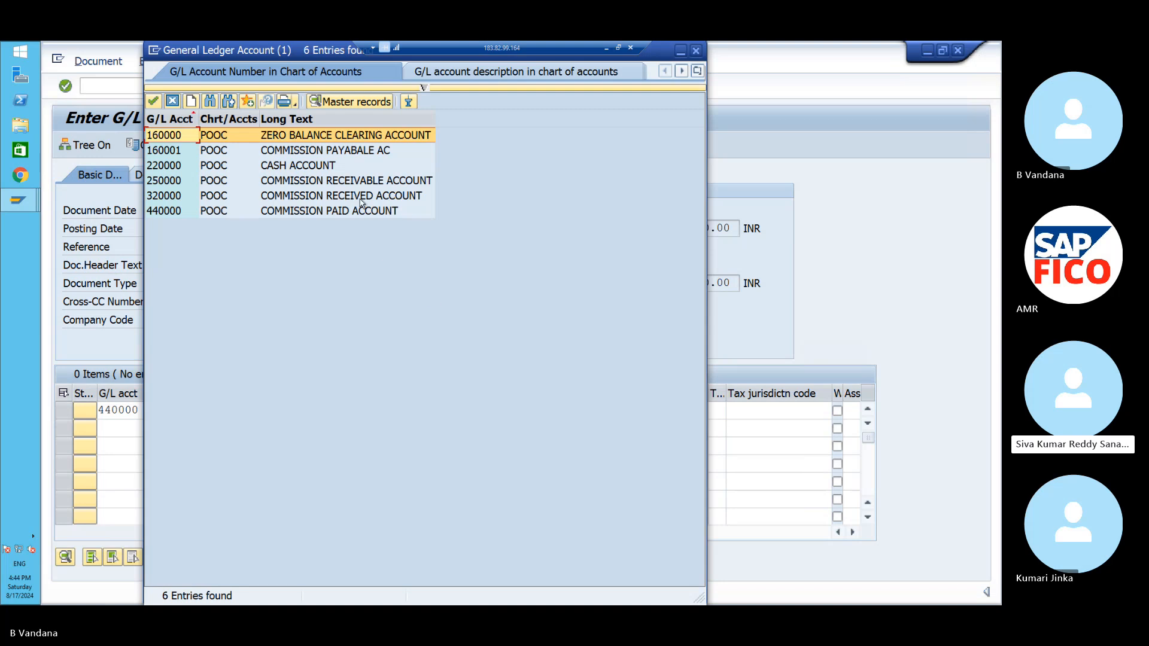
click(352, 154)
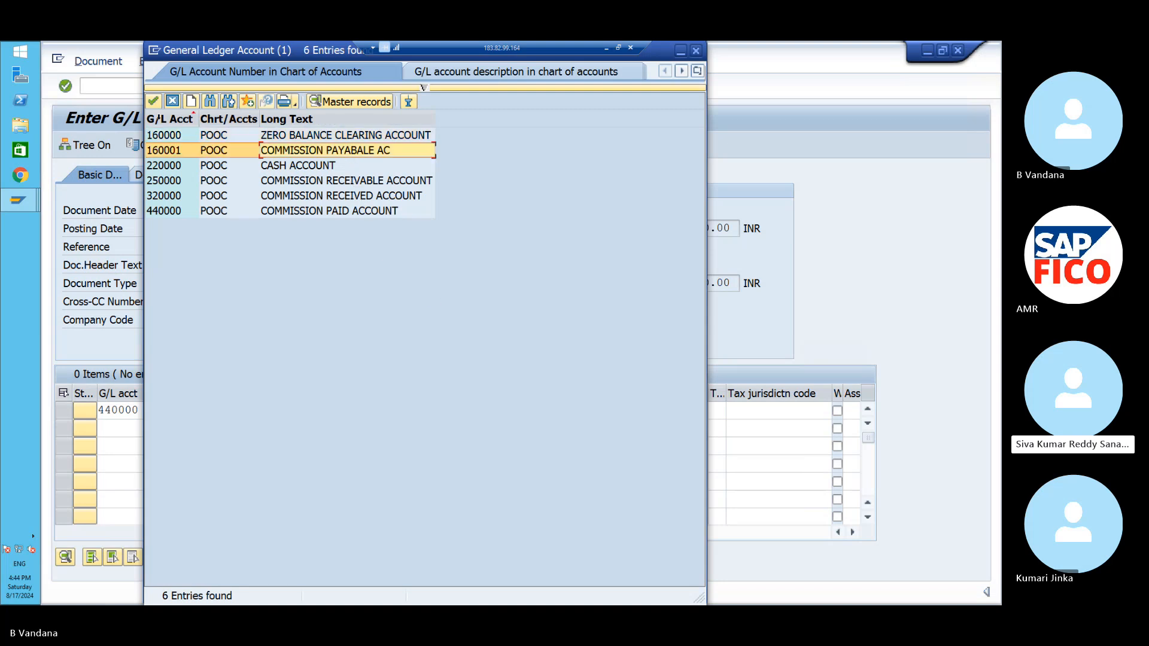
click(154, 103)
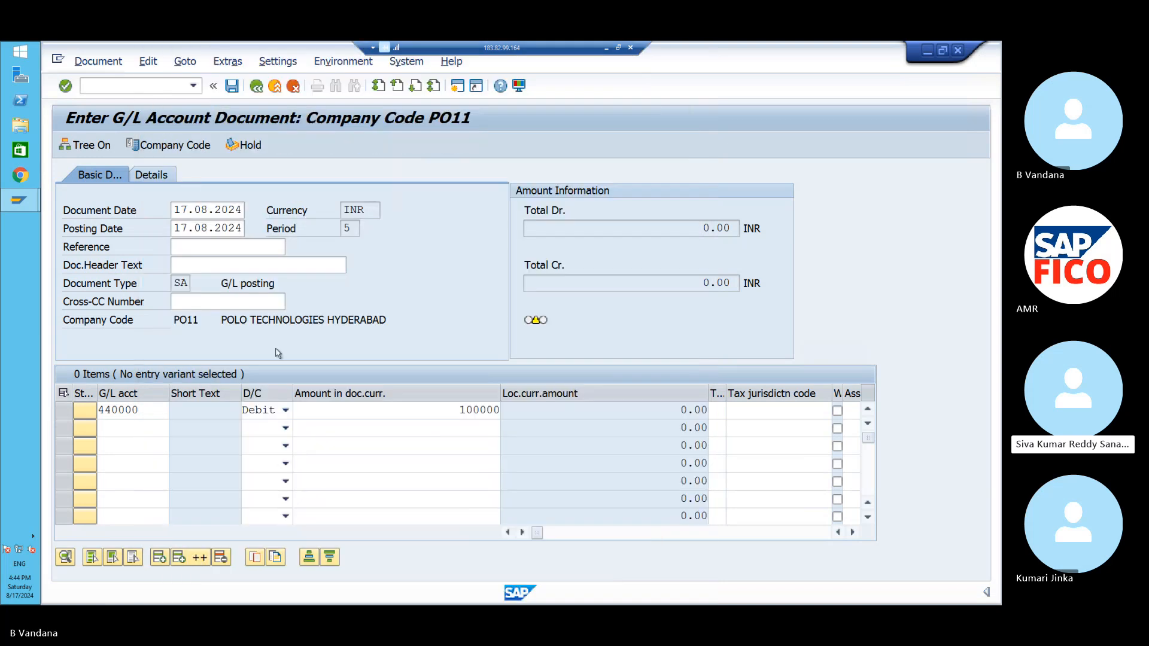
click(285, 428)
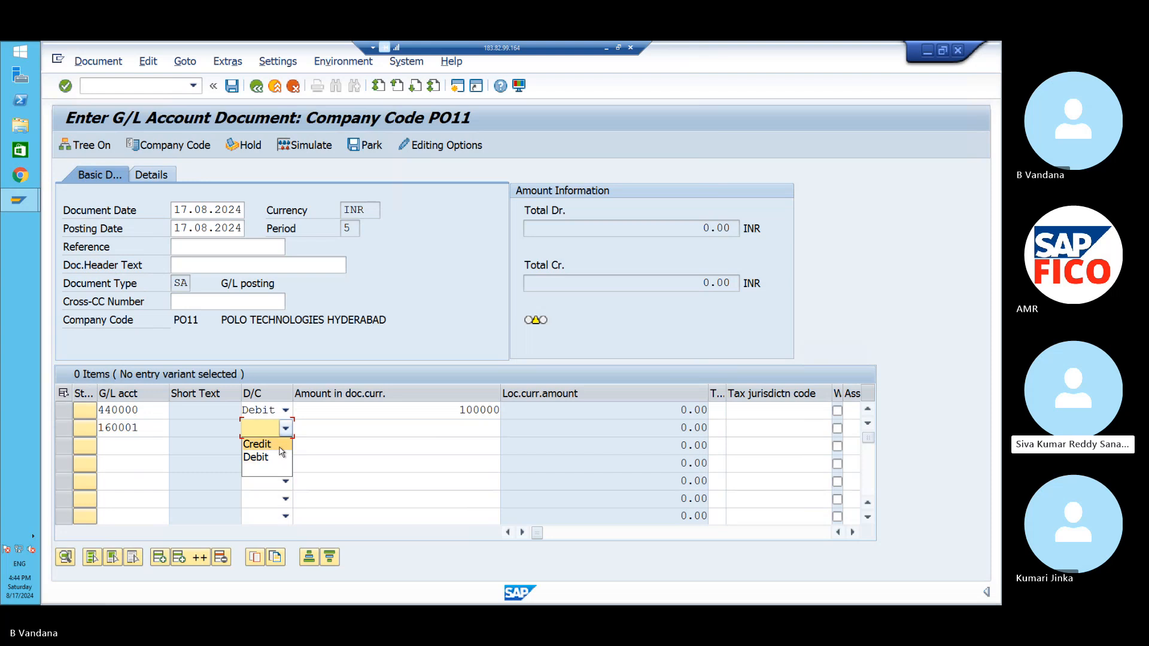
click(280, 446)
click(326, 428)
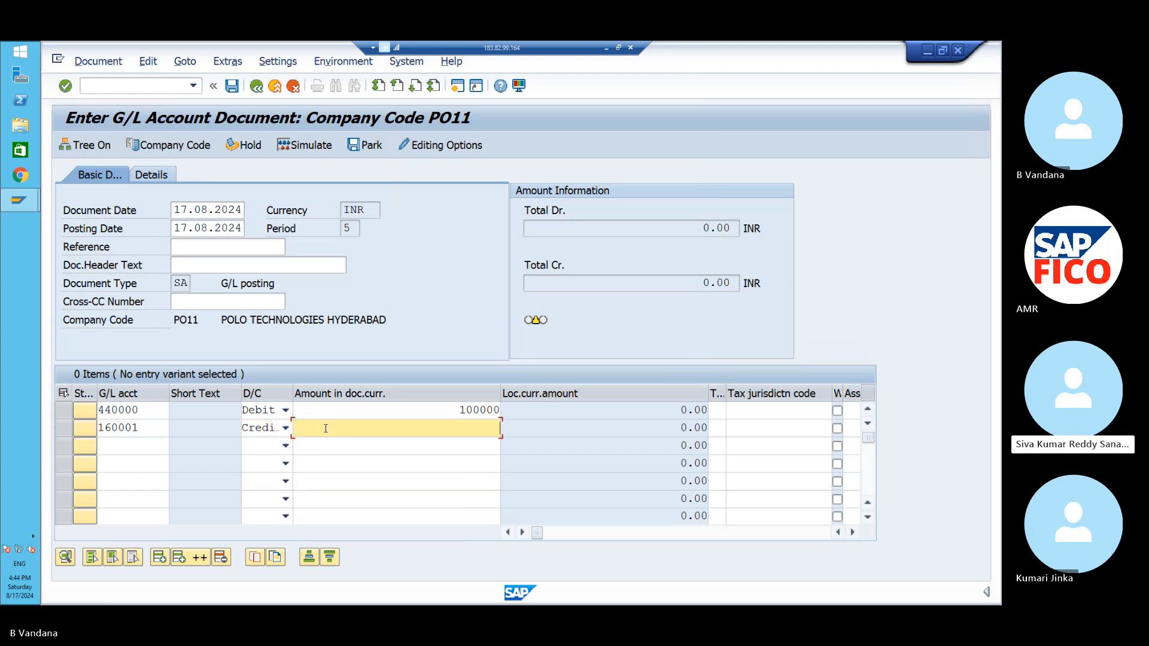
text(100000)
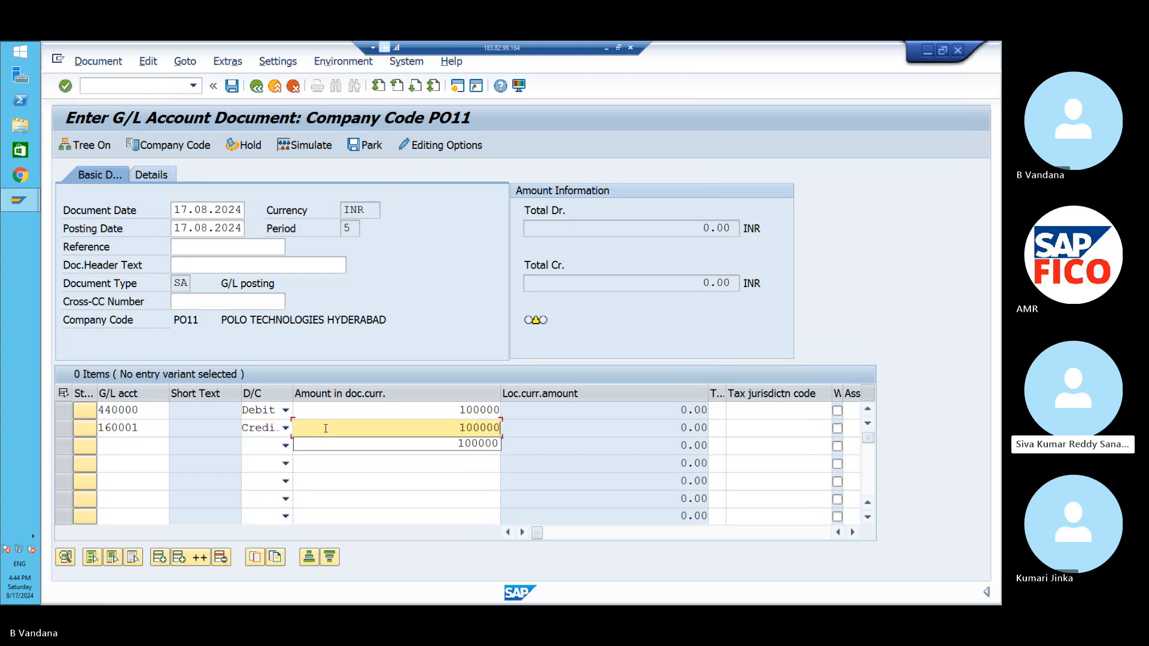
- Scroll the item table right and give line one the text TEST
click(522, 535)
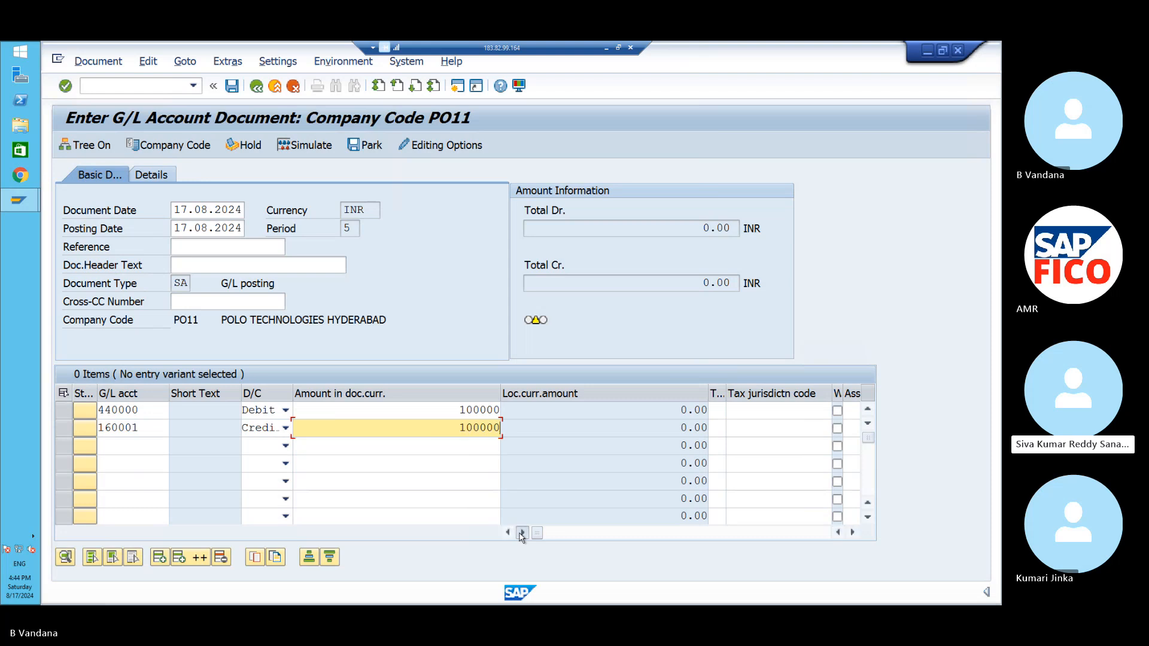
click(521, 533)
click(522, 534)
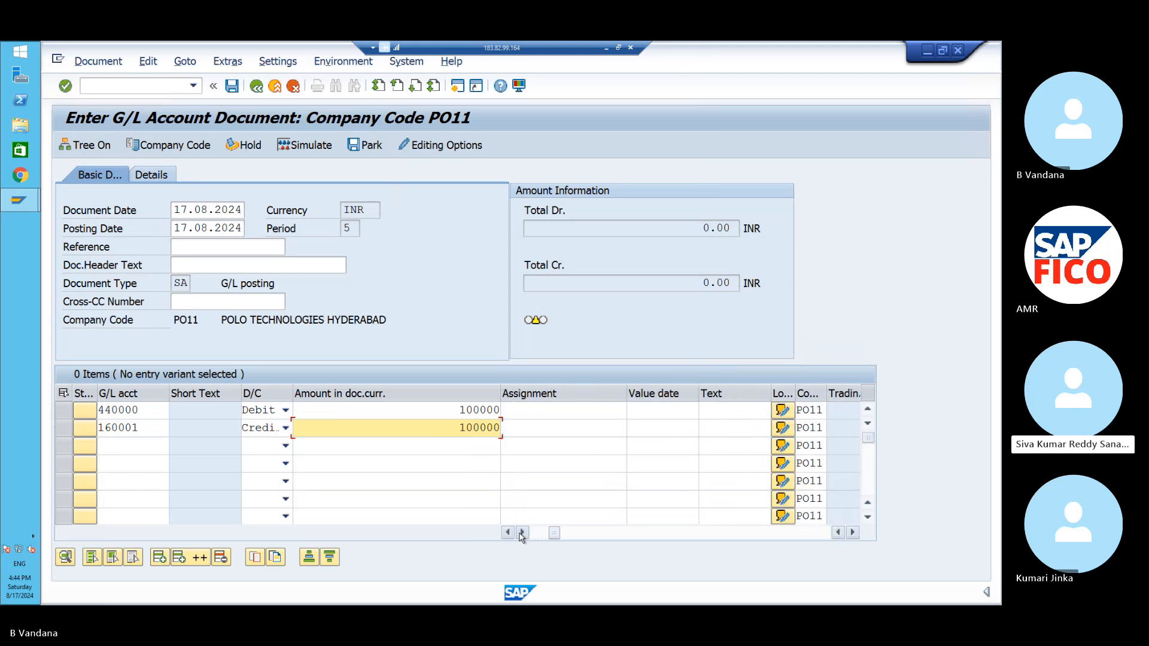
click(522, 533)
click(522, 533)
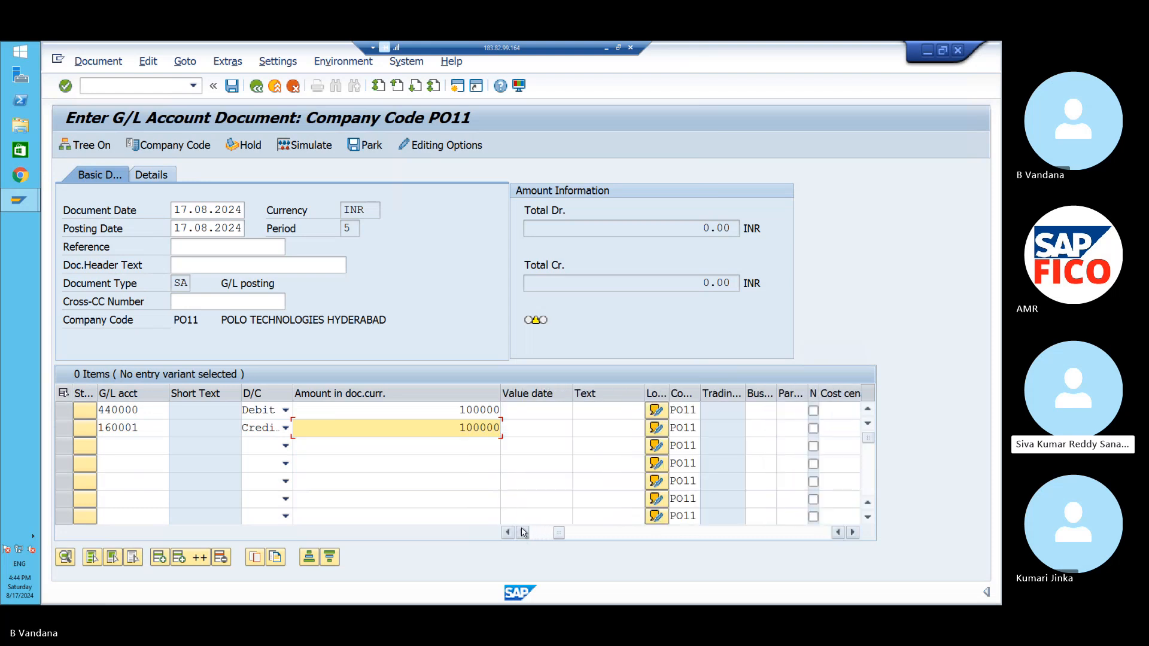
click(522, 533)
click(538, 418)
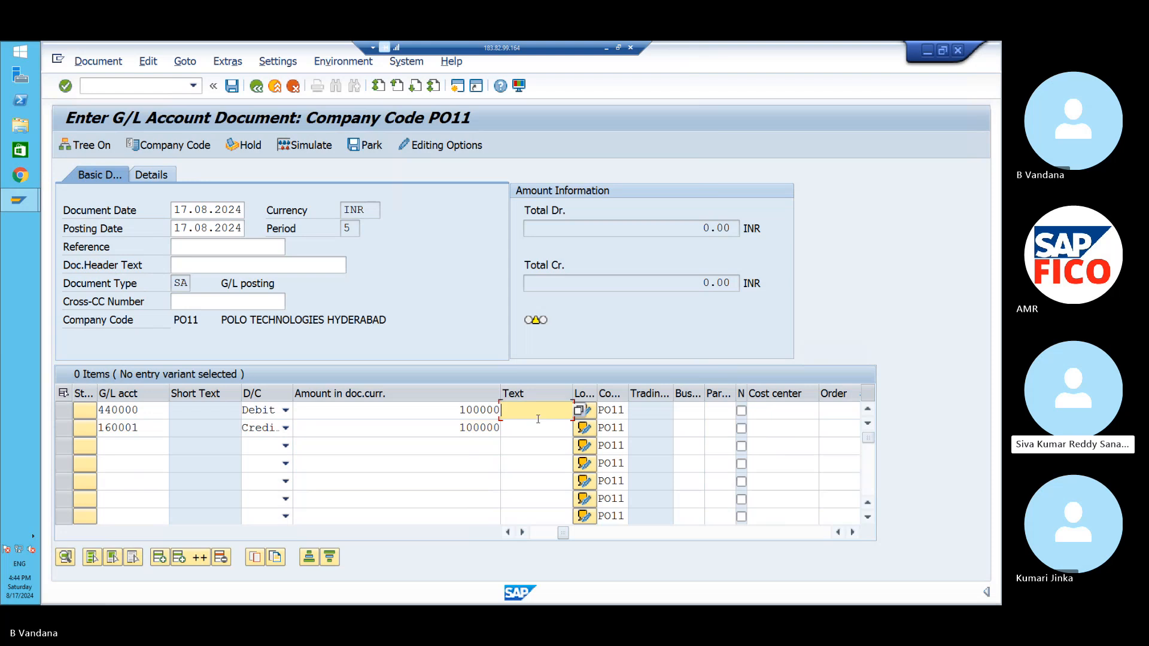
text(test)
click(533, 427)
- Set line one's business area to POHB and cost center to POFC, then validate the items
key(Caps_Lock)
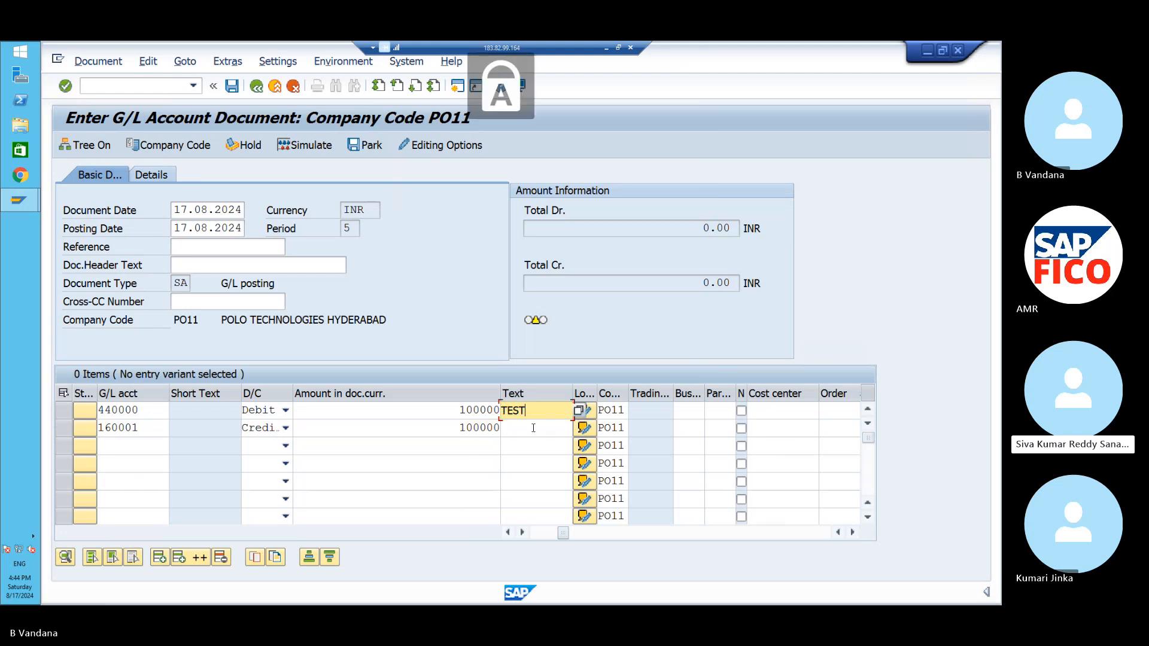
click(694, 412)
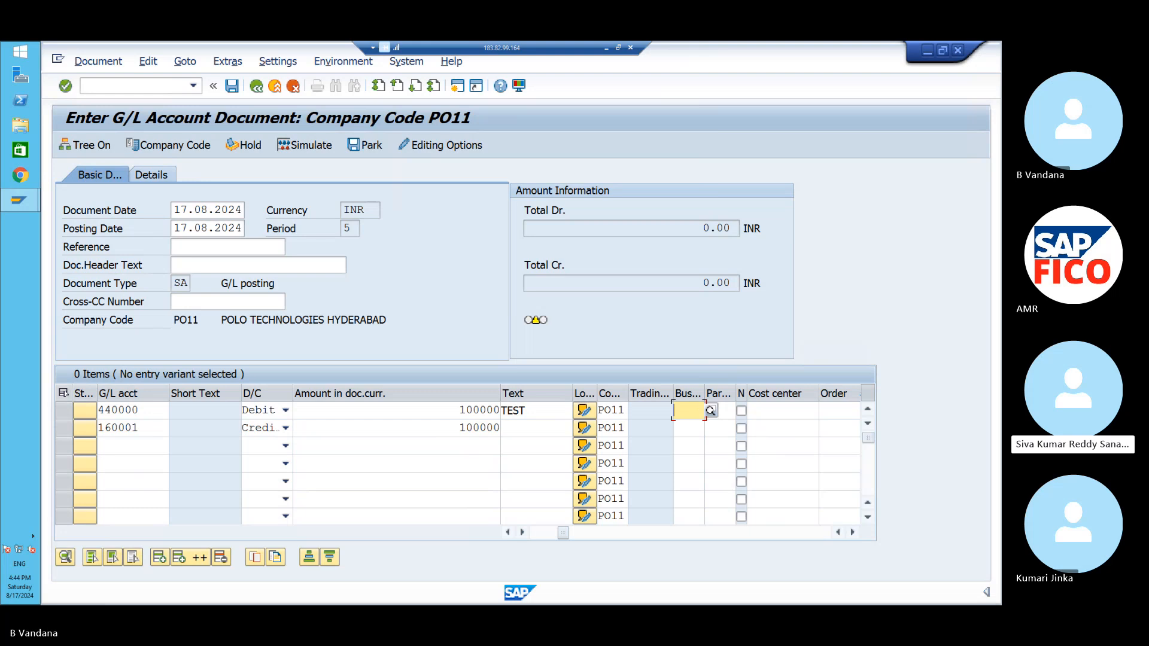
text(POHB)
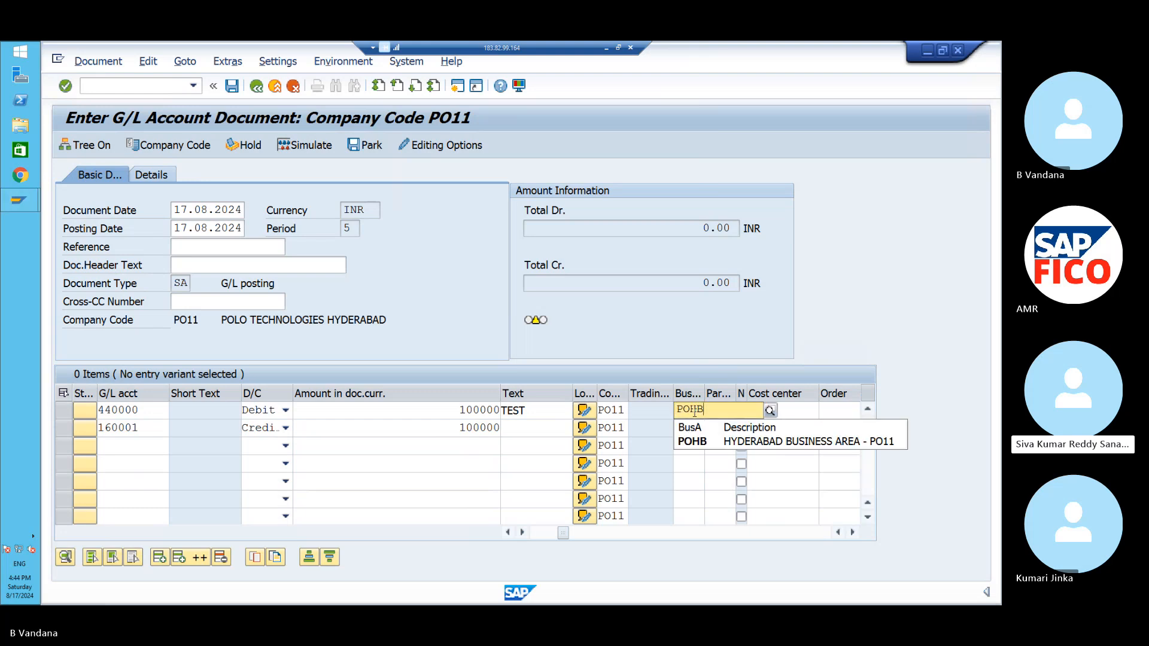
click(694, 441)
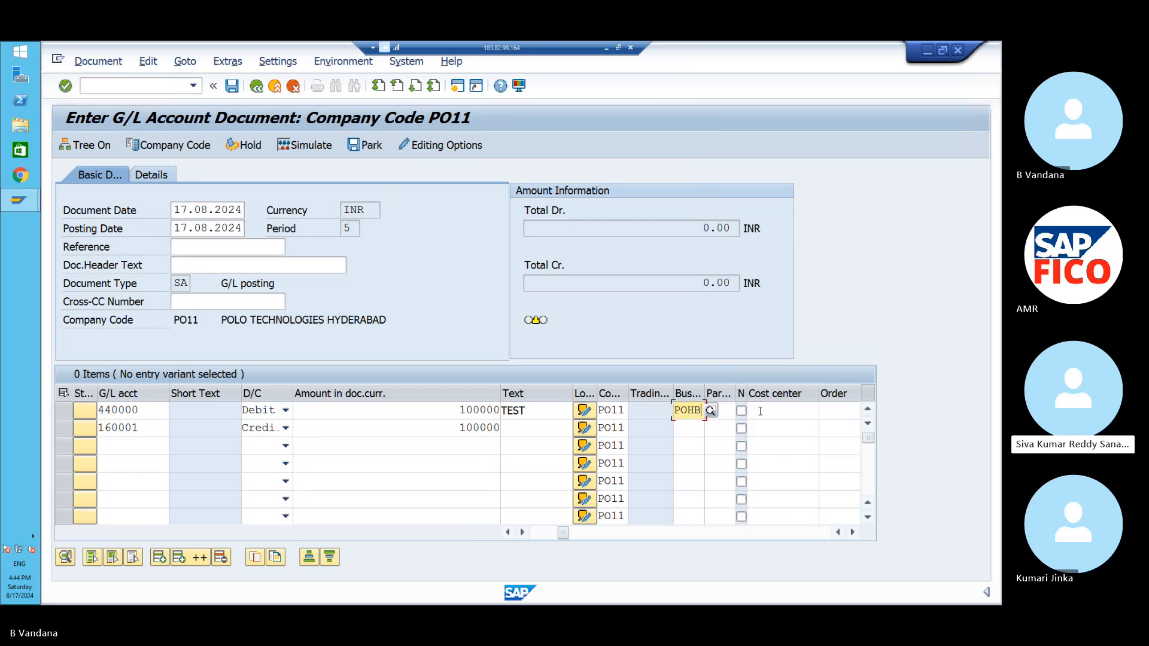
click(760, 412)
text(POFC)
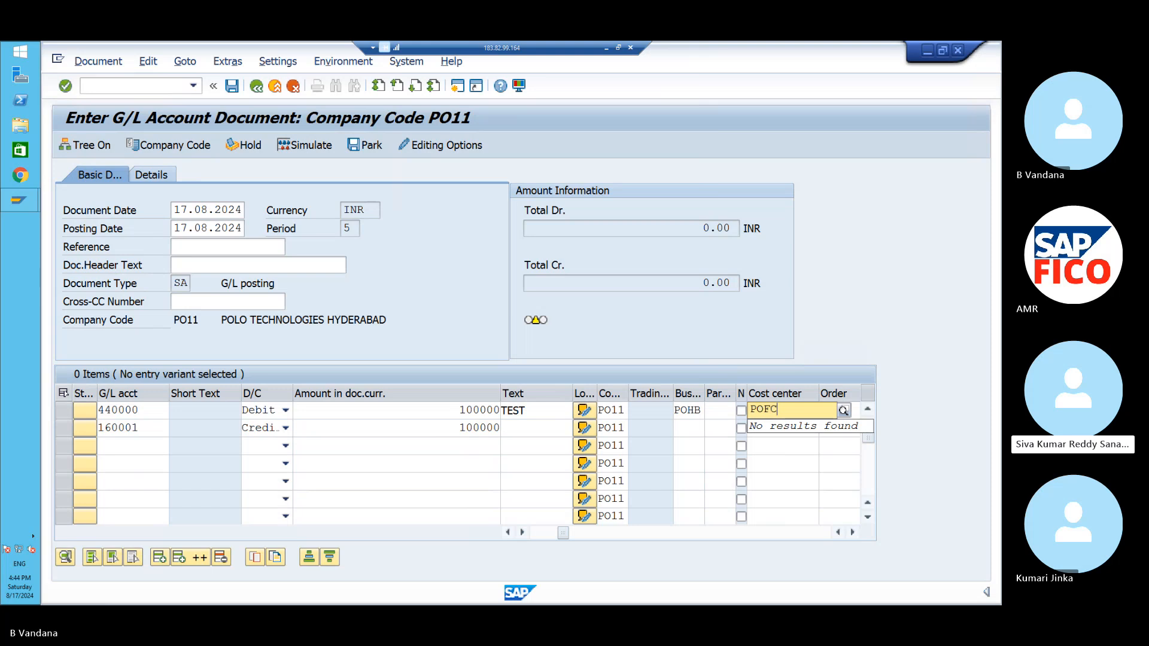
key(Return)
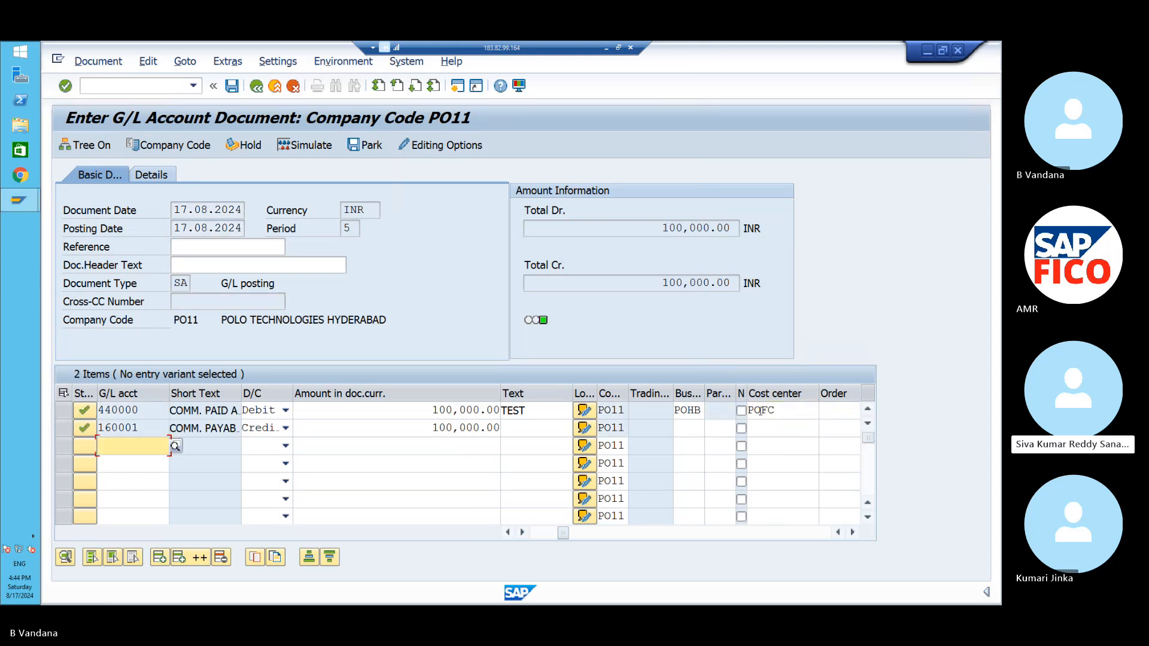
- Simulate and try posting the document, then open a new session after the ledger Customizing error
click(310, 150)
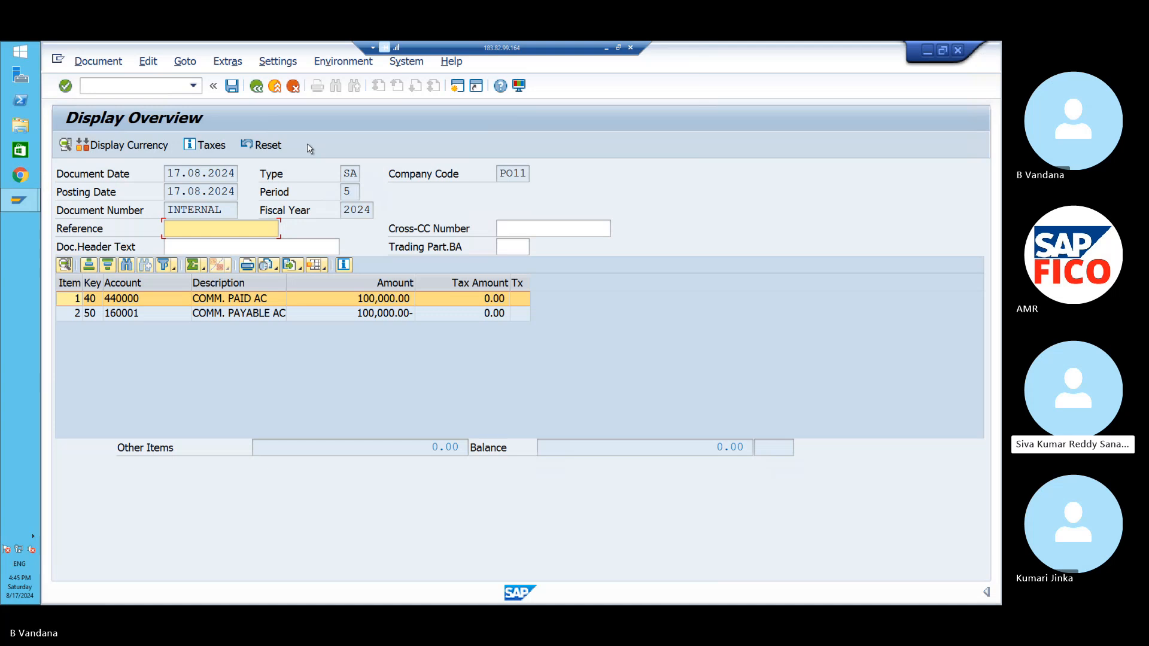
click(233, 87)
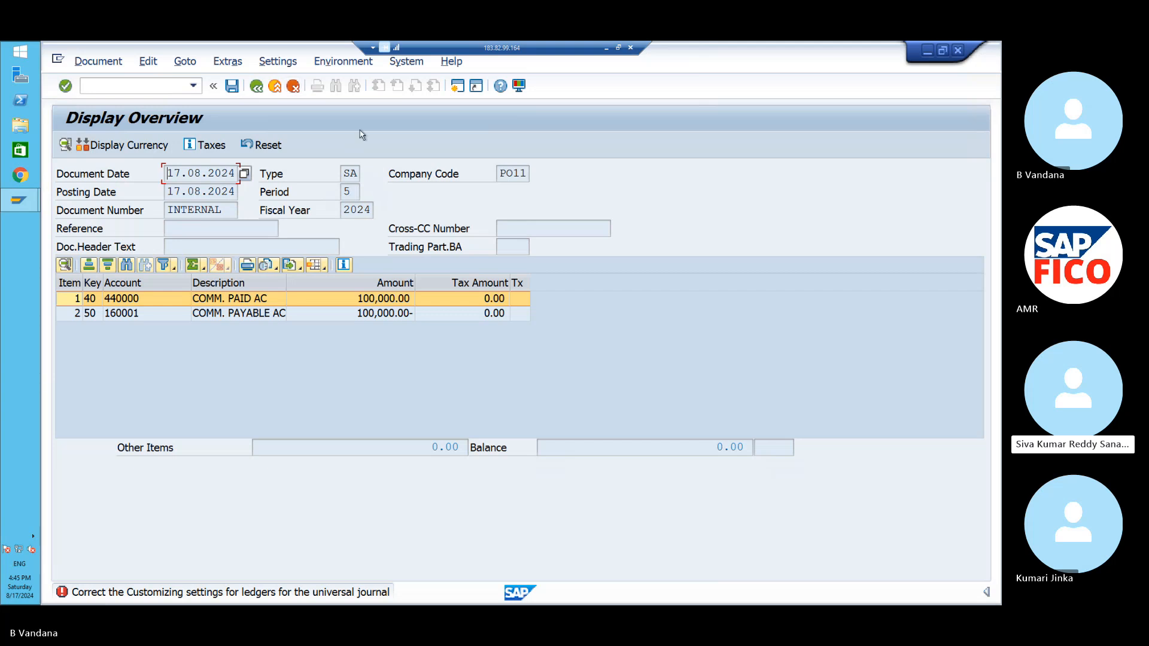
click(457, 87)
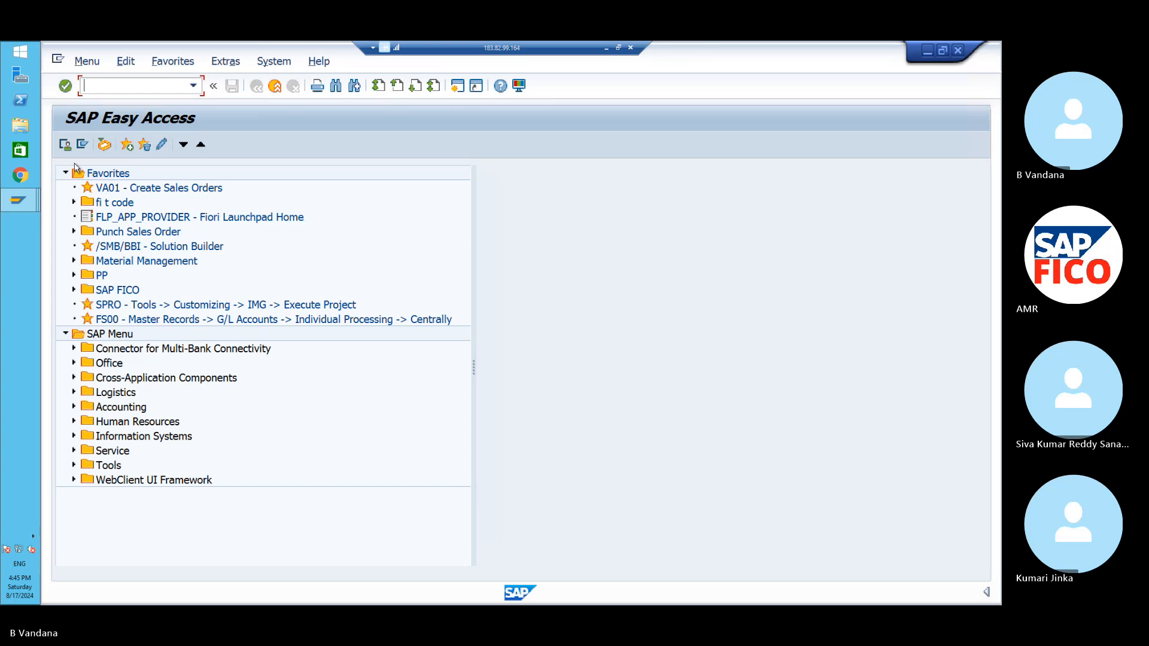
- Open the SAP Reference IMG with transaction /NSPRO
mouse_move(20, 206)
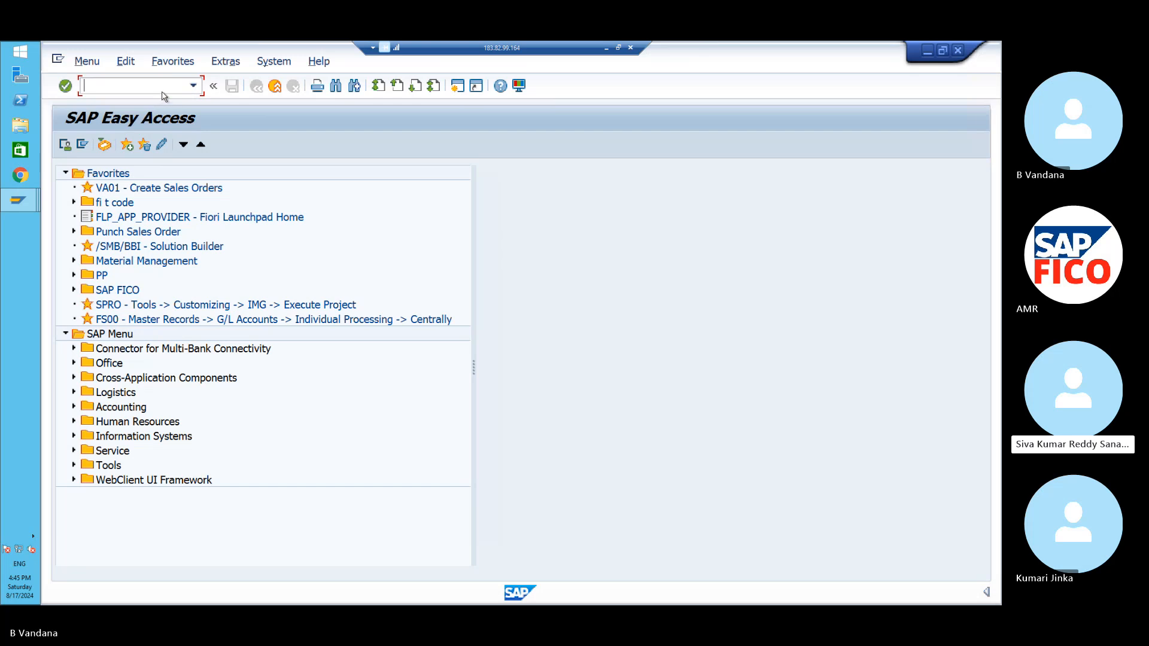
text(/NSPRO)
key(Return)
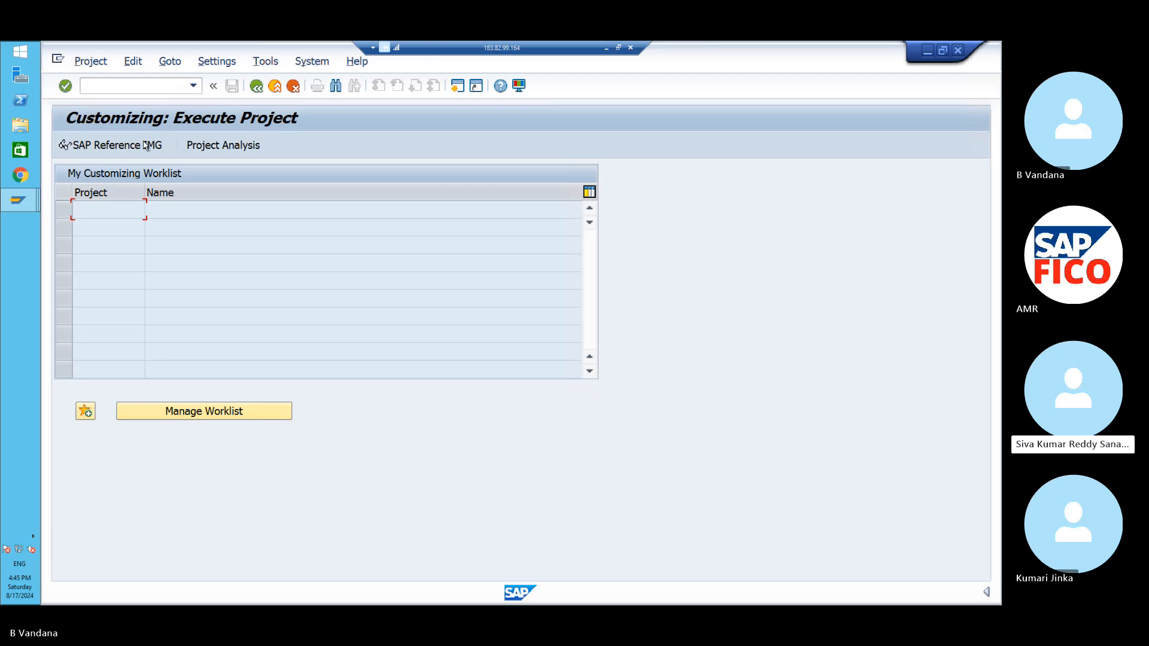
click(117, 147)
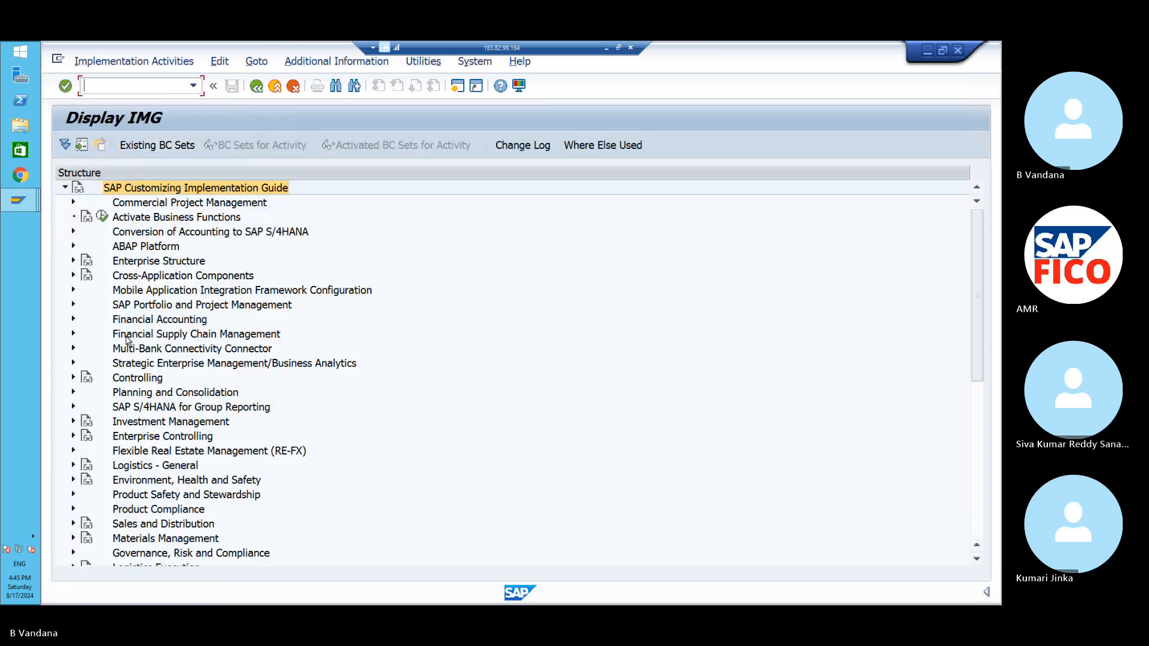
- Expand Financial Accounting > Global Settings > Ledgers > Ledger and run Define Settings for Ledgers and Currency Types
click(74, 320)
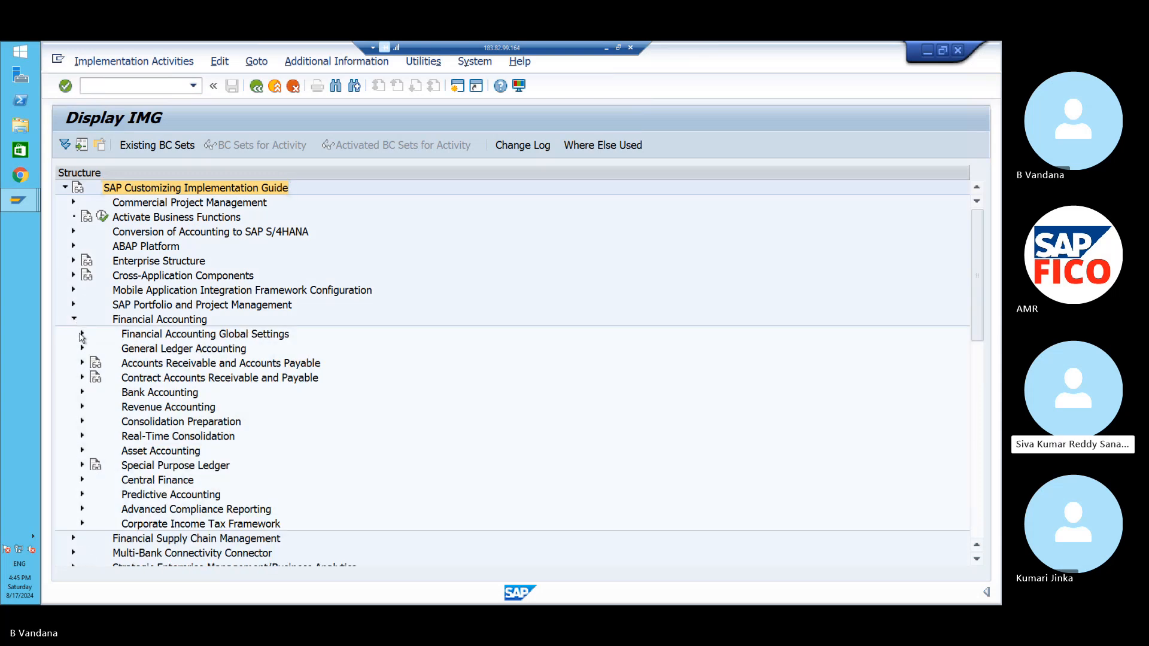
click(82, 335)
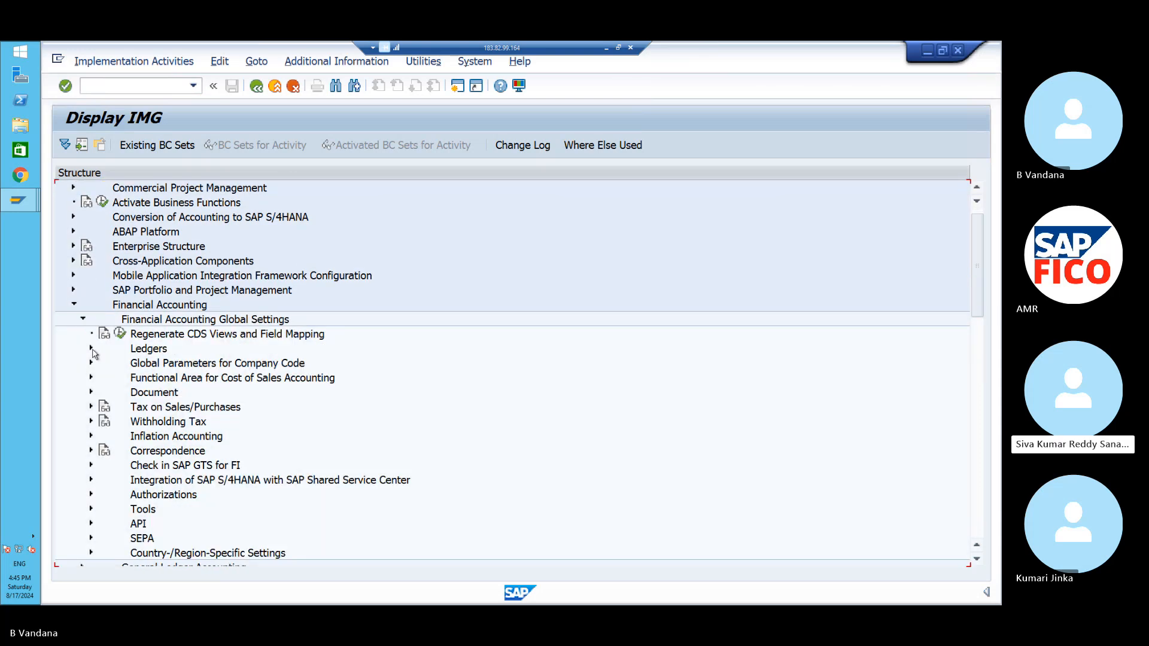
click(91, 348)
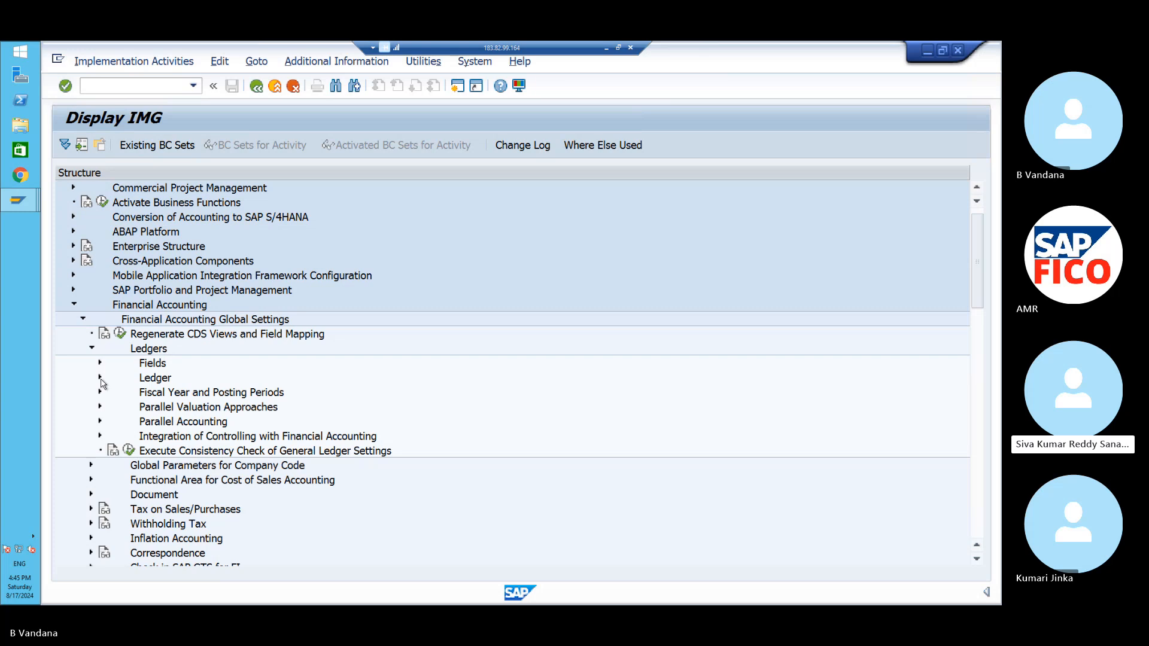
click(101, 378)
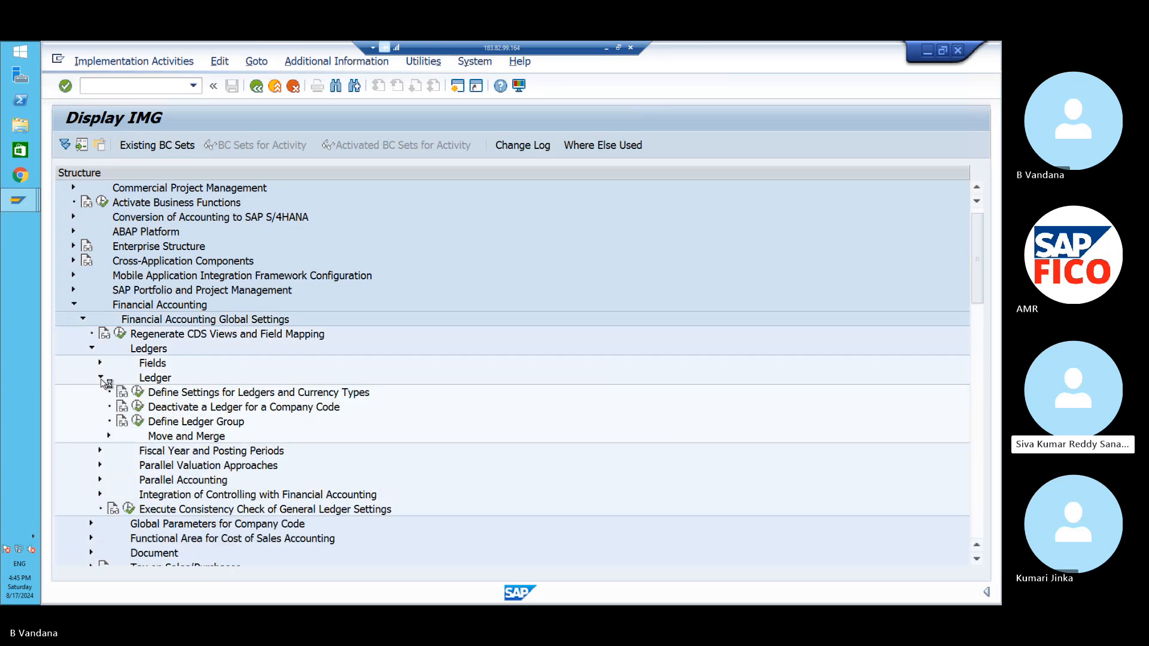
click(138, 391)
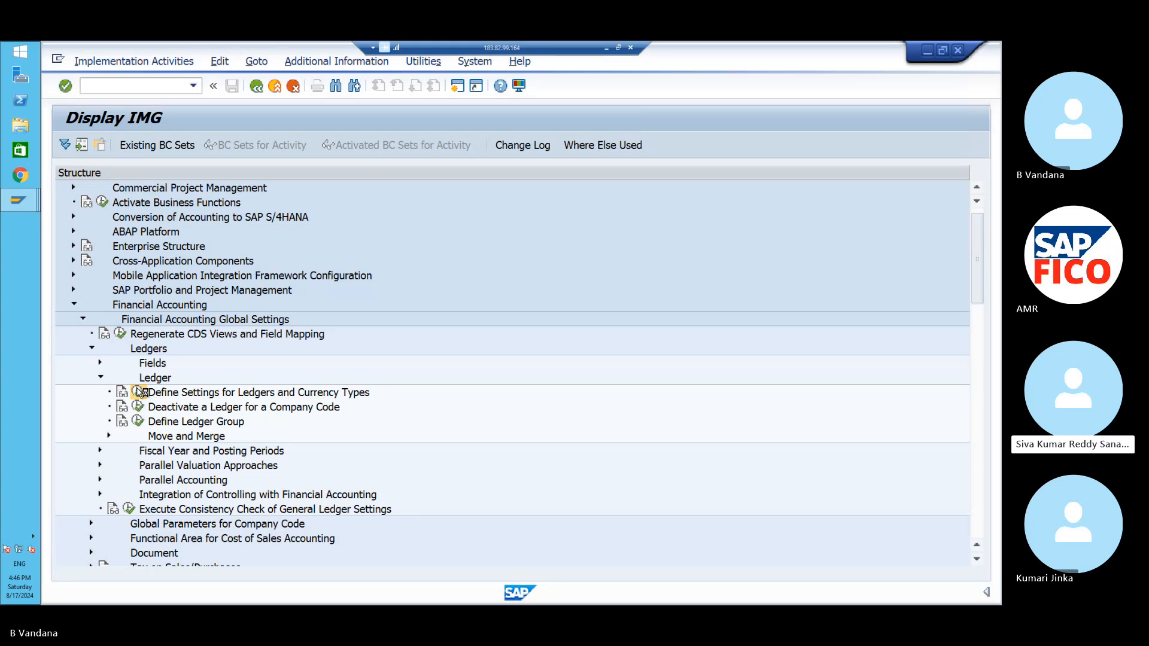
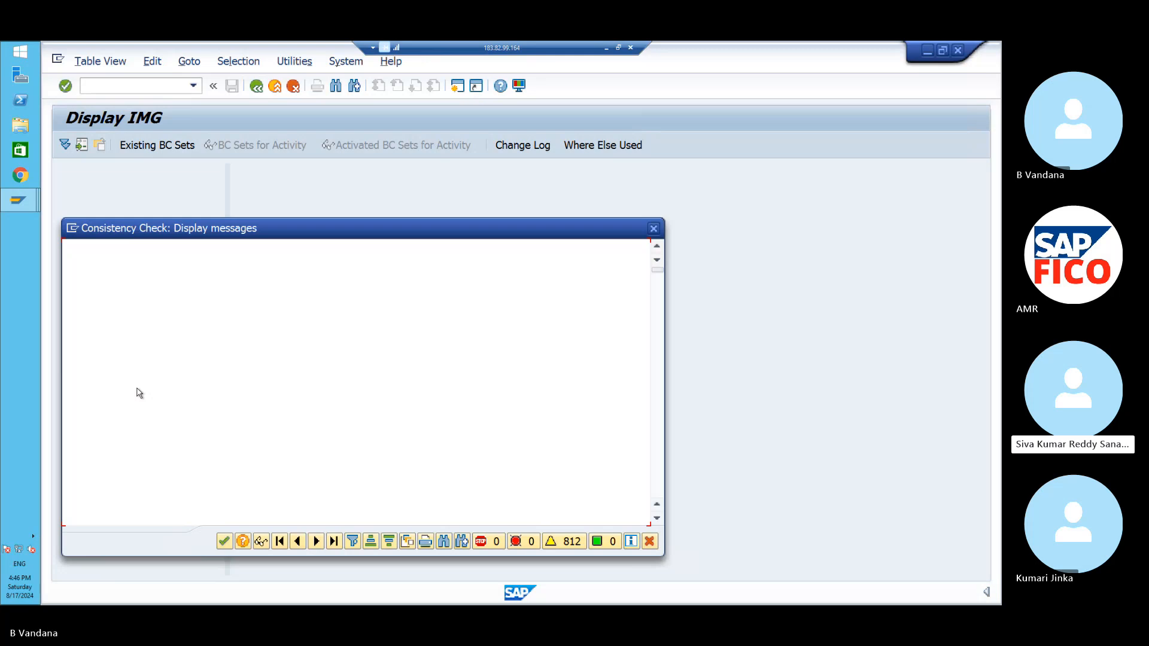
- Dismiss the consistency check messages and select leading ledger 0L in the Ledger overview
click(220, 541)
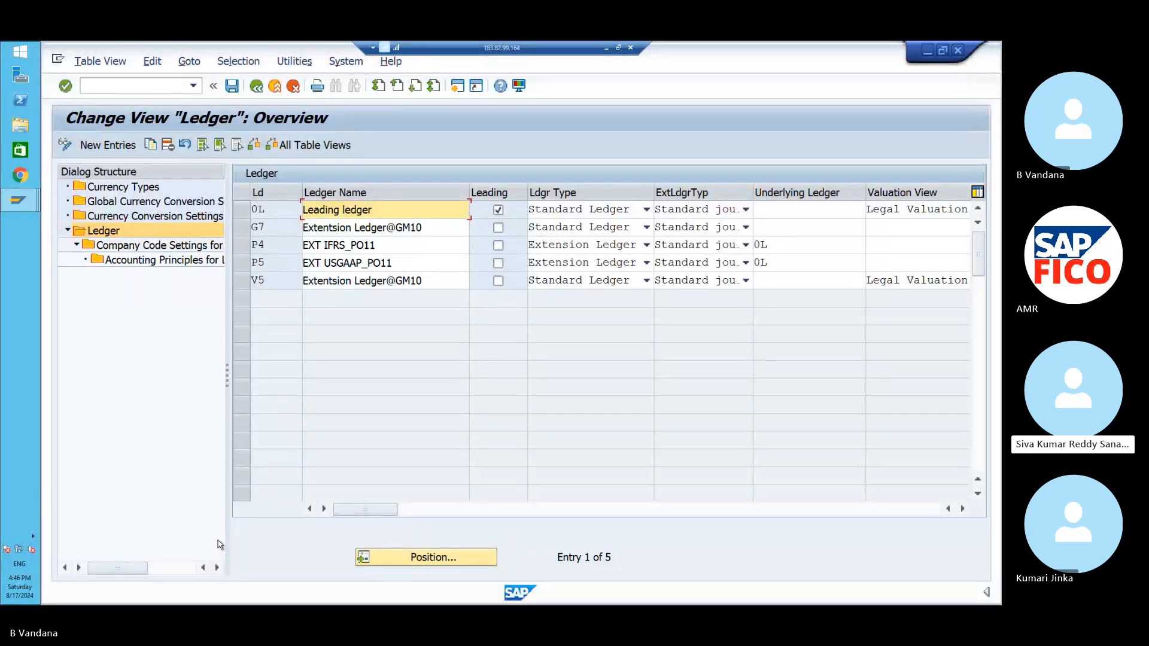
click(244, 215)
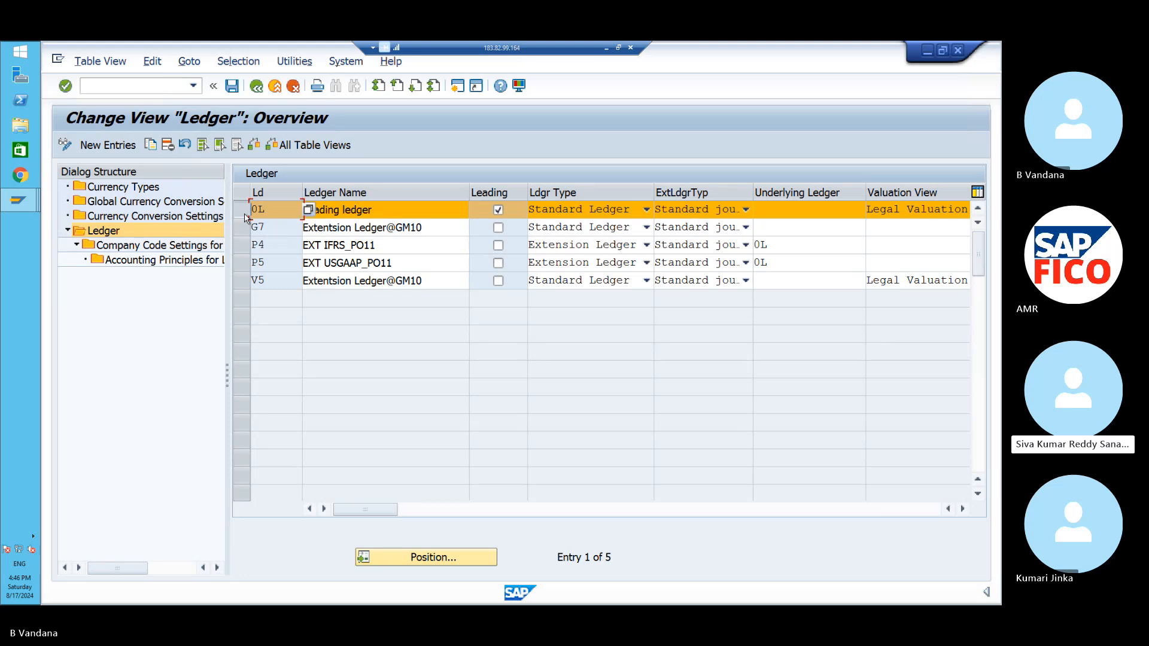
- Open Currency Conversion Settings and add a new entry for company code PO11
double_click(193, 217)
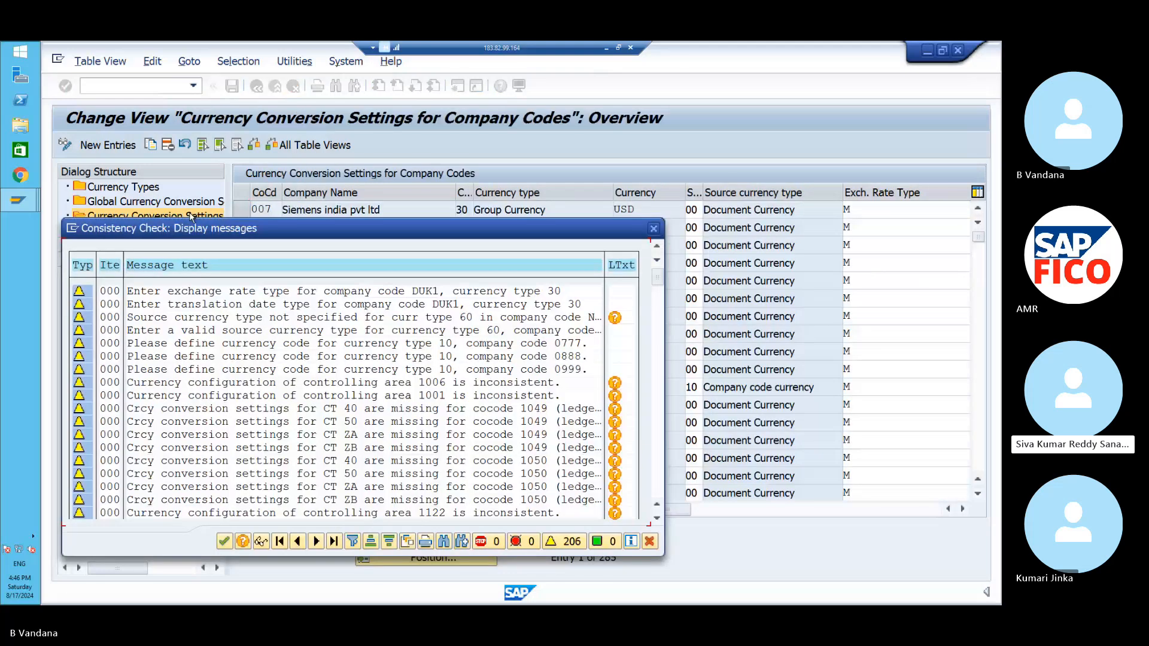
click(225, 541)
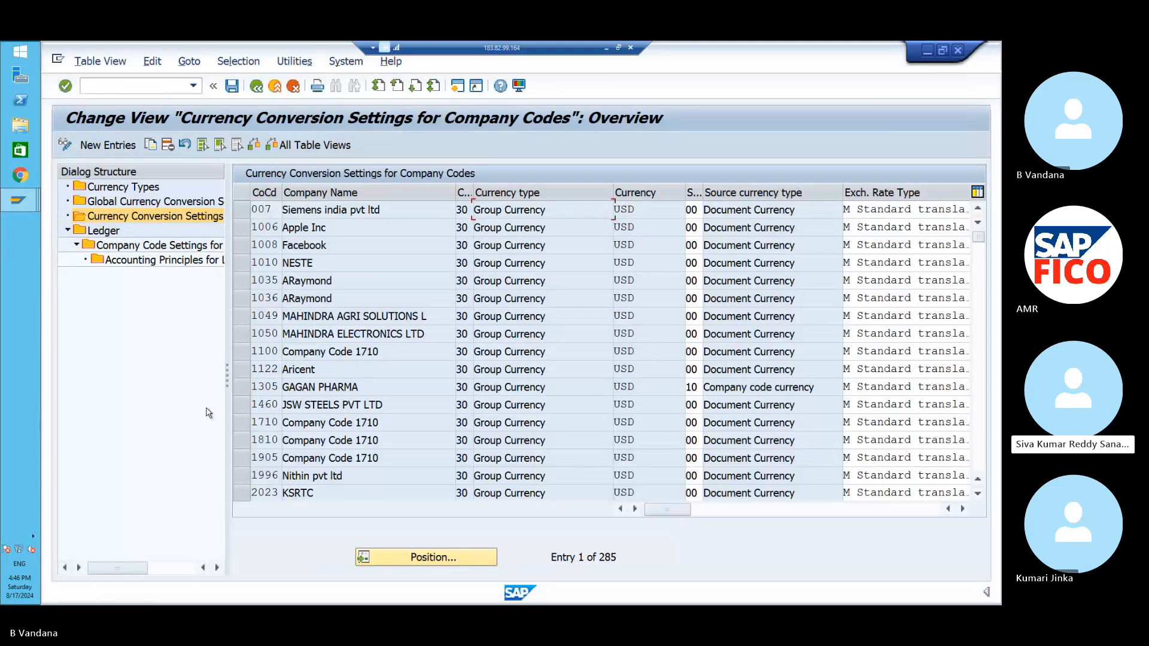
click(108, 145)
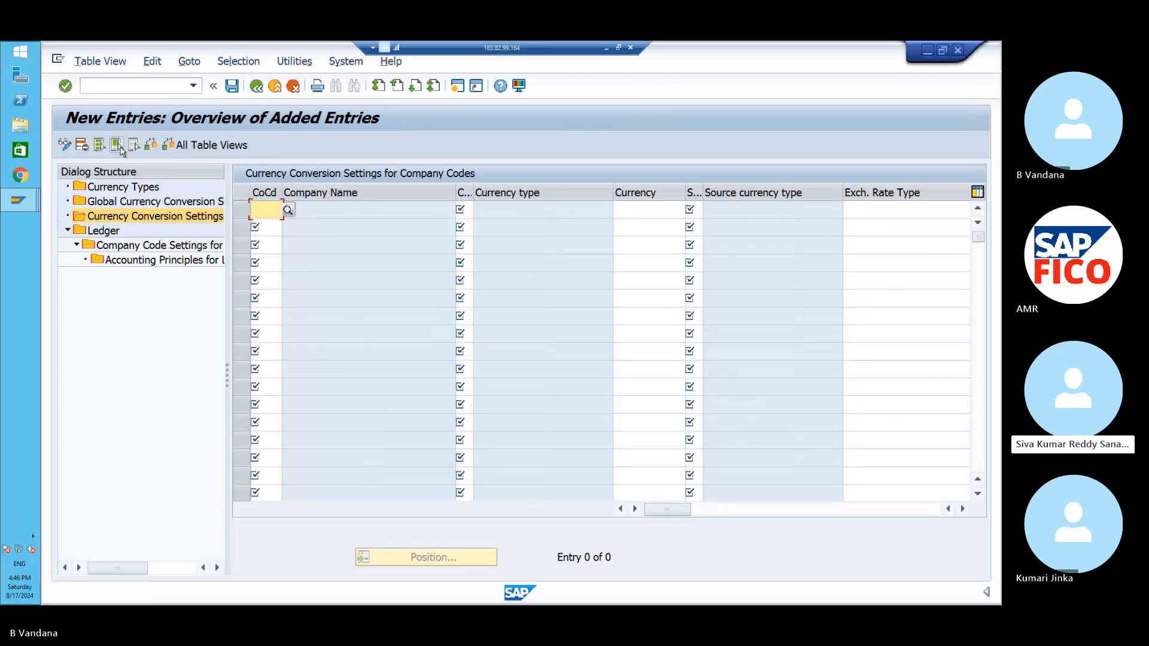
text(PO)
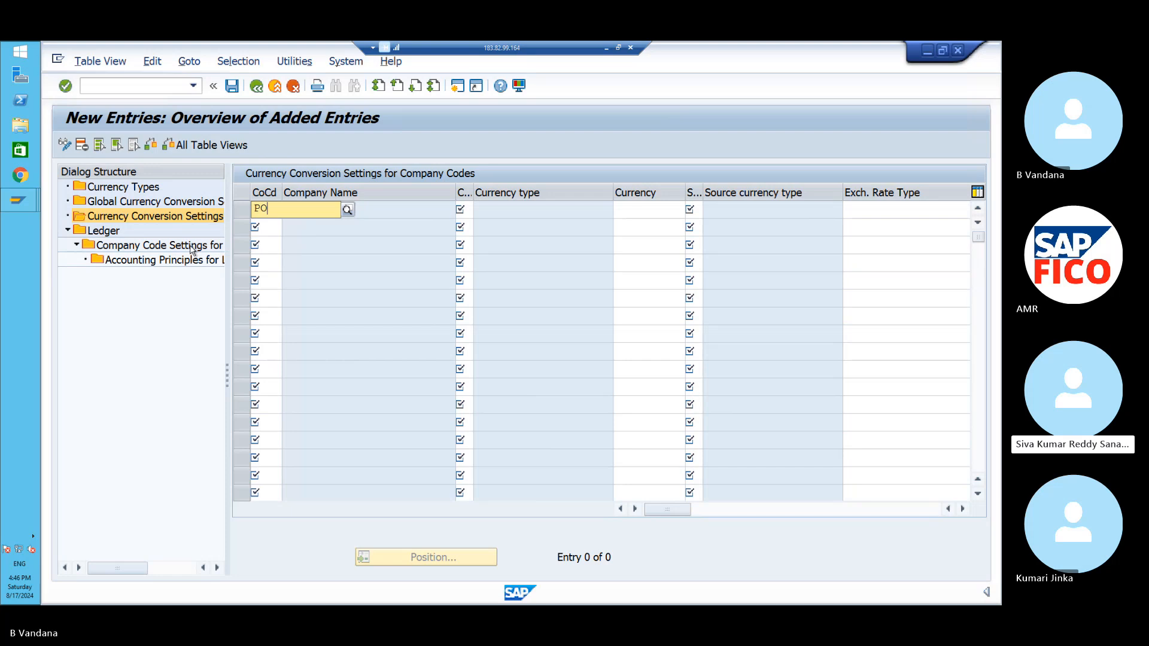
text(11)
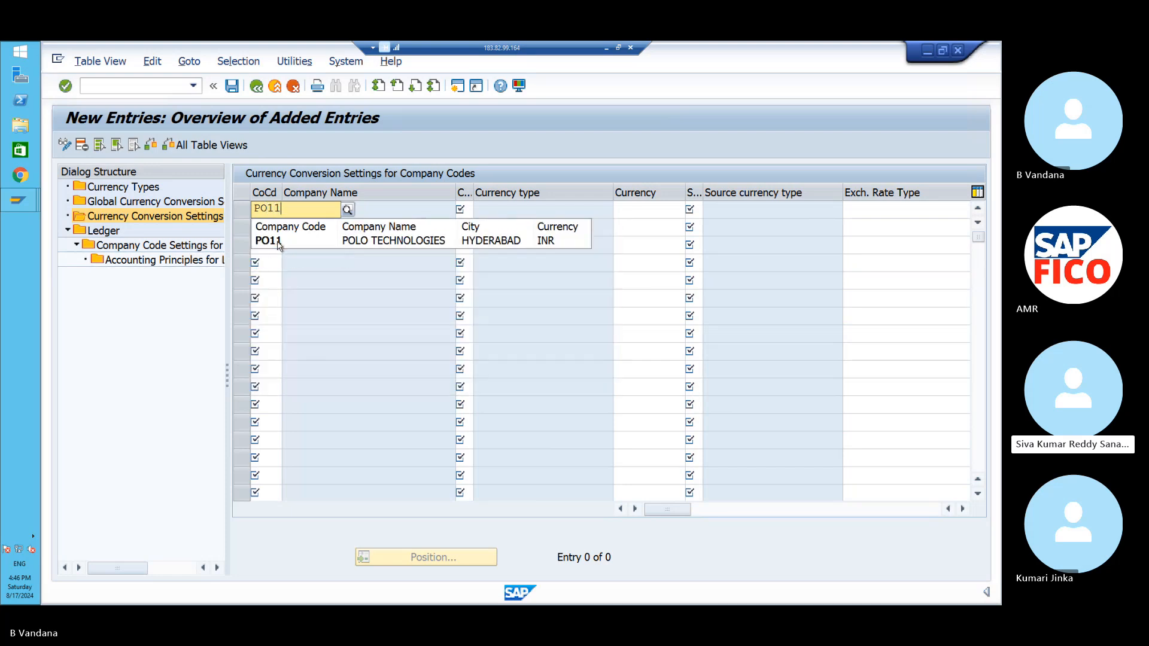
click(277, 242)
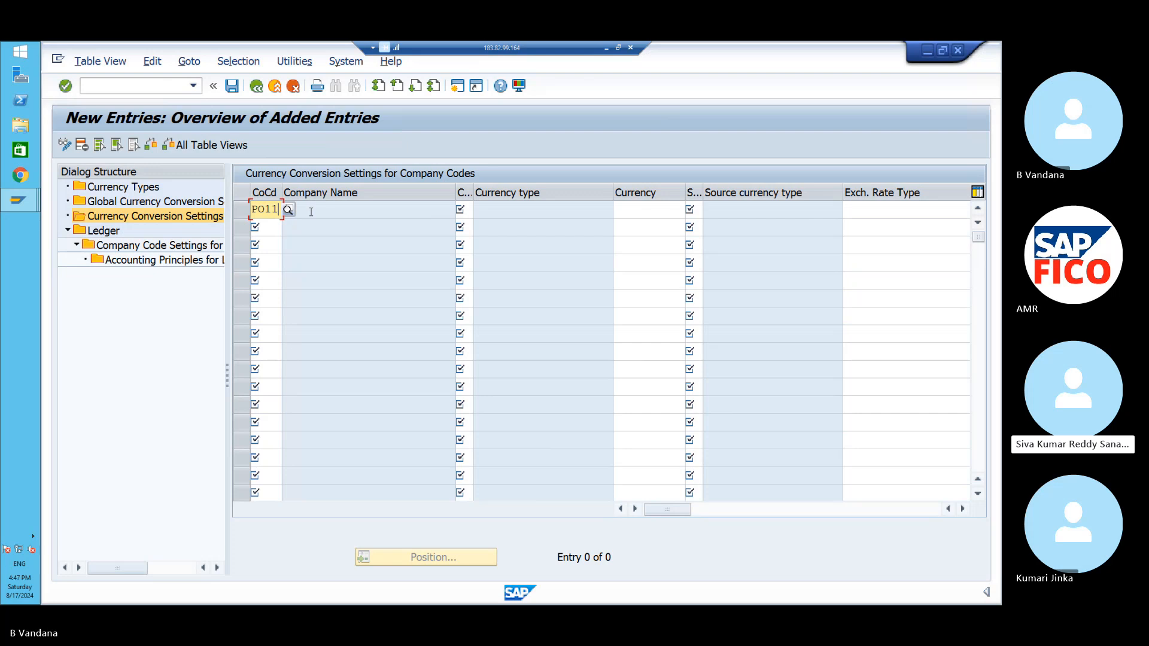
- Set the PO11 entry's currency type to 00 Document Currency
click(470, 210)
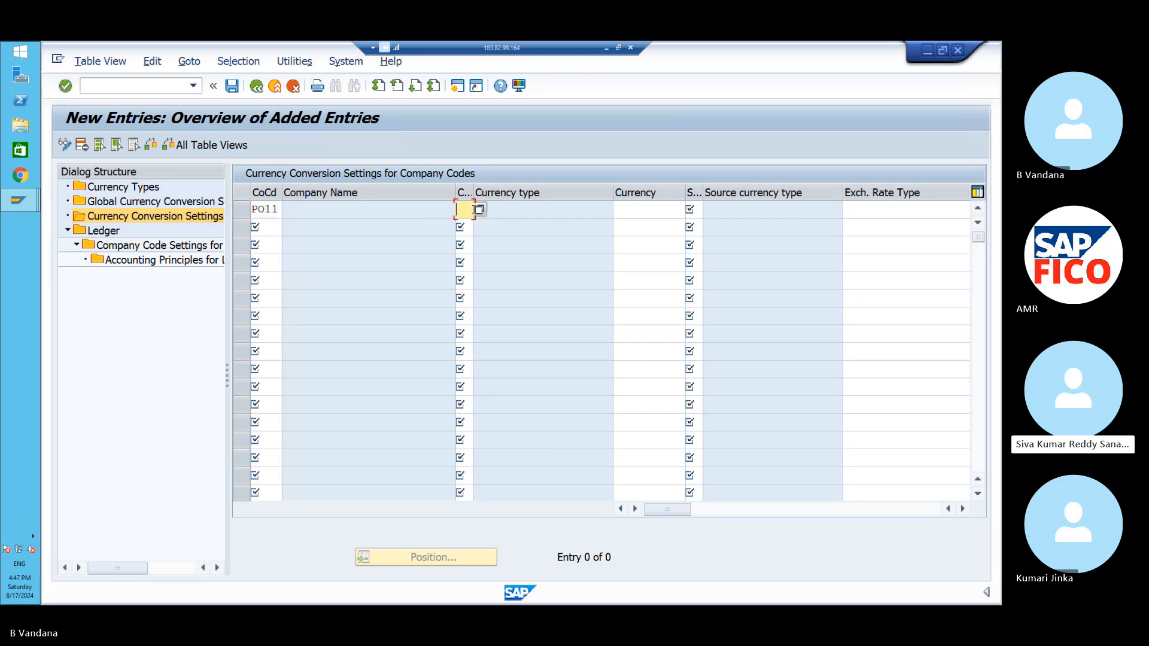
click(479, 209)
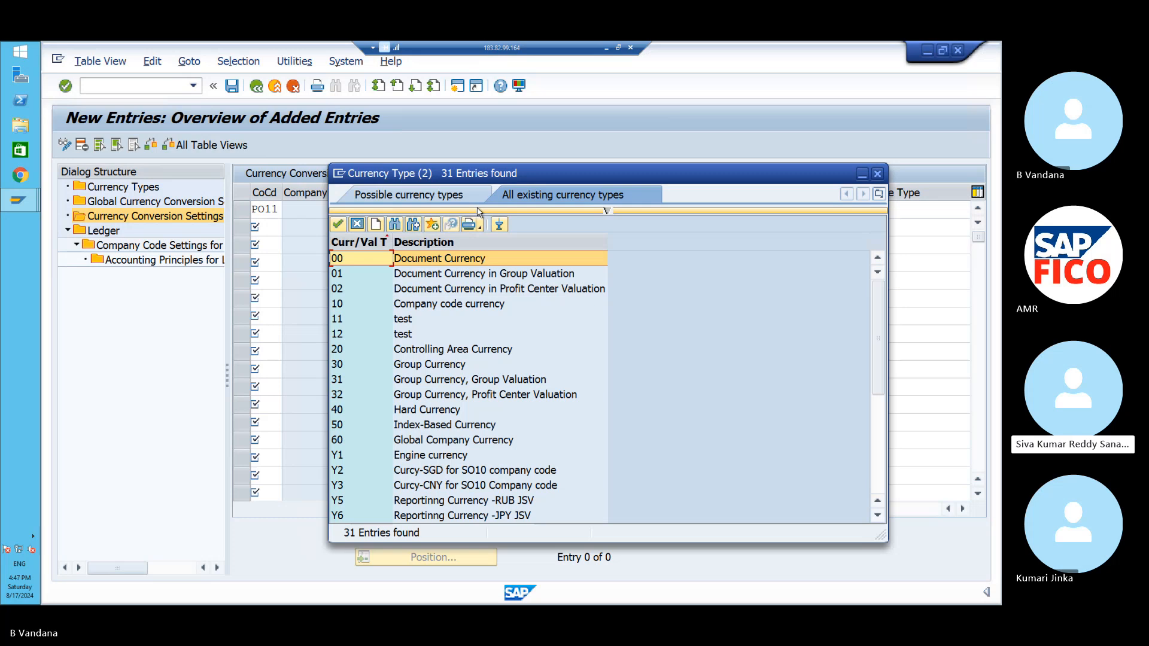
click(339, 224)
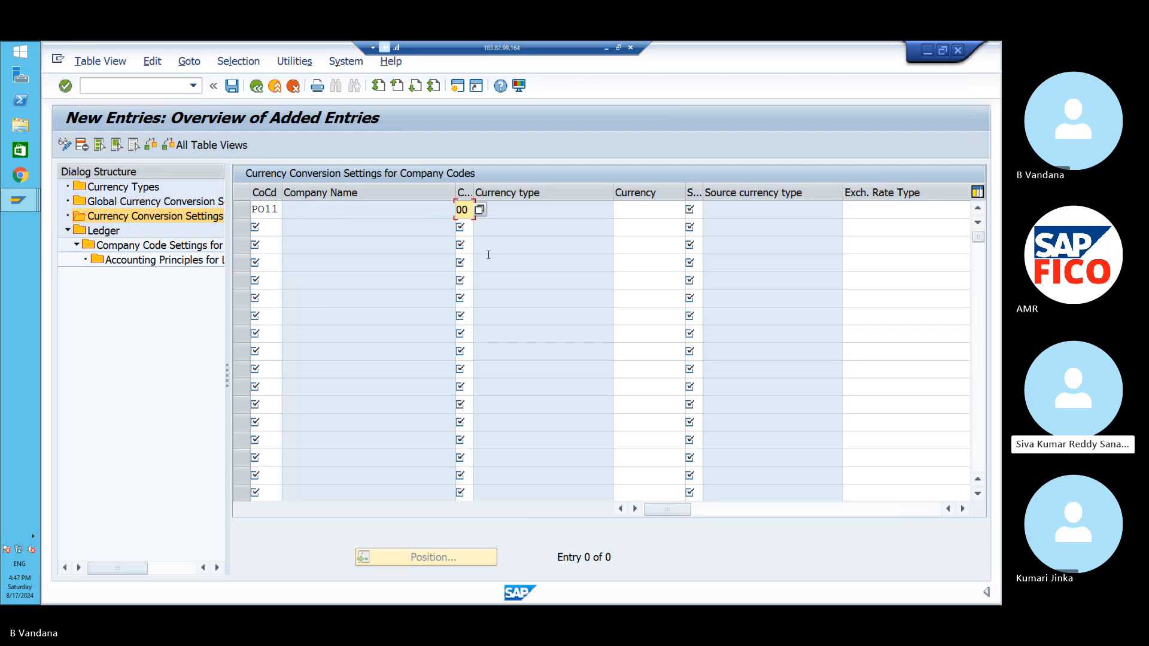
click(520, 211)
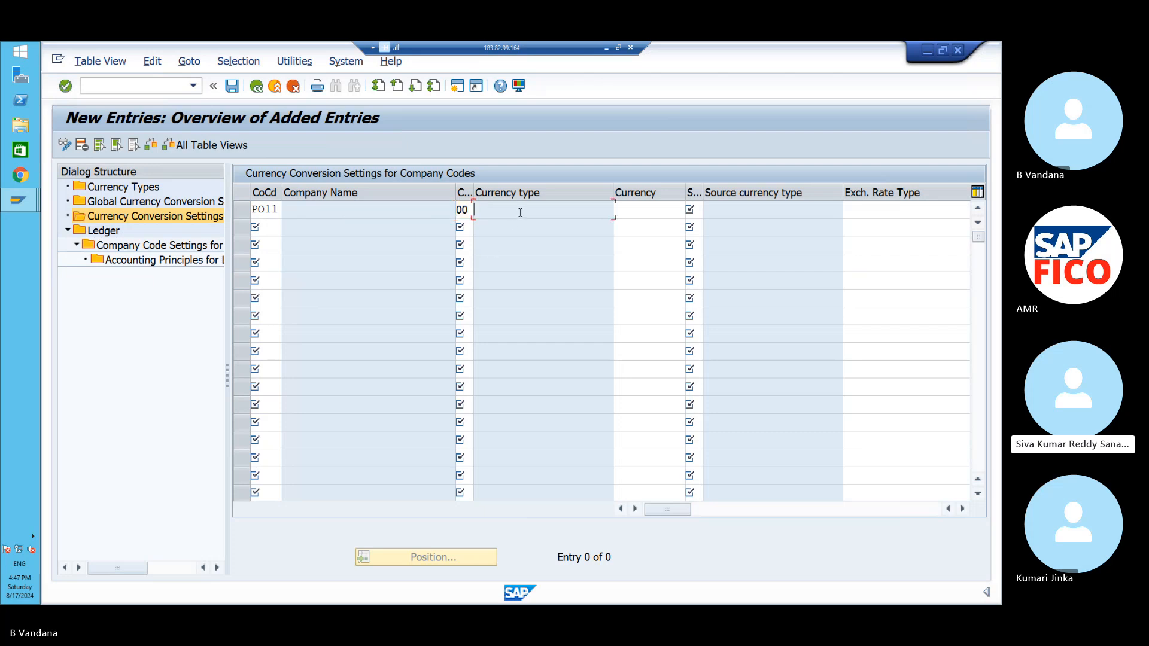
click(641, 208)
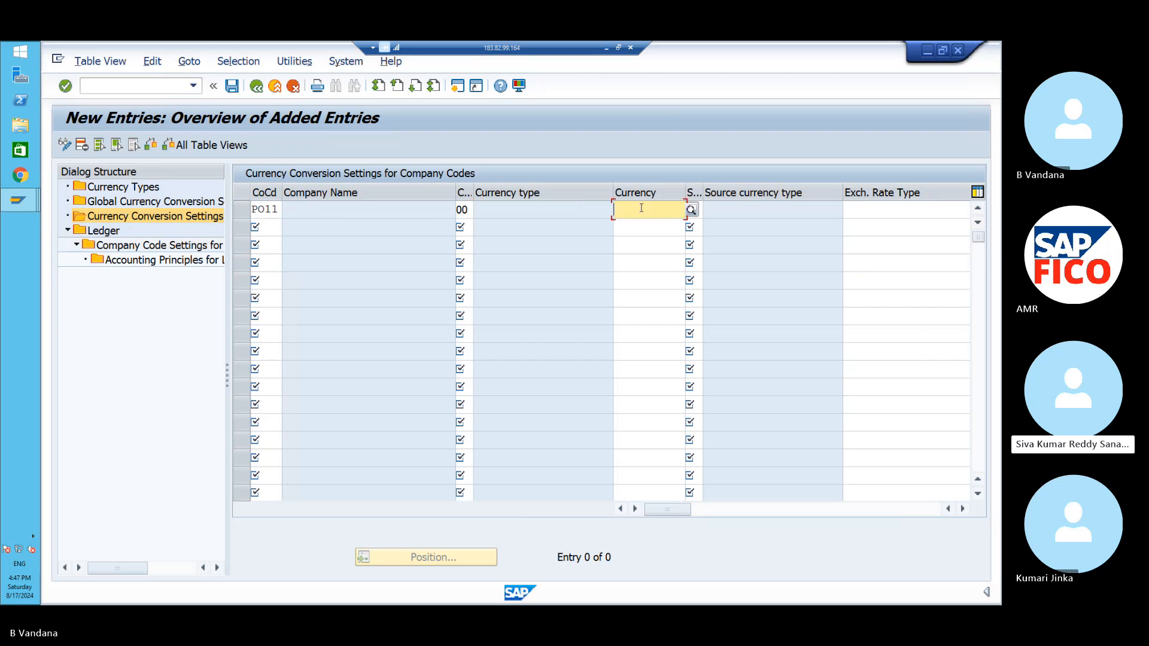
- Set the source currency type to 00 Document Currency
click(700, 212)
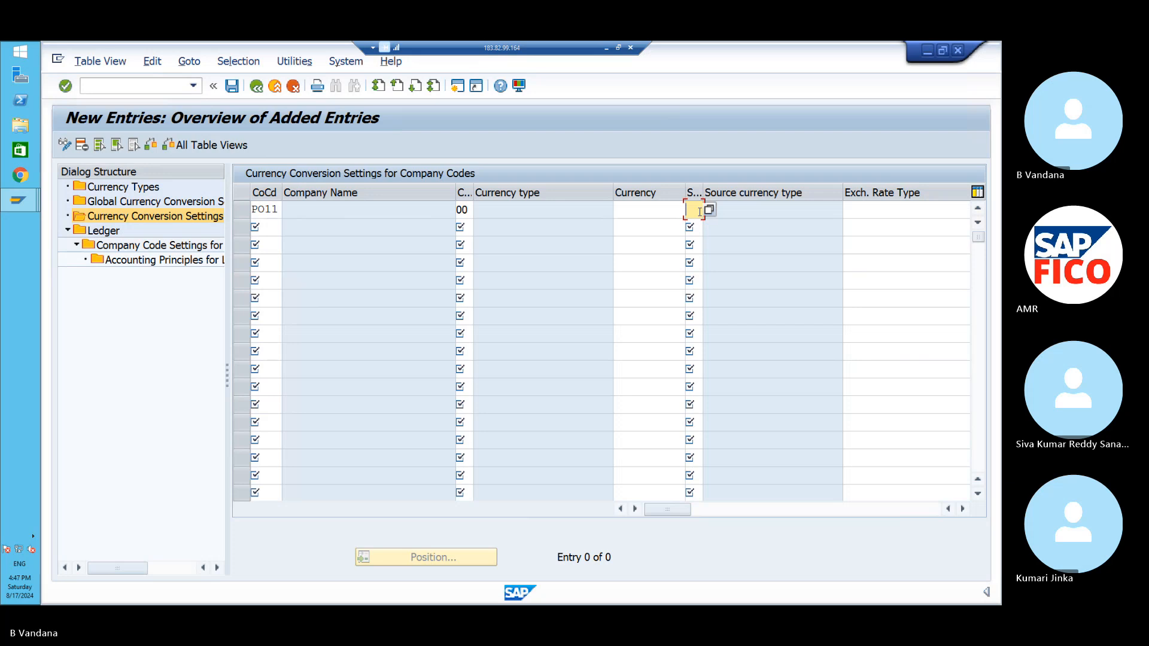
click(710, 211)
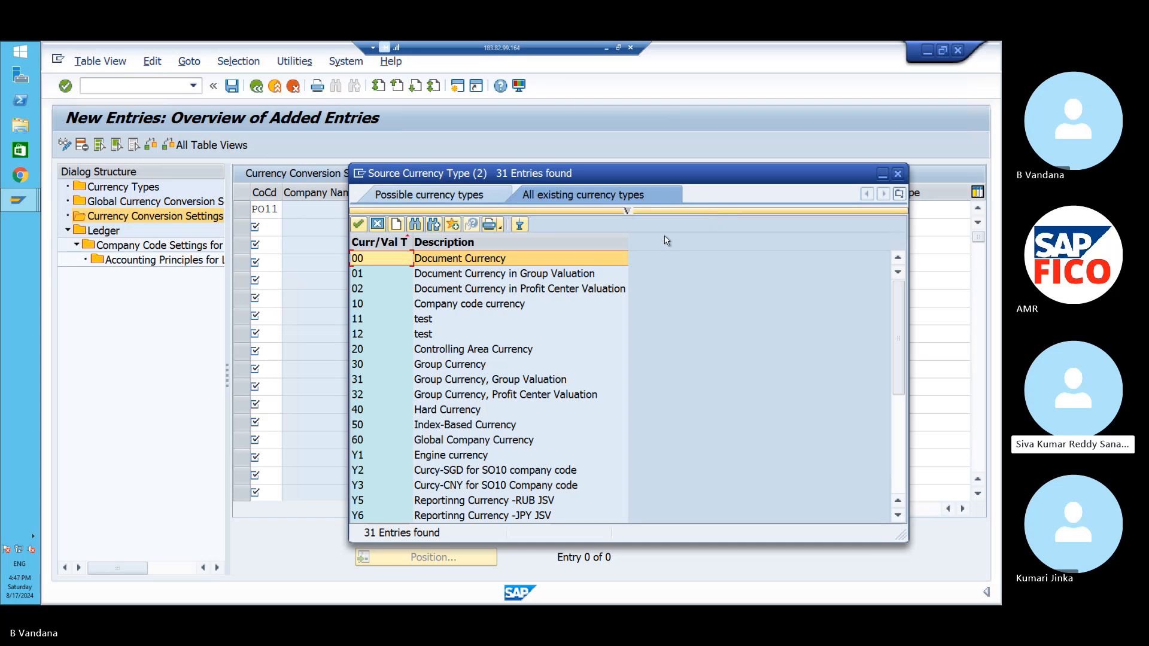
click(359, 226)
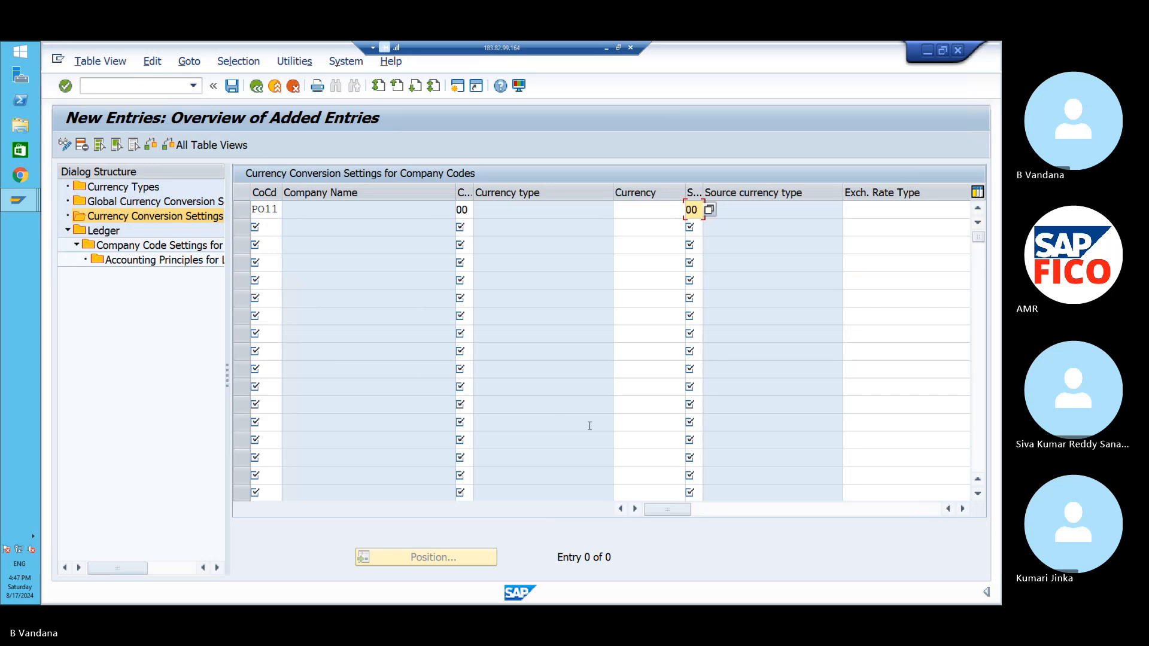
- Set the exchange rate type to M, Standard translation
click(634, 510)
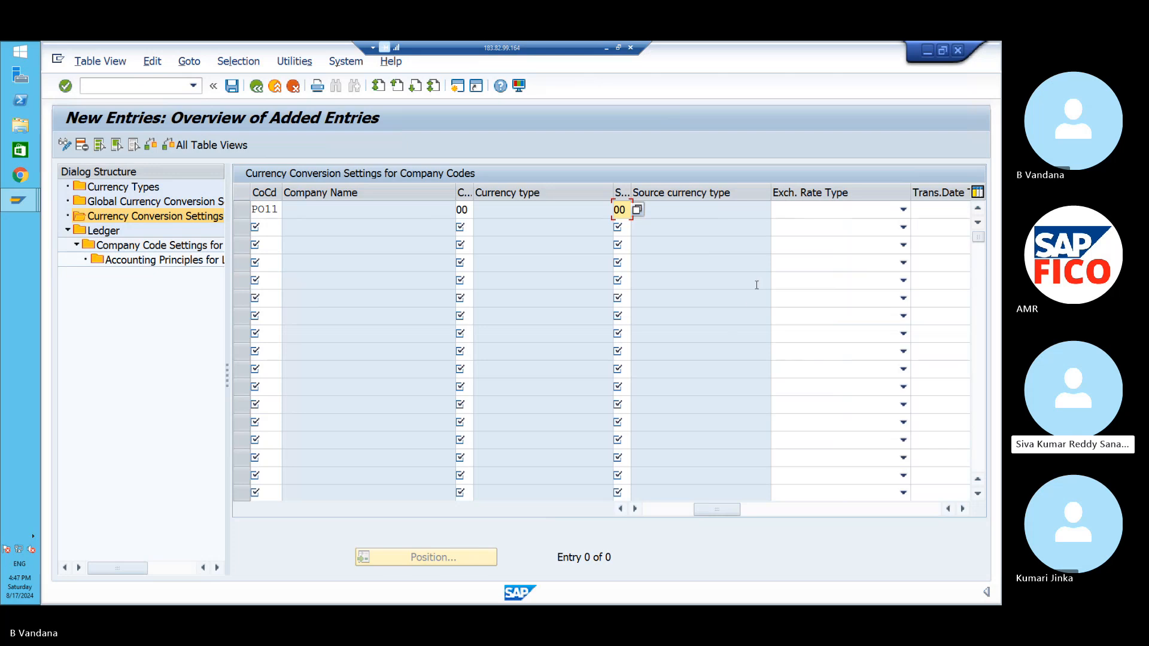
click(900, 208)
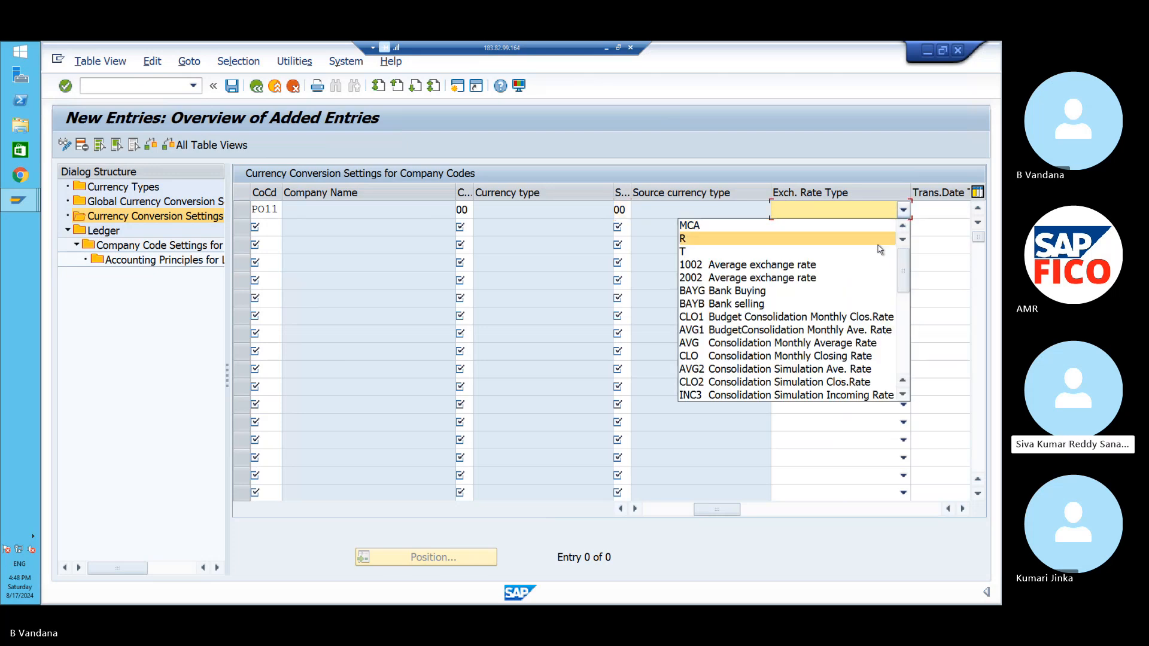
click(903, 395)
click(903, 396)
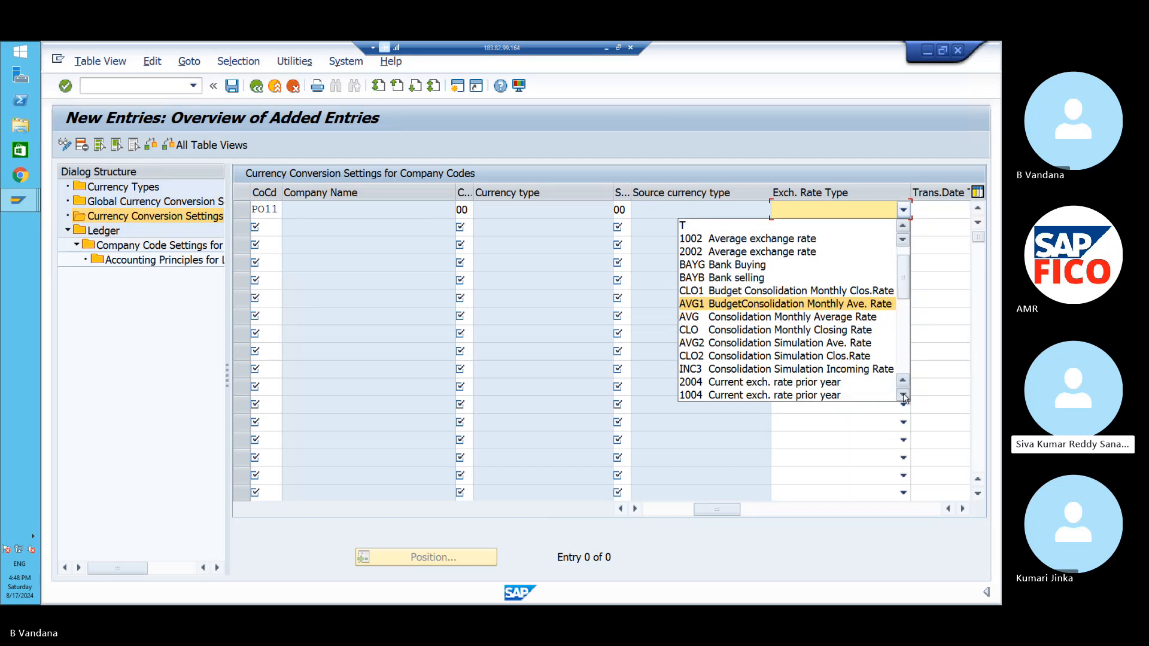
click(903, 396)
click(903, 396)
click(903, 396)
click(903, 395)
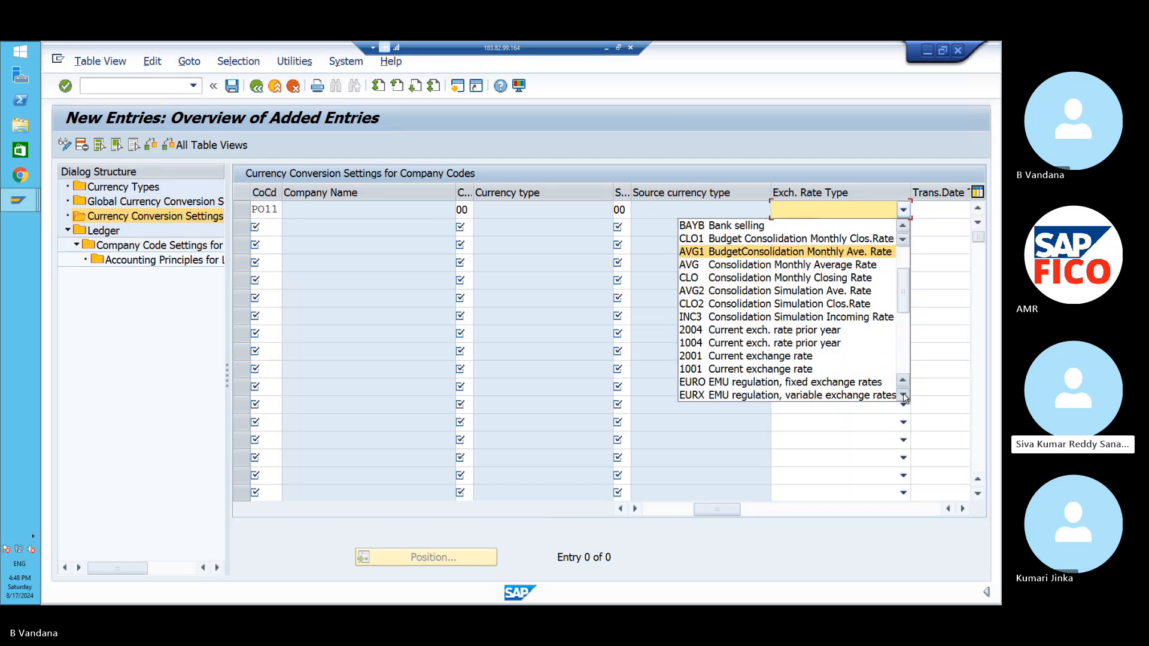
click(903, 396)
click(903, 395)
click(903, 396)
click(903, 396)
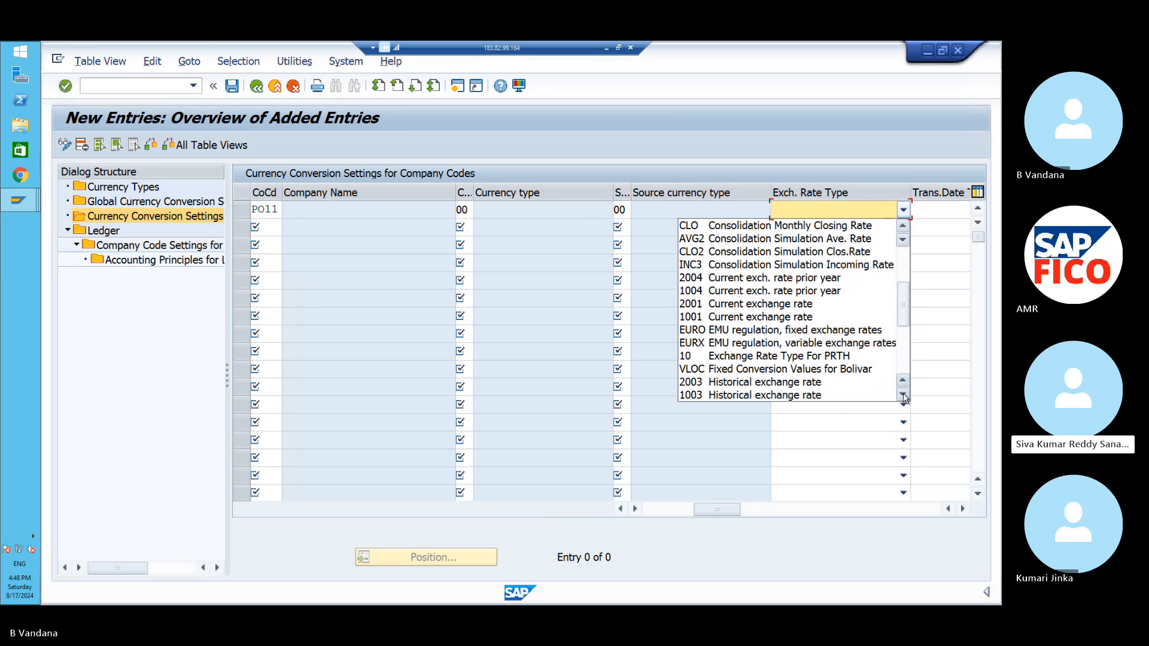
click(903, 396)
click(903, 395)
click(903, 396)
click(903, 395)
click(903, 395)
click(903, 395)
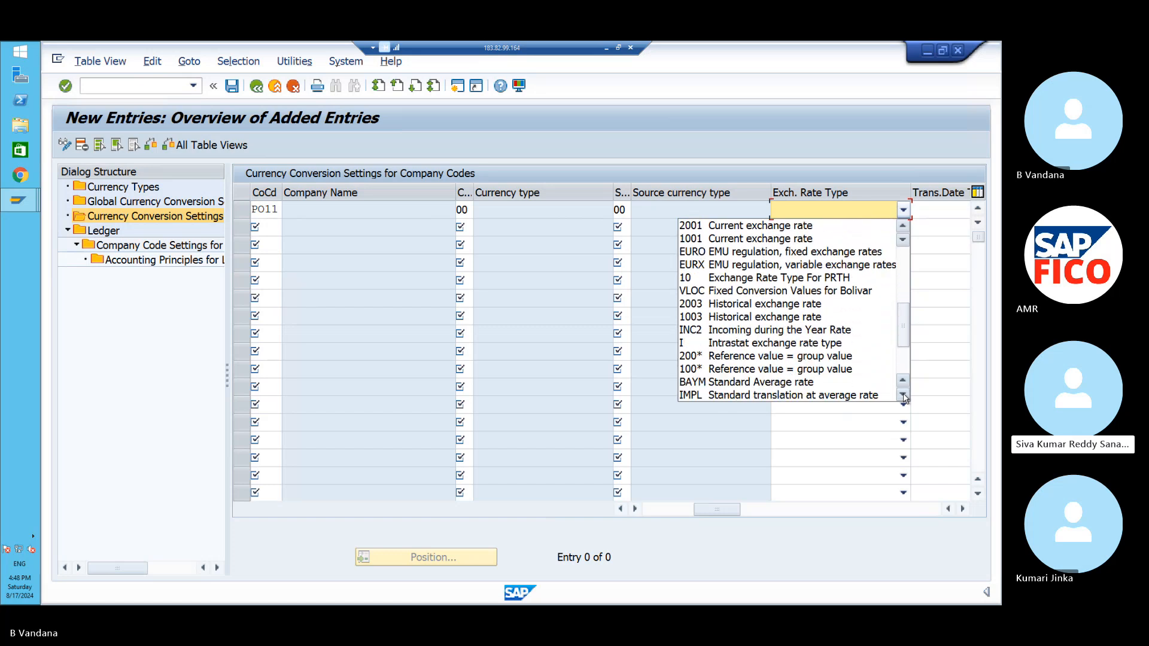
click(903, 396)
click(903, 395)
click(820, 386)
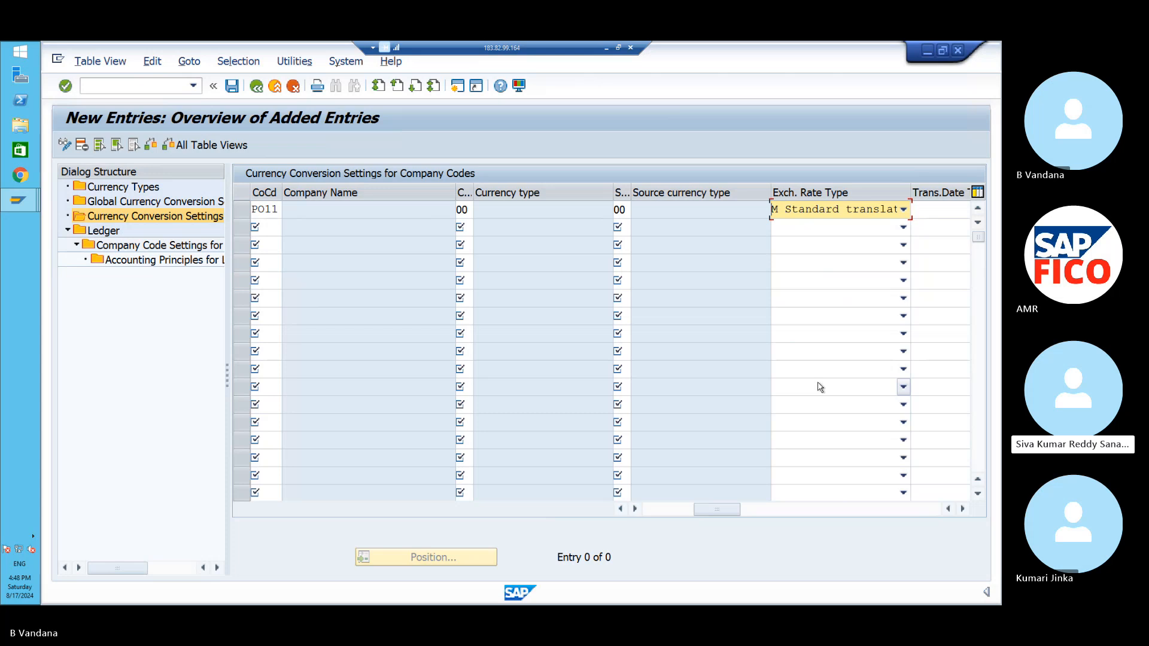
- Set the PO11 row's translation date type to Document date
click(635, 512)
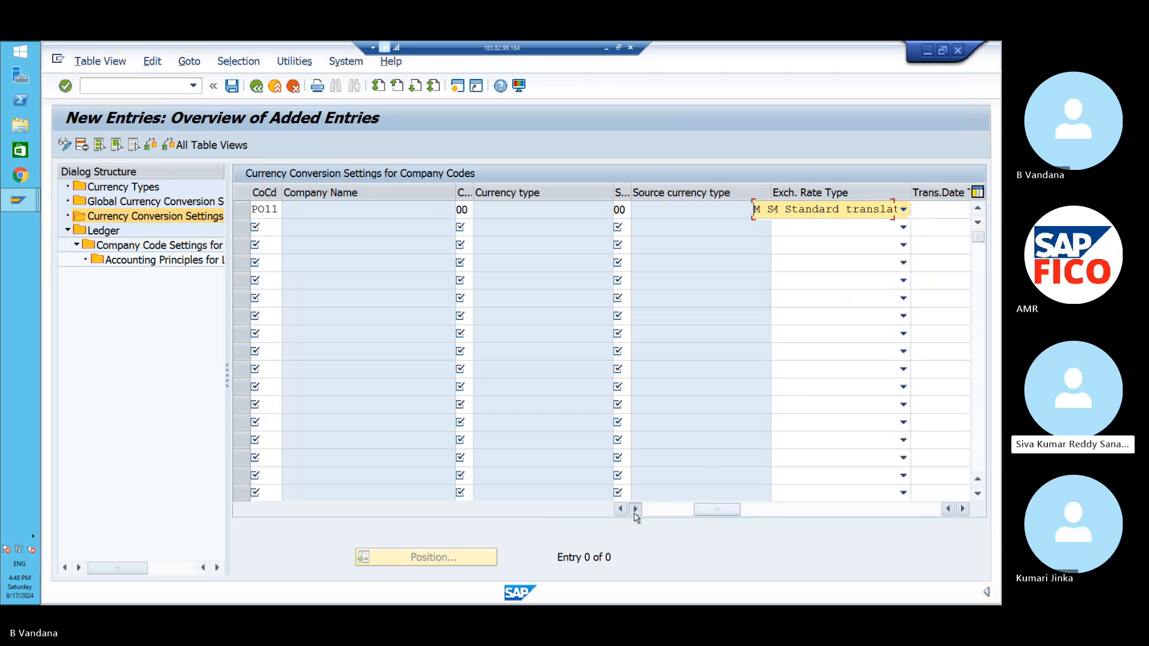
click(635, 513)
click(634, 512)
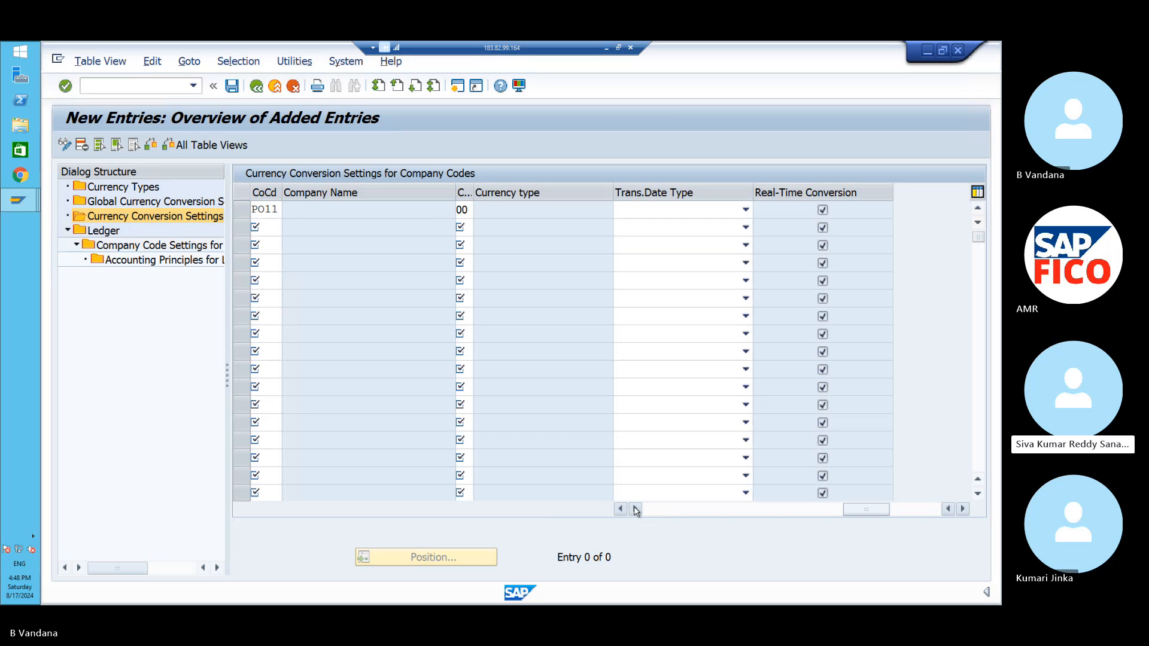
click(746, 210)
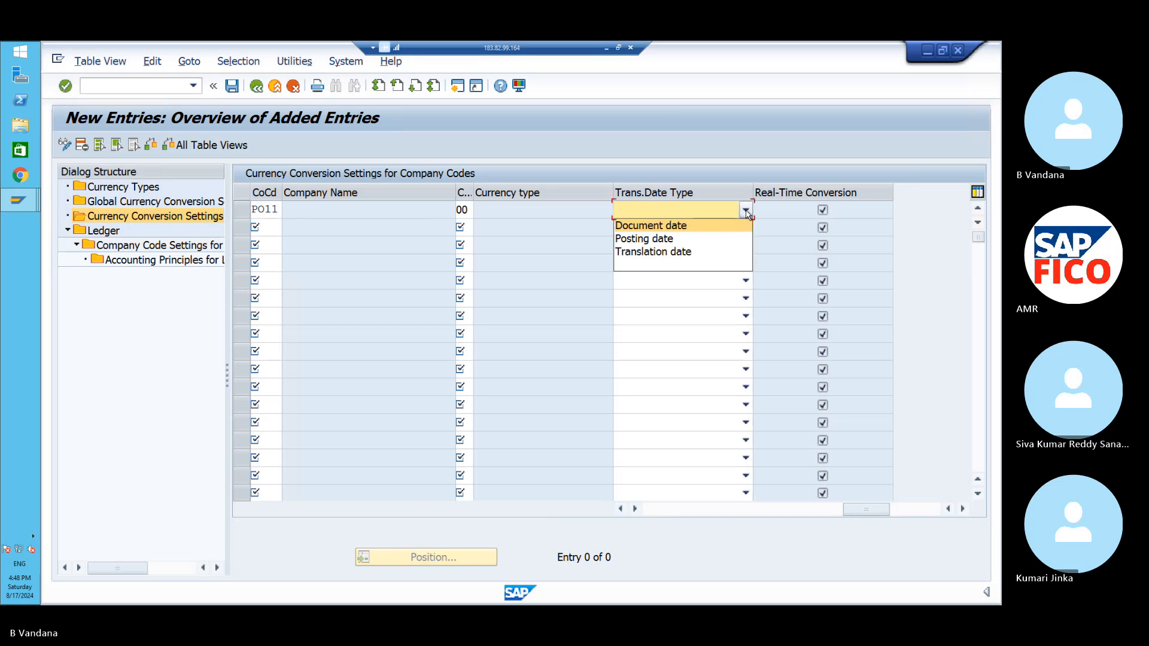
click(727, 229)
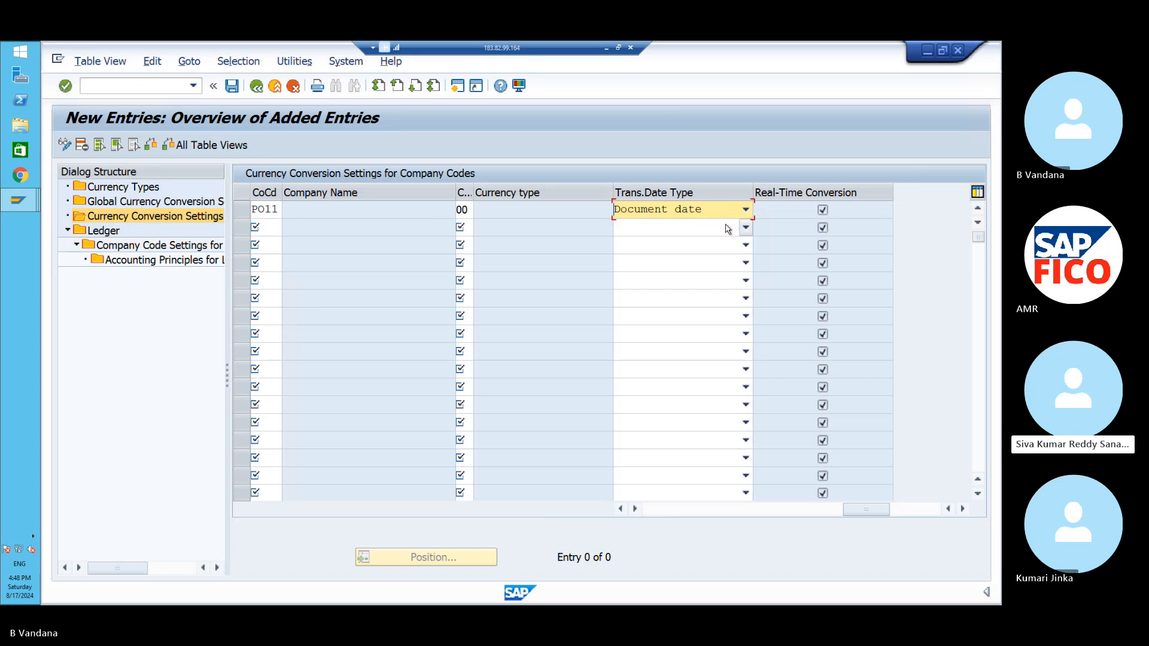
- Check the PO11 entry, which fails for currency type 00, and delete that row
key(Return)
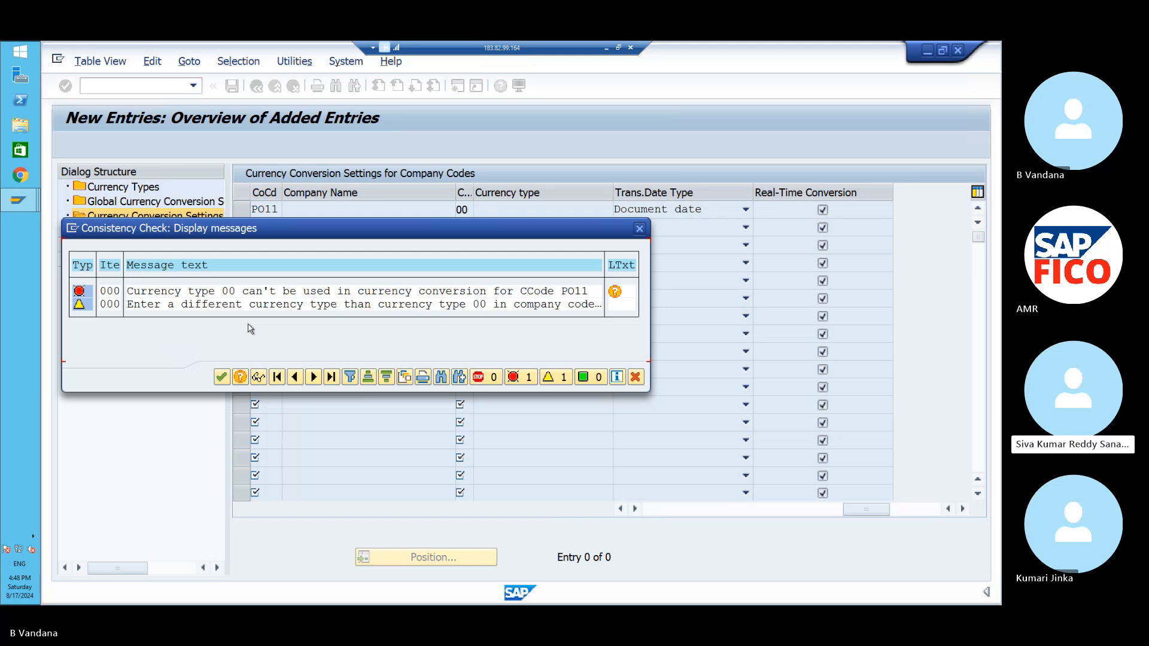
click(224, 377)
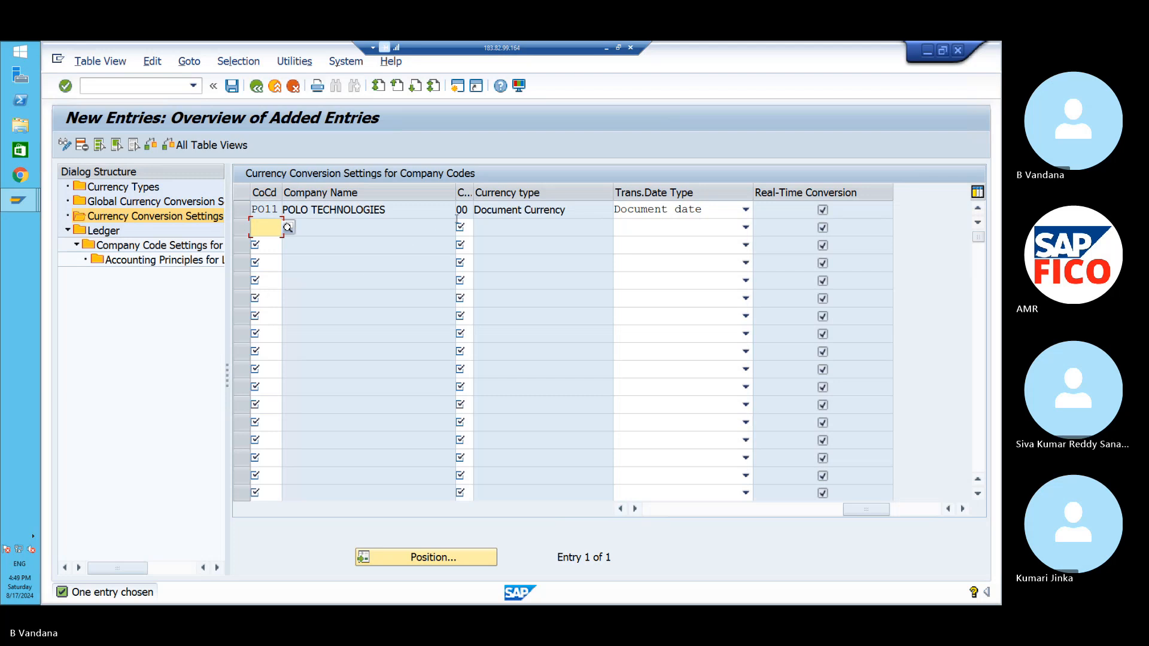
click(467, 210)
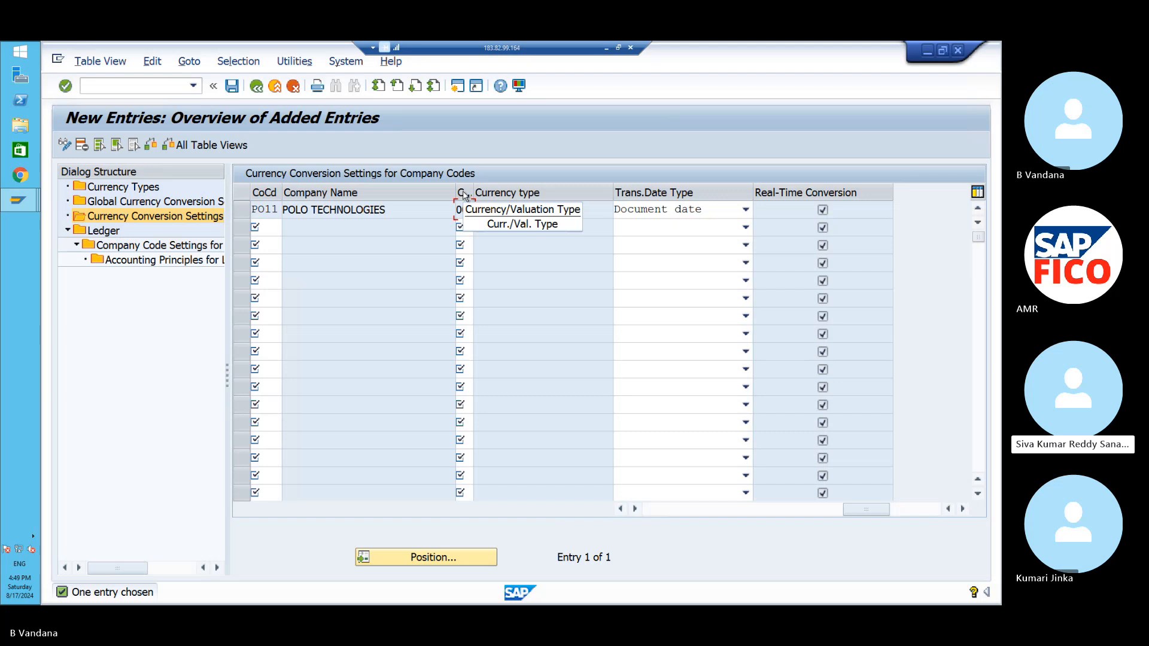
text(0)
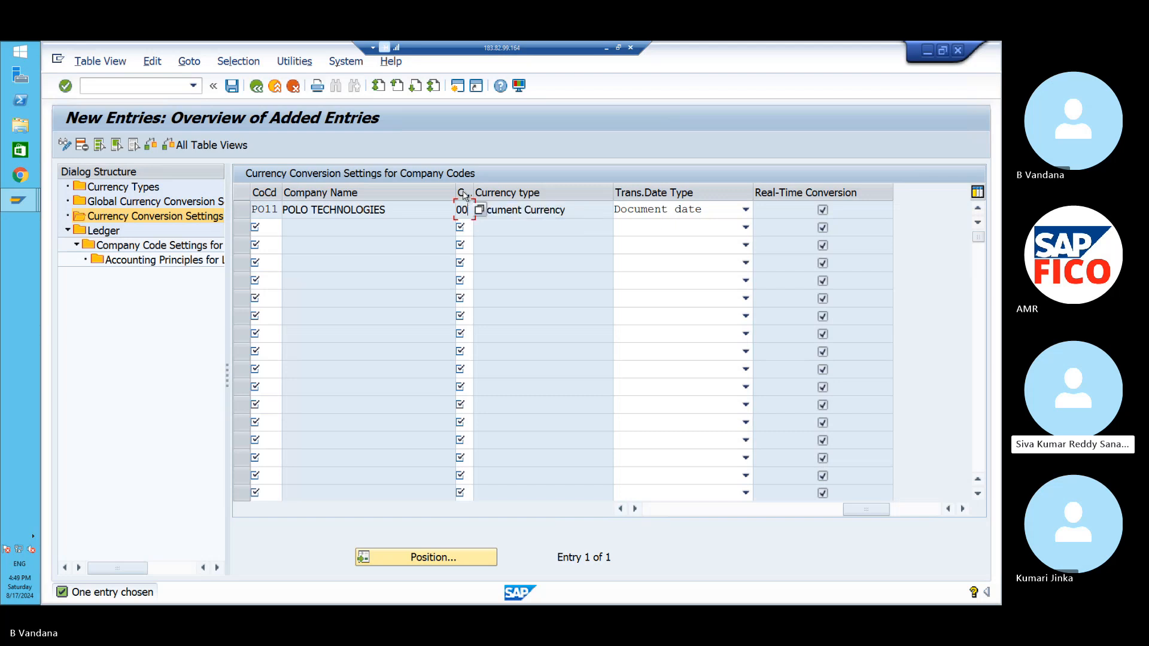
click(242, 211)
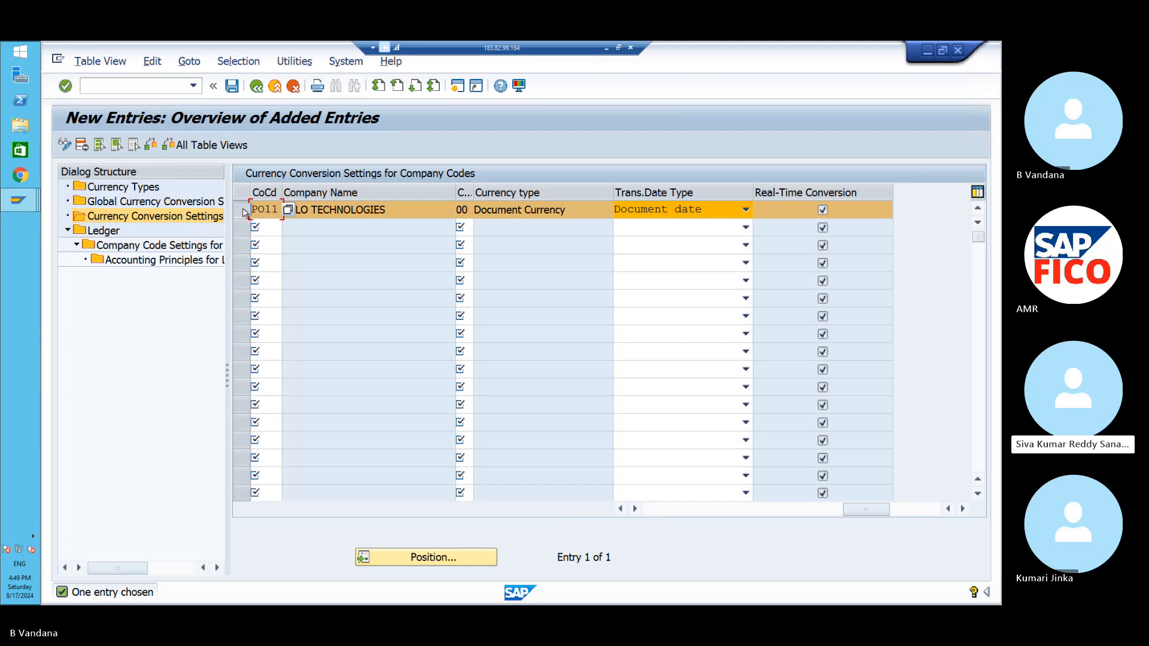
click(82, 146)
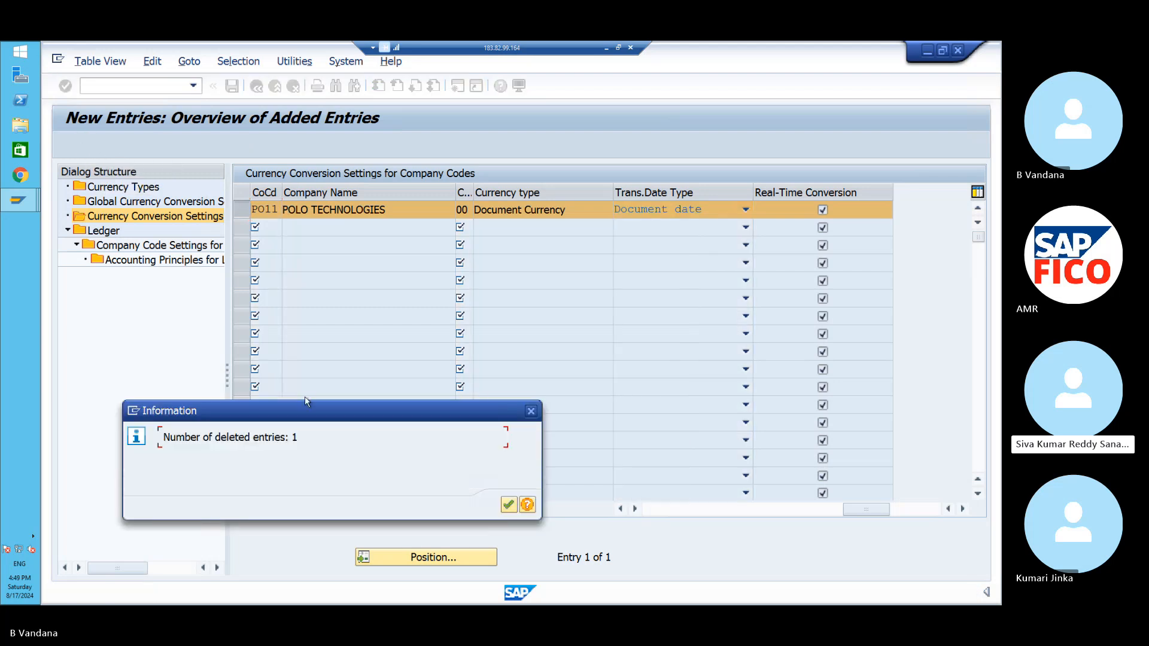
- Acknowledge the deletion and add a fresh entry for company code PO11
click(508, 506)
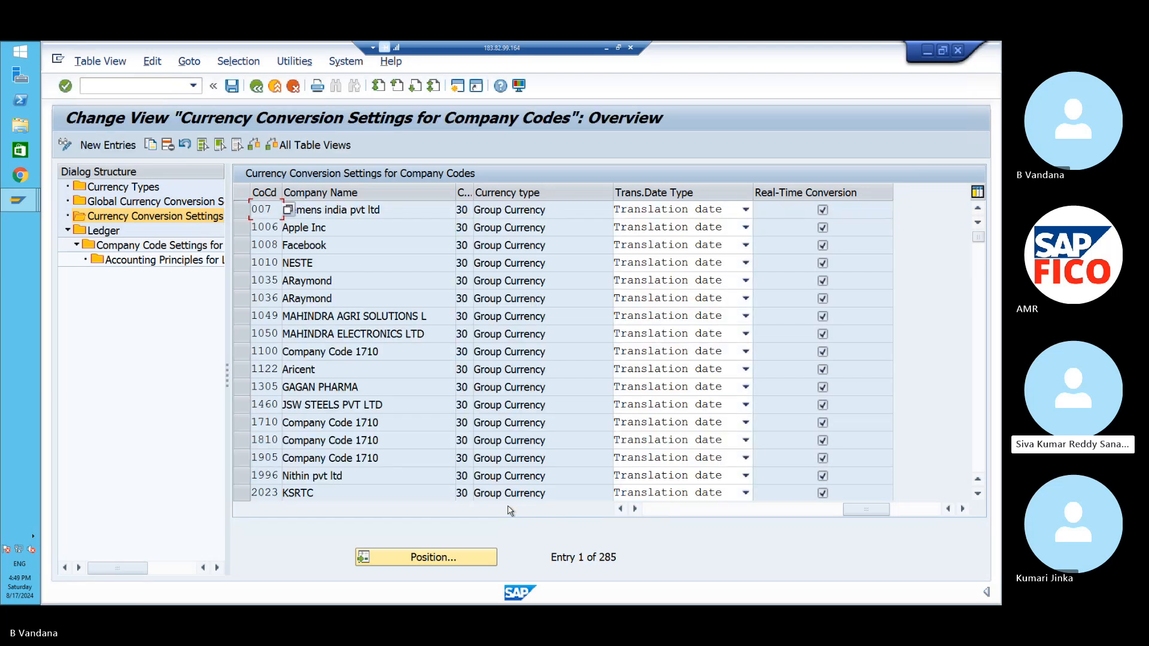
click(124, 146)
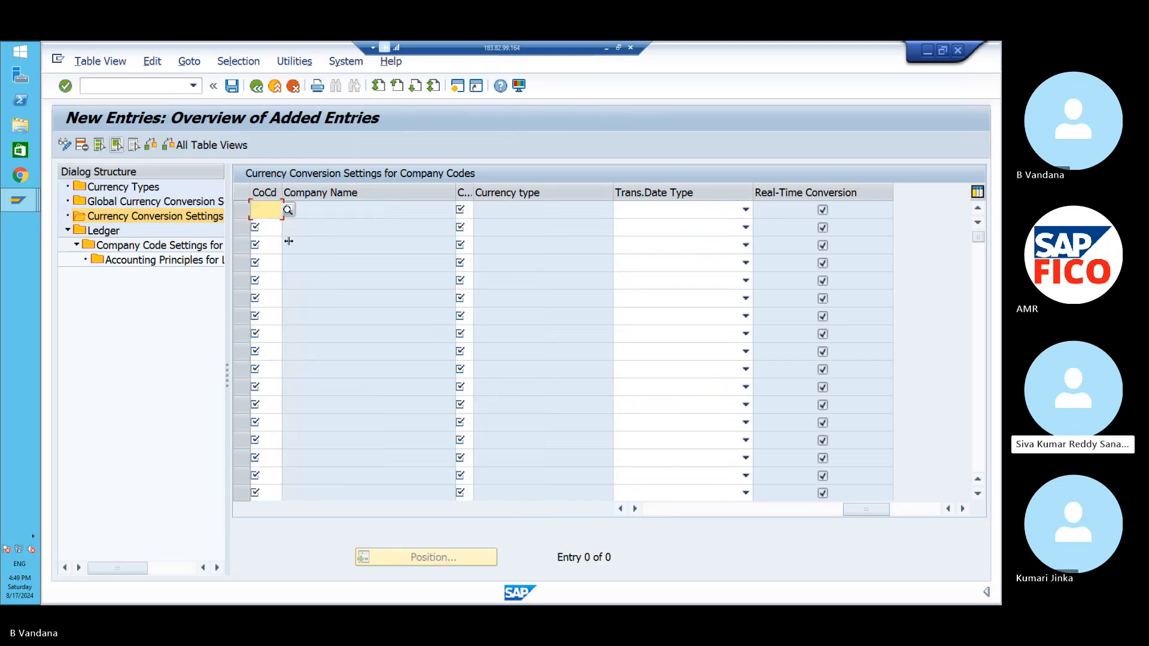
text(PO11)
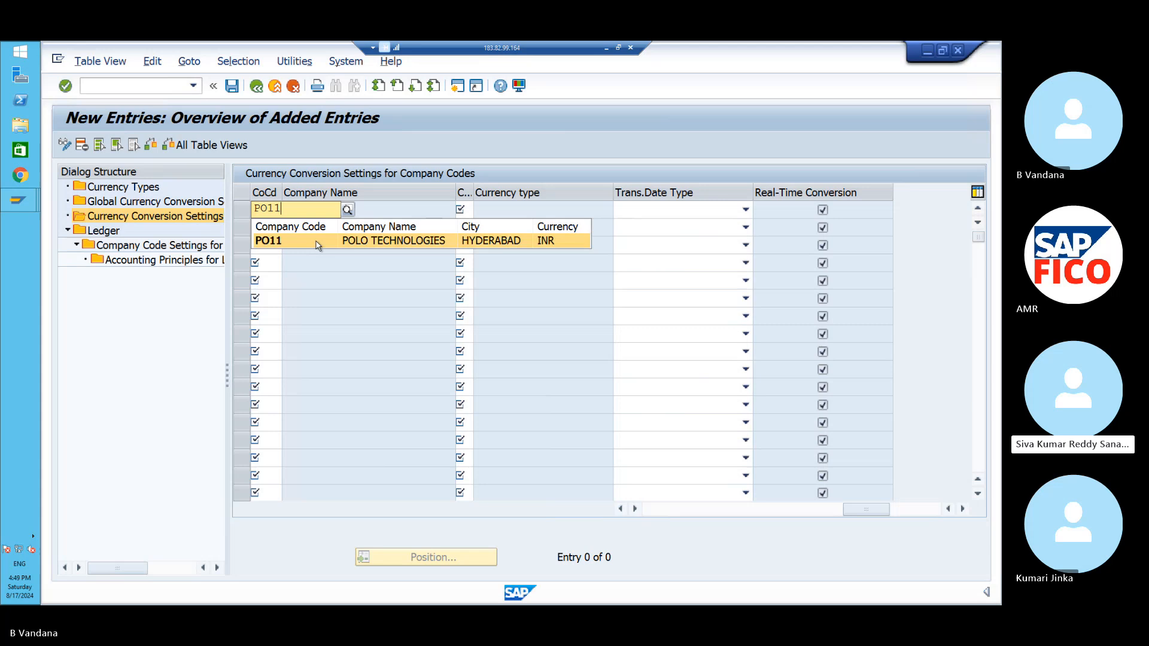
click(316, 241)
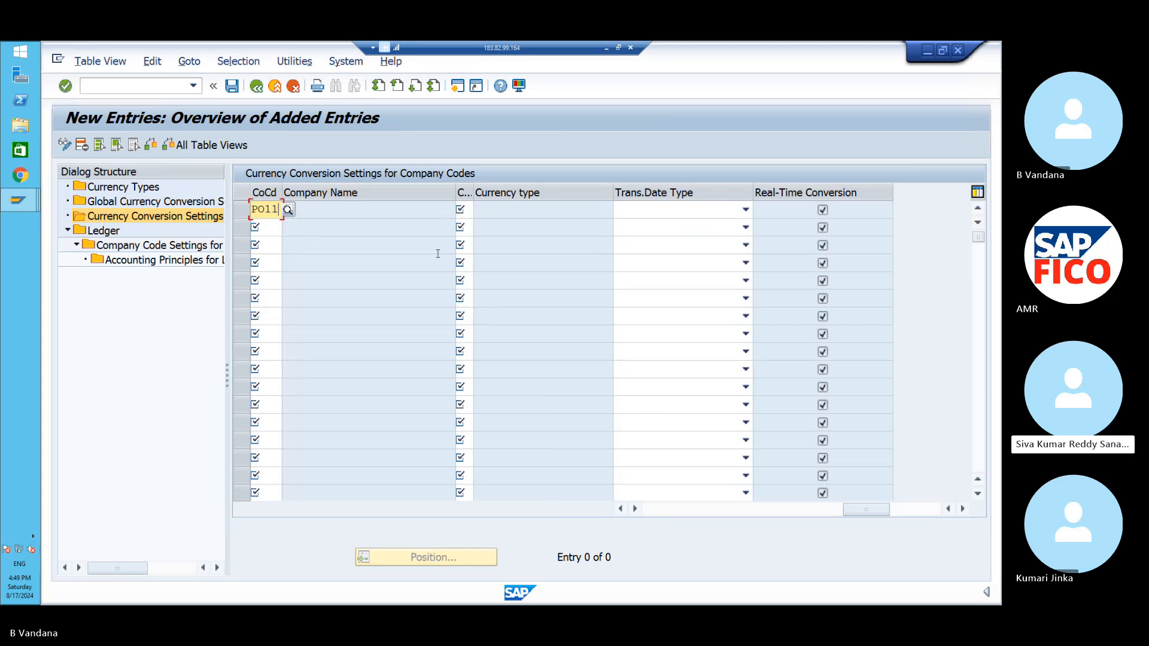
- Give the PO11 entry currency type 30 Group Currency and translation date type Document date
click(470, 211)
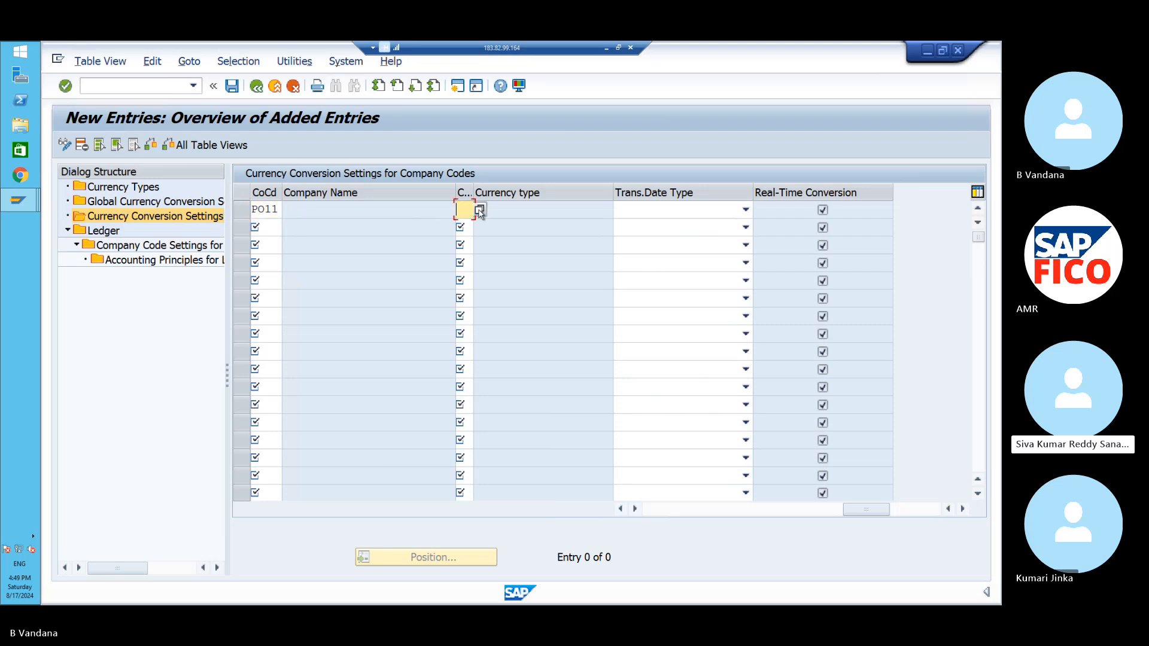
click(479, 210)
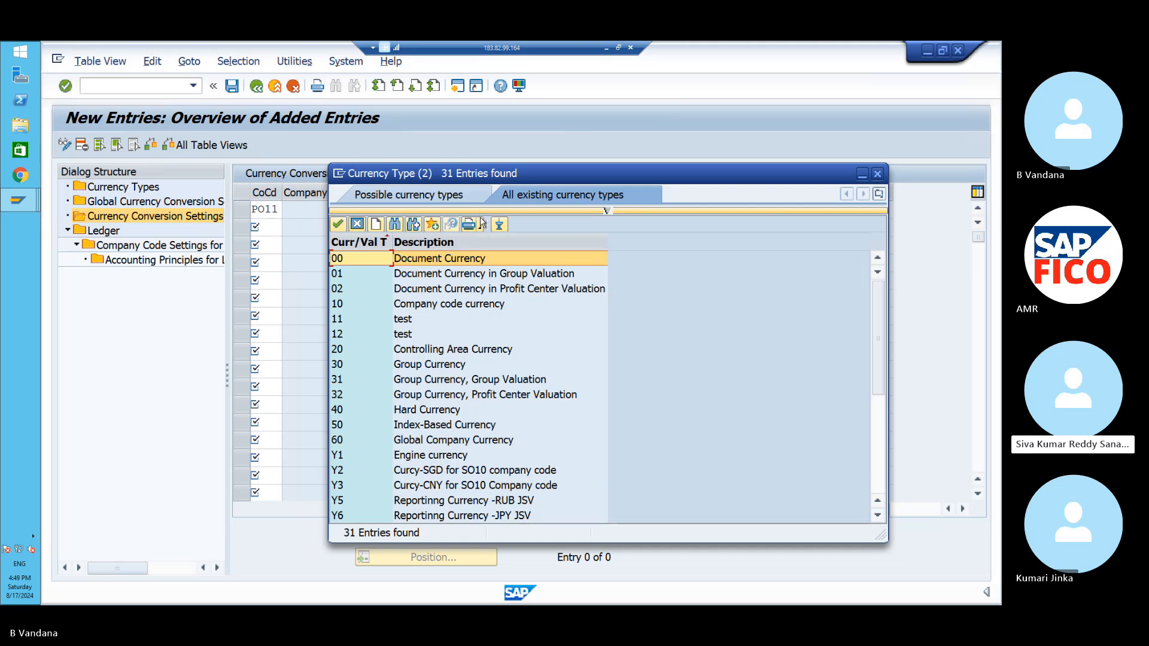
click(381, 366)
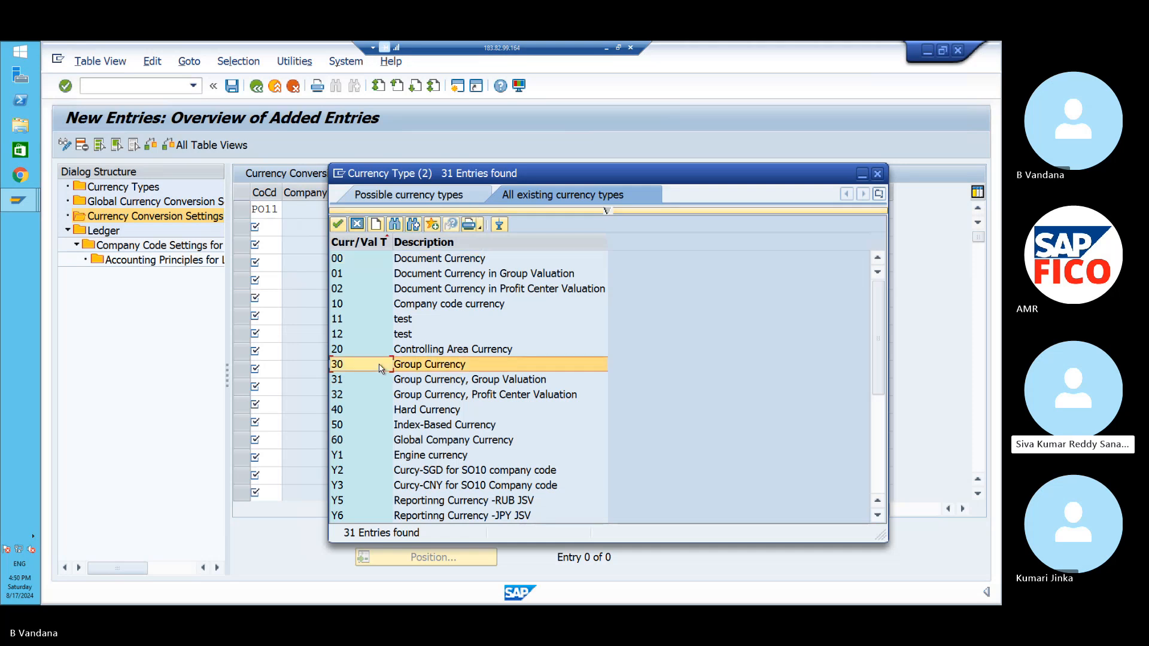
click(337, 225)
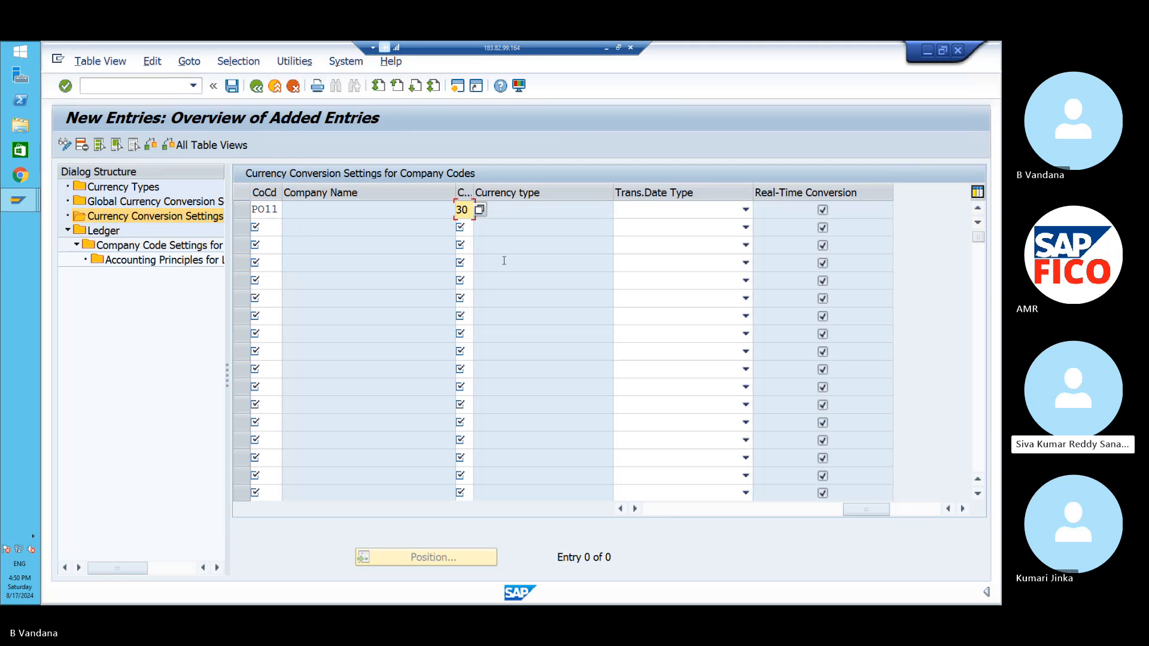
click(745, 210)
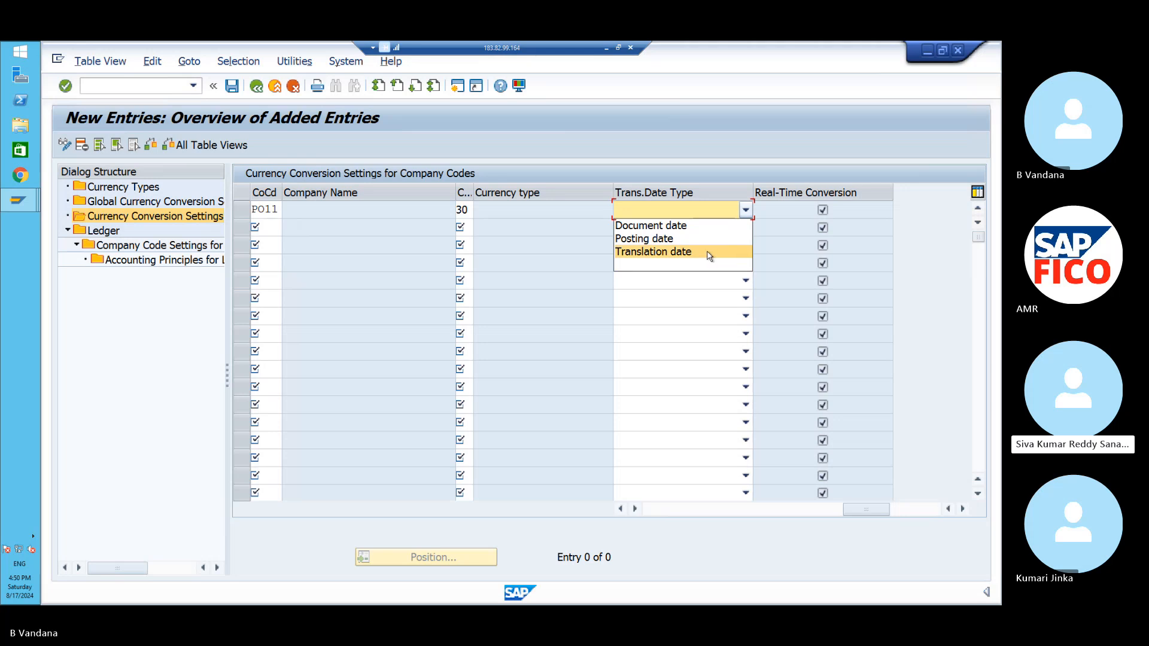
click(694, 224)
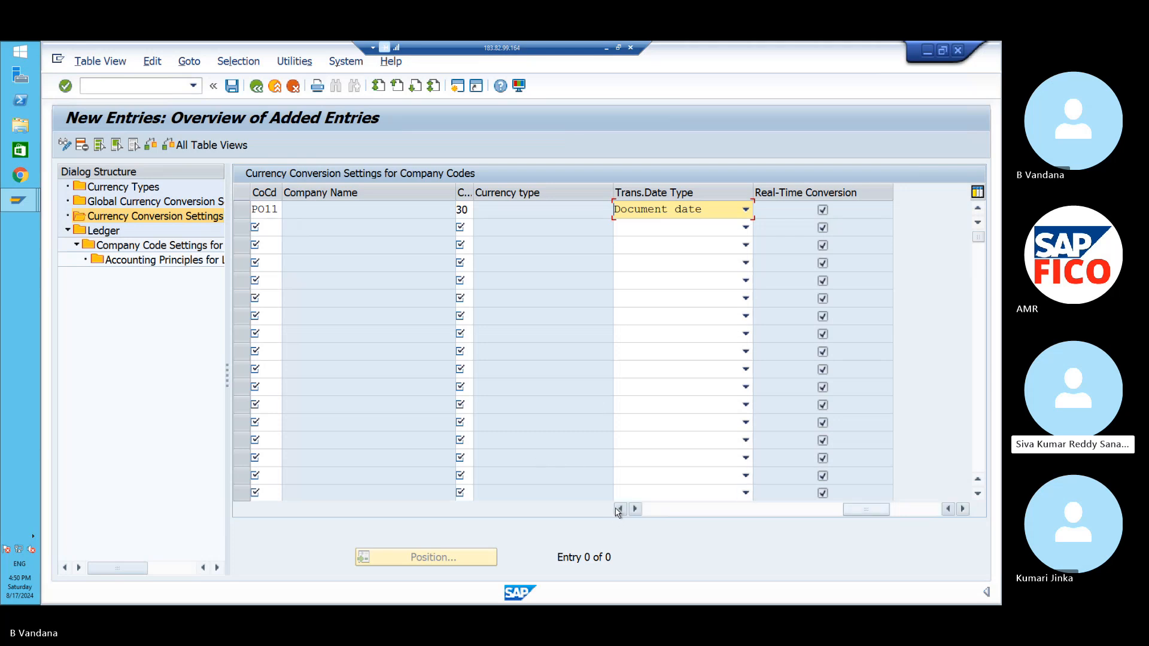
- Set the currency type 30 entry's exchange rate type to M, standard translation at average rate
click(618, 510)
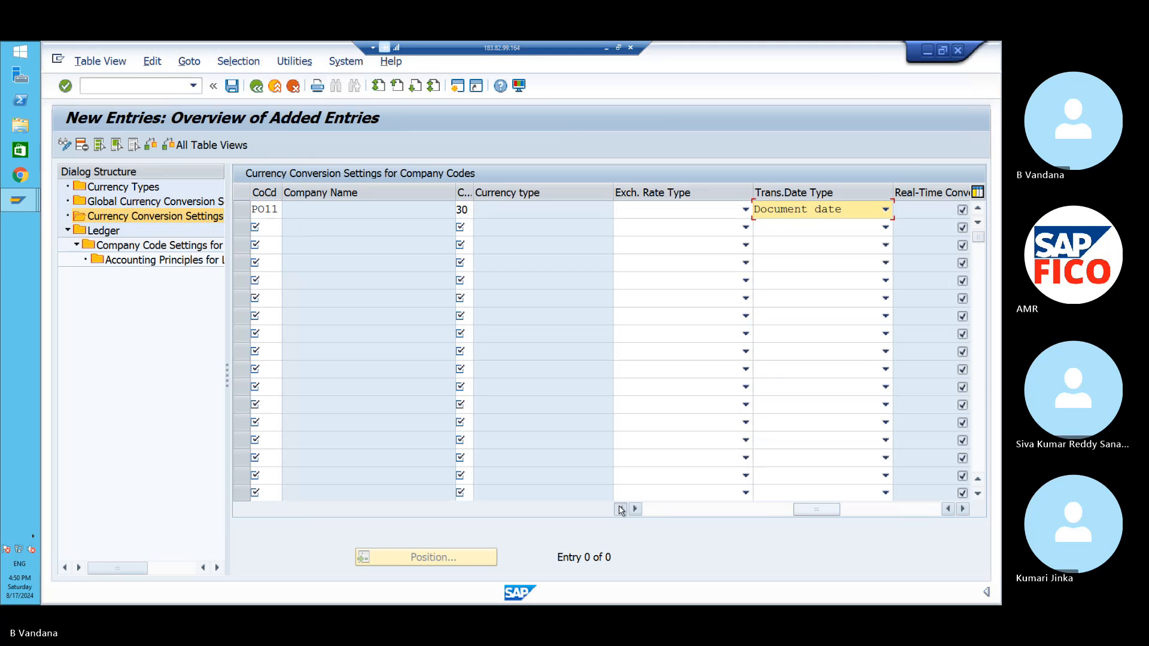
click(618, 510)
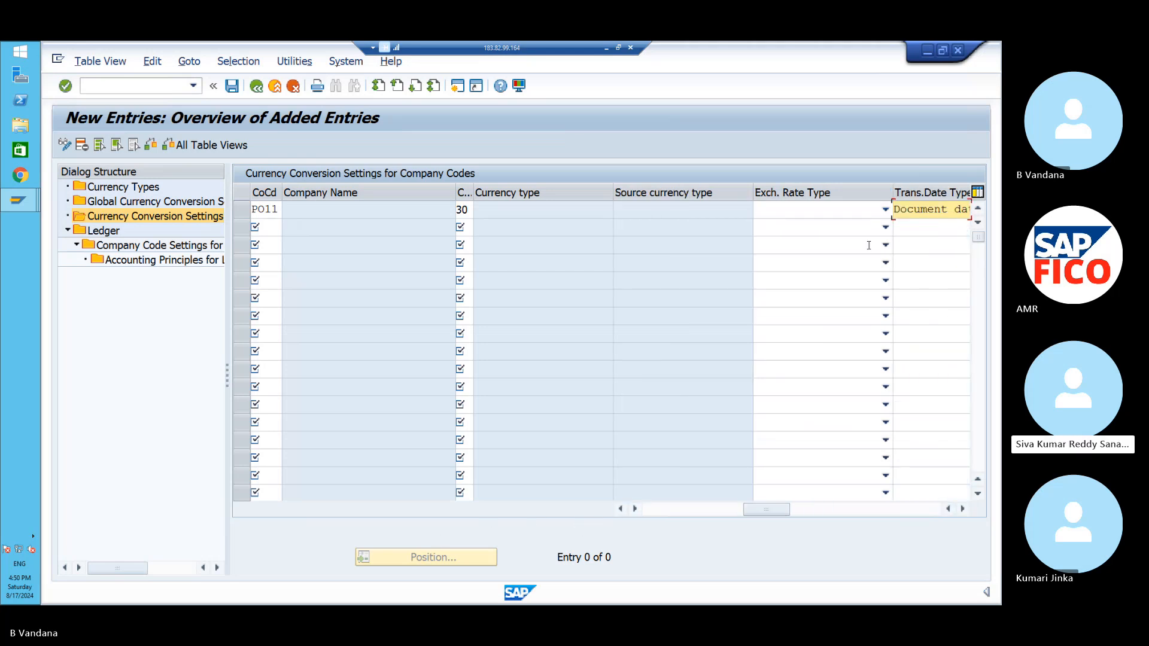
click(885, 209)
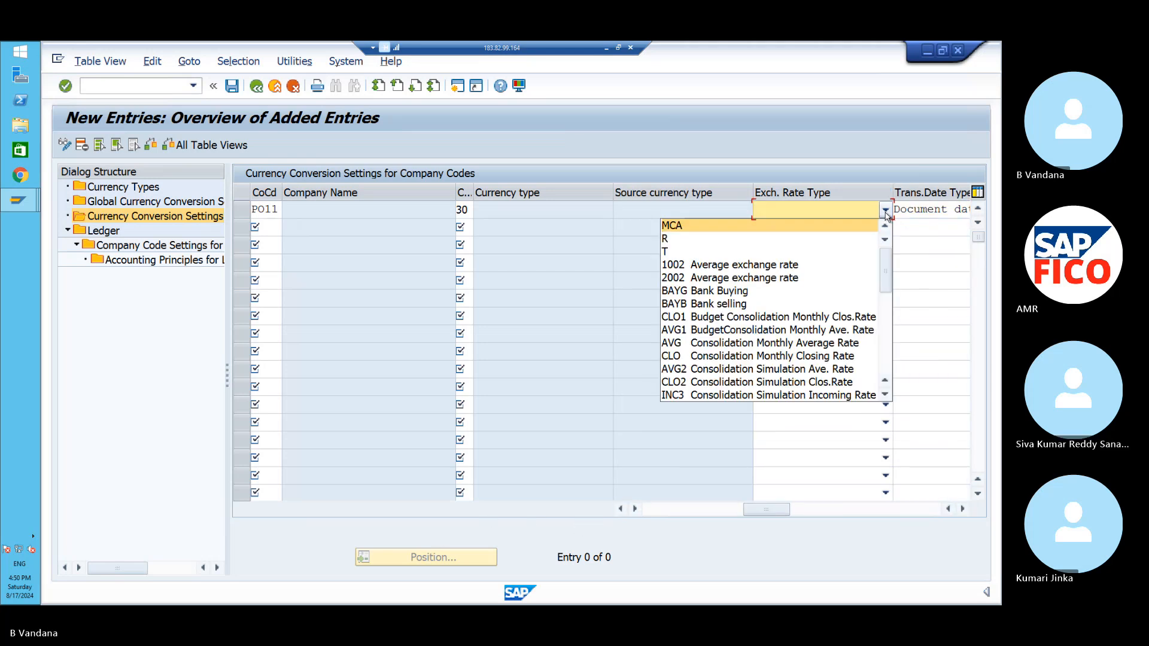
click(885, 394)
click(885, 395)
click(885, 395)
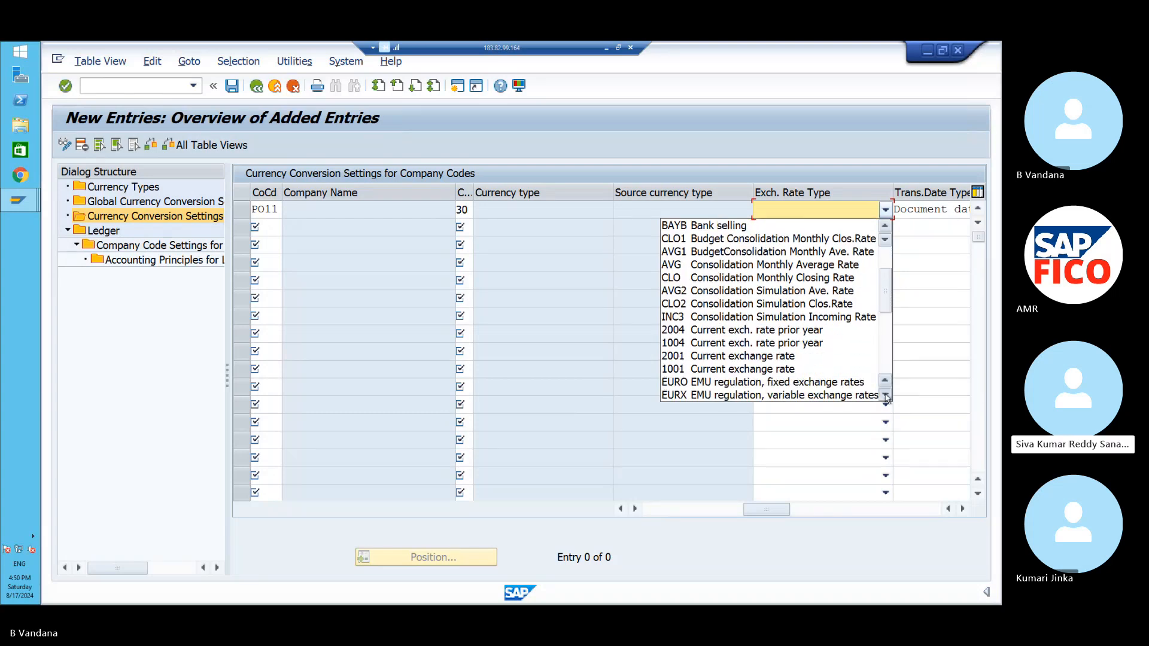
click(885, 395)
click(885, 395)
click(885, 395)
click(885, 395)
click(885, 395)
click(885, 395)
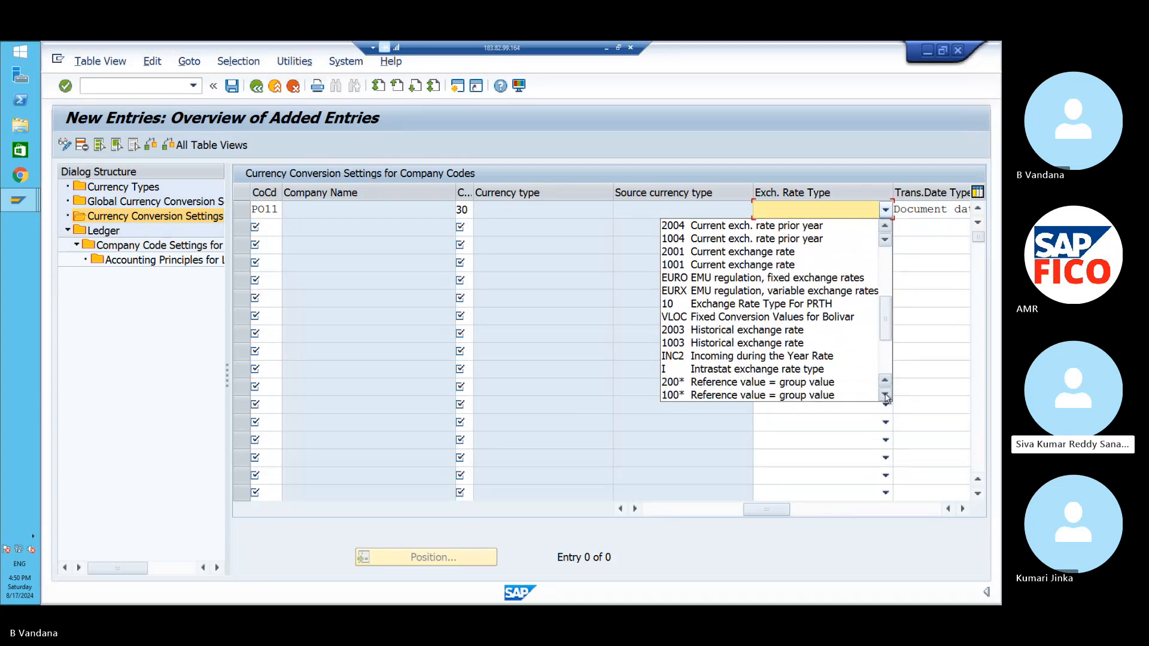
click(885, 395)
click(885, 395)
click(885, 395)
click(886, 395)
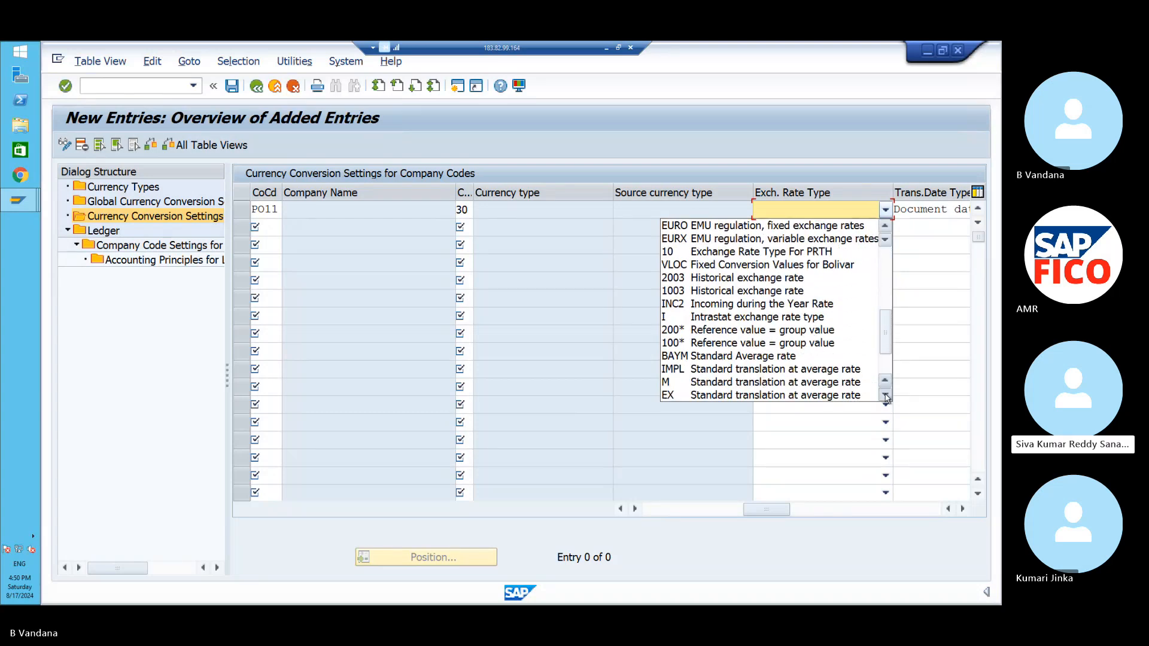
click(803, 384)
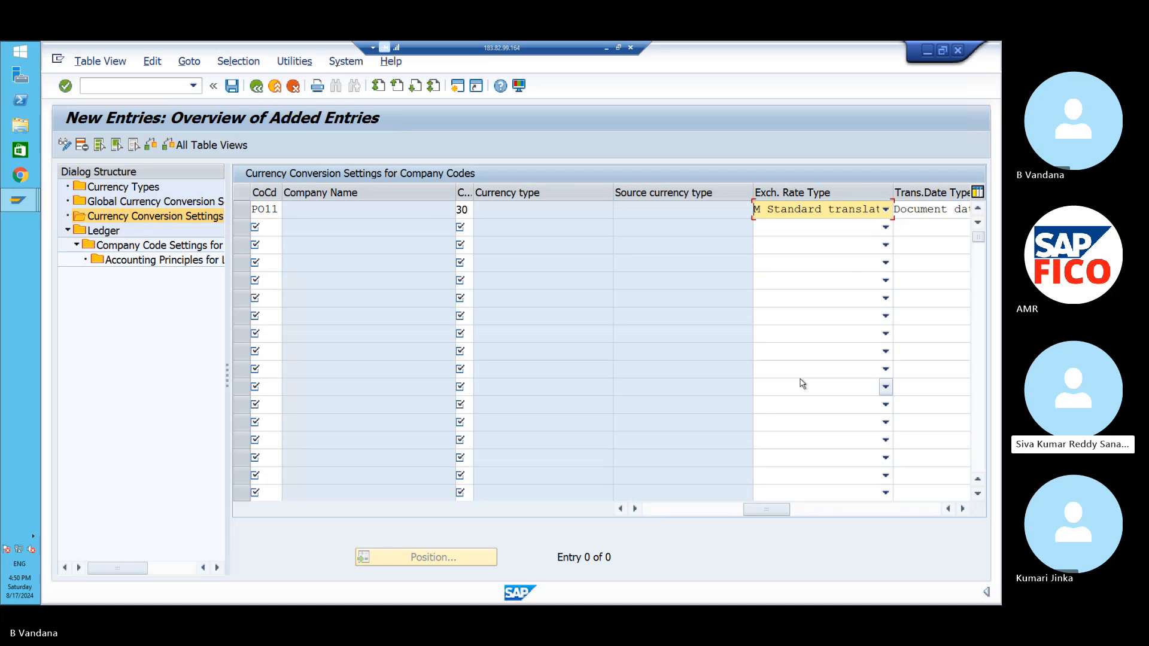
- Save the PO11 conversion entry, accepting the consistency warnings
click(231, 87)
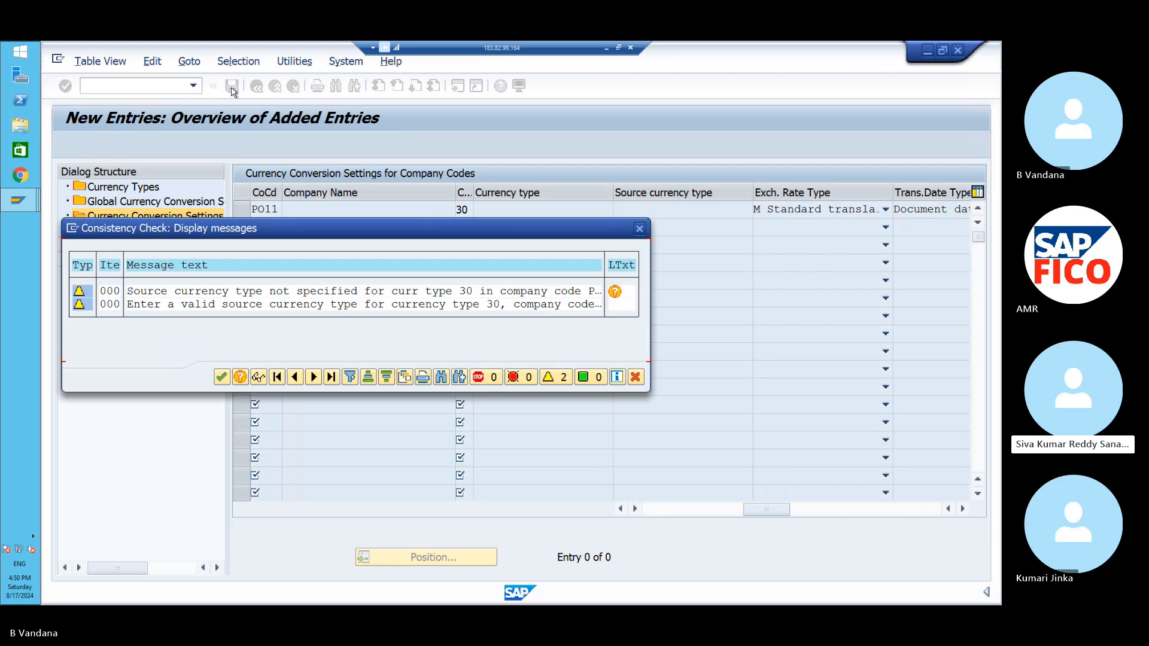
click(221, 377)
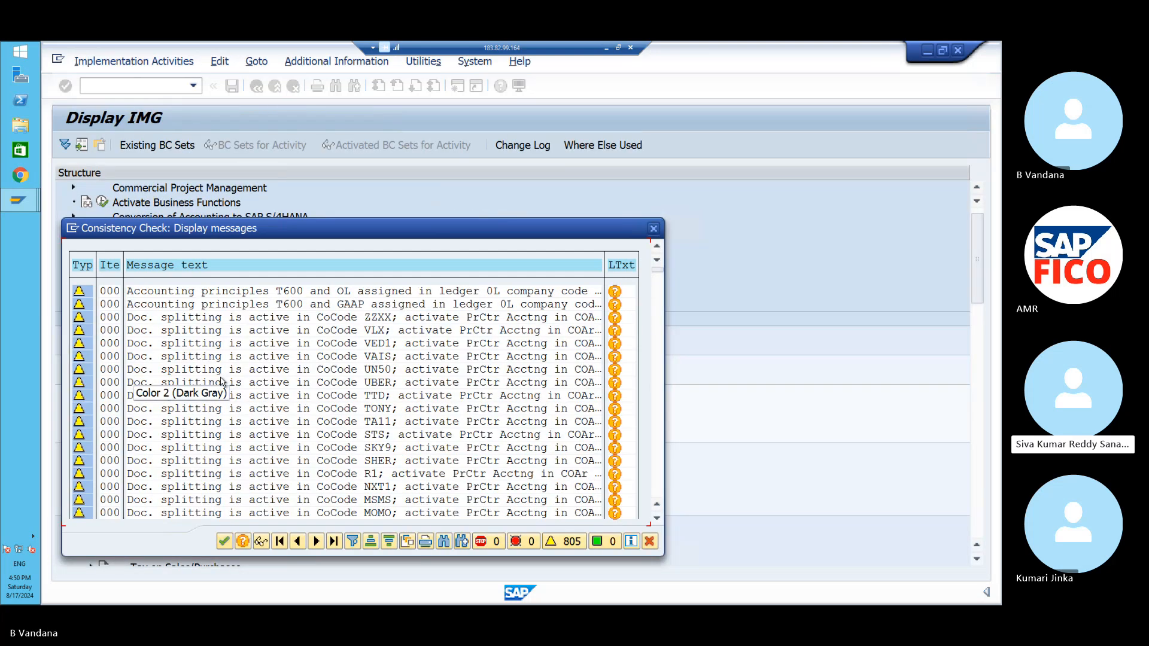
click(224, 541)
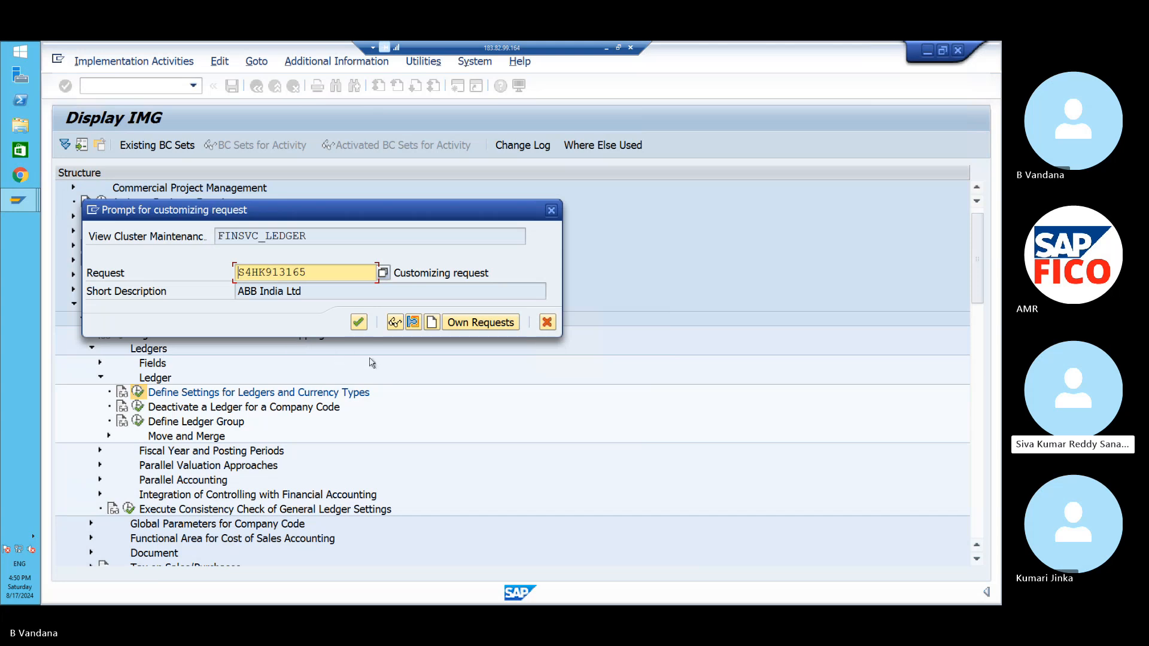
- Create a new customizing request described 'POLO TECHNOLOGIES' and assign the changes to it
click(431, 324)
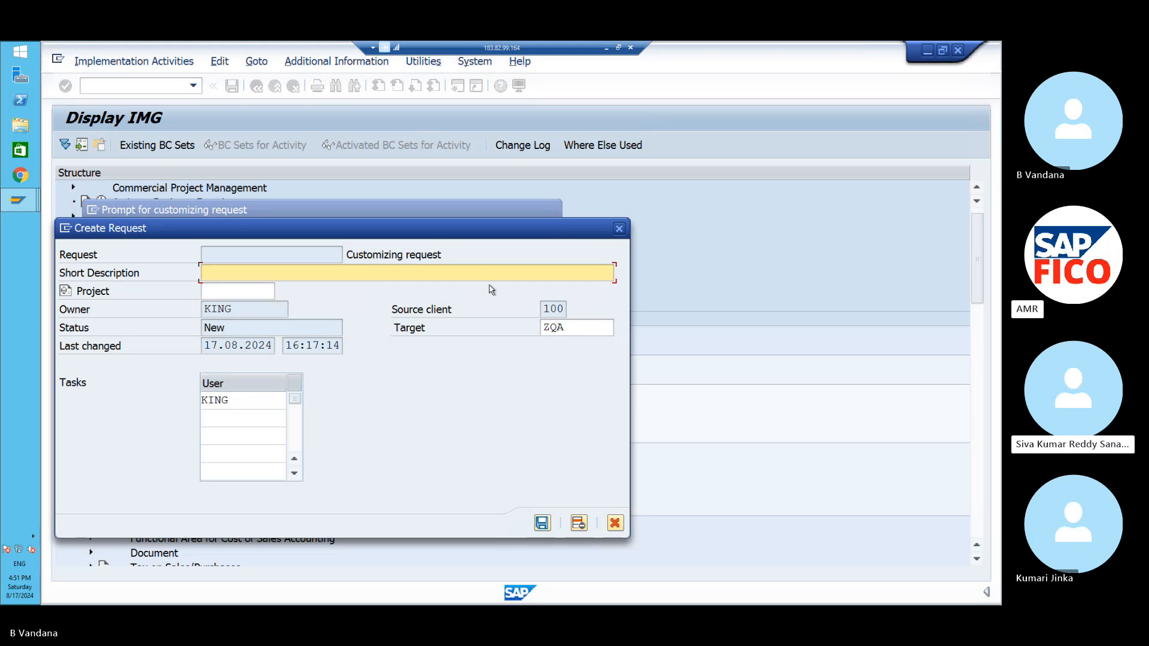
text(POL)
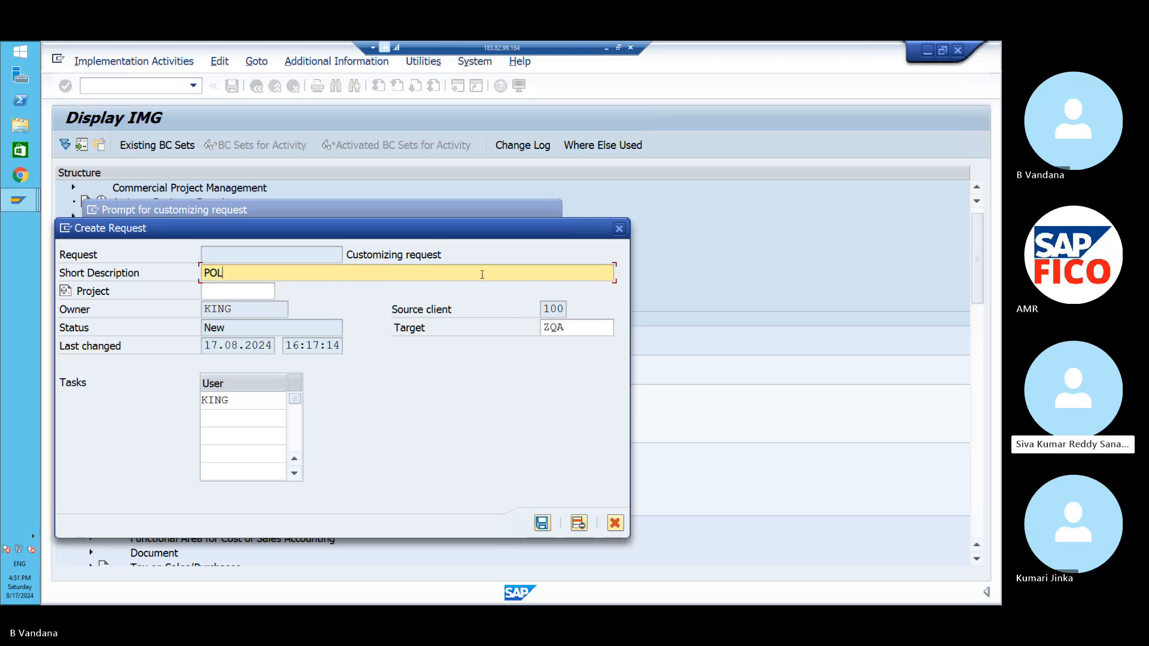
text(O TECHNOLOGIES)
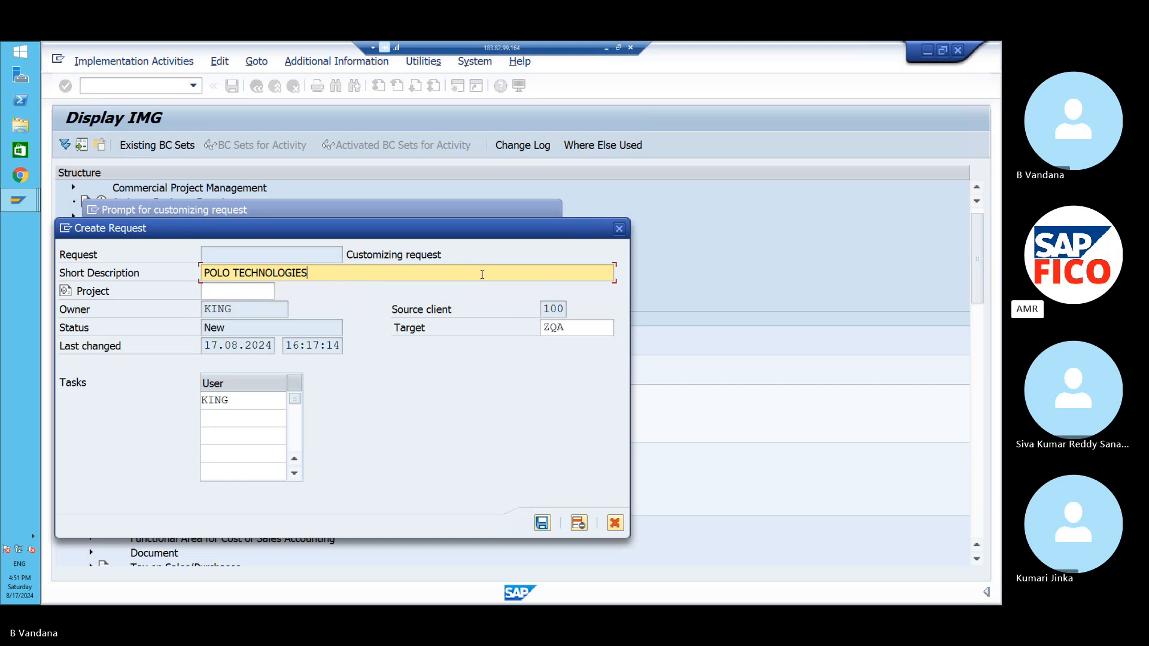
click(542, 523)
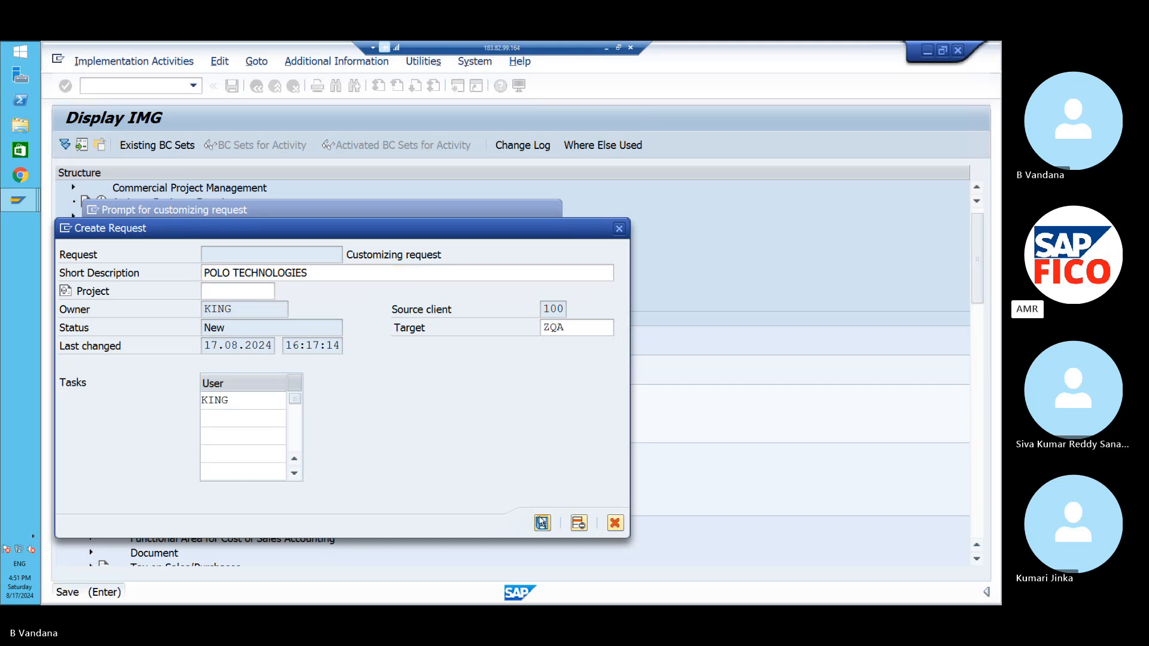
click(359, 322)
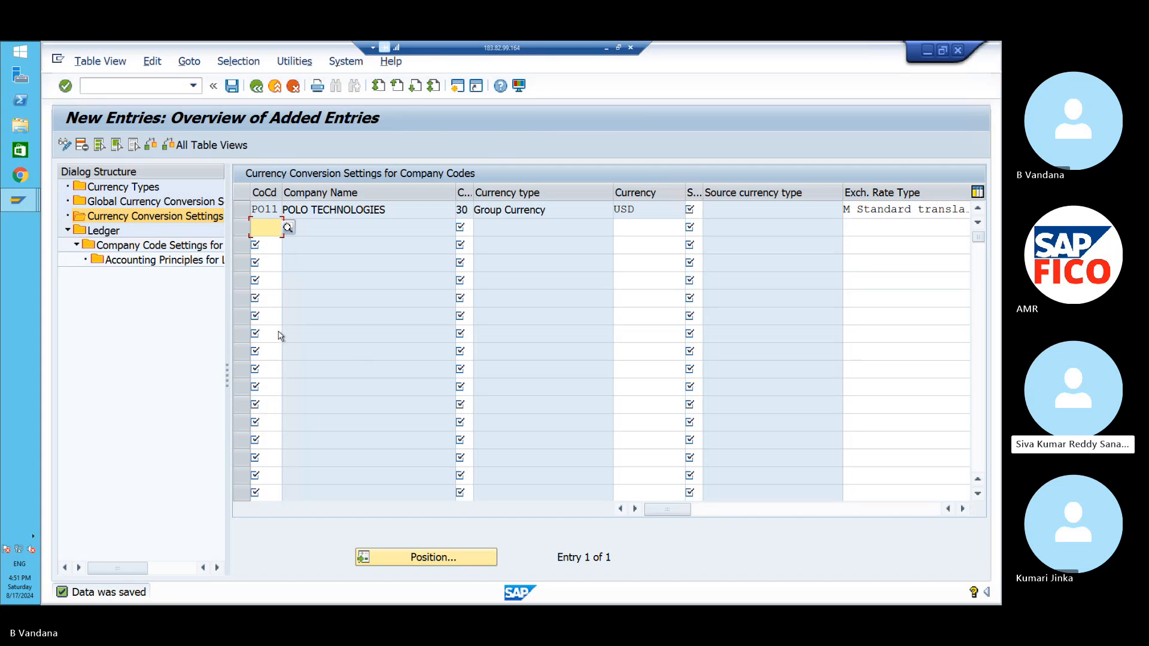
- Return to the document session and start G/L document entry with /NFB50
mouse_move(16, 201)
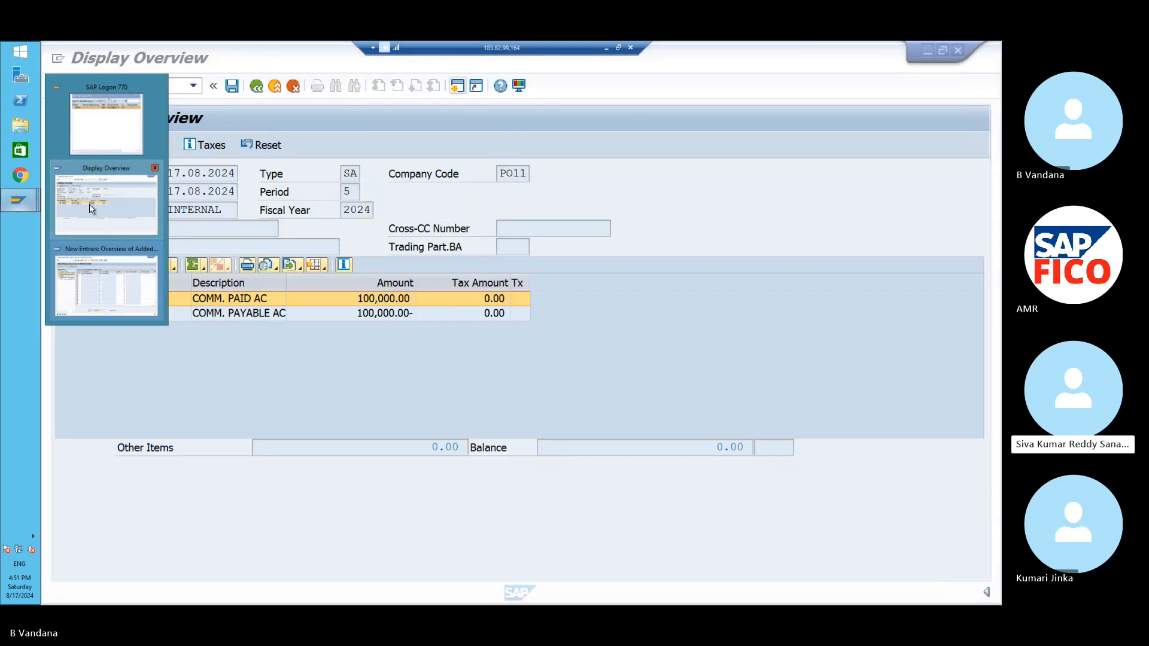
click(92, 208)
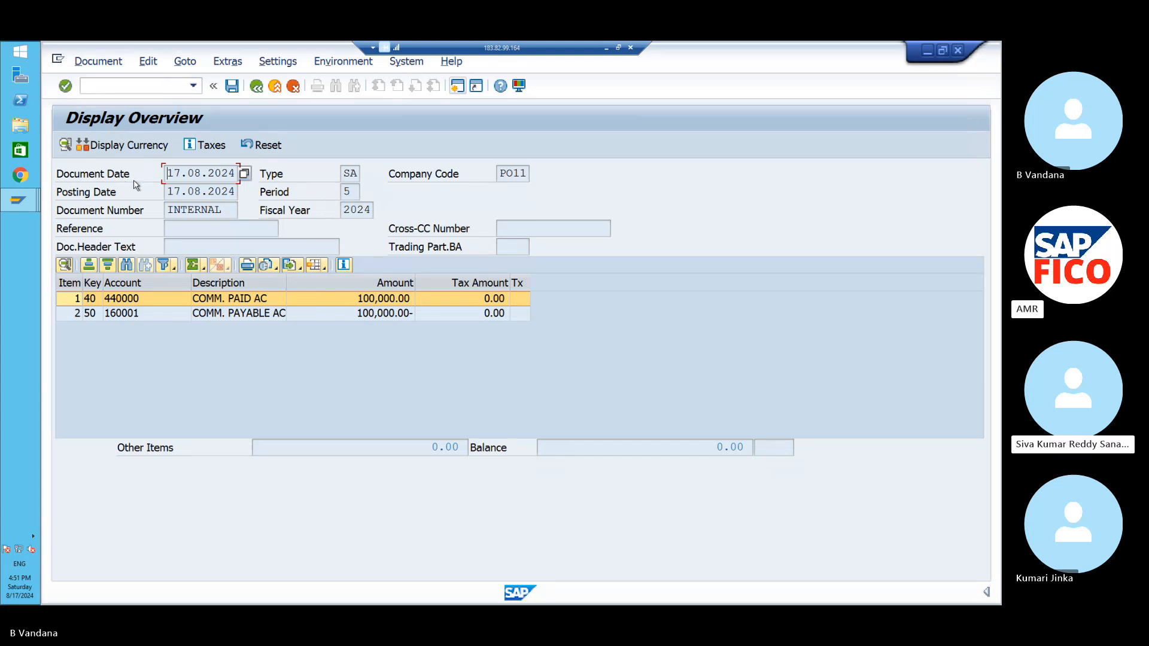
click(133, 84)
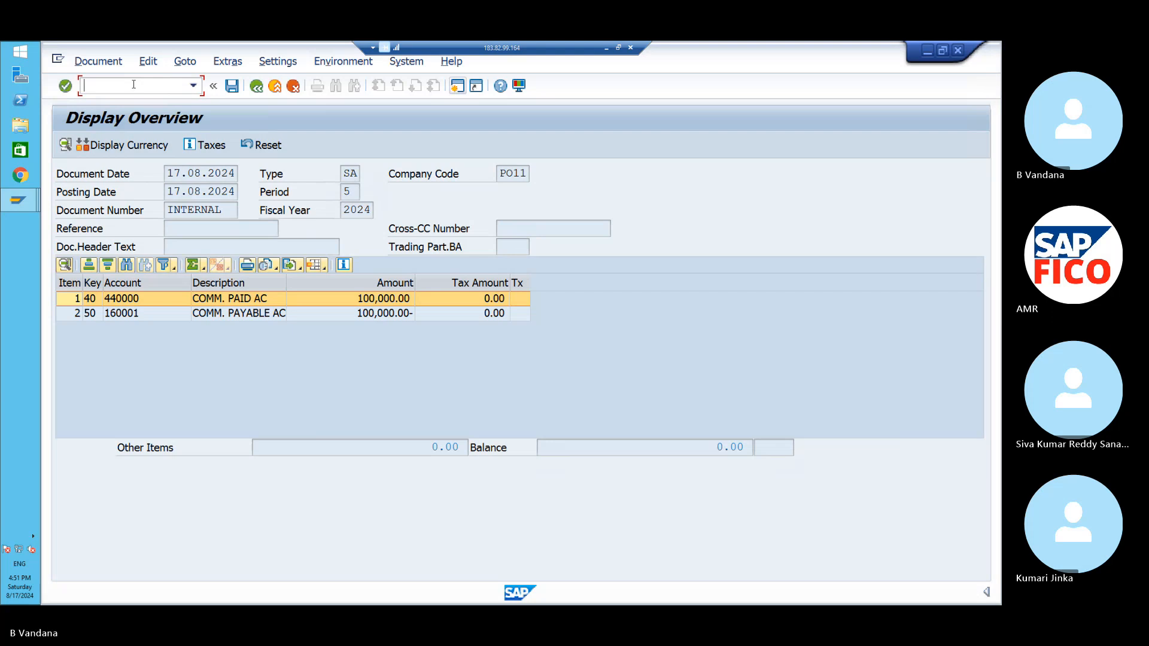
text(/NFB50)
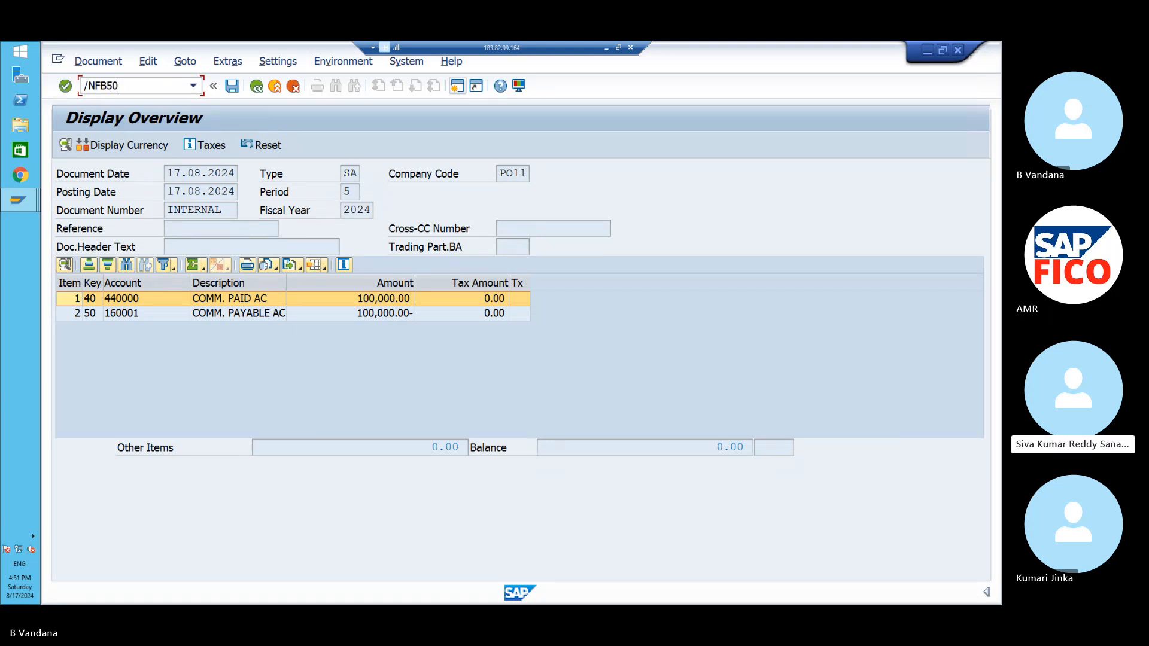
key(Return)
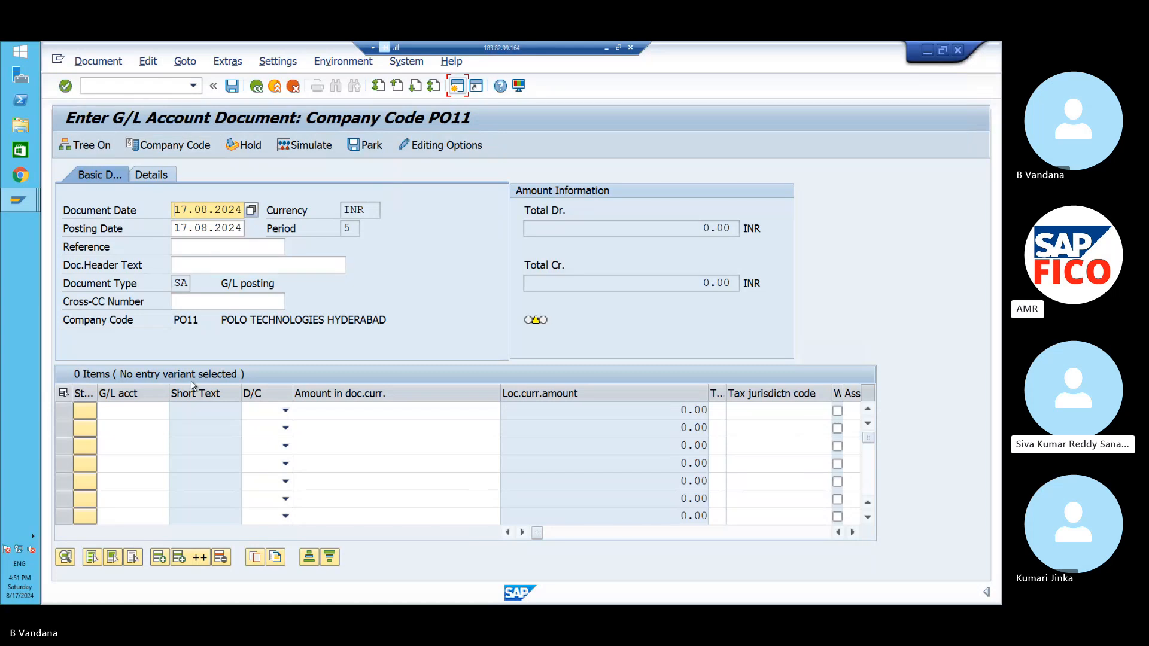
- Enter line one as a 100000 debit to account 440000, Commission Paid
click(150, 415)
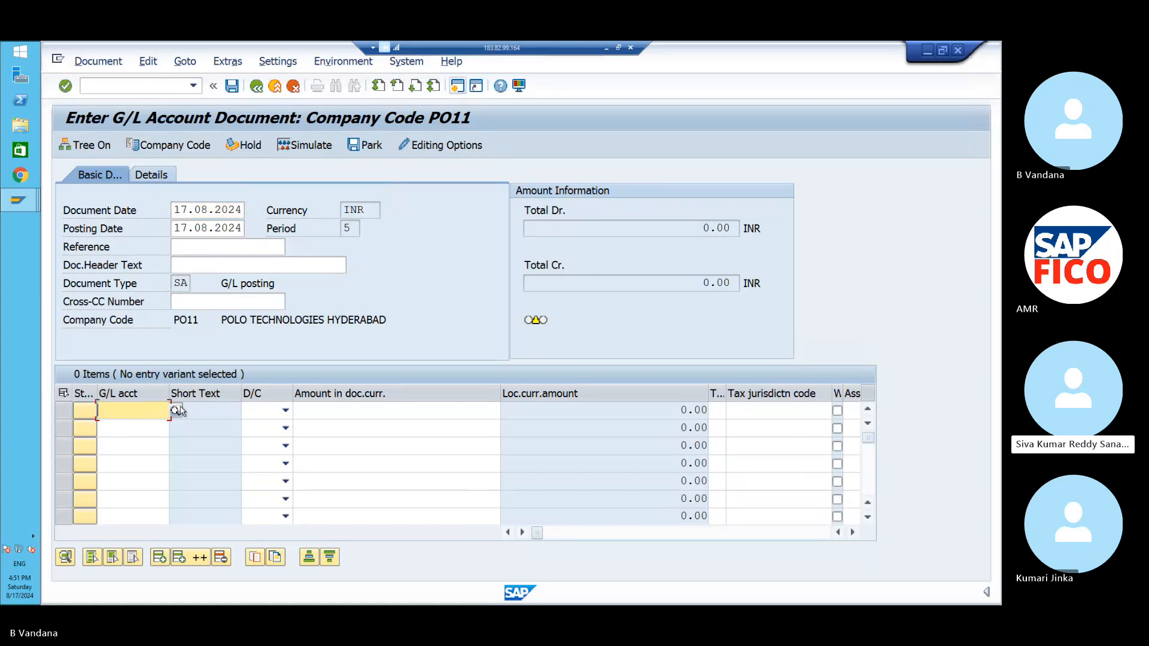
click(176, 410)
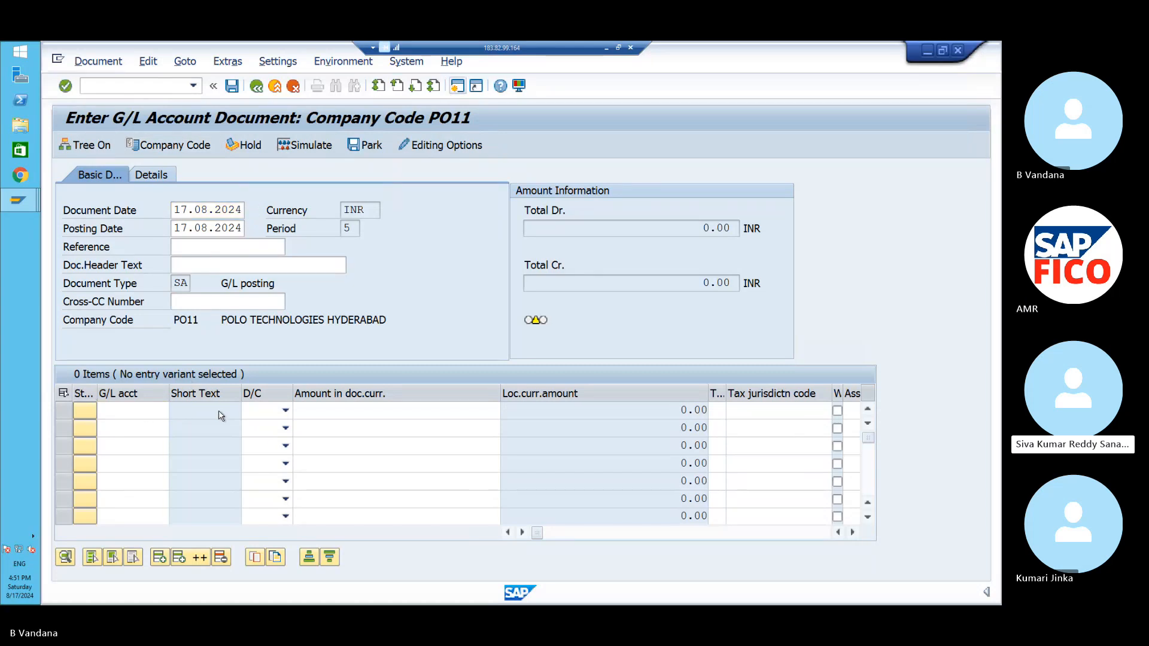
click(651, 596)
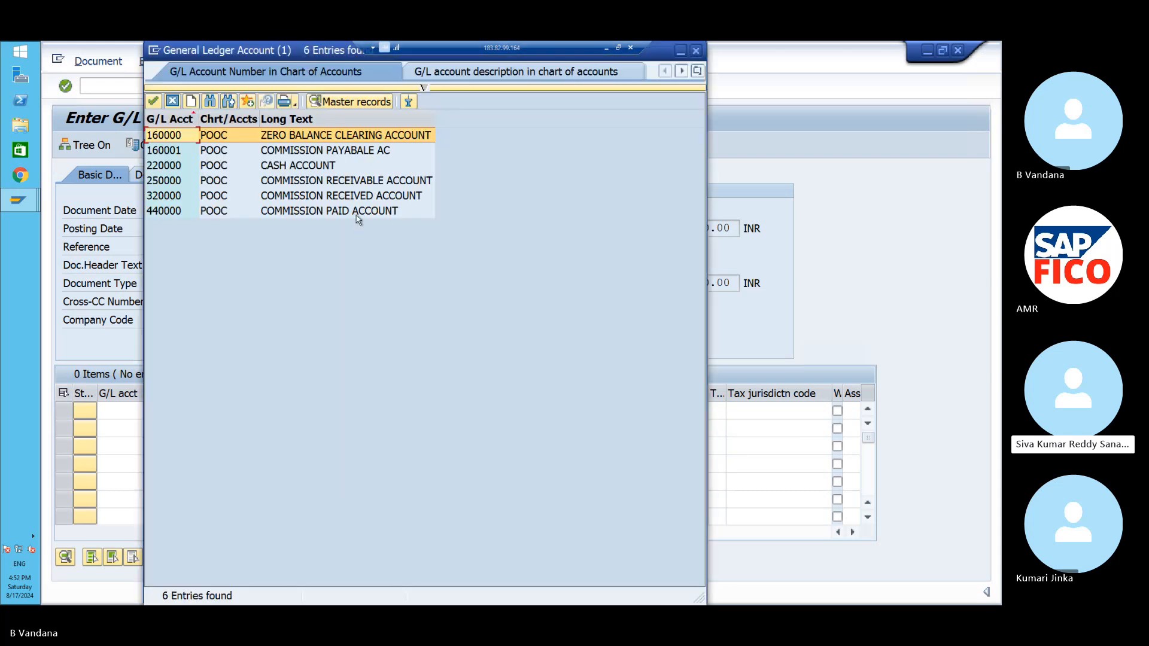
click(356, 215)
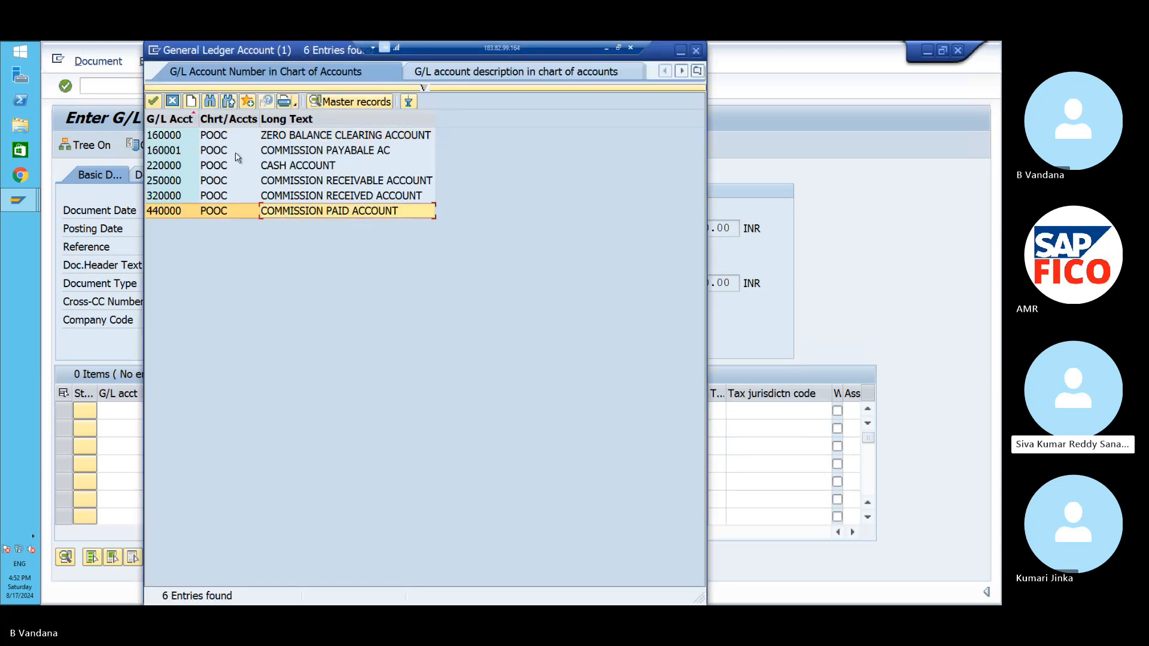
click(154, 102)
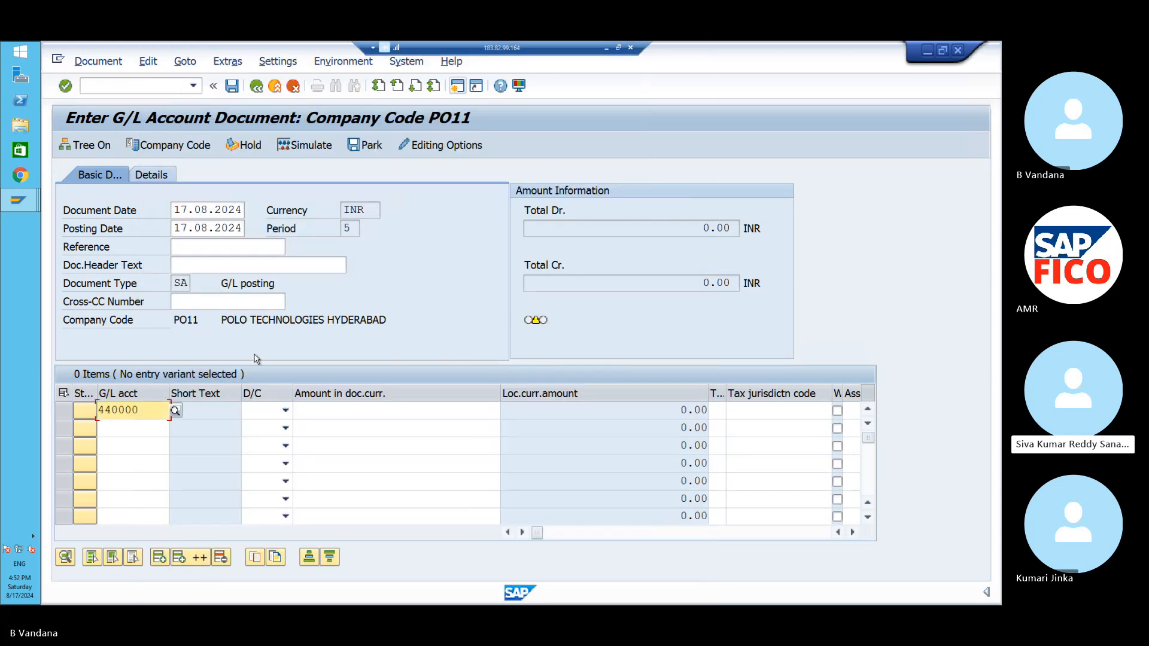
click(286, 412)
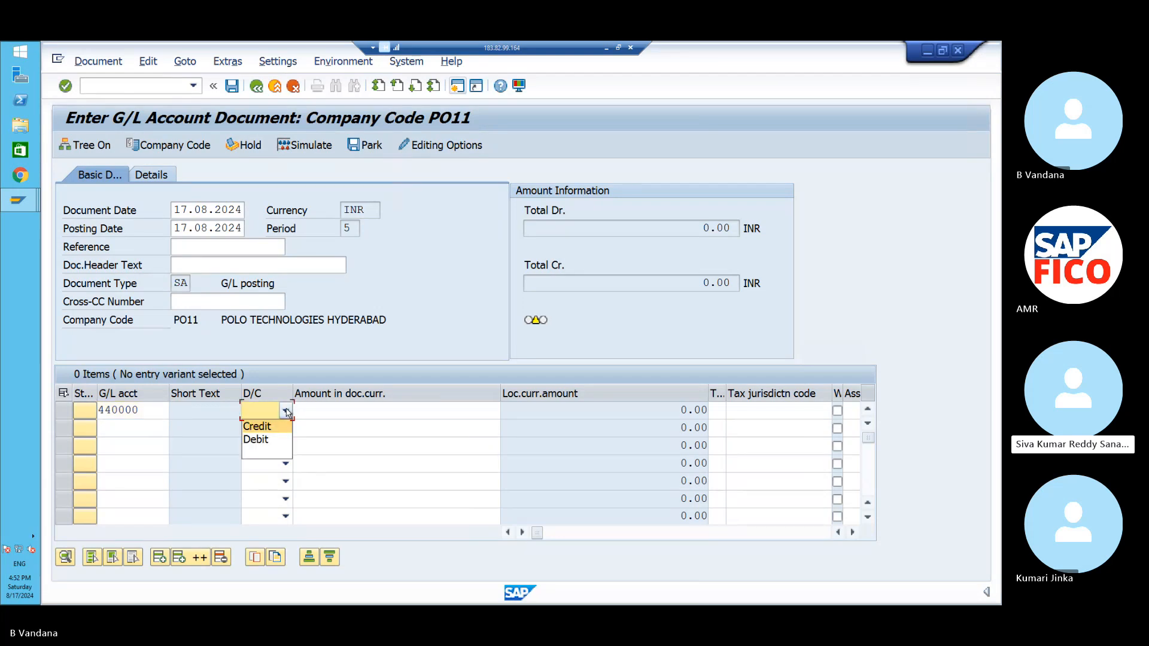
click(283, 439)
click(318, 411)
text(100)
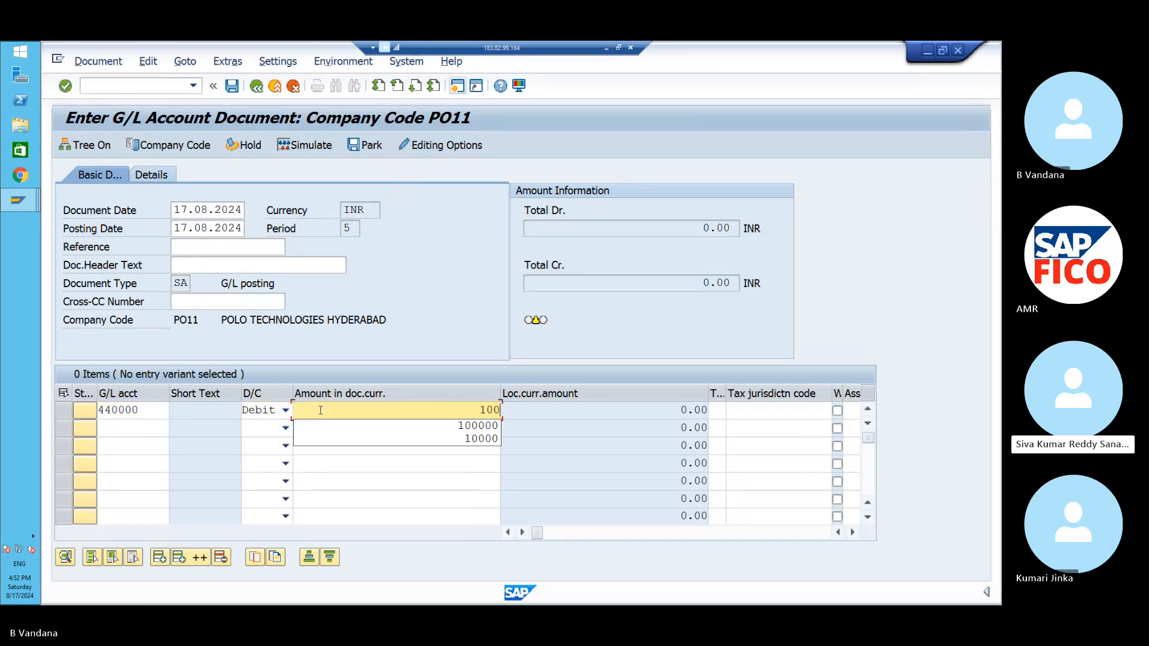
text(000)
key(Down)
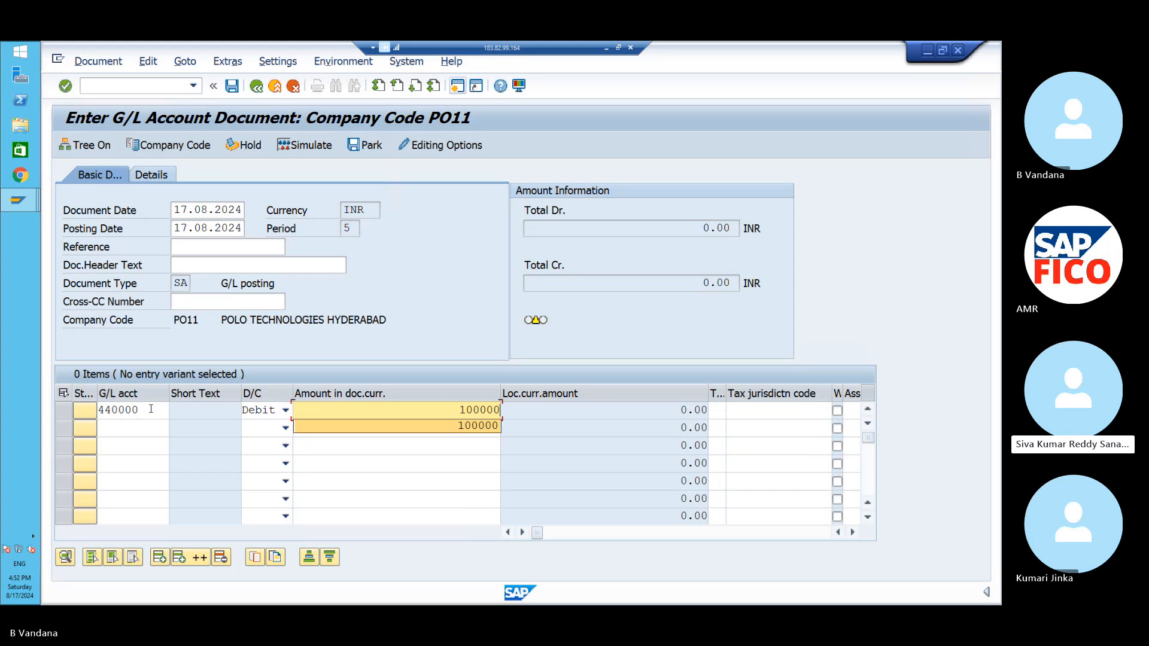
click(138, 427)
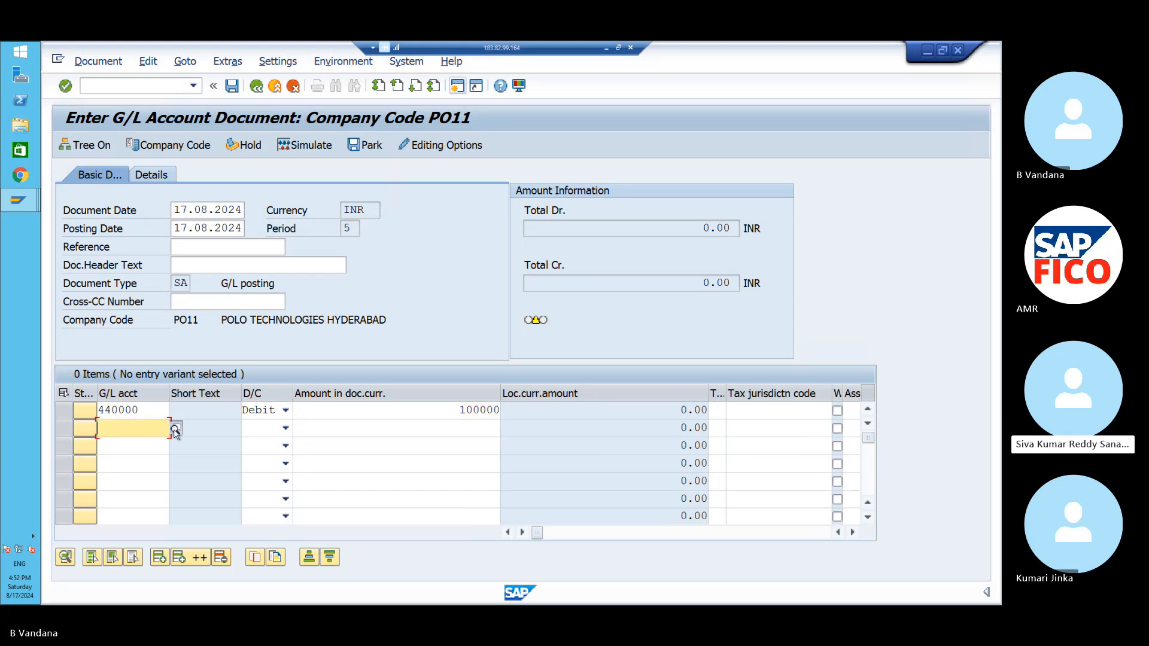
- Enter line two as a 100000 credit to account 160001, commission payable
key(F4)
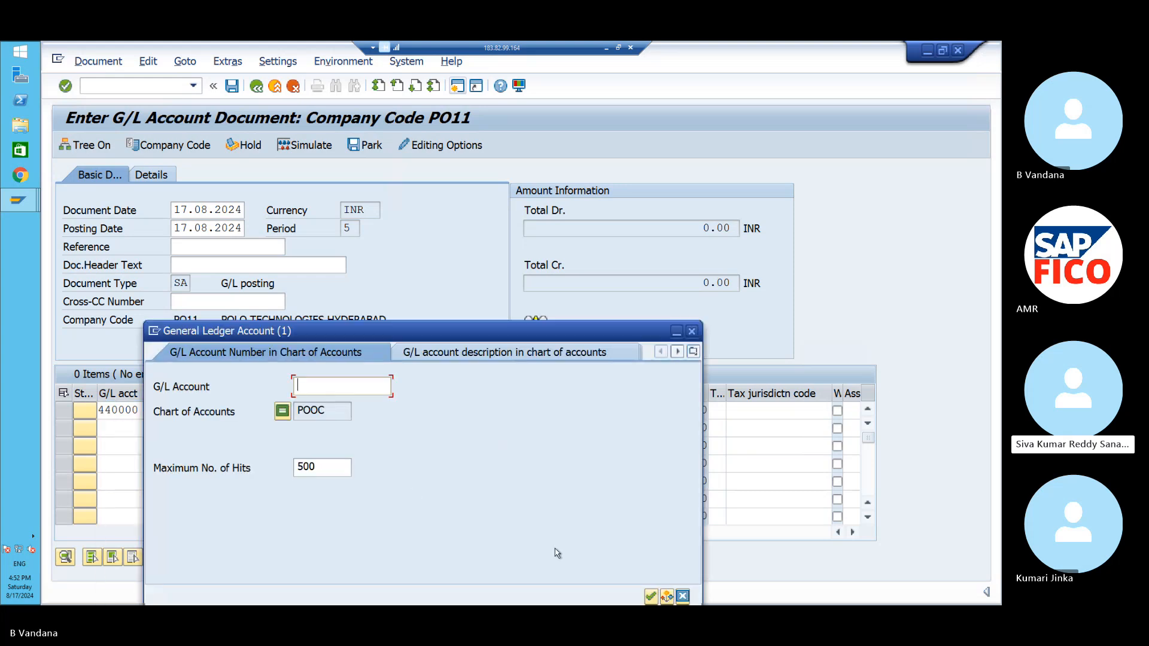
click(650, 597)
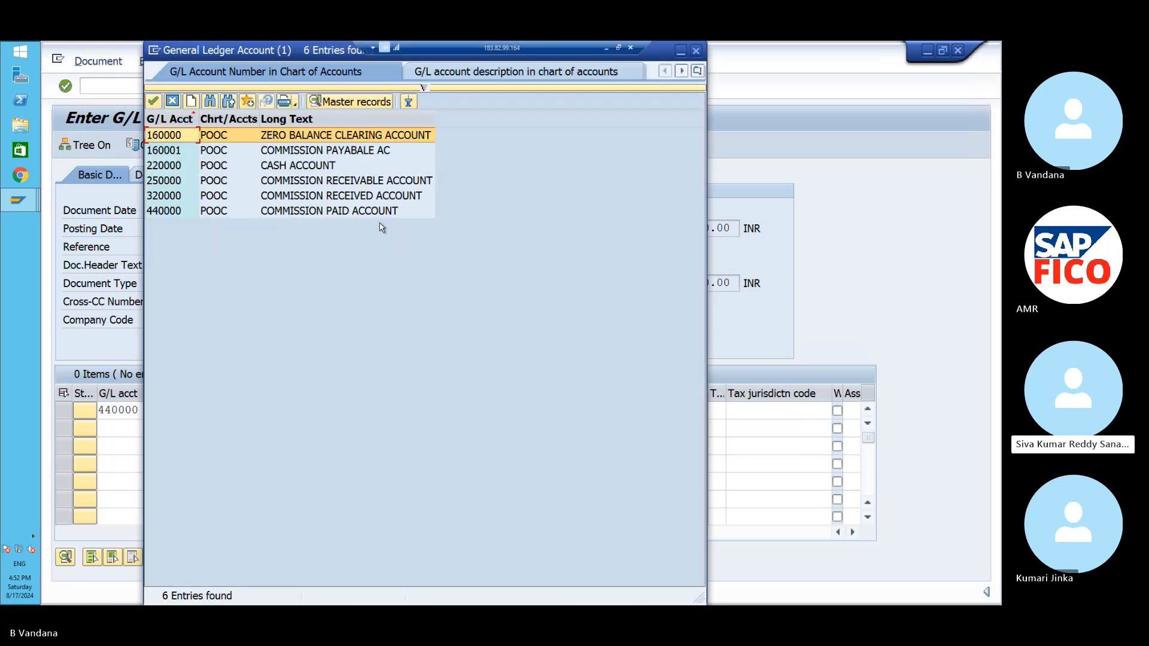
click(357, 152)
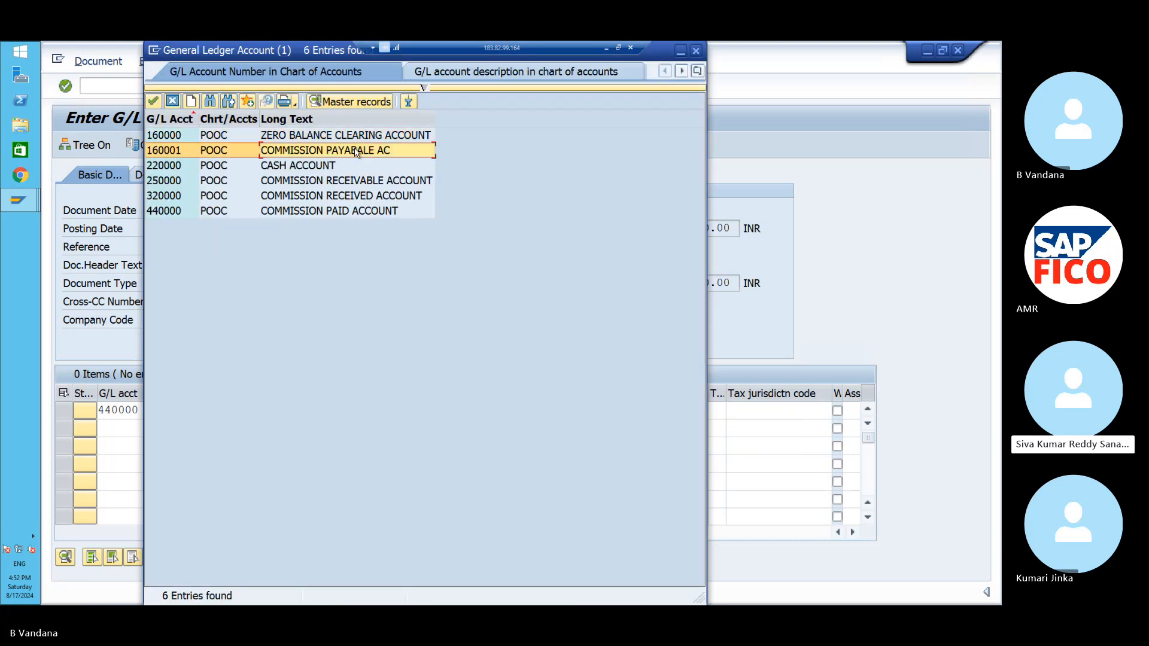
click(154, 101)
click(286, 427)
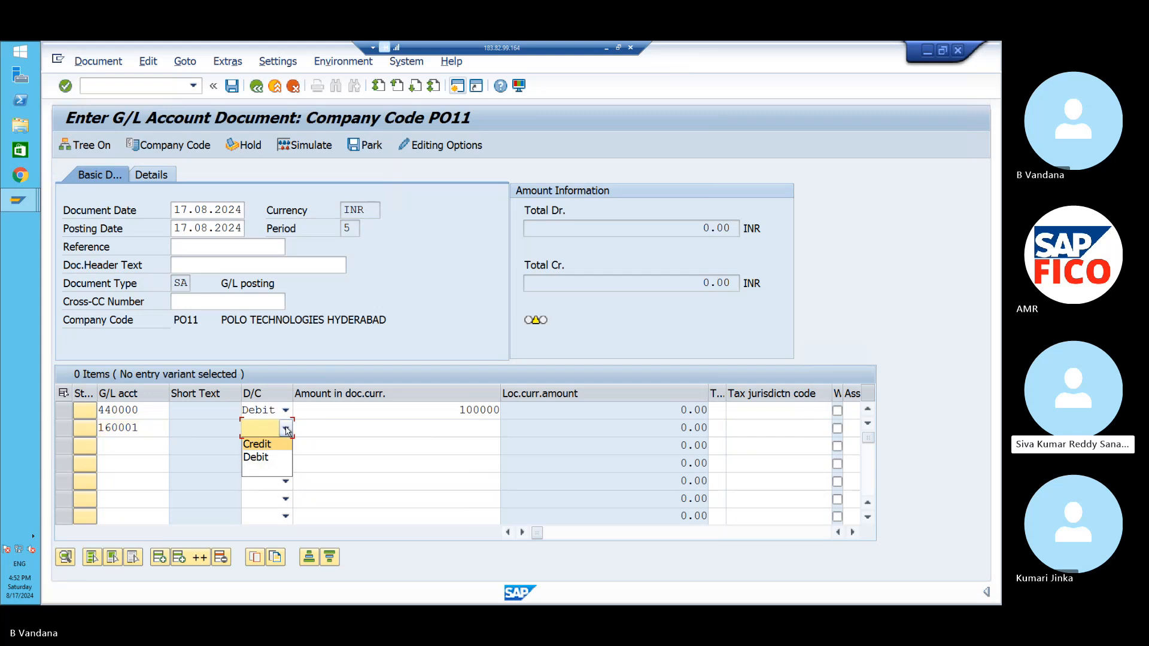
click(284, 446)
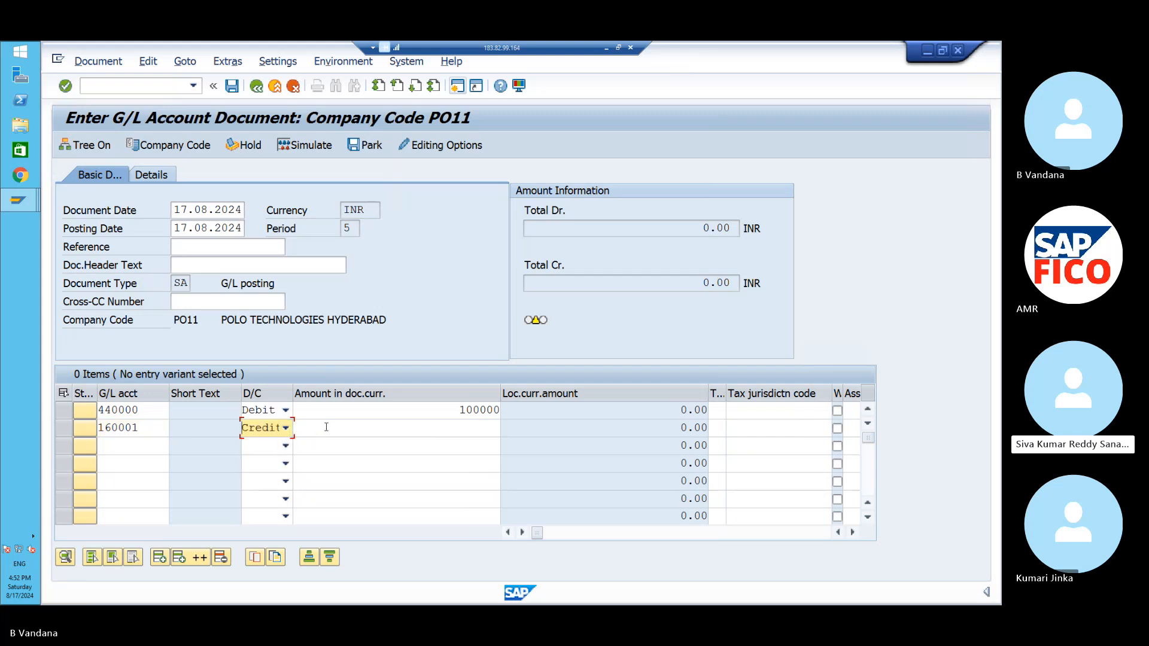
click(326, 427)
text(100000)
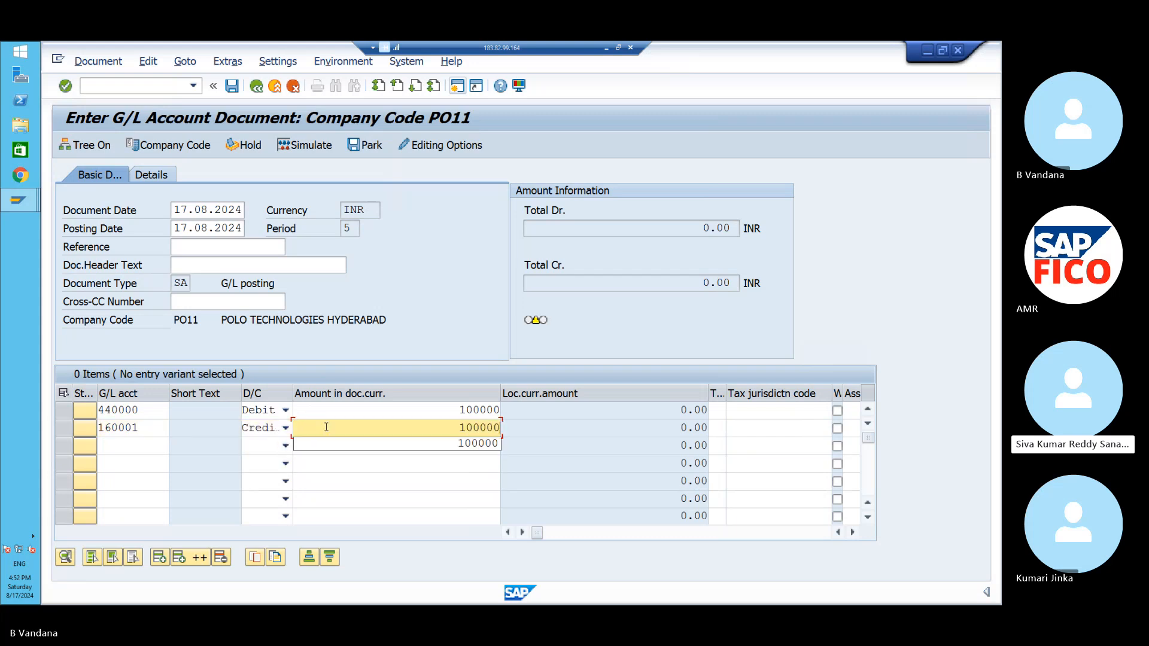
click(522, 533)
click(522, 533)
click(522, 533)
click(521, 534)
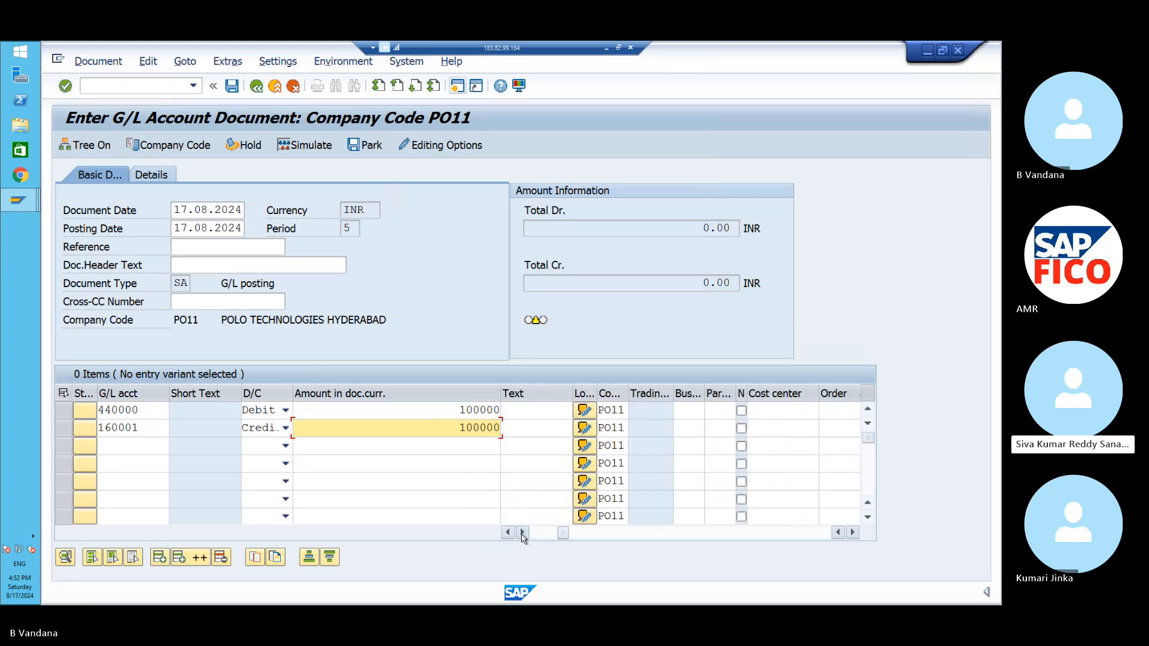
- Give line one text TEST, business area POHB and cost center POFC, then simulate
click(529, 413)
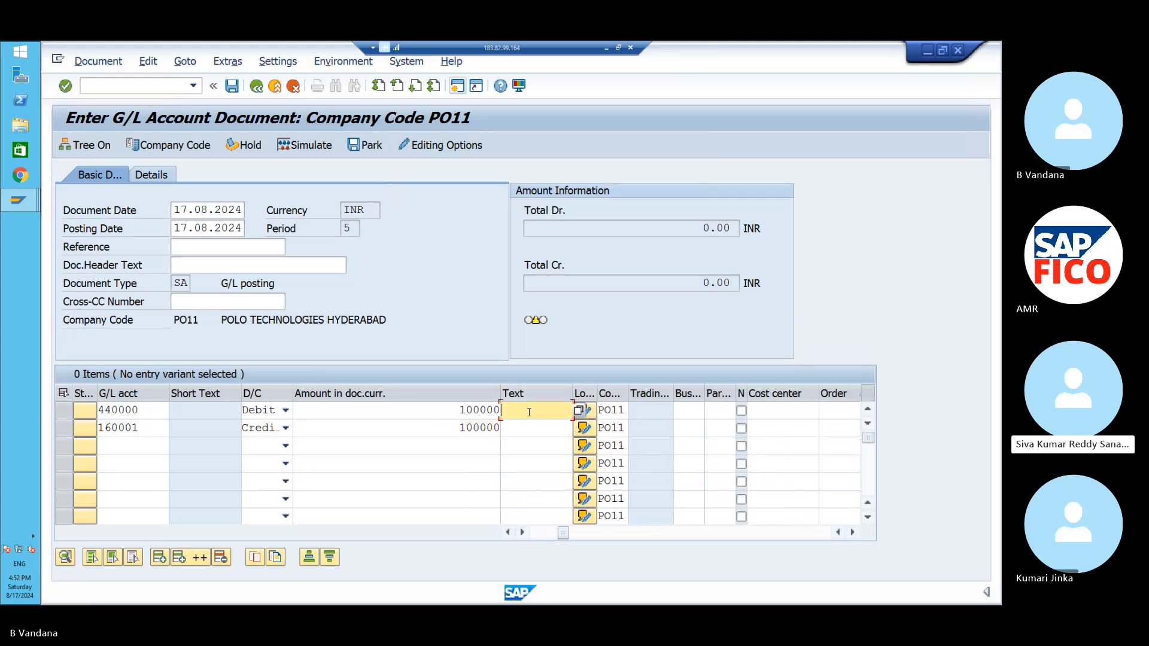
text(TEST)
click(696, 416)
text(HB)
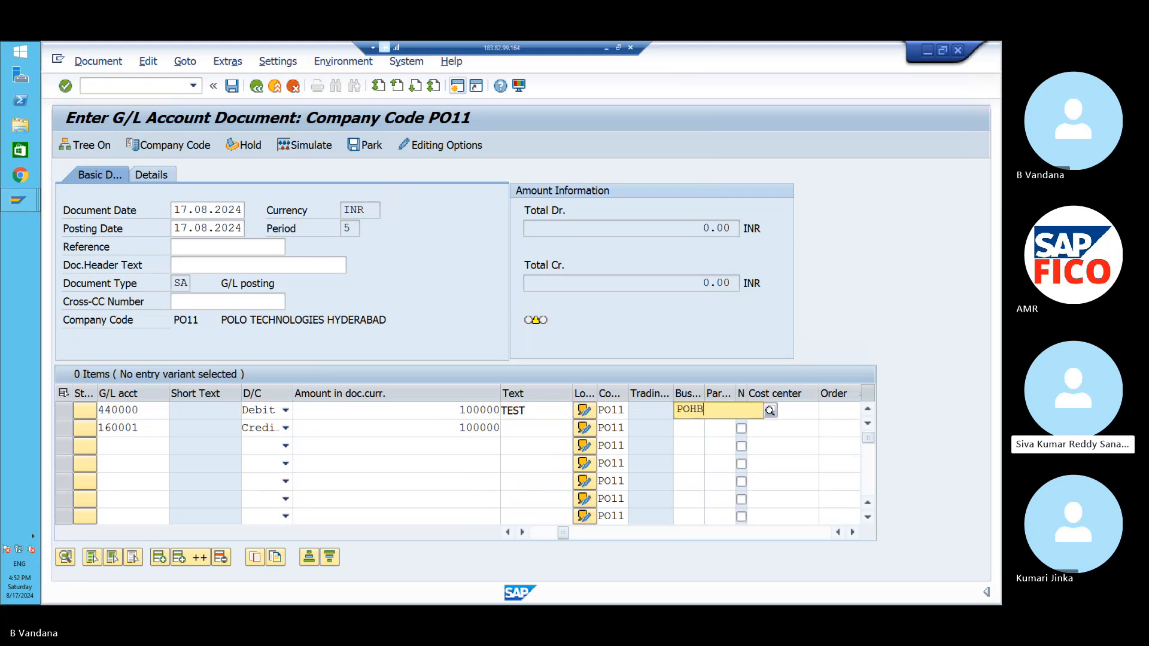
click(708, 444)
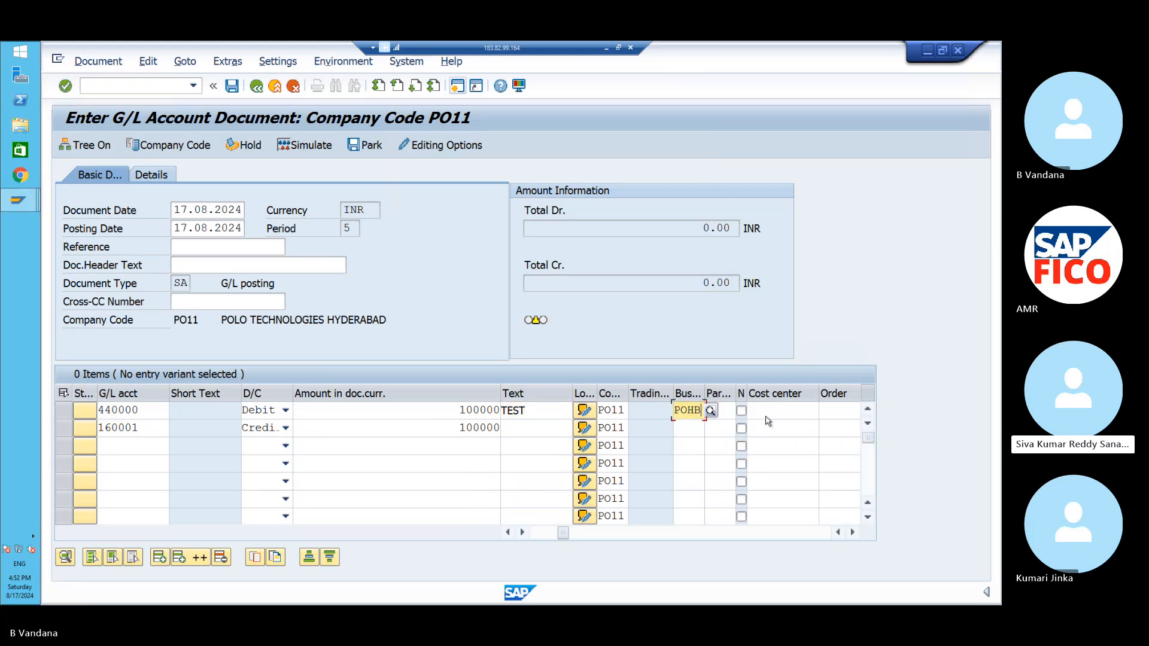
click(769, 411)
text(POFC)
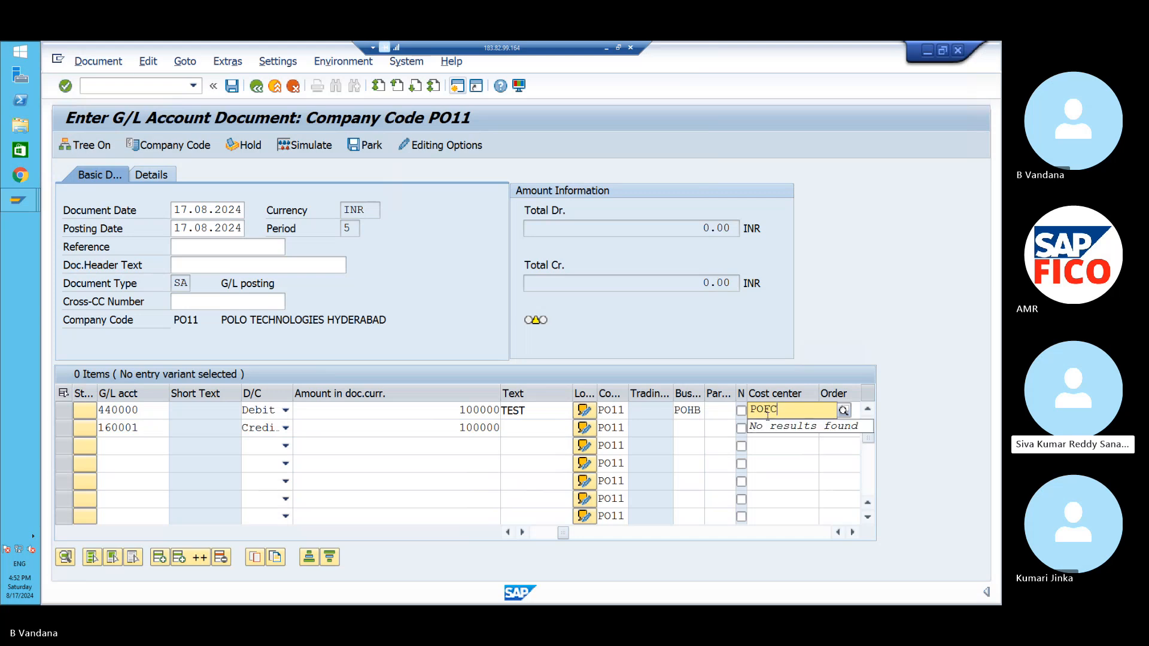
key(Return)
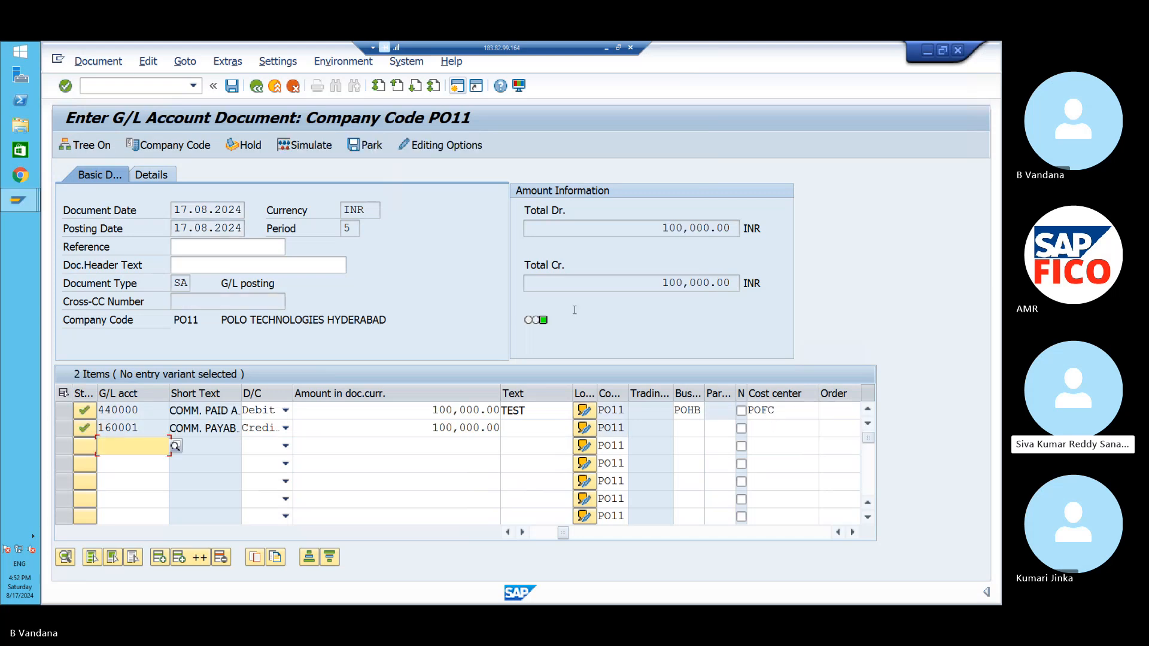
click(316, 148)
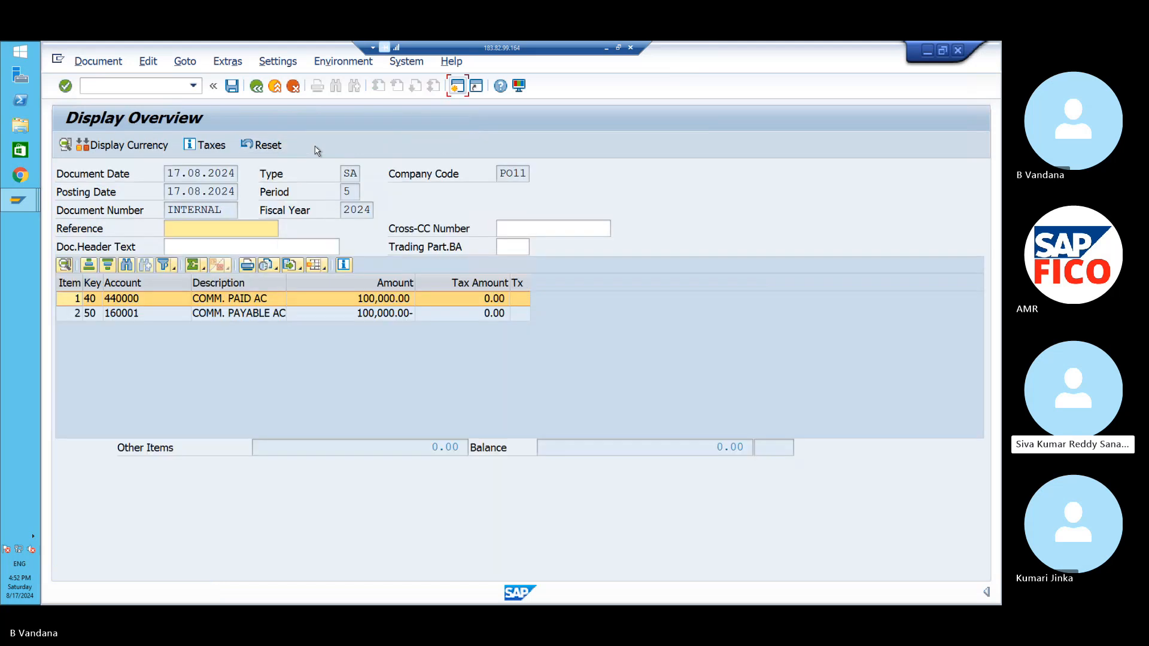
- Try posting the document and read the ledger Customizing error's long text
click(232, 88)
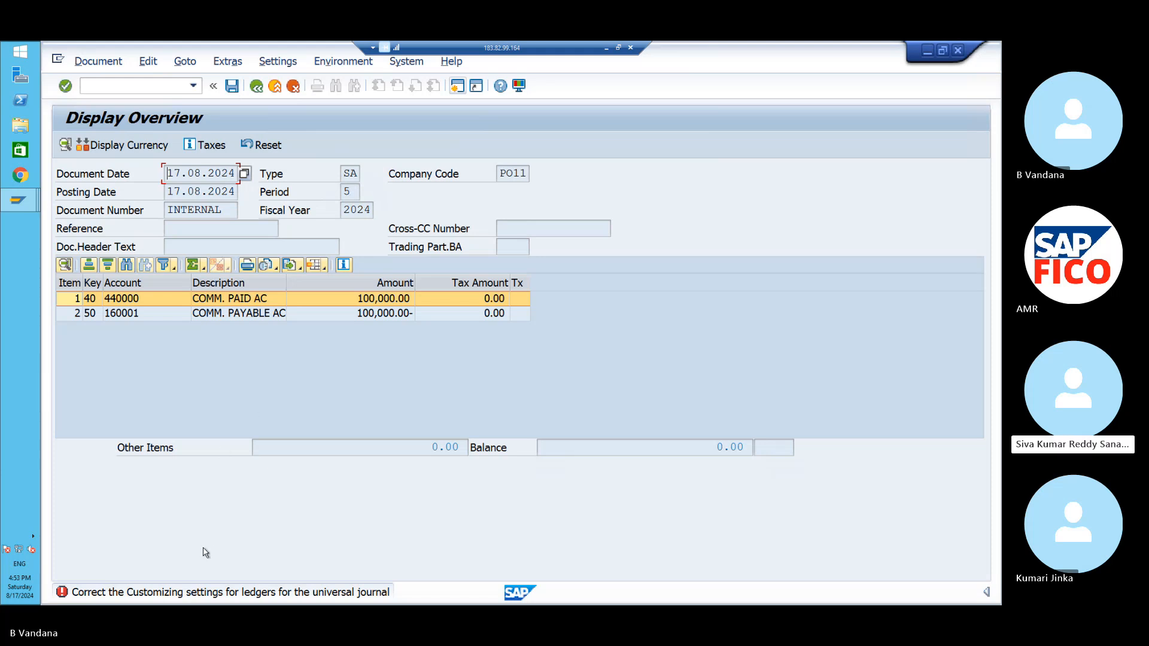
double_click(191, 593)
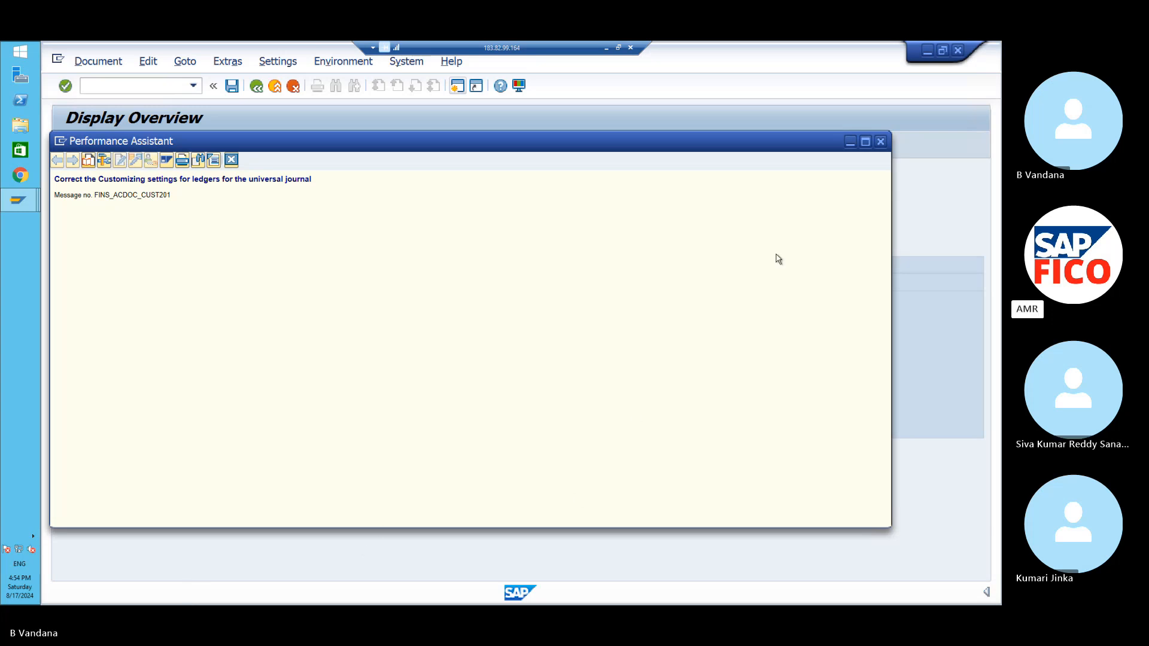
click(880, 141)
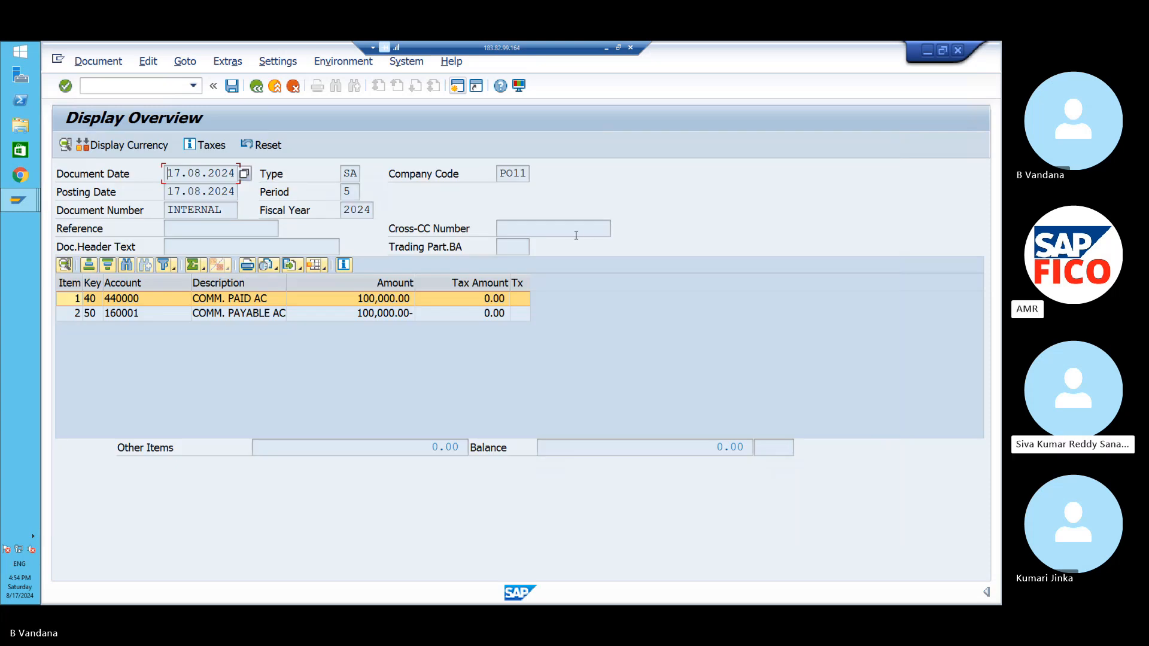
- Start a new G/L account document entry with /NFB50
click(155, 89)
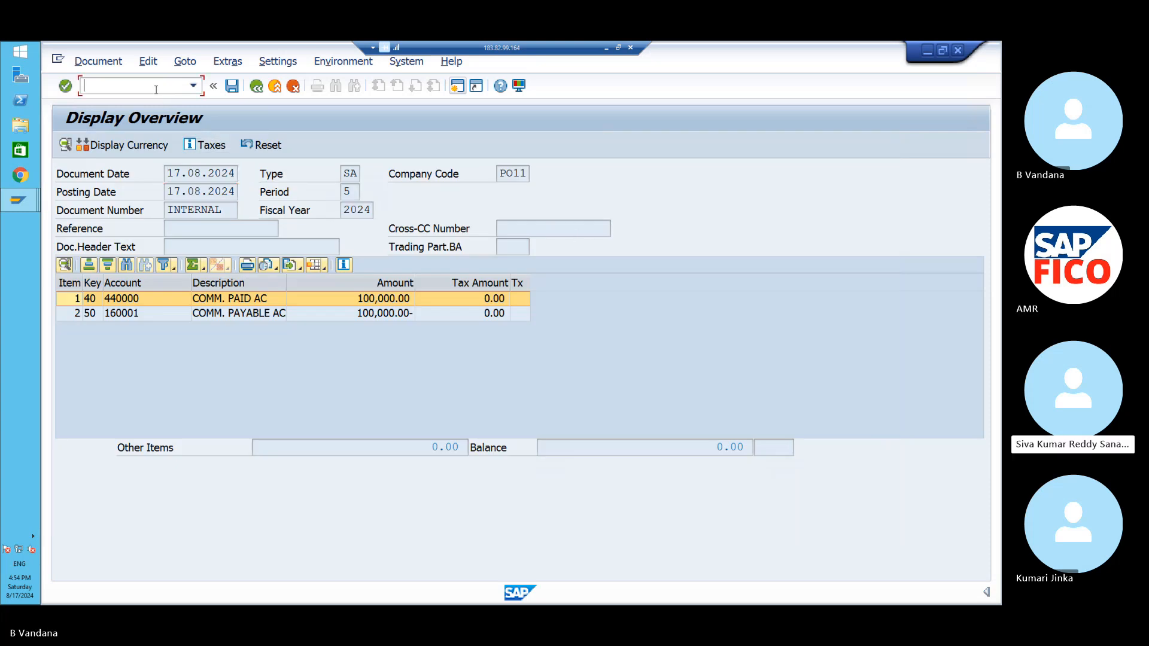
text(/NFB50)
key(Return)
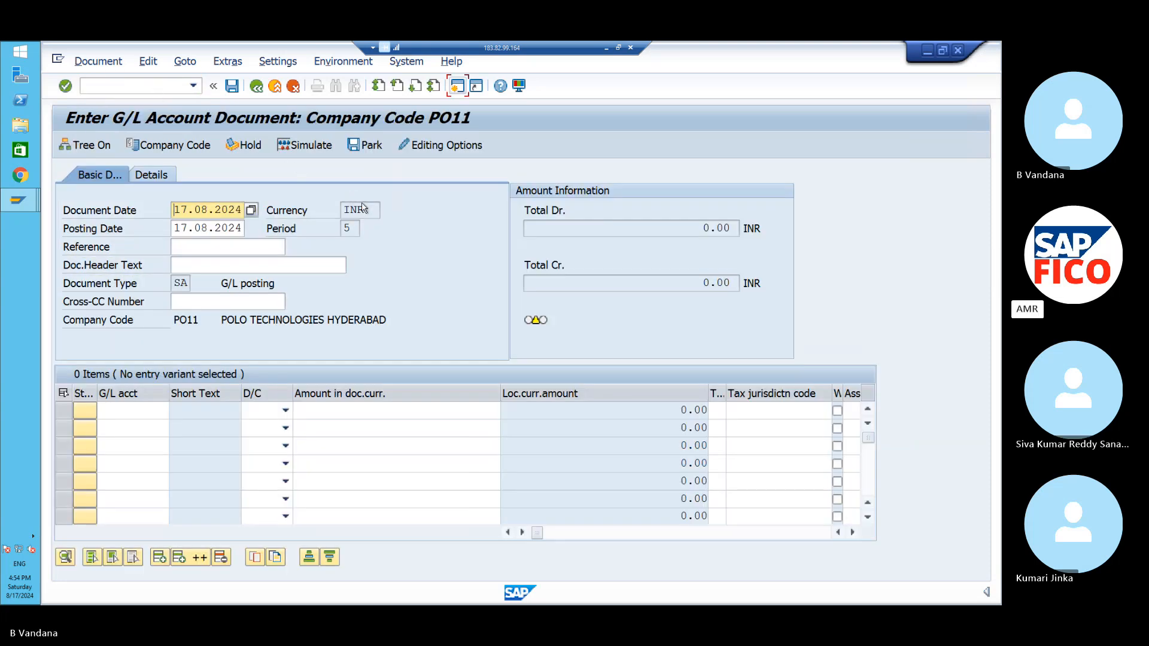
- Check the currency key list without choosing one, then confirm company code PO11
click(366, 210)
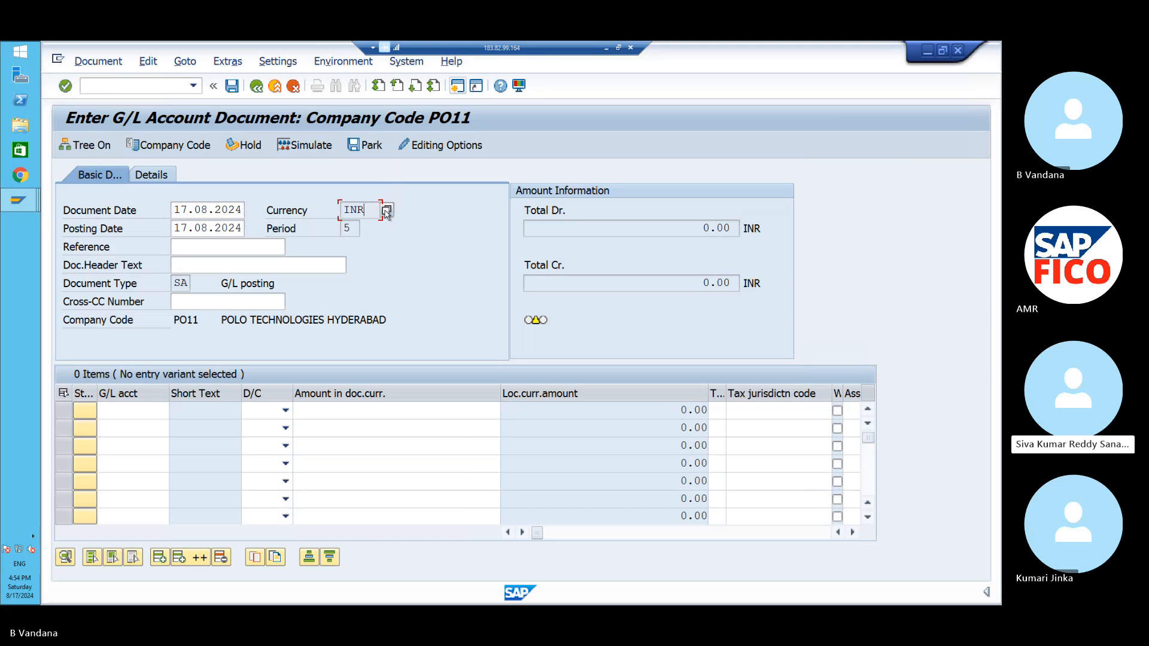
click(386, 211)
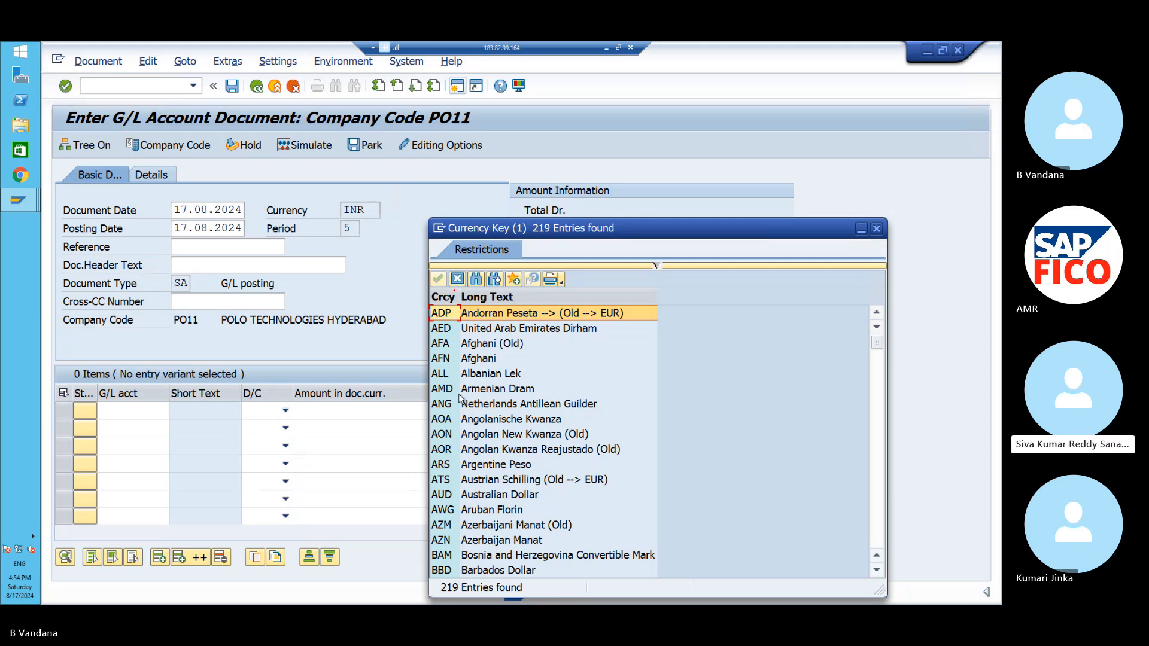
click(875, 230)
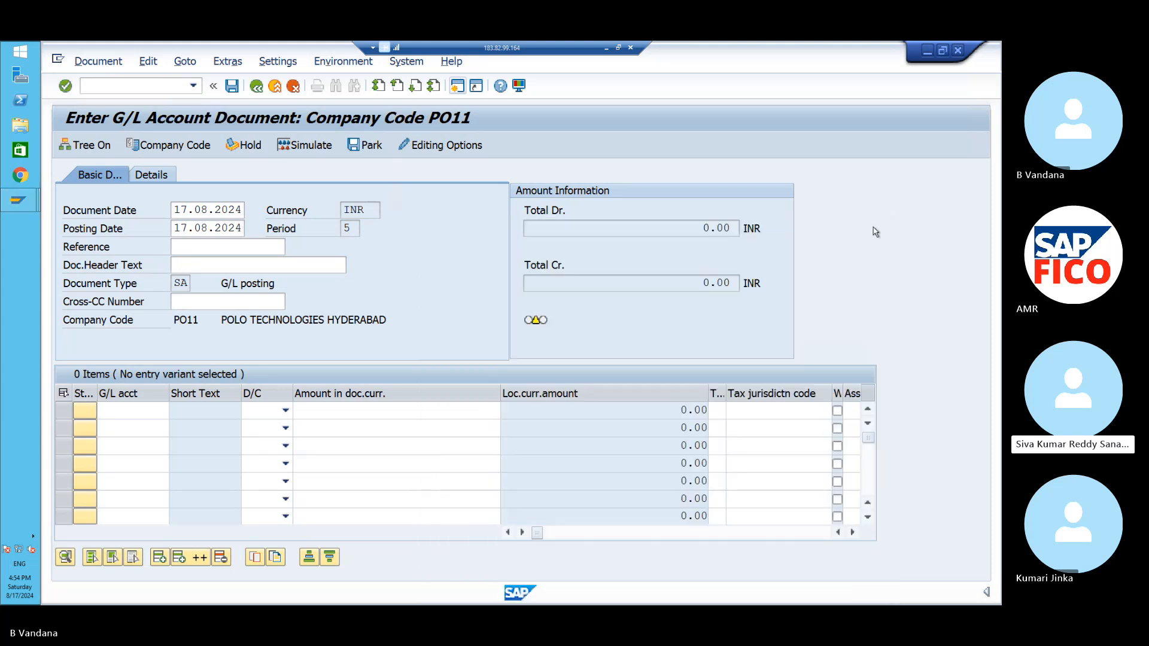
click(208, 152)
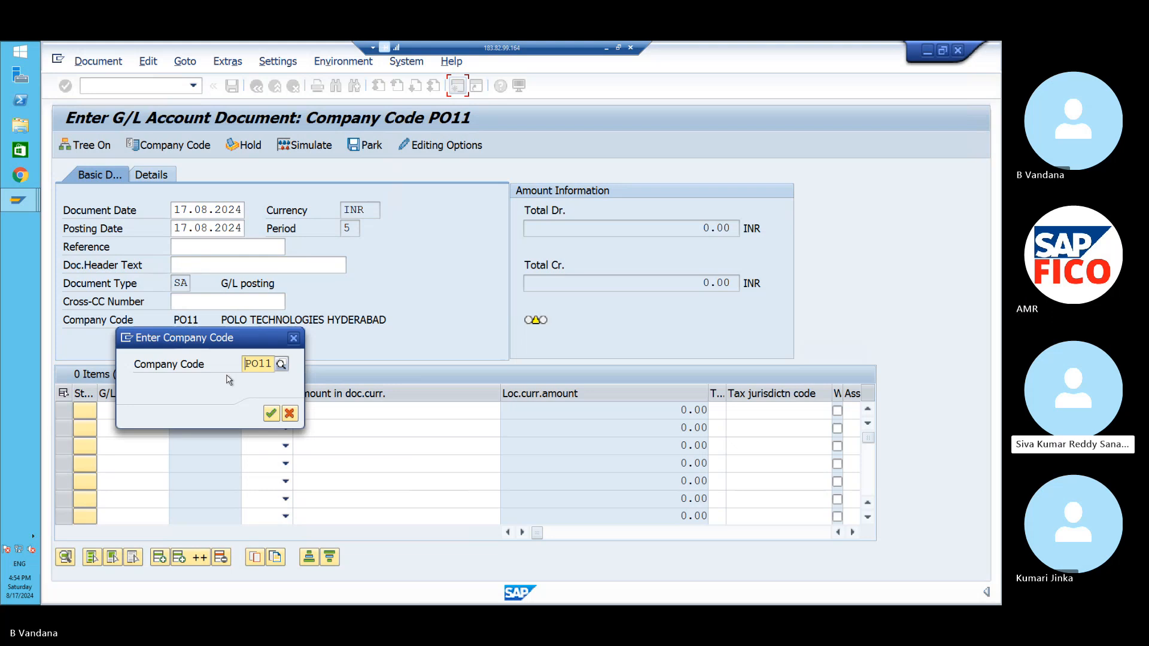
click(269, 415)
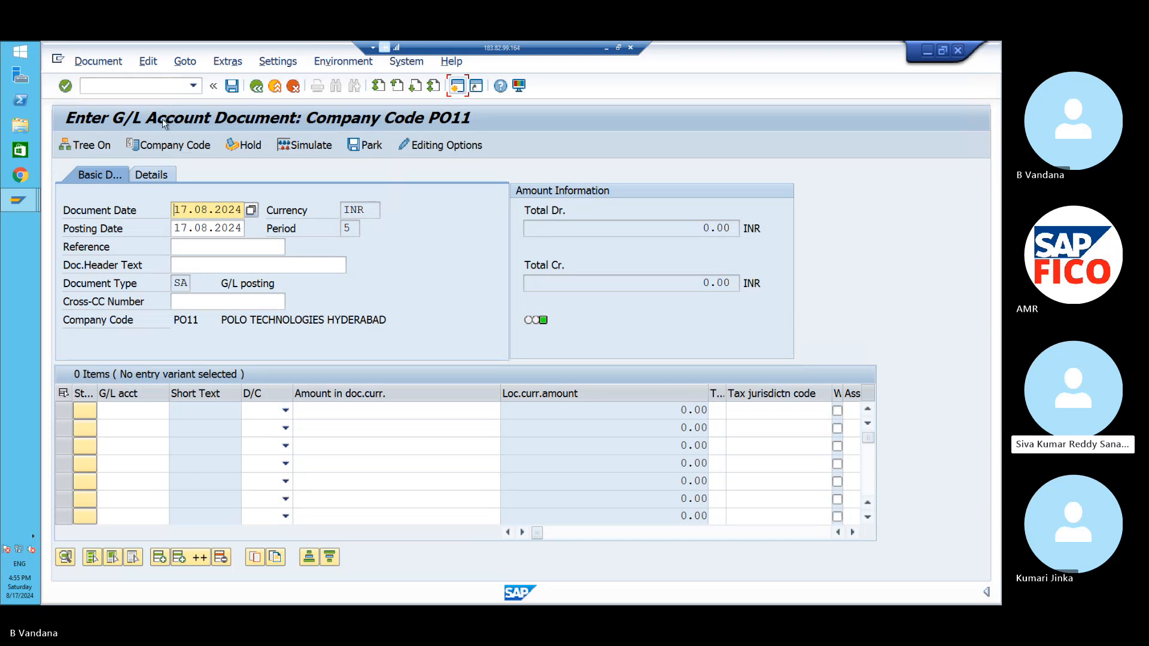
click(146, 62)
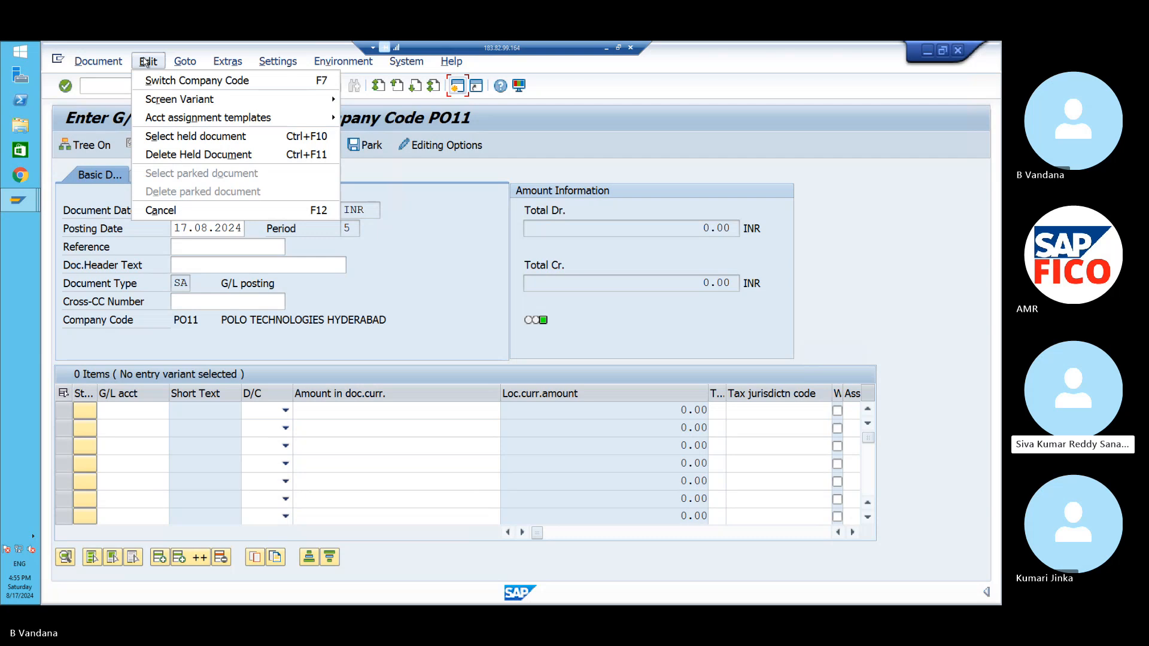
- In Accounting Editing Options, change Default Document Currency from Local Currency to None
click(109, 196)
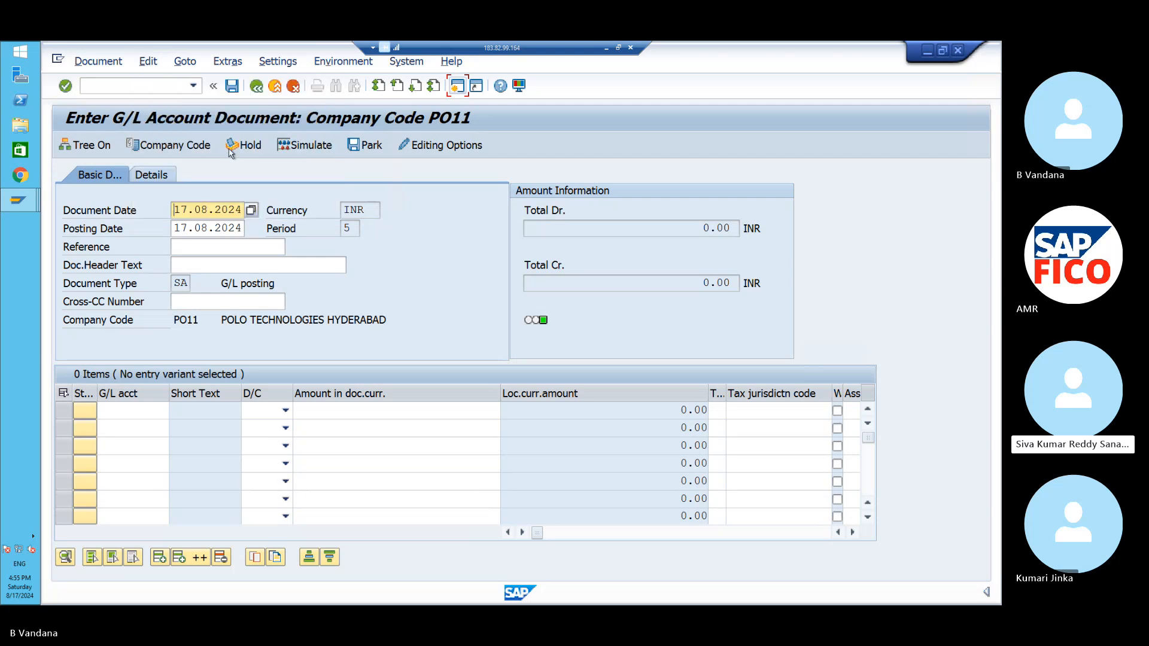
click(422, 148)
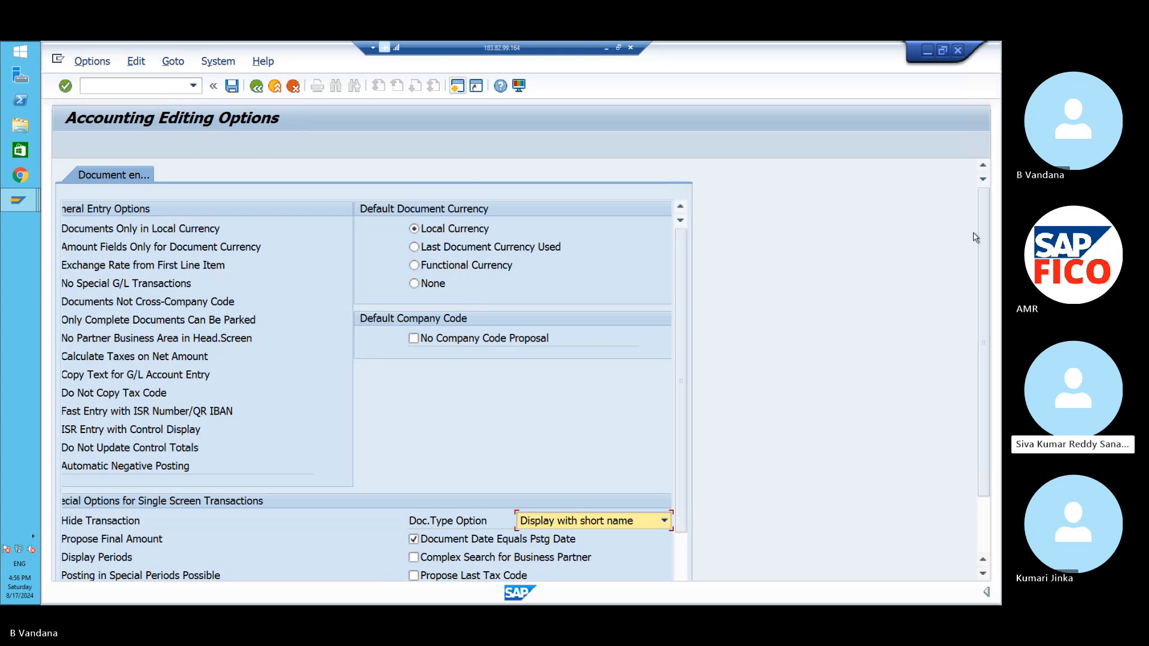
scroll(984, 231, down, 3)
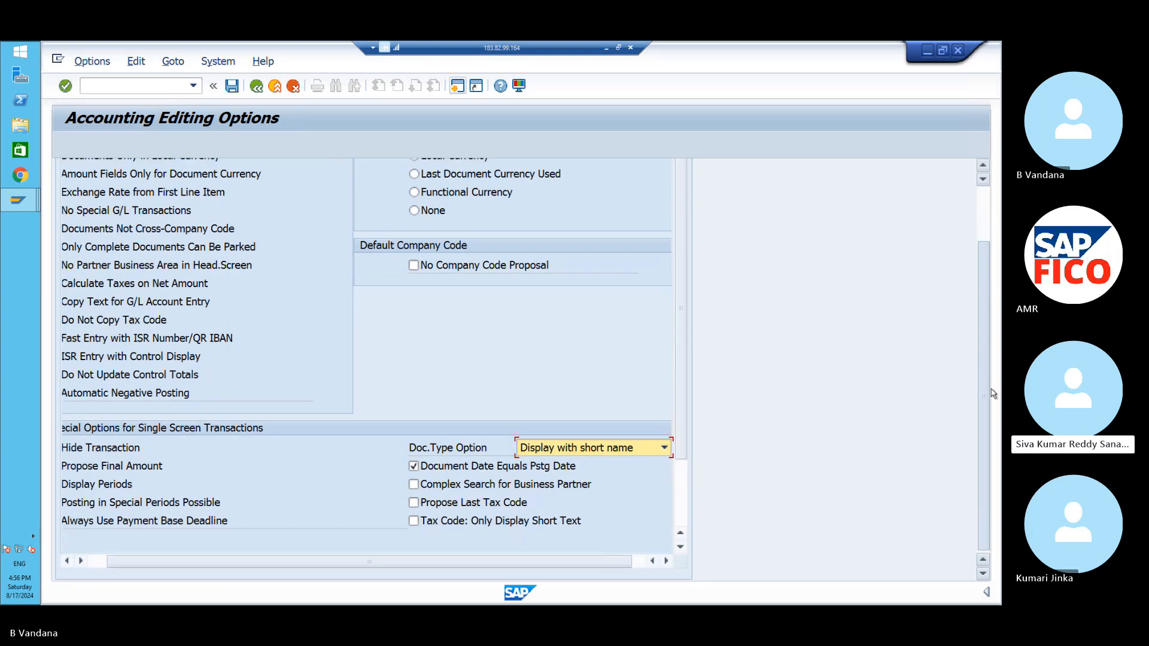
drag(601, 562, 514, 572)
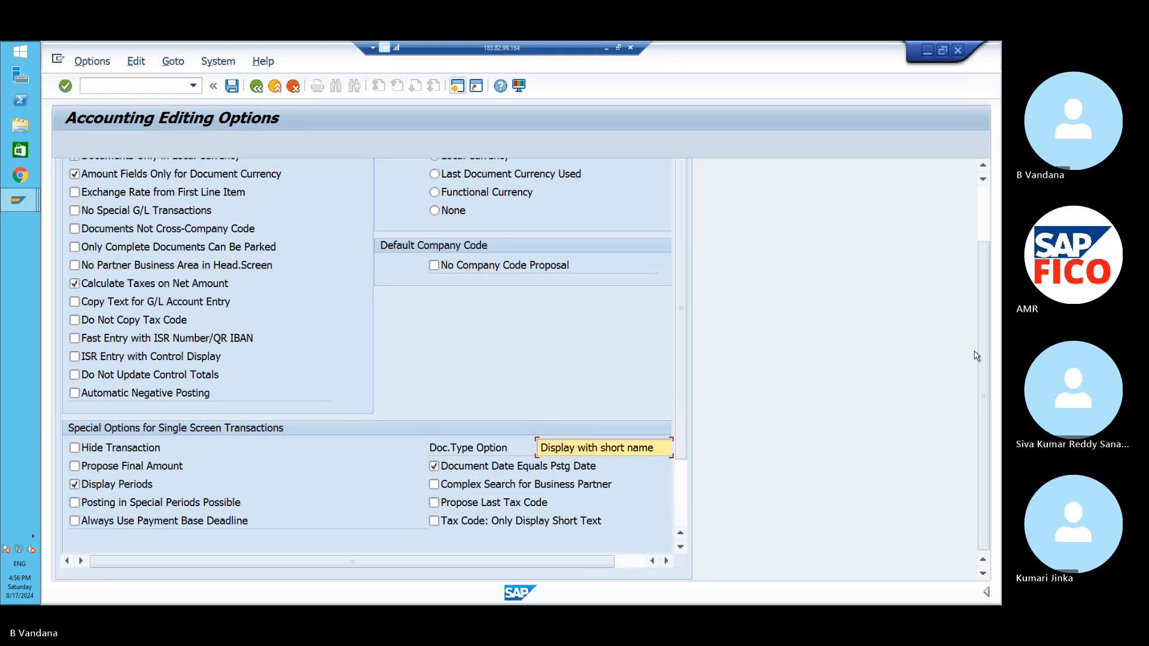
drag(984, 350, 976, 296)
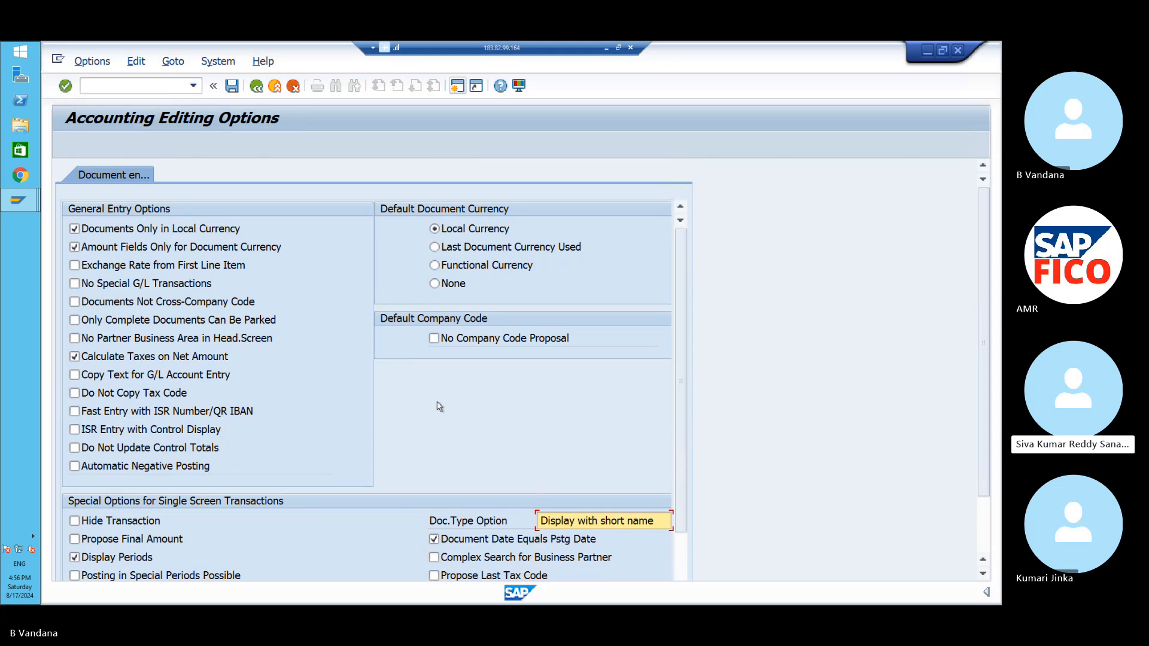
click(435, 284)
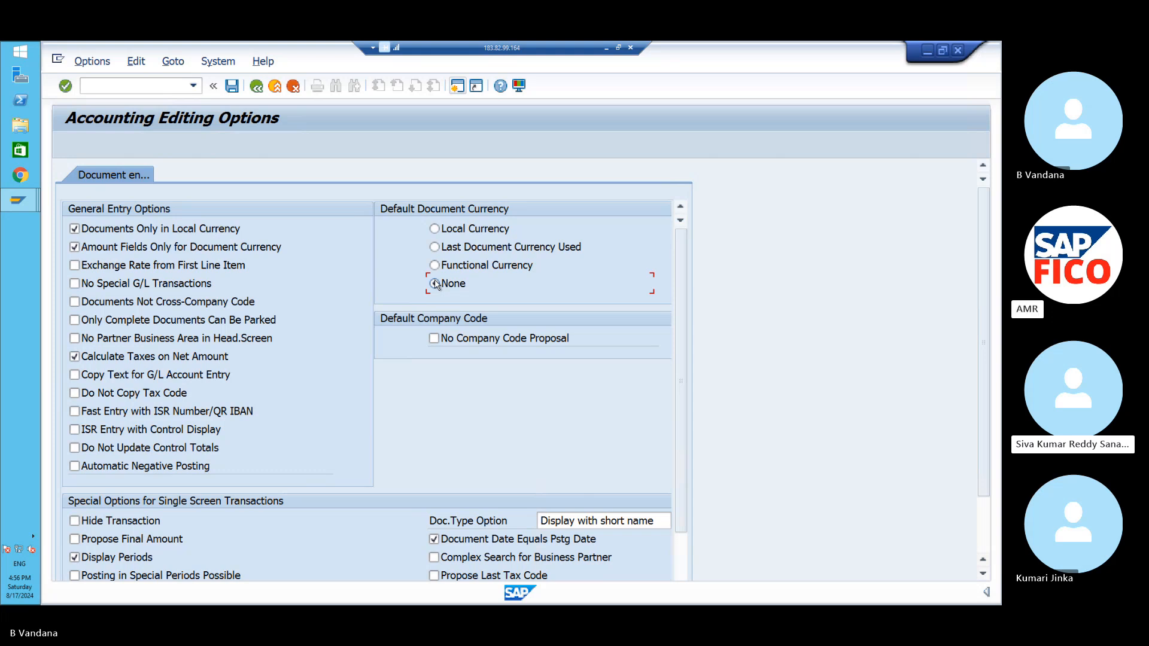
- Return to the PO11 G/L document entry and show its header Details tab
click(256, 87)
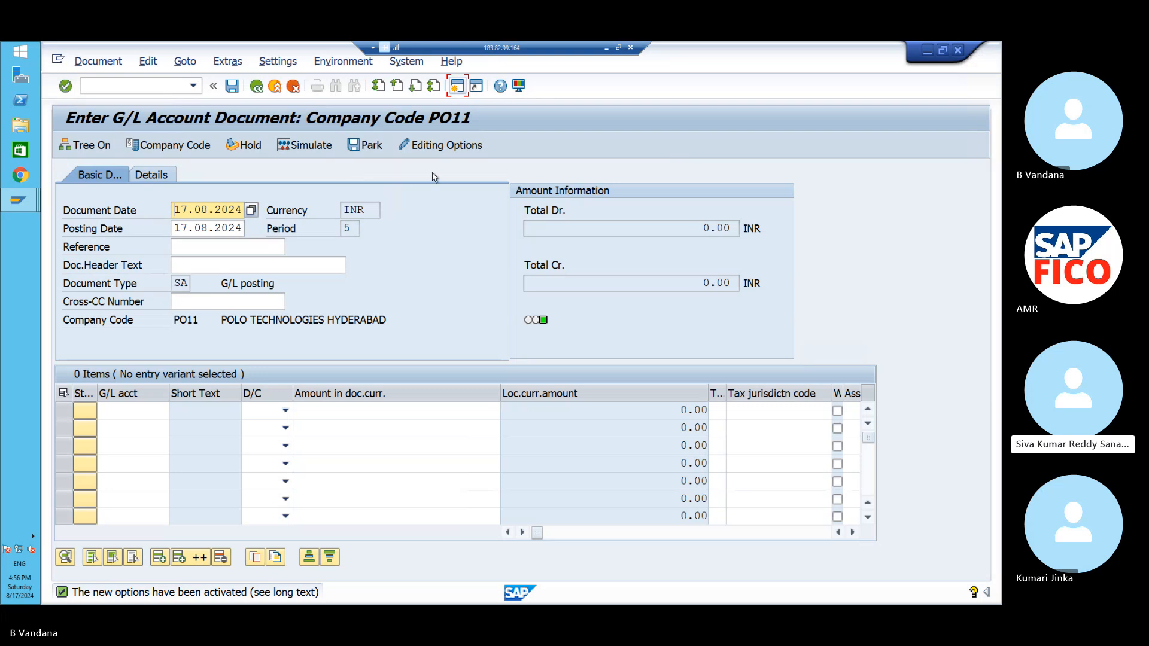
click(161, 174)
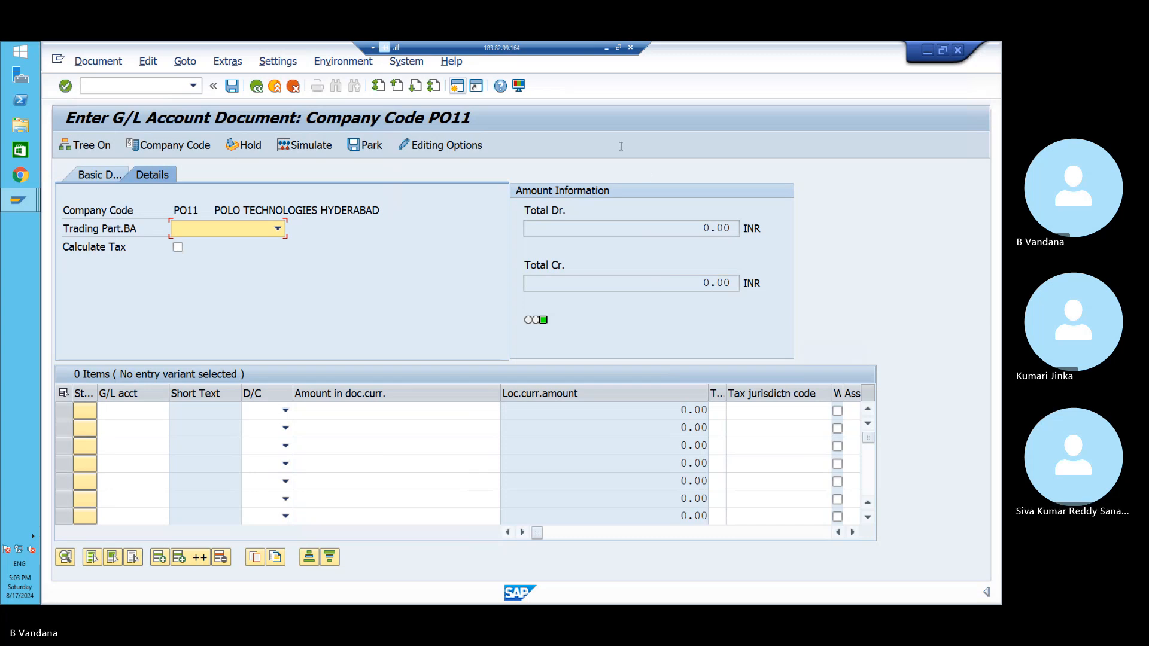
- Minimize the remote SAP session and bring the Skype call window to the front
click(605, 48)
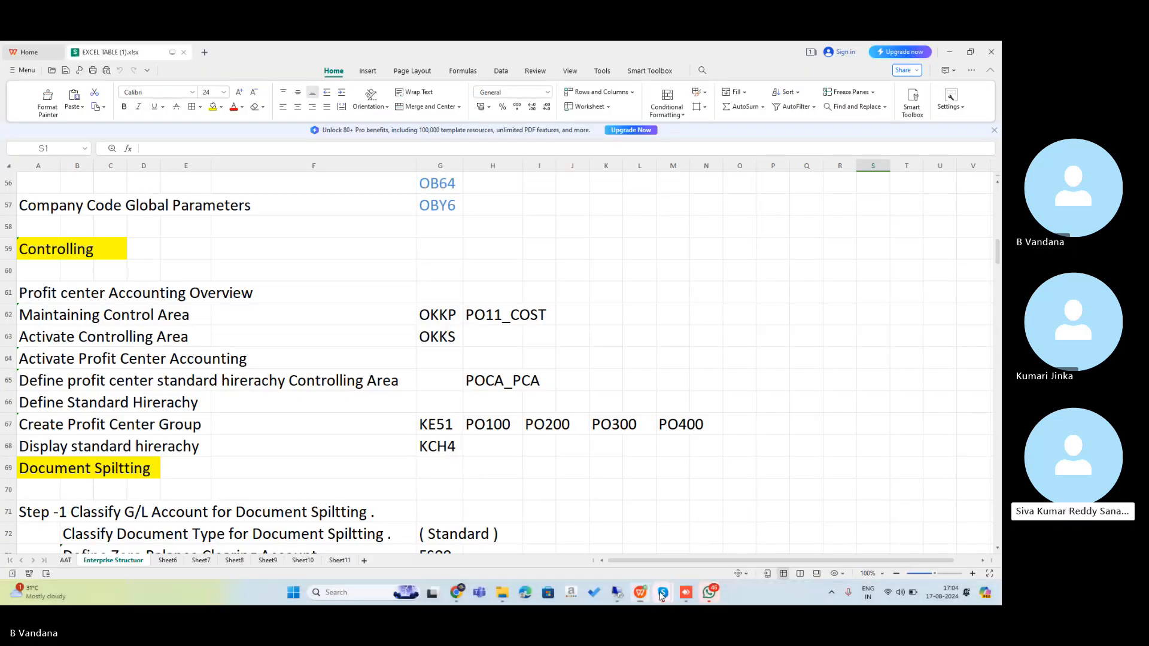
mouse_move(662, 596)
click(652, 548)
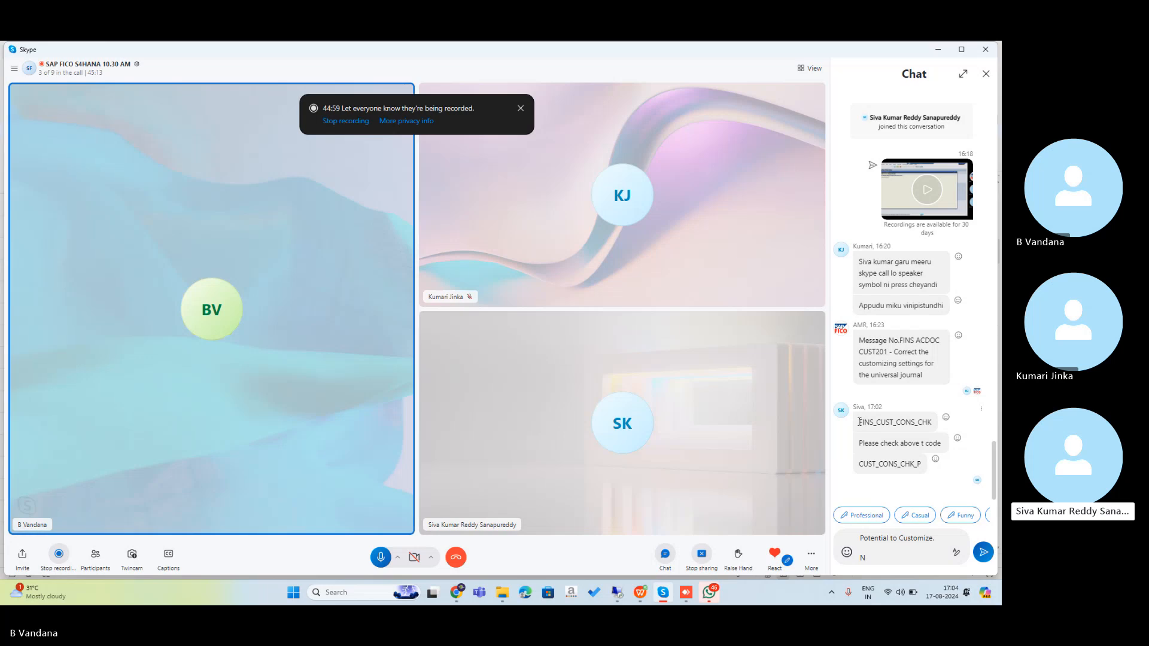
- Copy FINS_CUST_CONS_CHK from the Skype chat and return to the SAP session
right_click(916, 429)
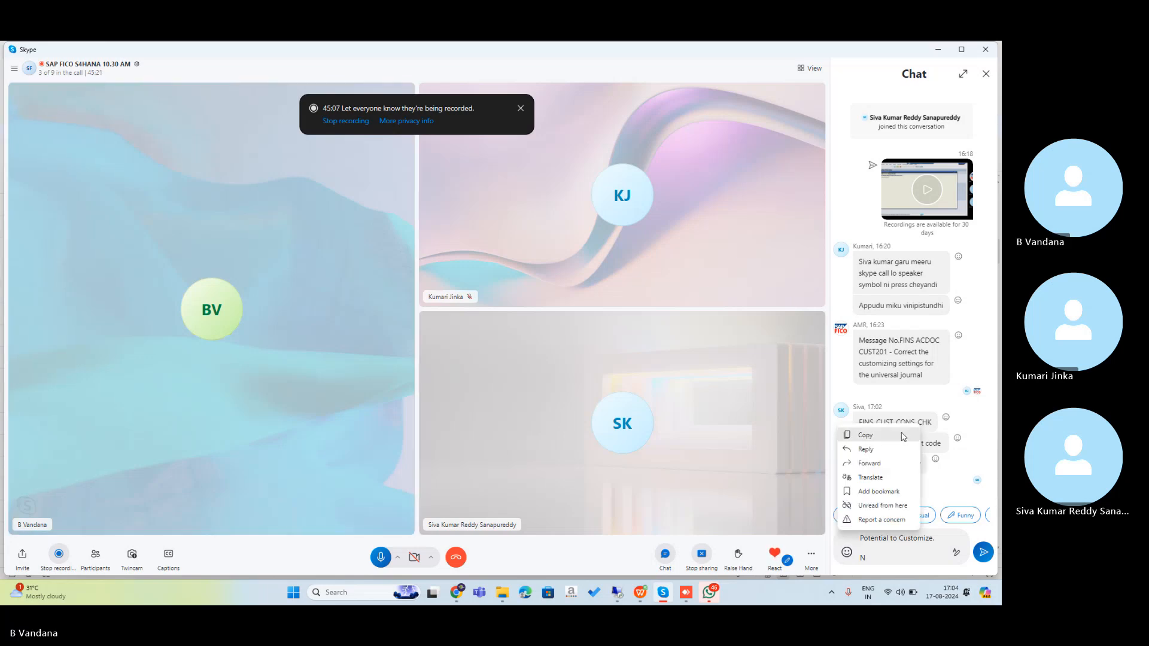
click(903, 437)
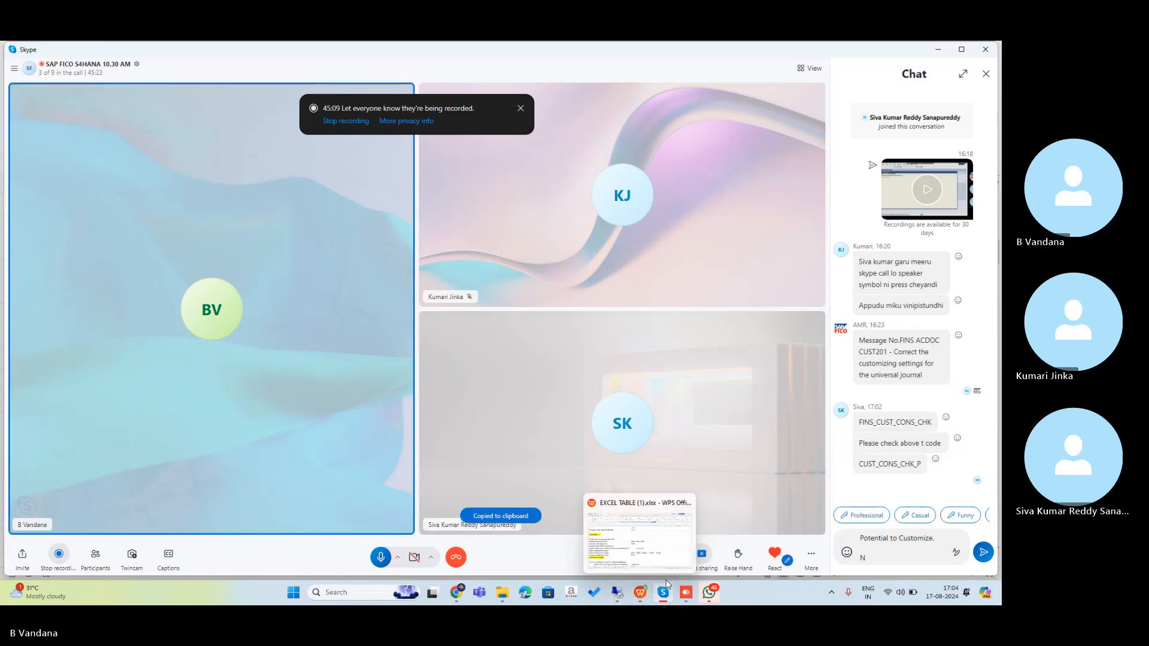
click(617, 595)
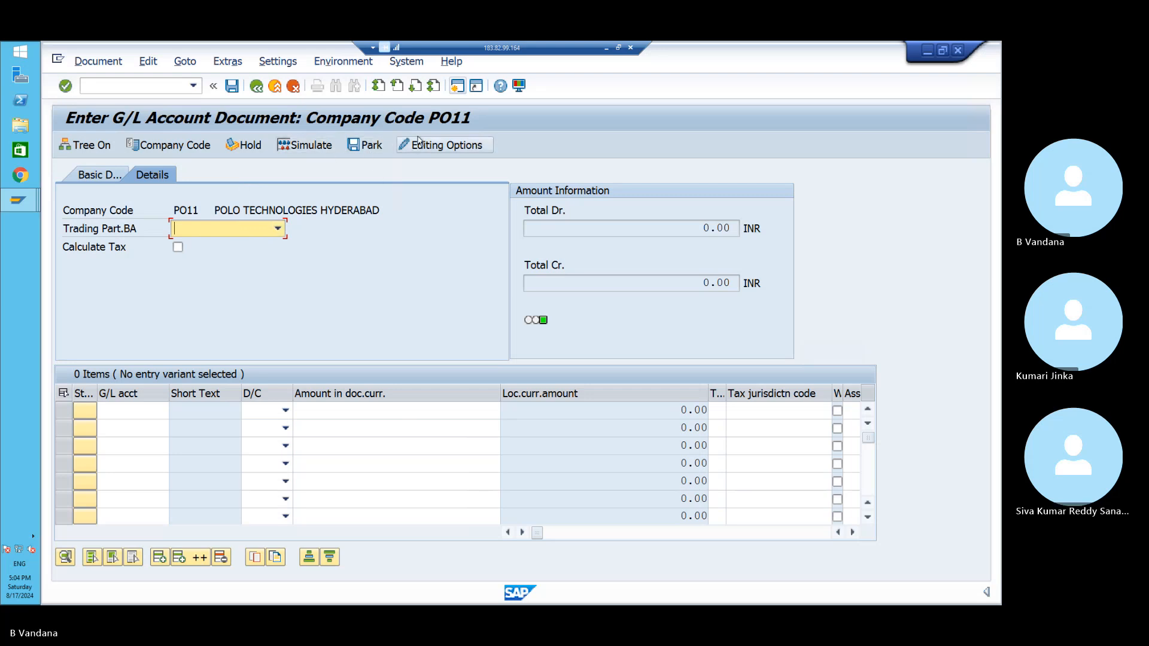
- Open a new SAP session showing the Easy Access menu
click(456, 87)
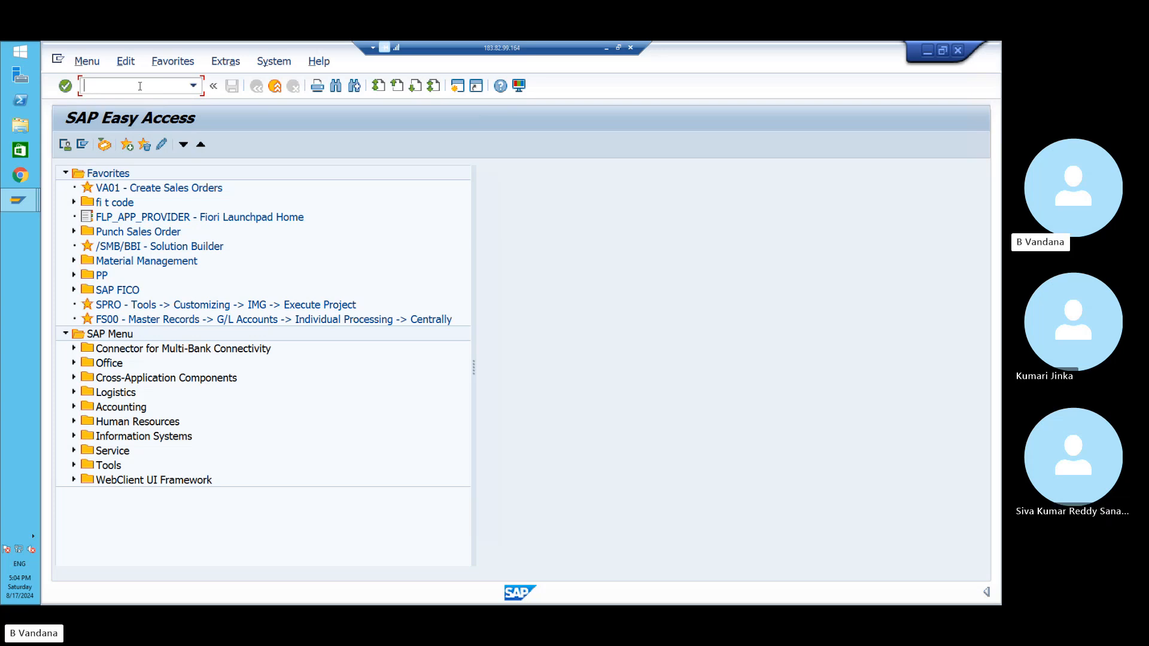
- Try pasting the copied transaction code into the command field, checking the chat
right_click(140, 87)
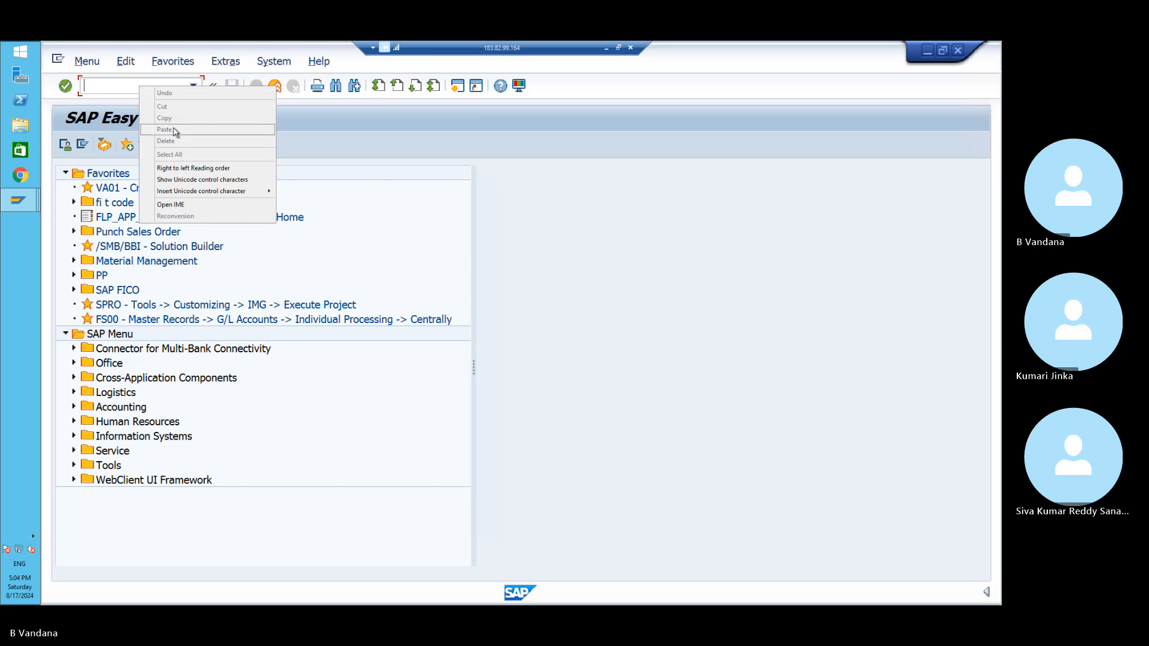
click(127, 88)
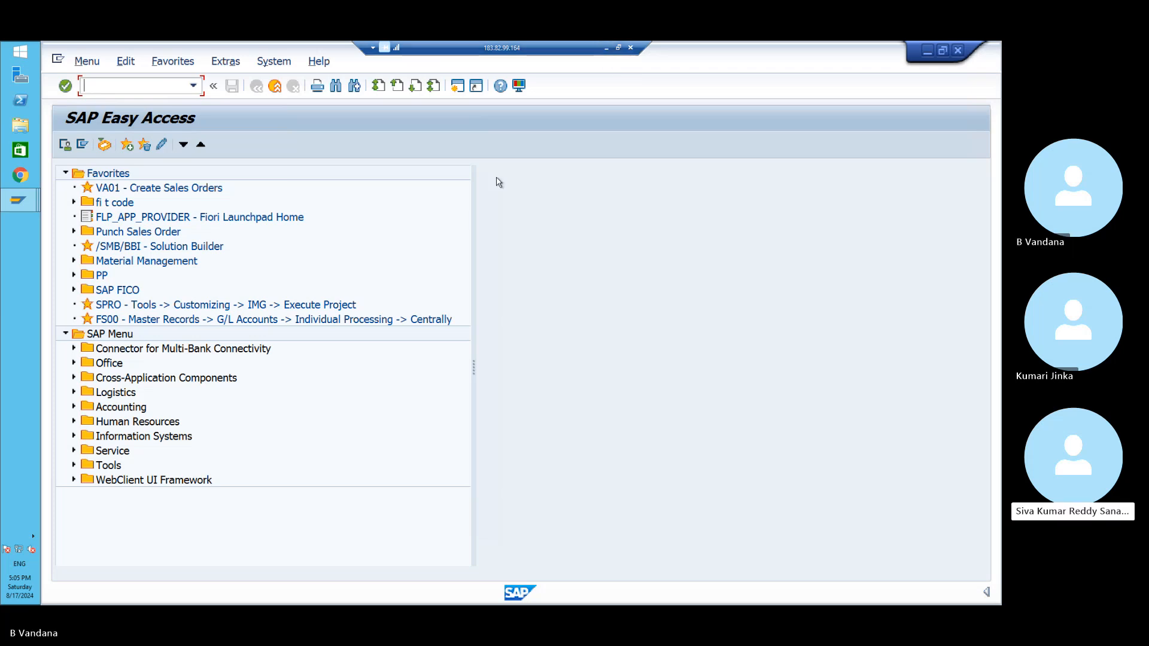
click(606, 48)
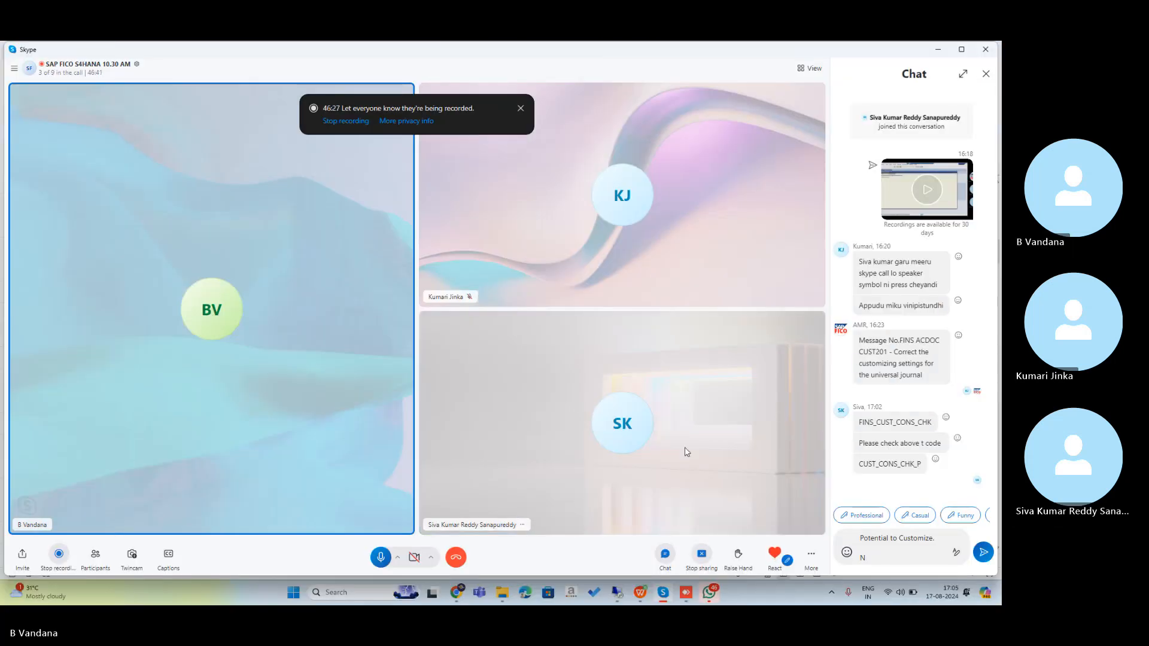
click(617, 593)
- Type FINS_CUST_CONS_CHK in capitals and run the ledger customizing check
key(Caps_Lock)
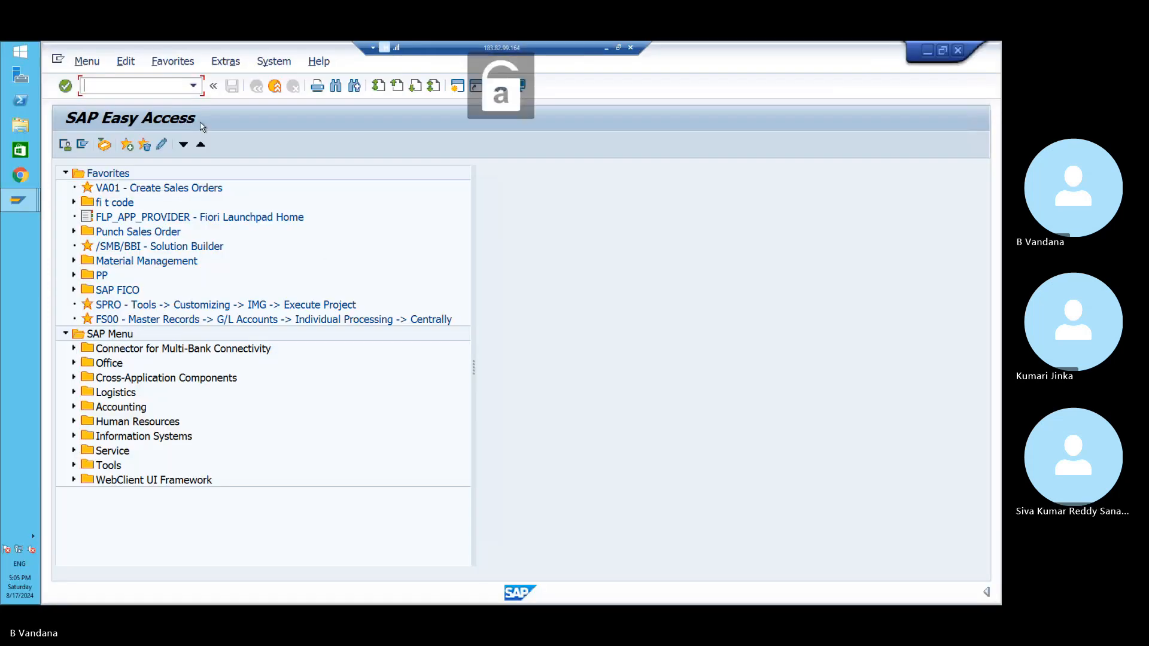
text(FIN)
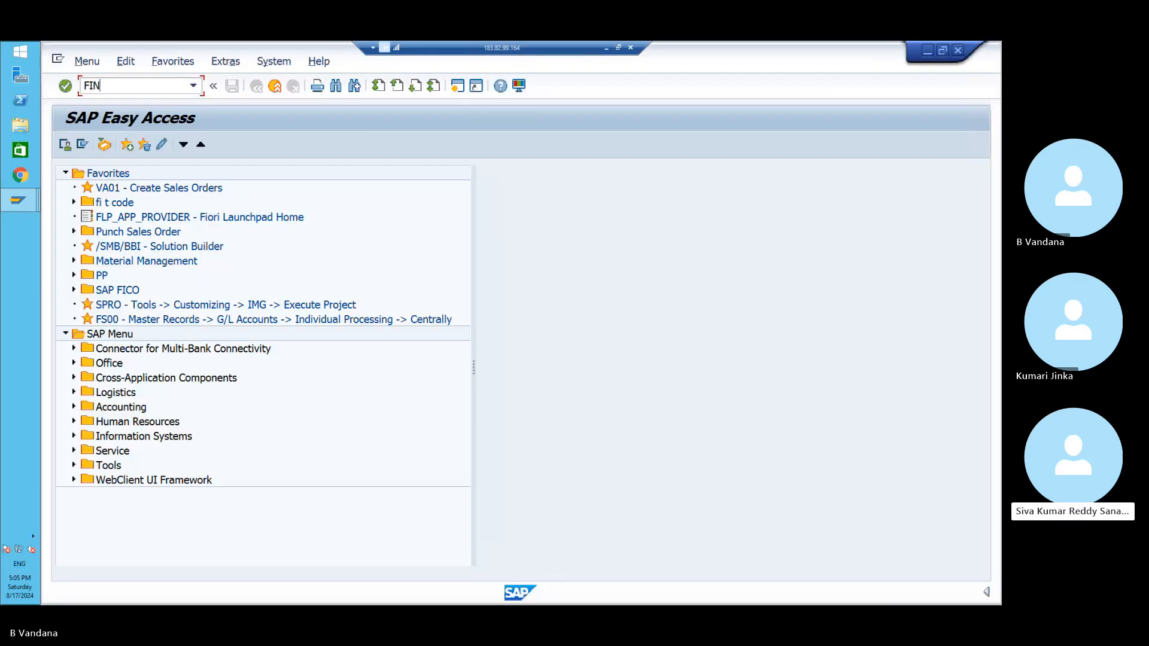
text(S_CUST)
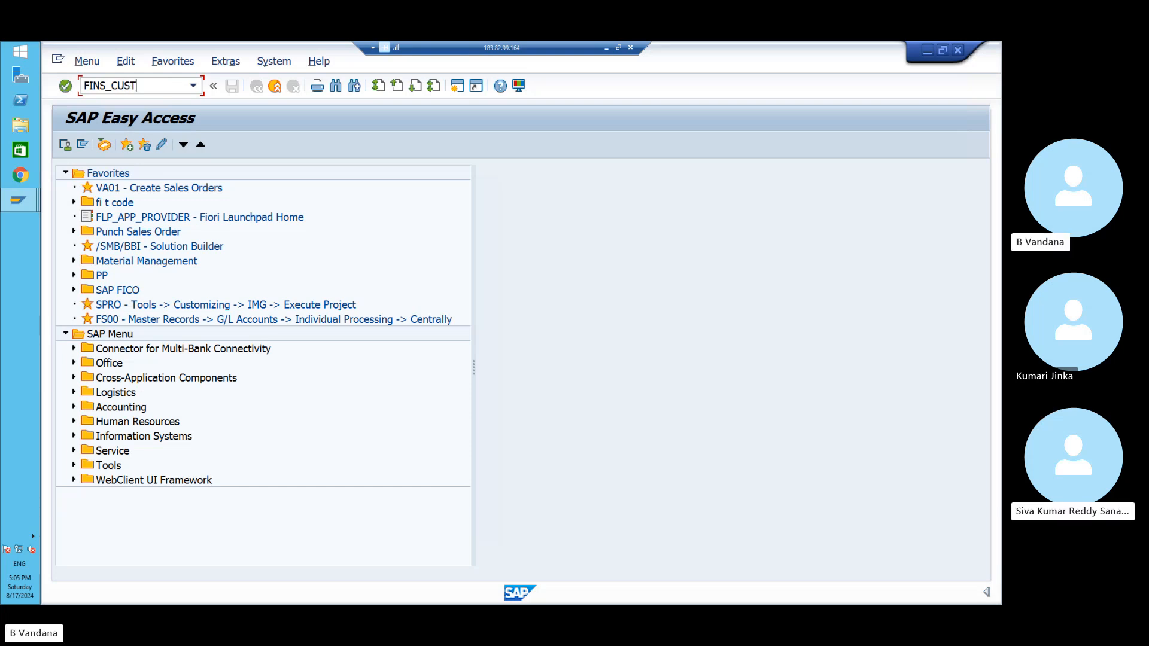
click(606, 48)
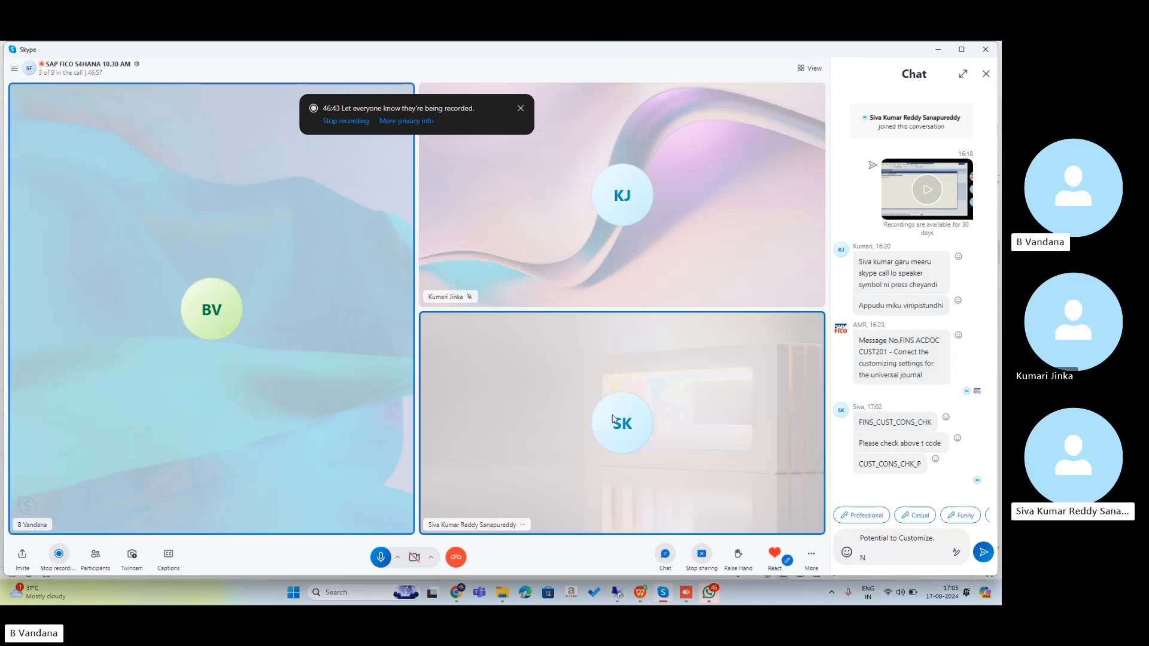
click(616, 592)
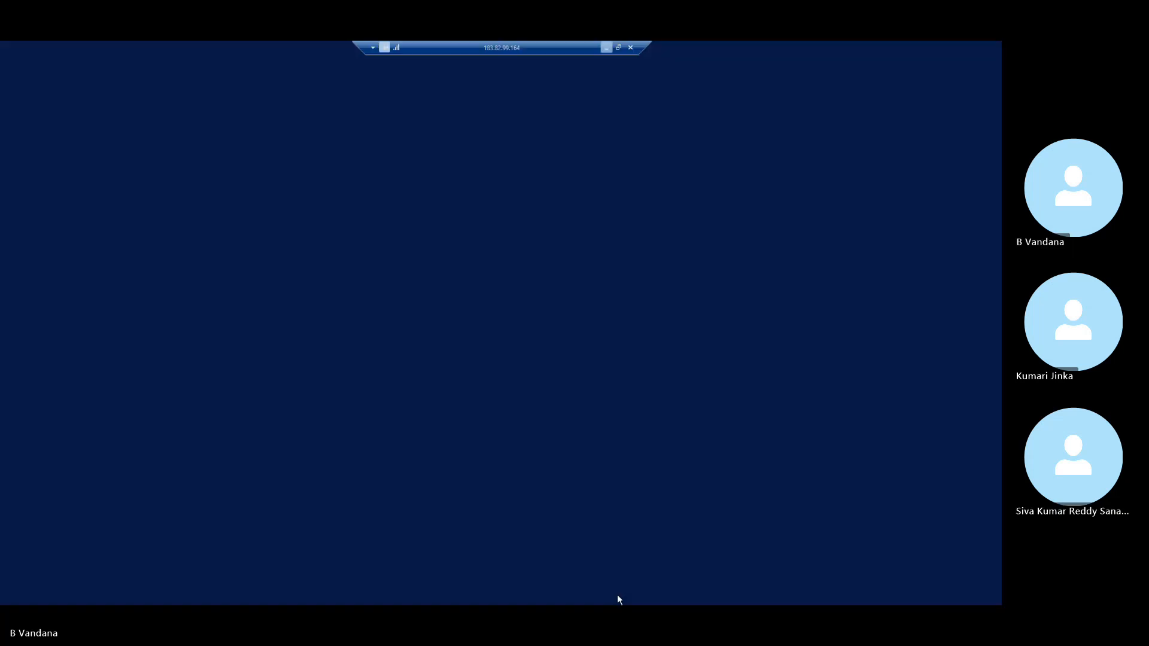
click(167, 88)
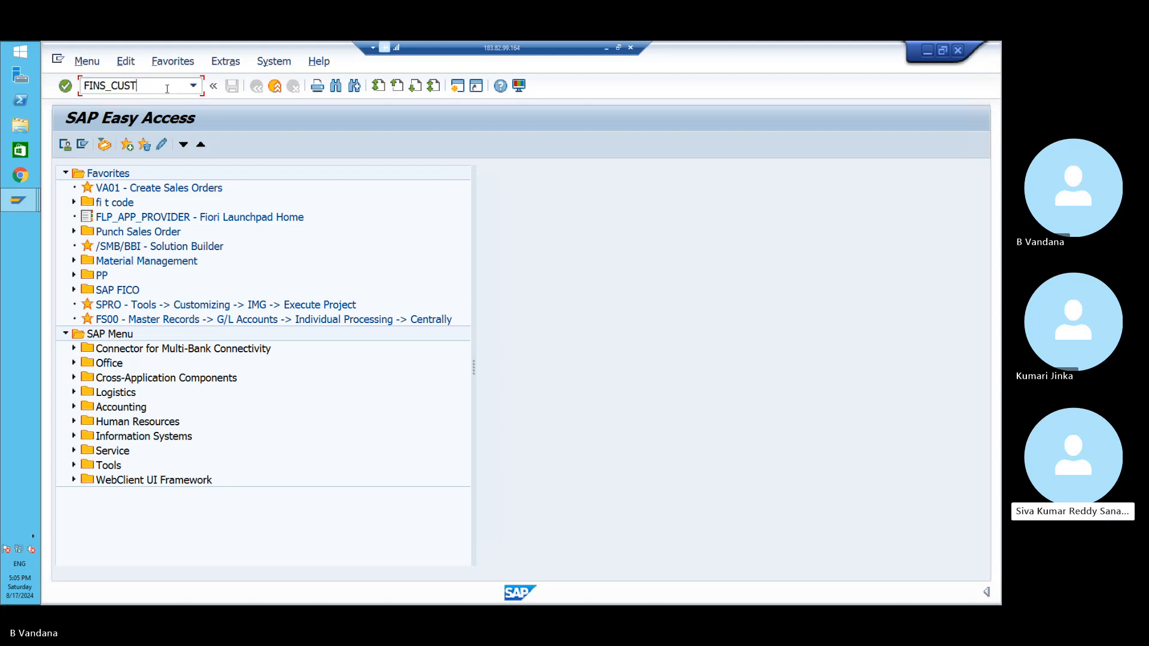
text(_CONS)
text(_CHK)
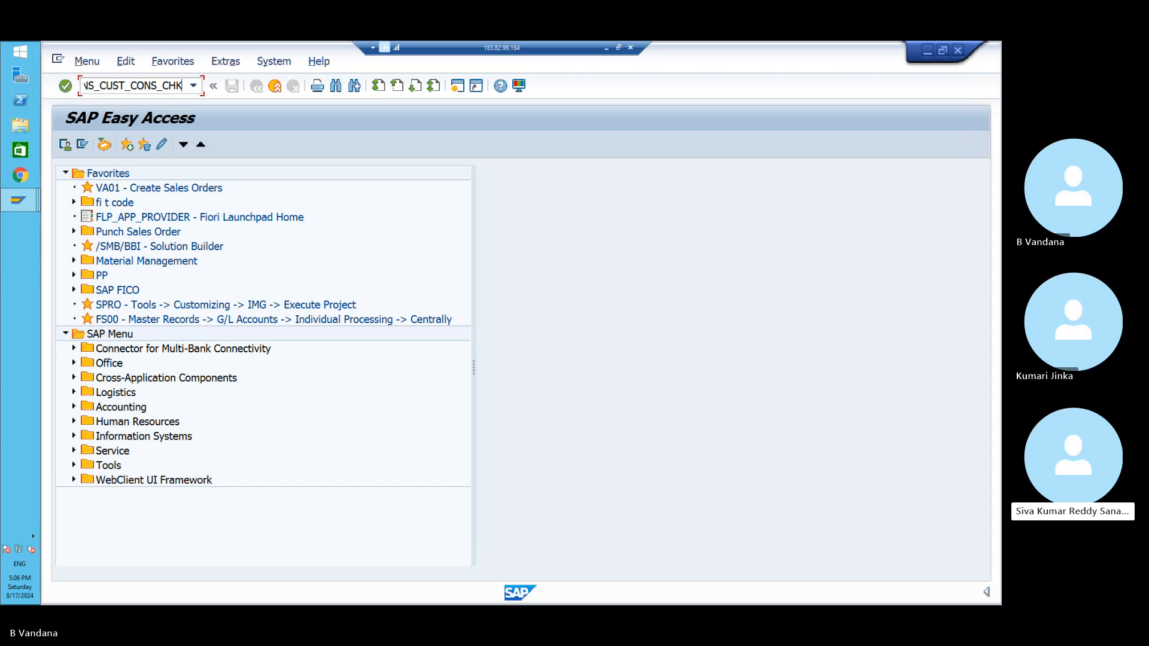
key(Return)
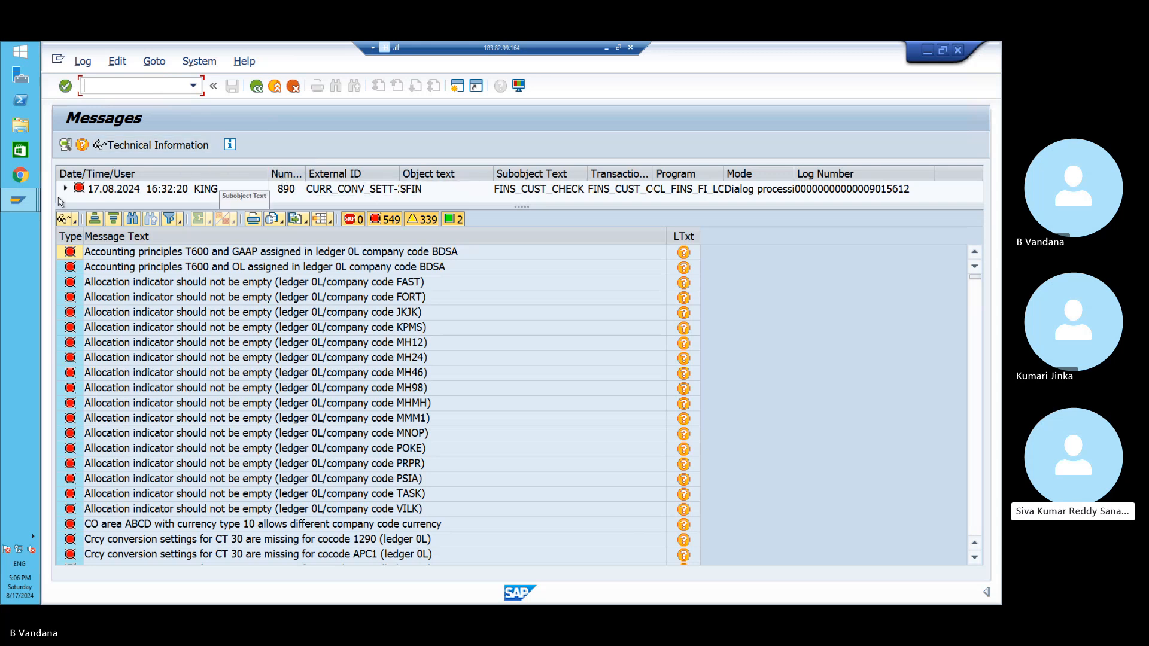
- Switch back to the message log window and open Find on the message list
click(26, 204)
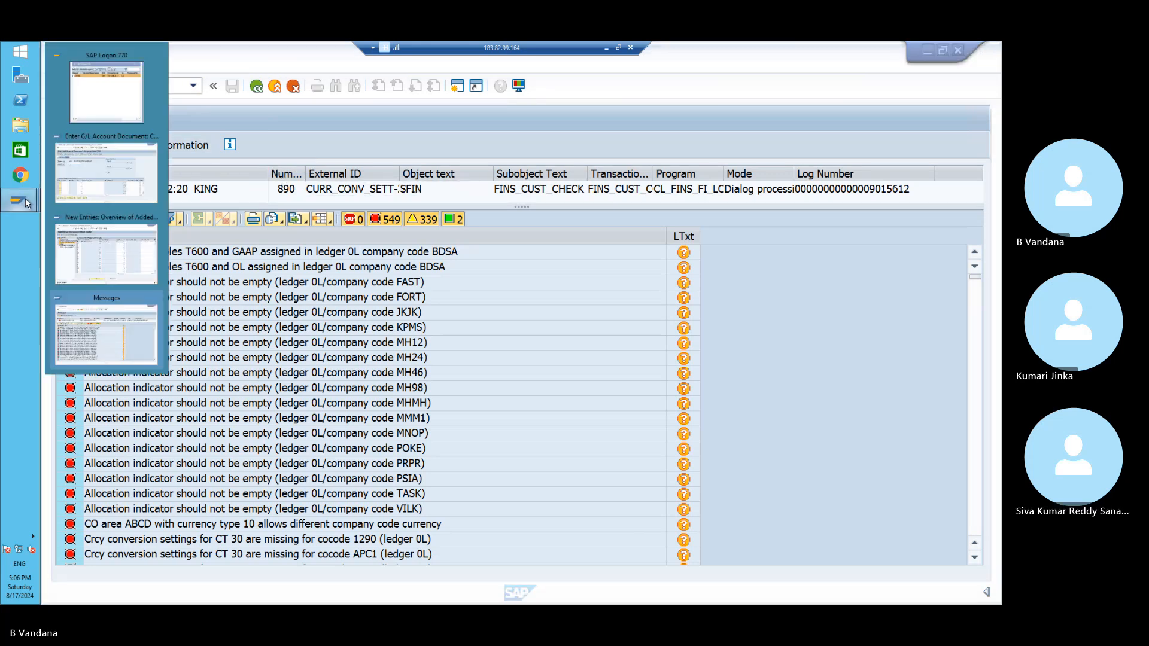
click(511, 272)
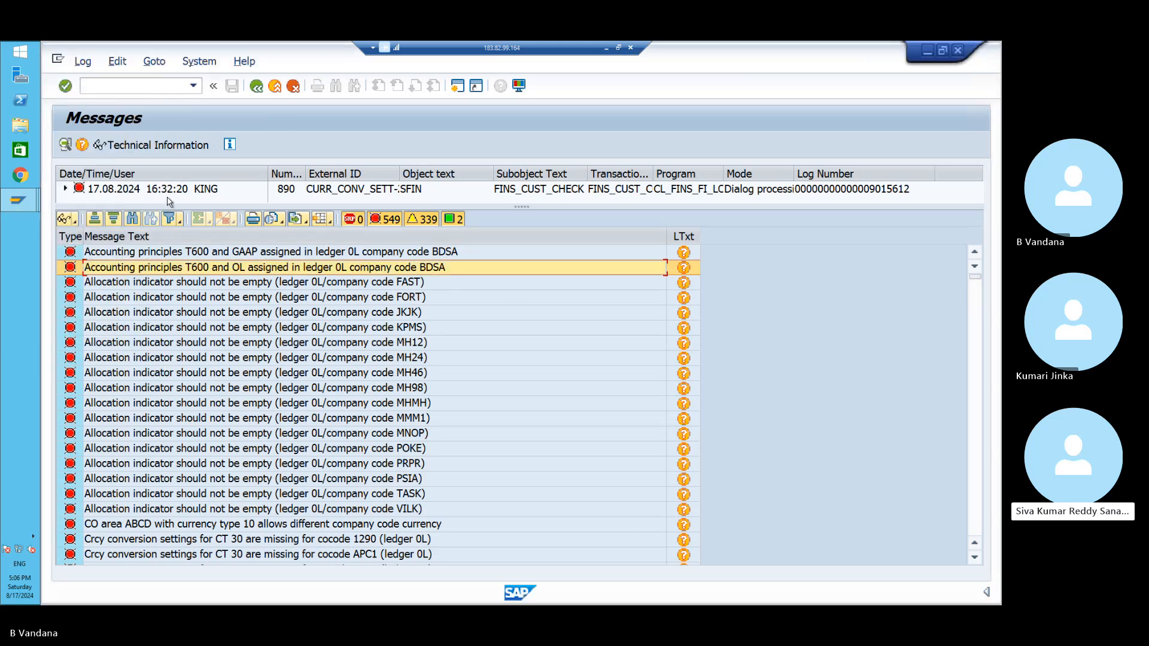
click(133, 219)
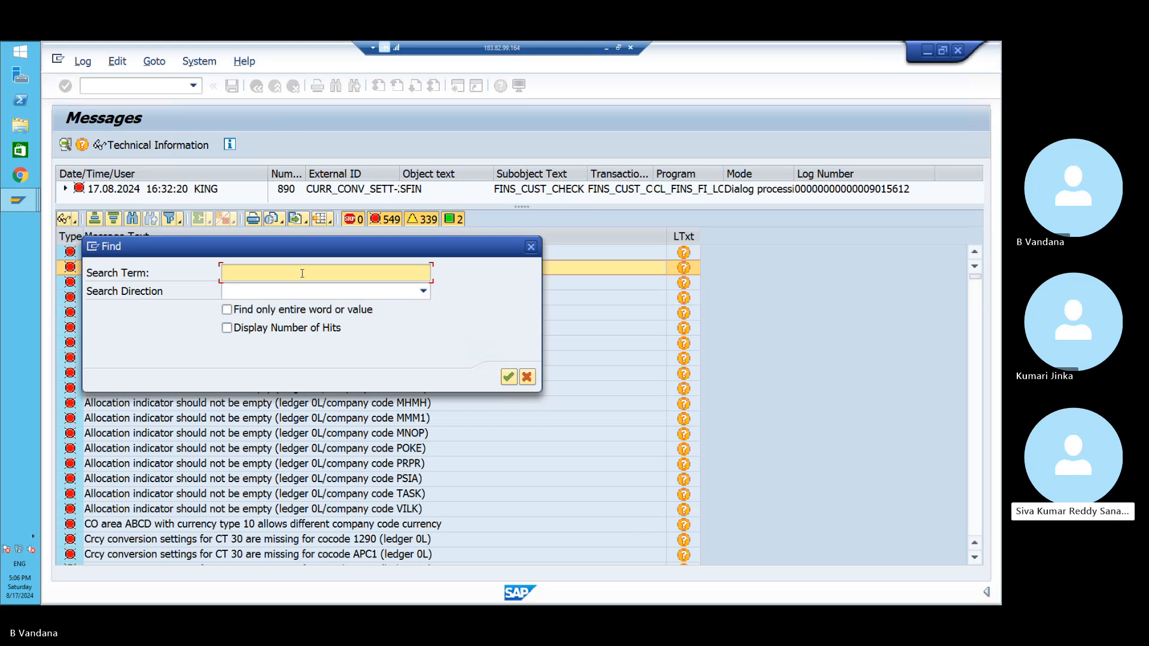
- Search the message log for PO11 with the number of hits displayed
text(PO)
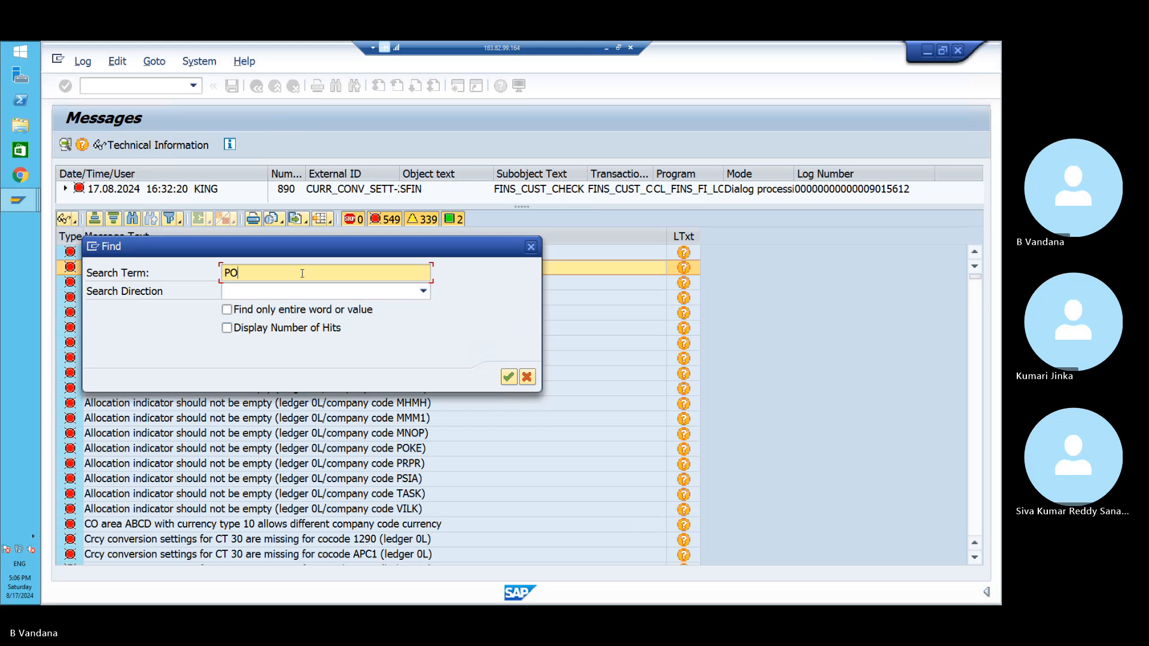
text(11)
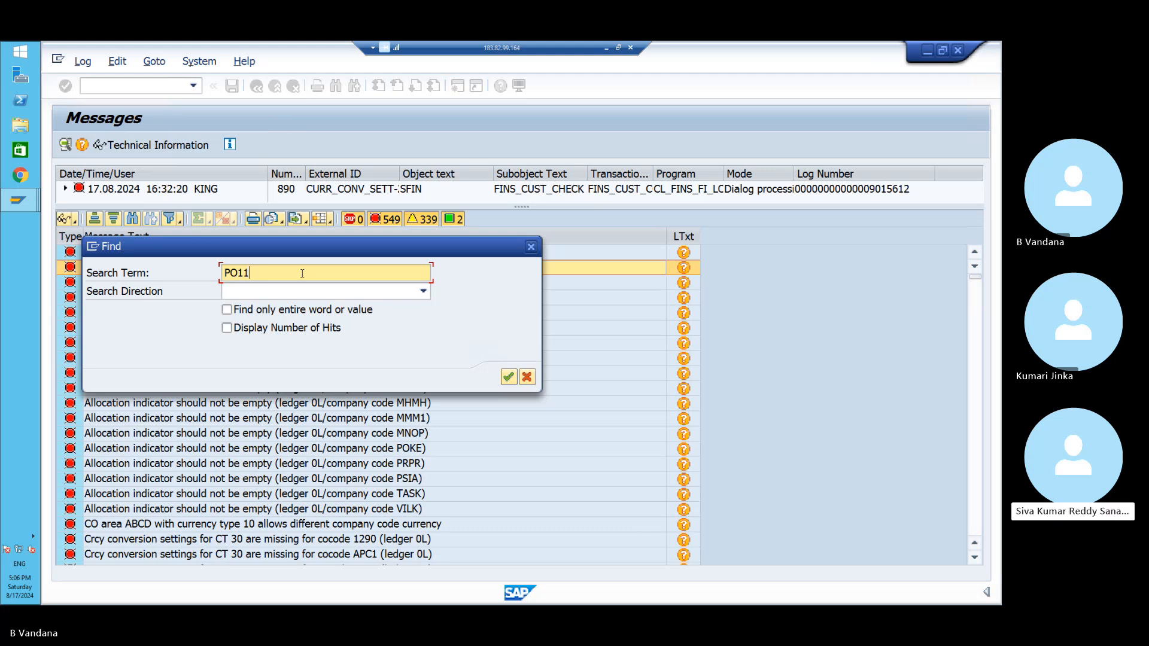
click(228, 329)
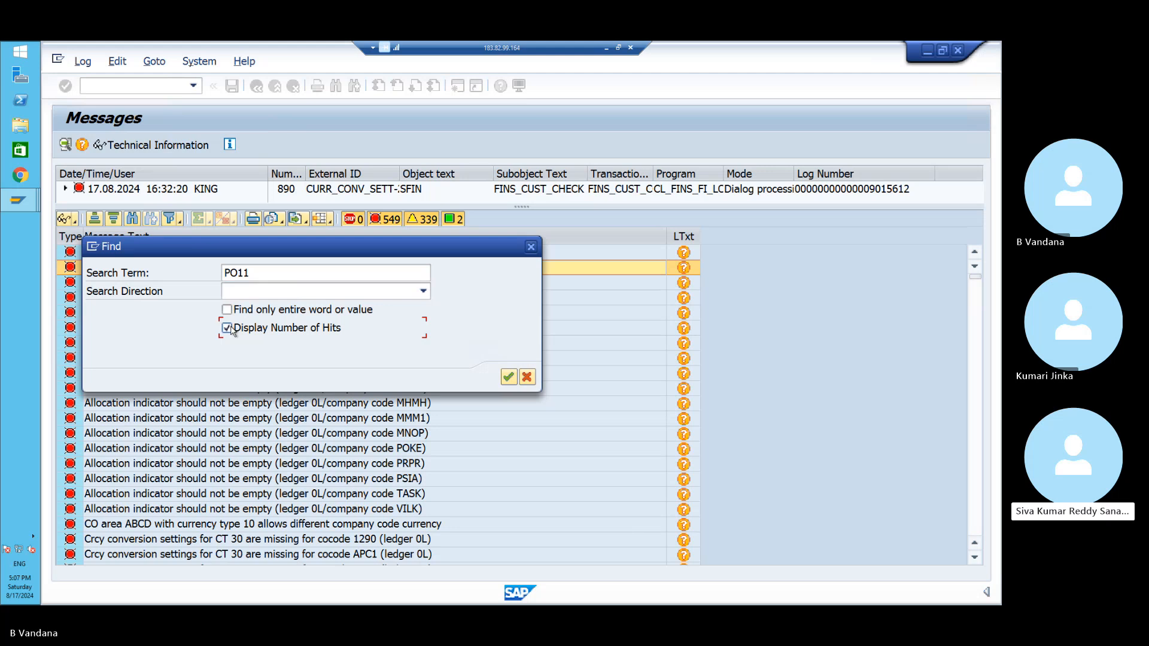
click(508, 377)
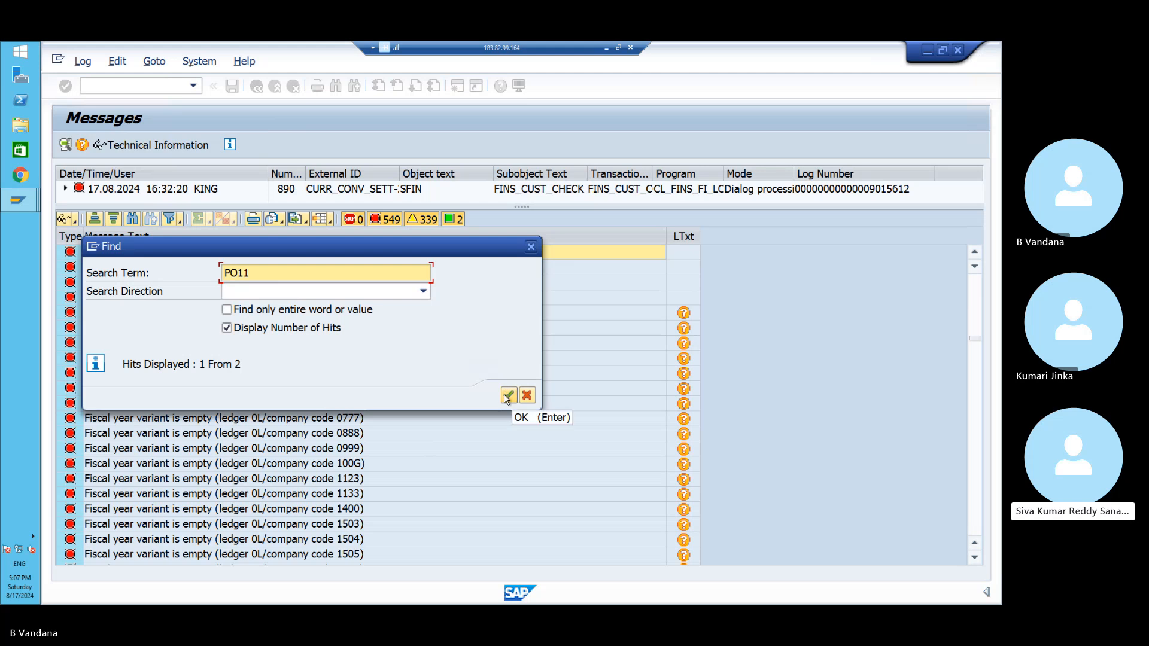
click(530, 246)
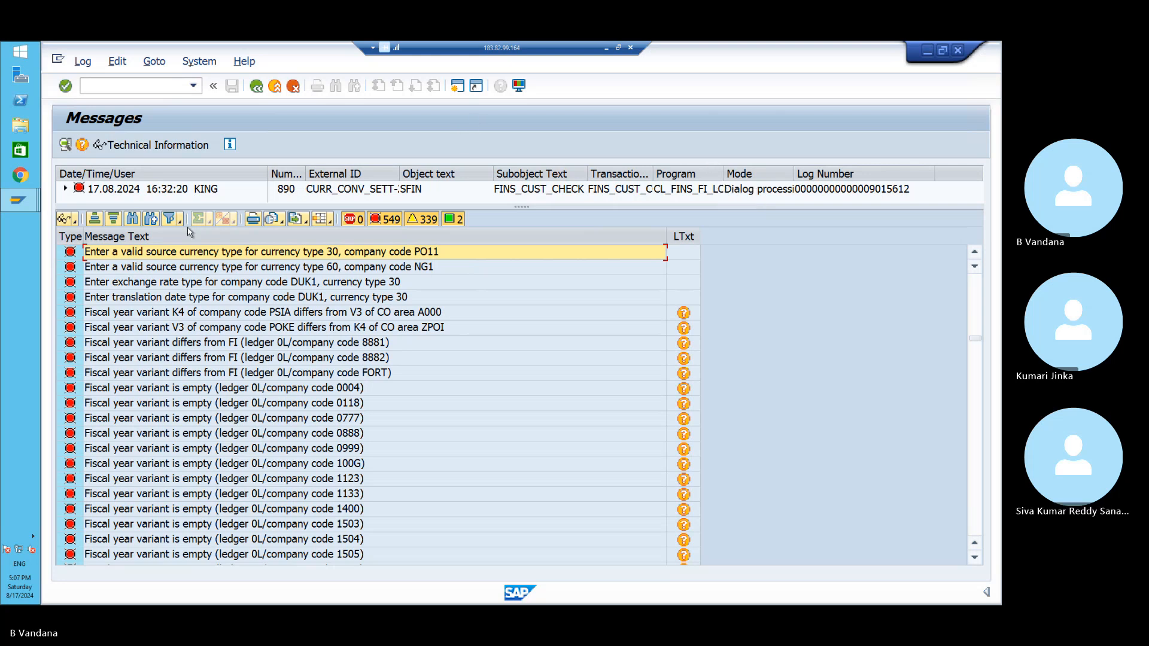
- Repeat the PO11 search to view the invalid source currency type error for type 30
click(134, 220)
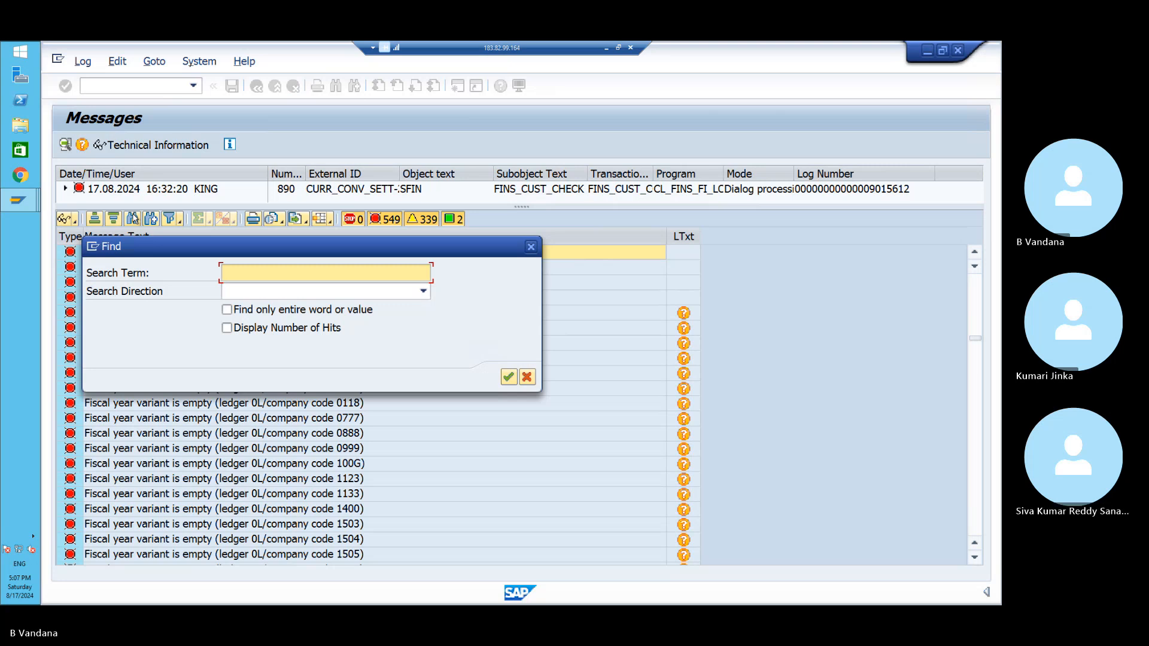
text(PO11)
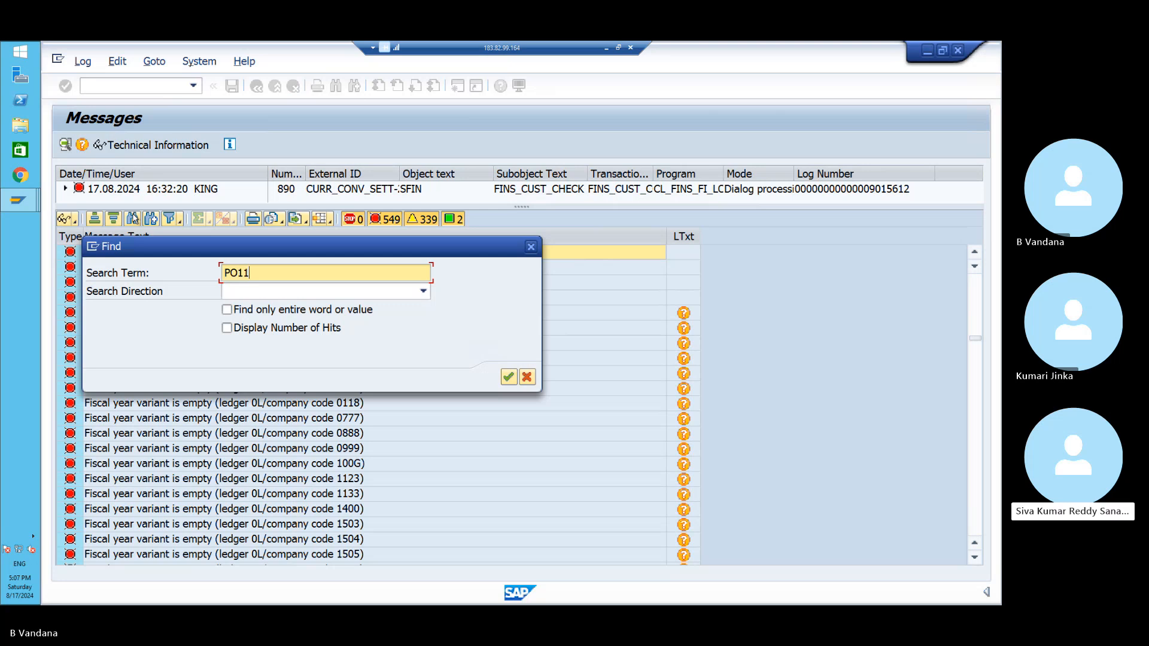
click(227, 327)
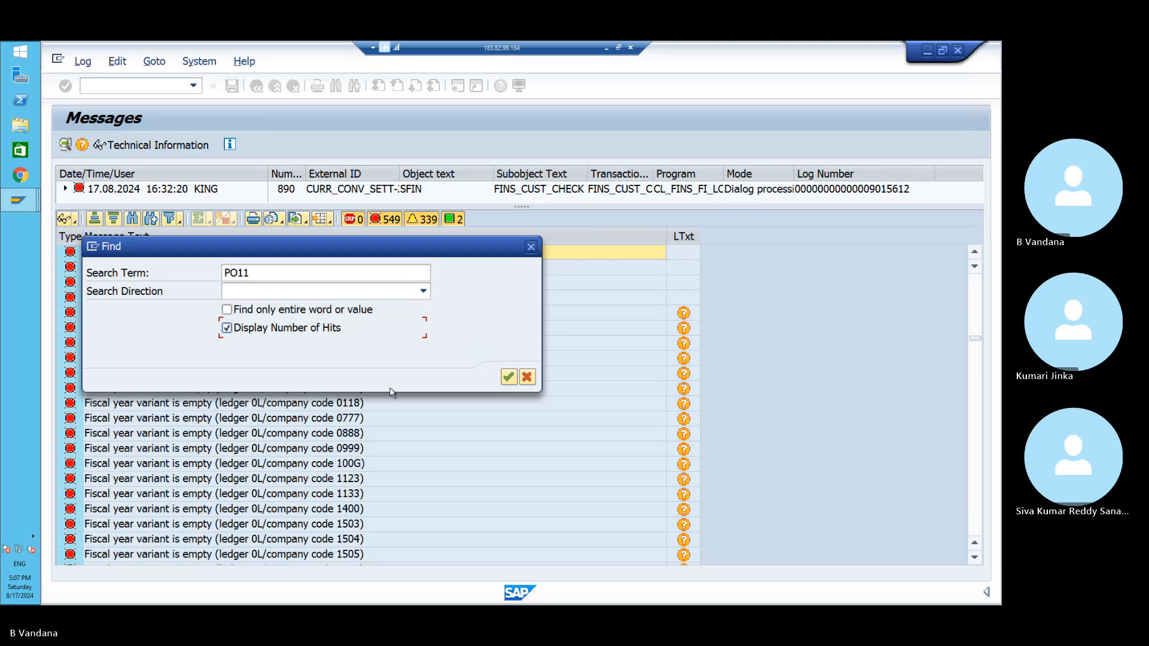
click(507, 377)
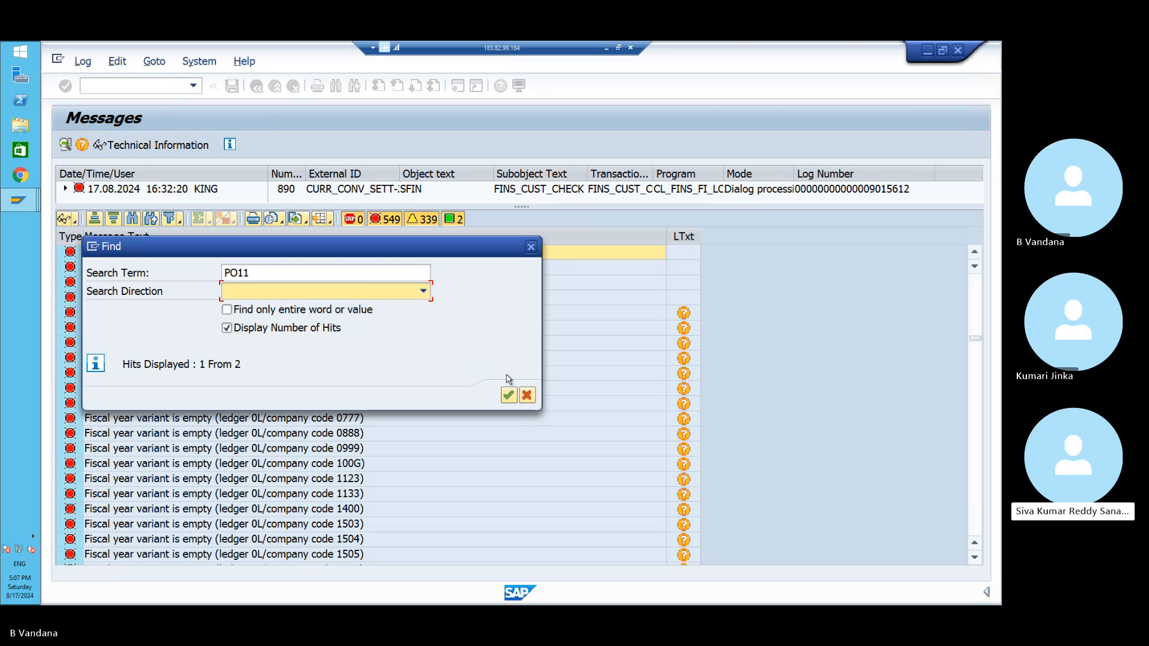
click(530, 247)
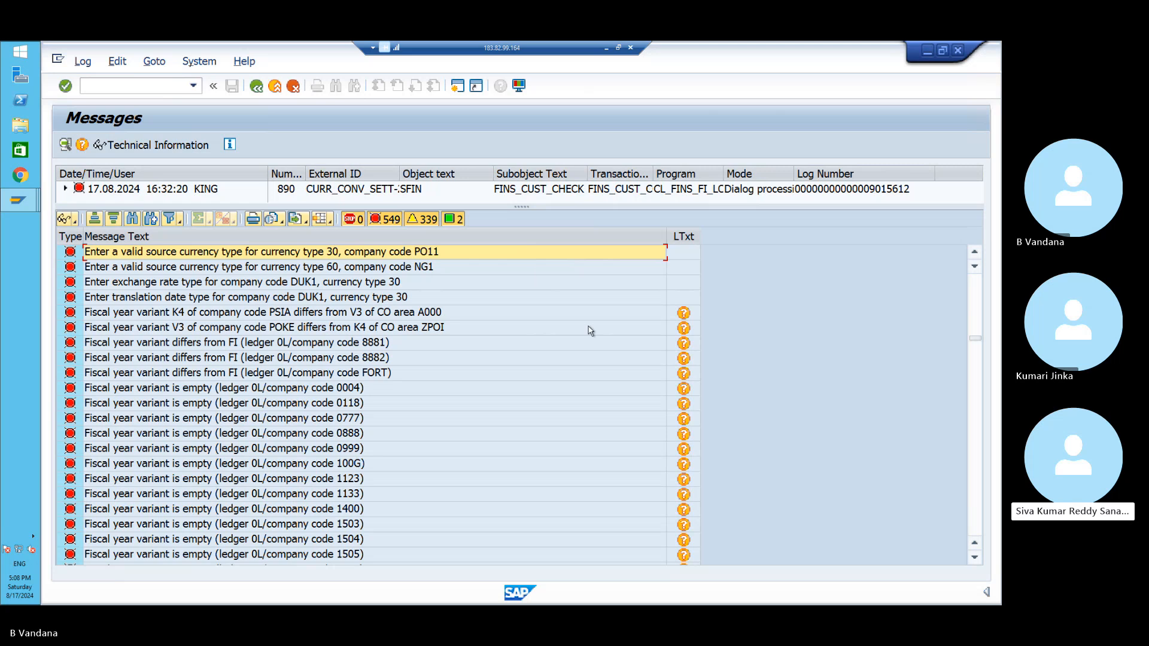
click(972, 307)
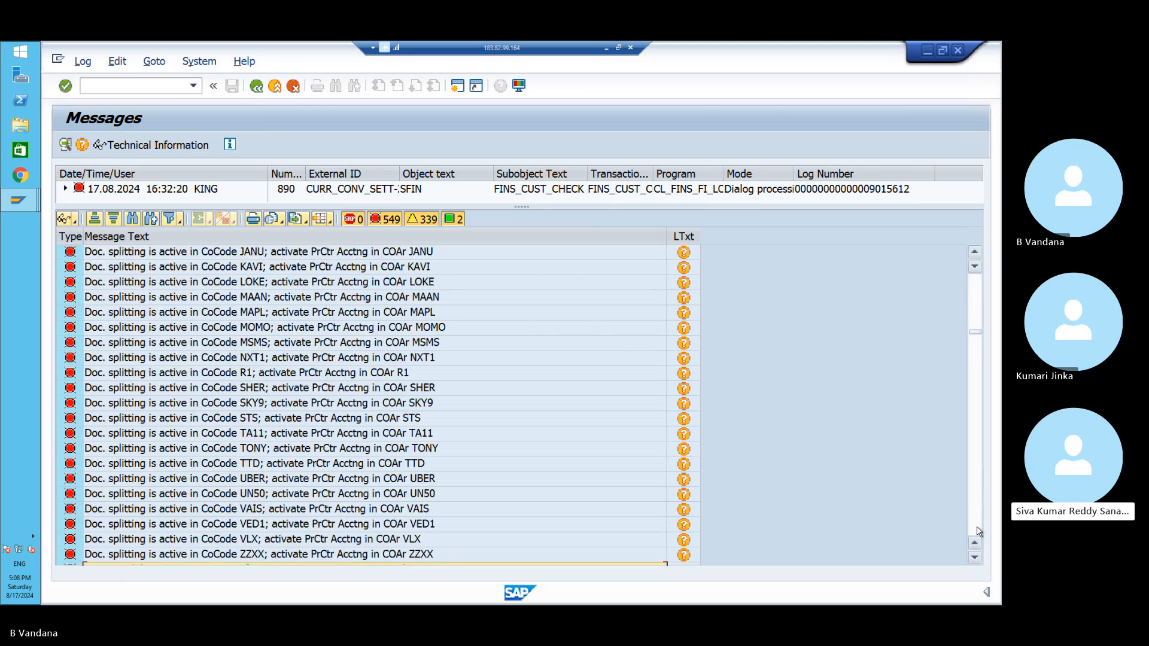
click(976, 558)
click(975, 558)
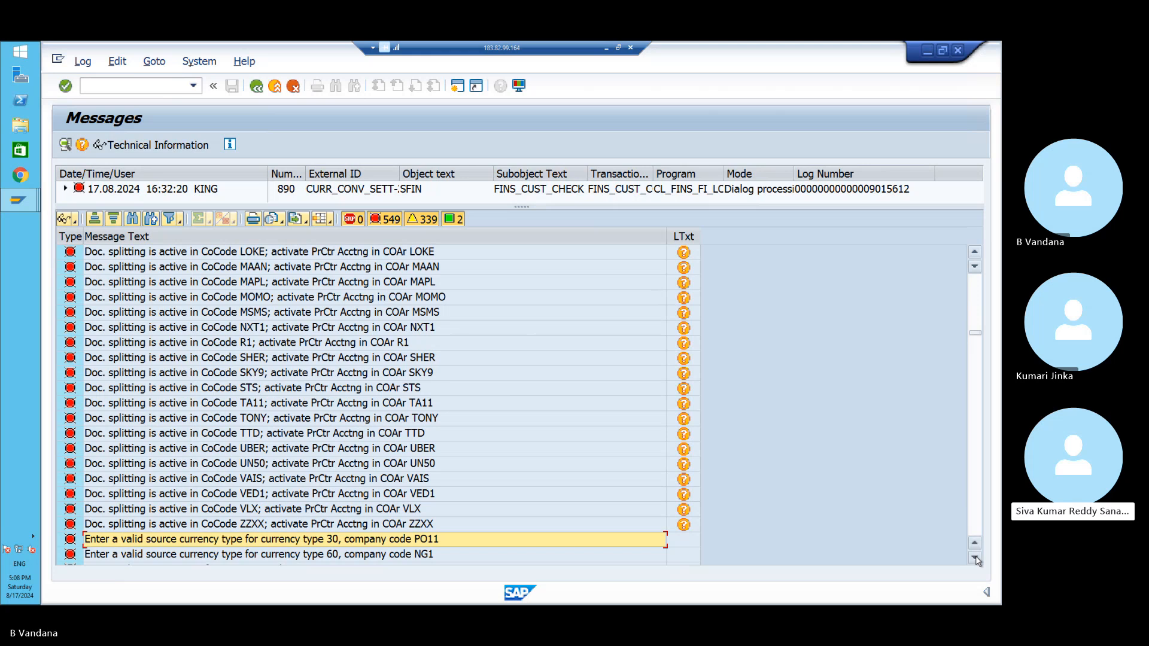
click(975, 558)
click(975, 558)
click(976, 558)
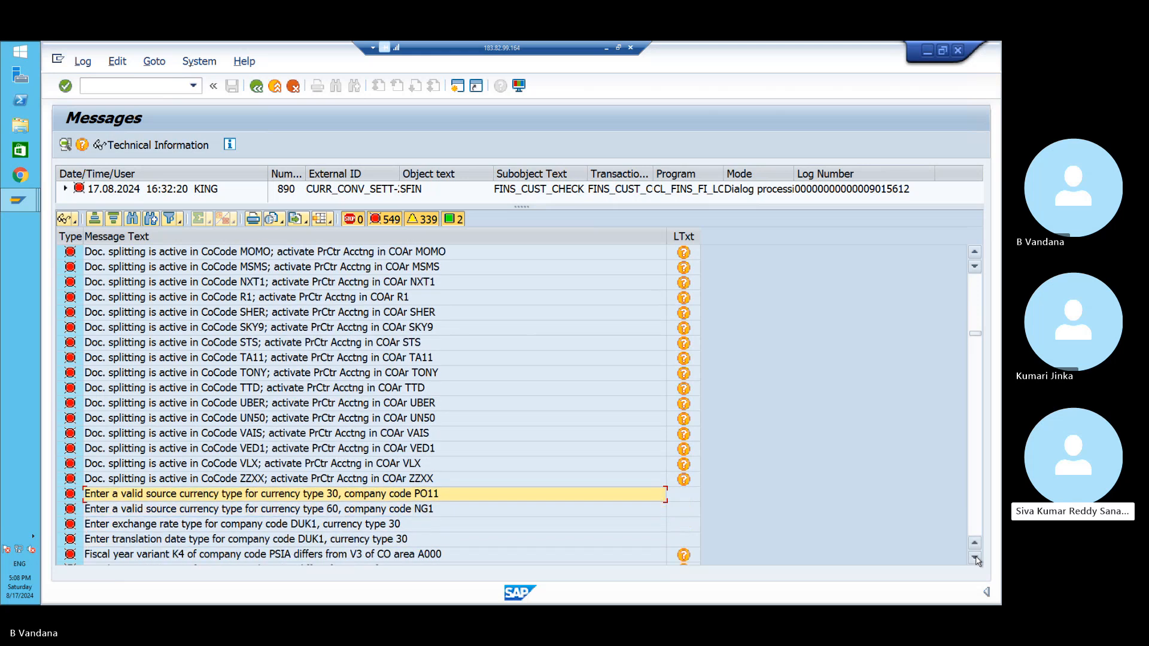
click(975, 559)
click(976, 559)
click(976, 559)
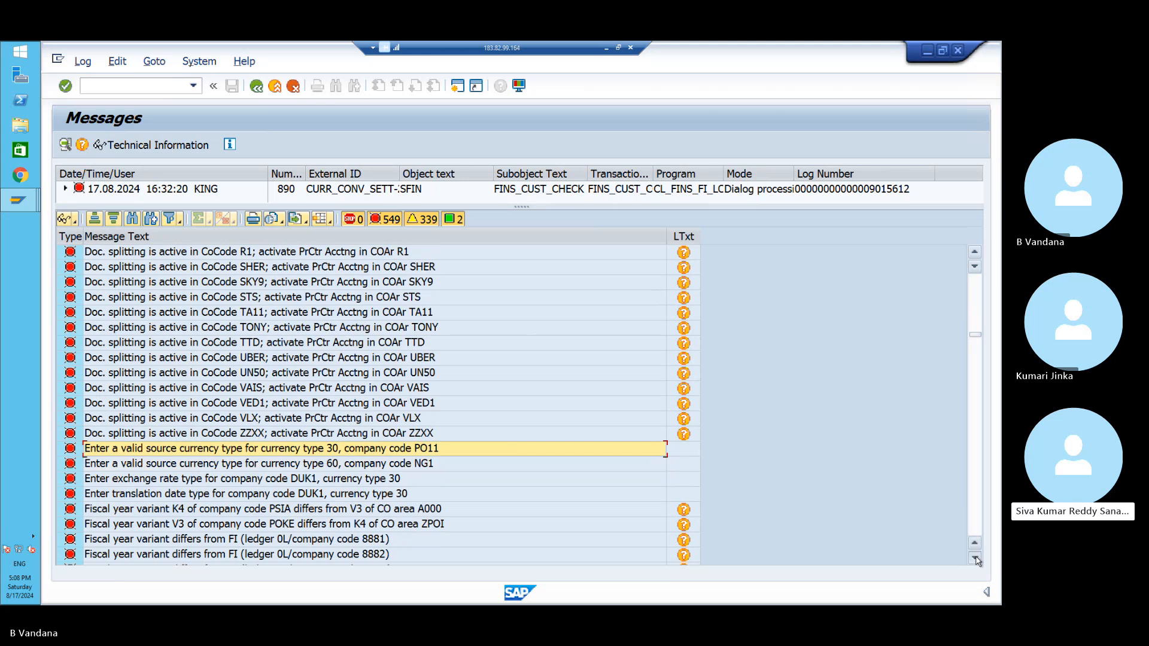
click(975, 558)
click(975, 559)
click(975, 558)
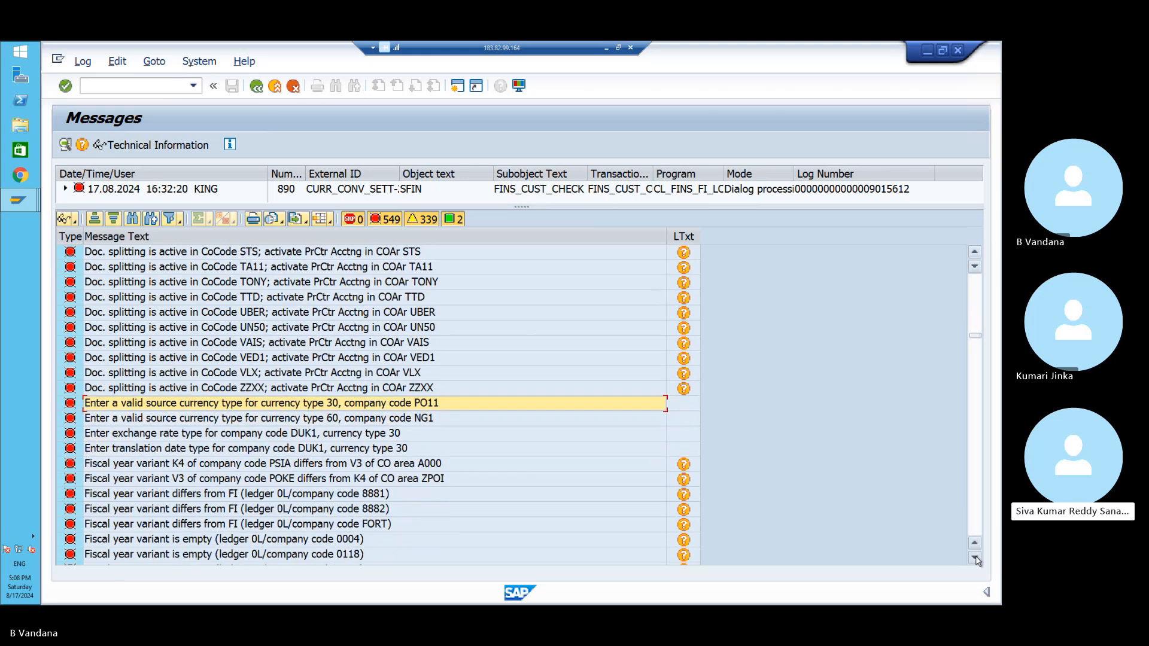
click(975, 558)
click(975, 558)
click(976, 558)
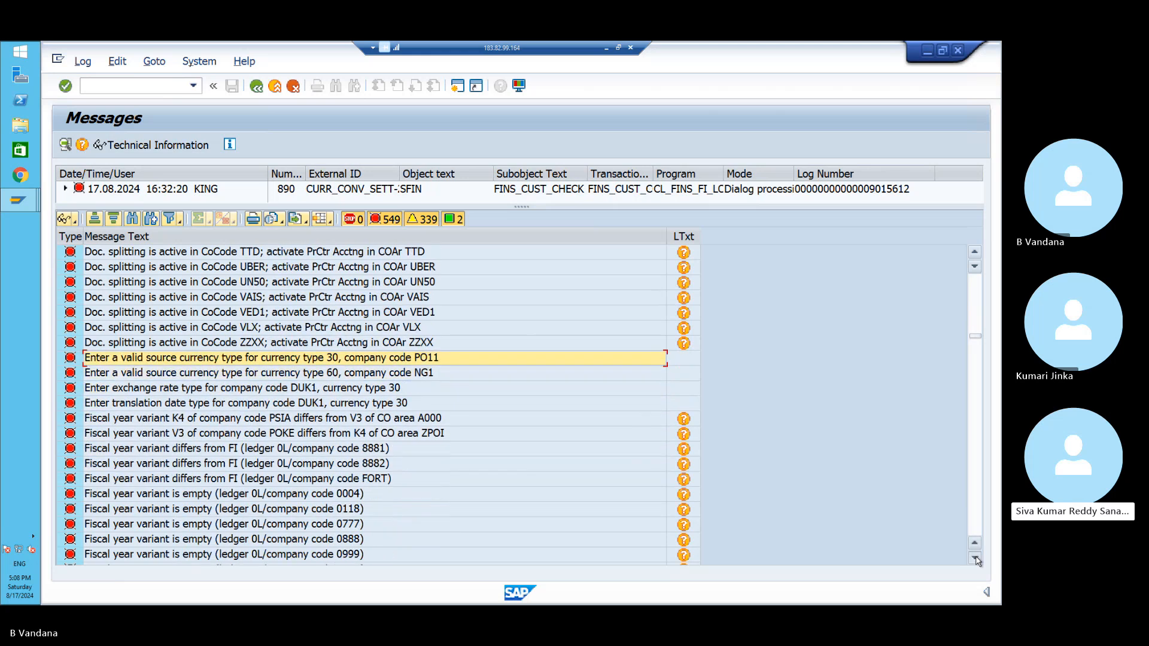
click(975, 558)
click(975, 558)
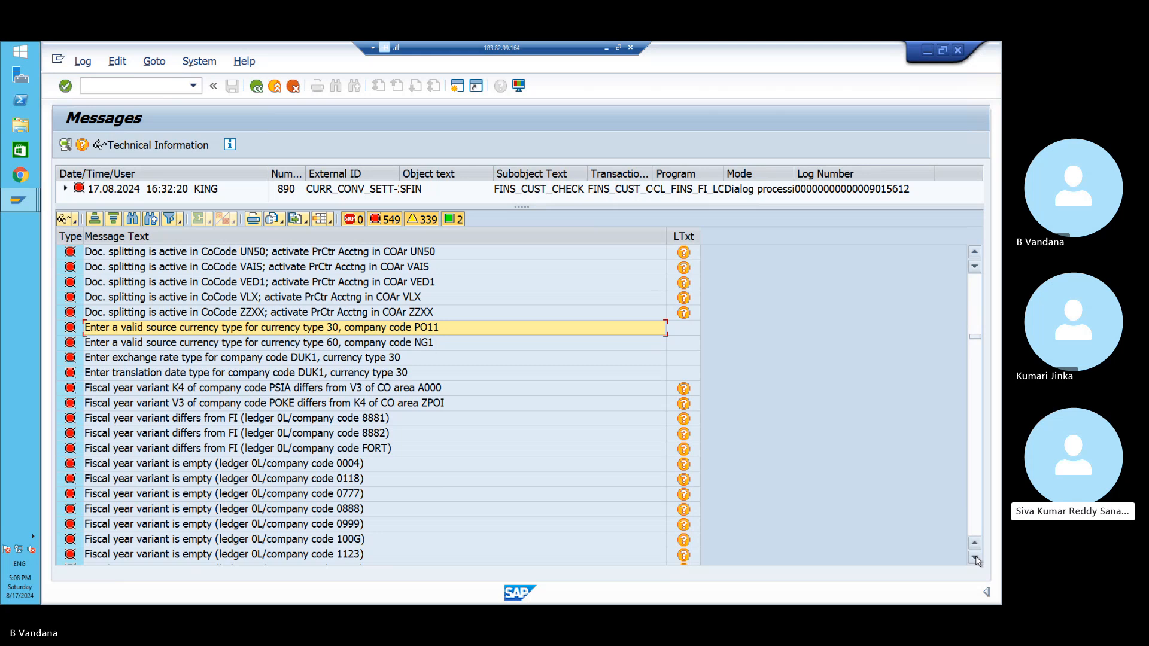
click(976, 558)
click(976, 558)
click(976, 559)
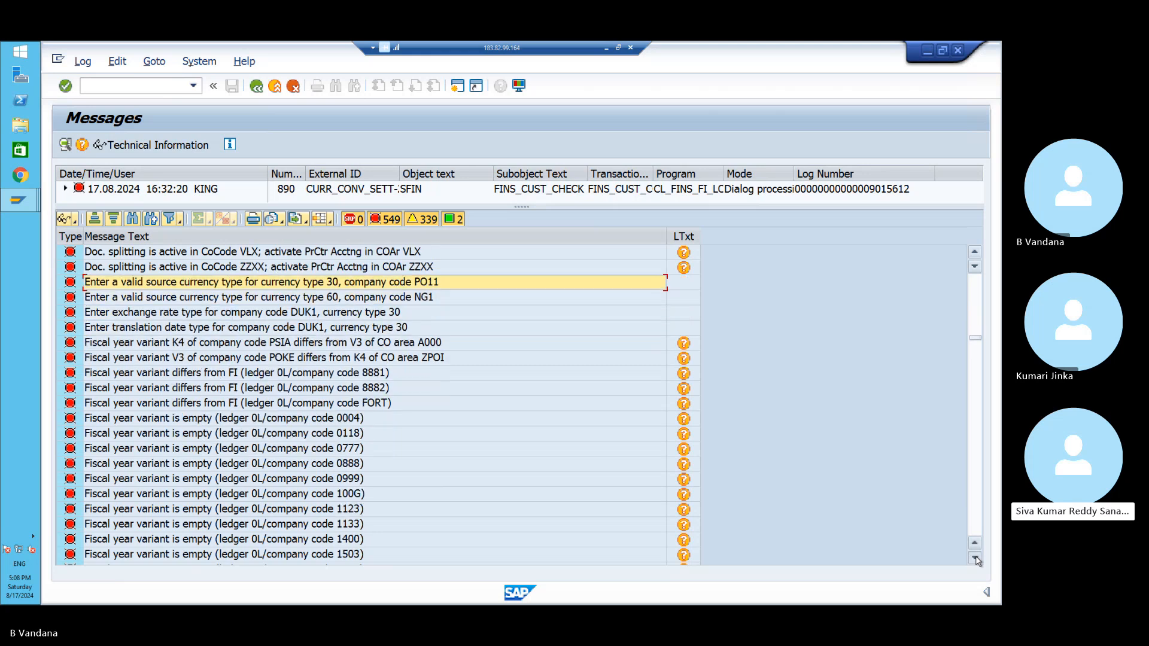
click(975, 559)
click(976, 558)
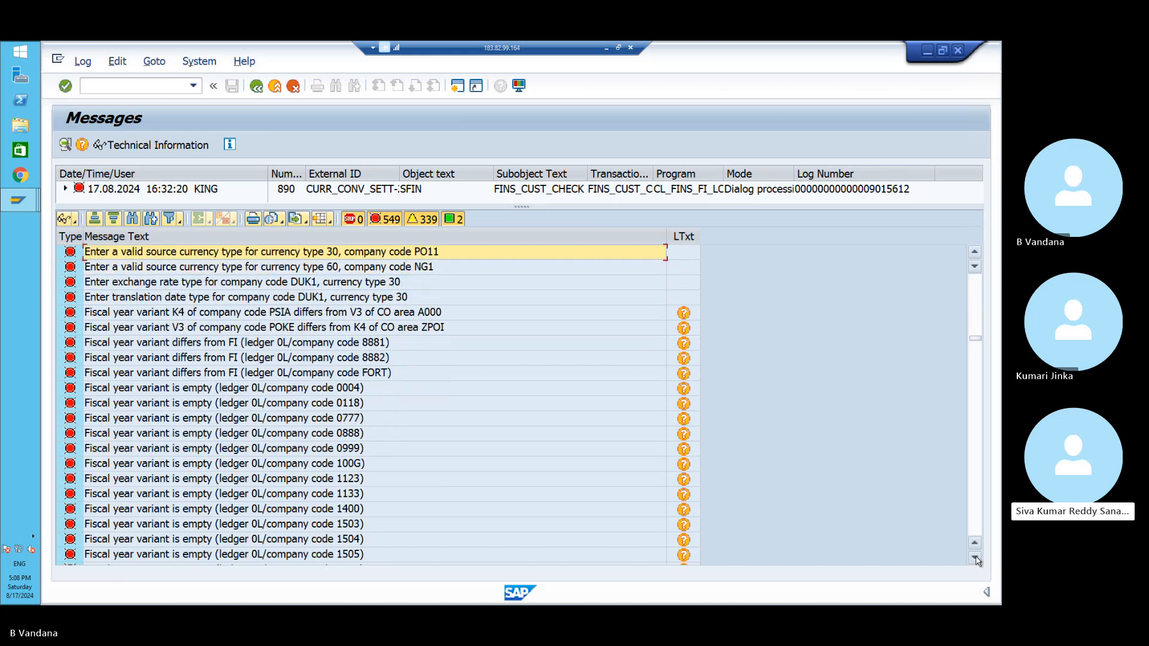
click(975, 558)
click(976, 558)
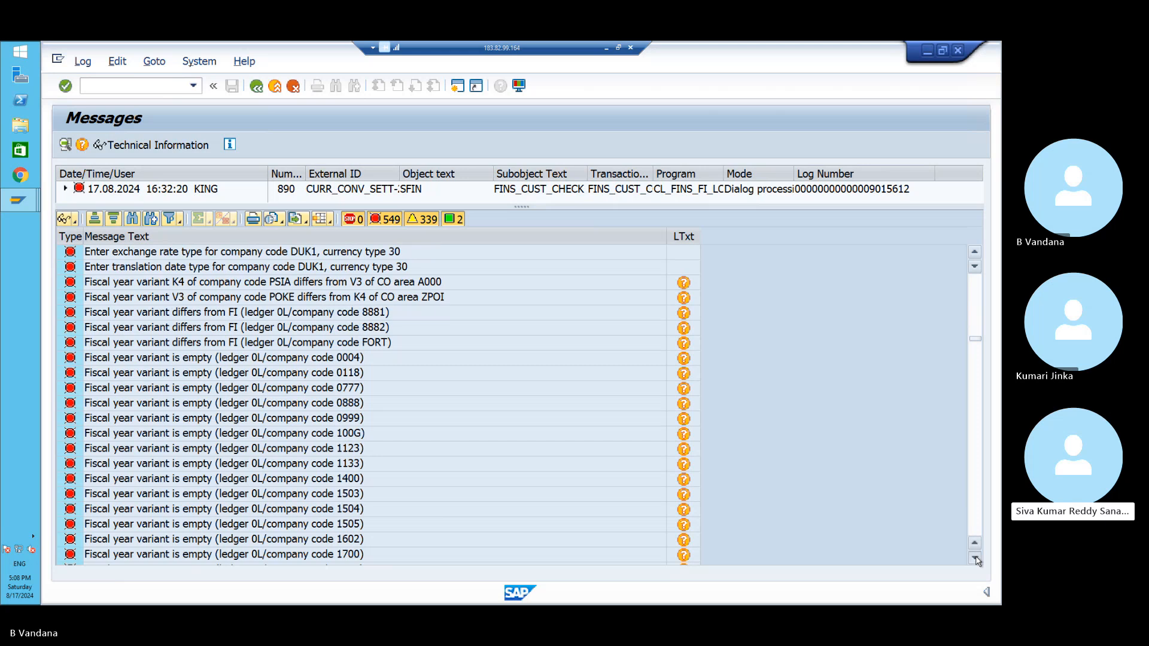
click(975, 559)
click(976, 558)
click(975, 558)
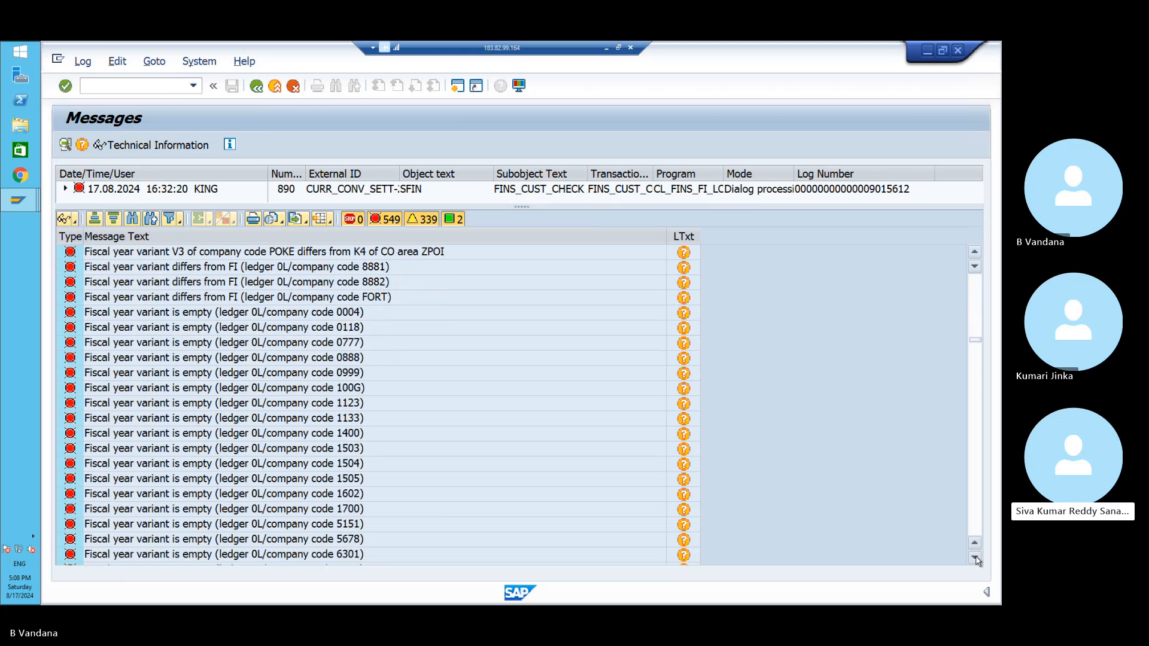
click(976, 559)
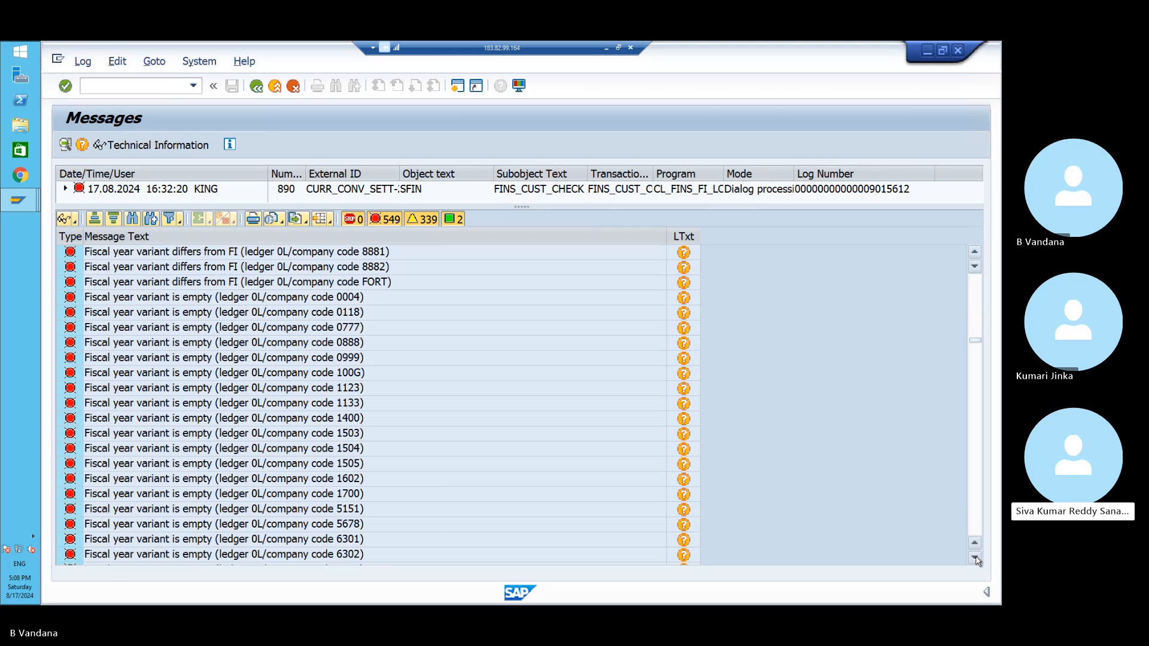
click(975, 558)
click(976, 558)
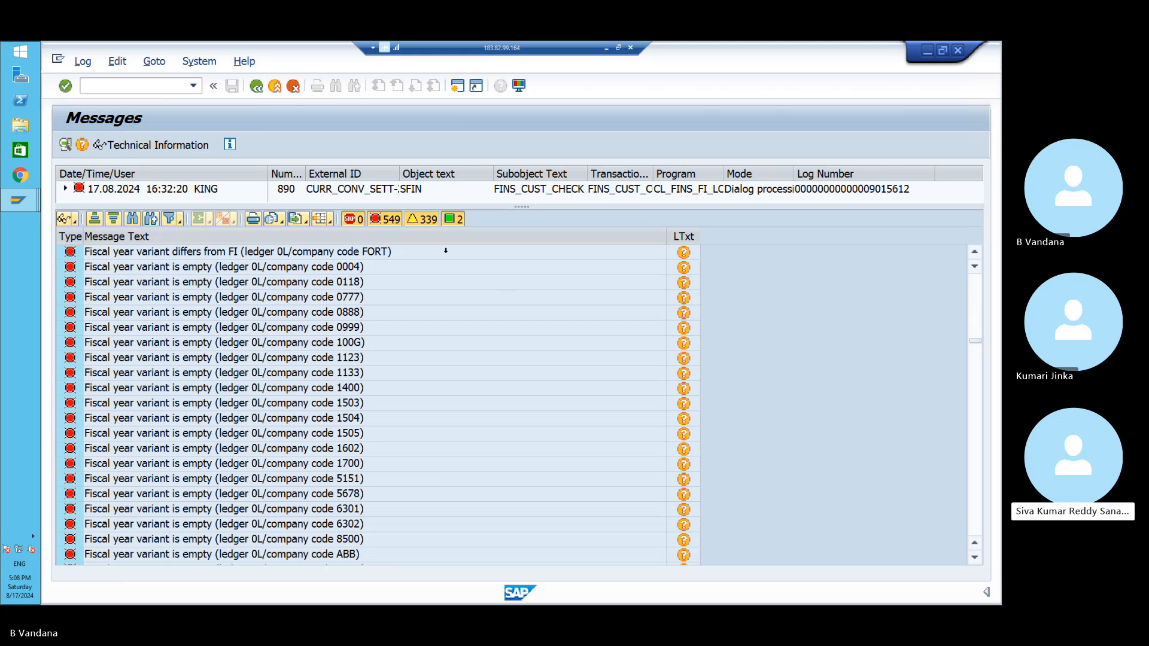
click(453, 220)
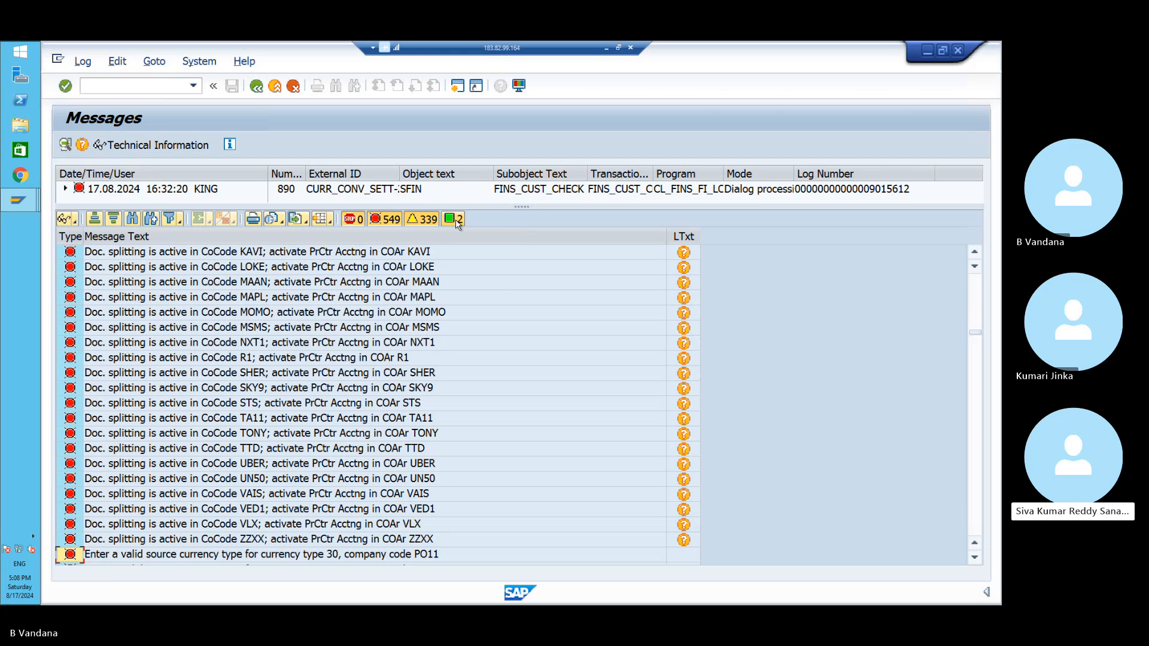
click(454, 220)
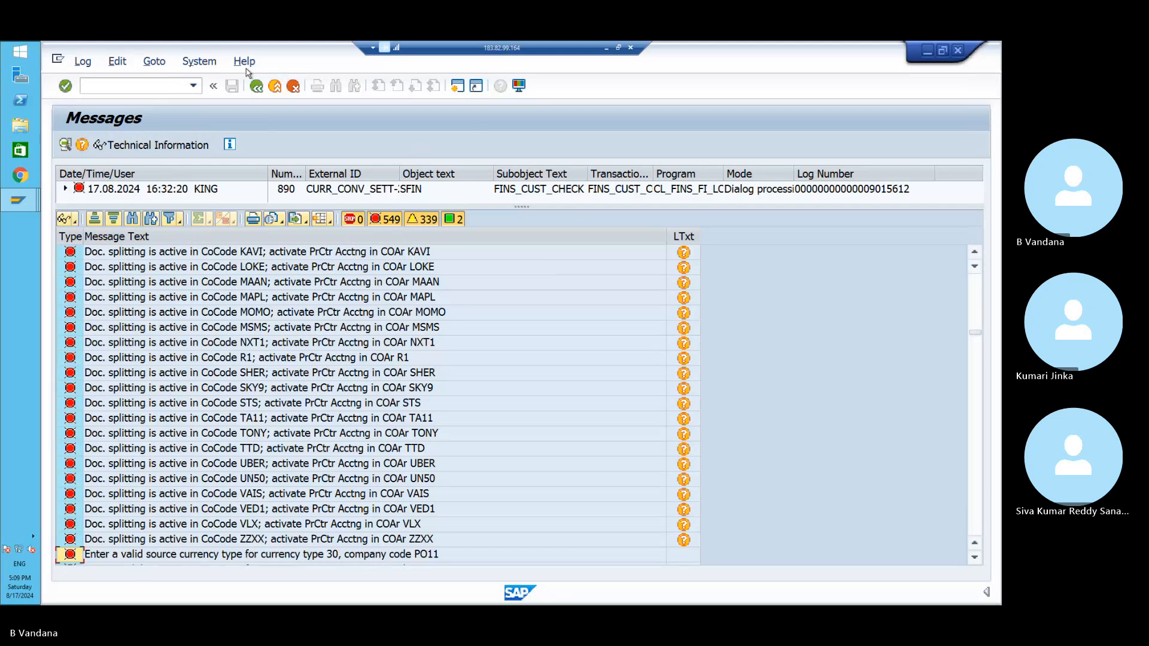
- Leave the message log and return to SAP Easy Access, ready for a new transaction code
click(256, 86)
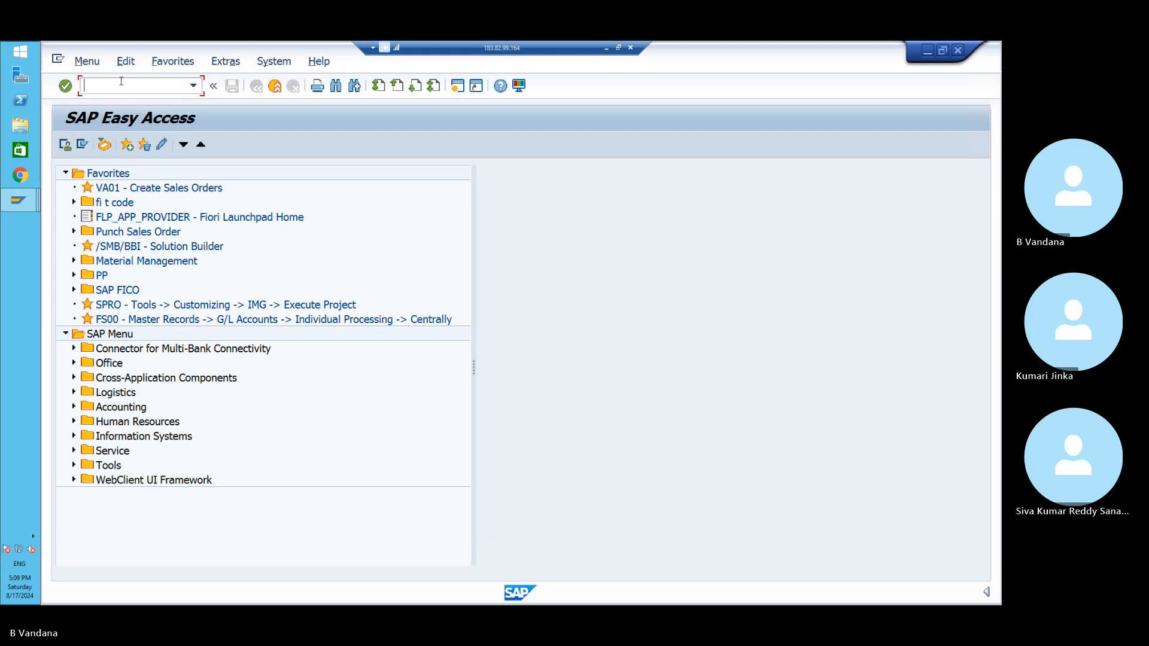
text(/)
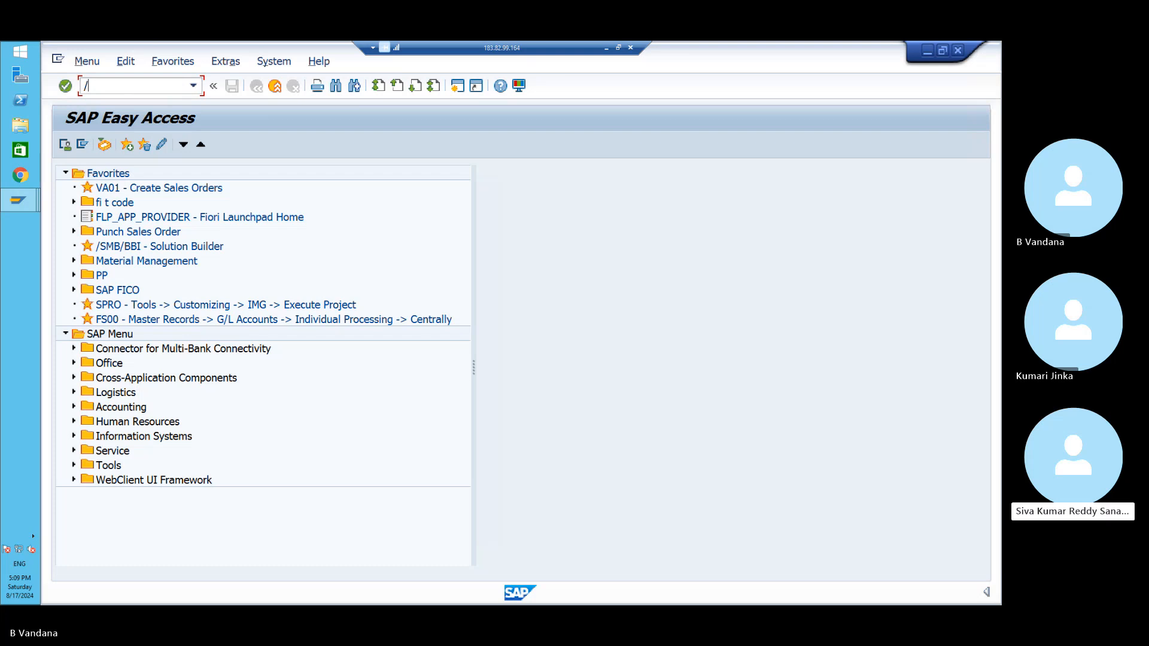
text(N)
key(BackSpace)
key(BackSpace)
mouse_move(19, 198)
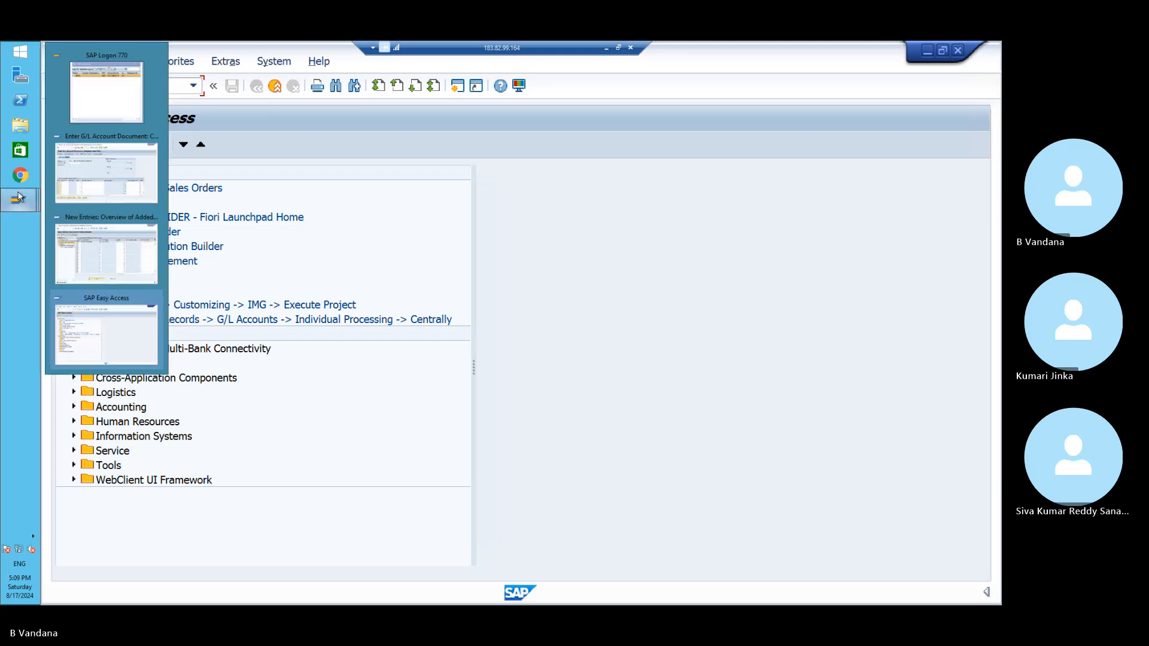
mouse_move(111, 229)
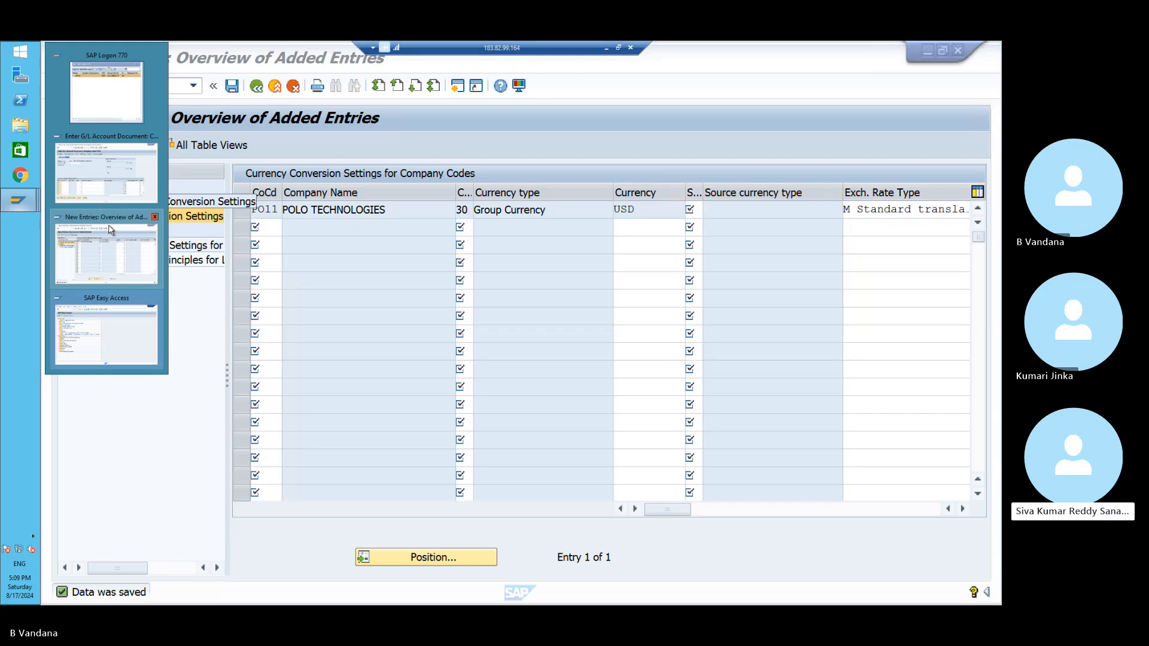
click(106, 334)
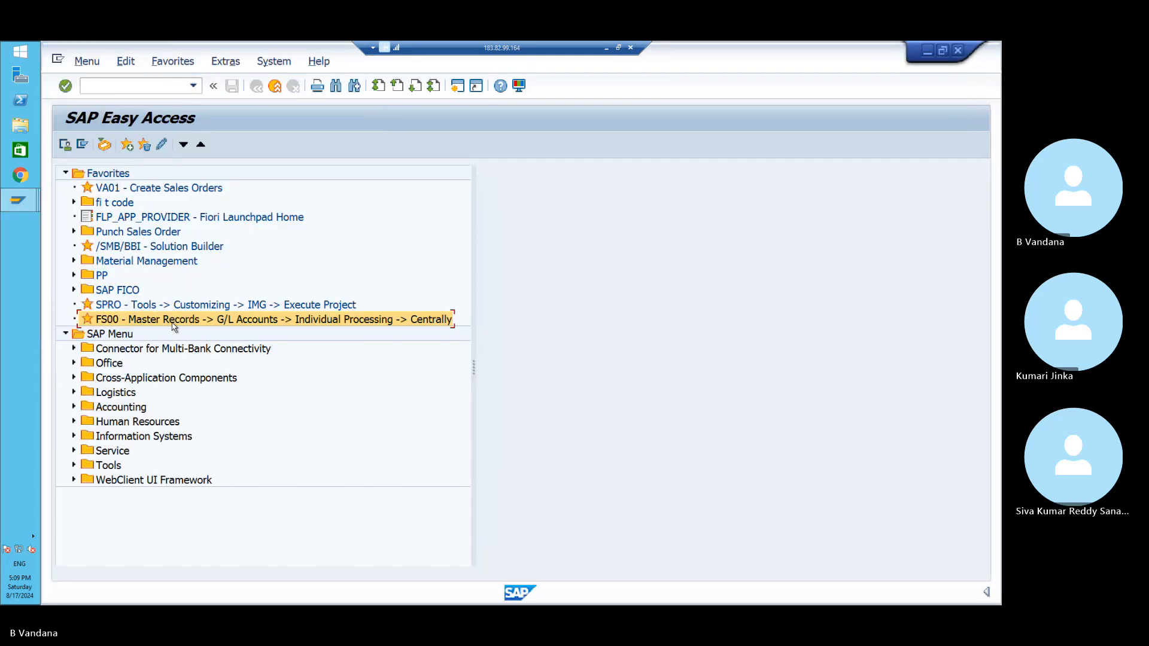
click(159, 85)
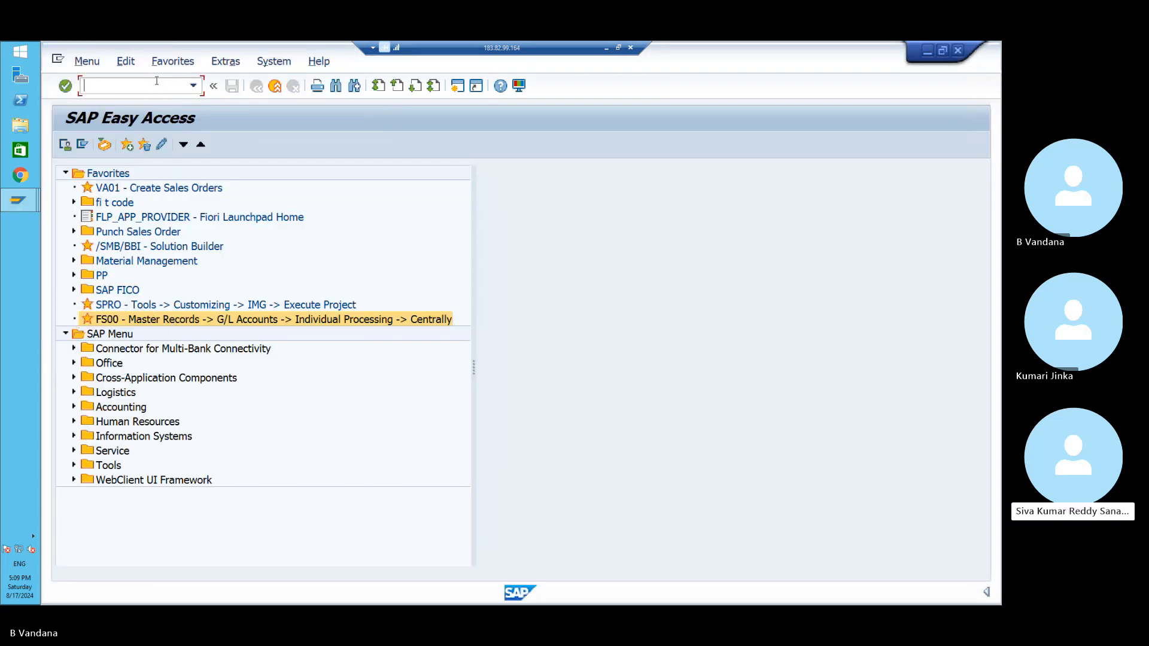
- Start transaction FINS_CUST_CONS_CHK_P, picked from recent codes with _P appended
click(193, 86)
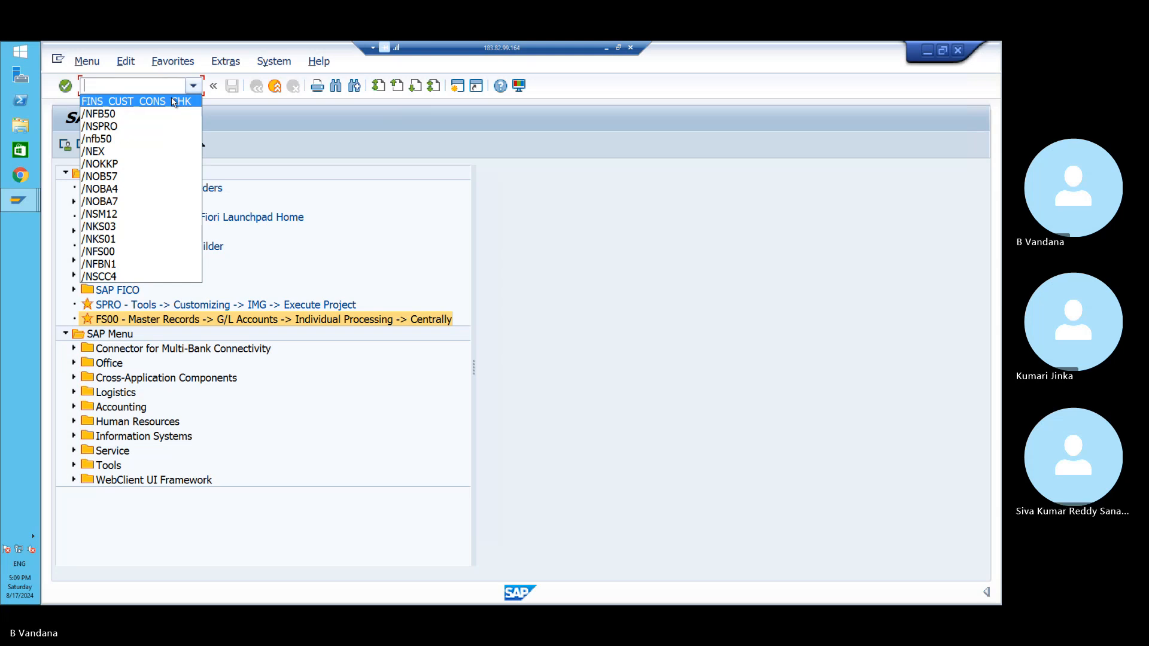
click(174, 101)
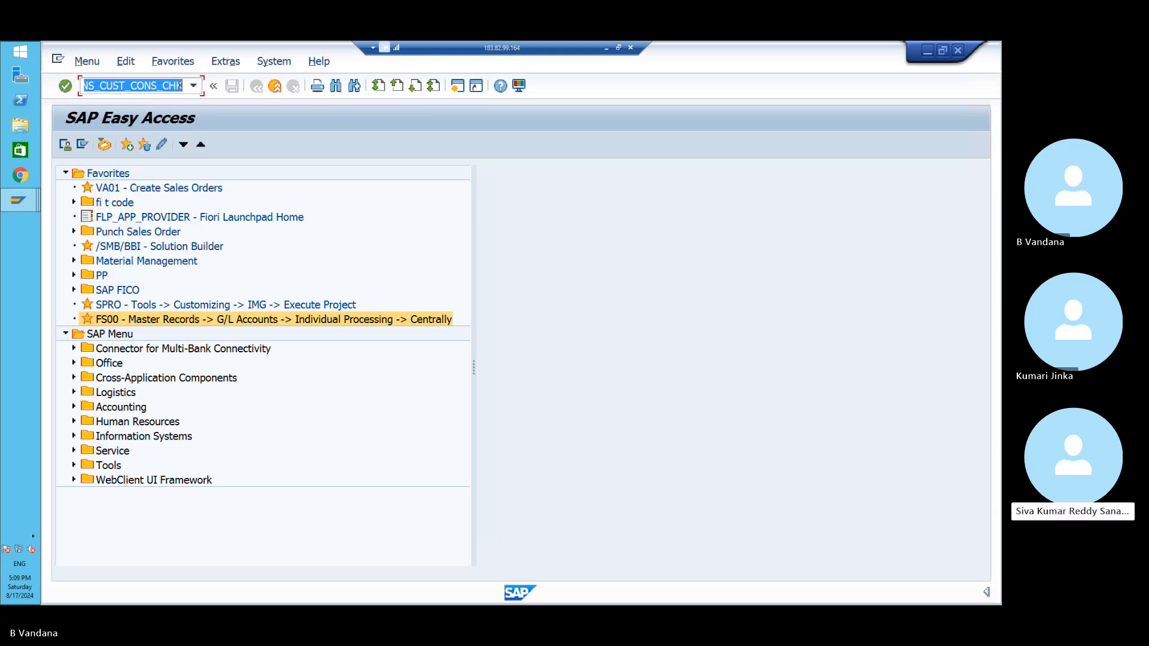
click(182, 85)
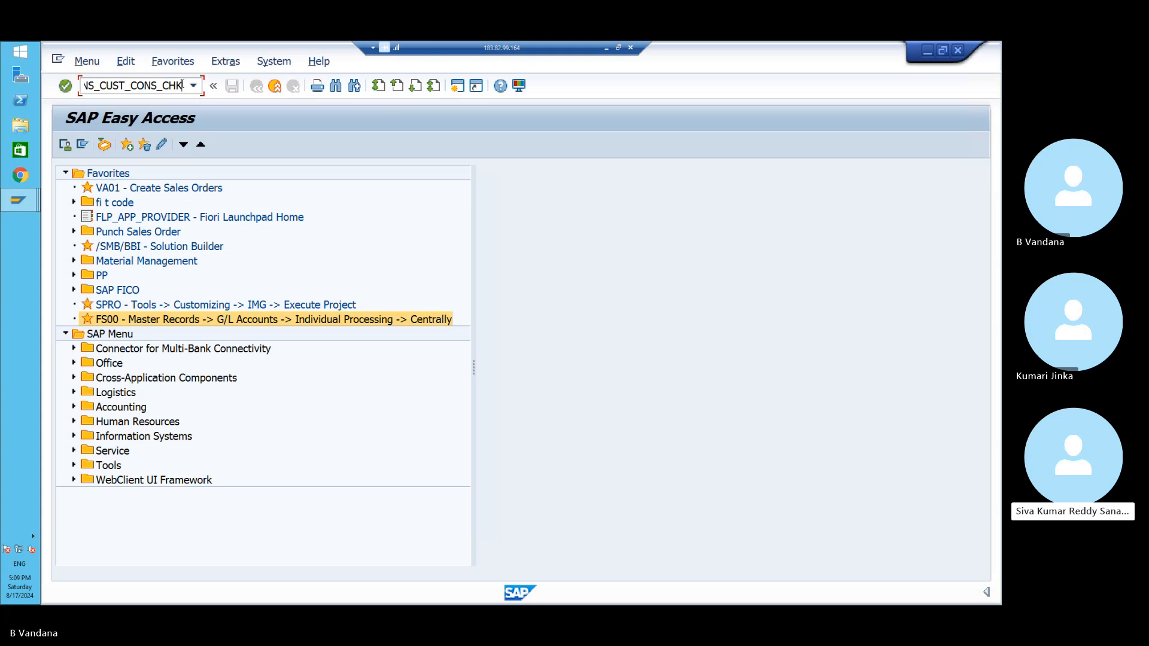
text(_P)
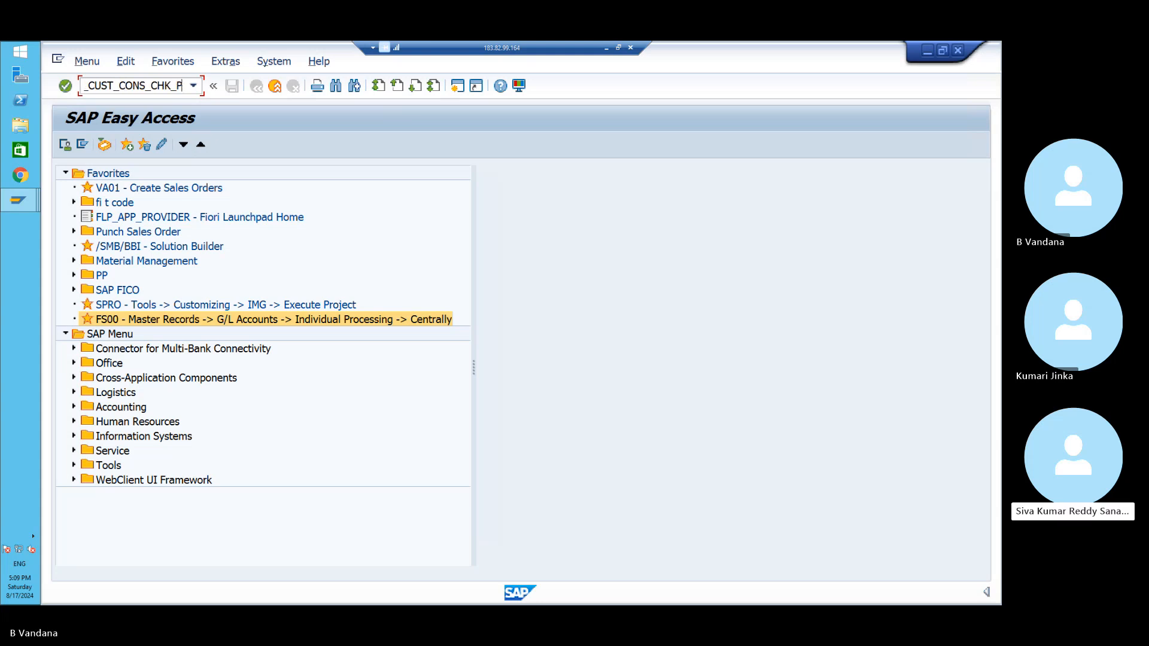
key(Return)
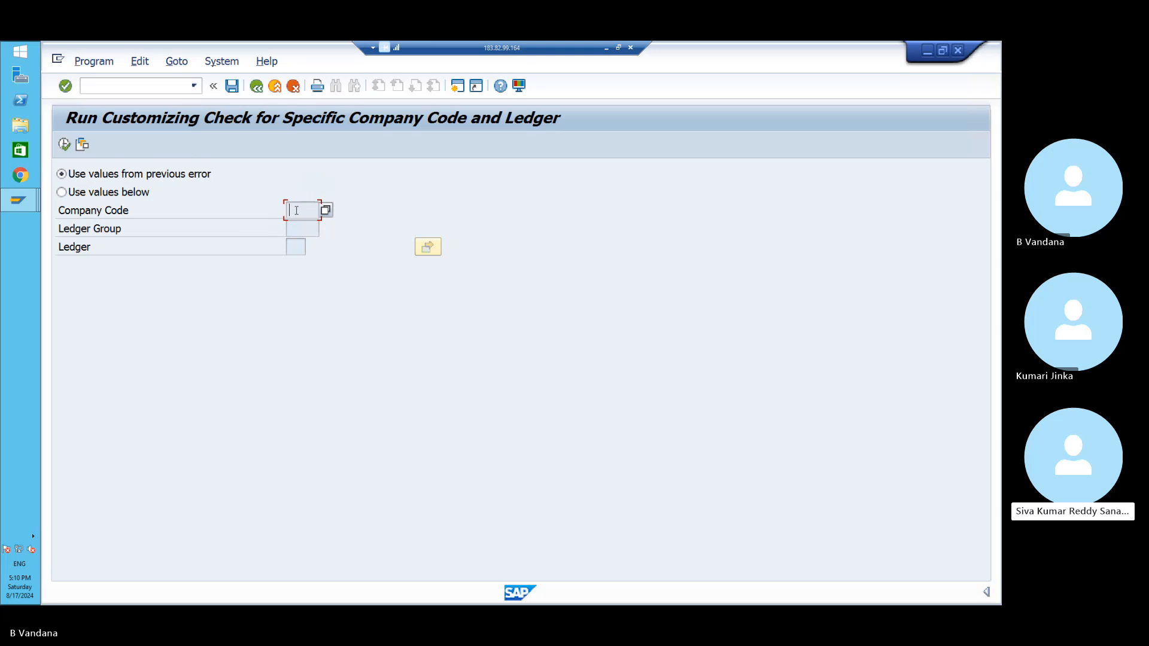
- Choose 'Use values below' with company code PO11 and ledger 0L, then execute the check
click(61, 192)
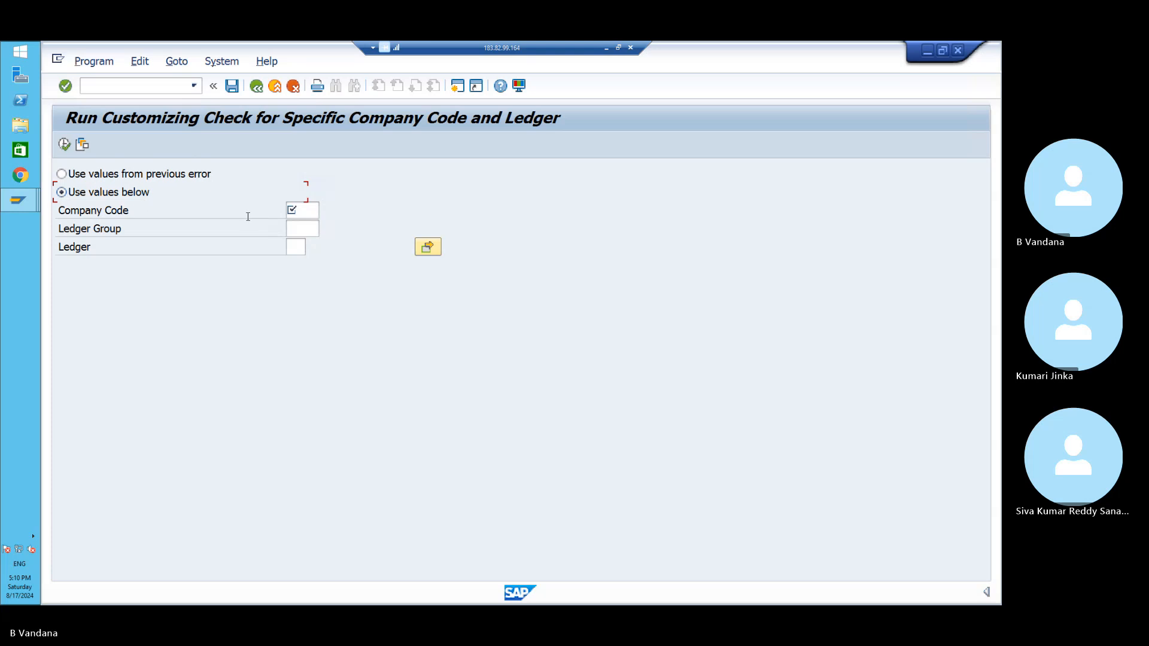
click(315, 213)
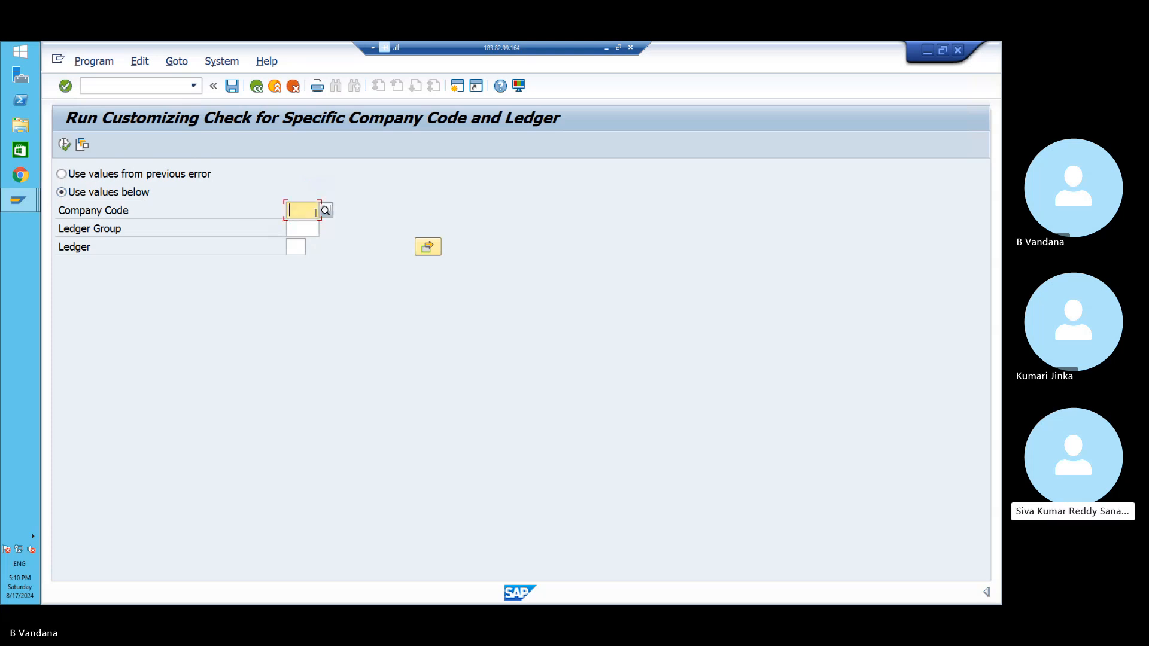
text(PO11)
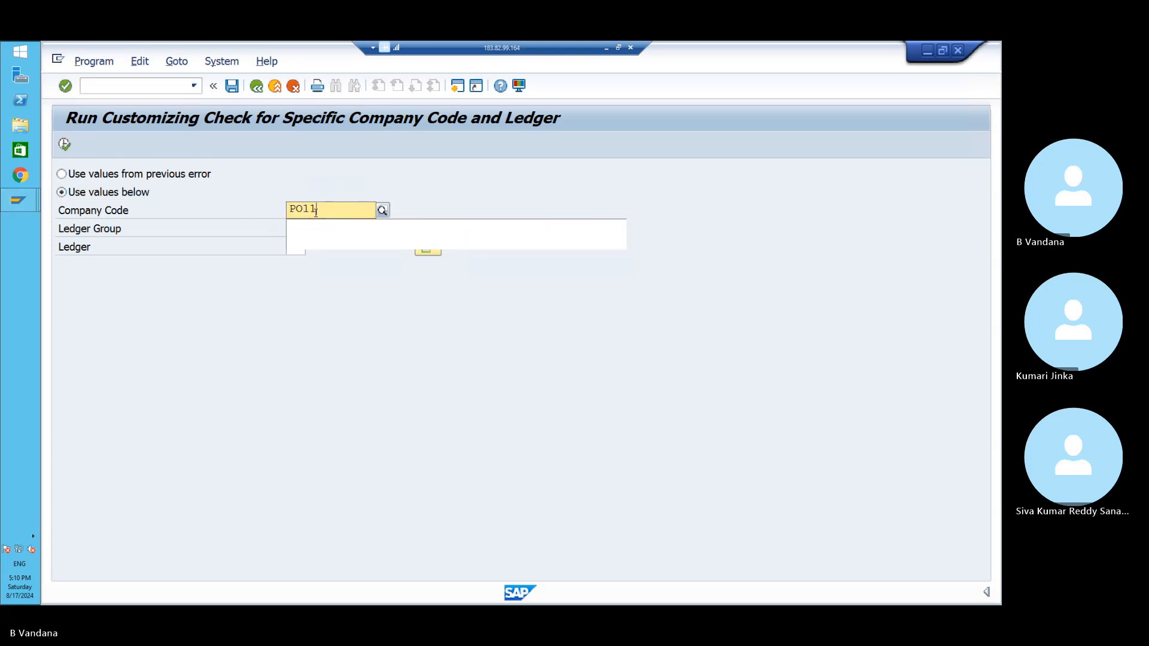
click(316, 242)
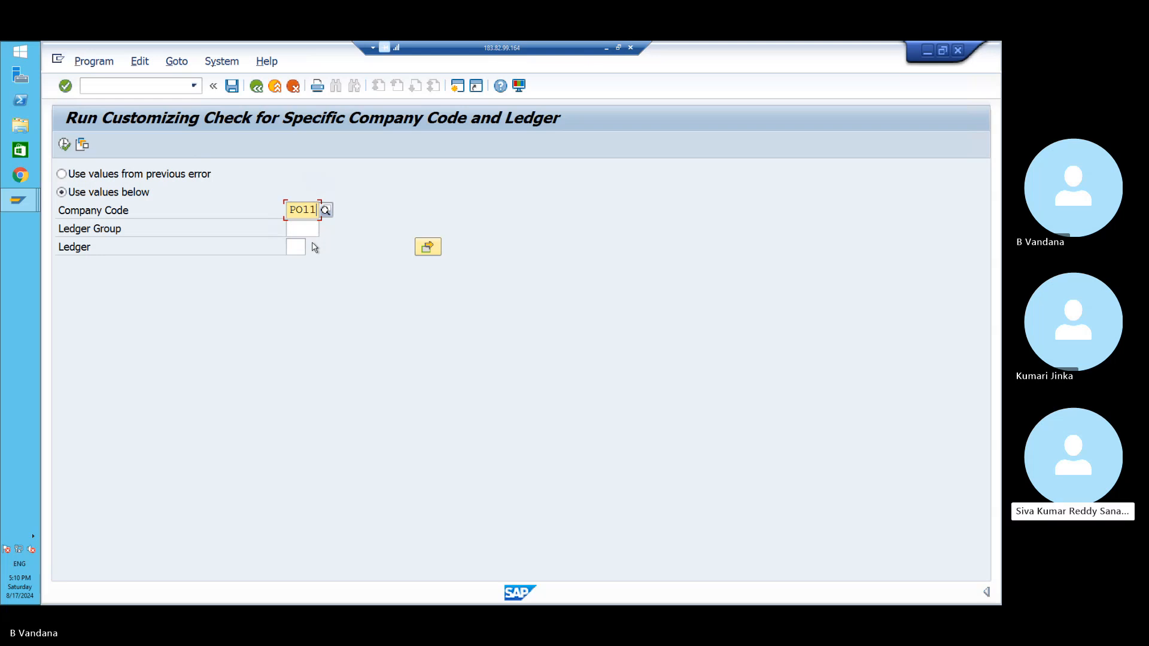
click(301, 226)
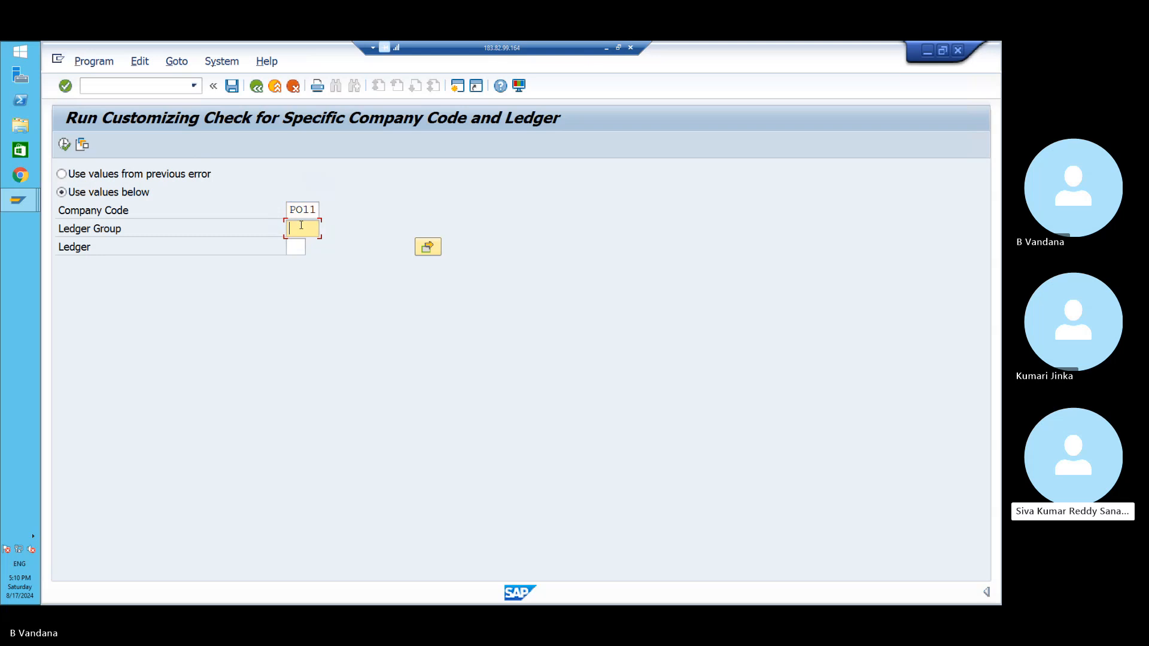
click(295, 248)
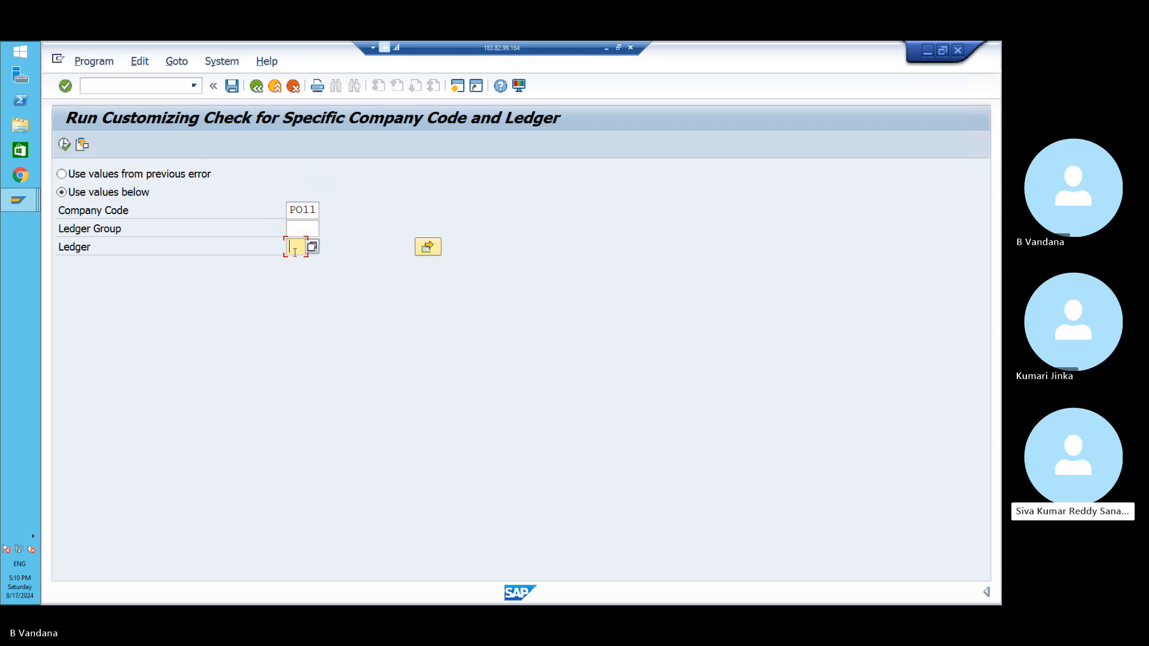
text(0L)
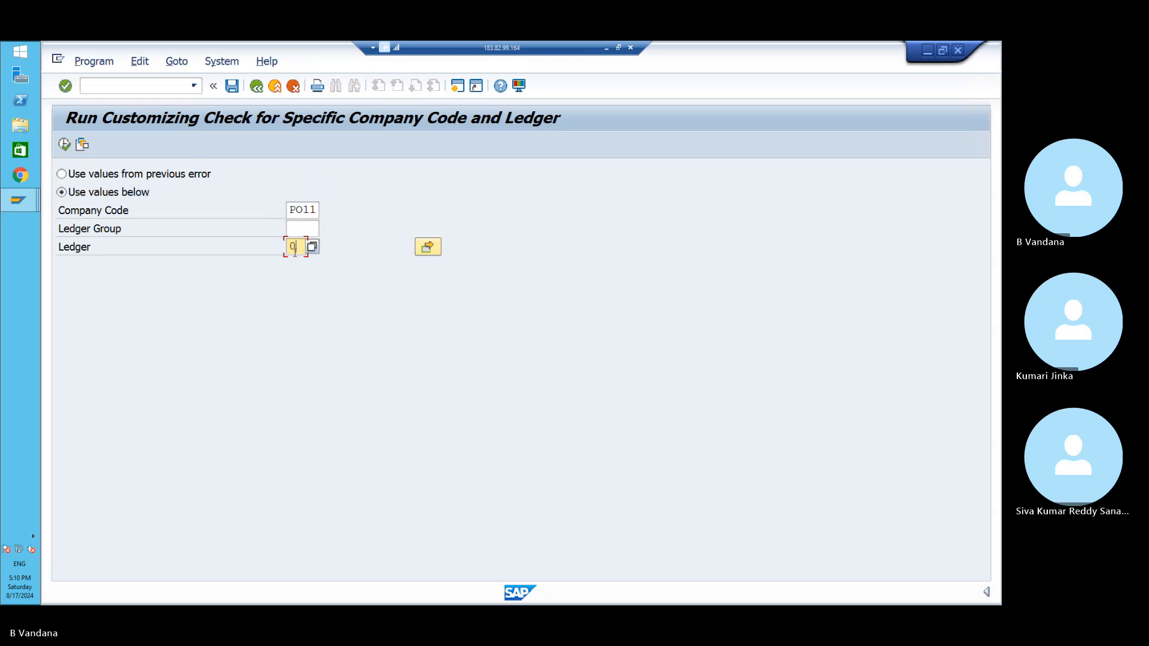
click(63, 145)
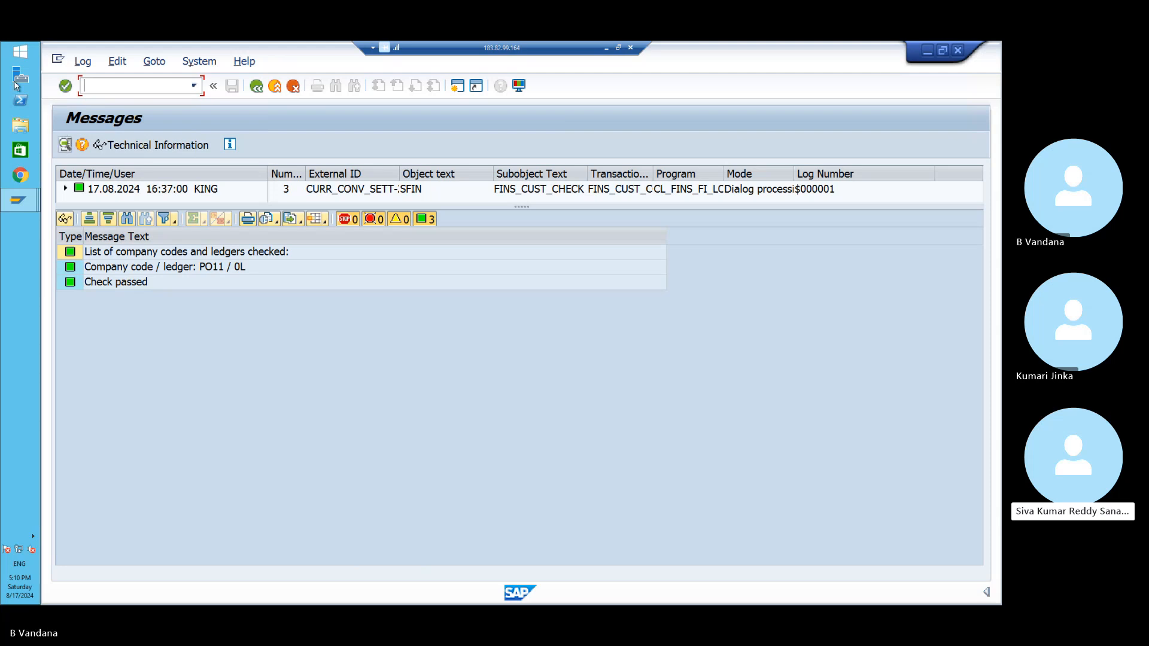
- Go back from the 'Check passed' message log to the check entry screen
click(256, 86)
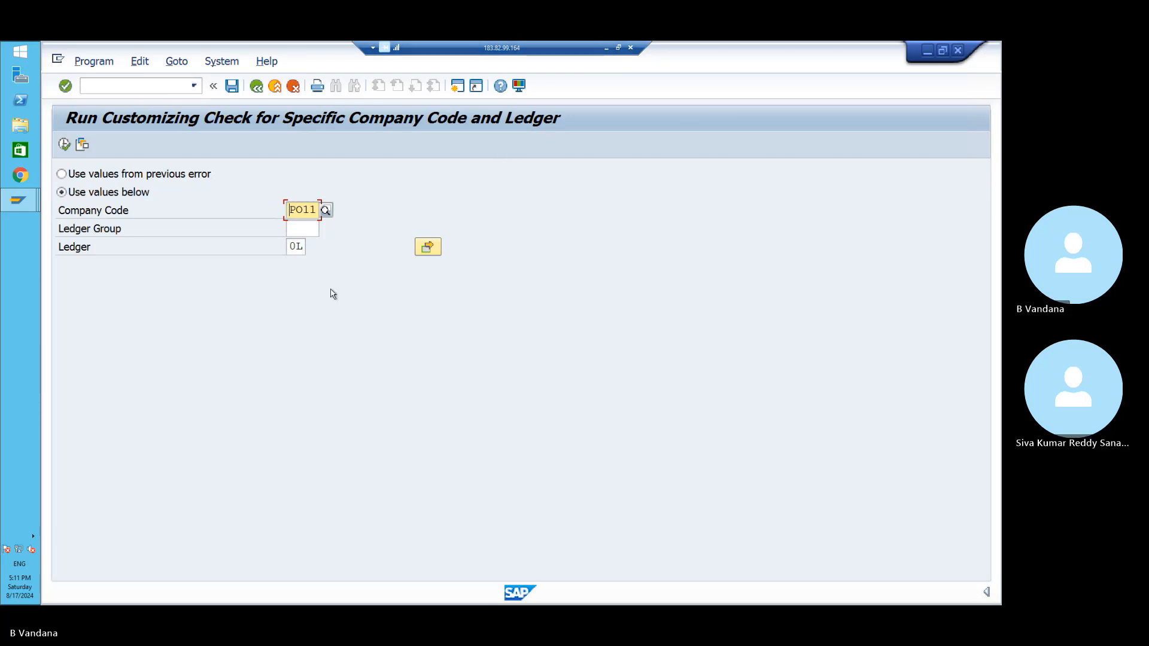
- Browse the 46-ledger value list twice without choosing, leaving the Ledger field empty
click(301, 246)
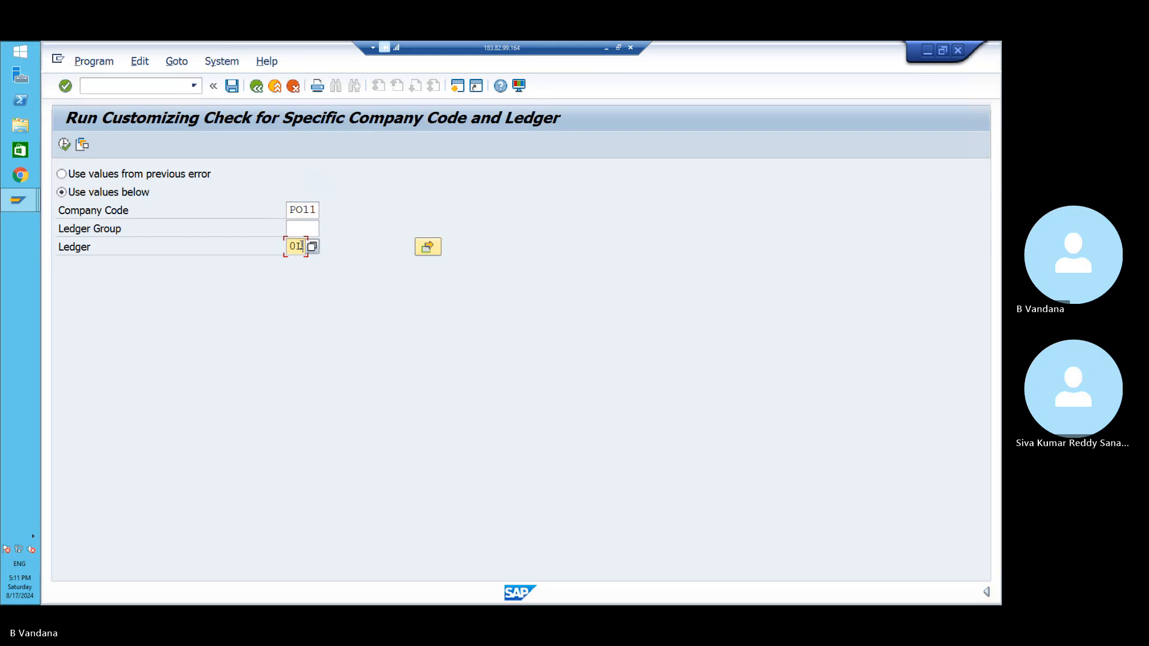
key(BackSpace)
click(312, 246)
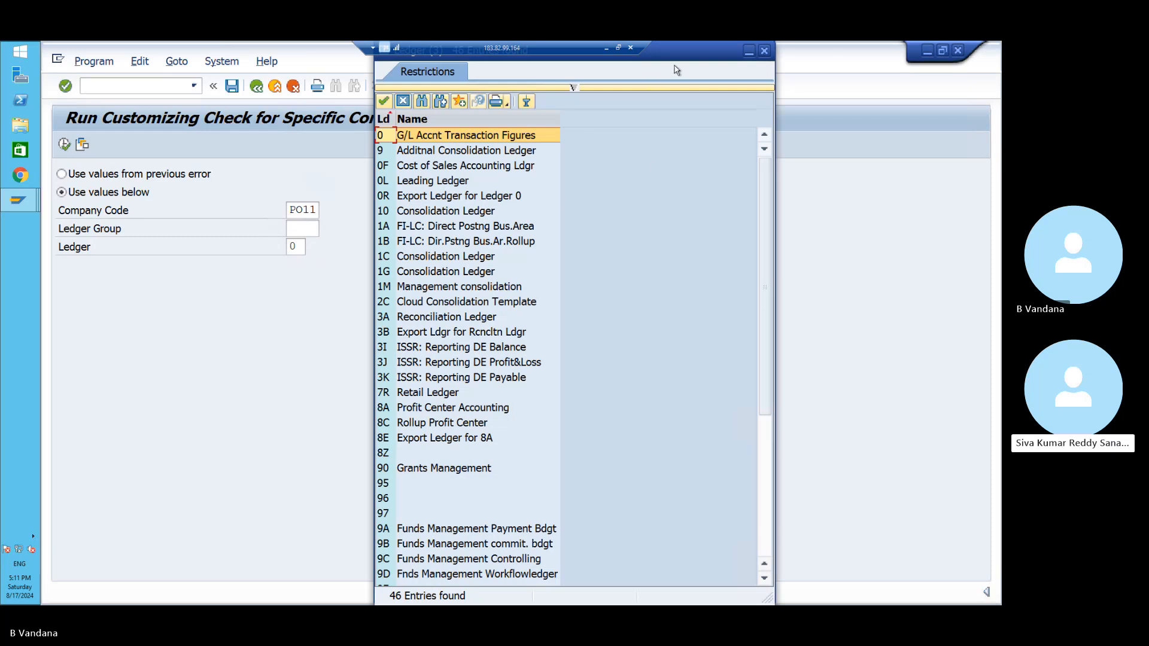
click(765, 51)
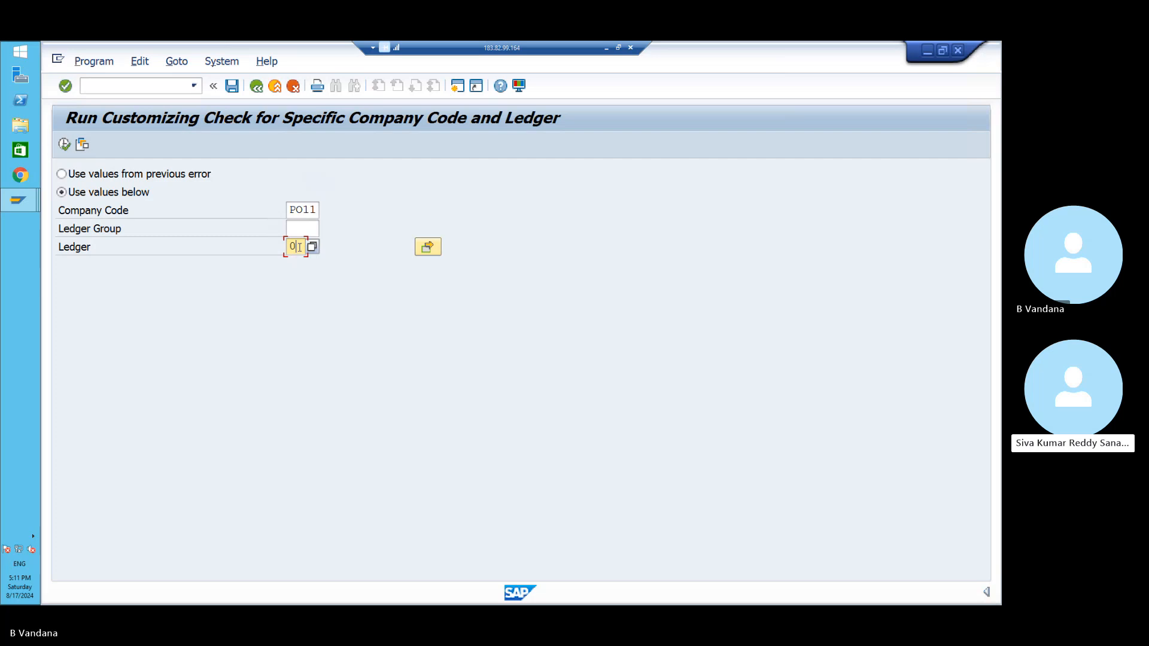
key(BackSpace)
text(P3)
key(BackSpace)
key(BackSpace)
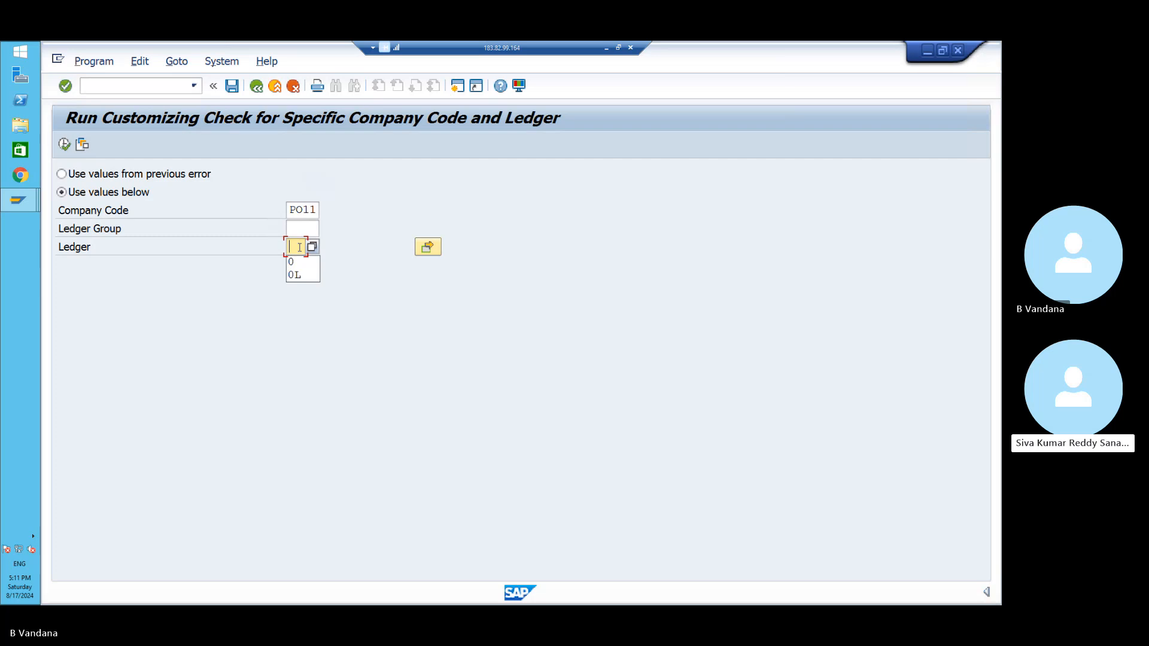
click(312, 247)
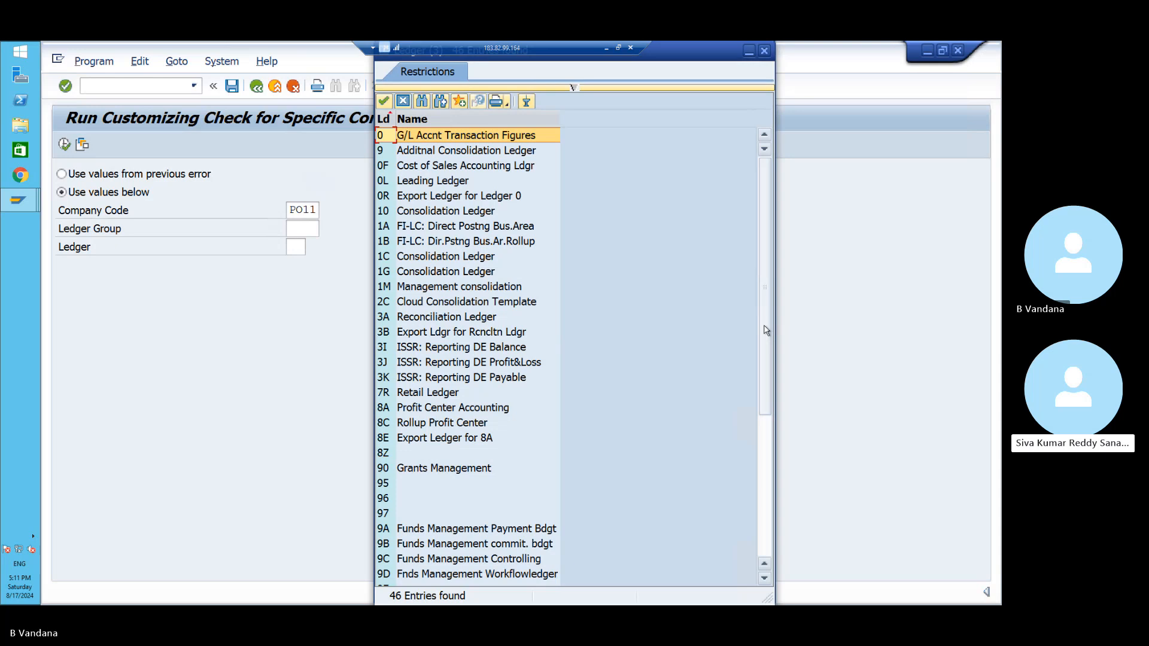
drag(767, 330, 771, 370)
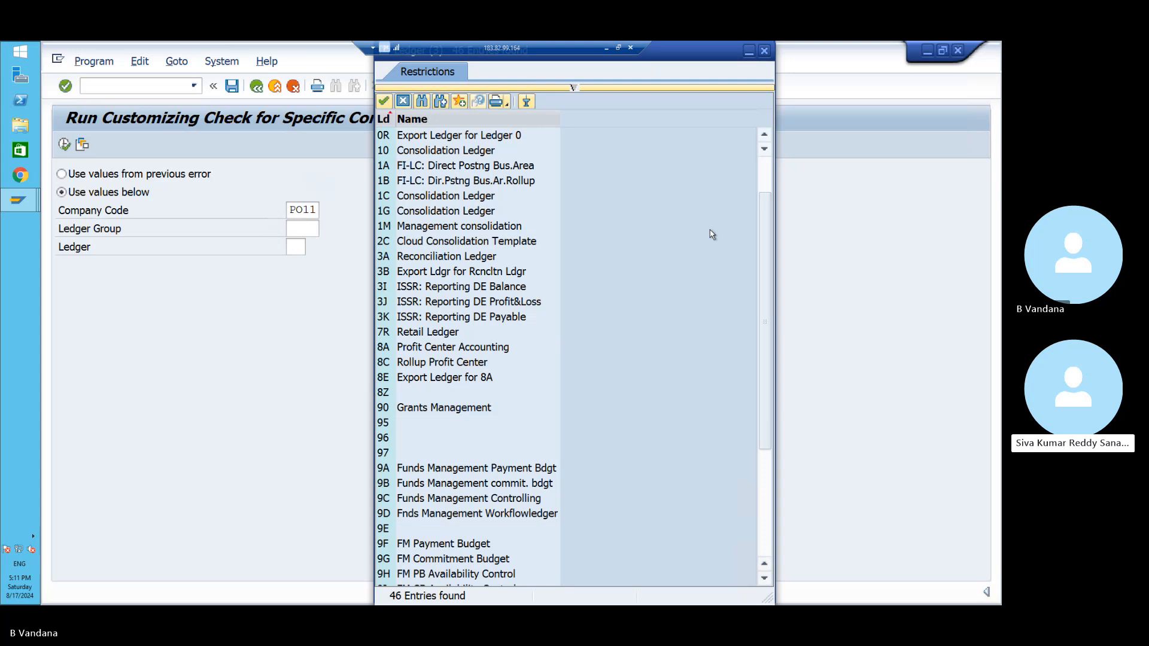
click(764, 51)
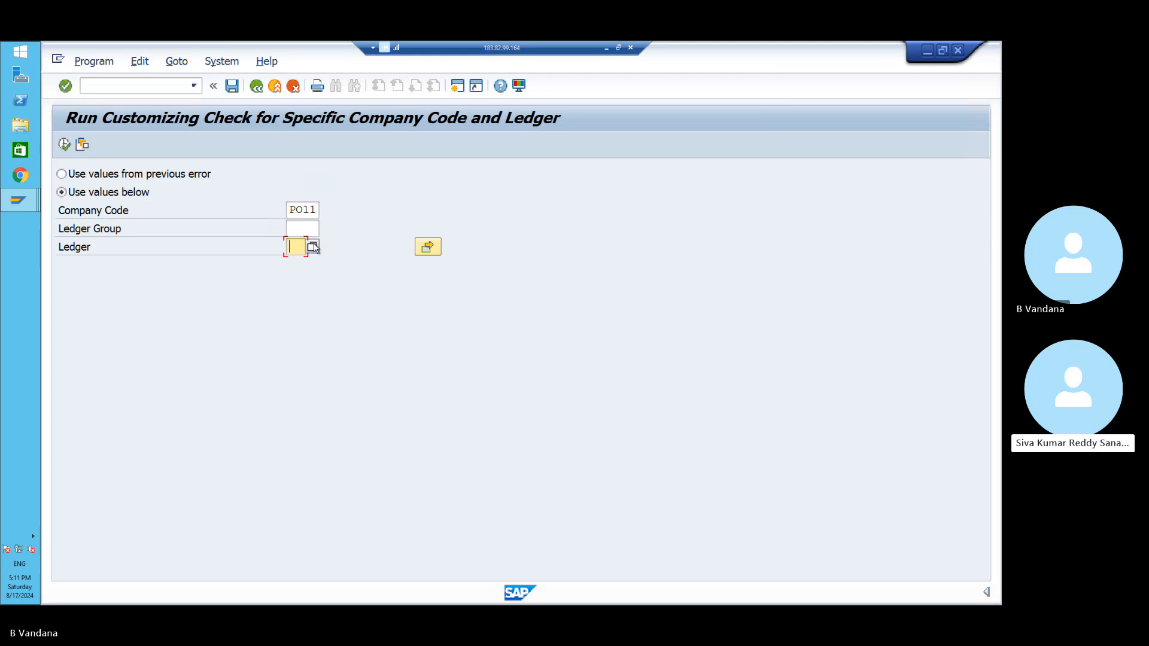
- In the New Entries session, open the Ledger overview and dismiss the consistency-check warnings
click(23, 200)
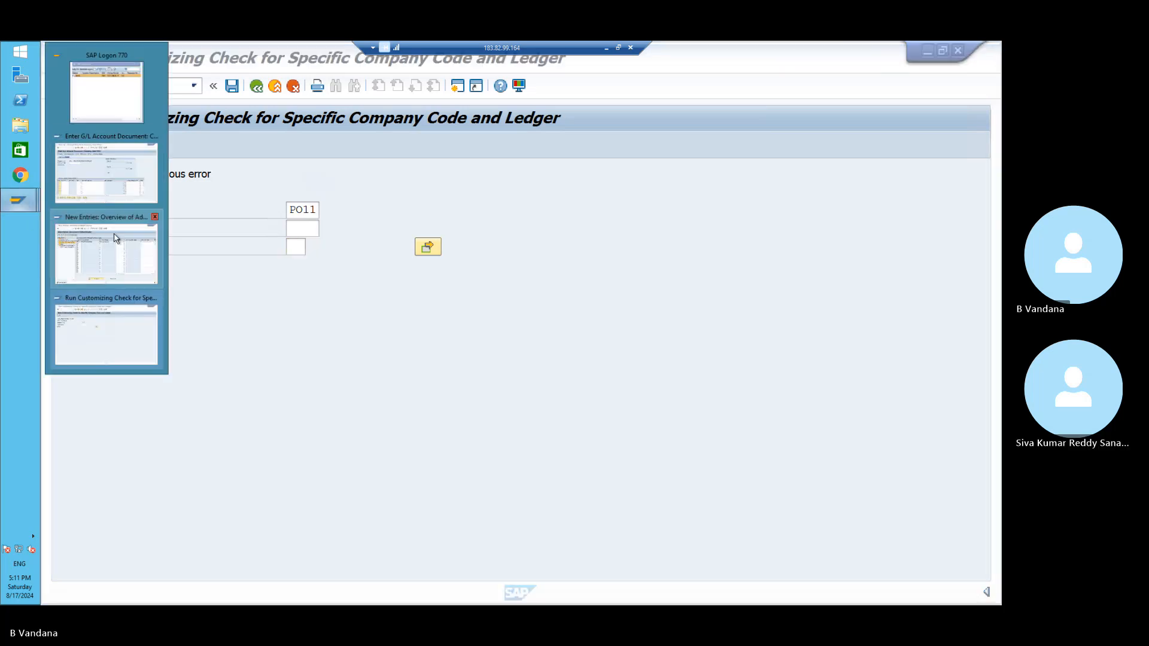
click(115, 254)
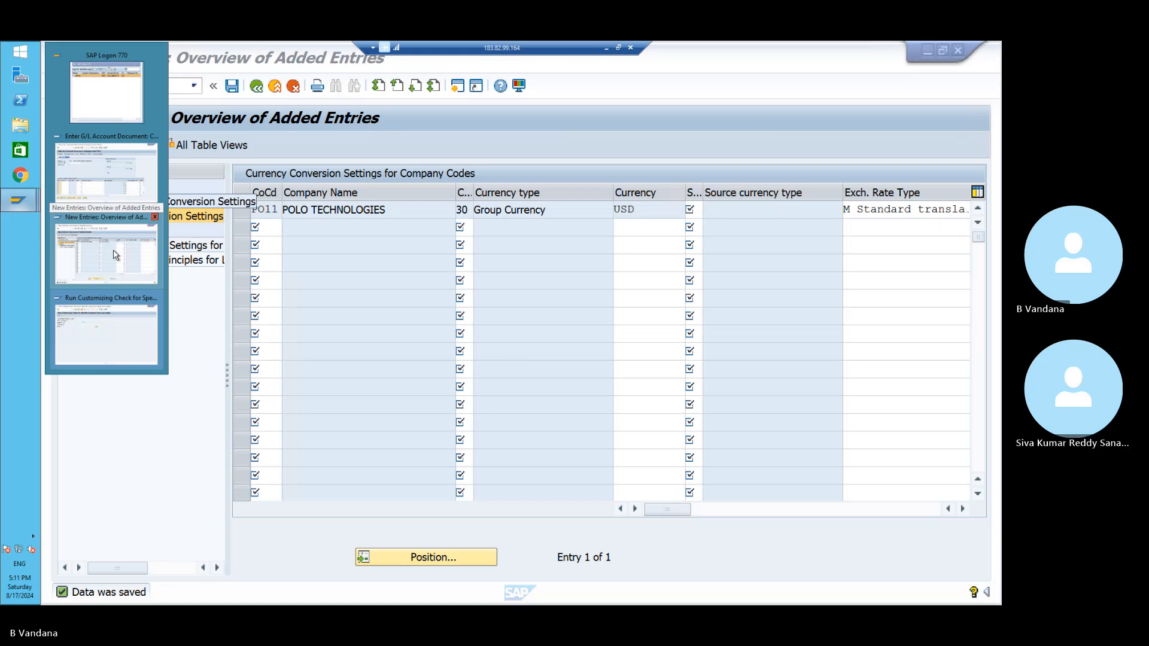
click(116, 253)
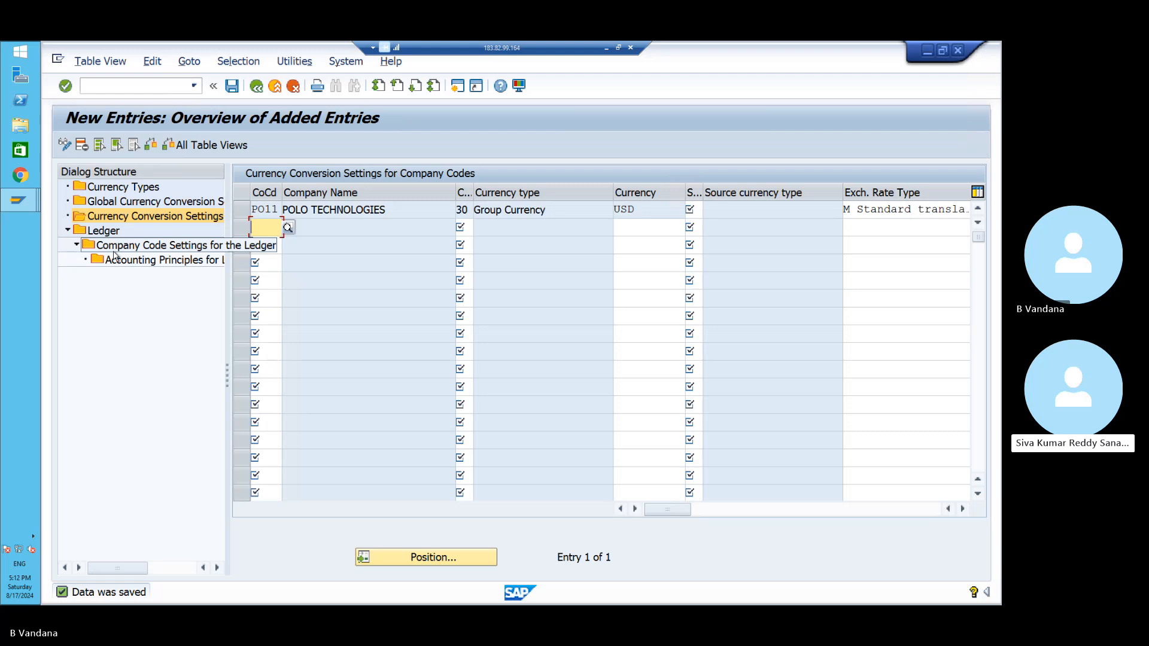
double_click(113, 232)
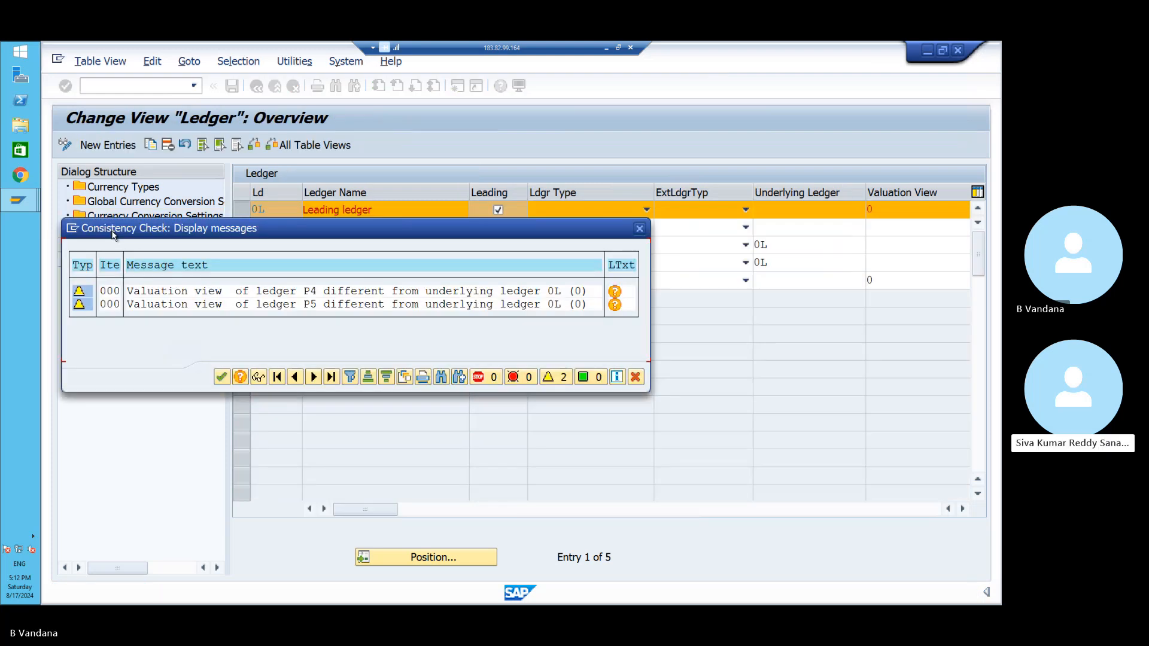
click(220, 378)
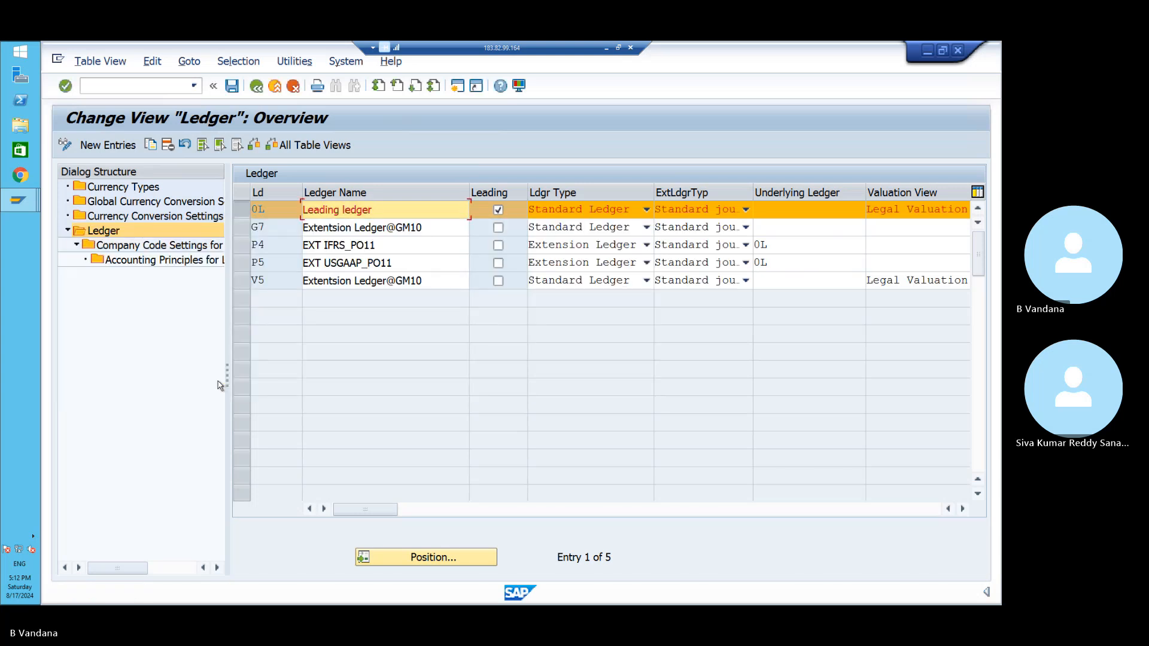
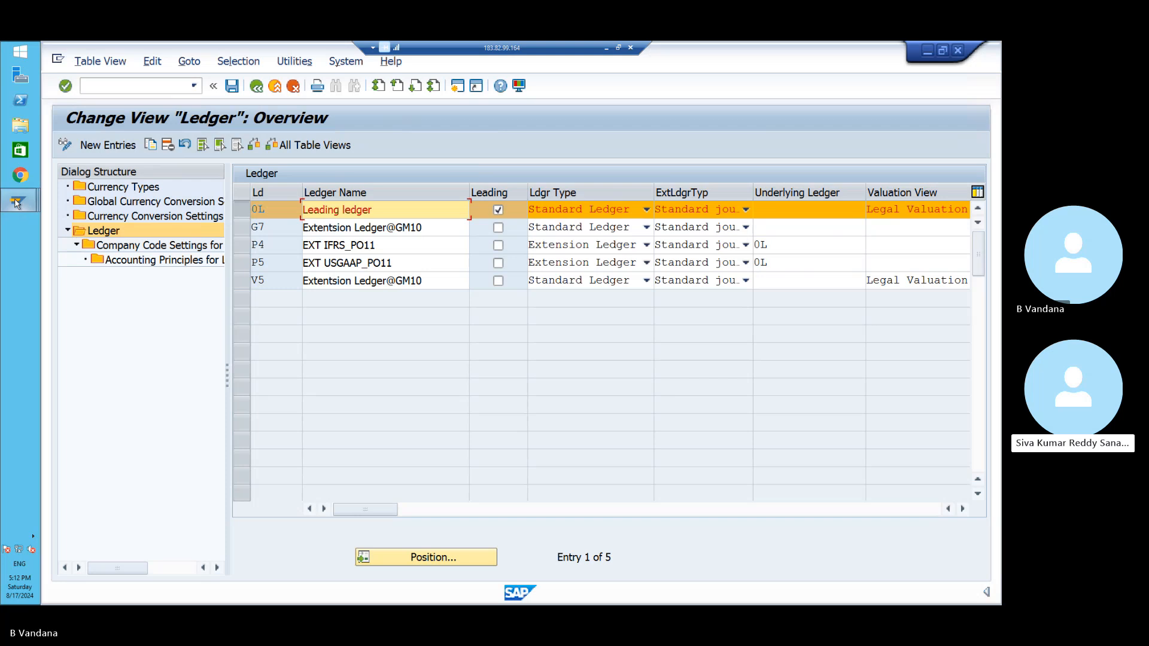
- Run the customizing check for company code PO11 with ledger P4
mouse_move(17, 203)
click(98, 346)
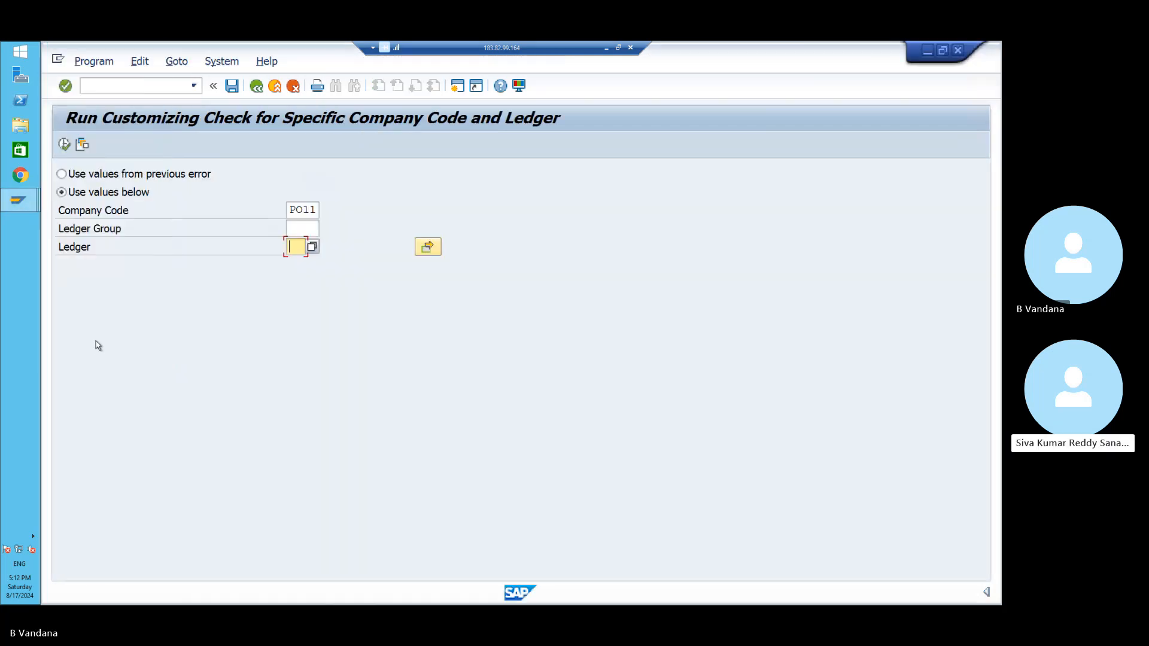
text(P)
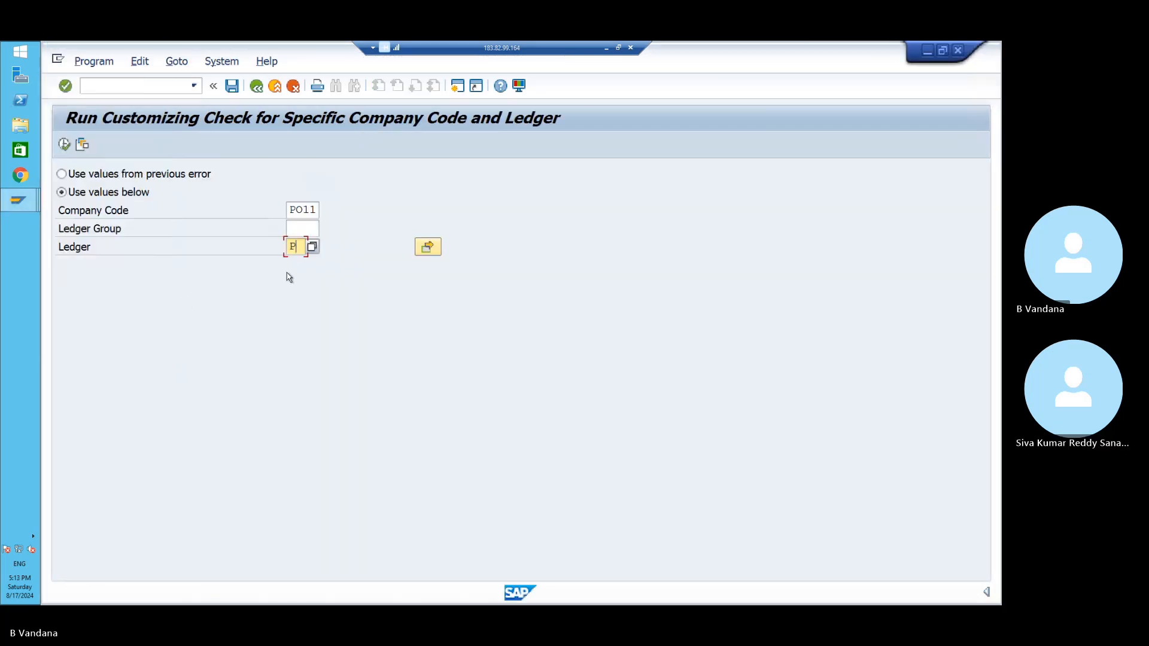
text(4)
click(64, 144)
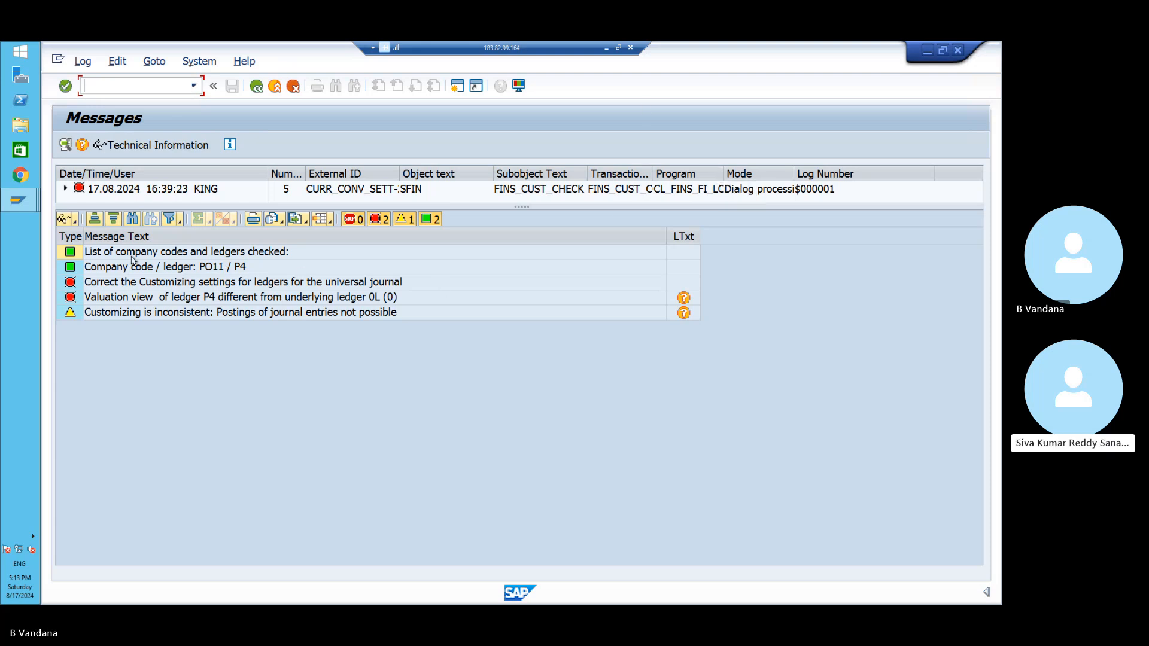
- Bring the Change View 'Ledger': Overview window back to the front
mouse_move(31, 204)
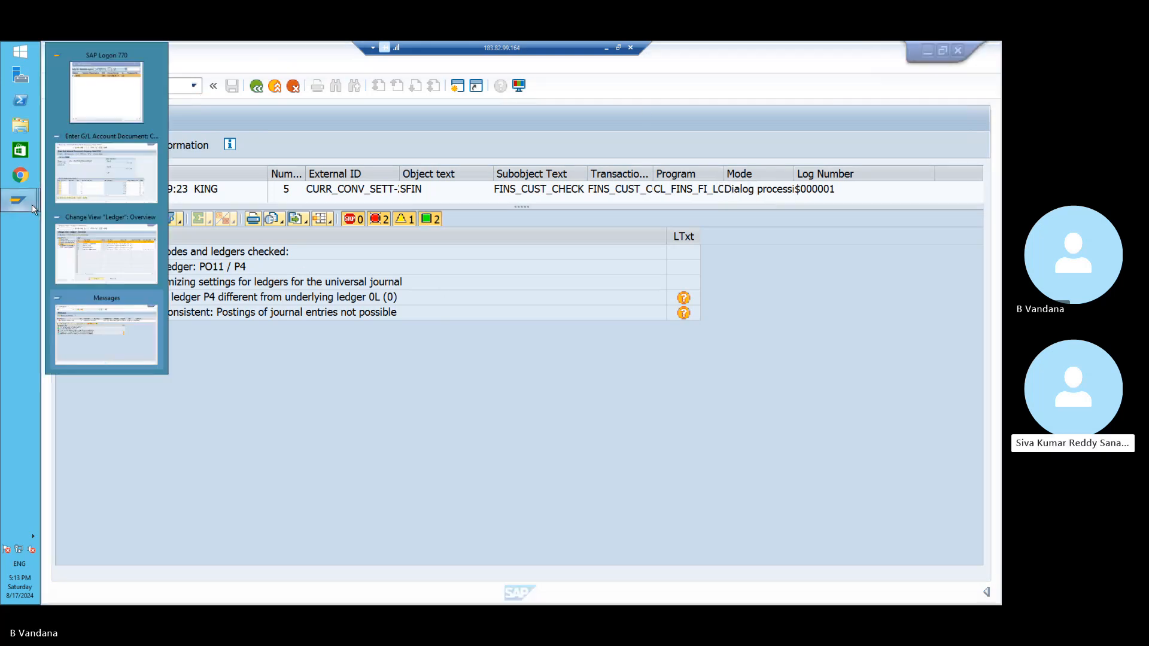
click(108, 260)
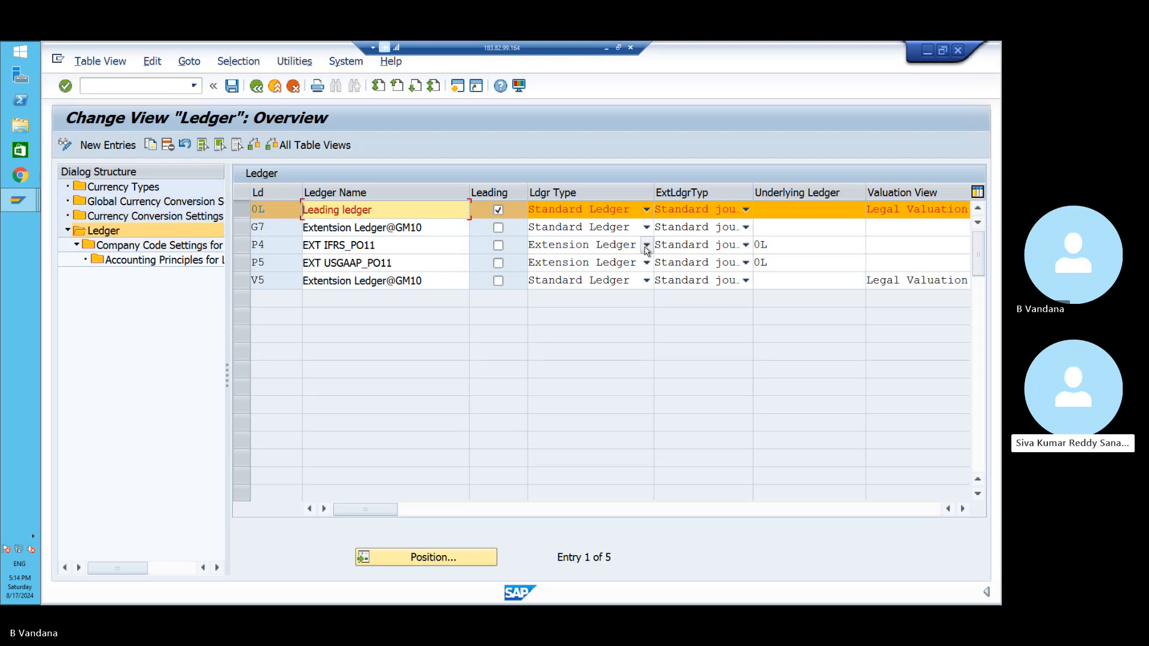
- Give P4 'Line items with technical numbers / deletion possible' and P5 'Journal entries for valuation differences'
click(746, 246)
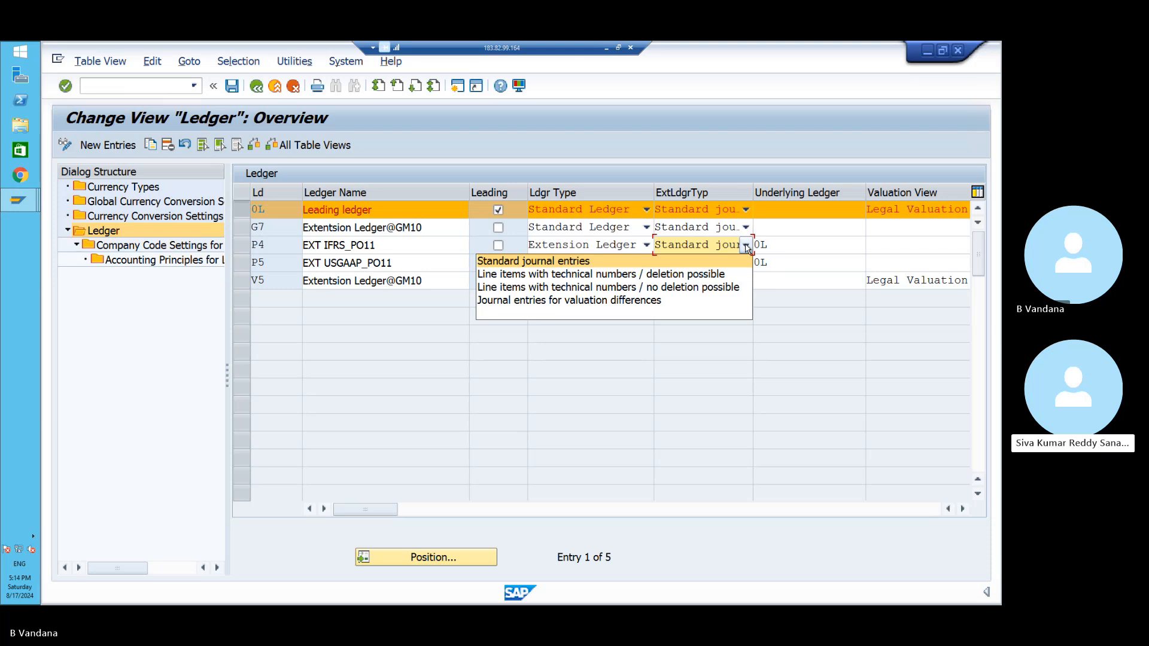
click(686, 273)
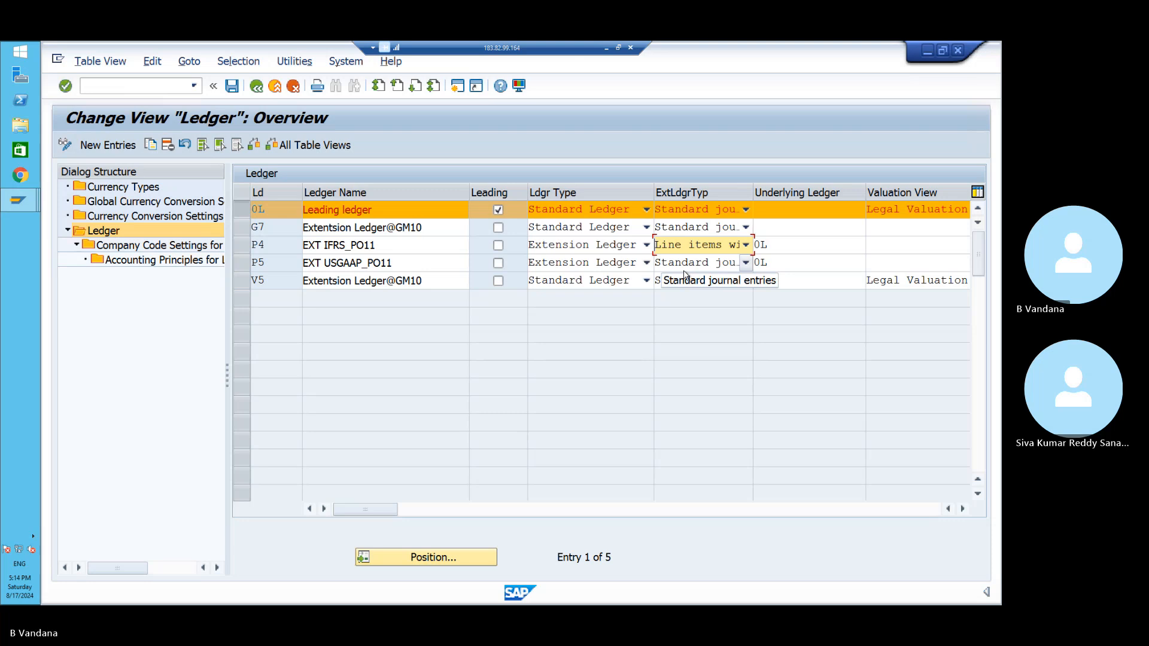
click(242, 267)
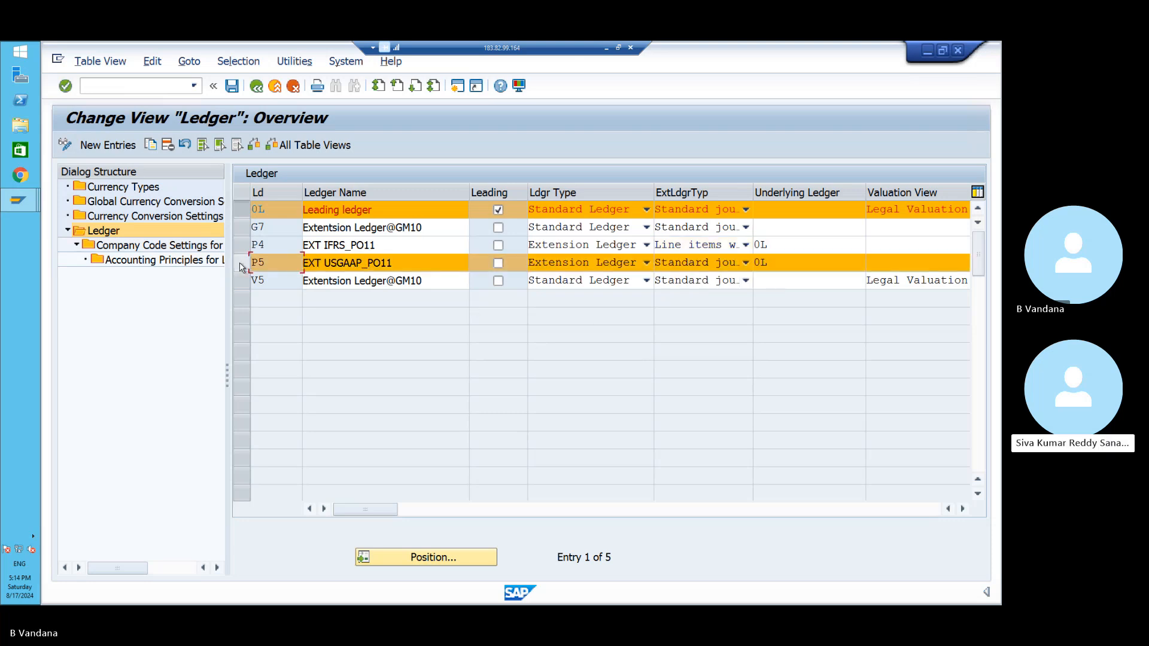
click(242, 267)
click(689, 264)
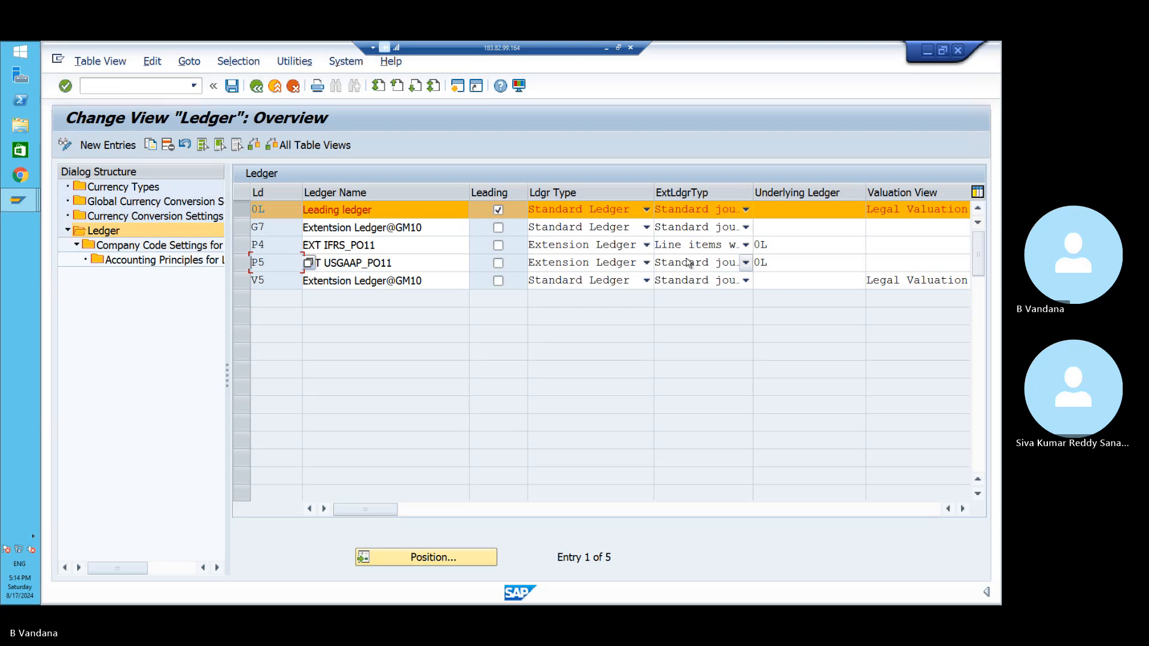
click(745, 263)
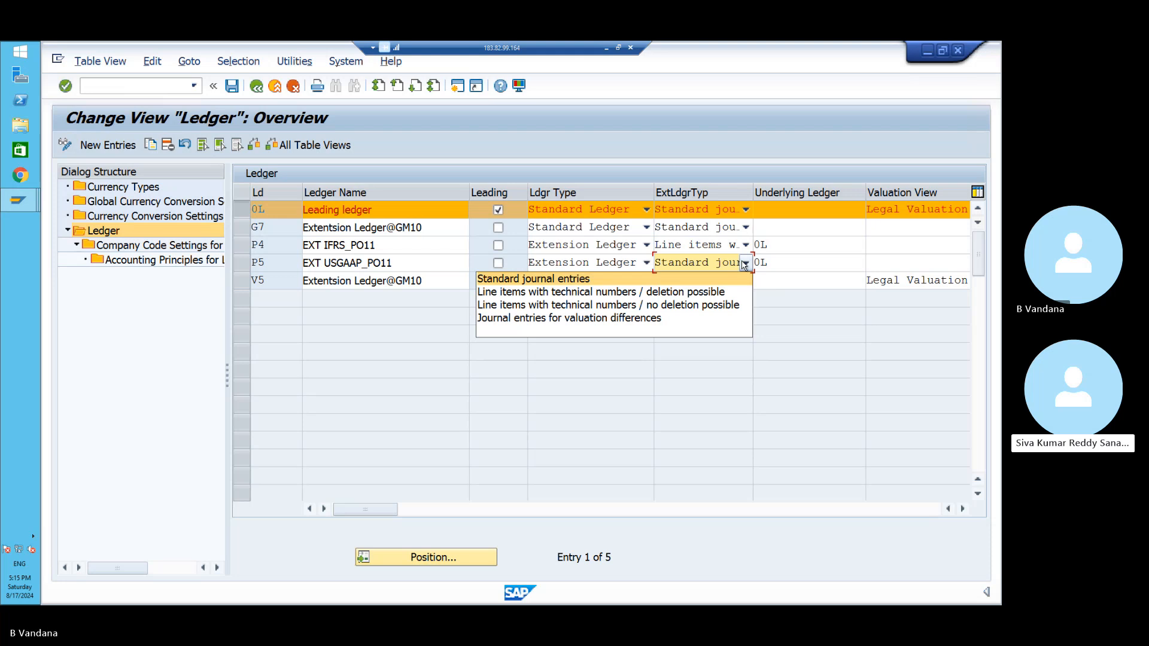
click(687, 321)
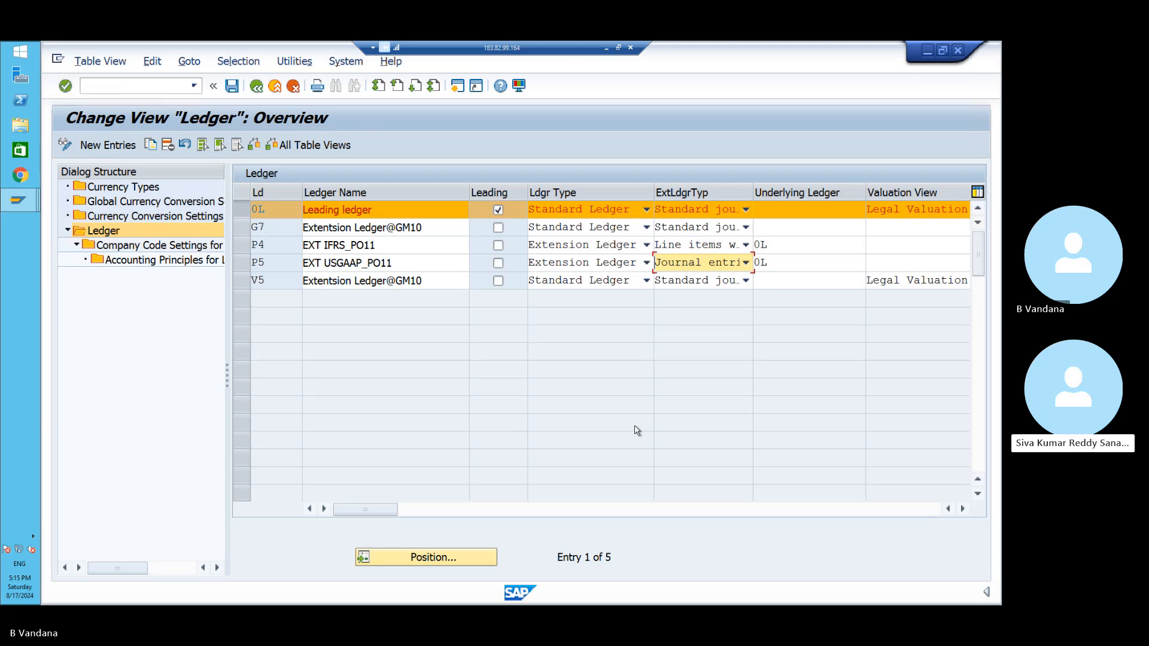
click(963, 509)
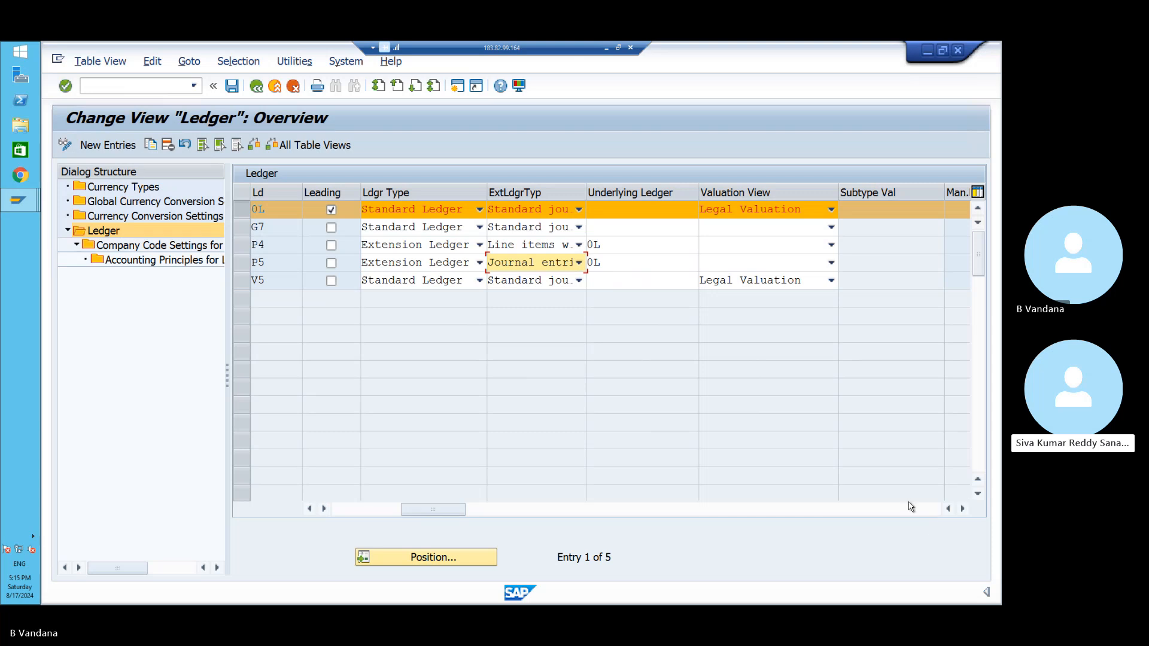
- Open Company Code Settings for ledger P4, dismissing the consistency-check warnings
click(242, 210)
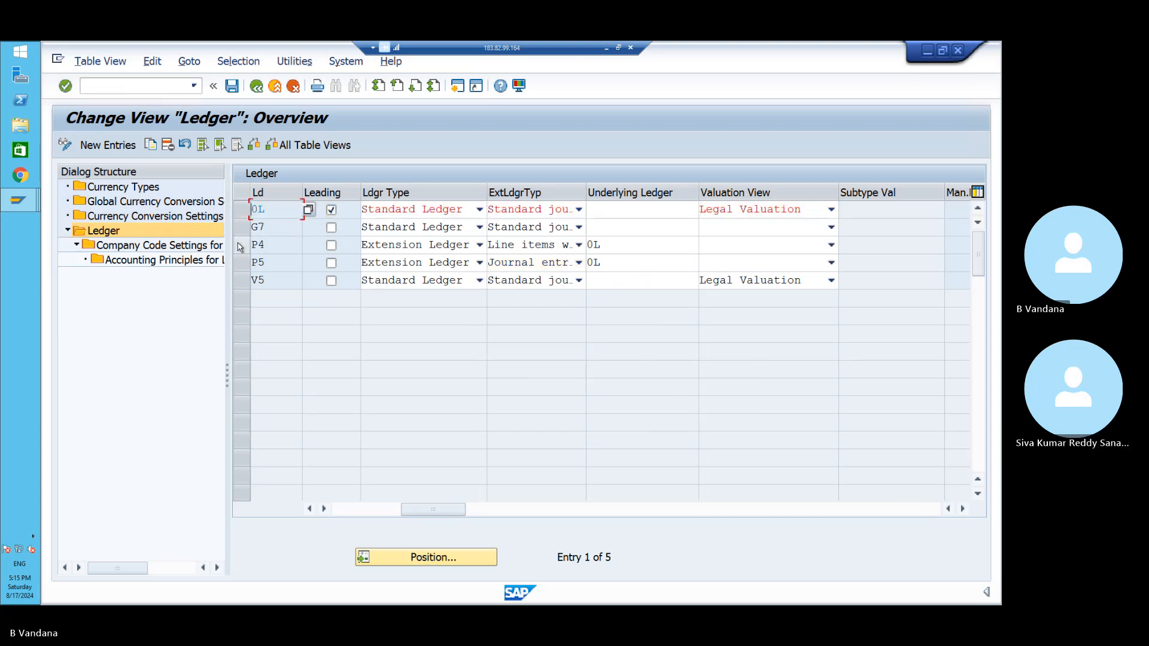
click(240, 246)
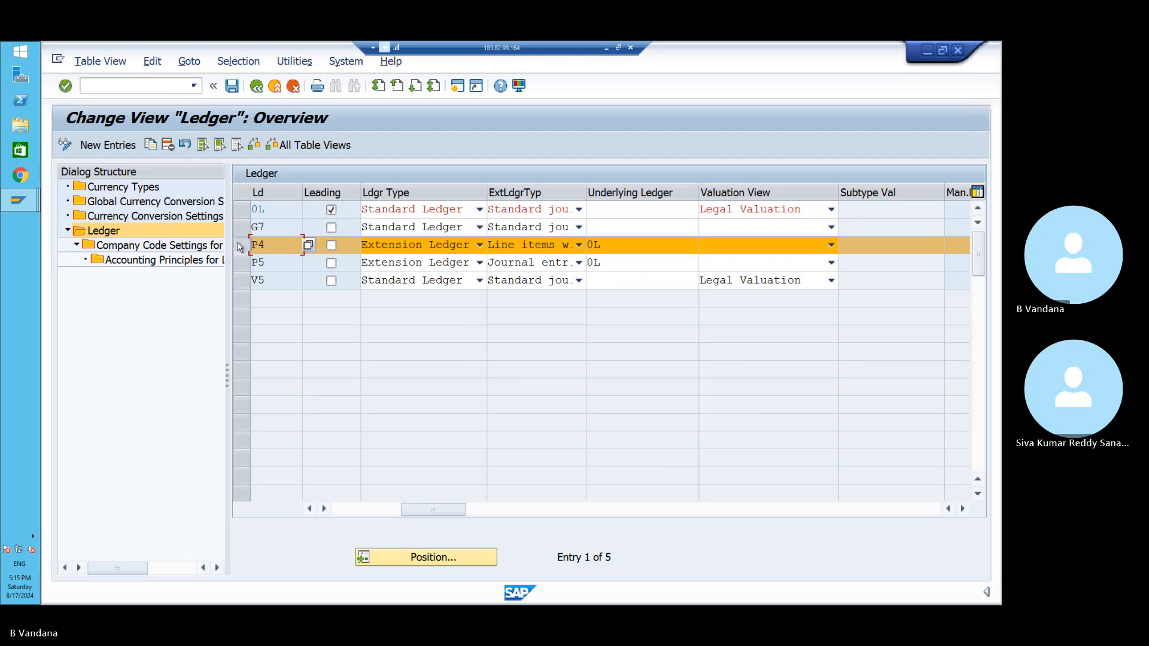
double_click(195, 245)
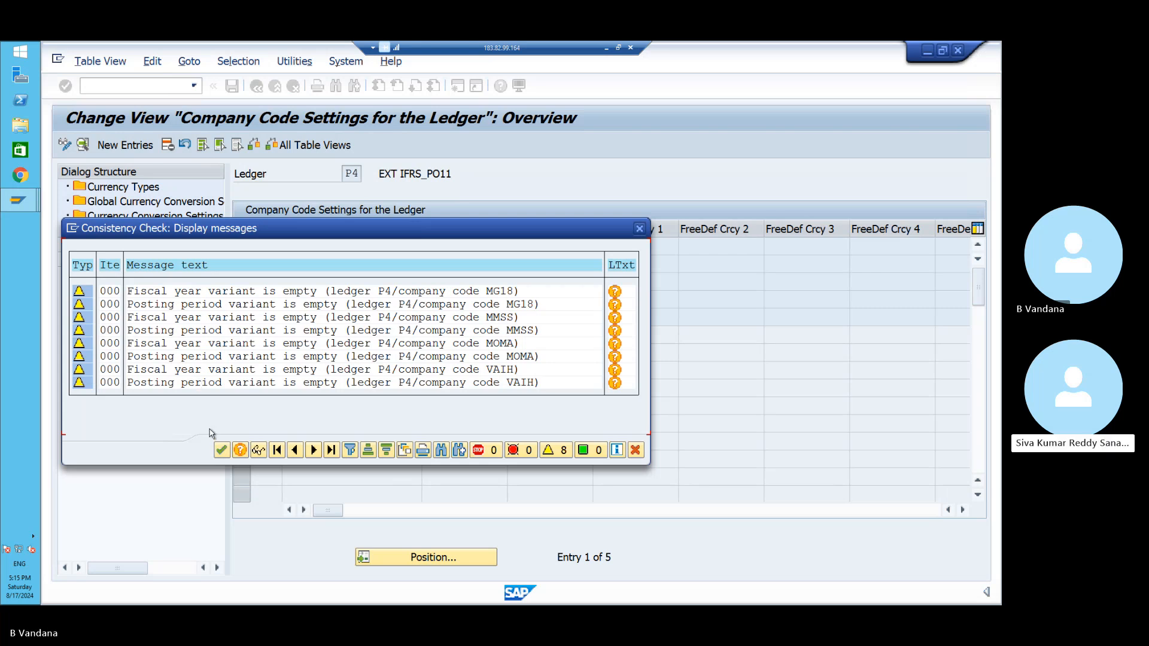
click(220, 450)
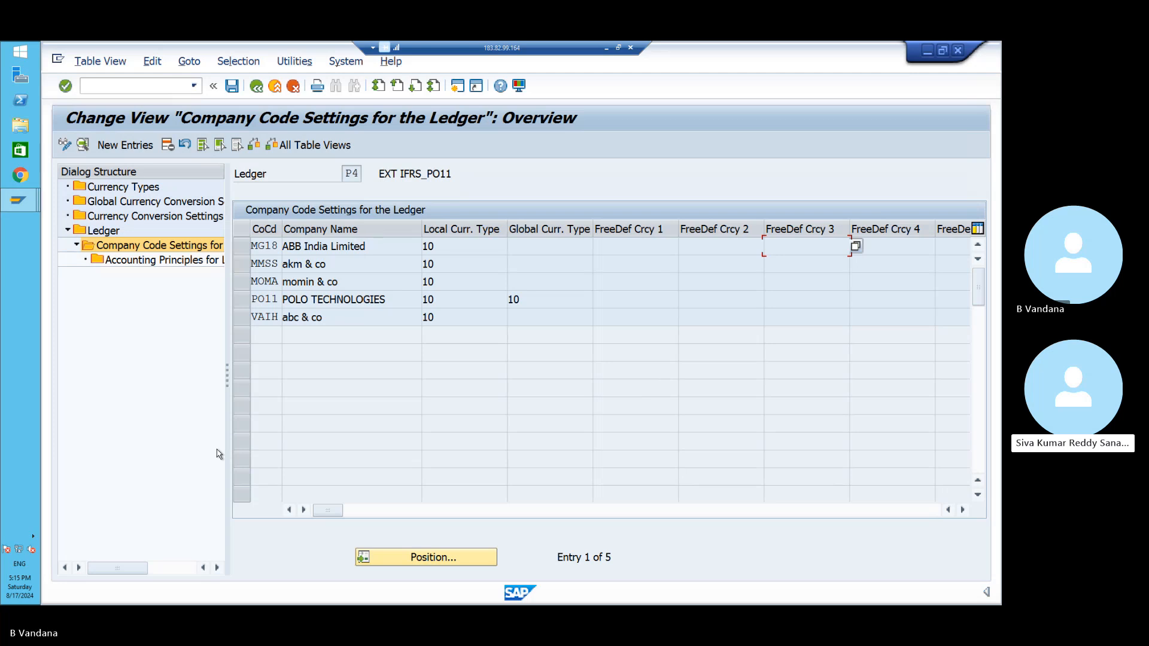
- Position to company code PO11 and open its Accounting Principles entry
click(395, 557)
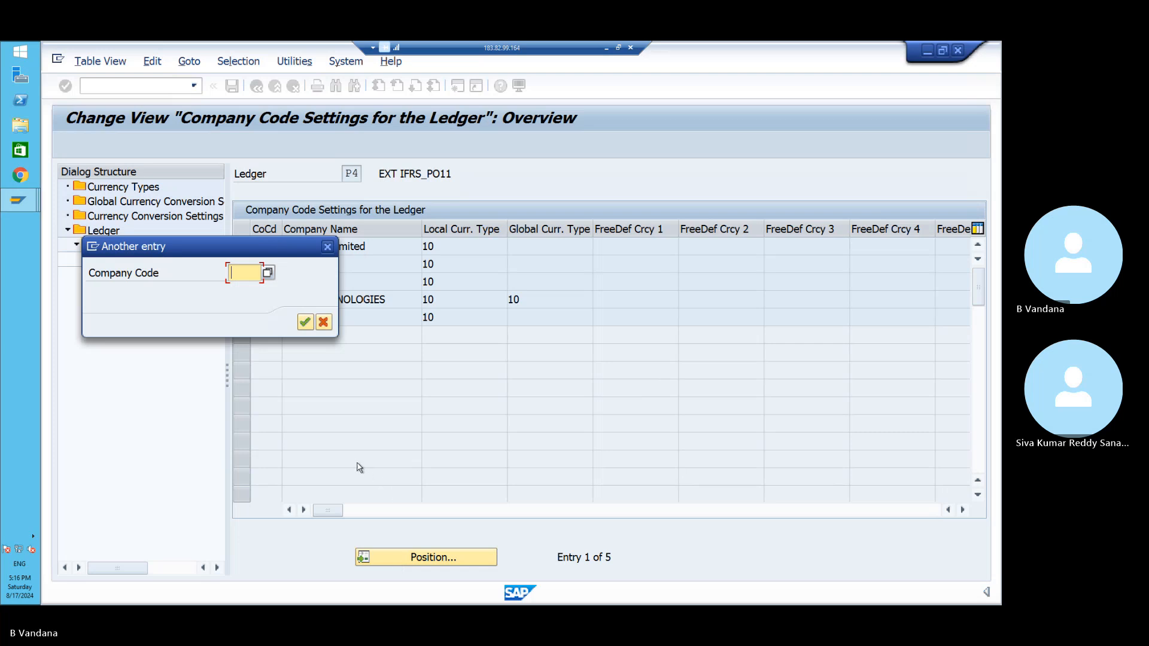
text(PO11)
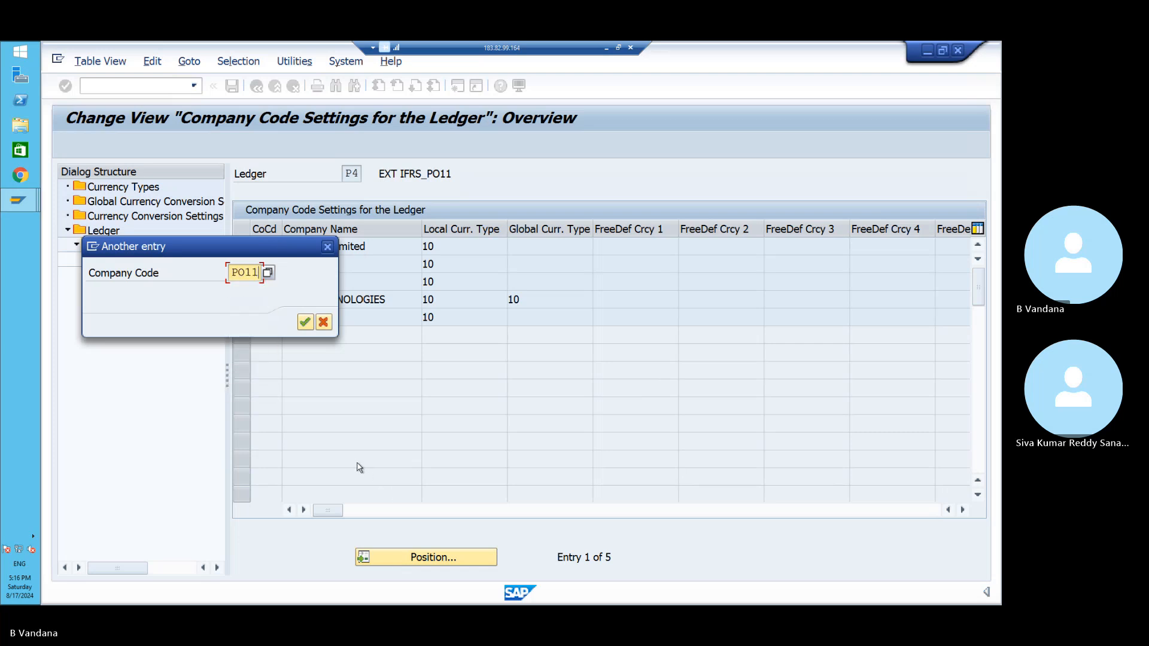
key(Return)
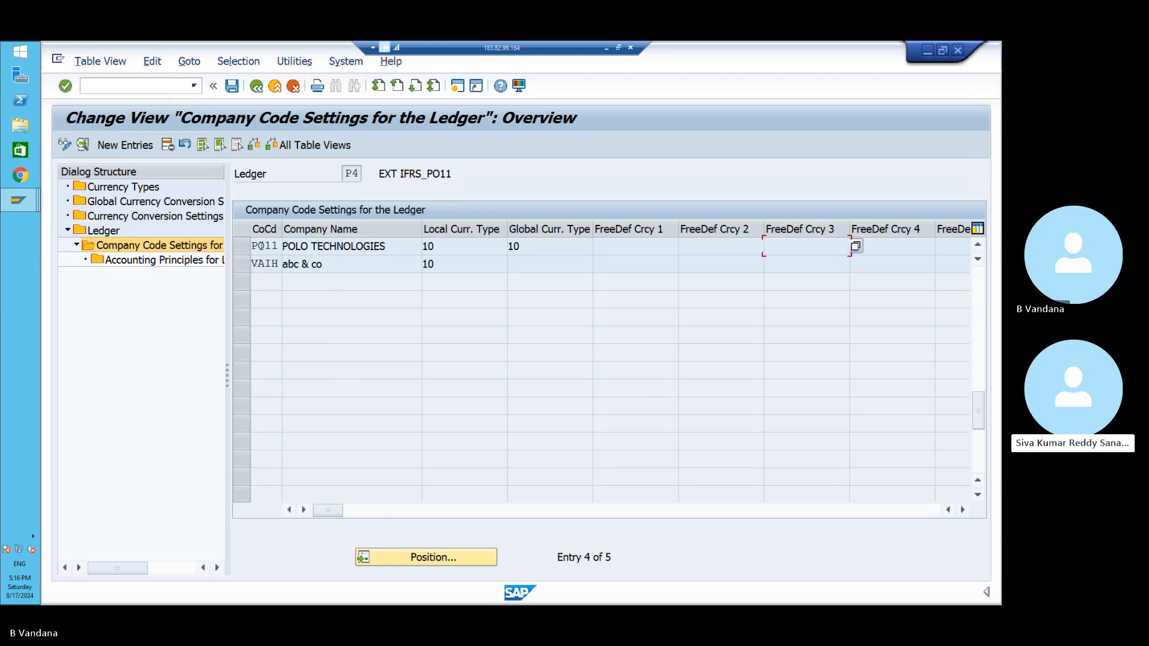
click(245, 250)
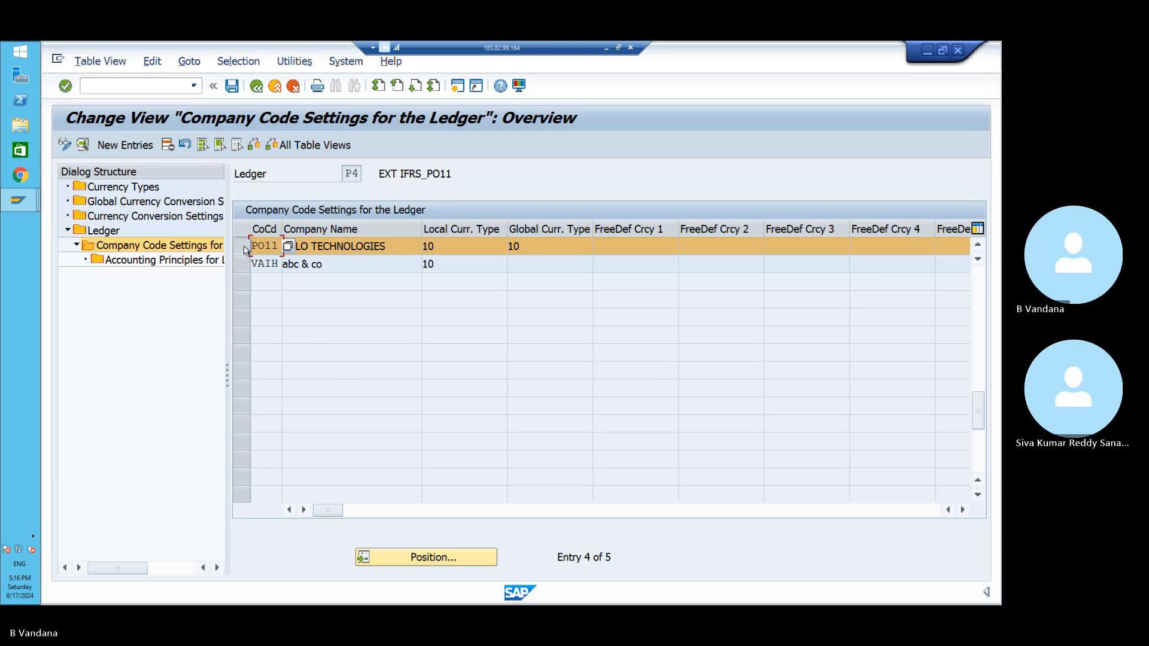
double_click(192, 262)
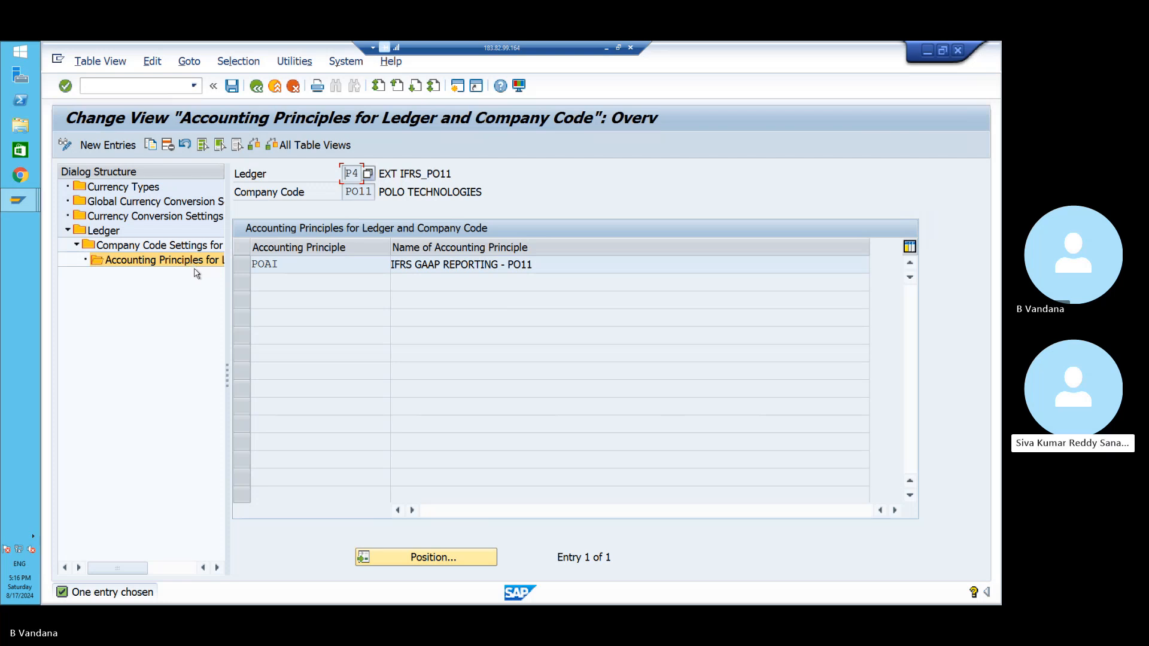
- Return to the Ledger folder and acknowledge the P4 and P5 valuation-view warnings
double_click(110, 234)
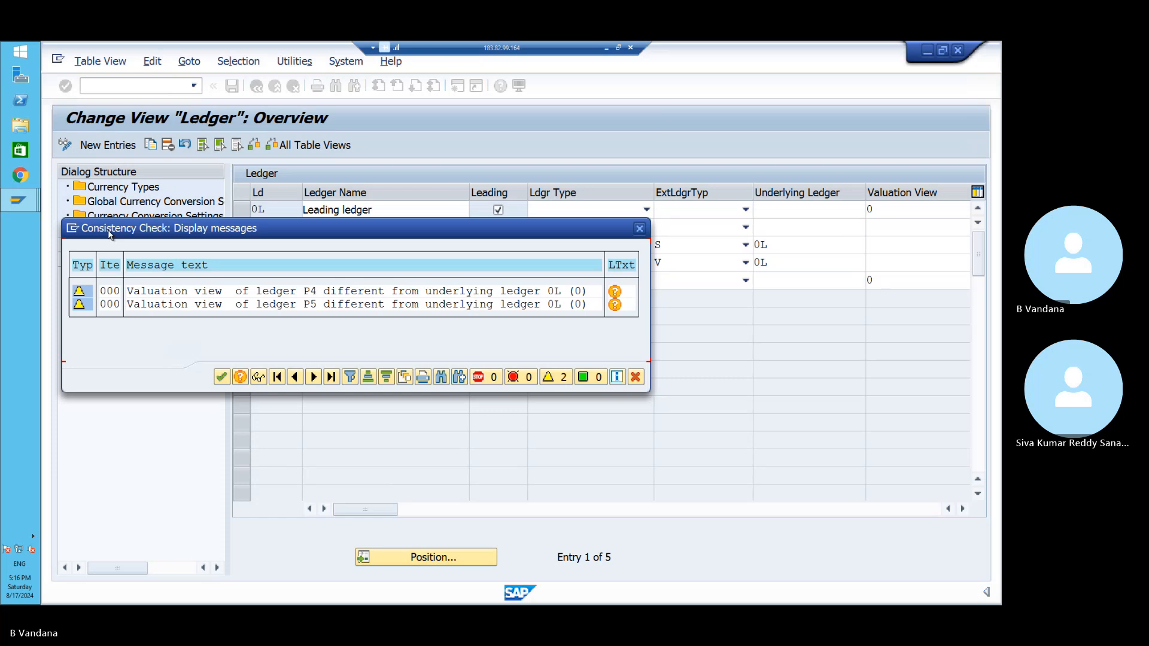
click(220, 376)
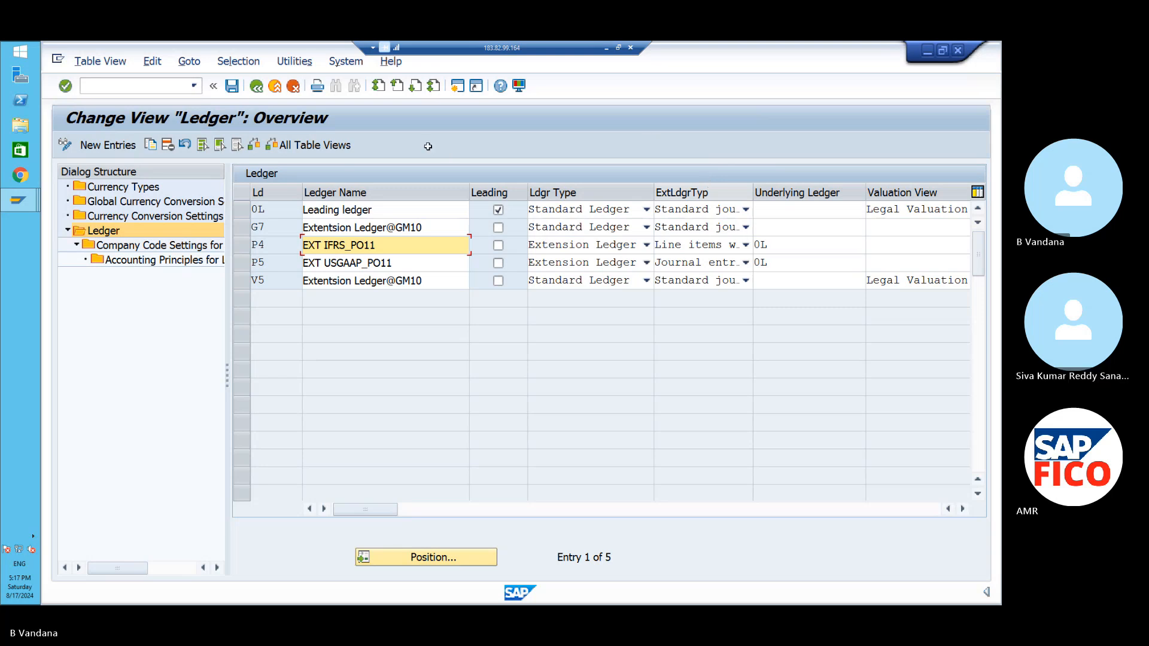
mouse_move(28, 209)
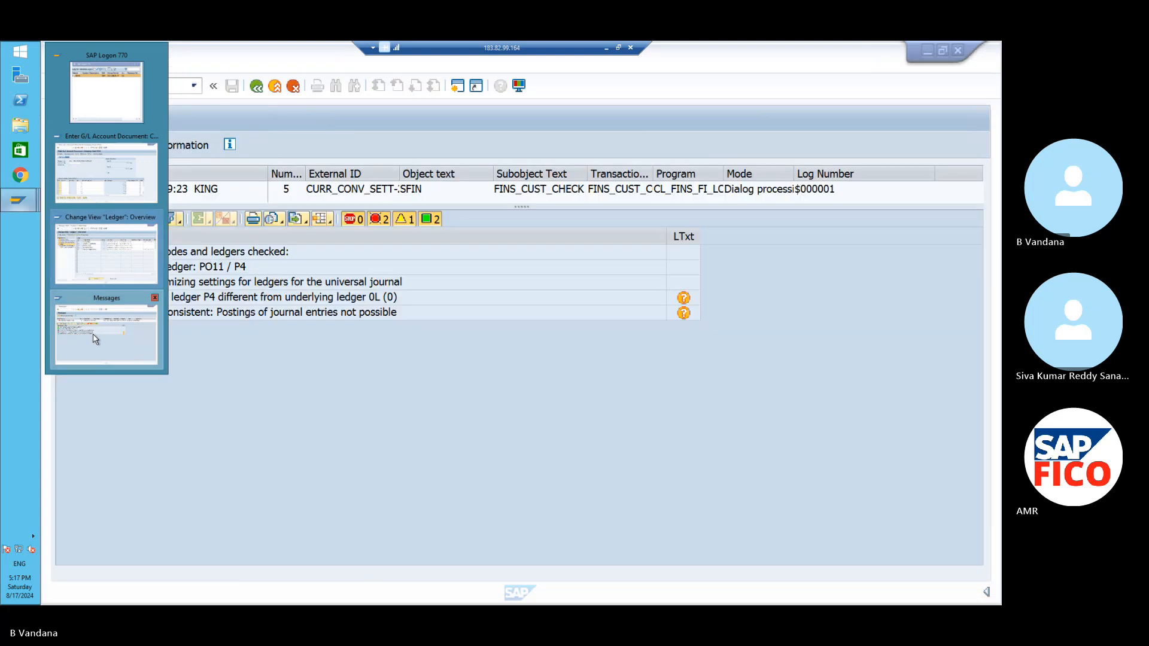
click(95, 340)
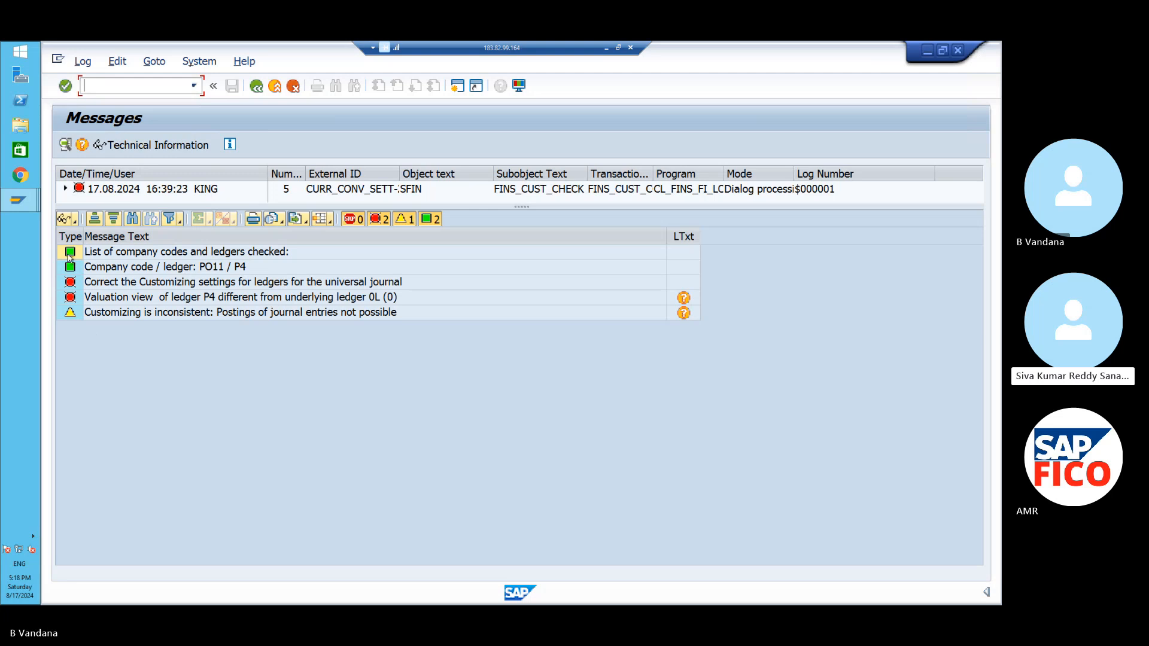
mouse_move(25, 205)
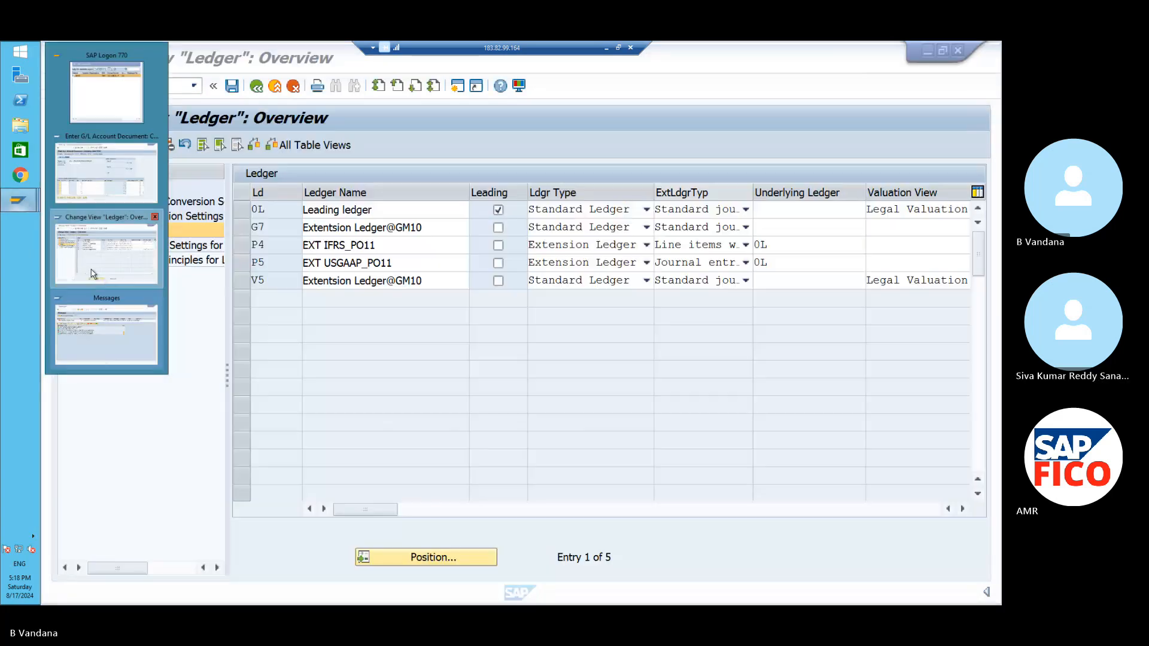
click(92, 274)
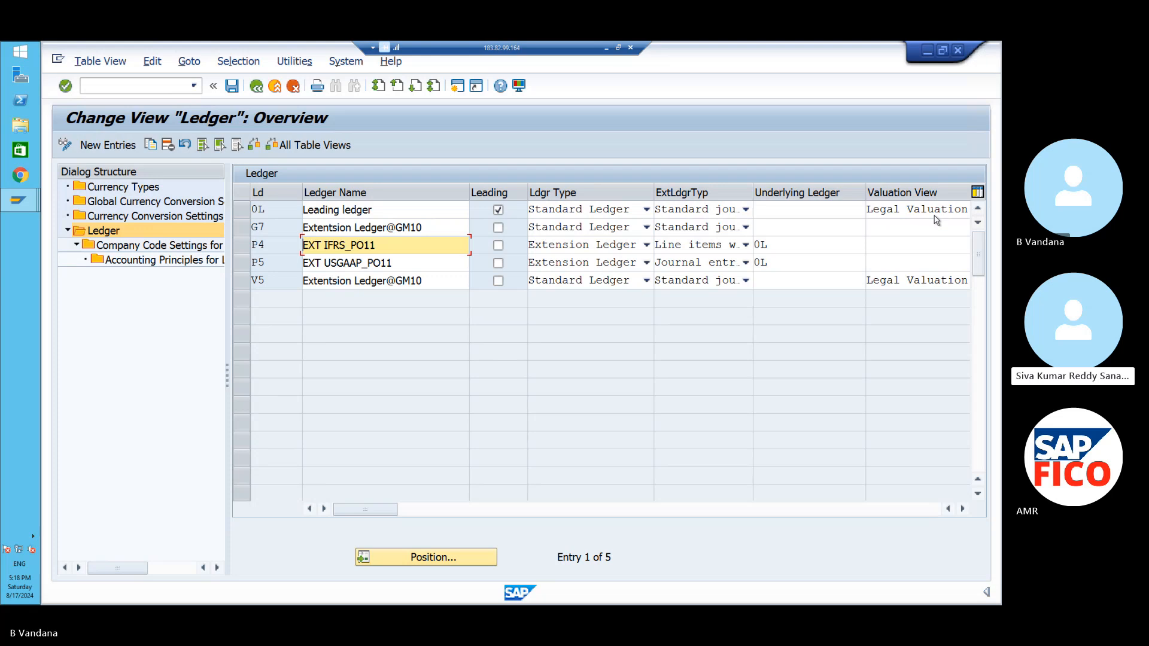
- Set the valuation view of extension ledgers P4 and P5 to Legal Valuation
click(920, 243)
click(920, 243)
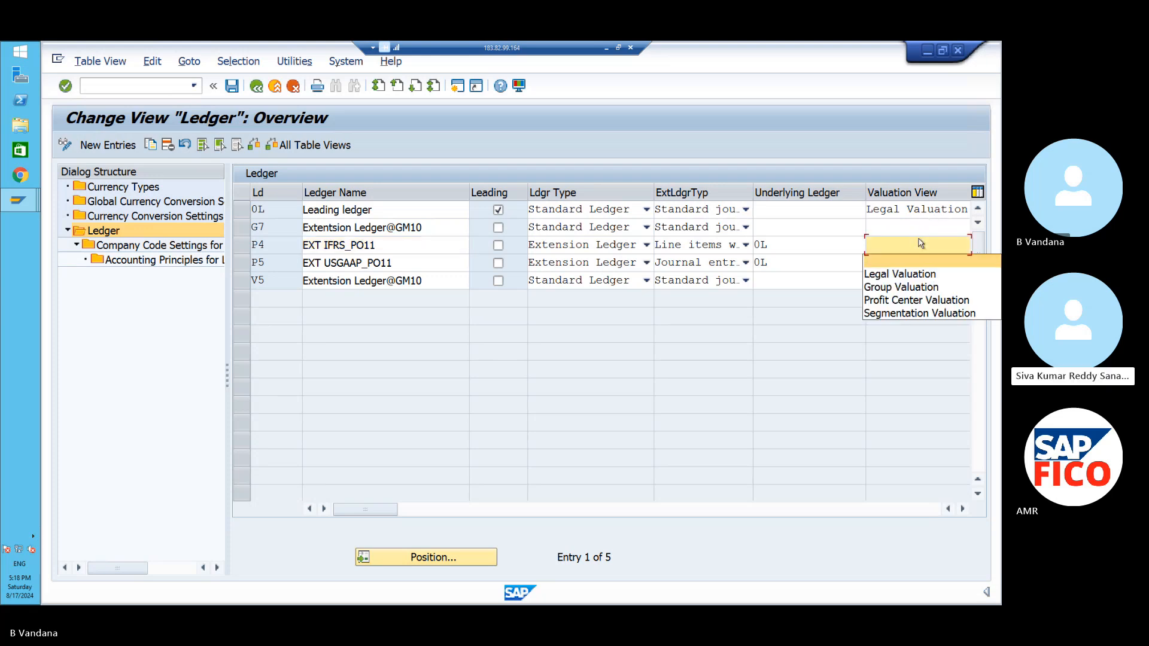
click(920, 275)
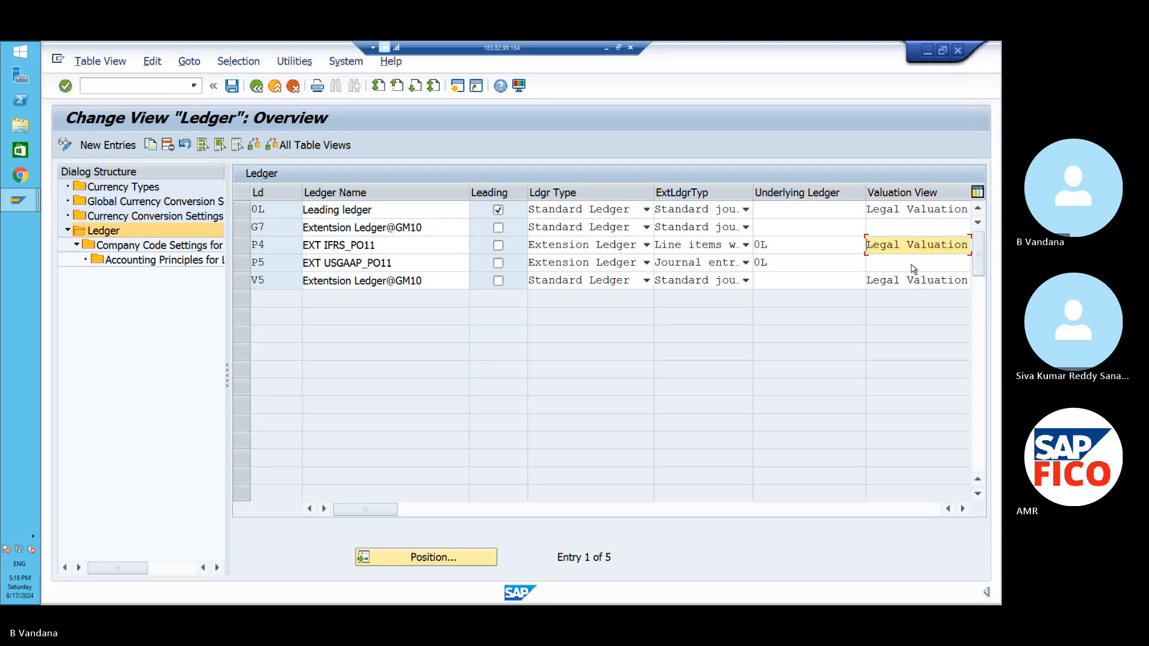
click(907, 264)
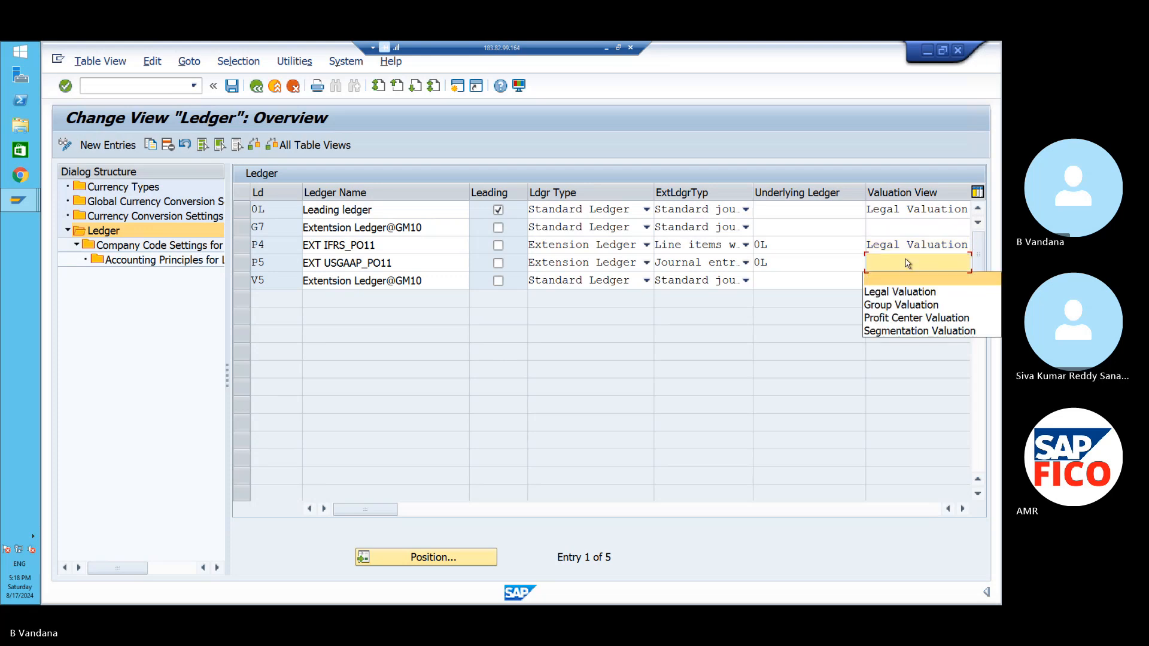
click(915, 293)
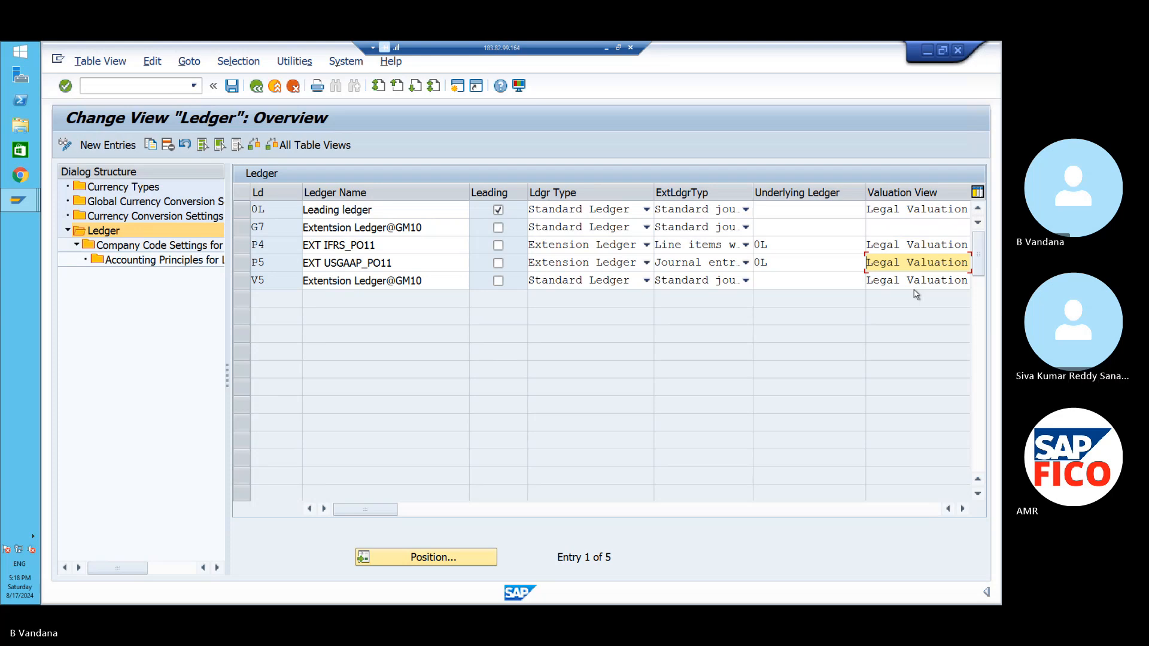
click(798, 292)
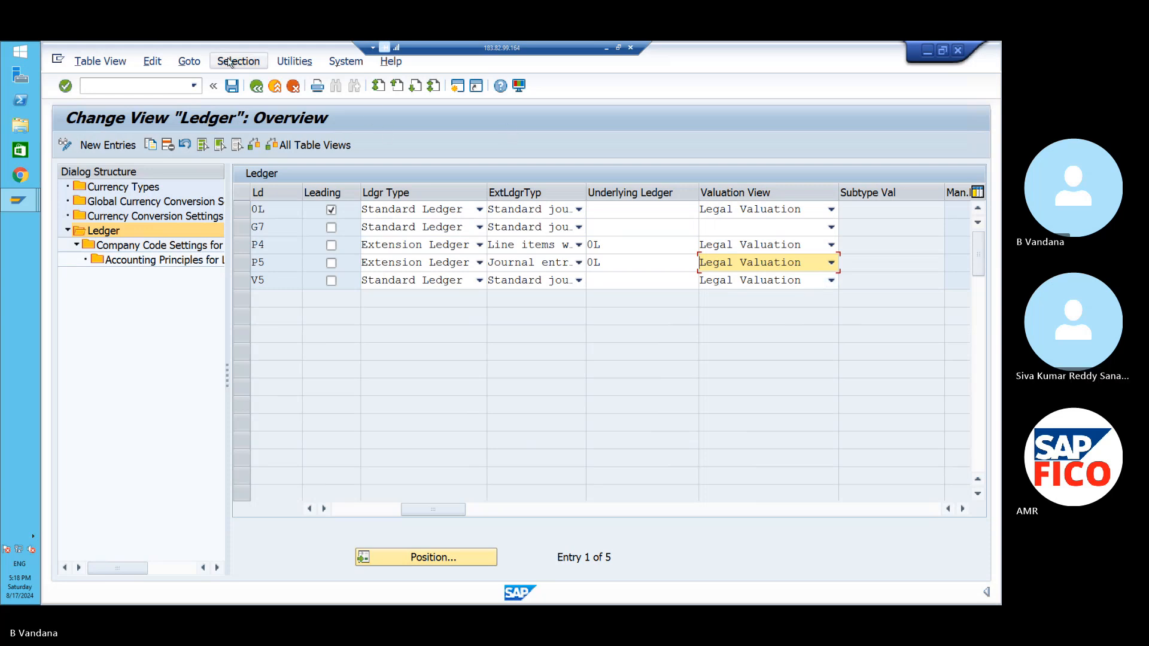
- Save the ledger changes and continue past the 803 consistency-check warnings
click(231, 90)
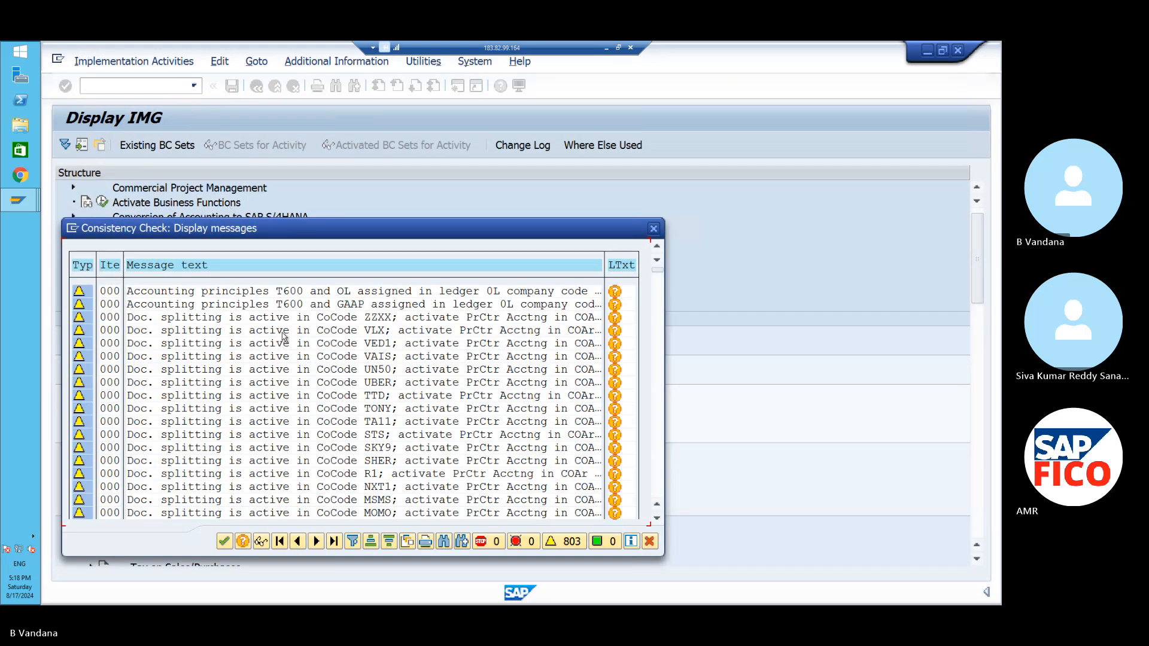
click(224, 541)
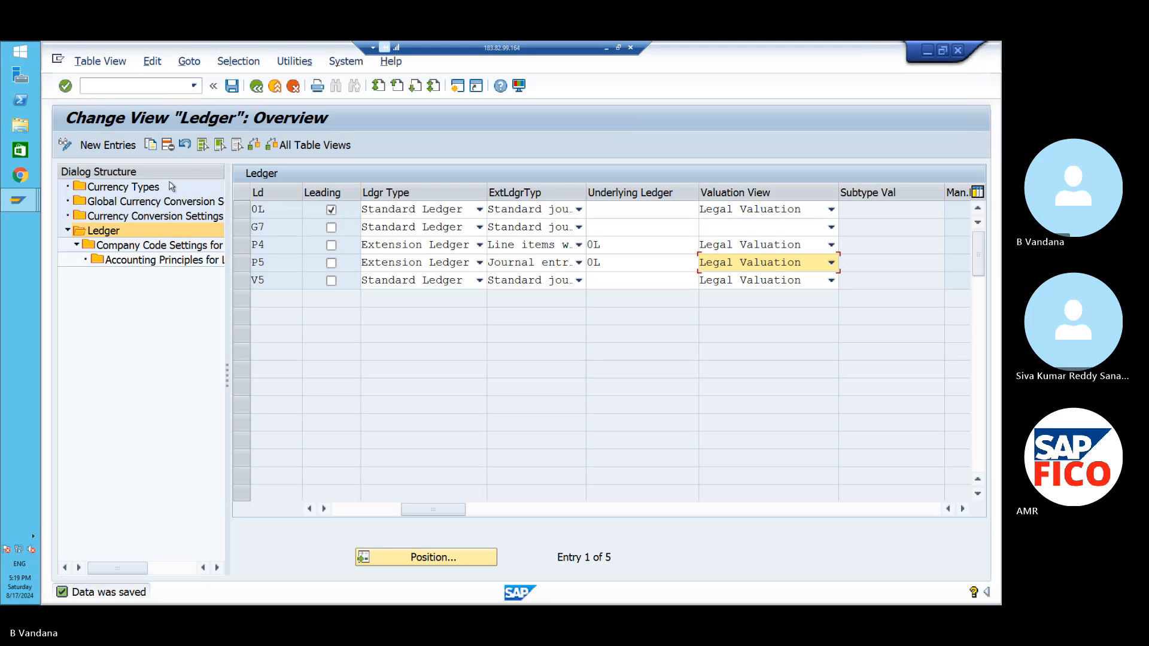
- Enter /NEX in the command field to end the SAP session
click(160, 89)
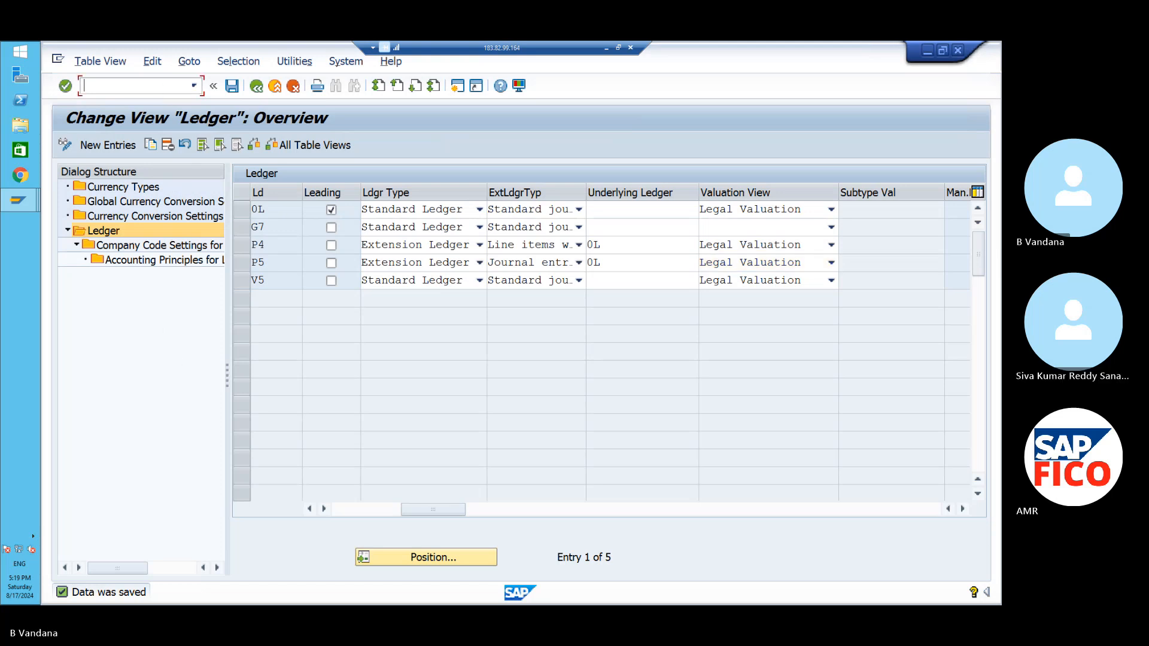
text(/NEX)
- Exit the session and attempt logon to S/4HANA with the user name and password
key(Return)
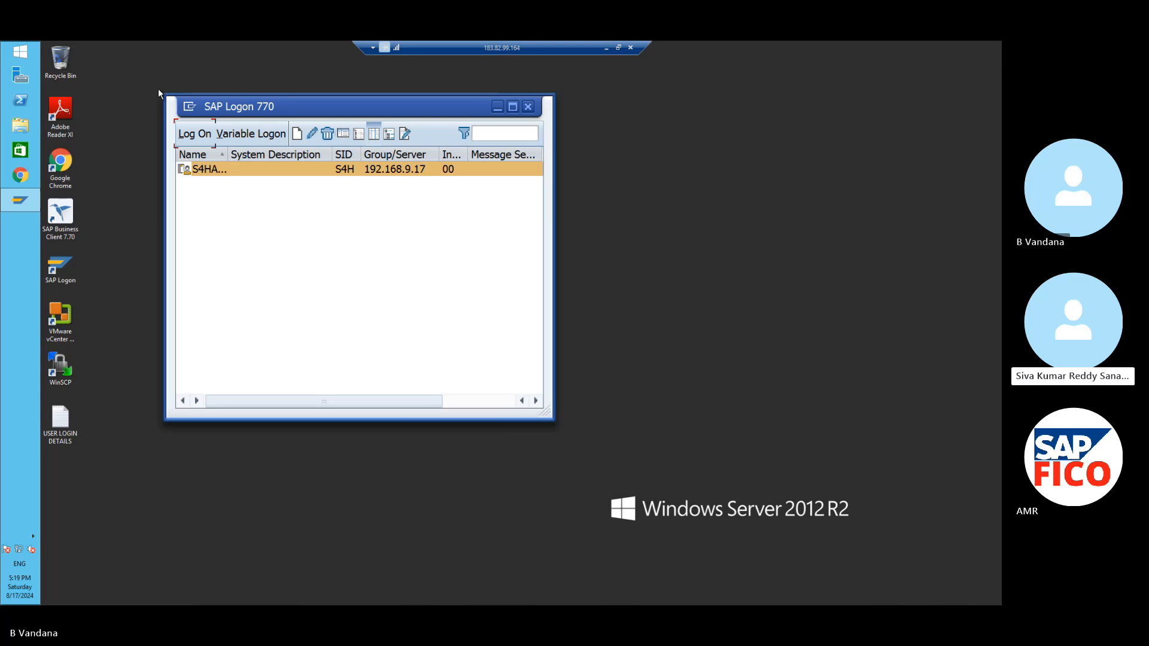
click(197, 134)
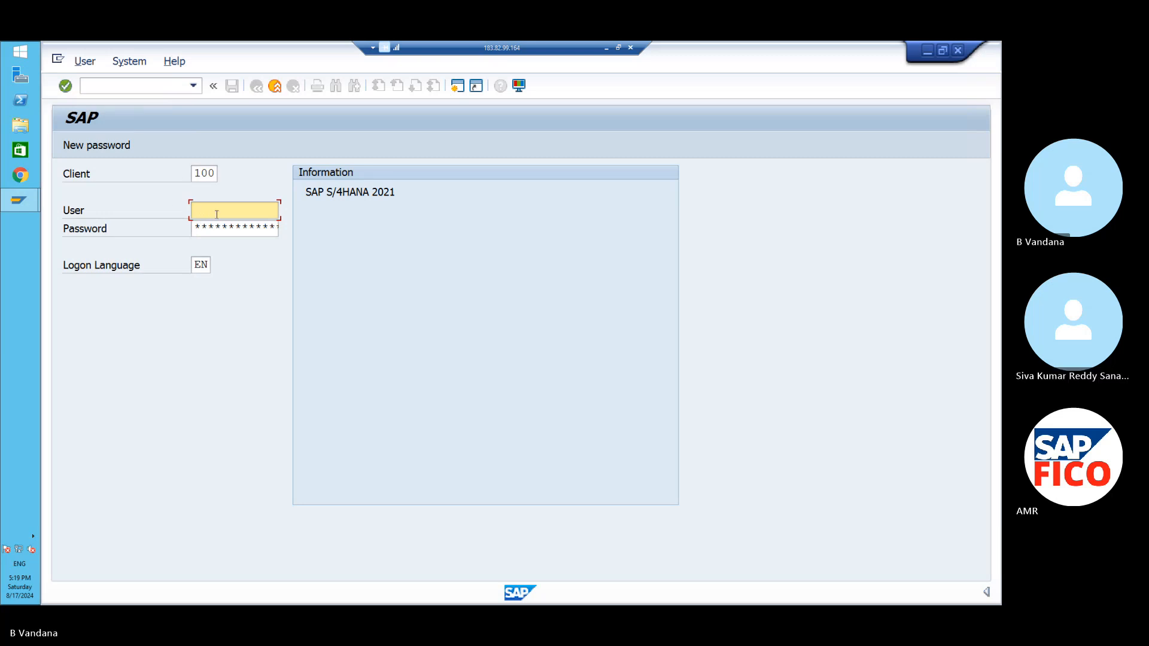
key(Caps_Lock)
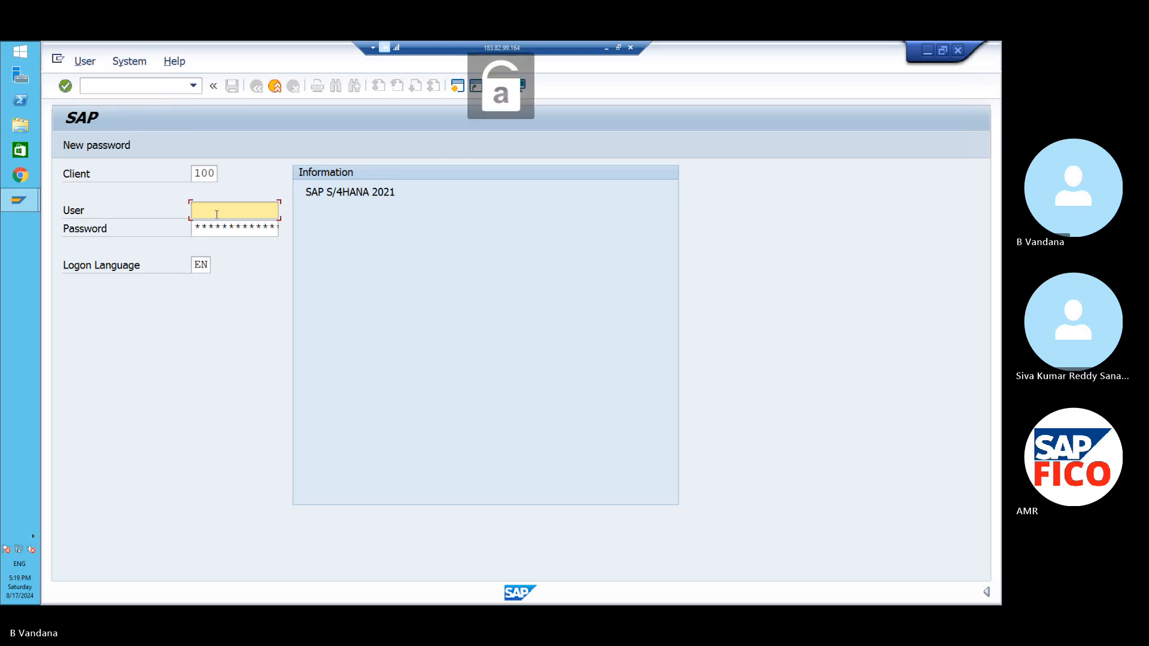
key(Caps_Lock)
text(K)
key(Caps_Lock)
text(ing)
click(221, 282)
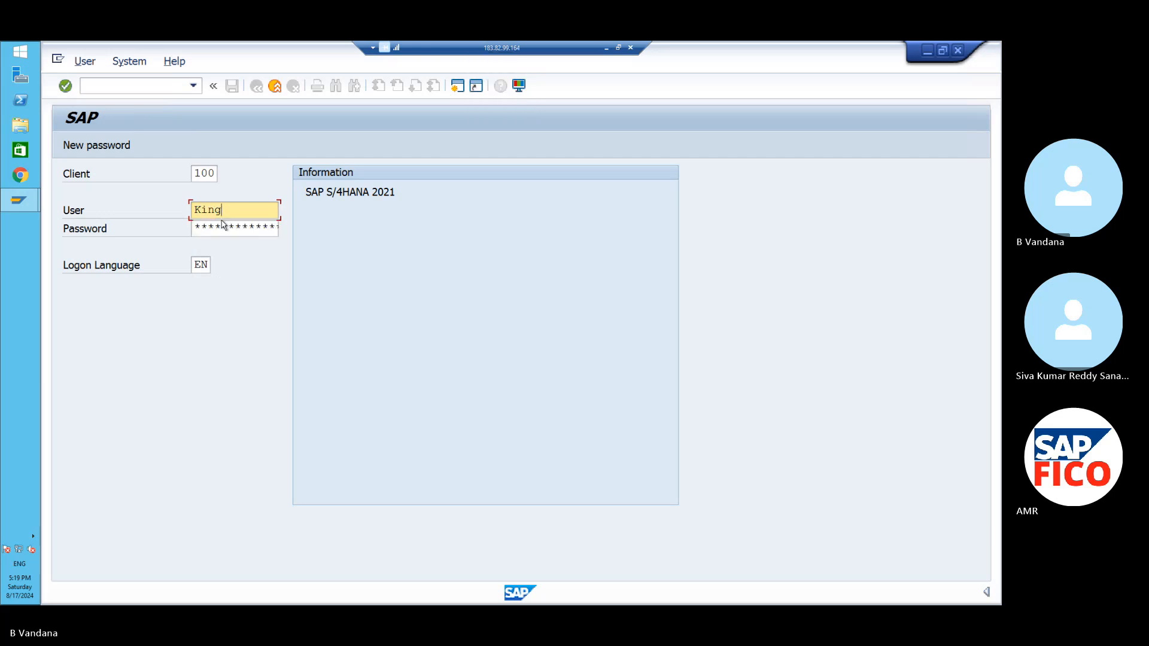
click(222, 226)
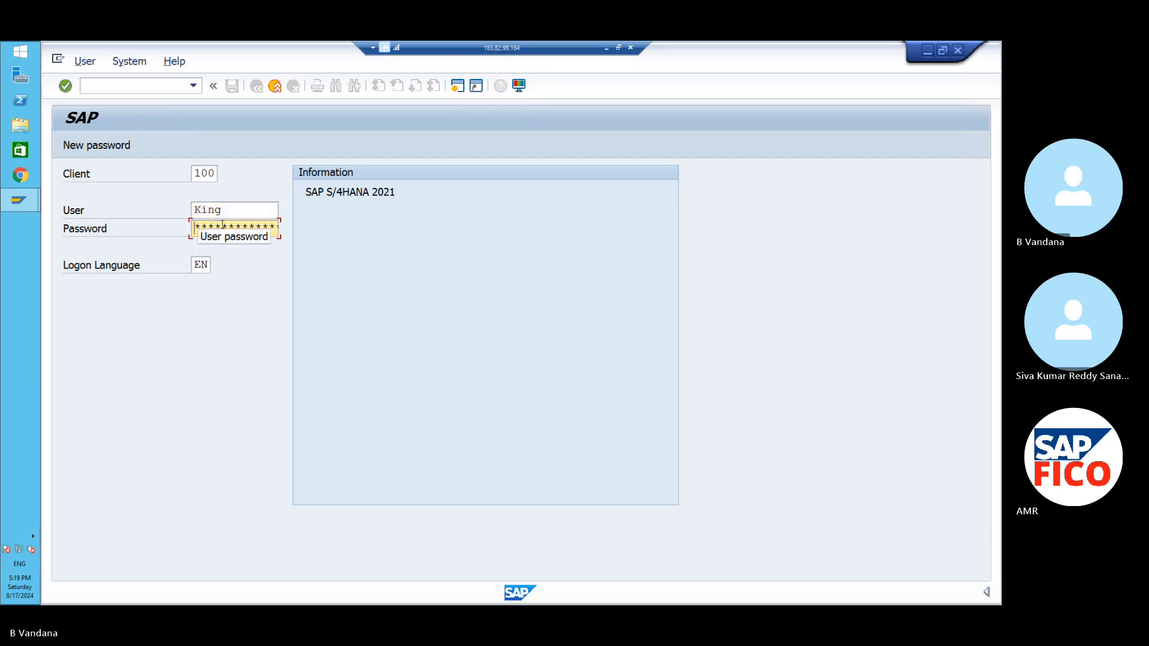
key(Caps_Lock)
text(*)
key(Caps_Lock)
text(*)
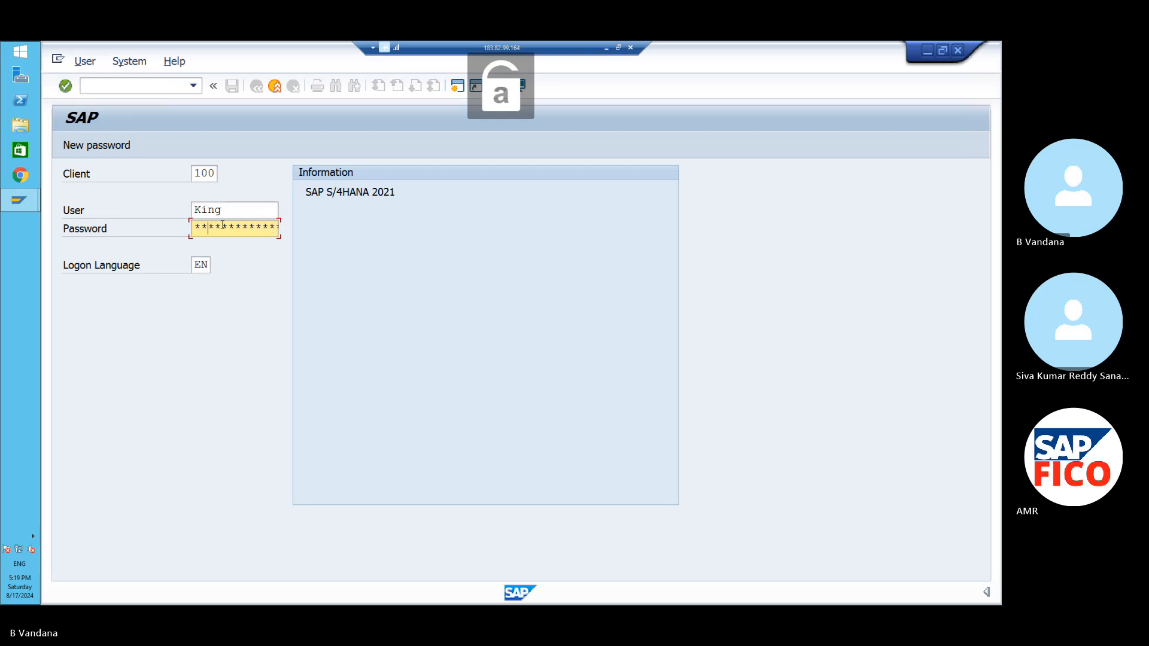
text(***)
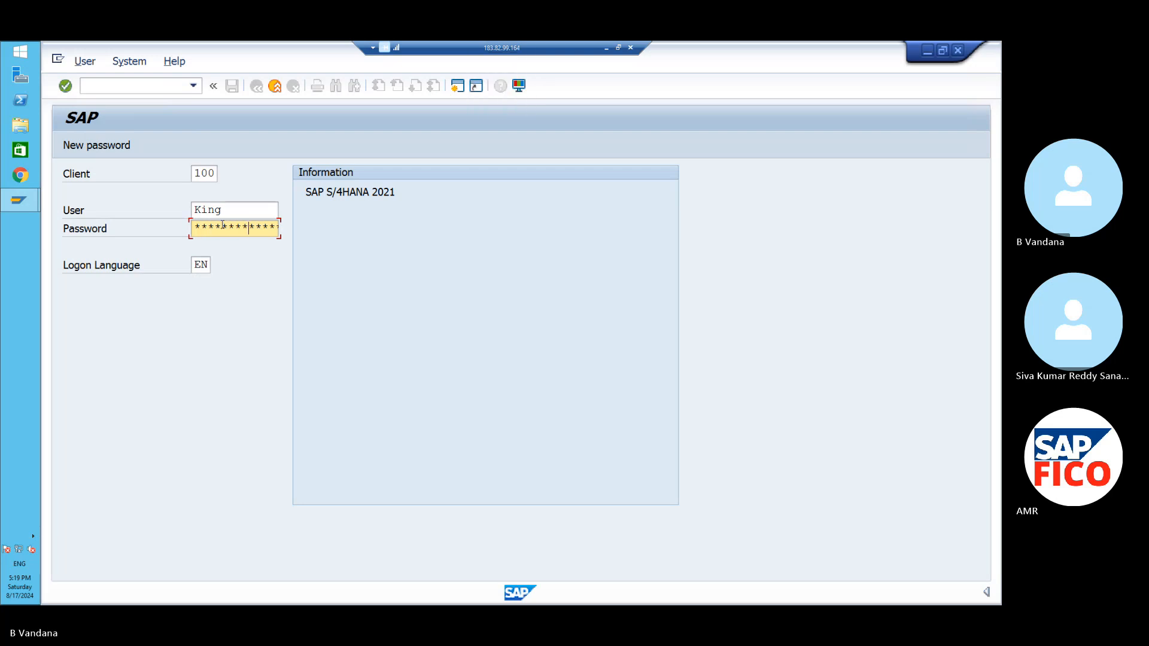
key(Return)
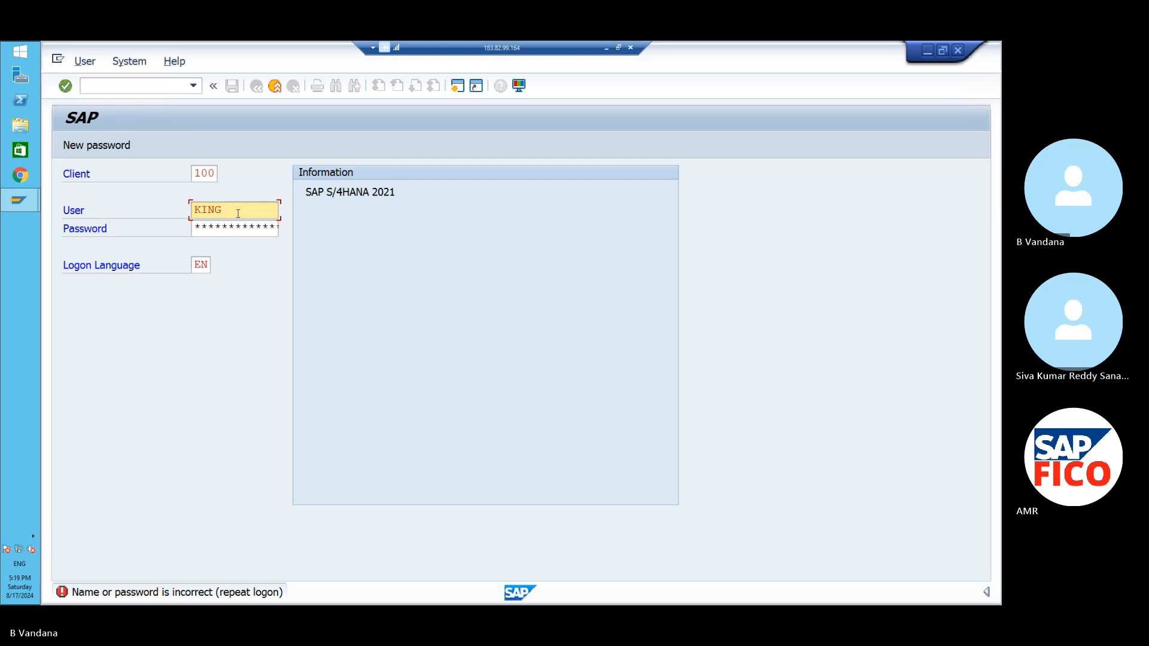
- Retype the user name and password, log on, and acknowledge the failed-attempts notice
key(BackSpace)
key(BackSpace)
key(BackSpace)
key(Caps_Lock)
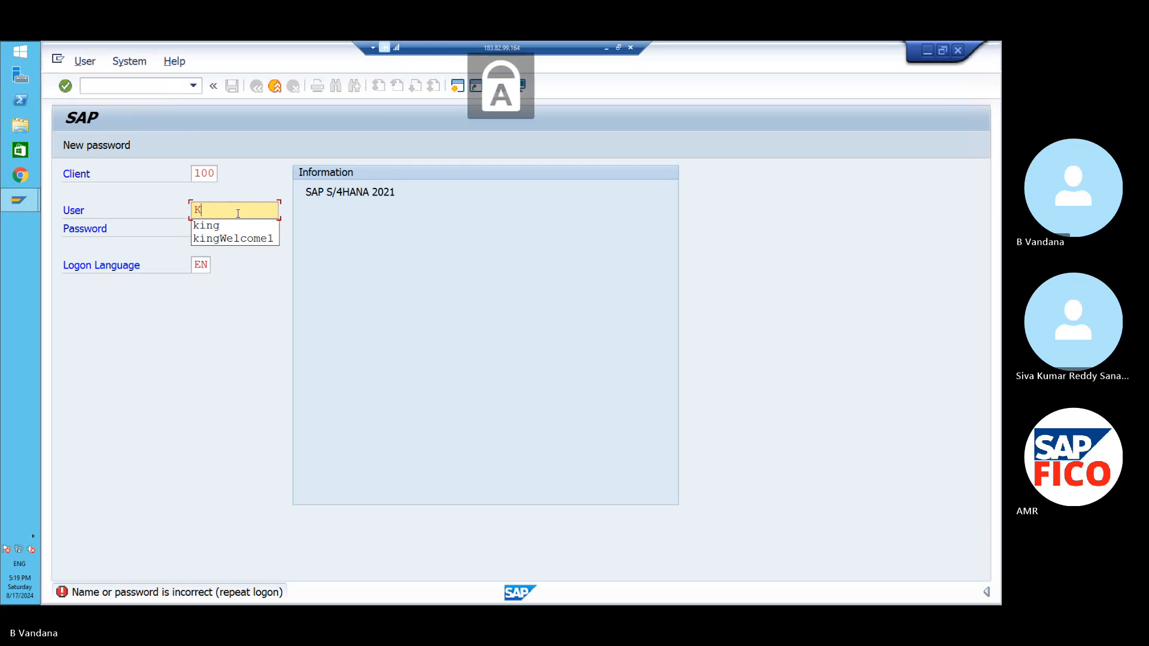
text(I)
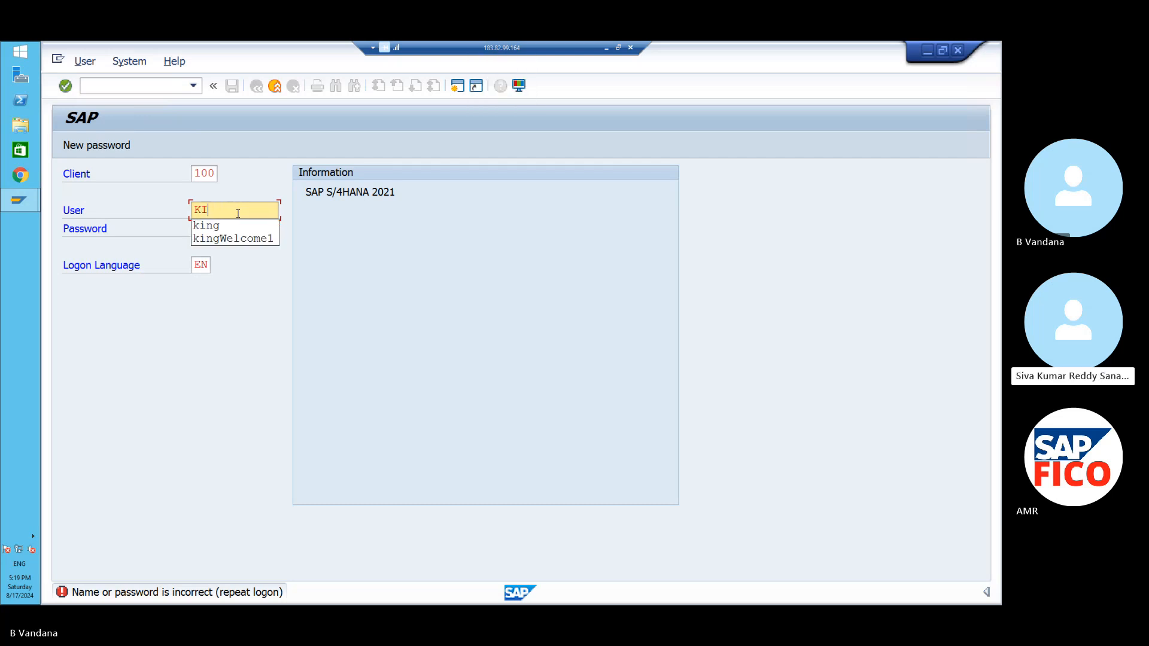
key(BackSpace)
key(Caps_Lock)
text(ing)
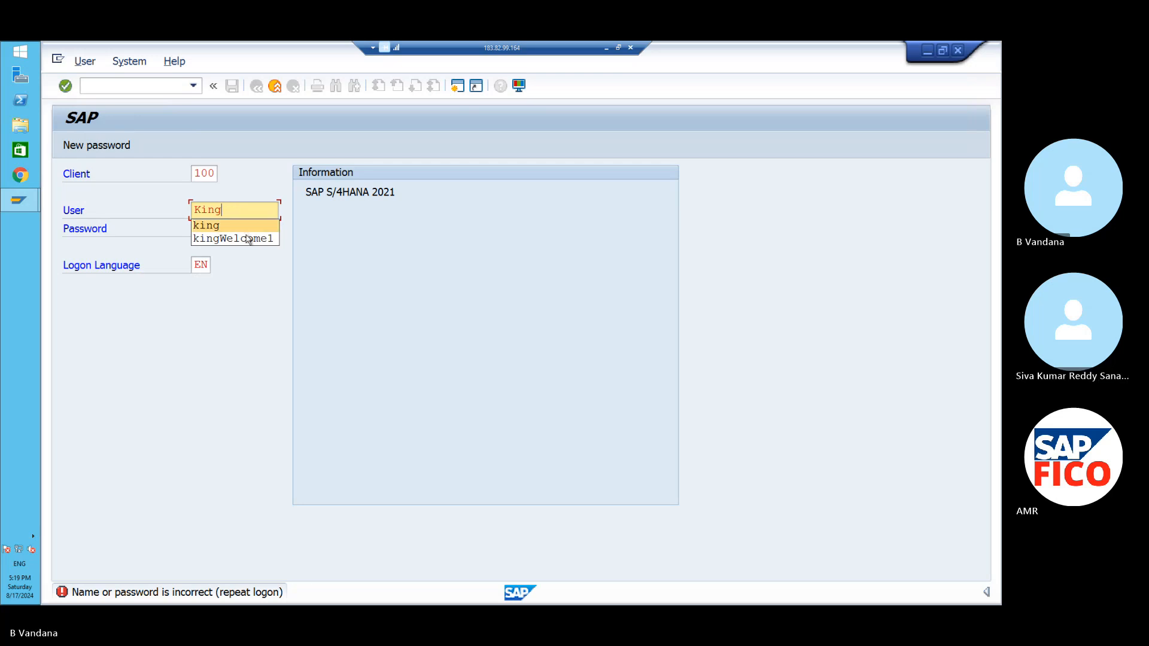
click(247, 258)
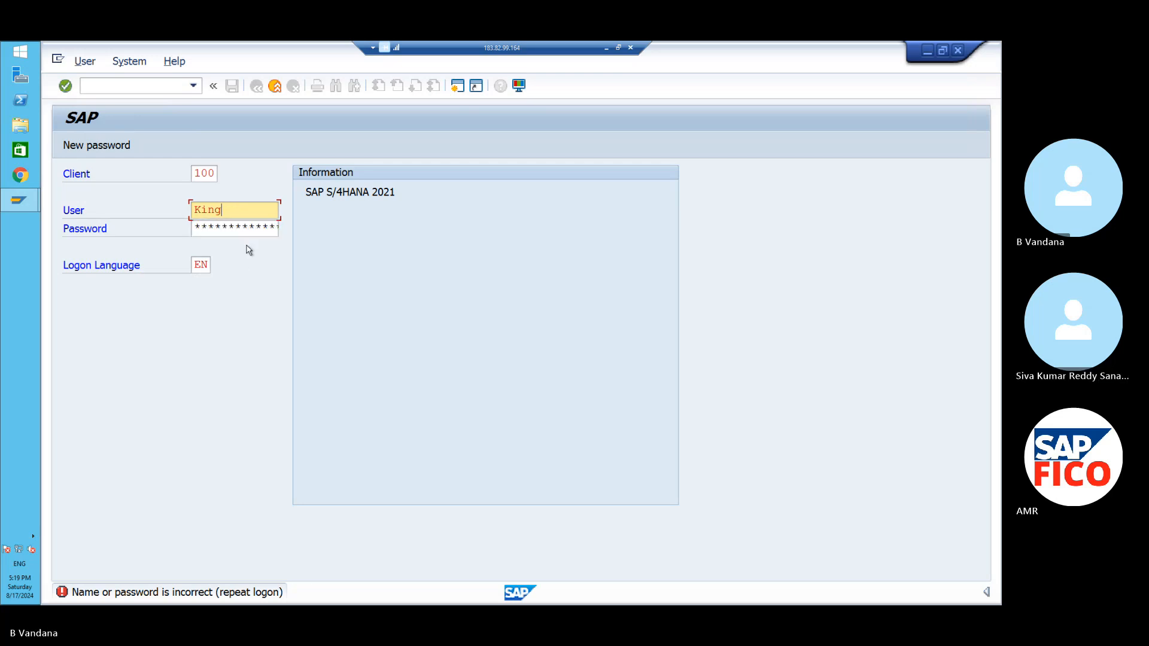
click(246, 227)
key(Caps_Lock)
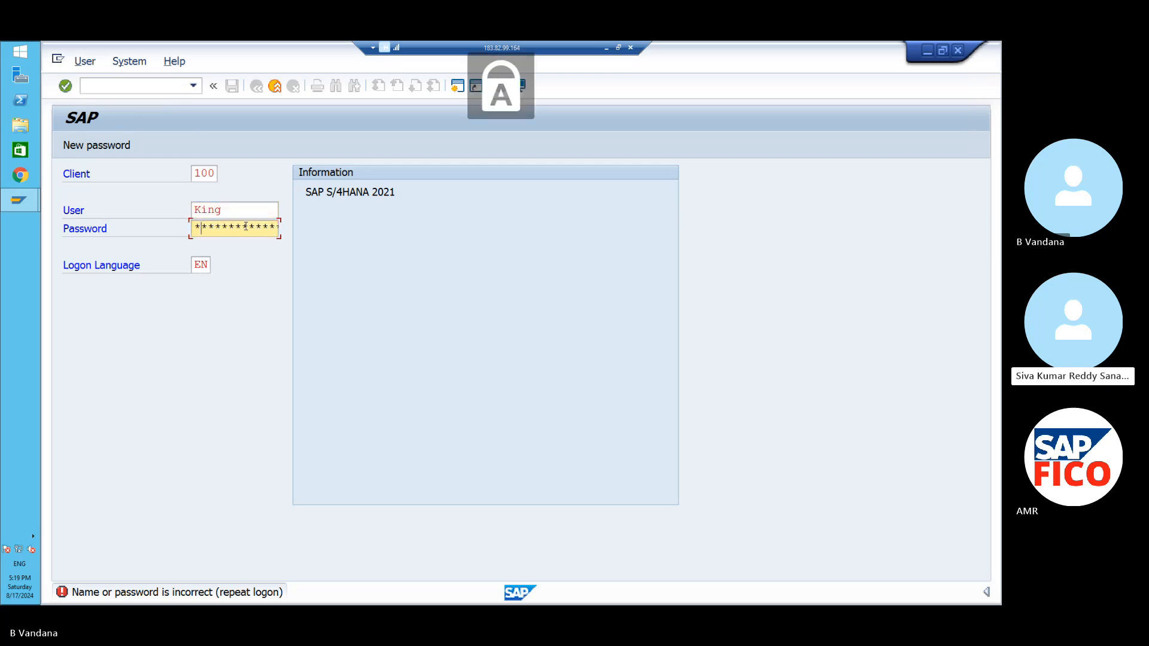
key(Caps_Lock)
text(*****)
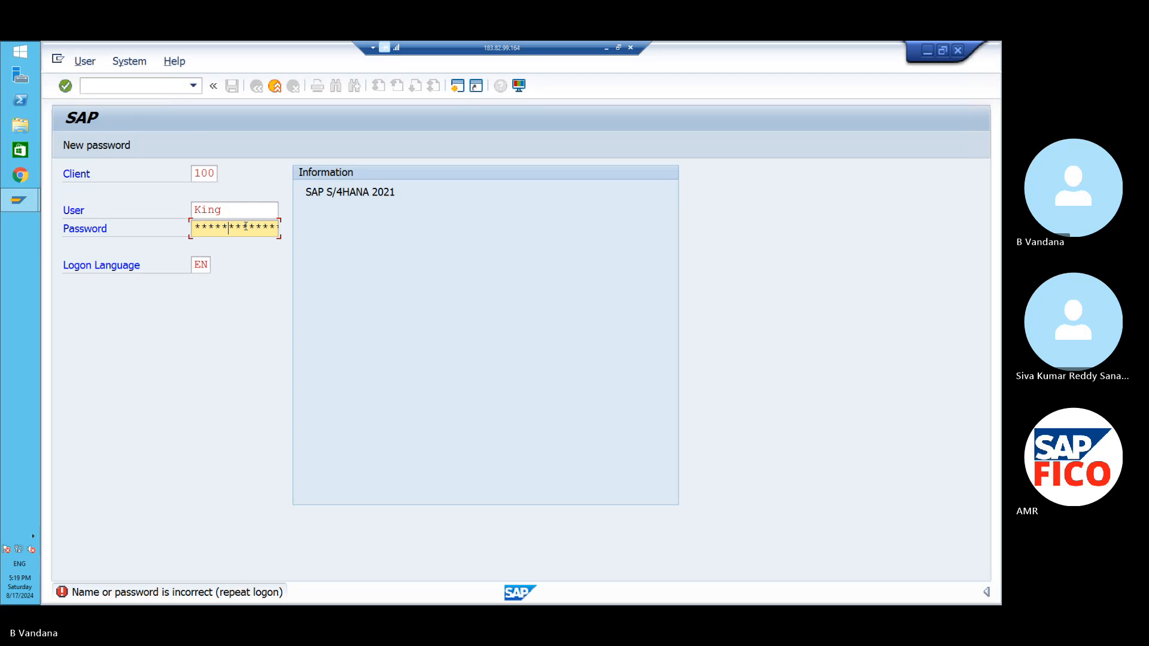
key(Return)
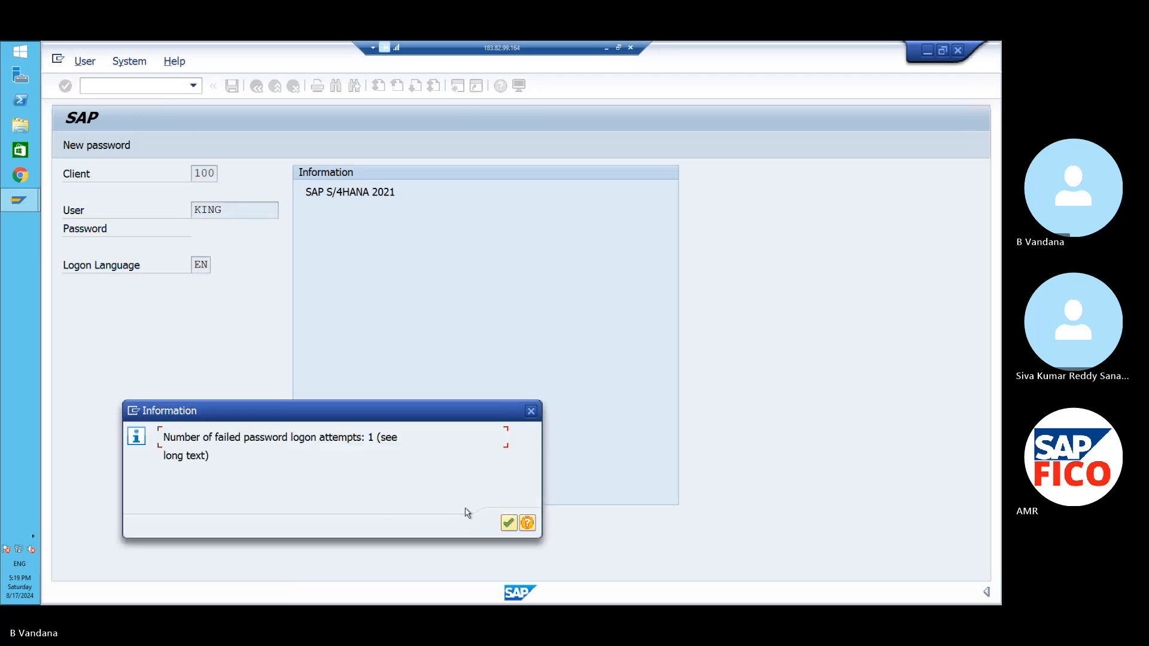
click(508, 524)
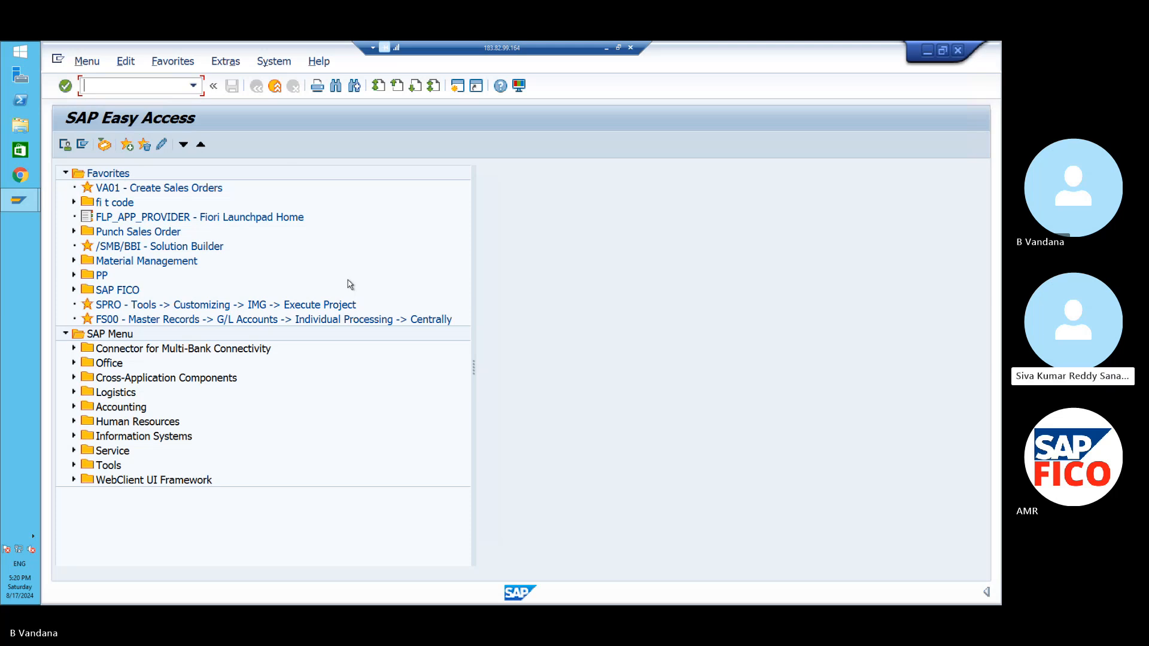
- Start transaction FINS_CUST_CONS_CHK_P from the command history
click(194, 87)
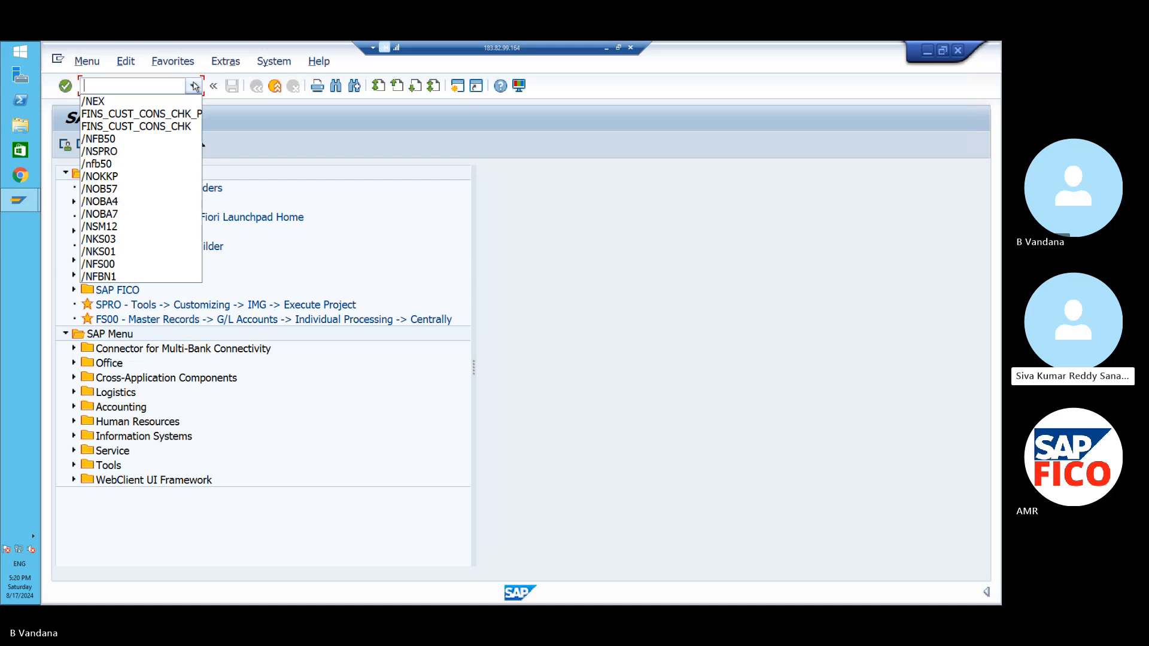
click(139, 113)
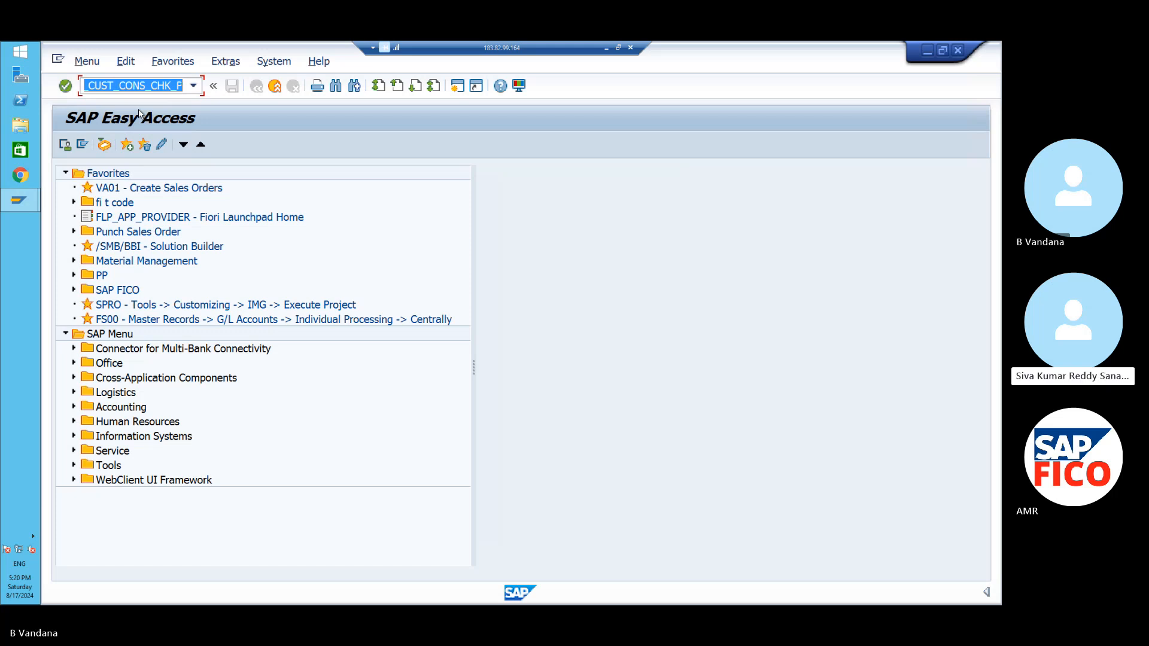
key(Return)
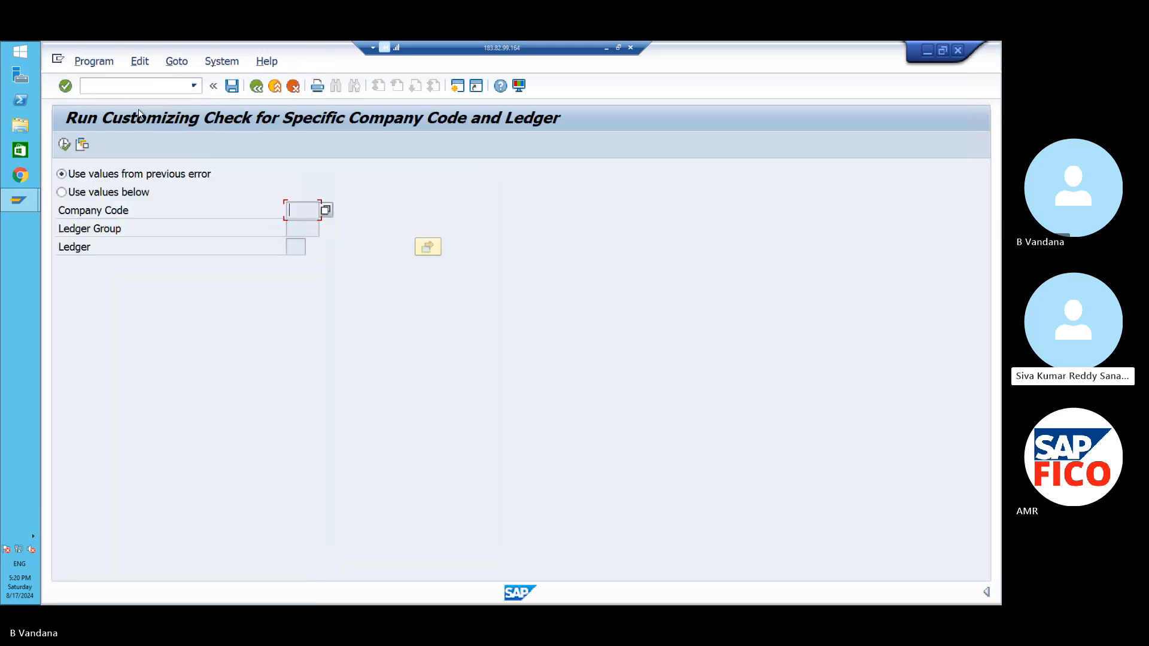
- Check company code PO11 with ledger P4 until it passes, then open FB50
click(62, 192)
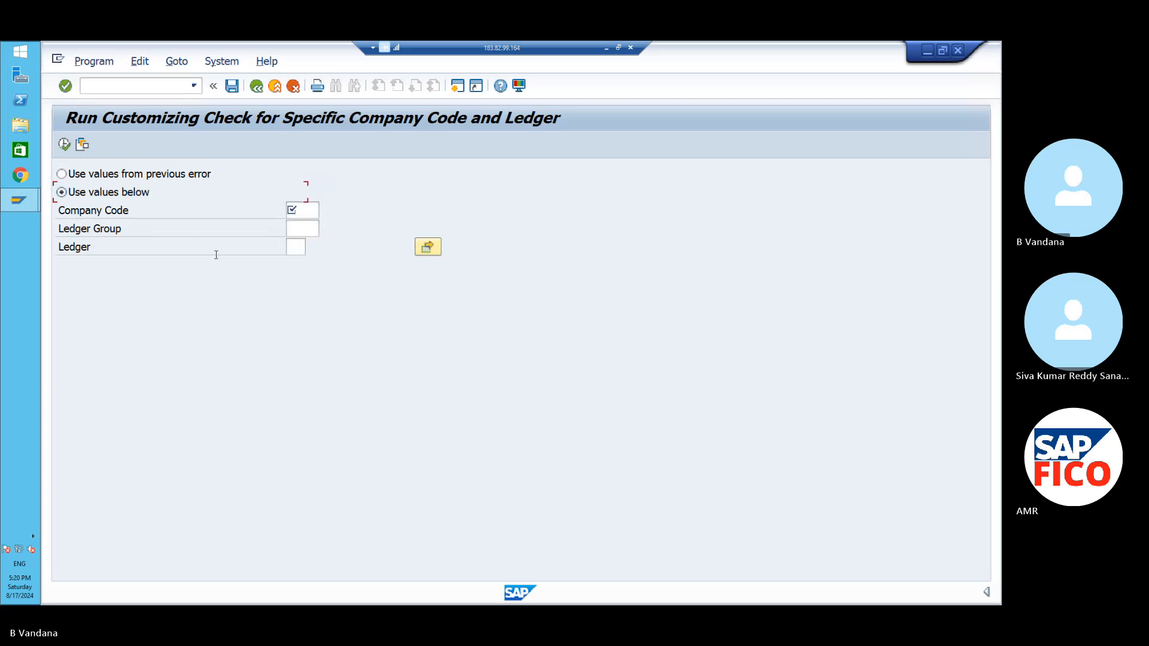
click(303, 214)
text(po11)
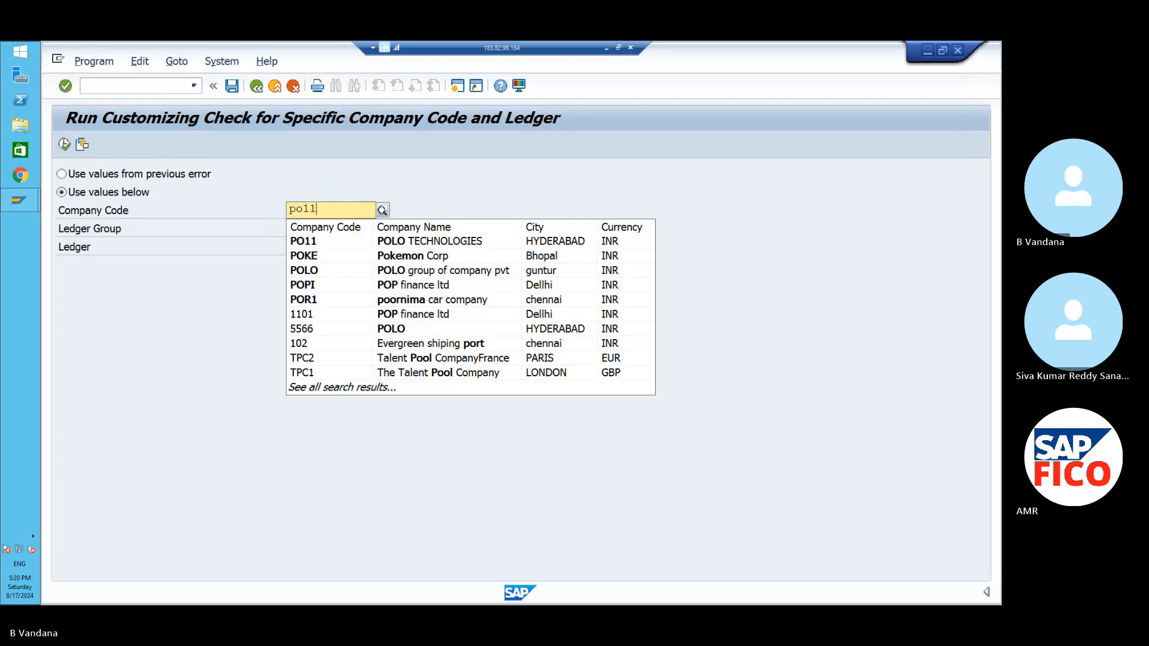
click(317, 243)
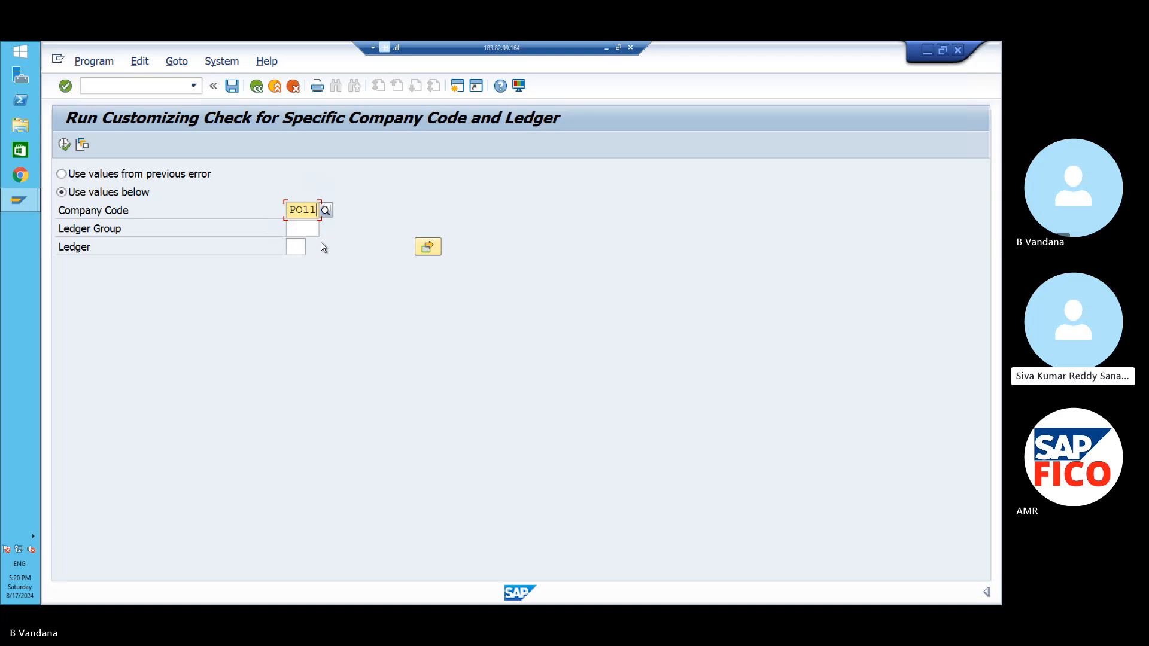
click(289, 246)
text(p4)
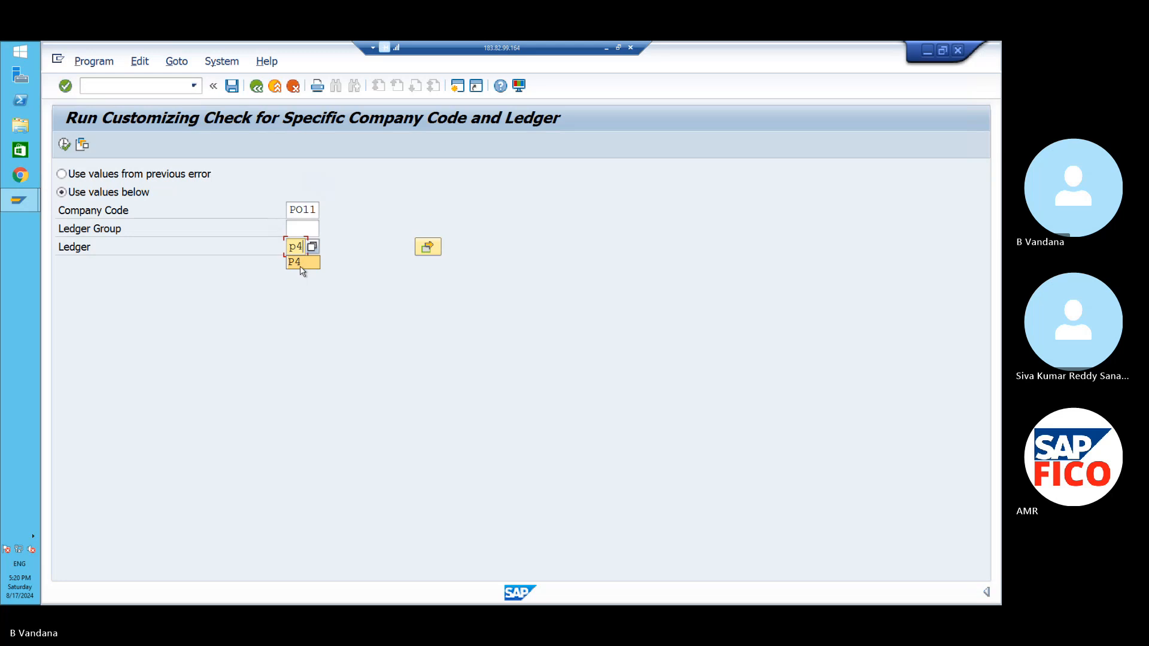
click(302, 267)
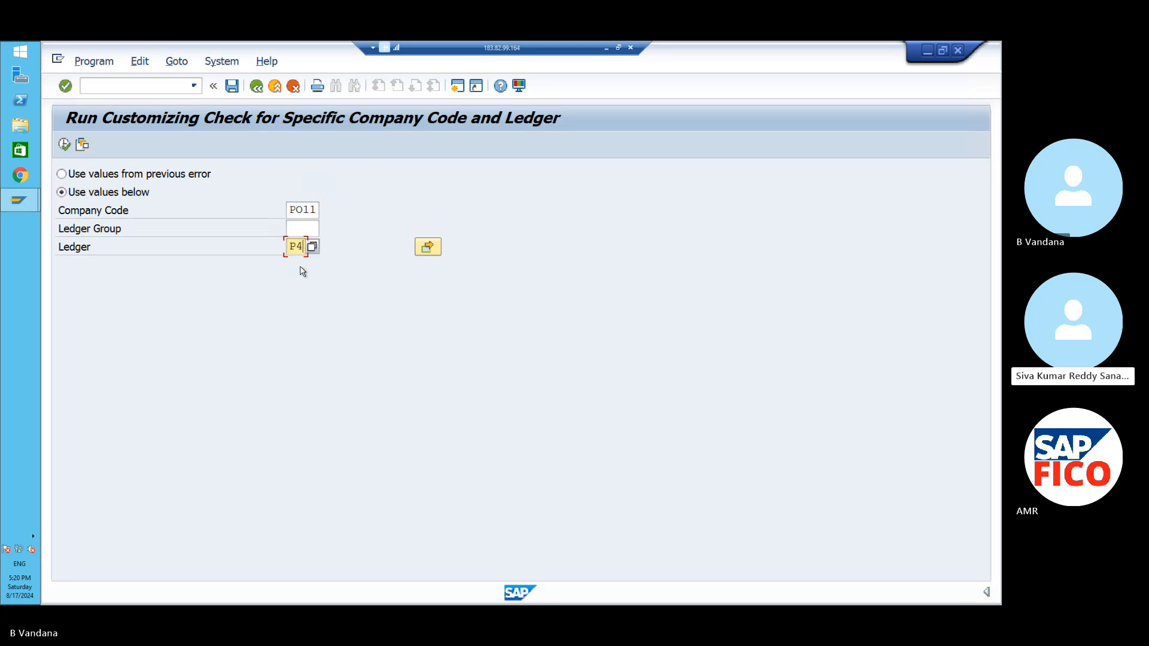
click(65, 144)
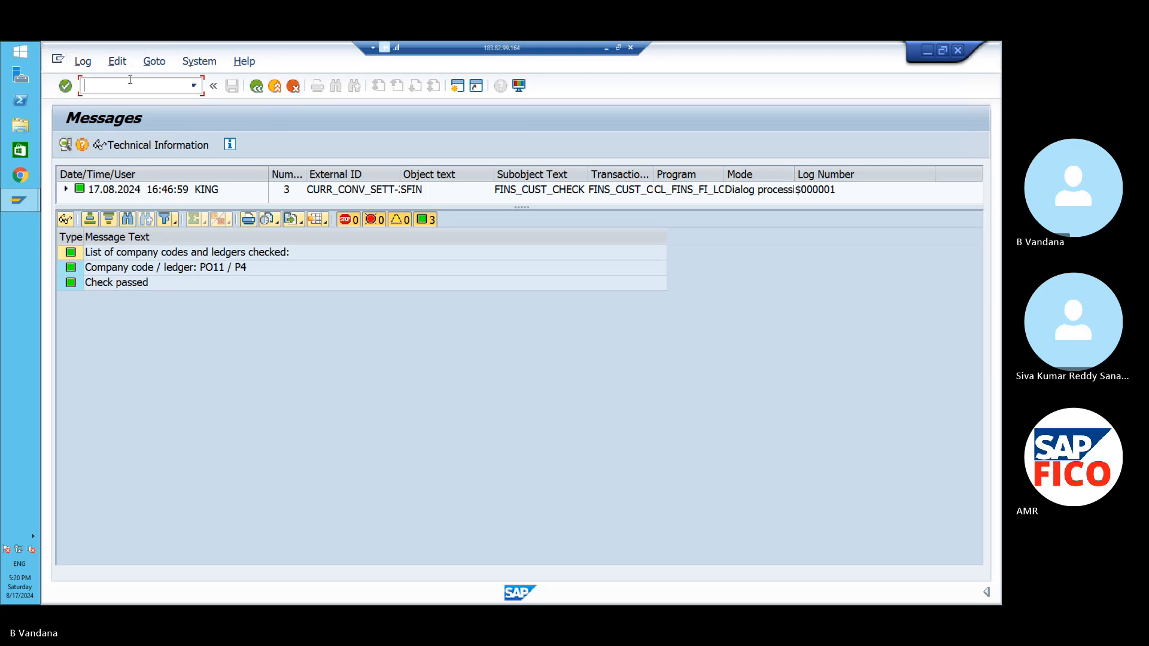
text(/nfb50)
- Enter line 1 as a 100,000 debit to G/L account 440000 (Commission Paid)
key(Return)
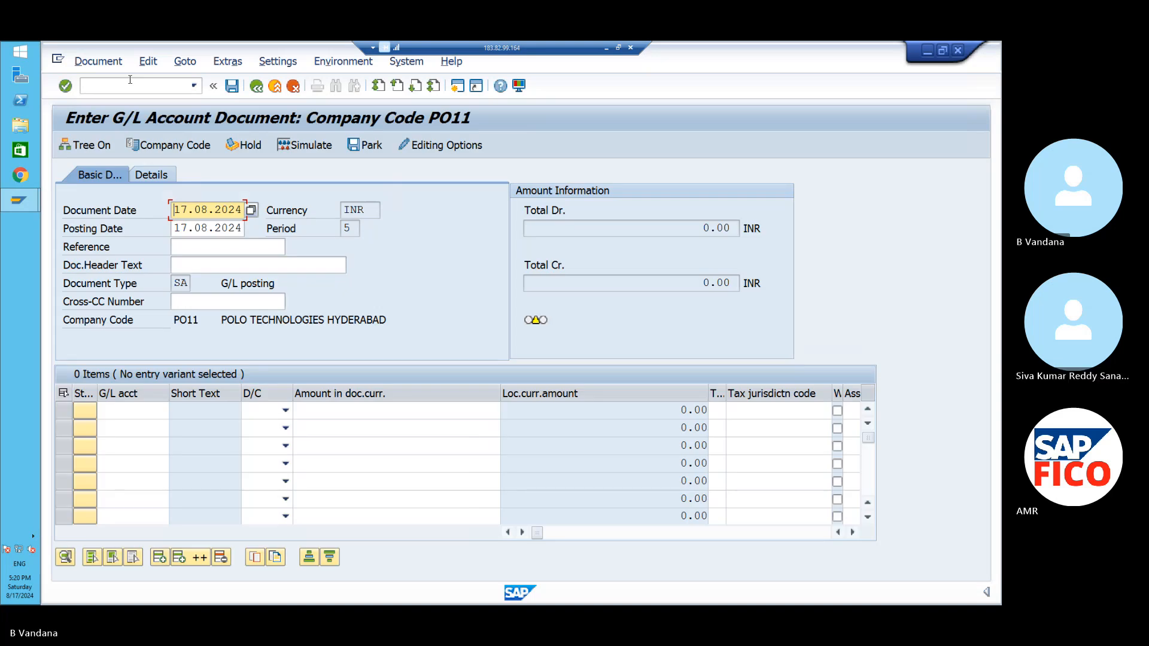
click(131, 407)
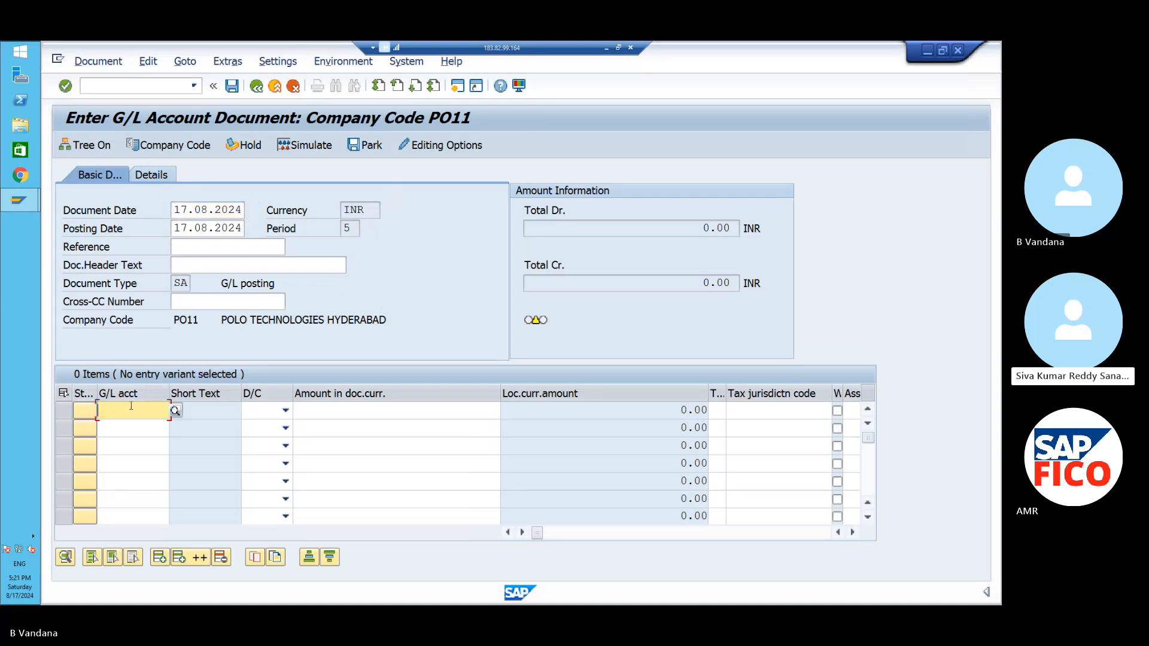
click(175, 410)
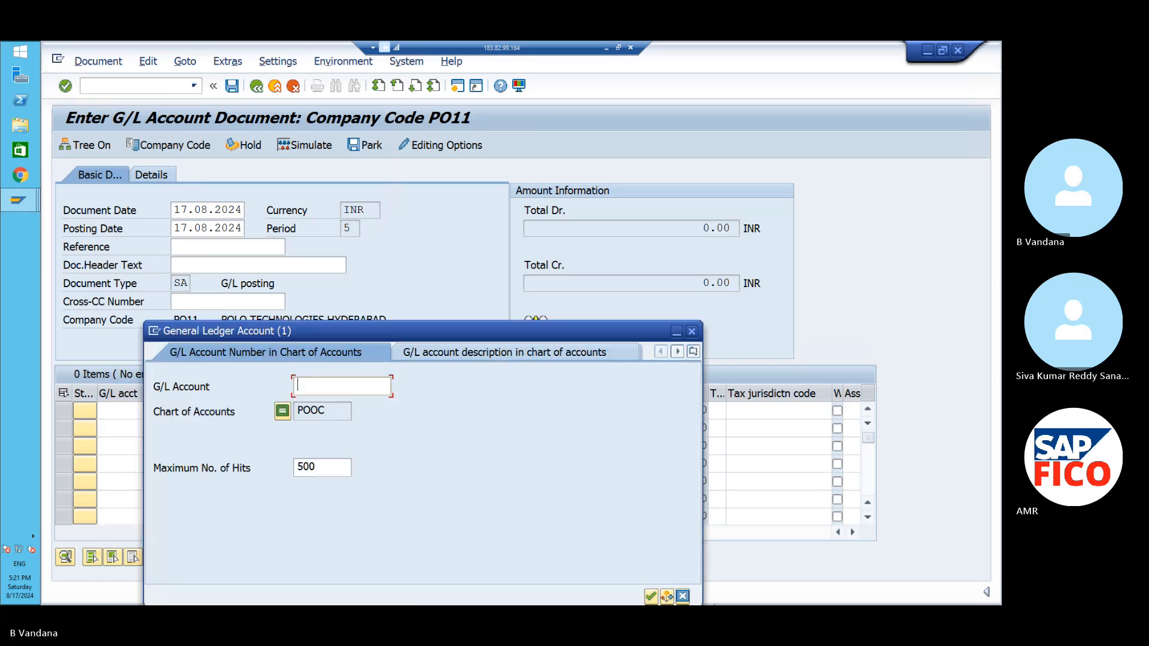
click(651, 597)
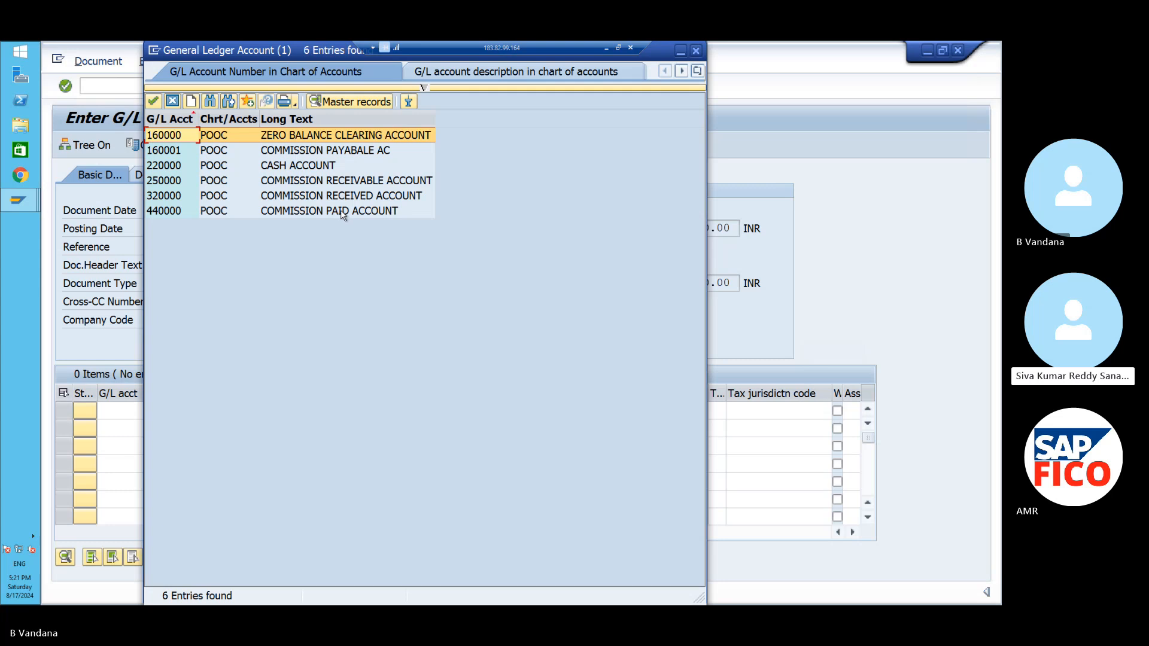
click(342, 213)
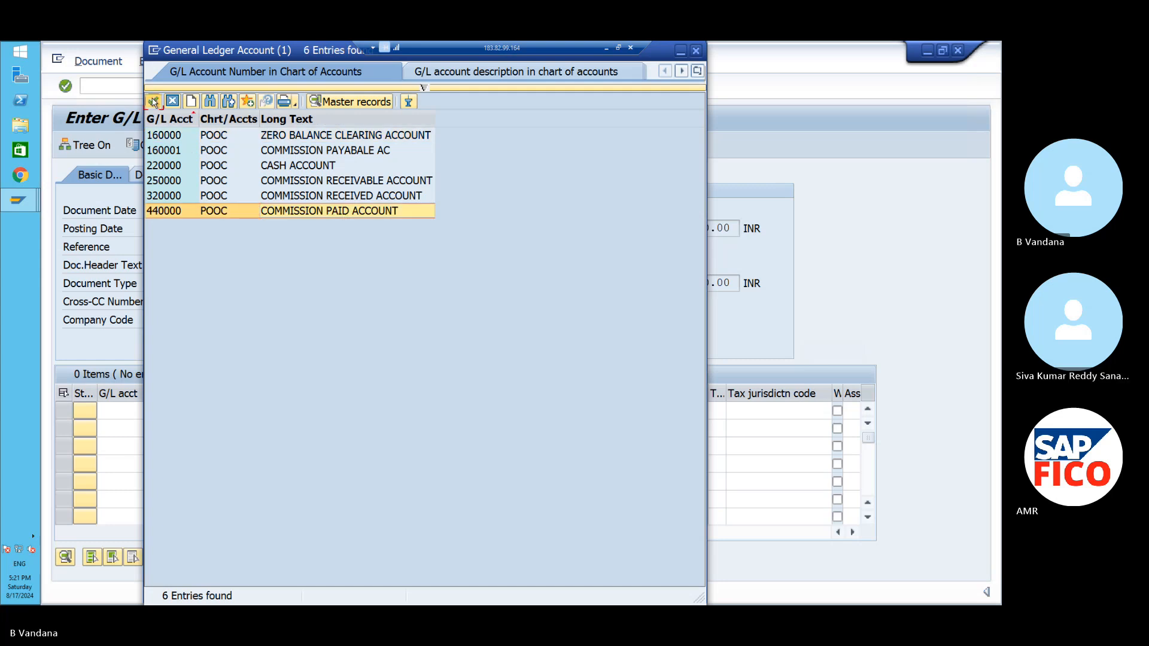
click(154, 102)
click(286, 410)
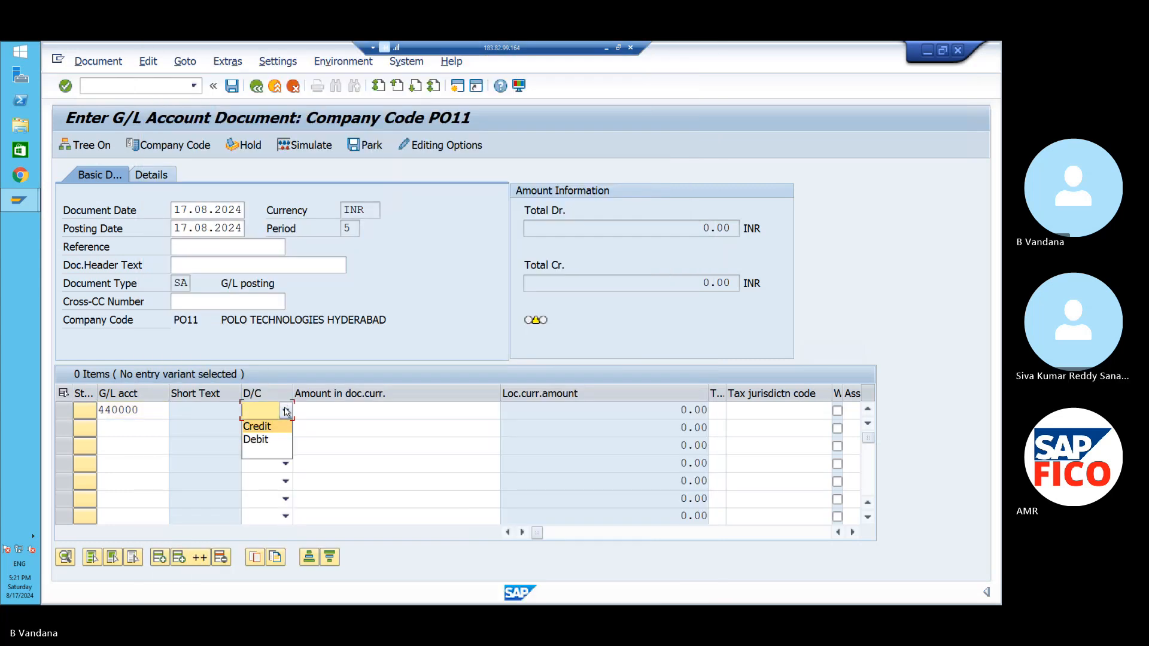
click(277, 441)
click(319, 412)
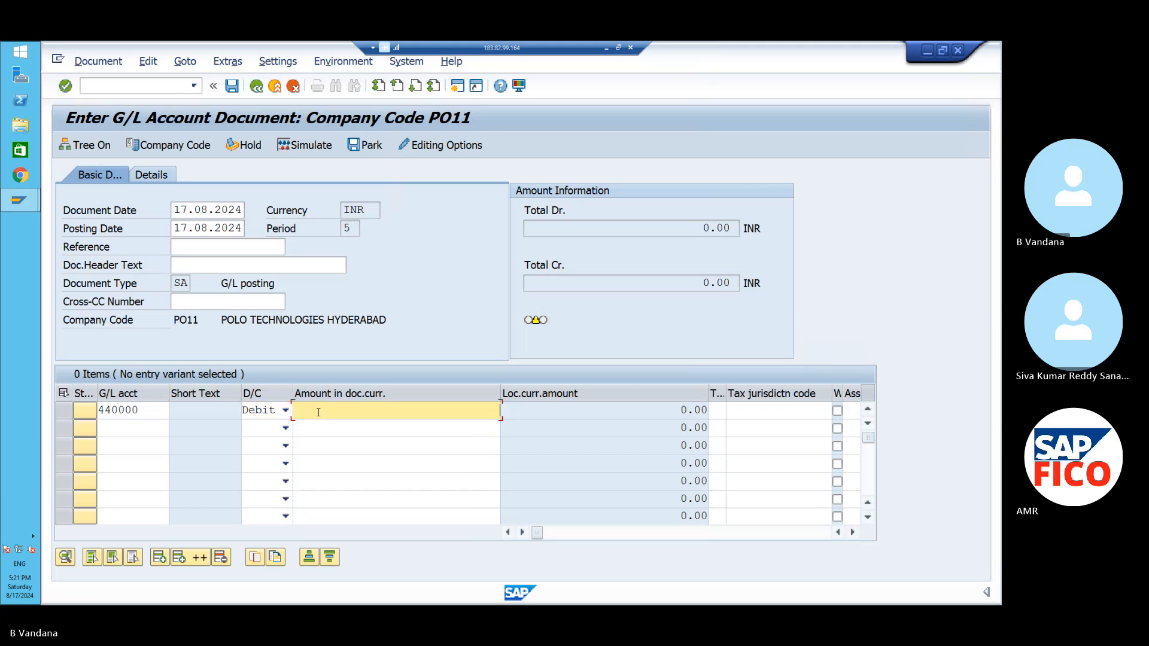
text(100000)
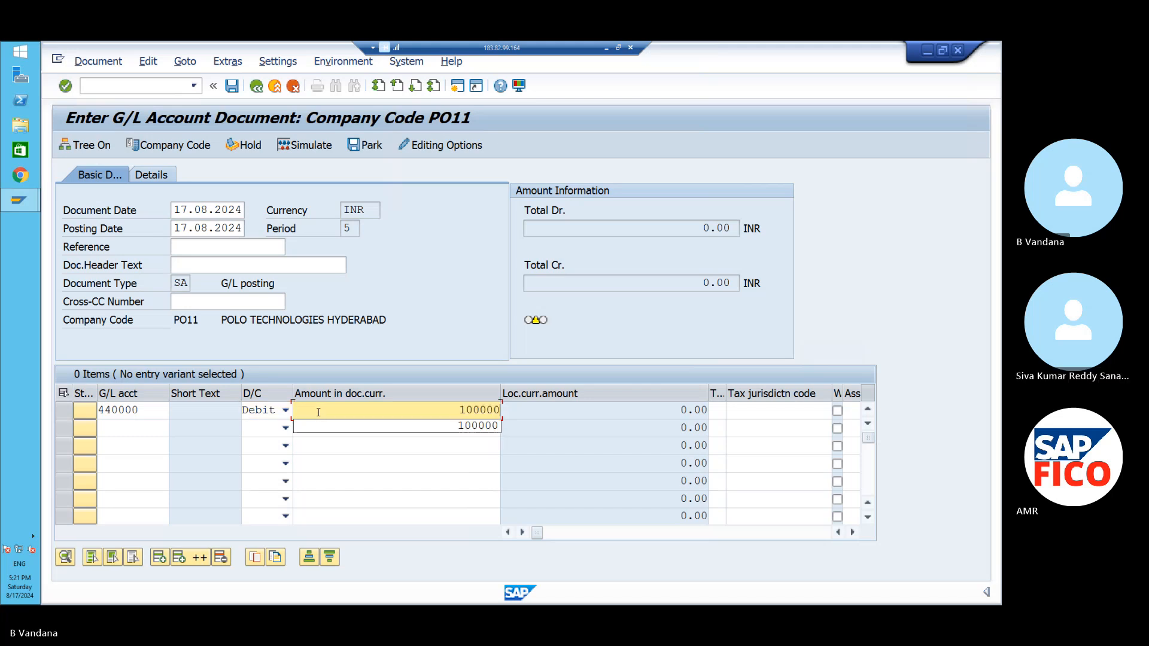
- Enter line 2 as a 100,000 credit to G/L account 160001 (Commission Payable)
click(159, 427)
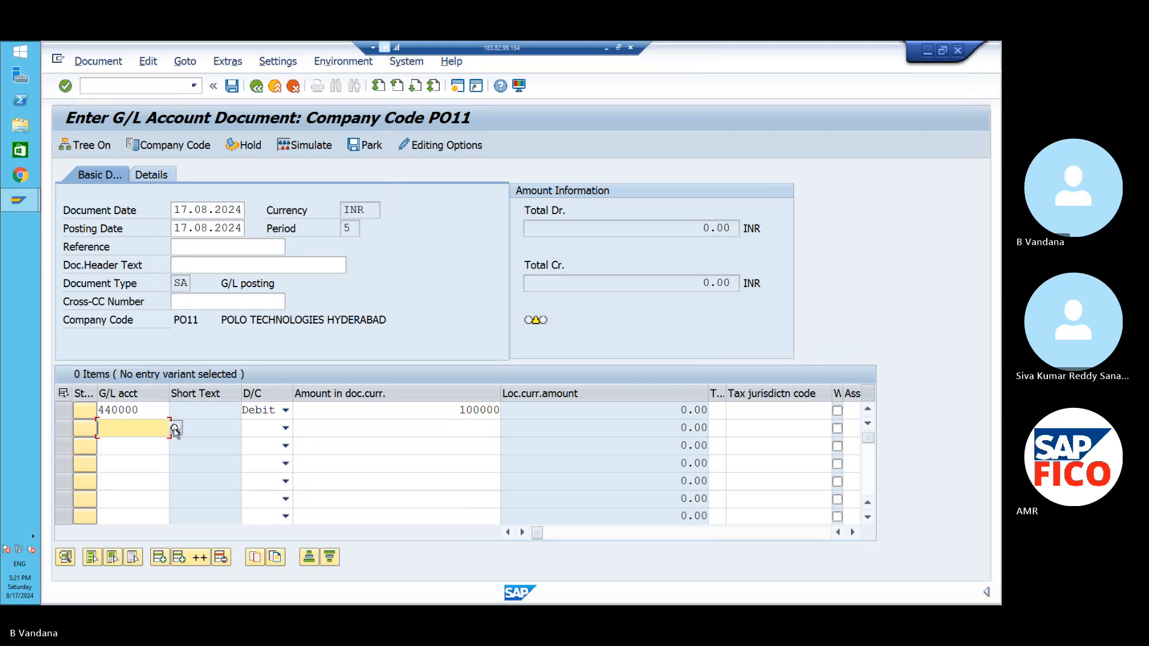
click(174, 427)
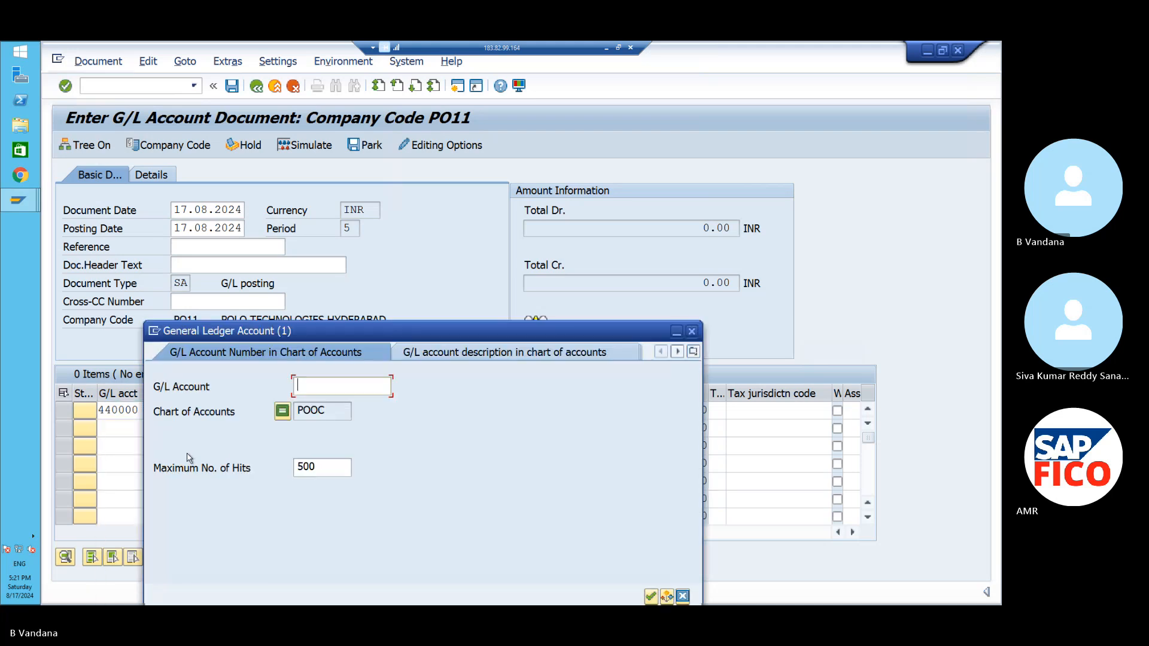
click(653, 597)
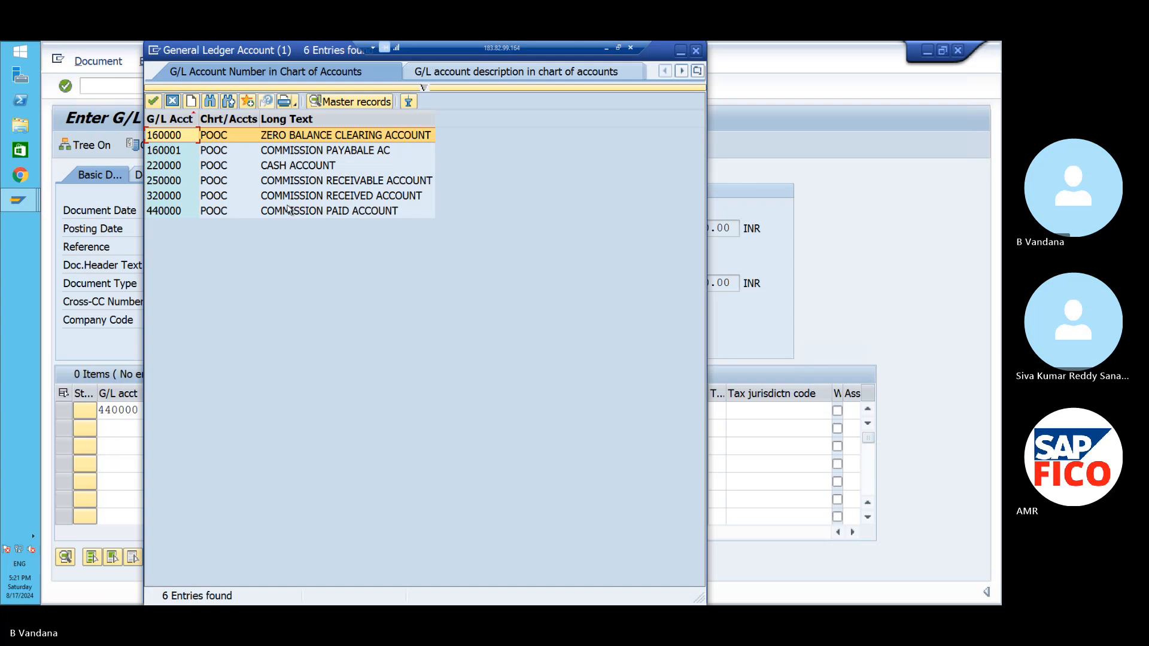
click(305, 152)
click(154, 103)
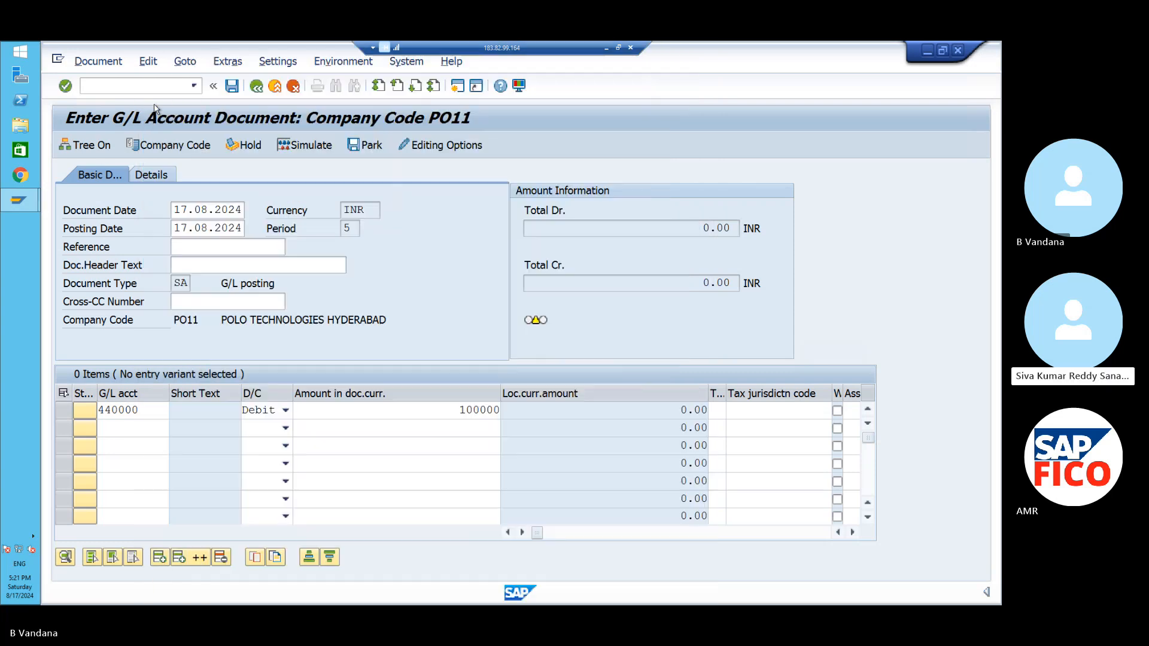
click(285, 428)
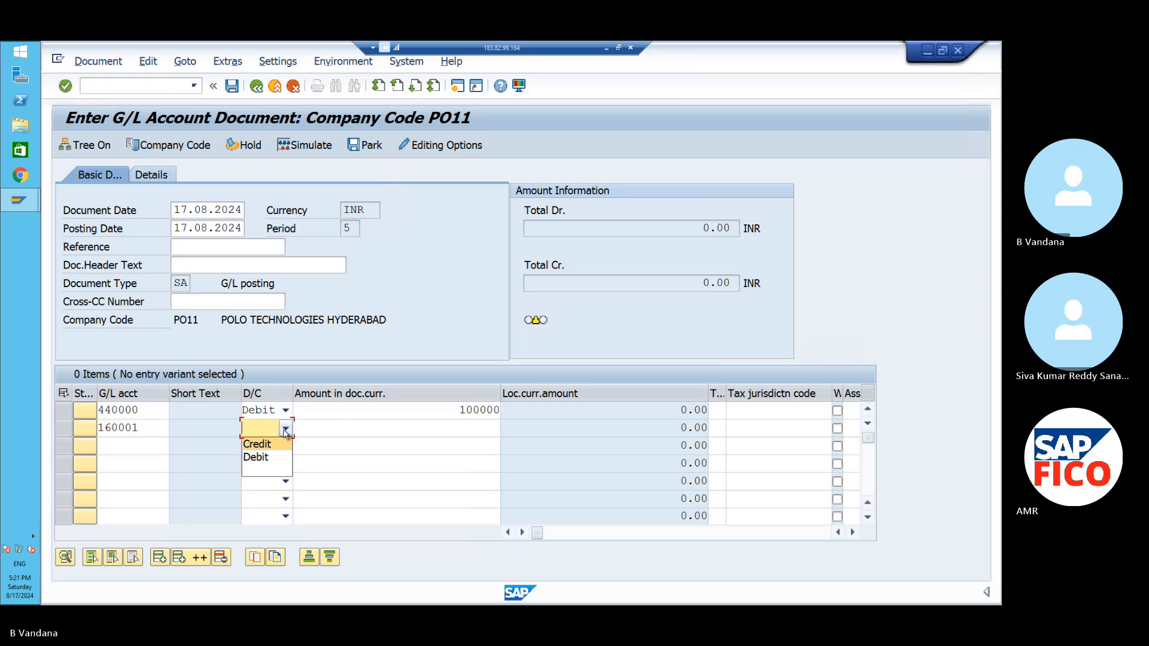
click(280, 445)
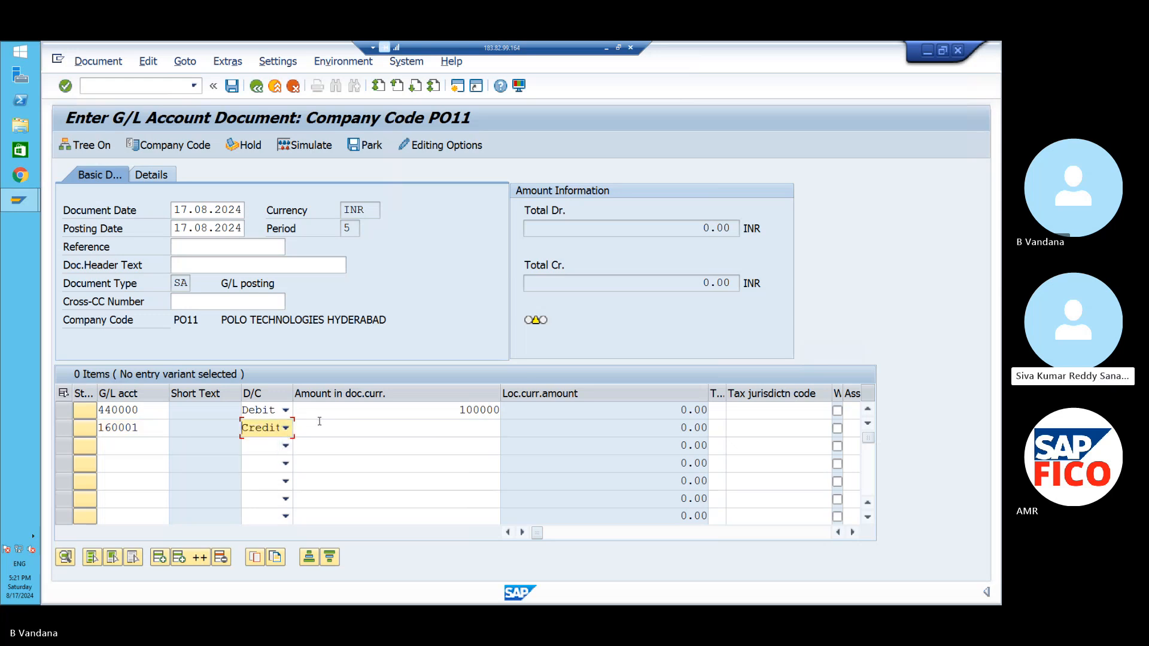
click(320, 422)
text(1000000)
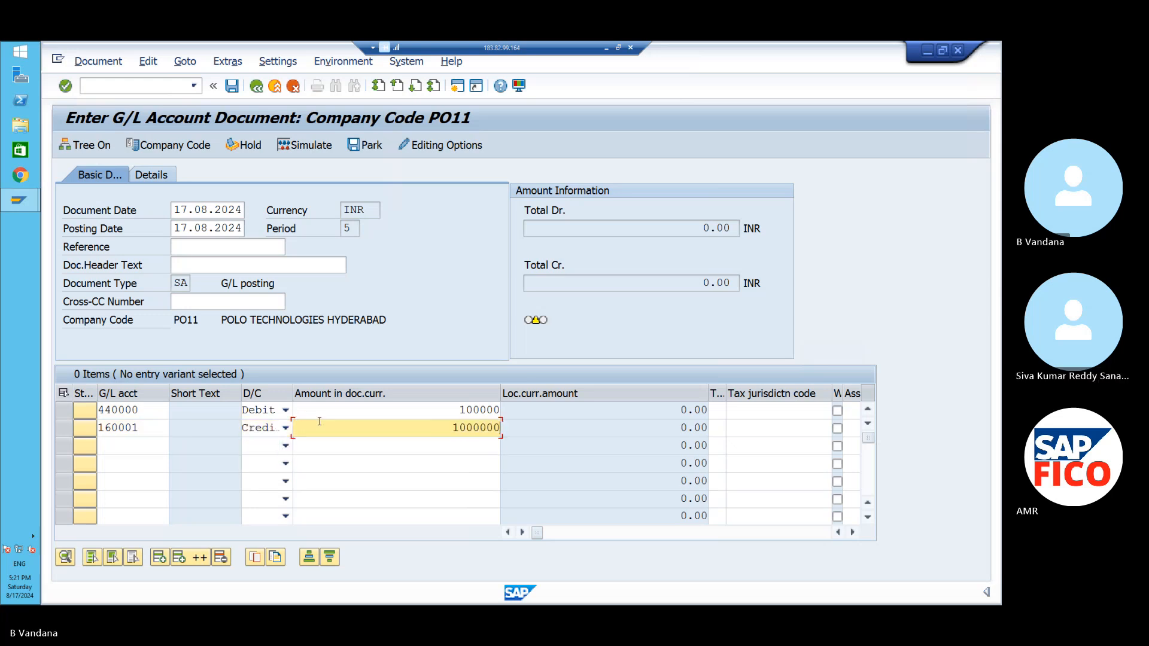
key(BackSpace)
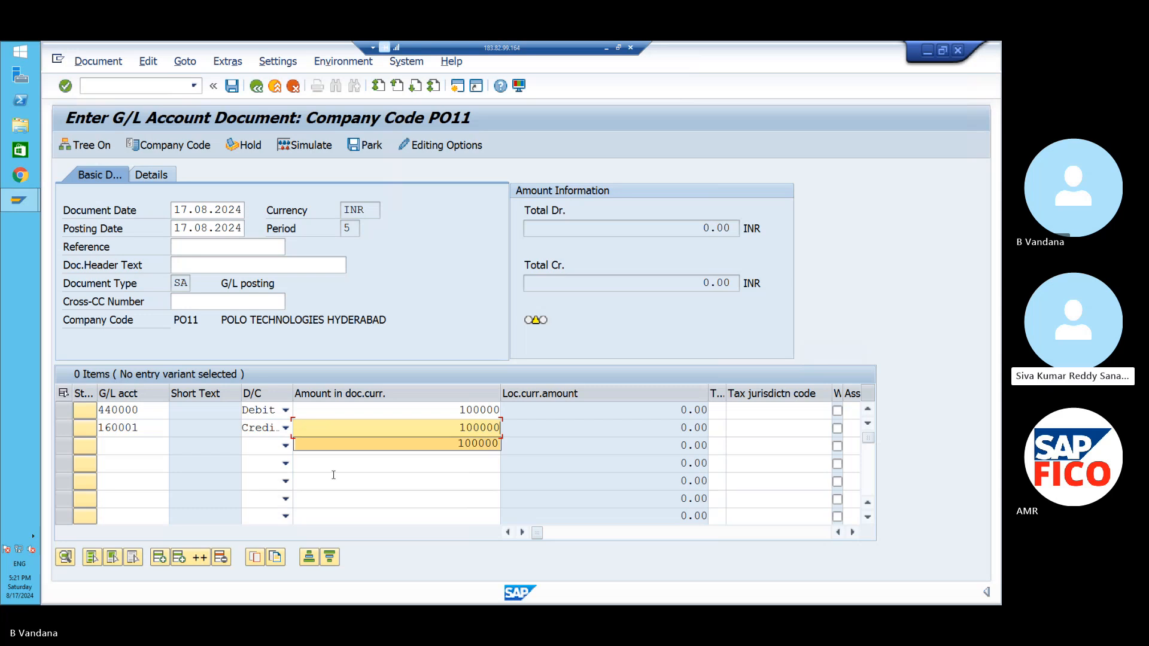
- Give the first line the item text 'TEST'
click(521, 532)
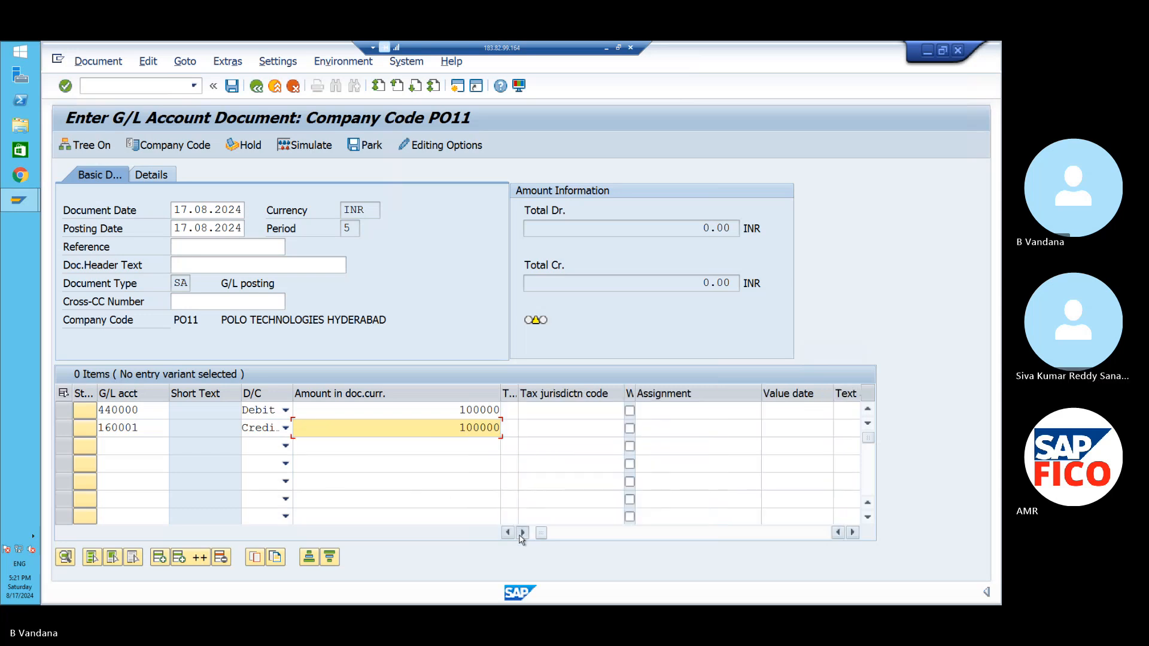
click(521, 532)
click(522, 532)
click(522, 532)
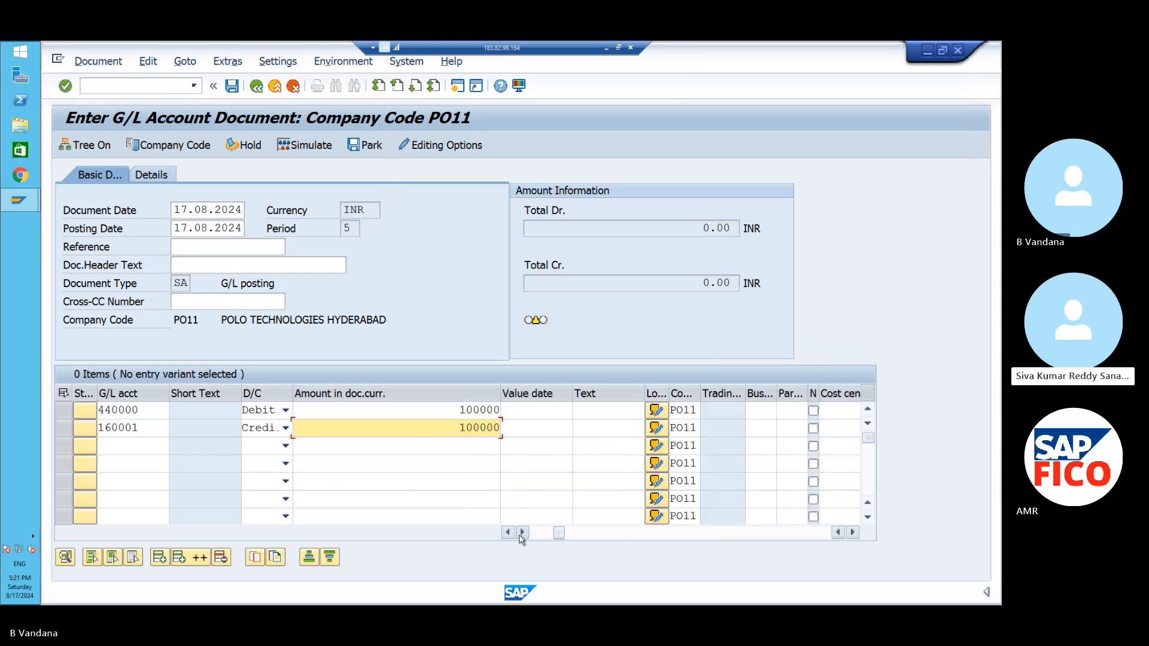
click(590, 413)
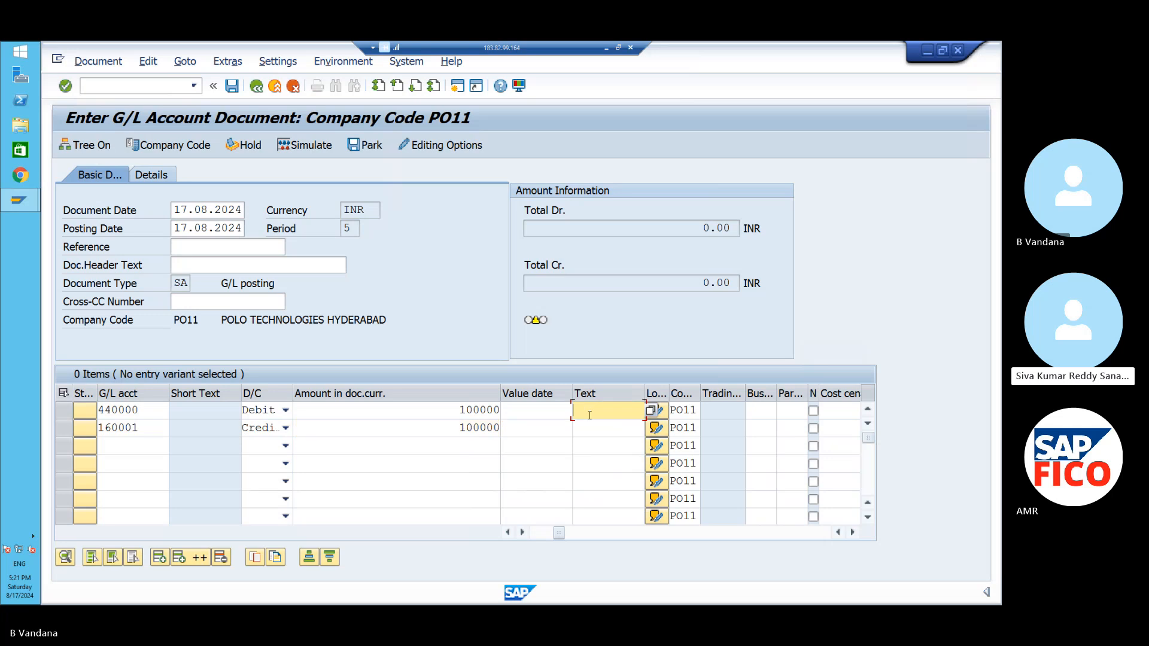
text(test)
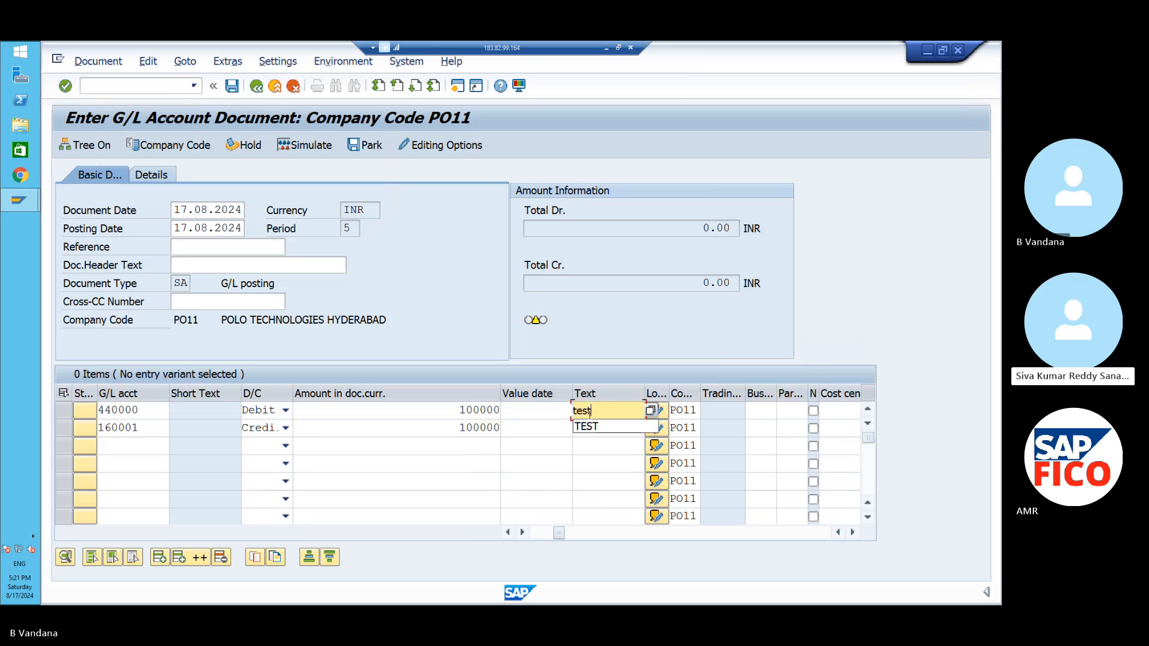
key(Caps_Lock)
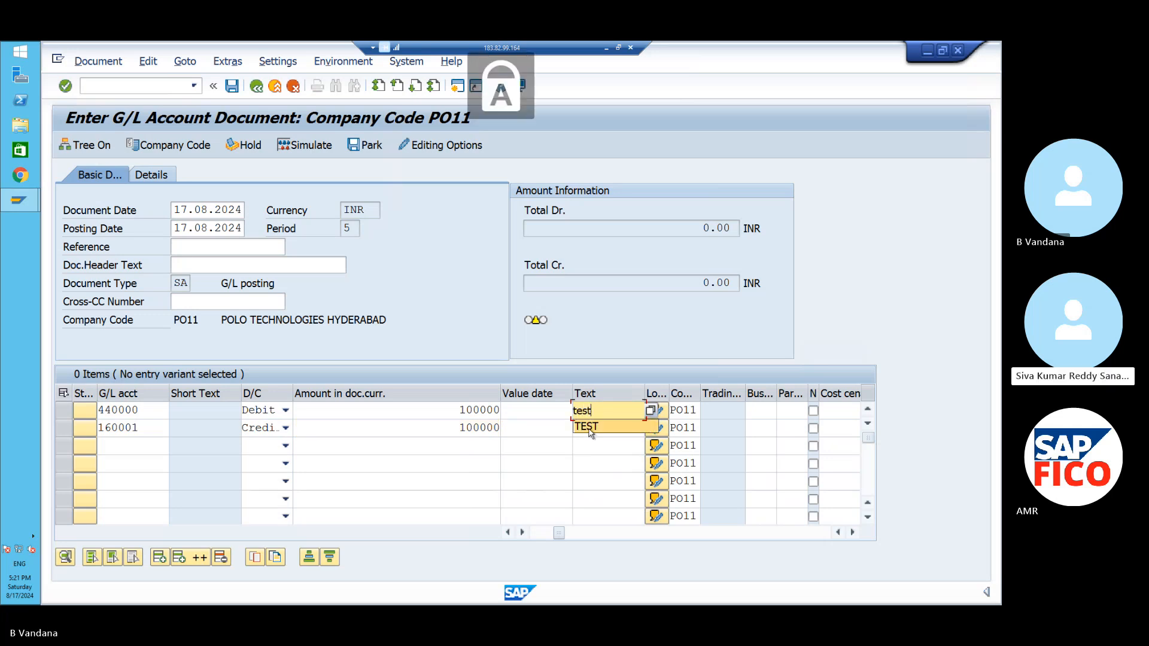
click(522, 533)
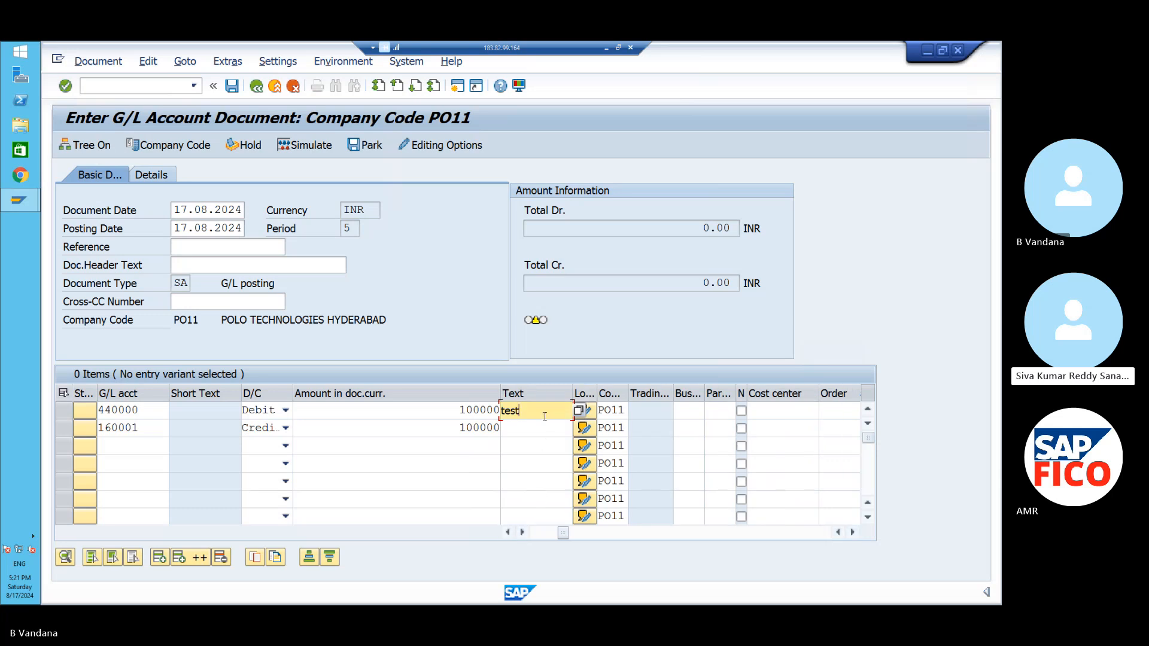
key(BackSpace)
key(BackSpace)
key(BackSpace)
key(BackSpace)
text(TEST)
- Assign business area POHB and cost center POFC to the debit line, then simulate the document
click(688, 414)
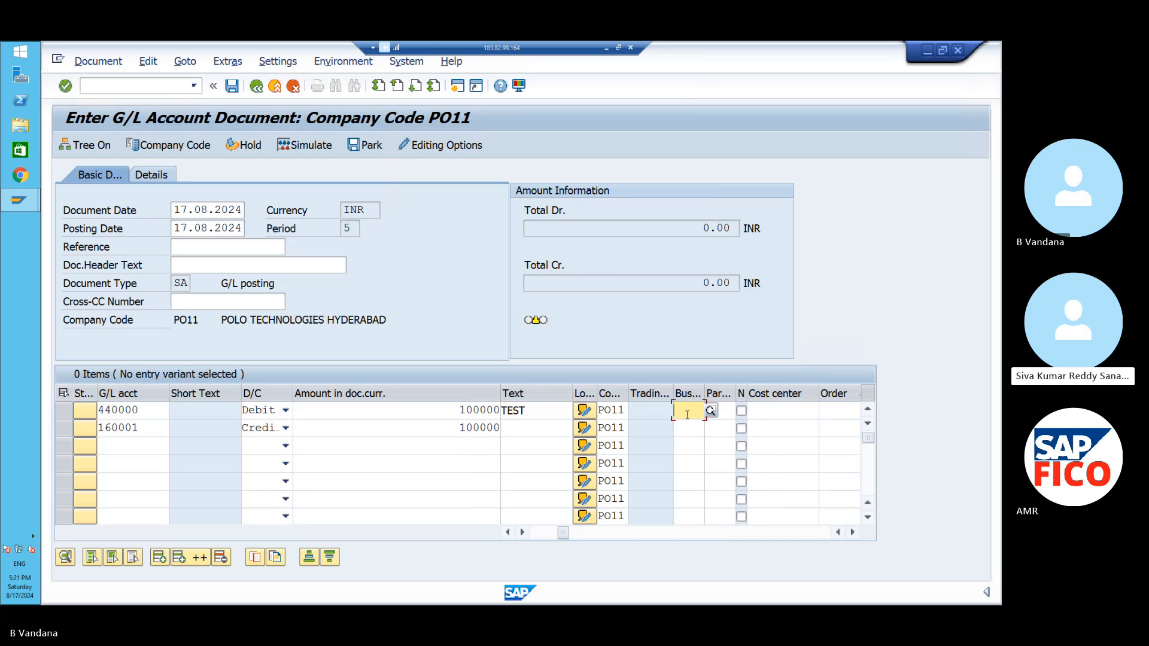
text(PO)
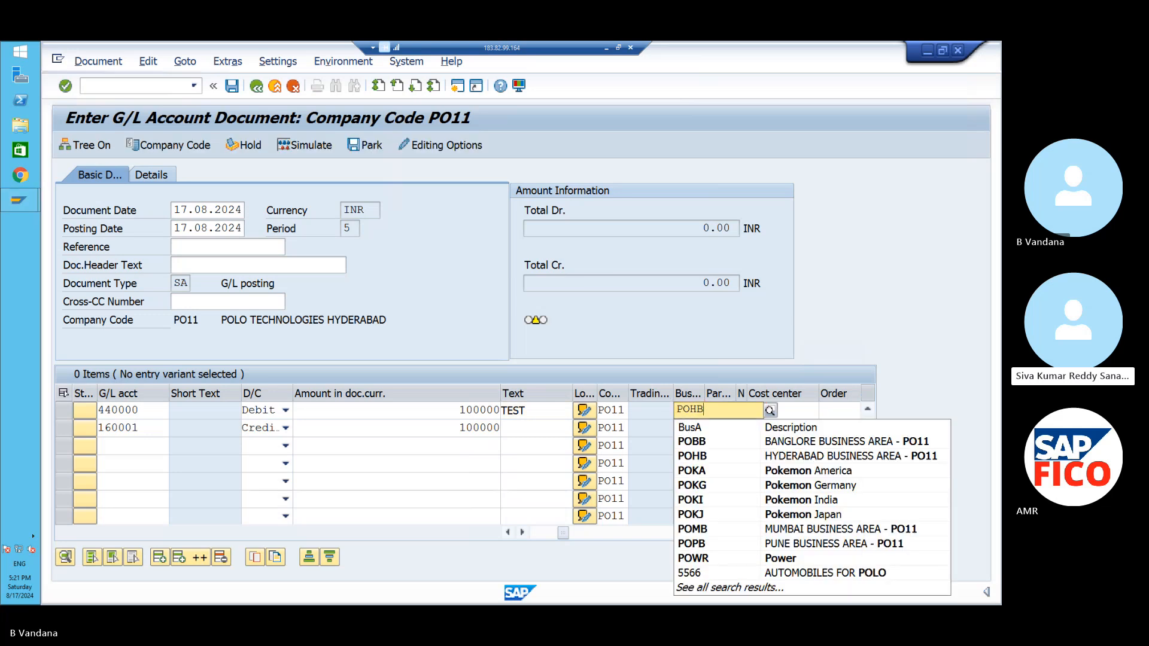
text(HB)
click(729, 447)
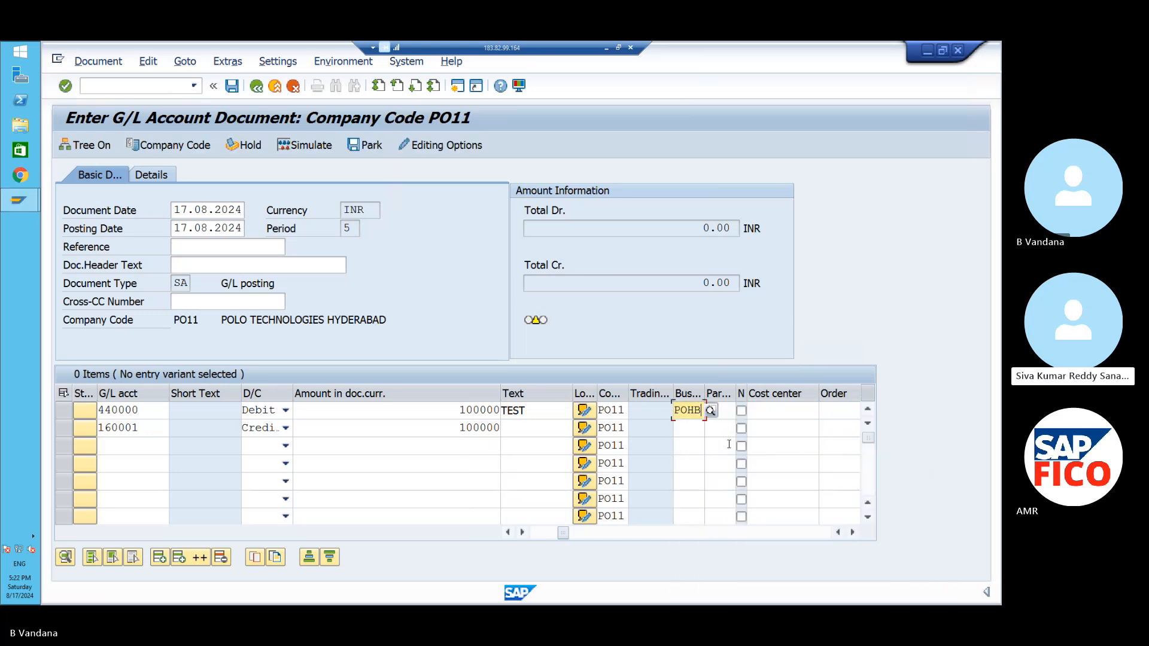
click(759, 411)
text(PO)
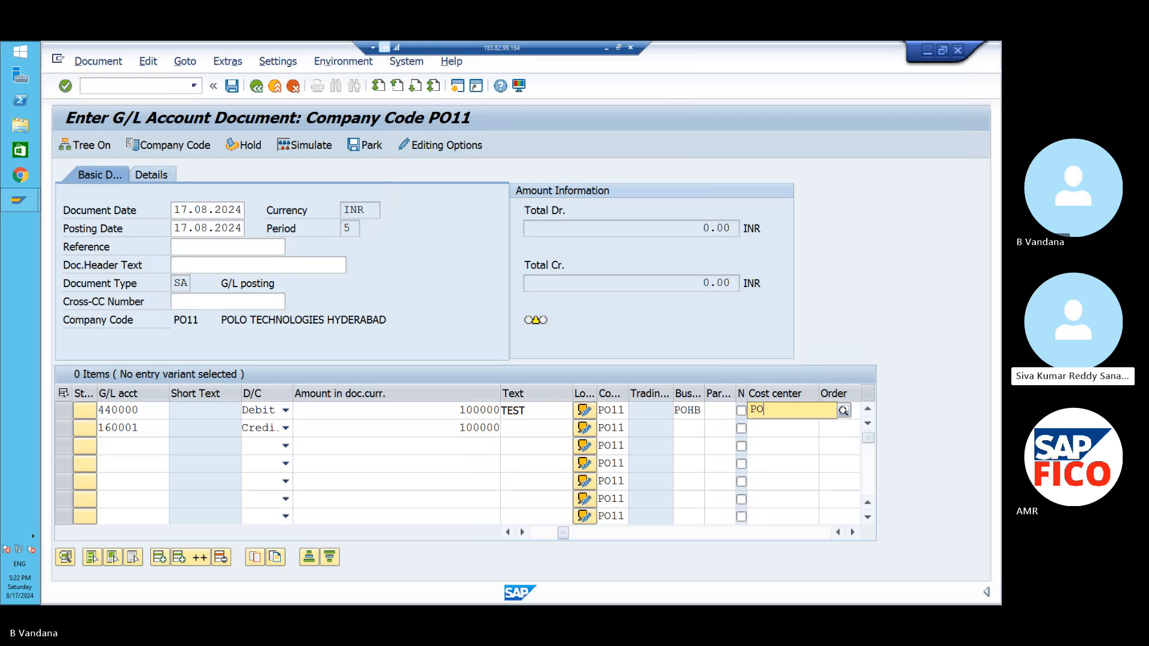
text(FC)
key(Return)
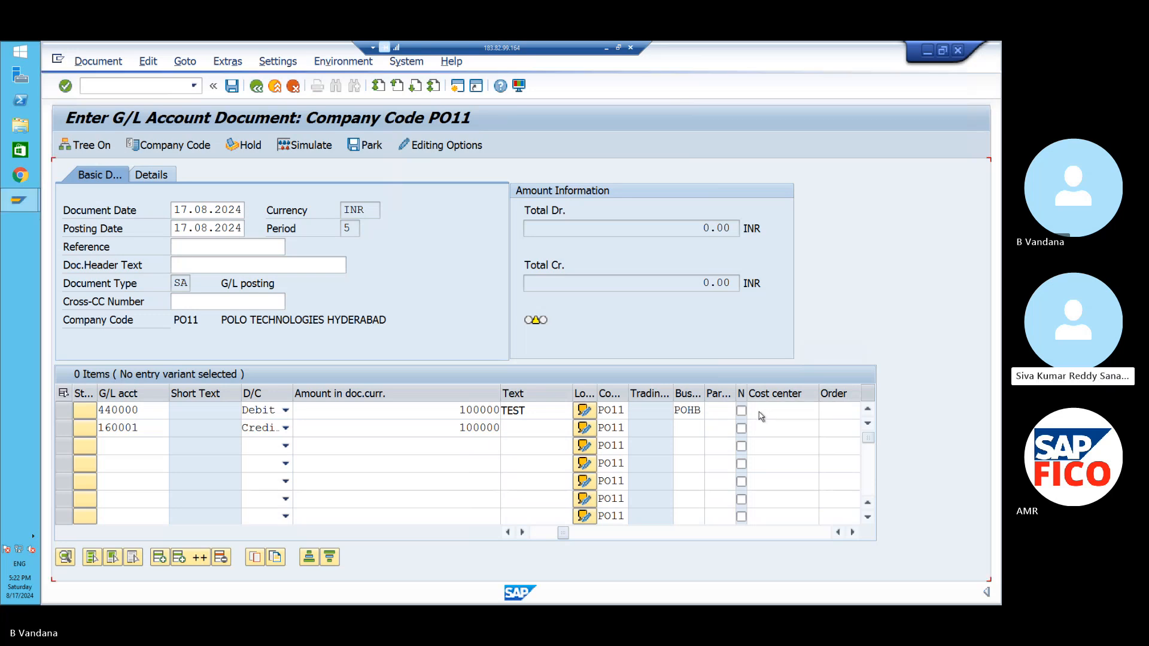
click(301, 144)
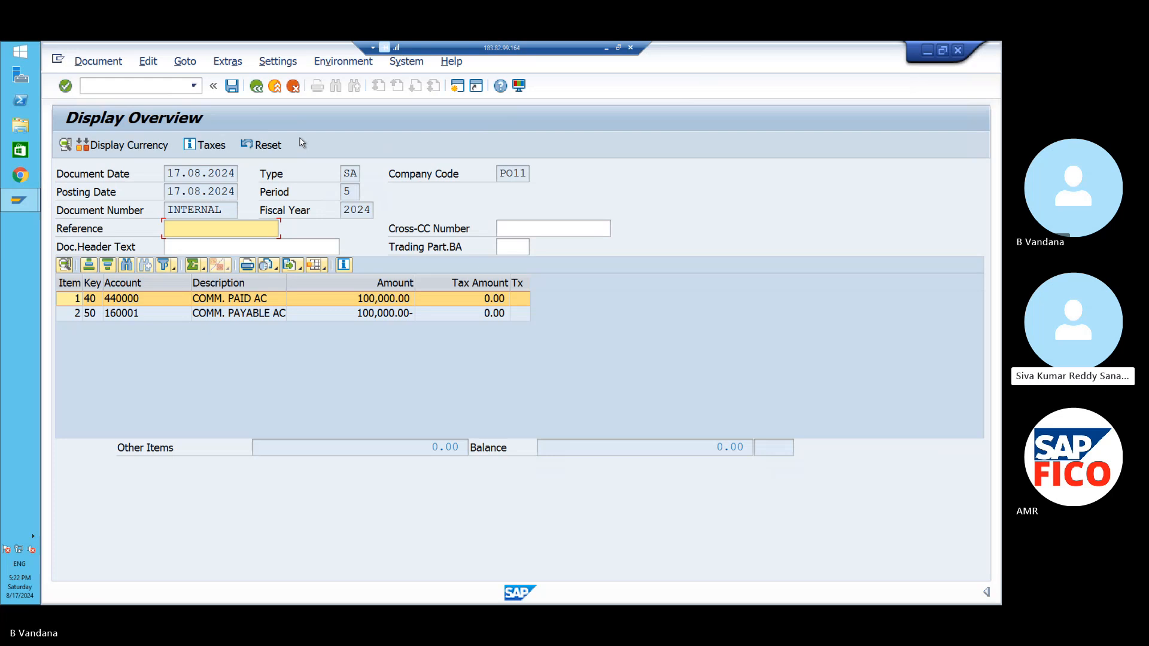
- Post the G/L document as document 1 in company code PO11
click(234, 87)
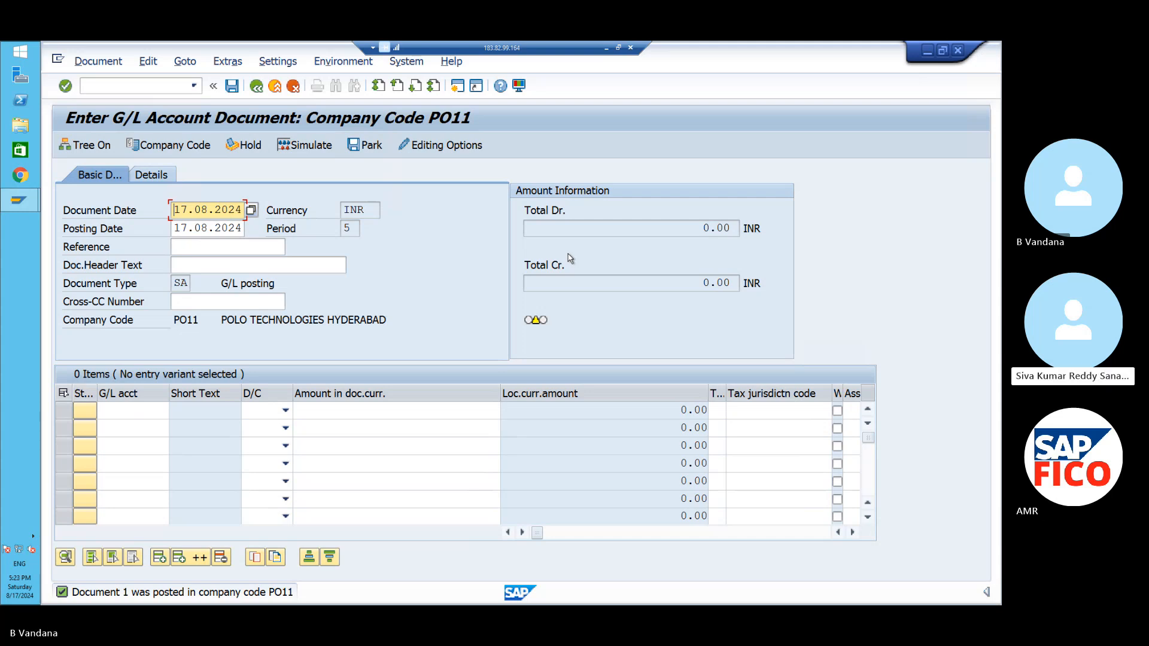
- Open a new session and launch FINS_CUST_CONS_CHK_P from the transaction history
click(21, 202)
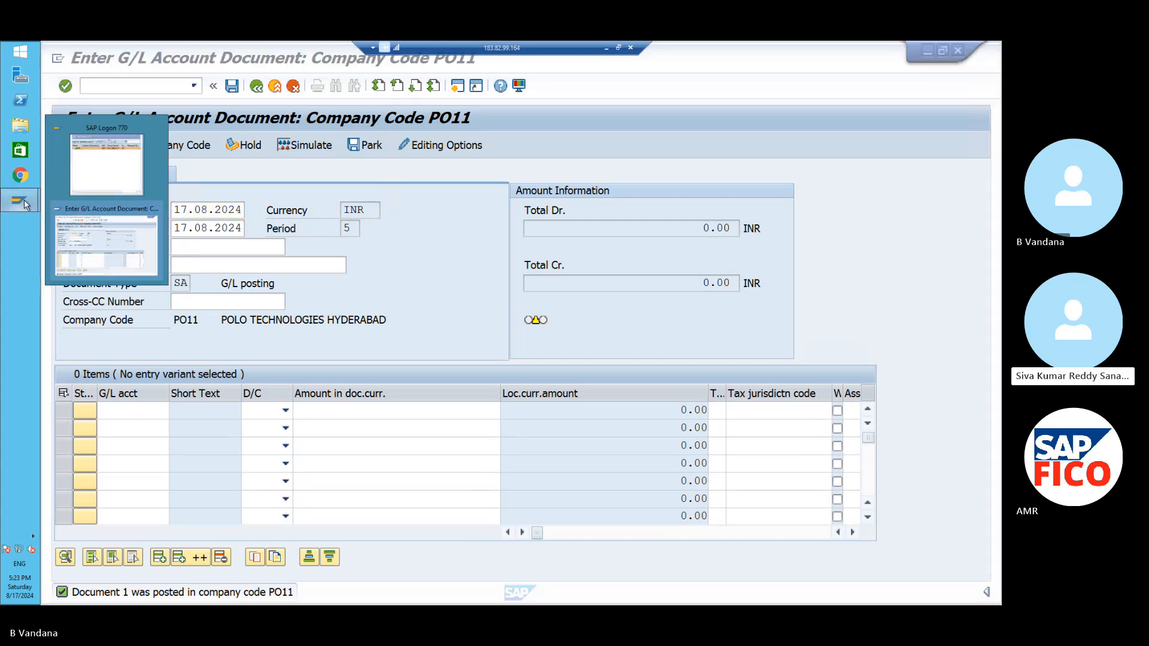
mouse_move(101, 165)
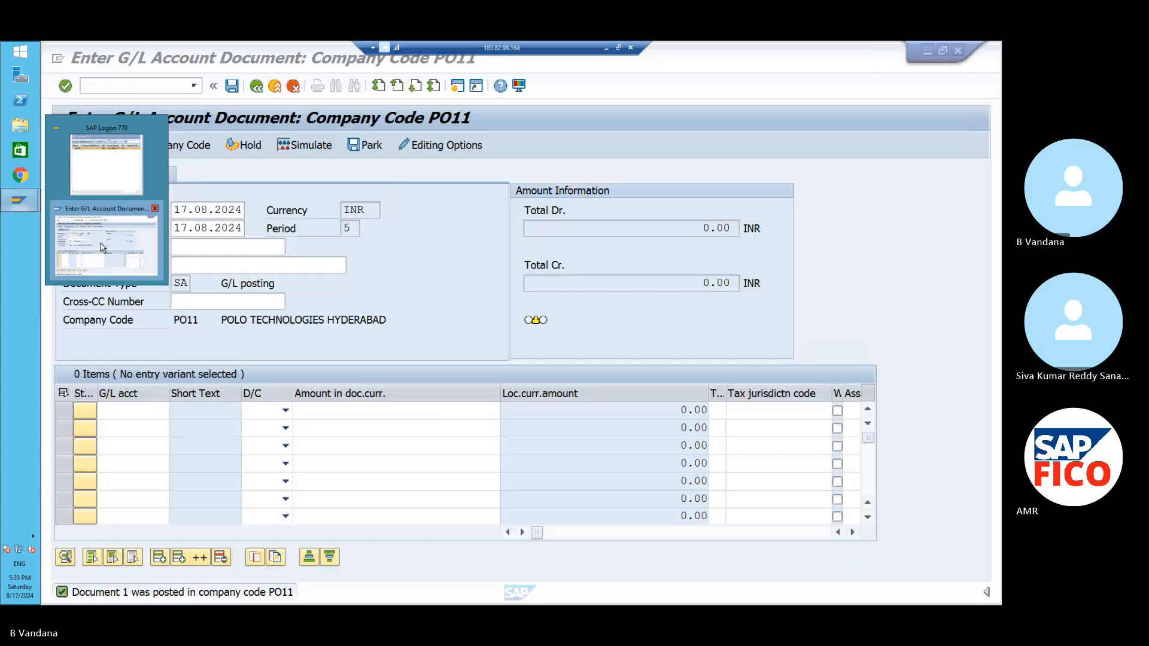
click(107, 243)
click(193, 84)
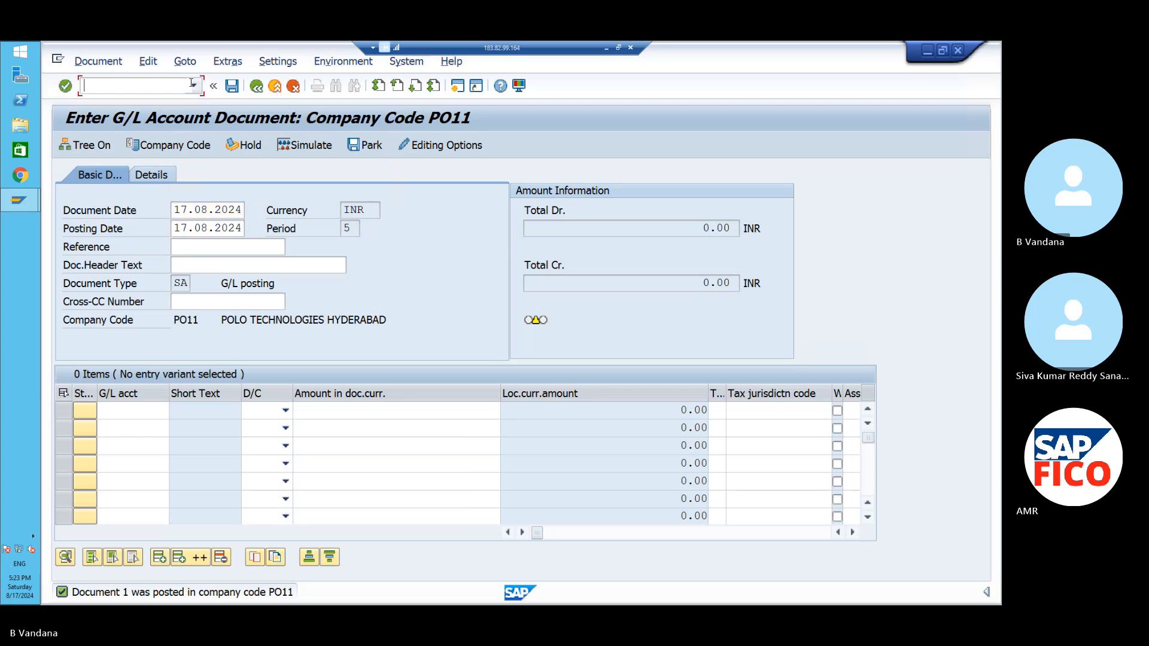
click(194, 85)
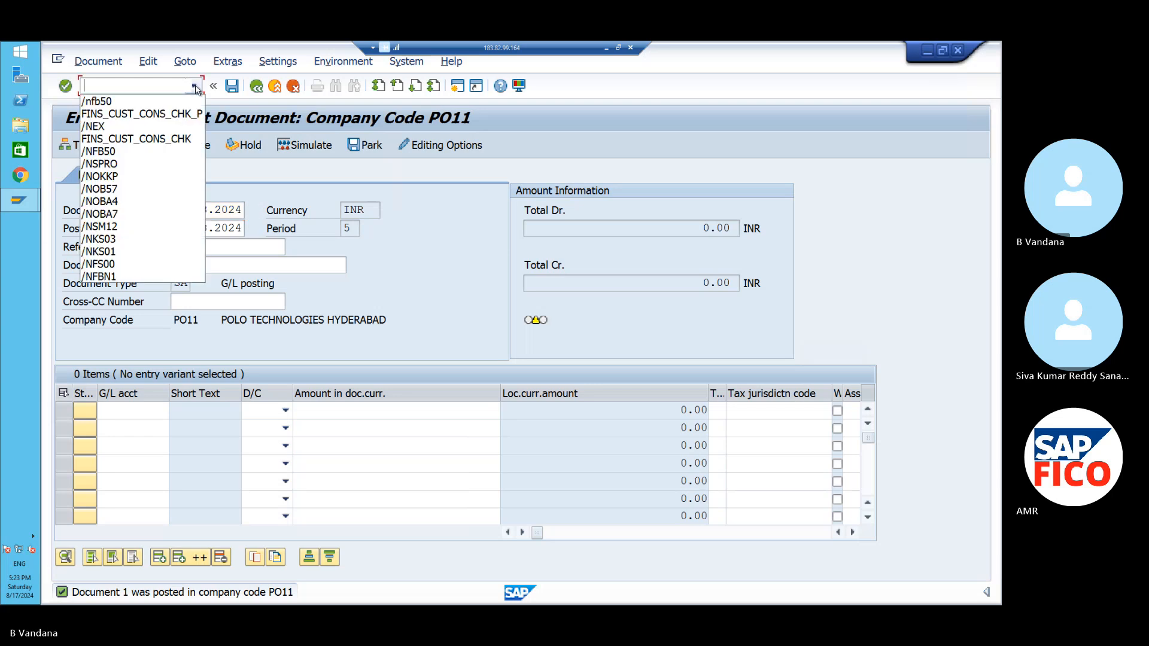
click(174, 114)
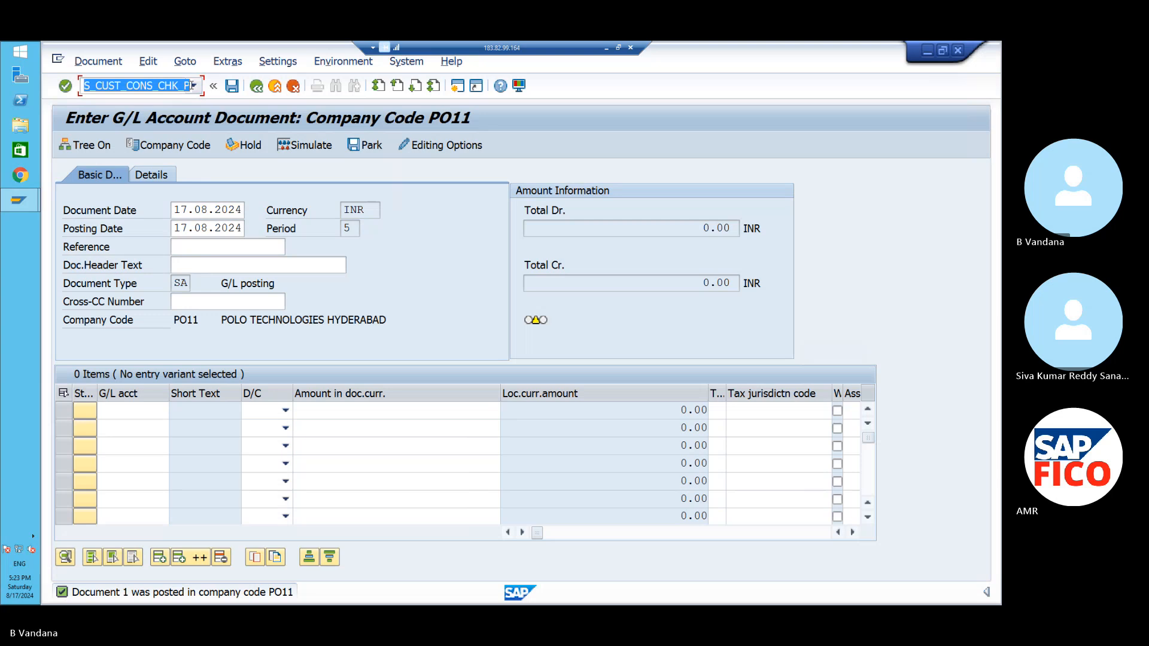
click(458, 87)
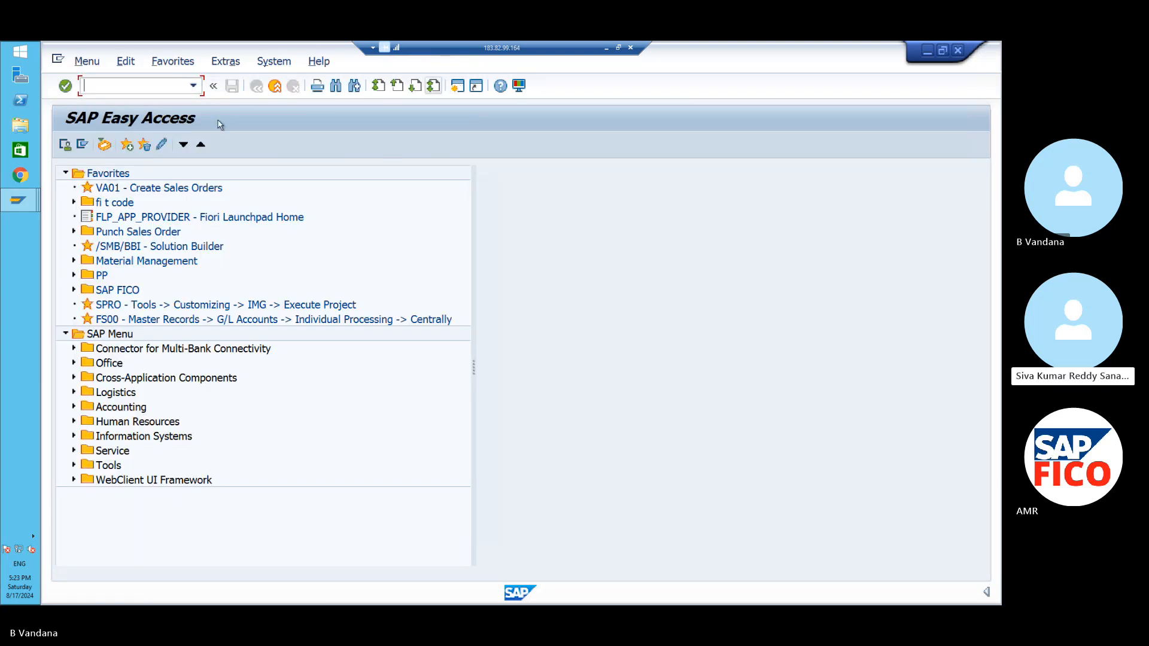
click(196, 88)
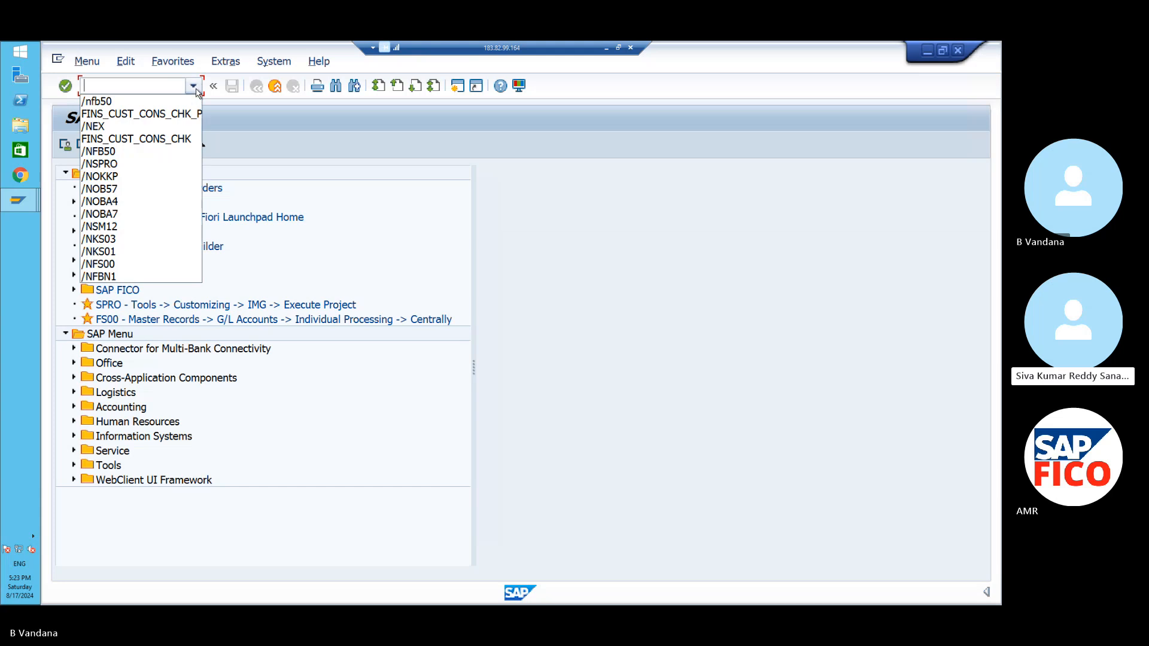
click(177, 114)
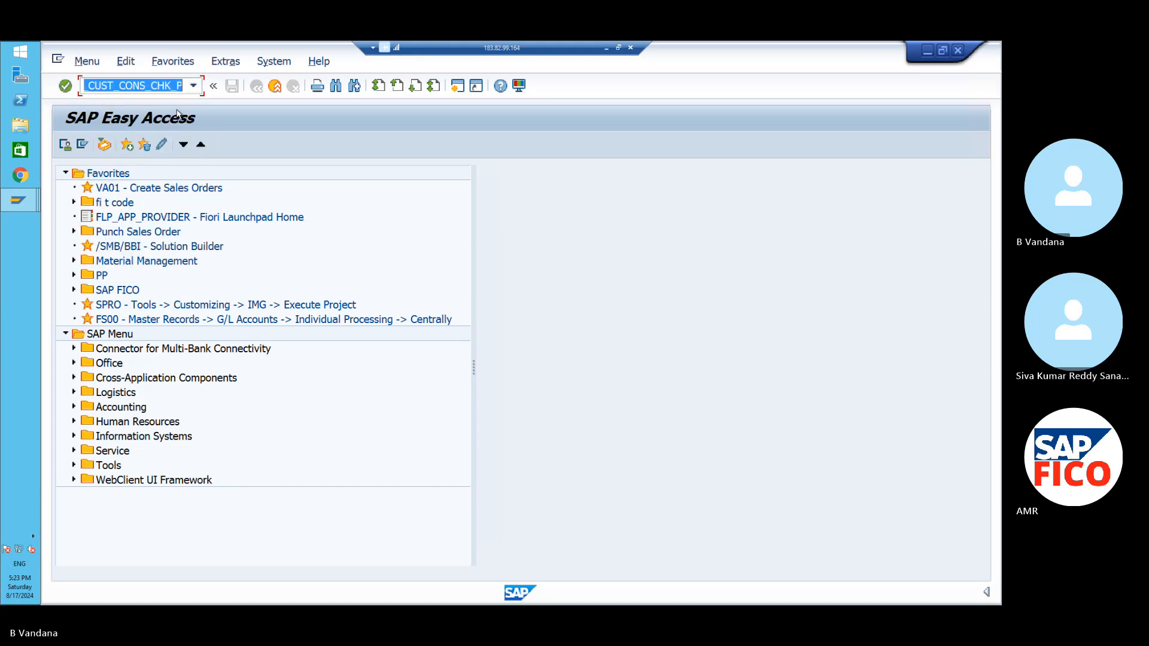
key(Return)
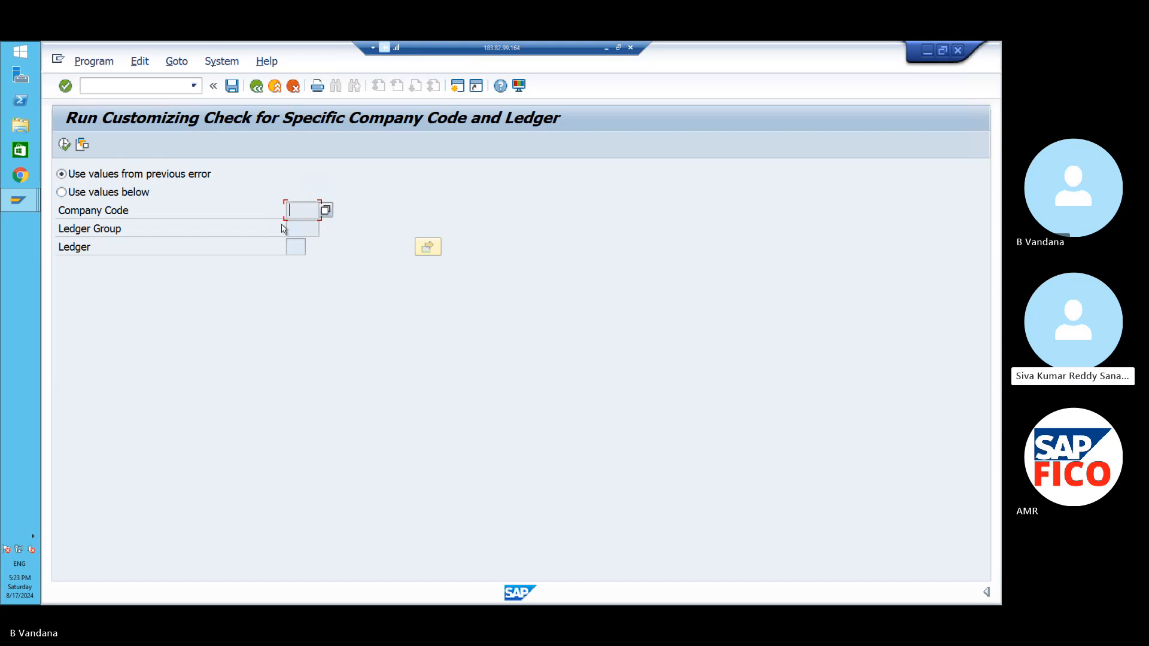
- Run the customizing check with specified values: company code PO11 and ledger P4
click(62, 192)
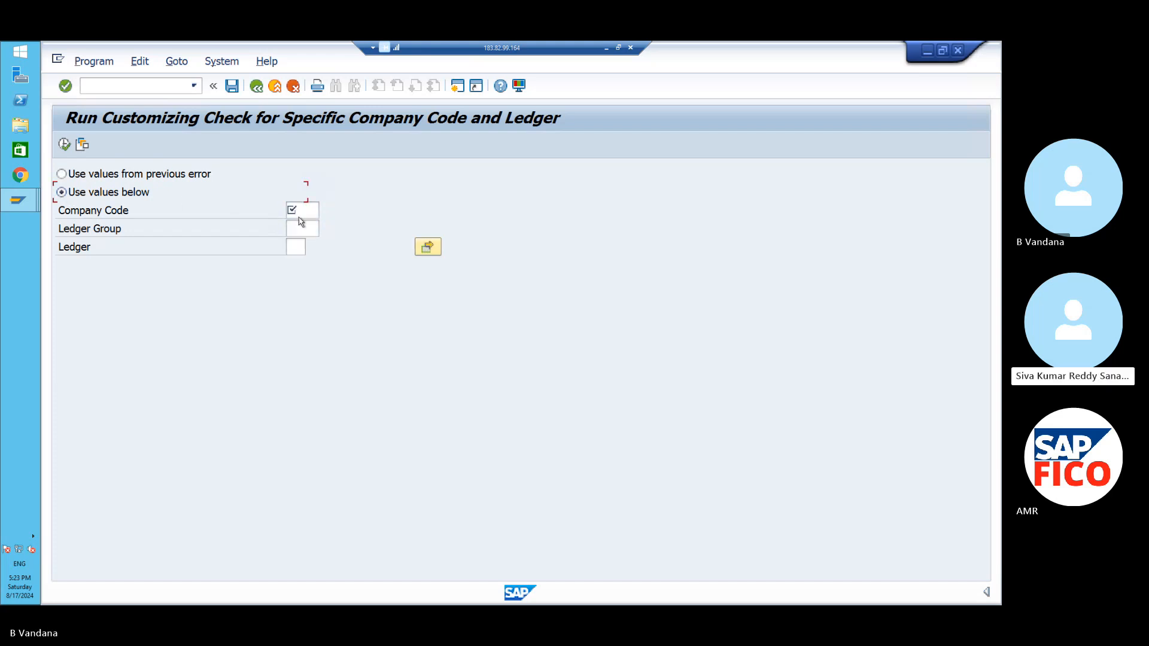
click(311, 211)
text(PO)
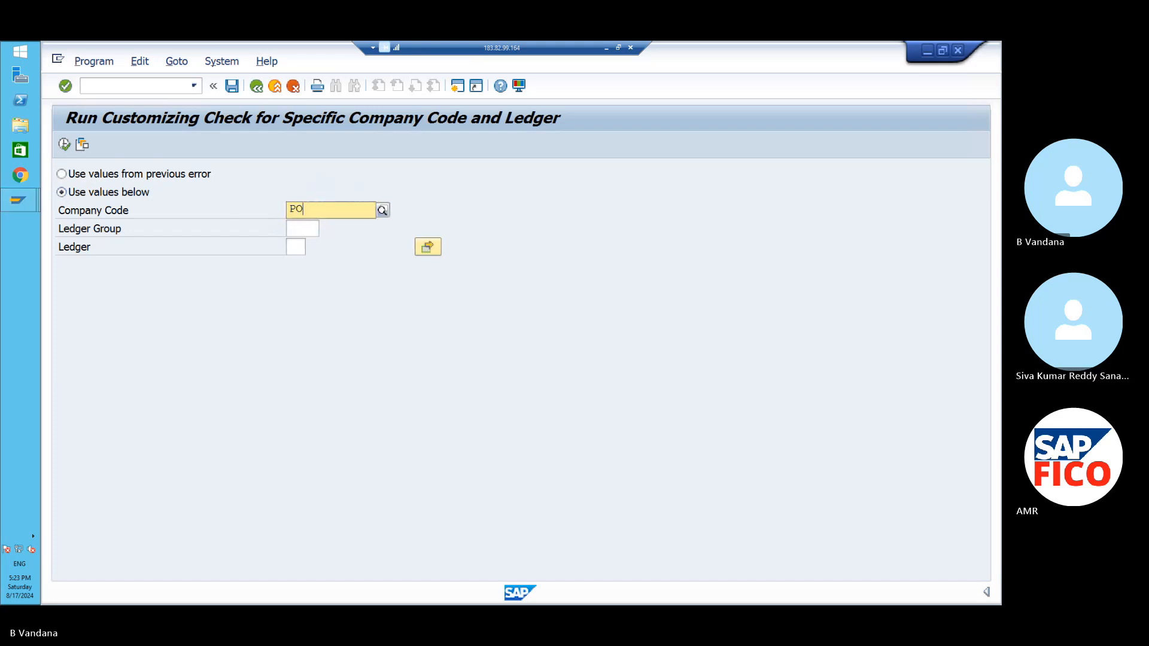
text(11)
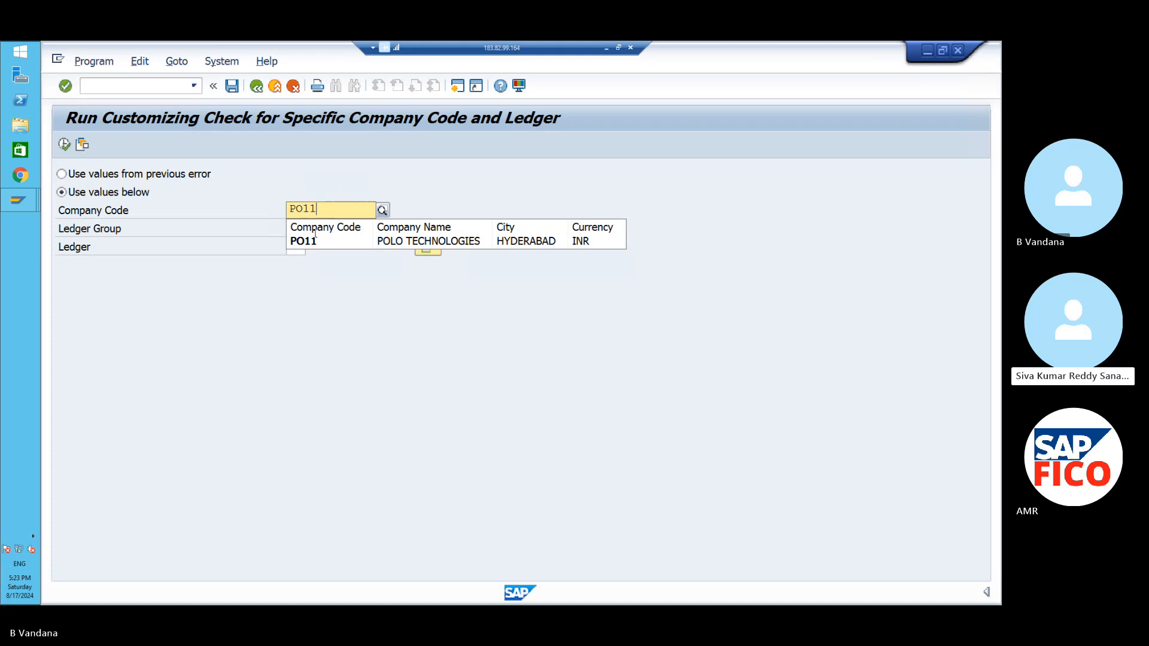
click(313, 241)
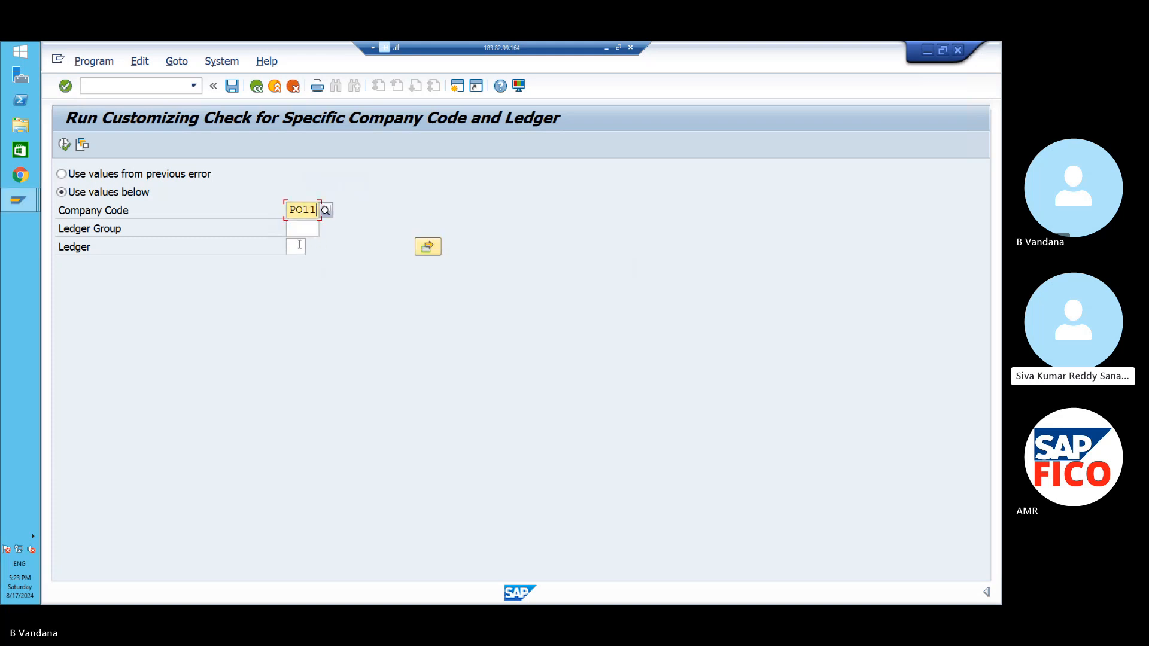
click(299, 245)
text(P4)
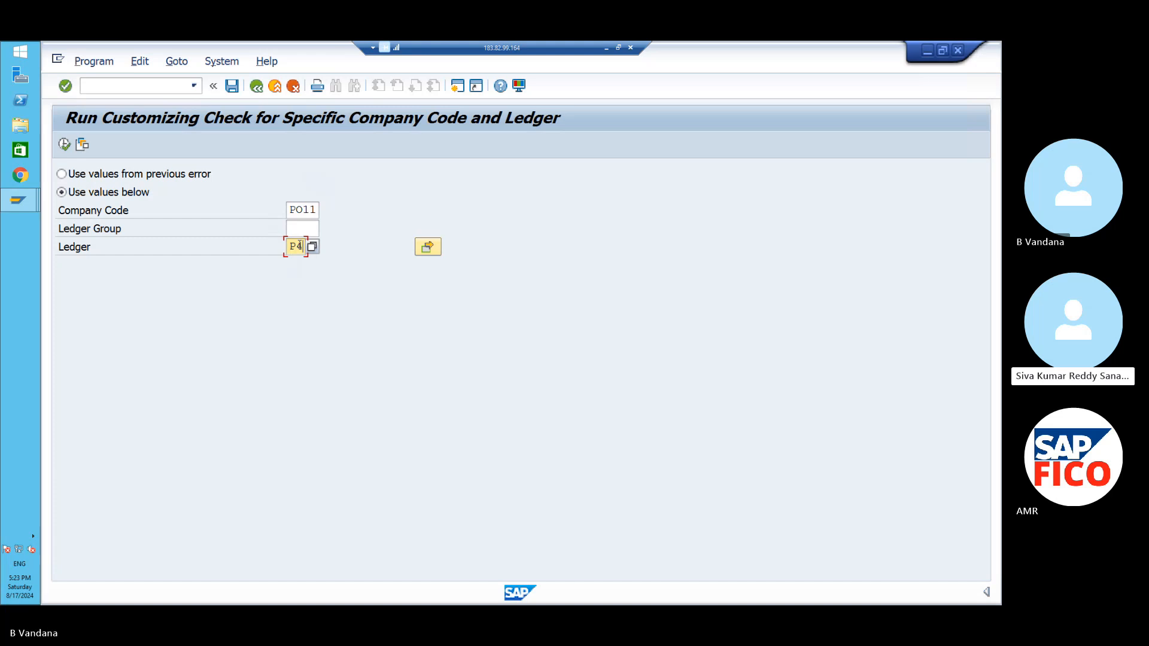
click(65, 145)
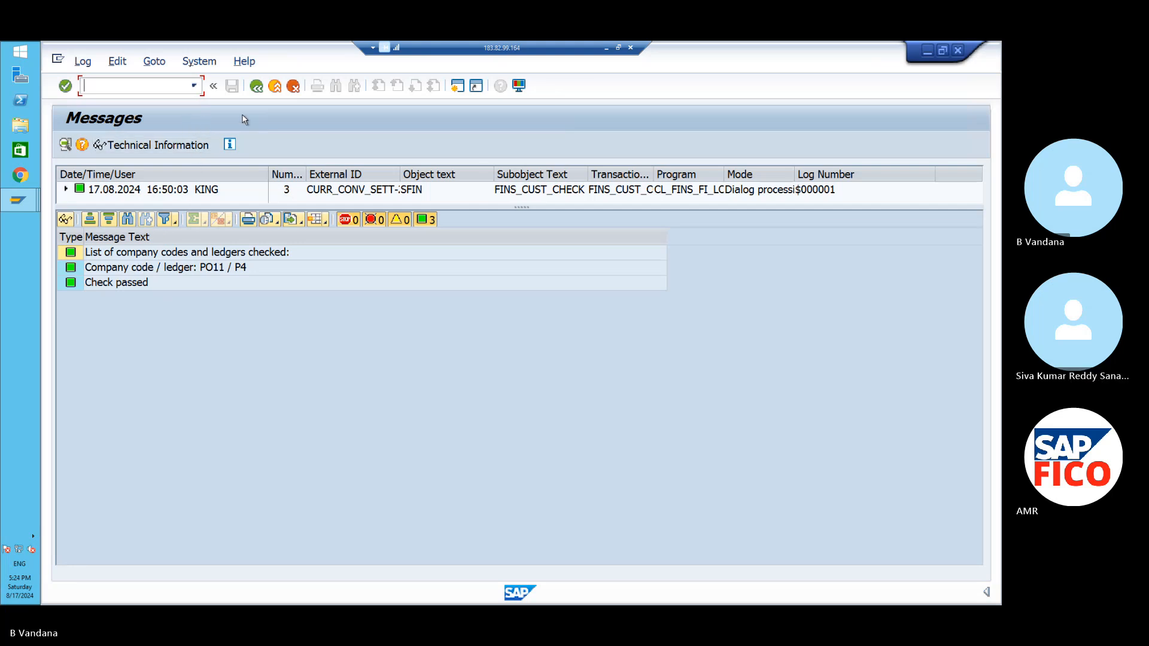
- Leave the message log with /n and start transaction SPRO
click(194, 88)
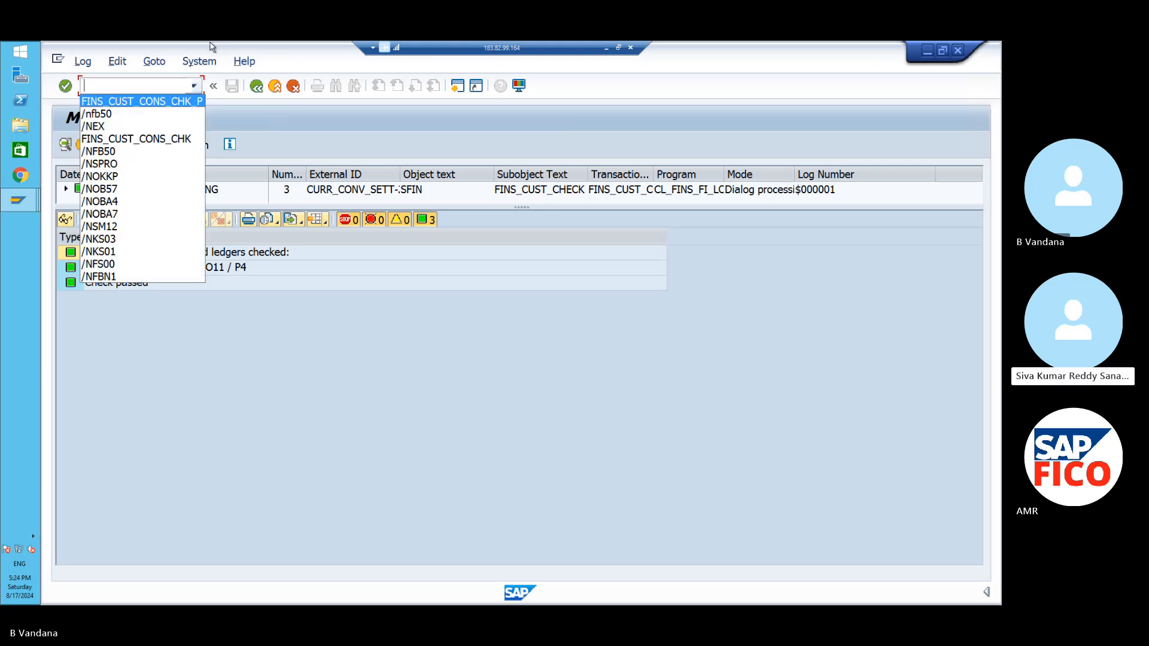
click(176, 82)
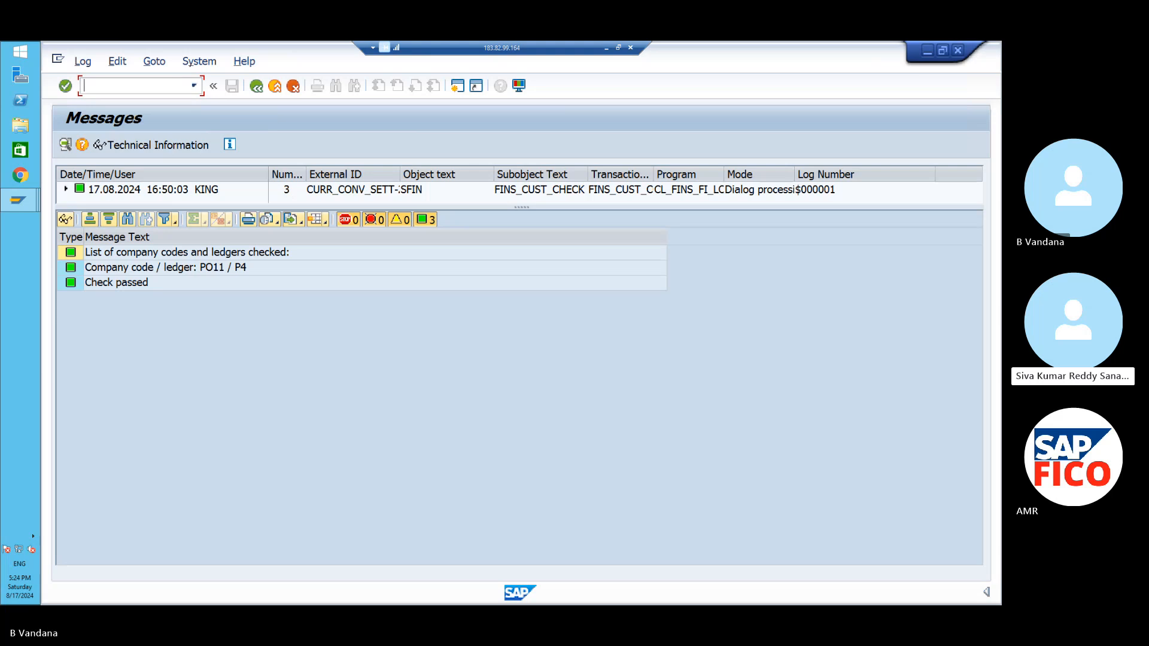
text(/n)
key(Return)
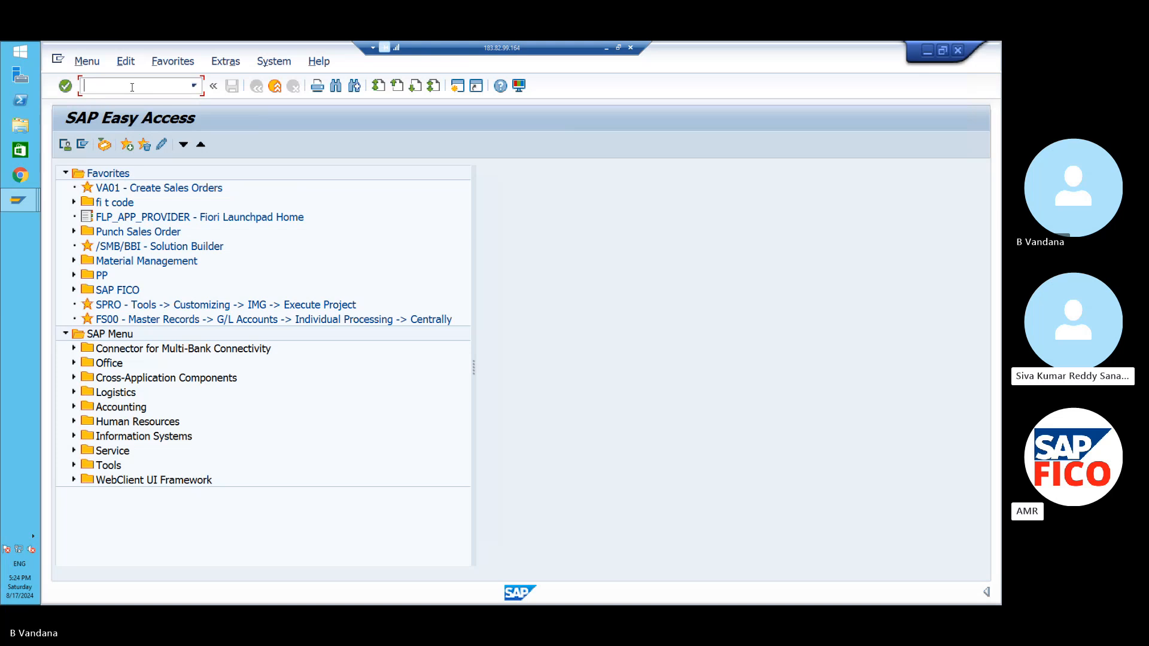
text(SPRO)
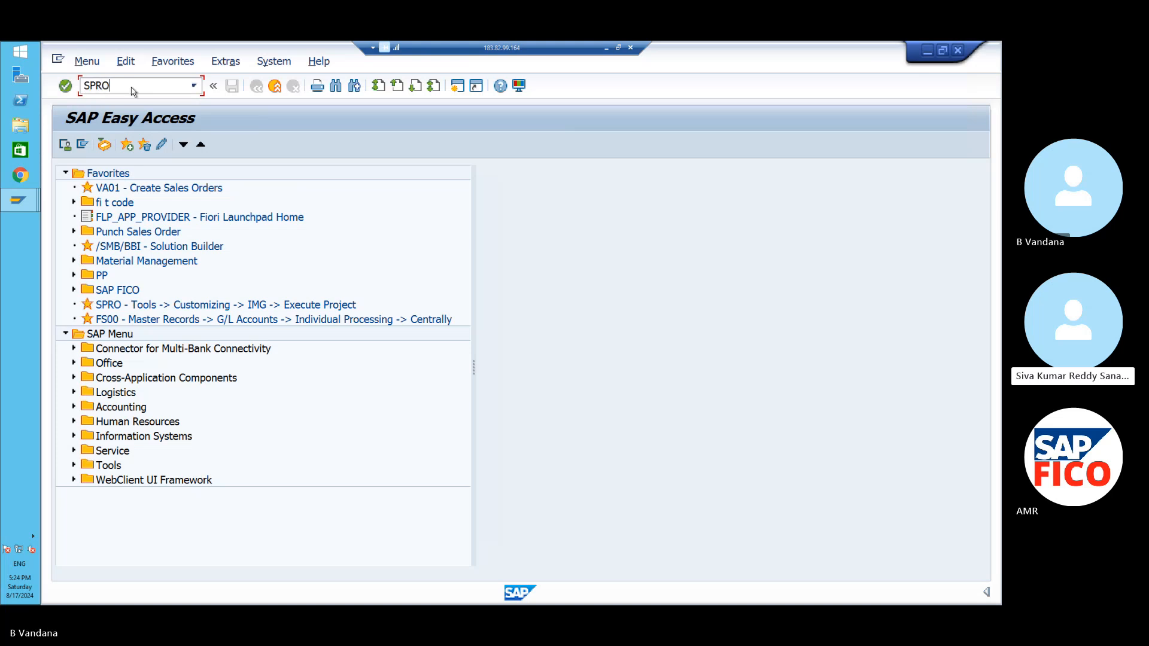
key(Return)
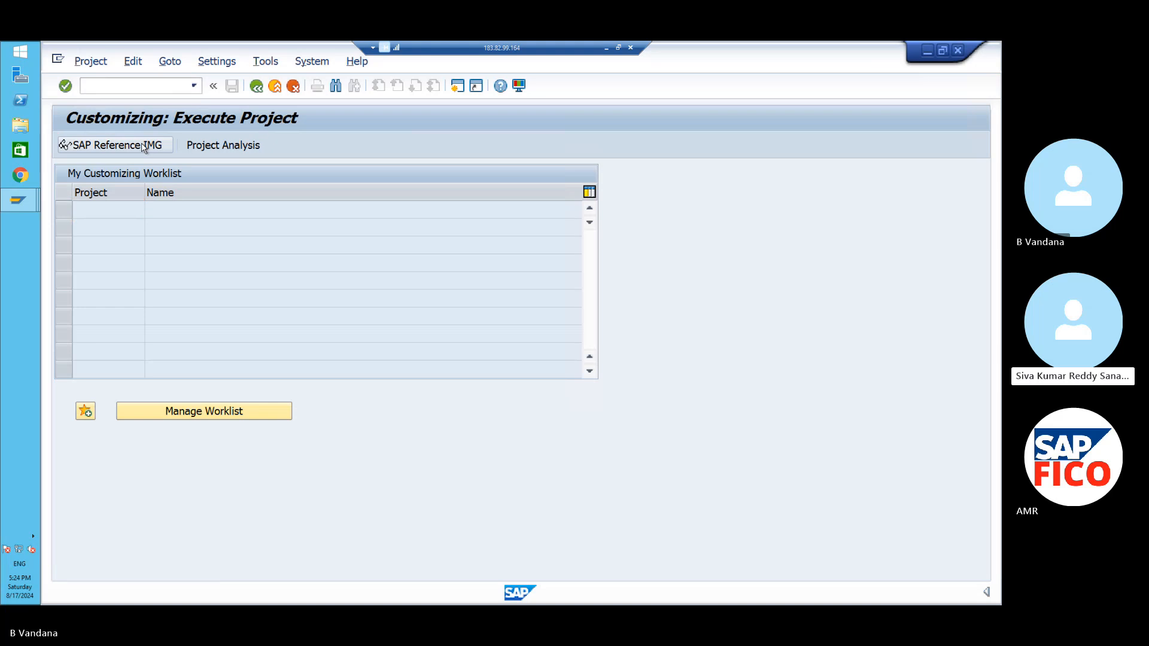
- In the IMG, run Financial Accounting Global Settings > Ledgers > Ledger > Define Settings for Ledgers and Currency Types
click(143, 146)
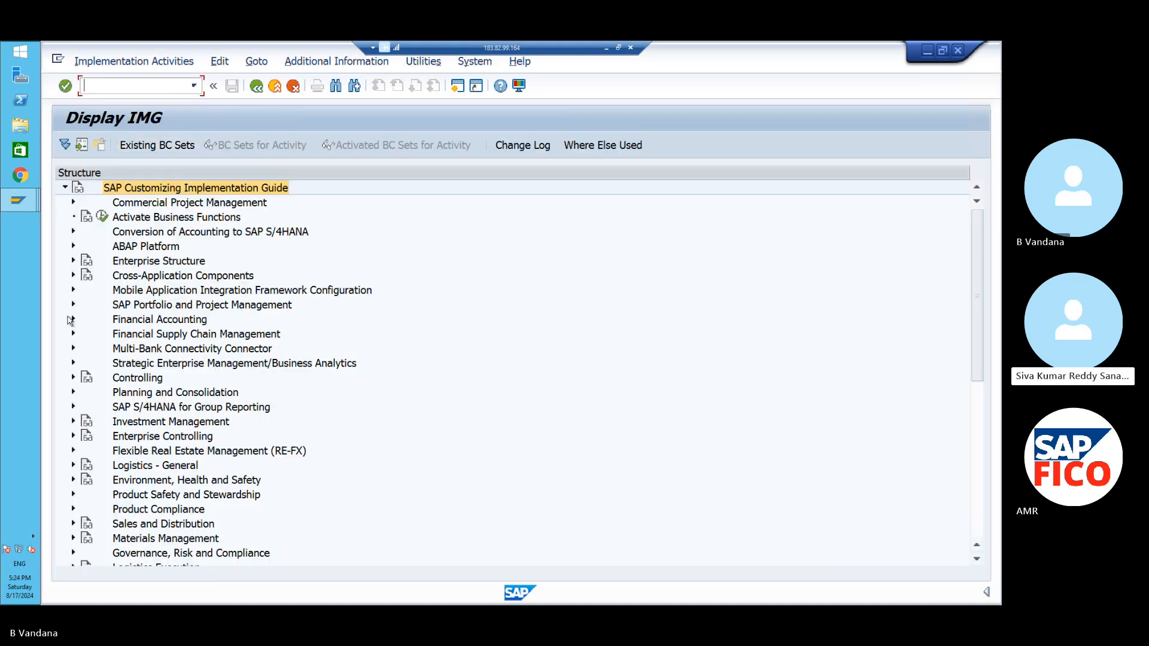
click(72, 320)
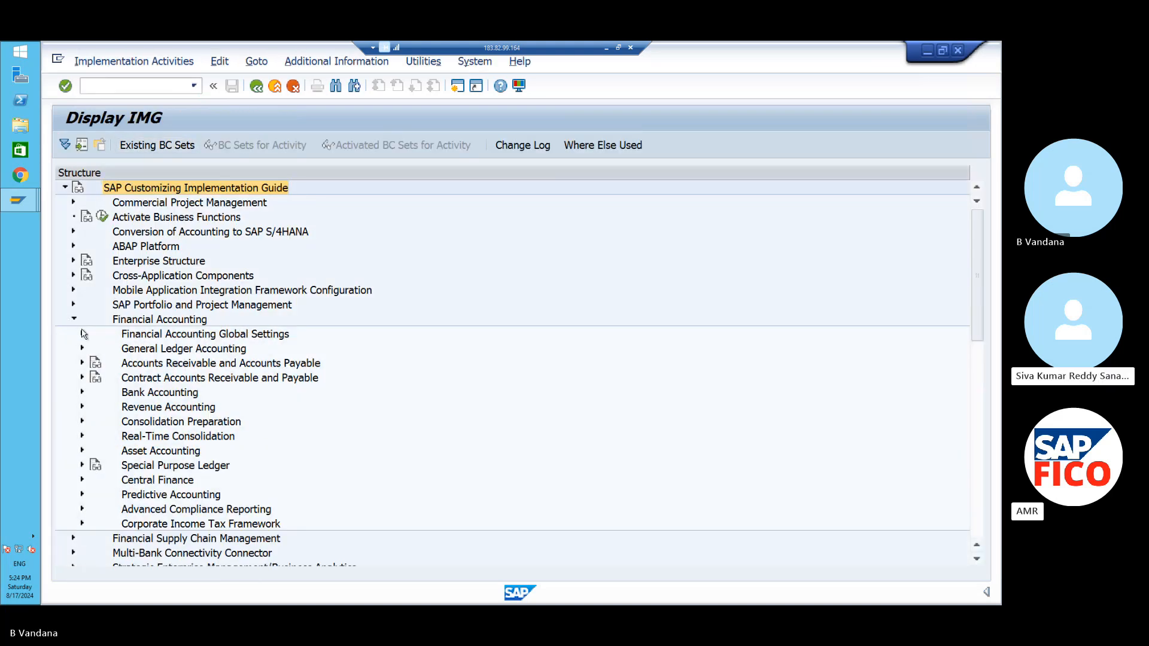
click(82, 334)
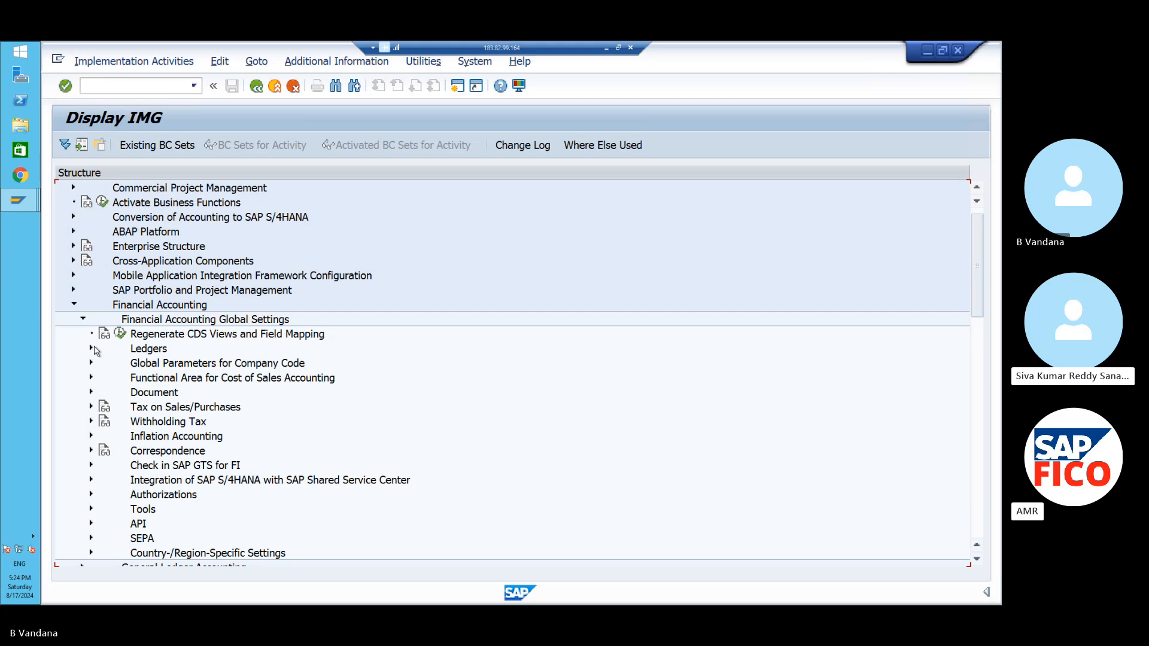
click(92, 348)
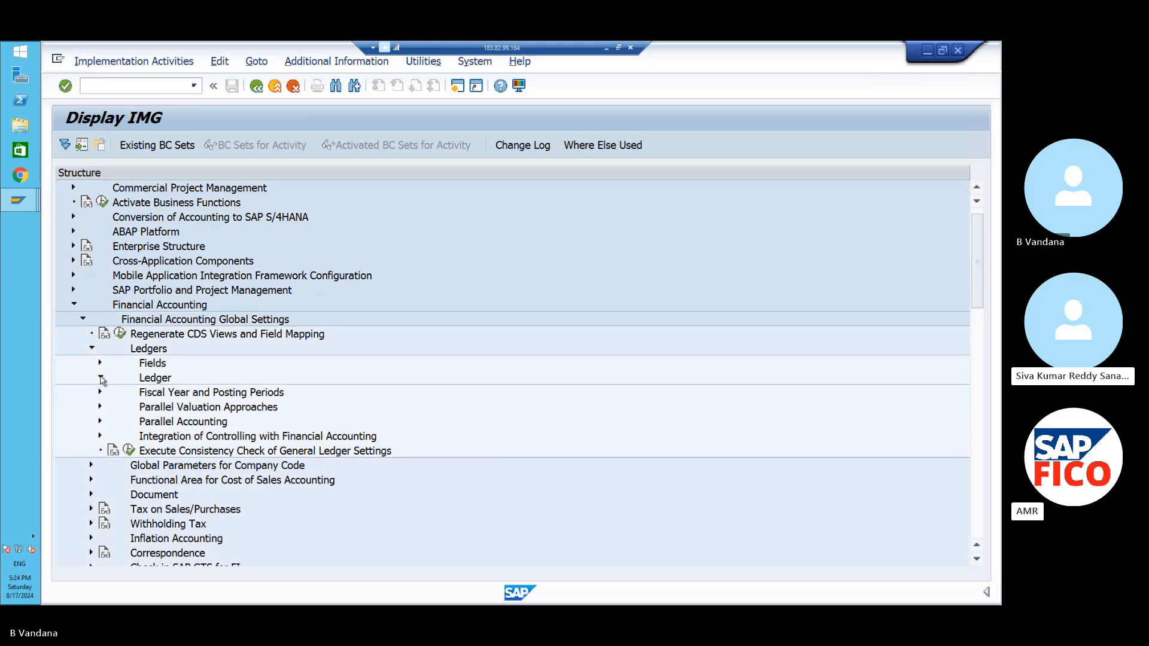
click(101, 378)
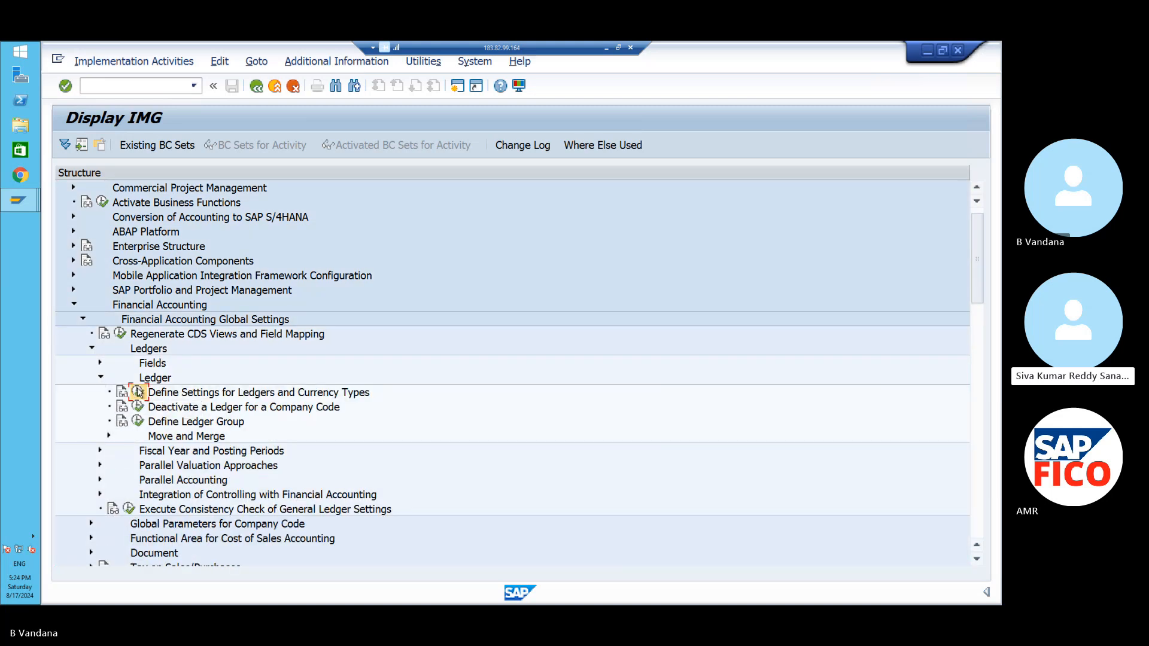
click(138, 392)
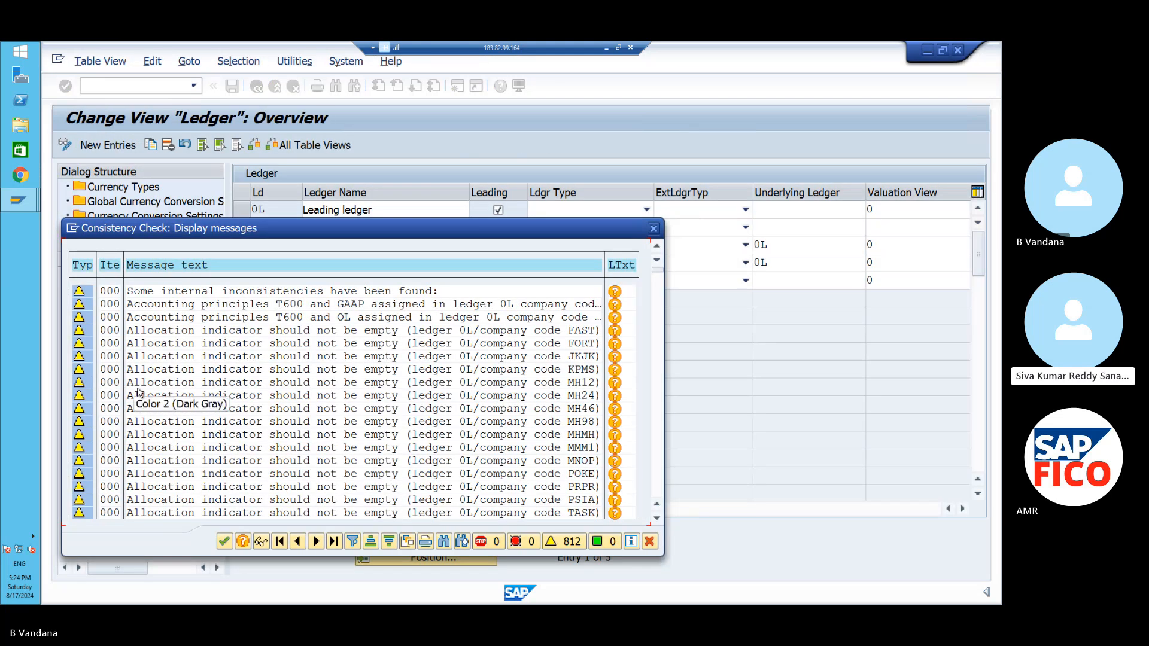
- Close the consistency check popup to view ledgers 0L, G7, P4, P5 and V5
click(224, 543)
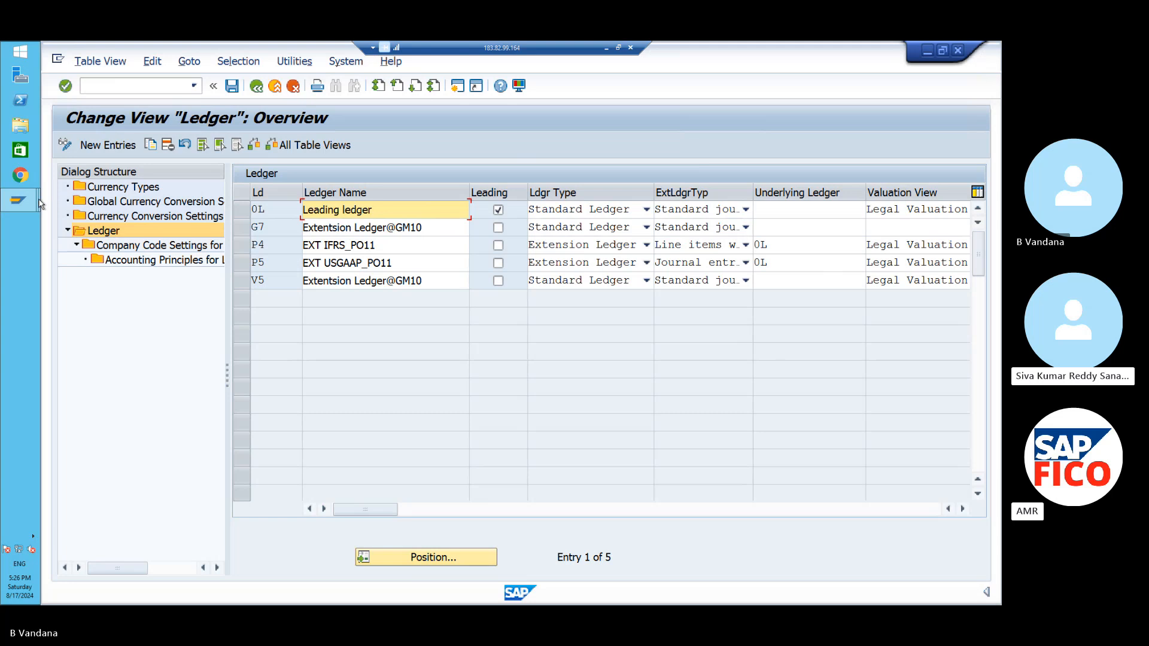
- Display document 1 of company code PO11 for 2024 using /NFB03
click(107, 86)
text(/N)
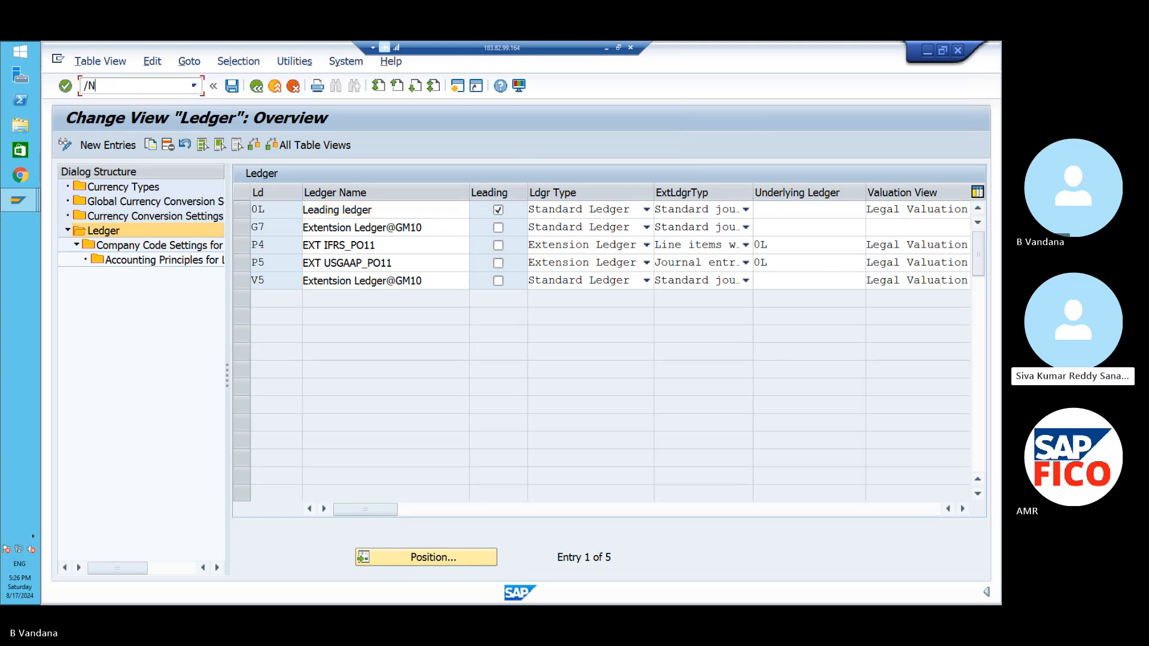
text(FB03)
key(Return)
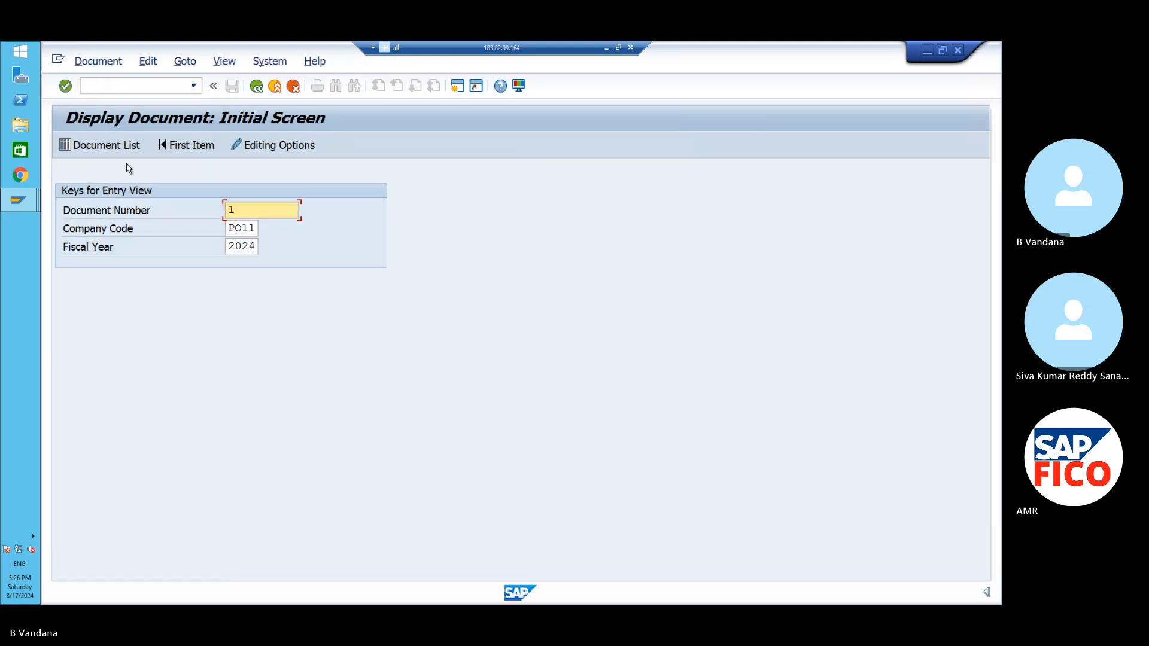
key(Return)
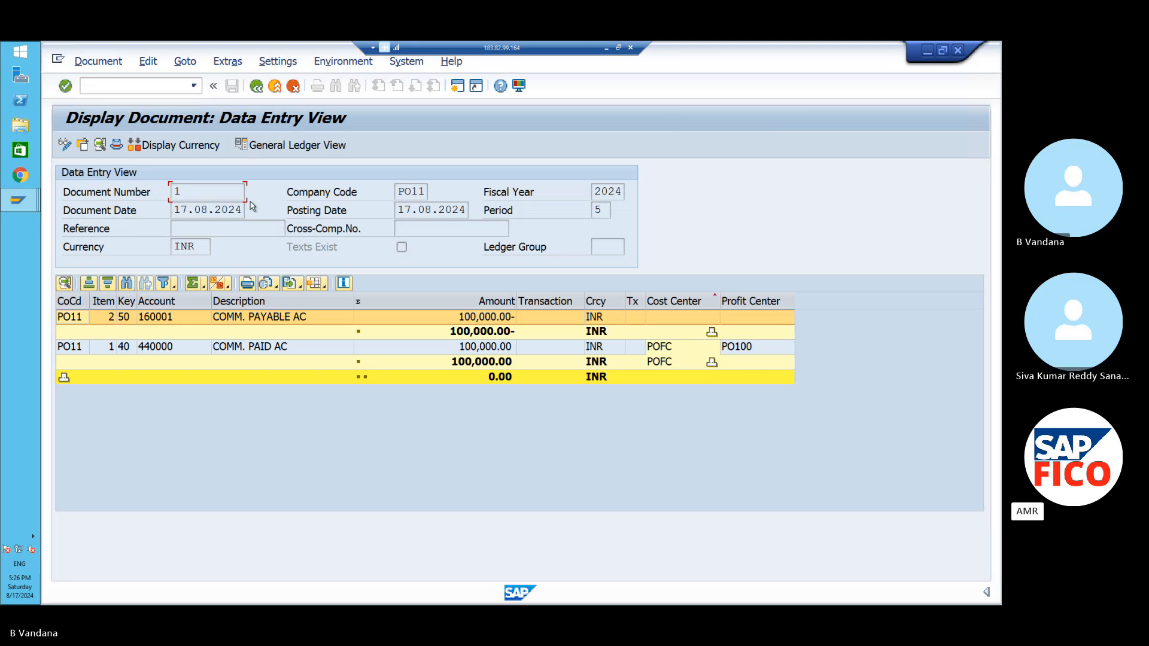
- Show document 1 in the General Ledger View for ledger P4 (EXT IFRS_PO11)
click(292, 147)
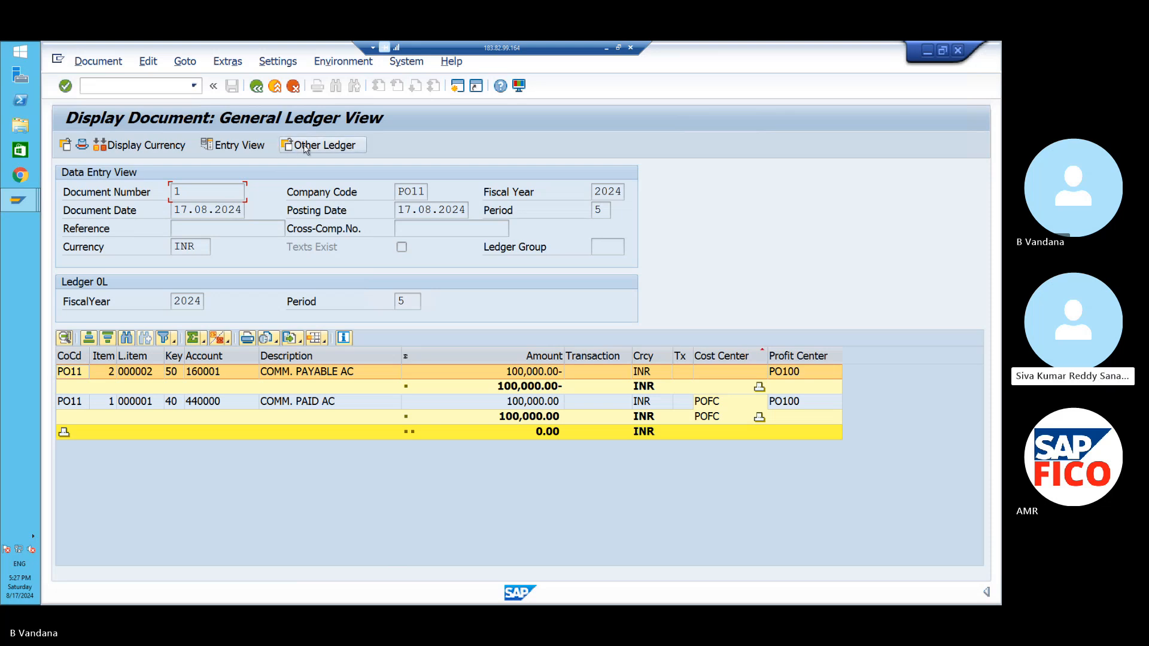
click(306, 146)
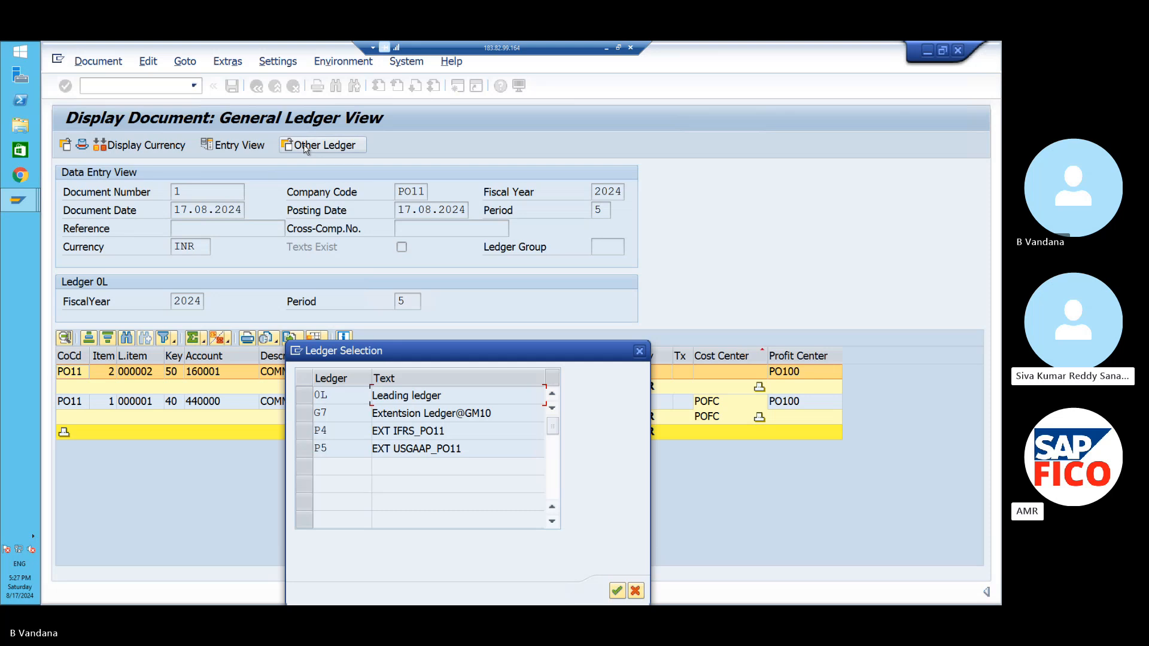
click(304, 436)
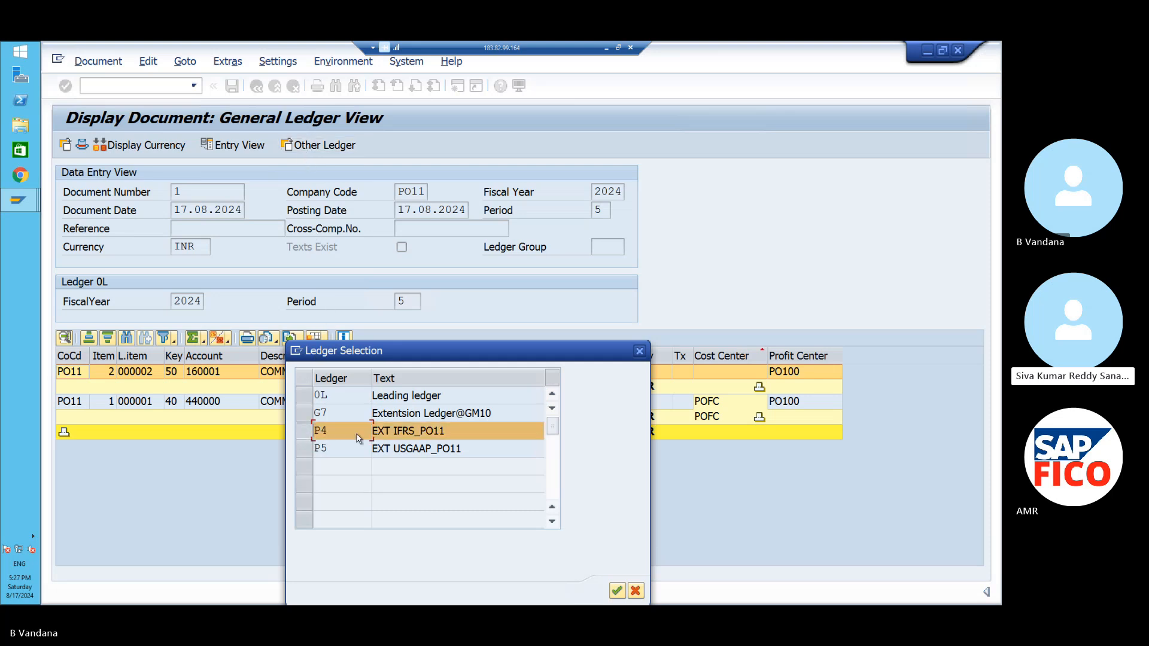
click(616, 591)
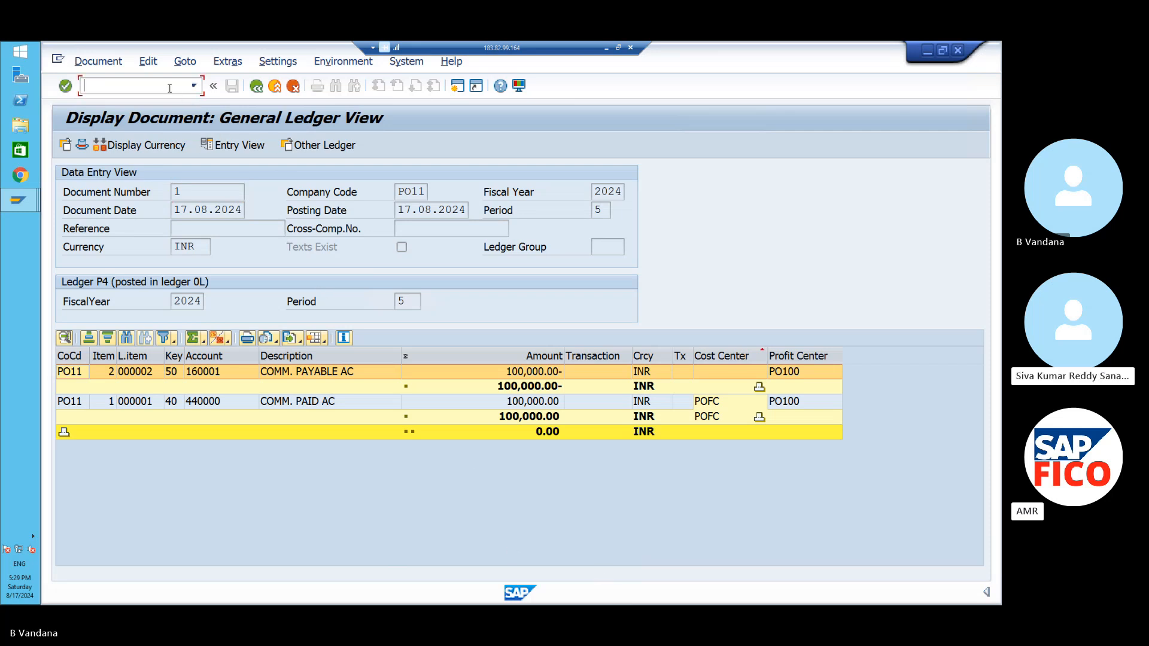
text(/NFBL3N)
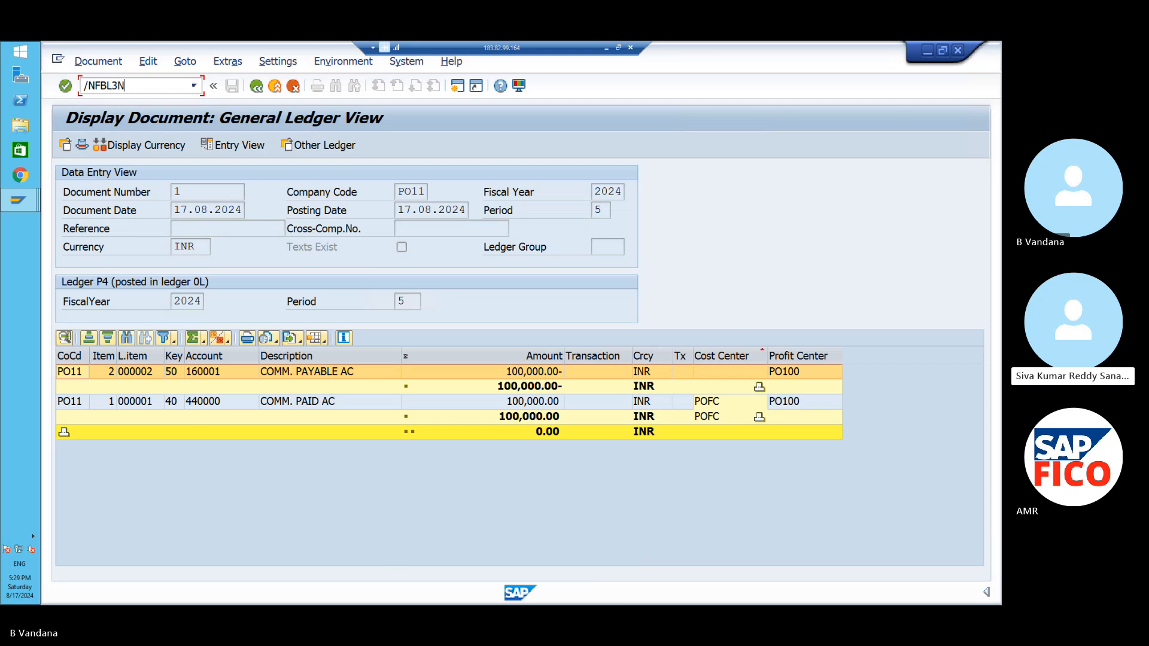
- List PO11 G/L line items: 160001 at 100,000.00- and 440000 at 100,000.00 INR
key(Return)
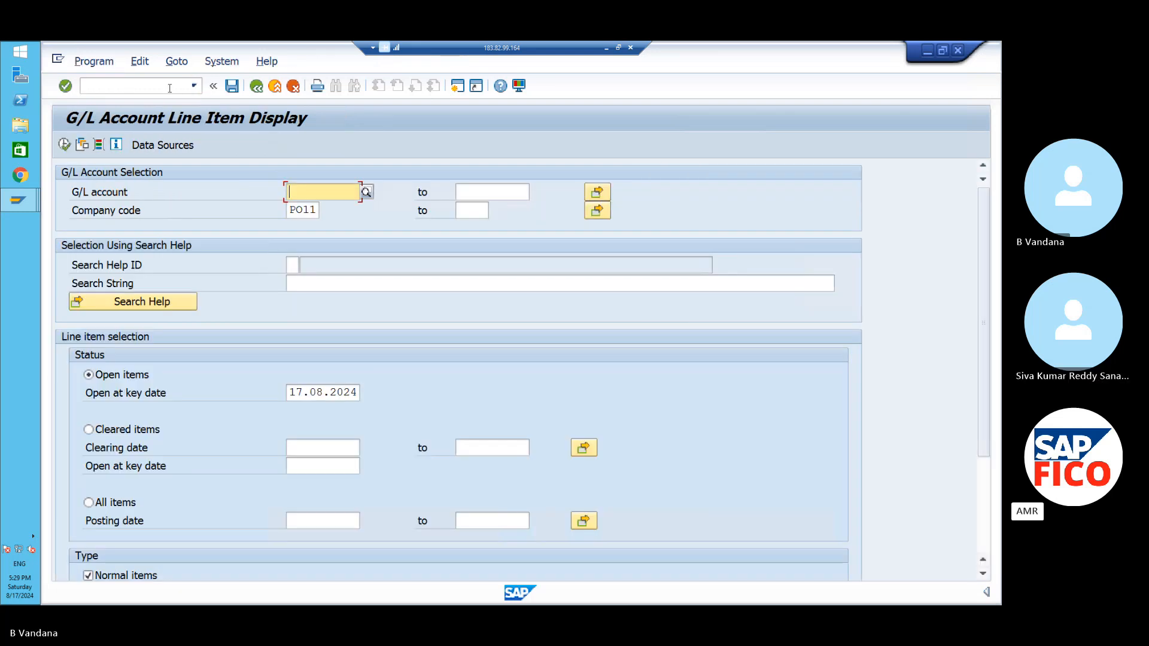
click(64, 144)
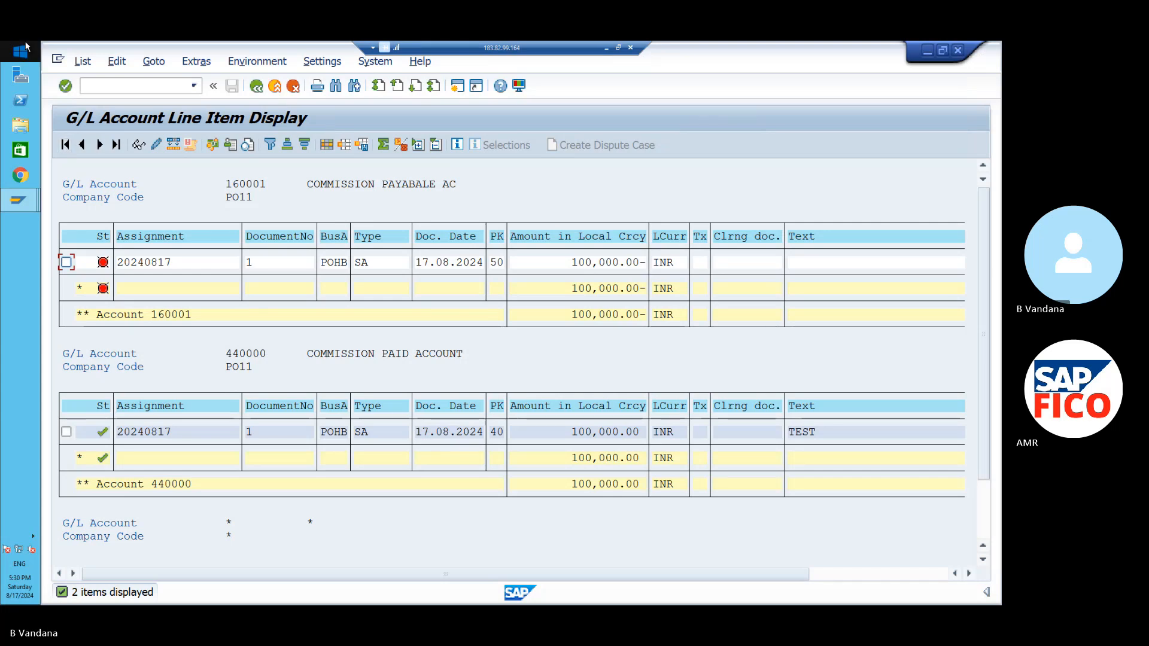
click(107, 86)
text(/)
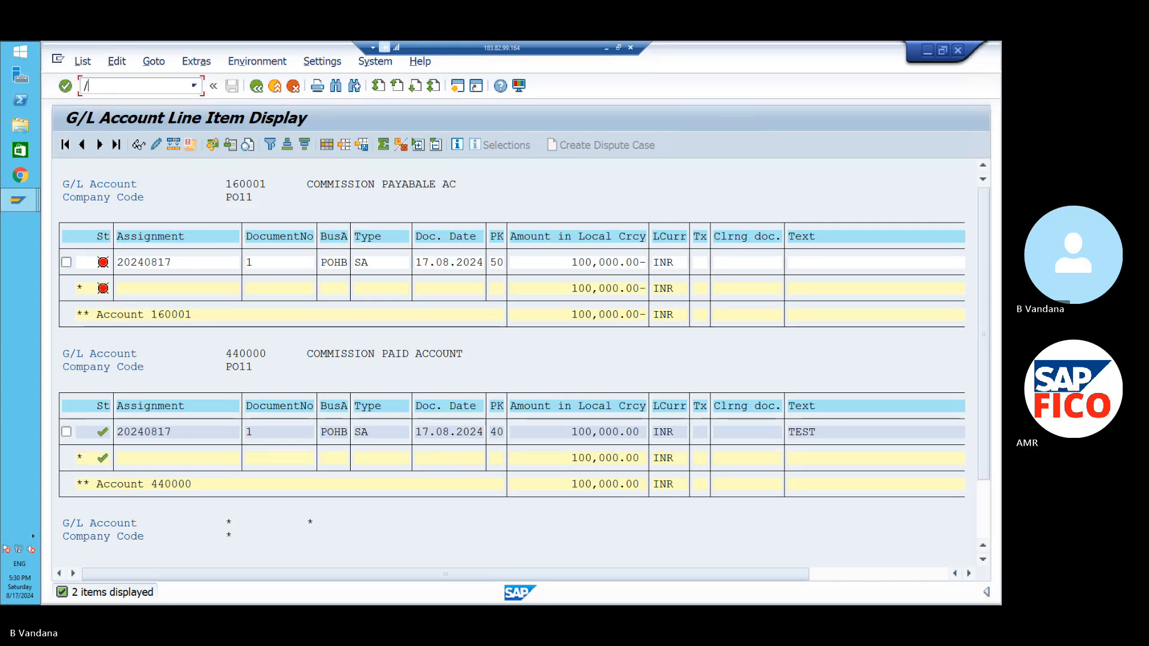
text(NF-07)
- Set the outgoing payment document date to 17.08.2024
key(Return)
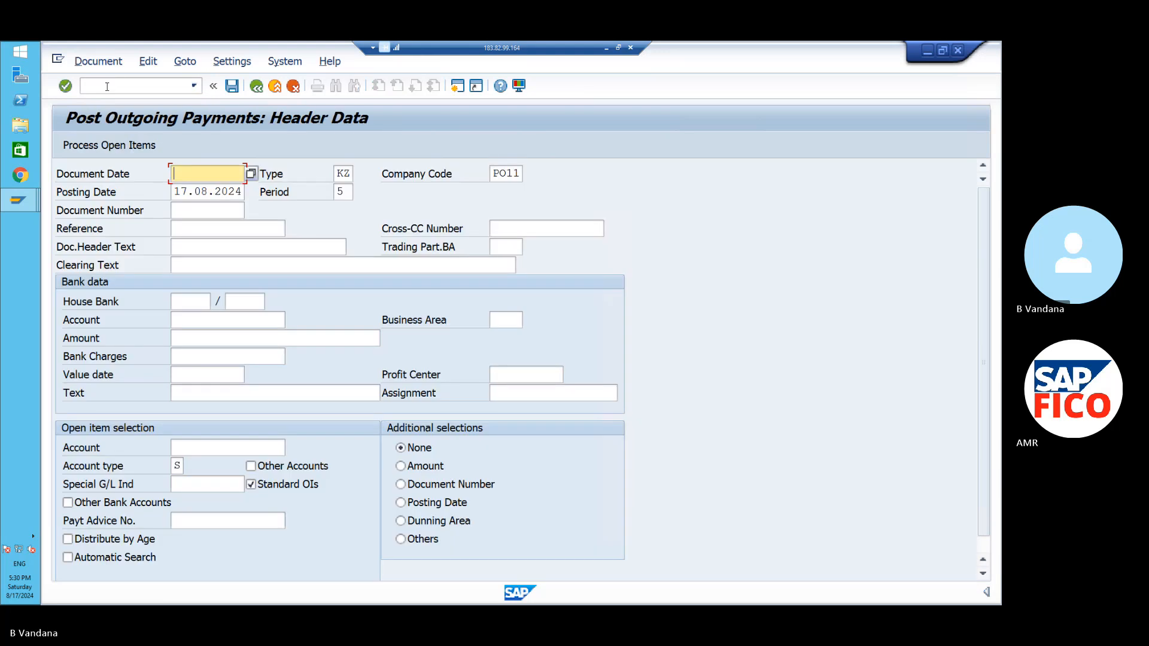
click(253, 174)
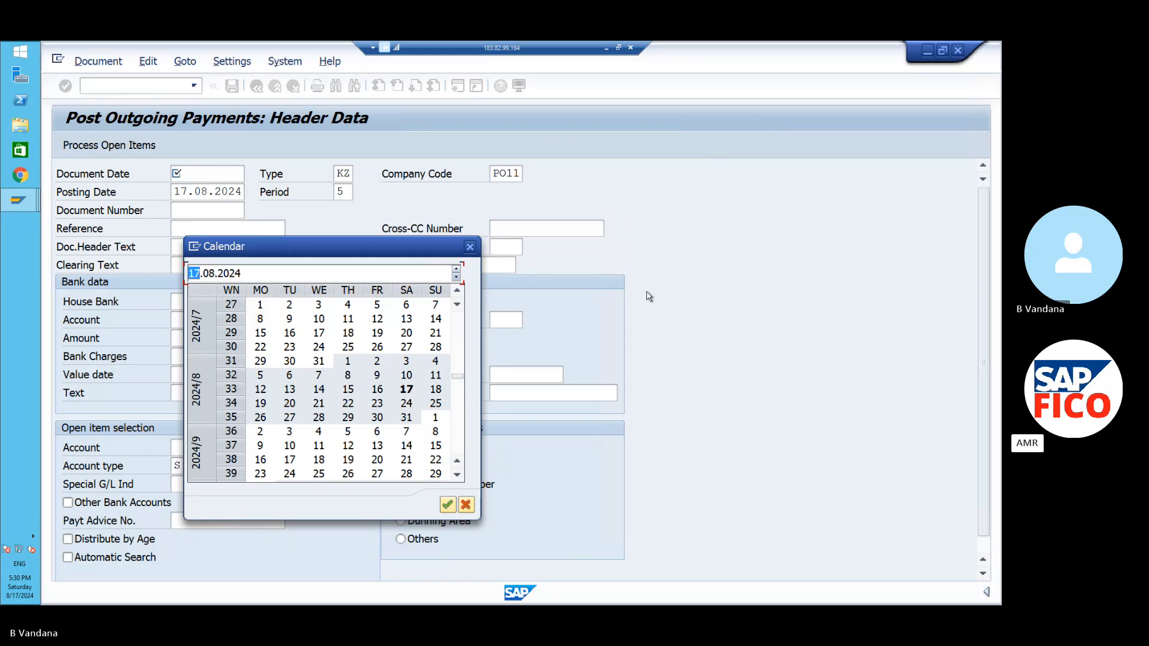
click(448, 507)
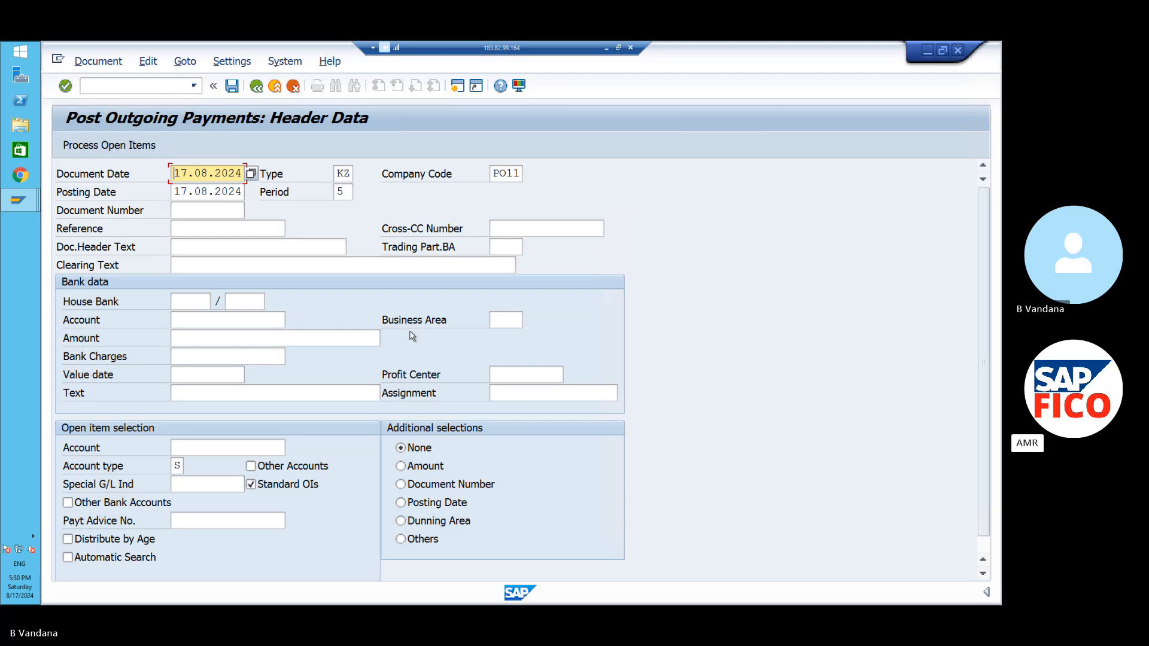
- Change the document type from KZ to SA (G/L posting)
click(349, 174)
key(BackSpace)
key(BackSpace)
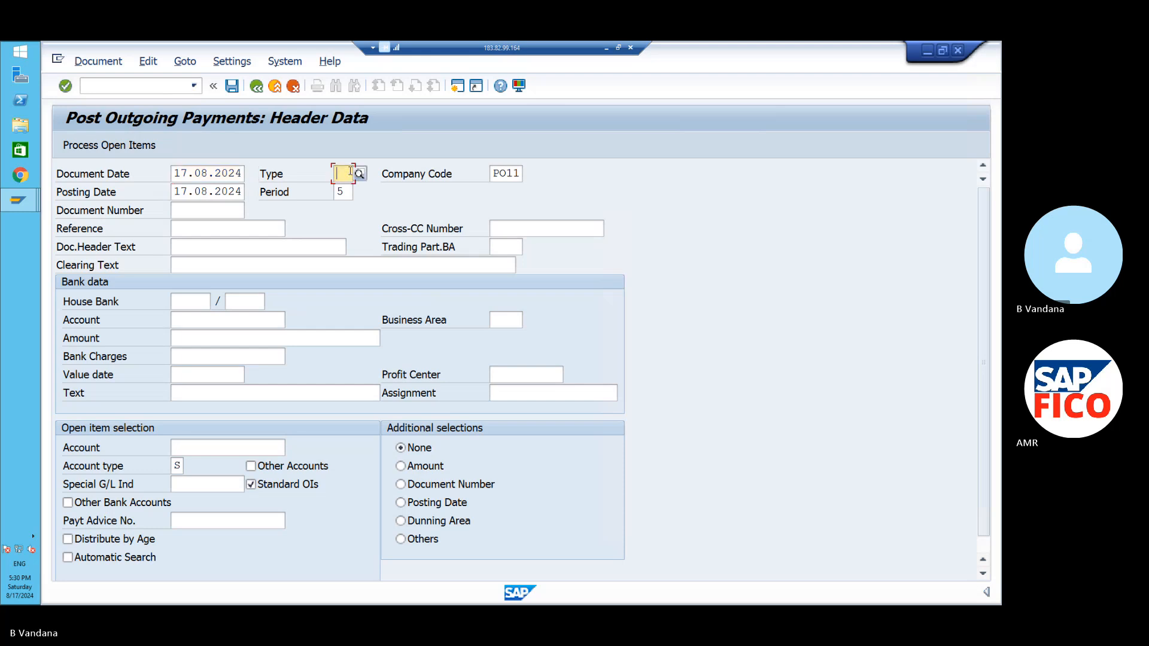
text(SA)
click(429, 174)
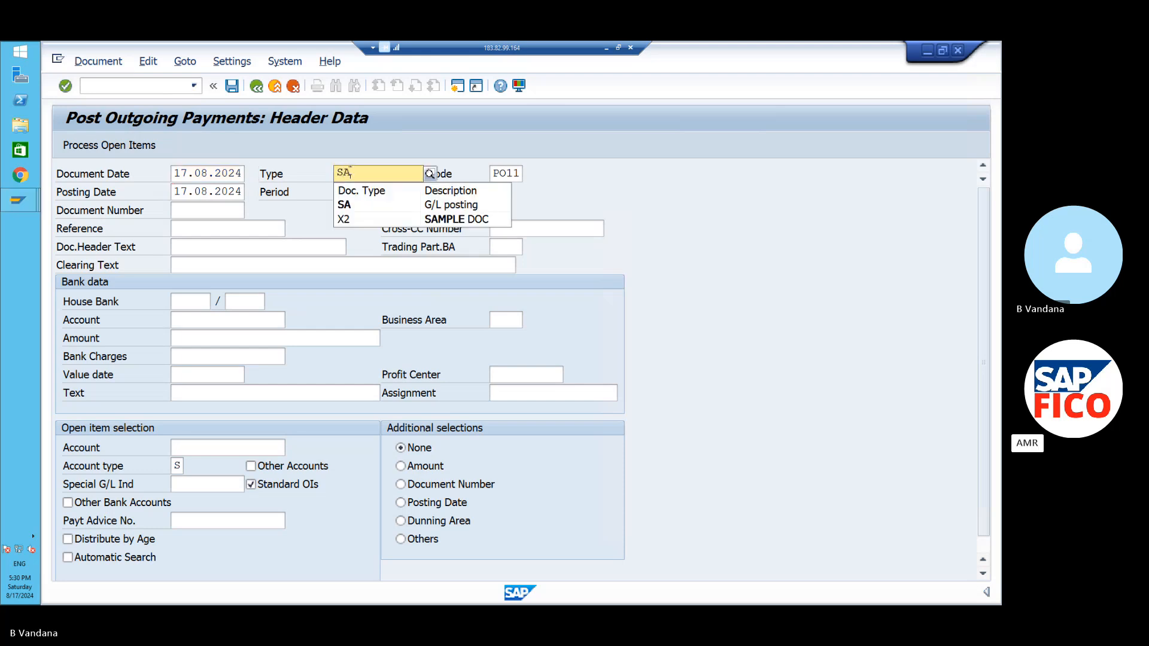
click(355, 207)
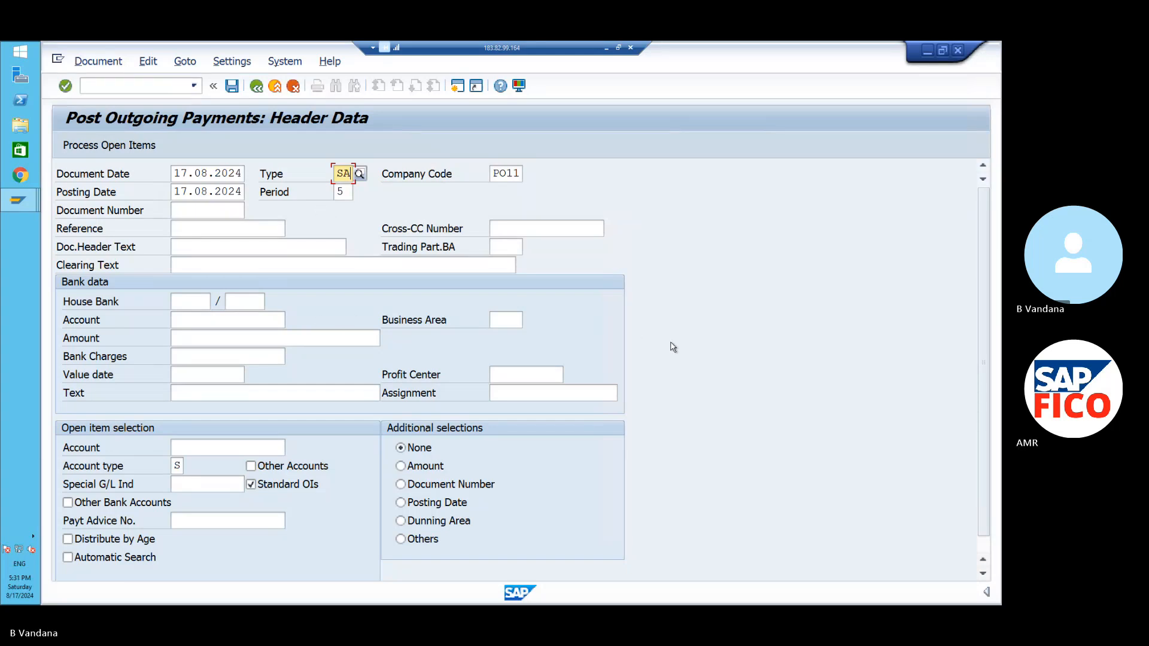
drag(983, 258, 984, 288)
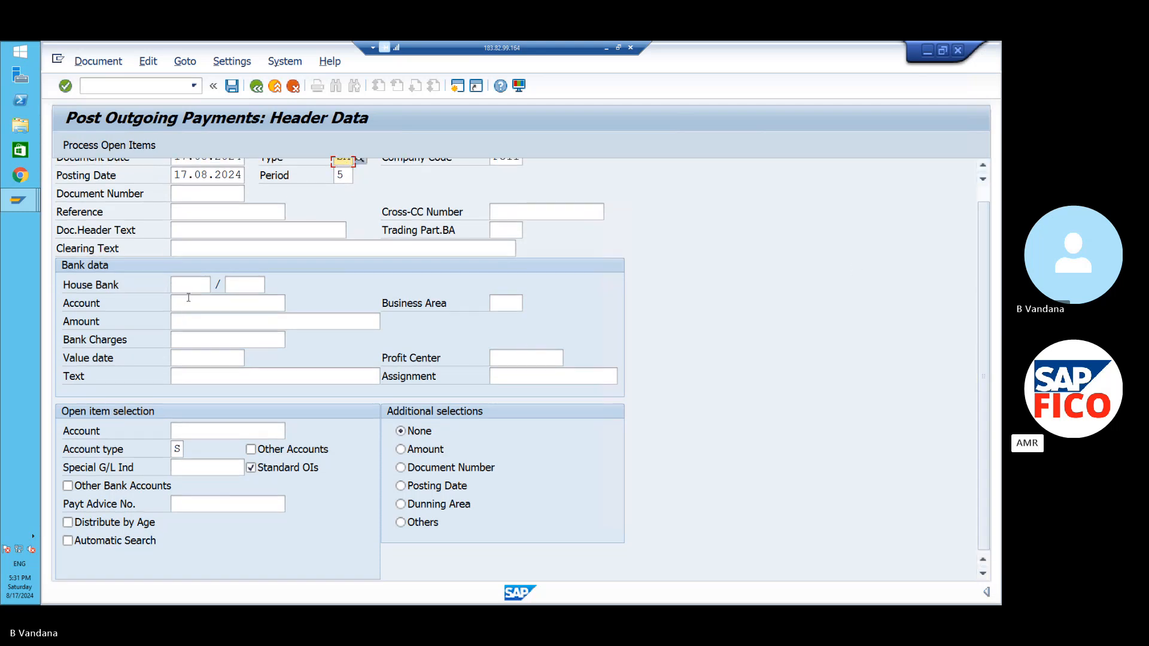
- Pick cash account 220000 from the chart POOC G/L search help as the bank account
click(186, 321)
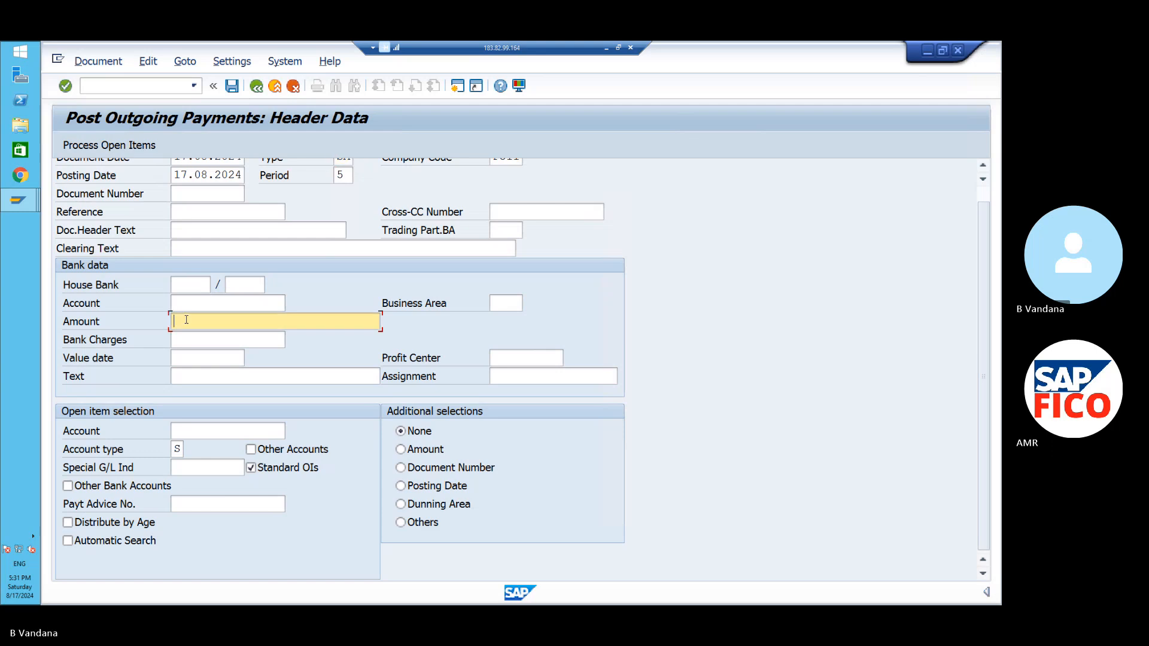
text(1)
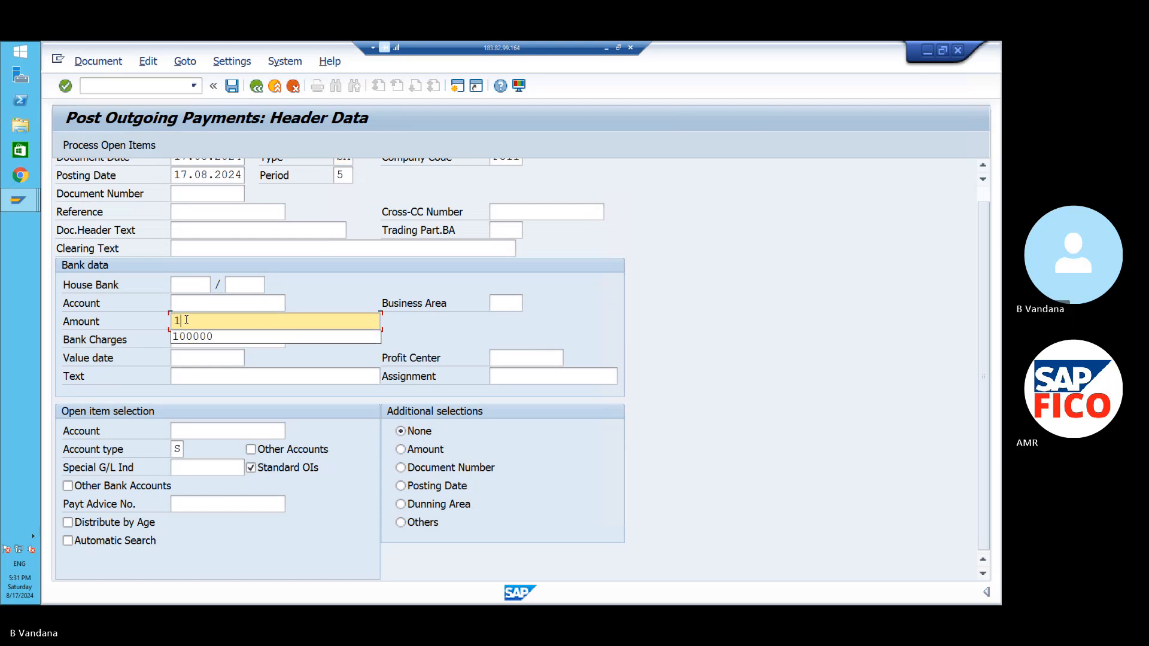
key(BackSpace)
click(200, 302)
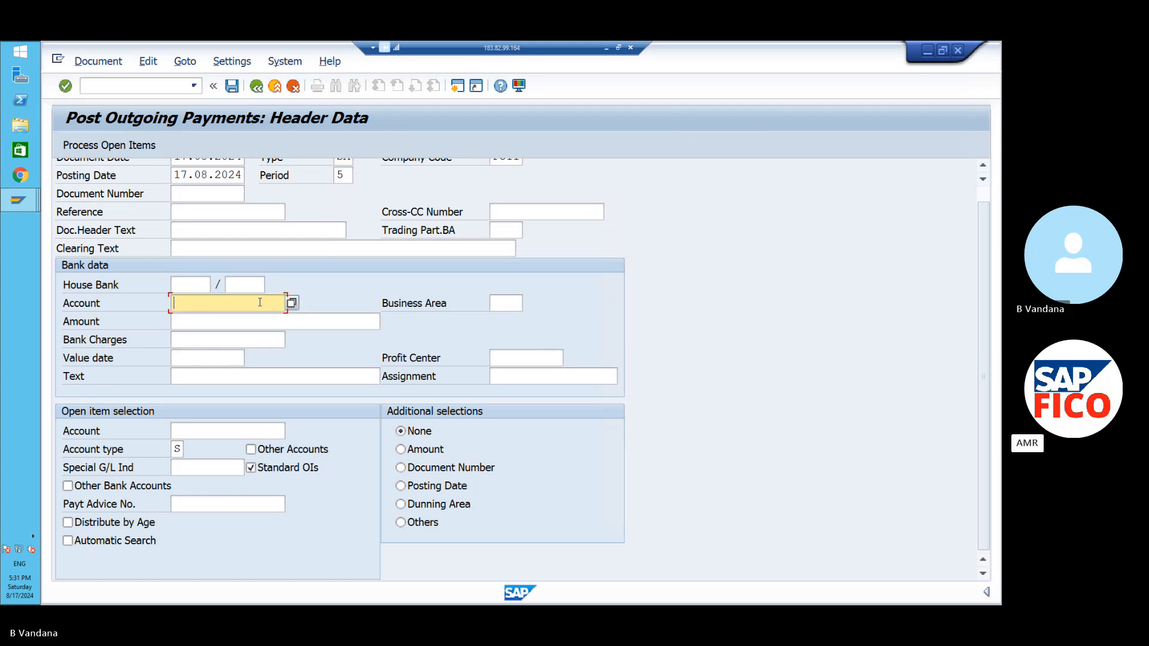
click(293, 303)
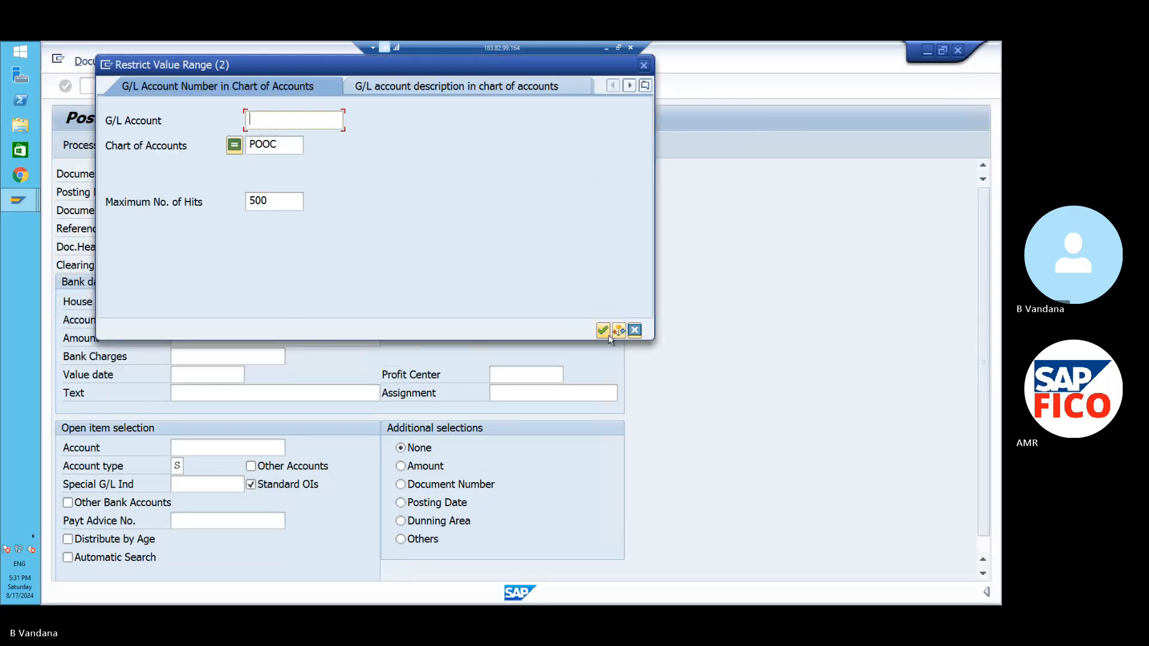
click(603, 331)
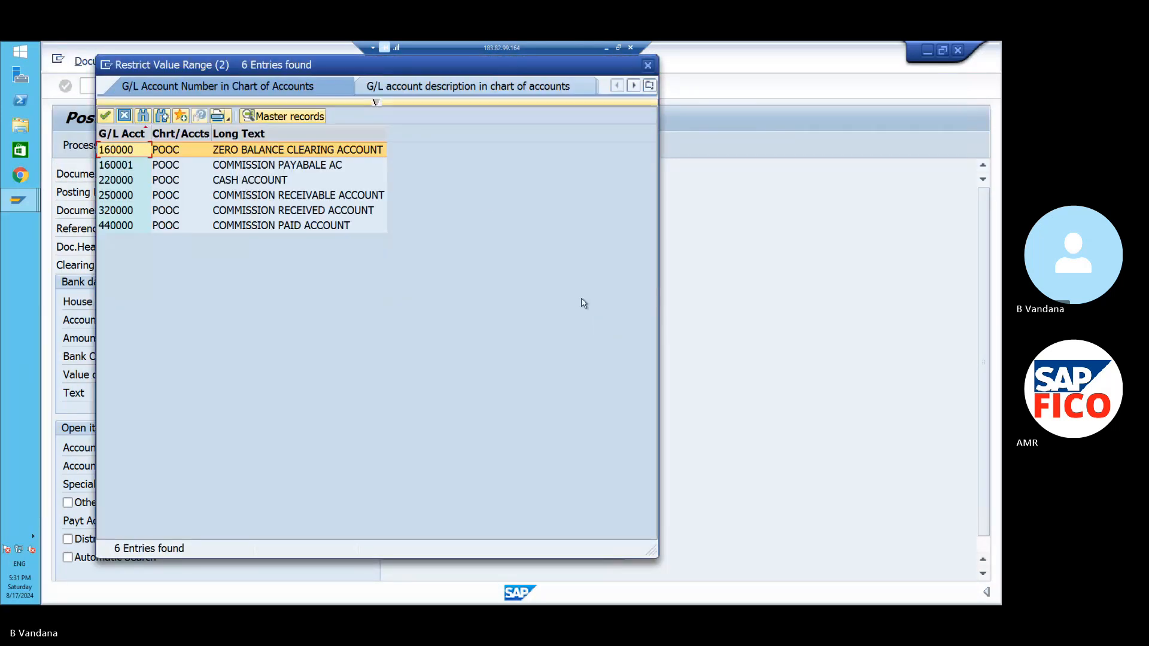
click(285, 178)
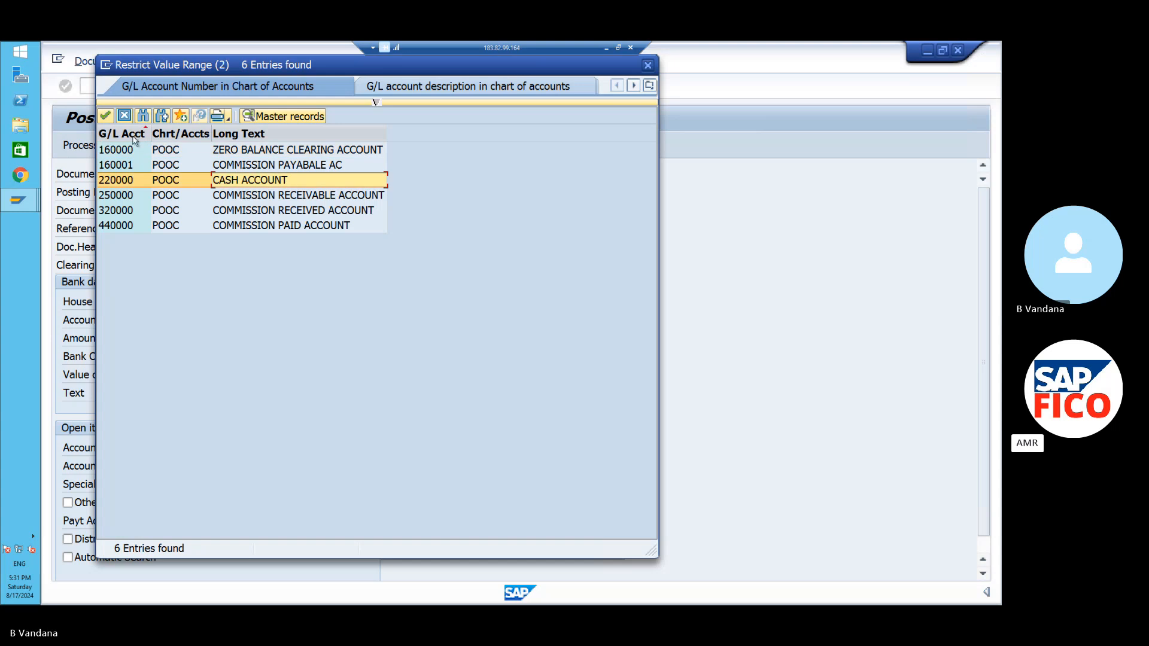
click(105, 116)
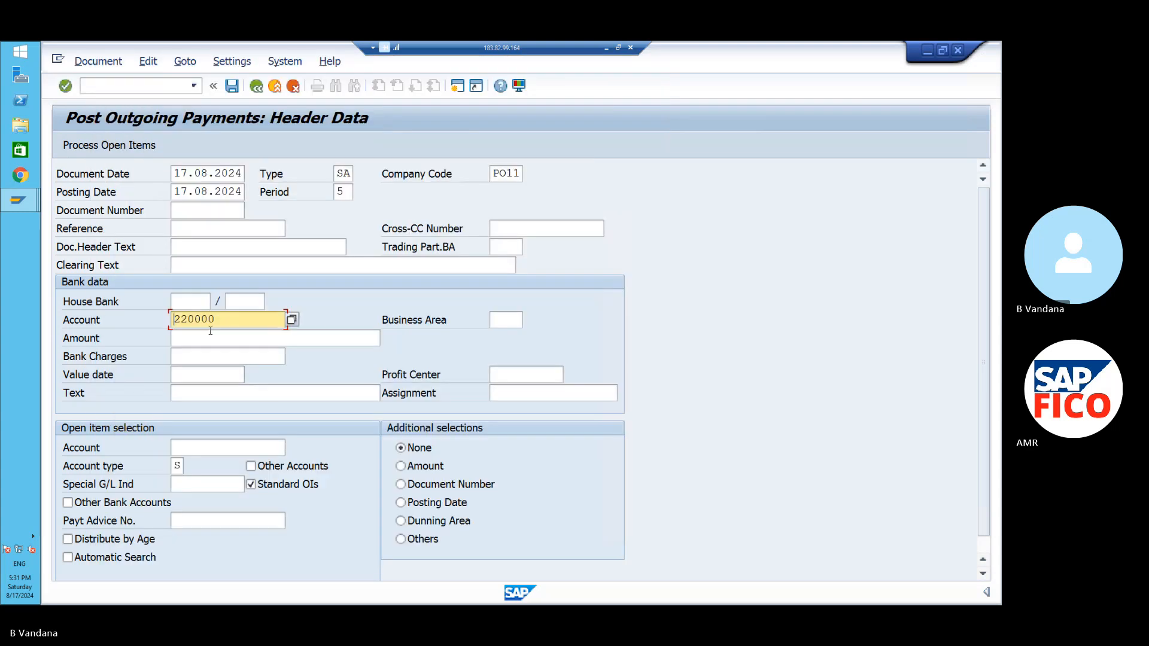
- Enter amount 100000, text TEST and business area POHB (Hyderabad) in the payment header
click(211, 337)
text(10)
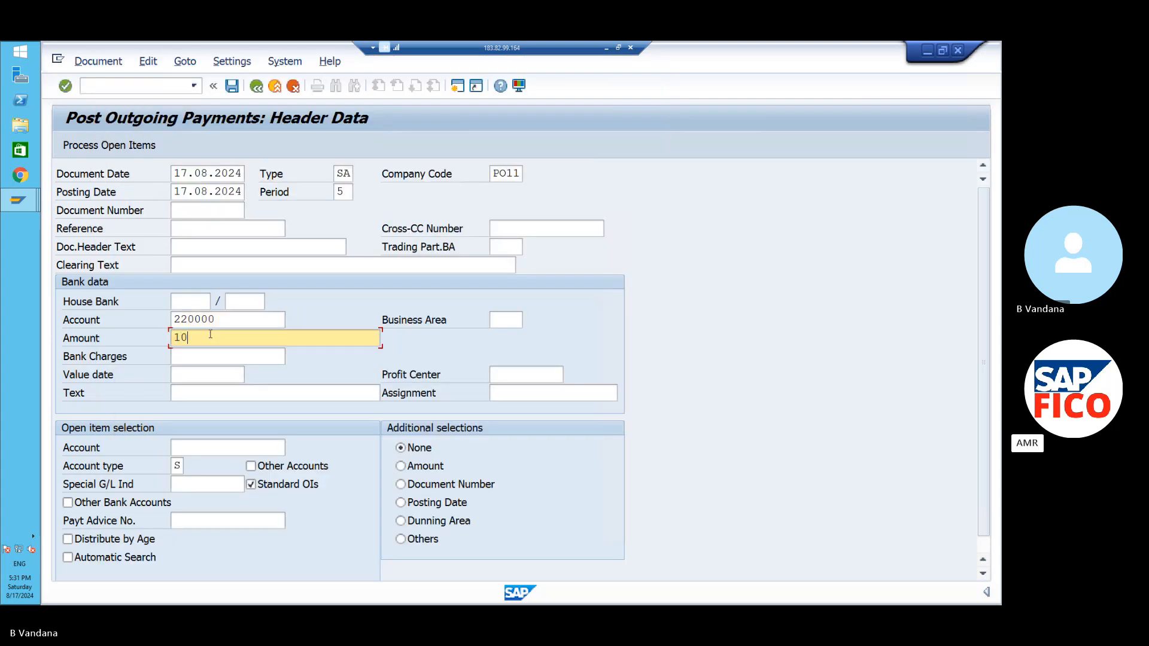
text(0000)
click(222, 392)
text(TES)
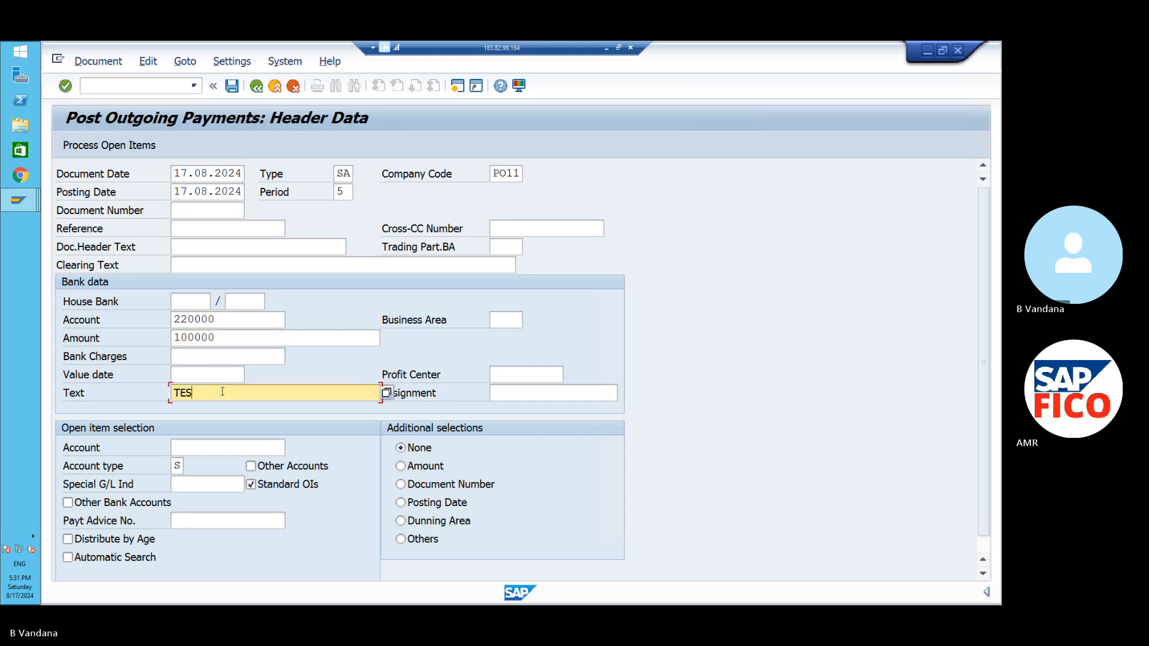
text(T)
click(506, 322)
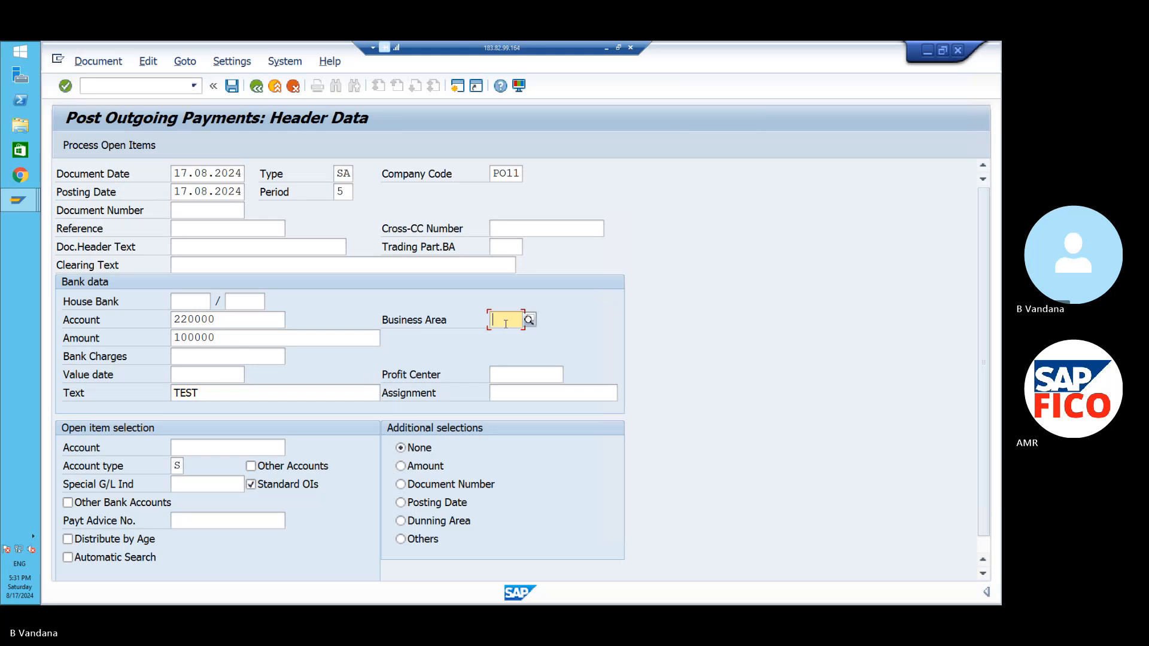
text(POHB)
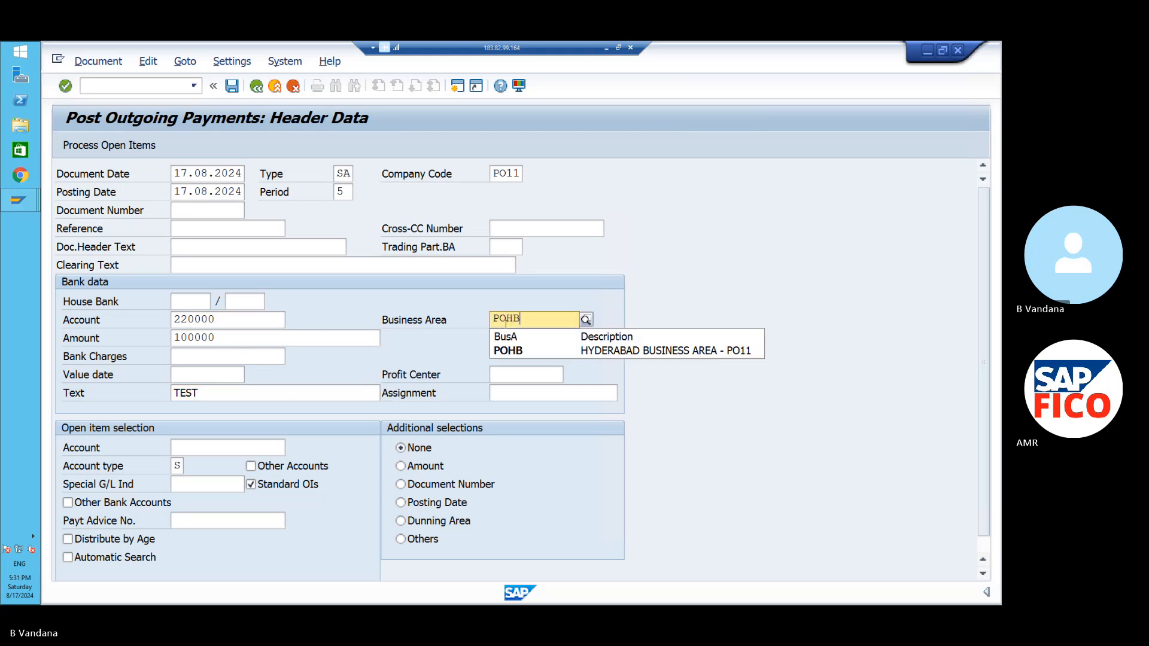
click(508, 352)
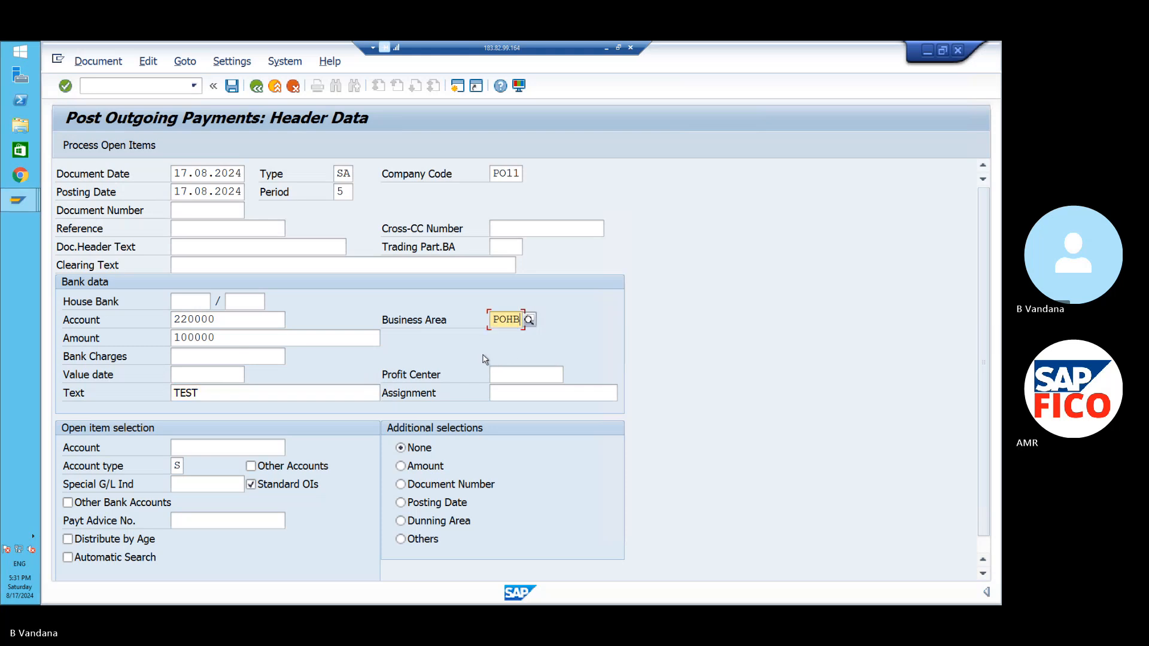
click(257, 448)
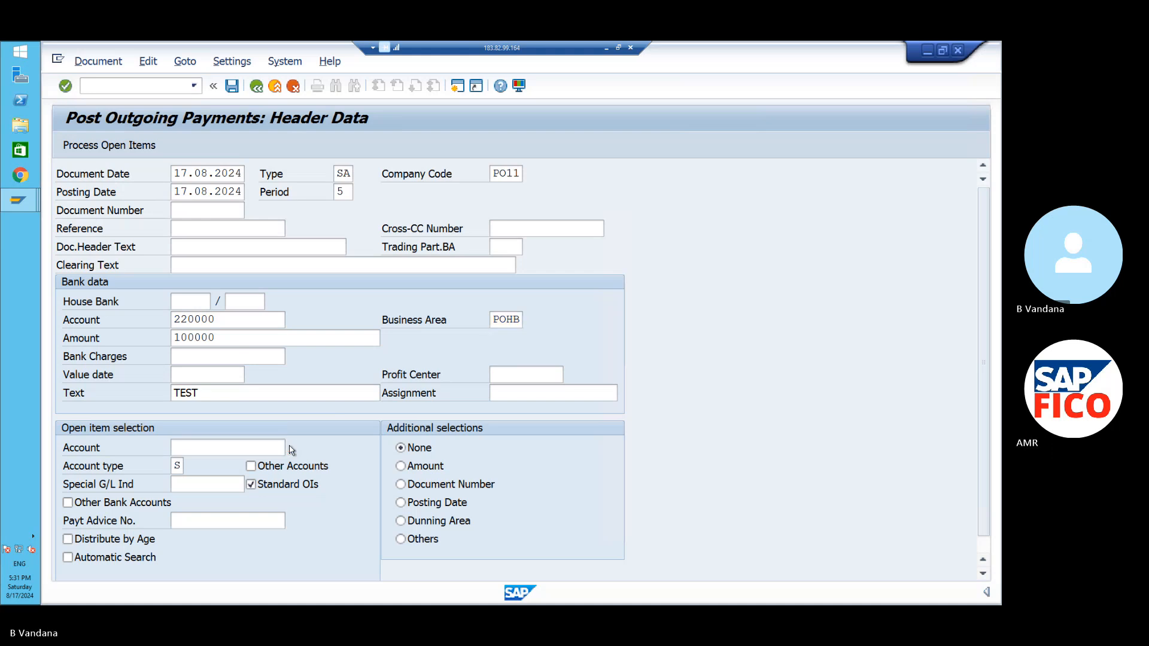
- Select commission payable account 160001 via F4 and process its open items
key(F4)
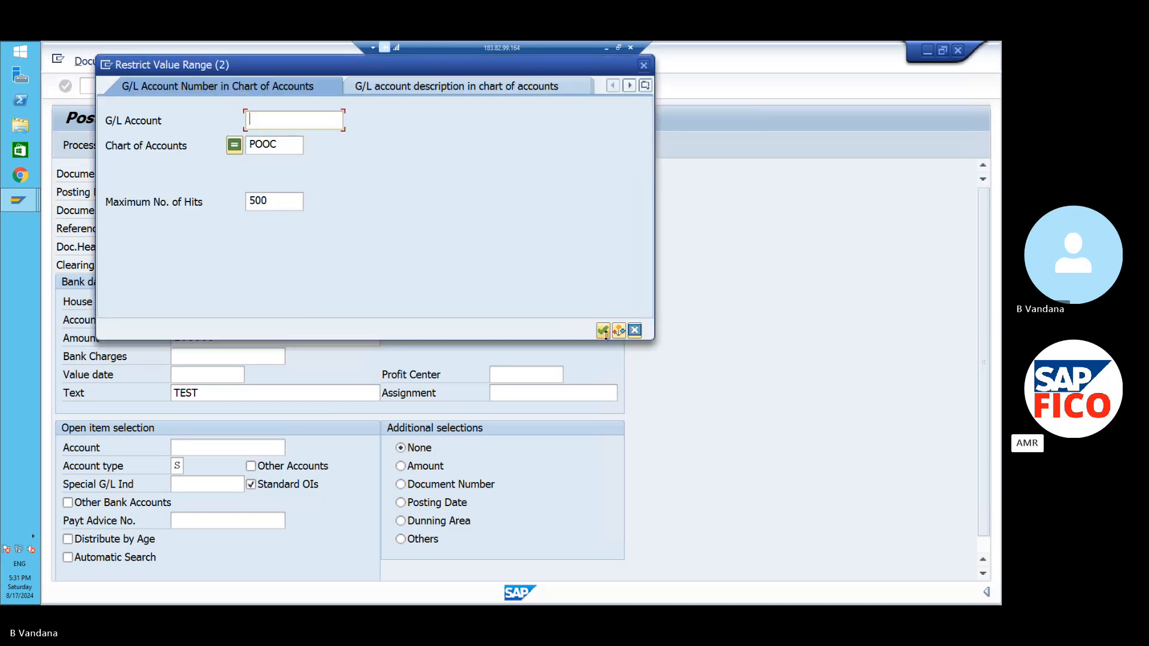
click(602, 331)
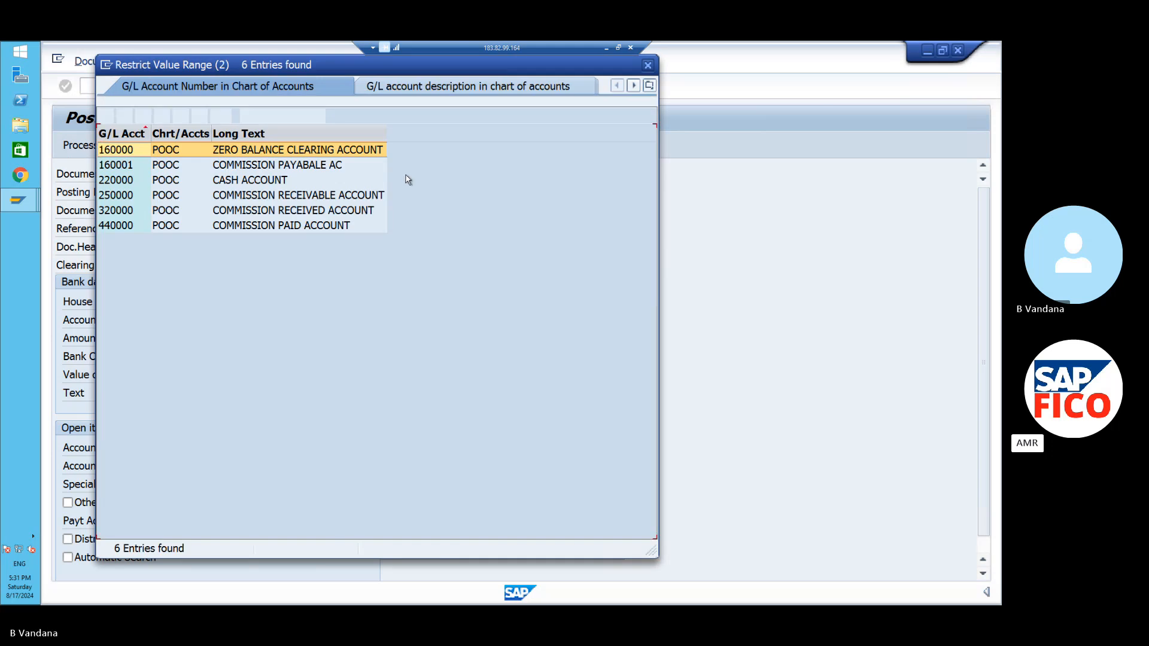
click(303, 167)
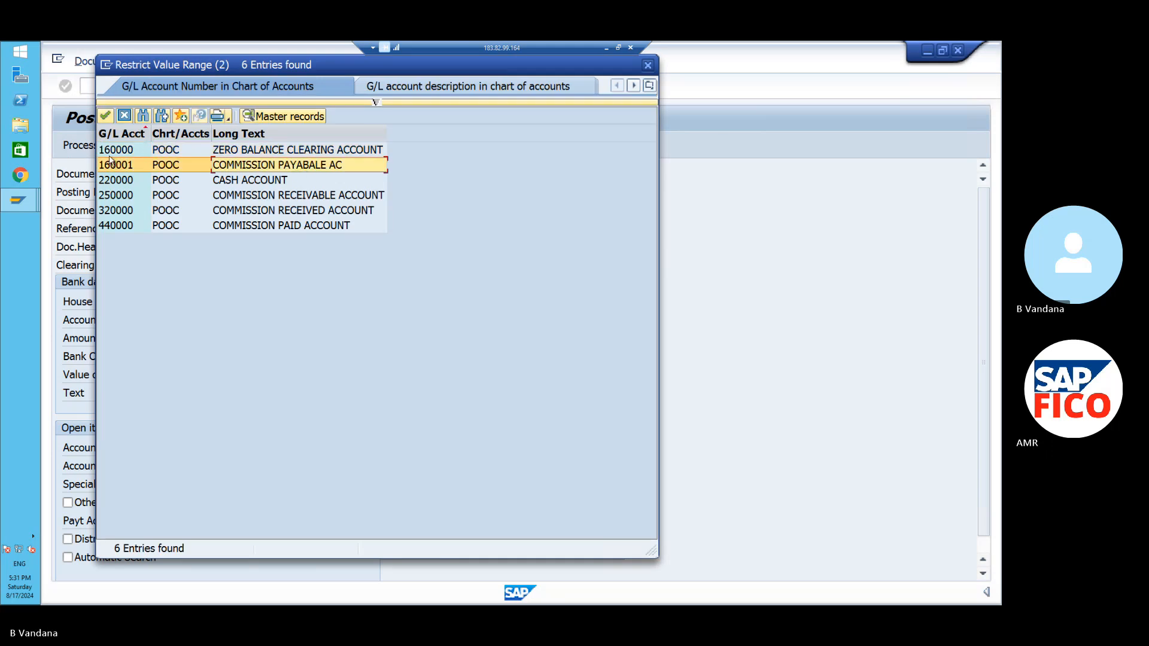
click(105, 116)
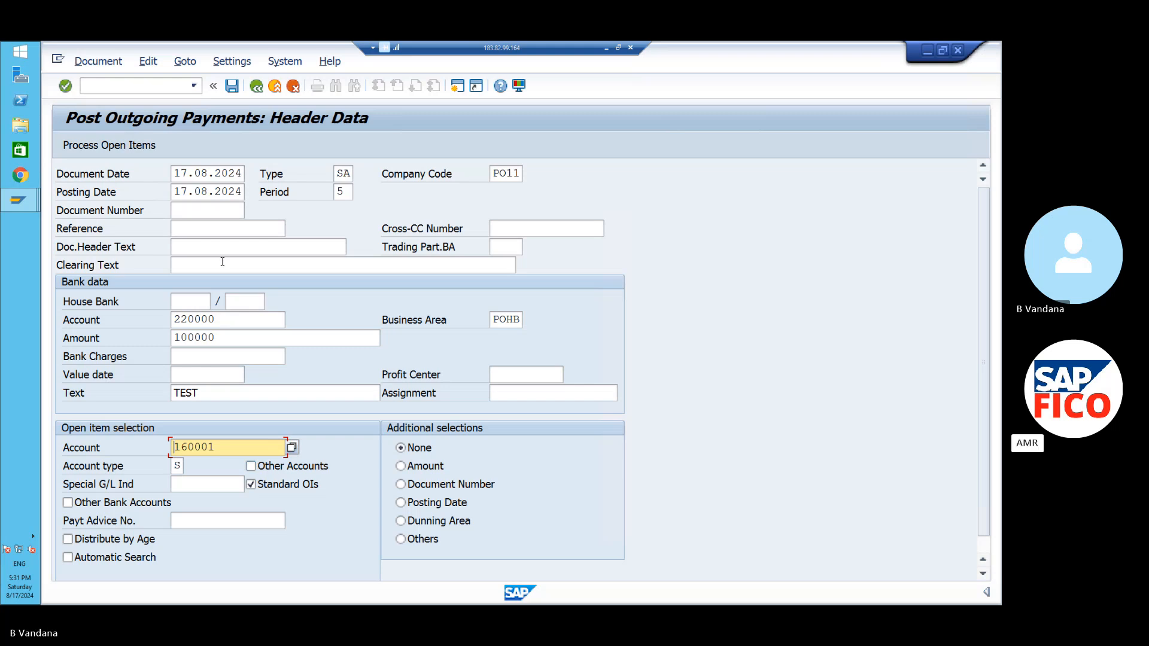
click(113, 144)
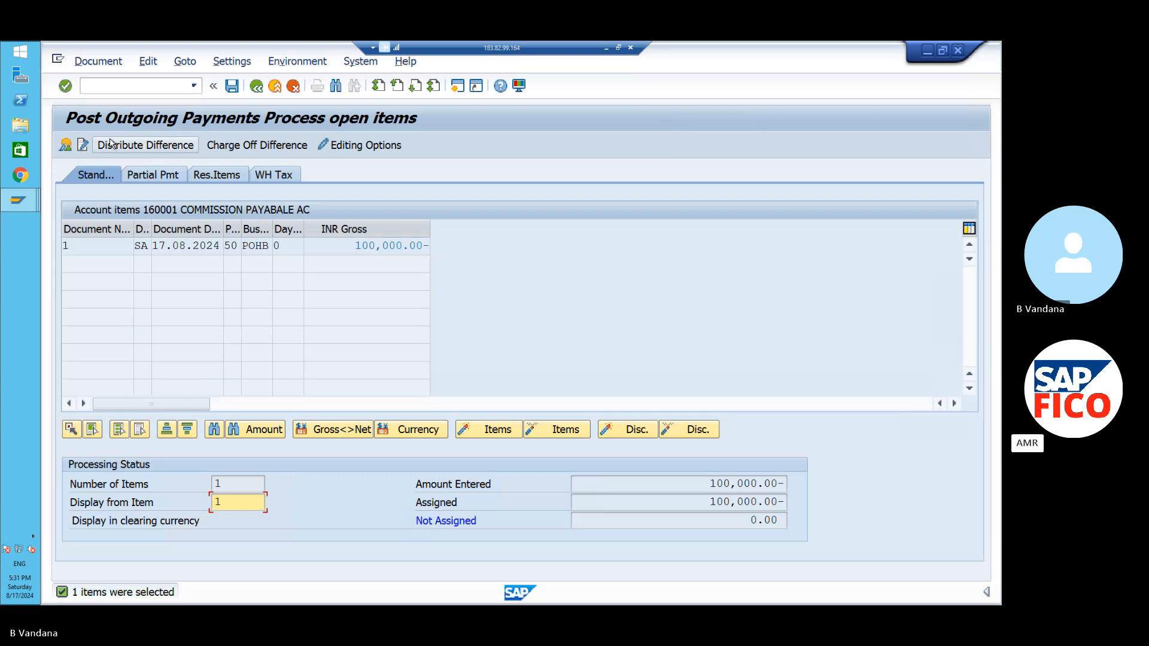
- Simulate the payment to review its line items, then post it as document 2
click(98, 62)
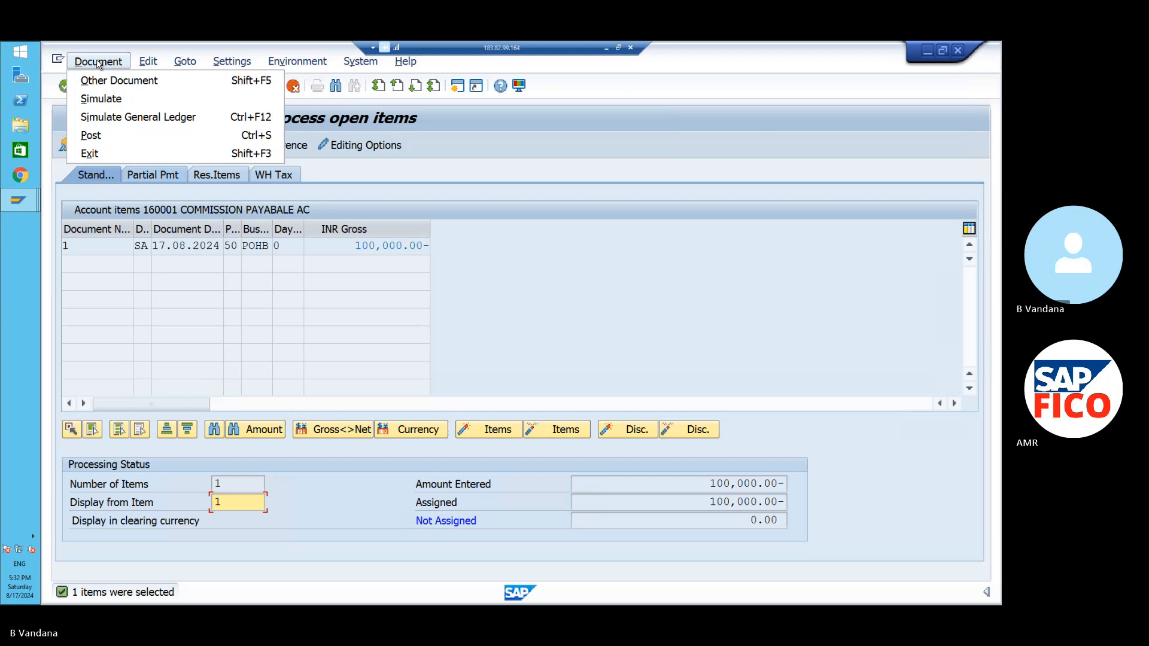
click(103, 99)
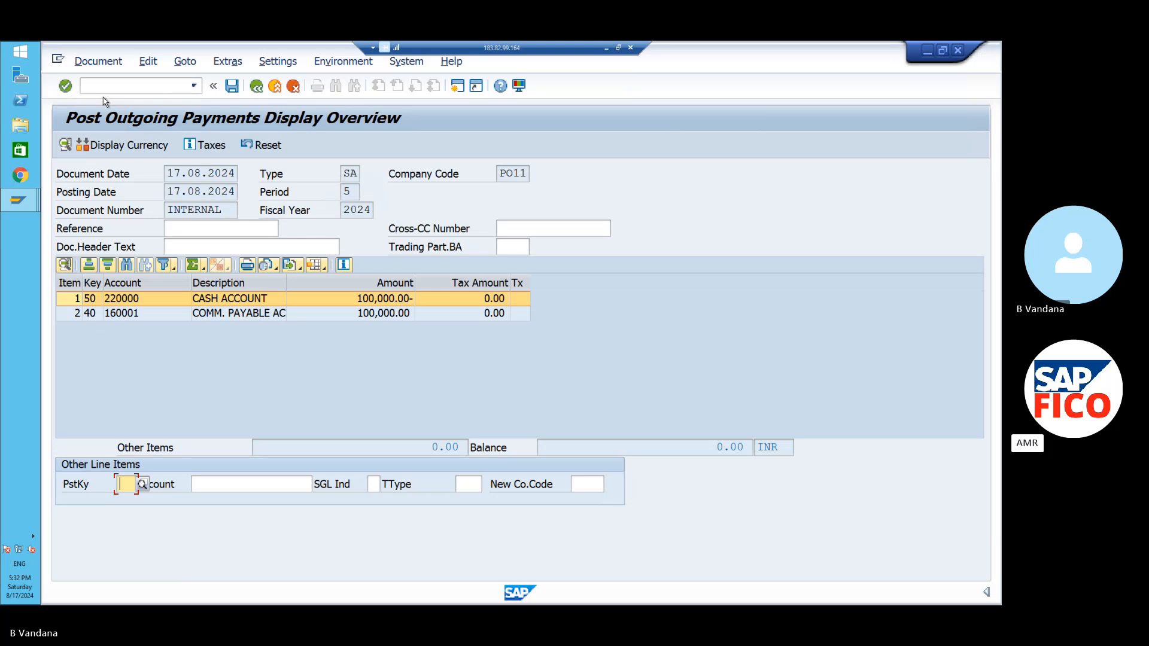
click(232, 86)
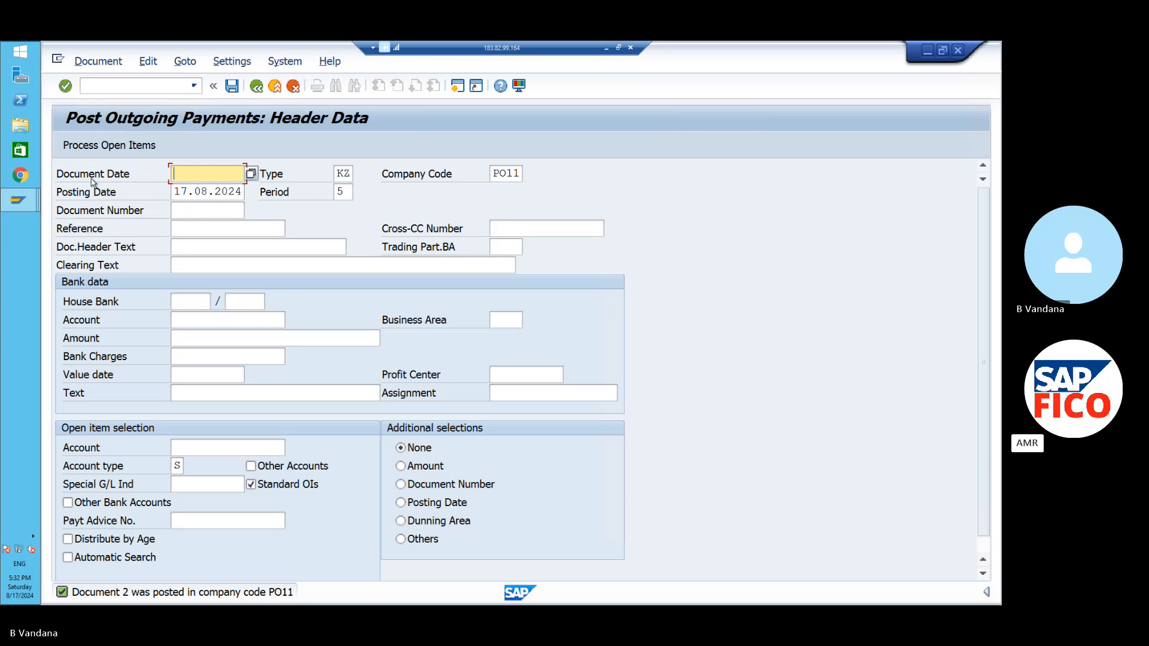
- Run /NFBL3N for cleared items to list account 160001's documents cleared by document 2
mouse_move(31, 200)
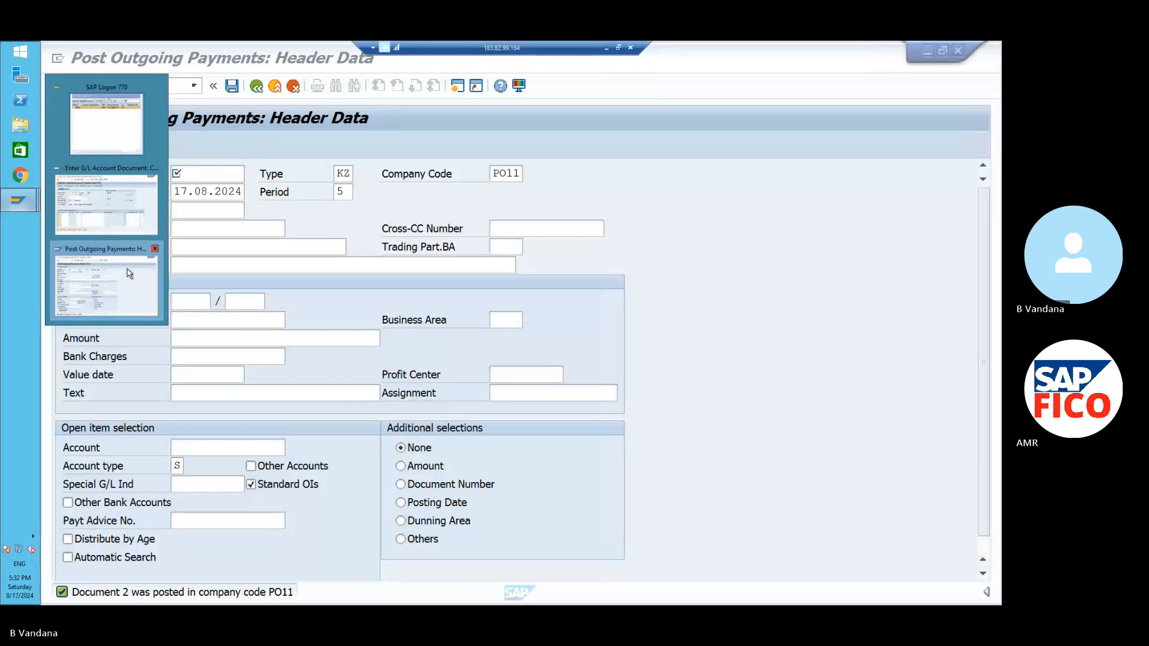
click(130, 273)
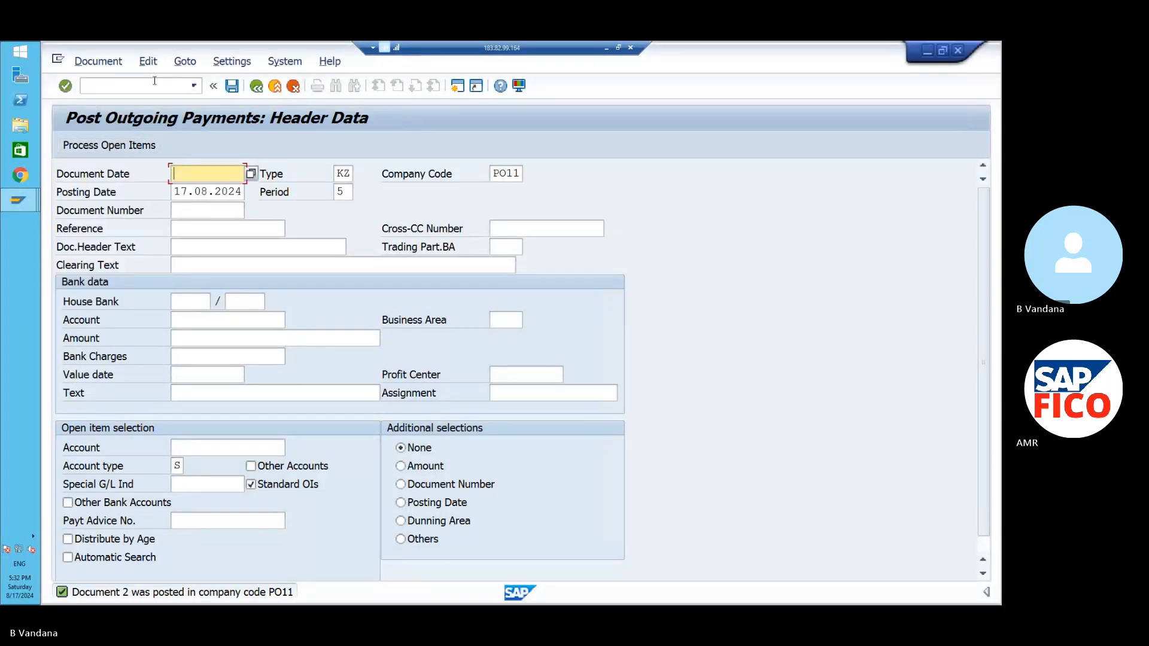
click(192, 85)
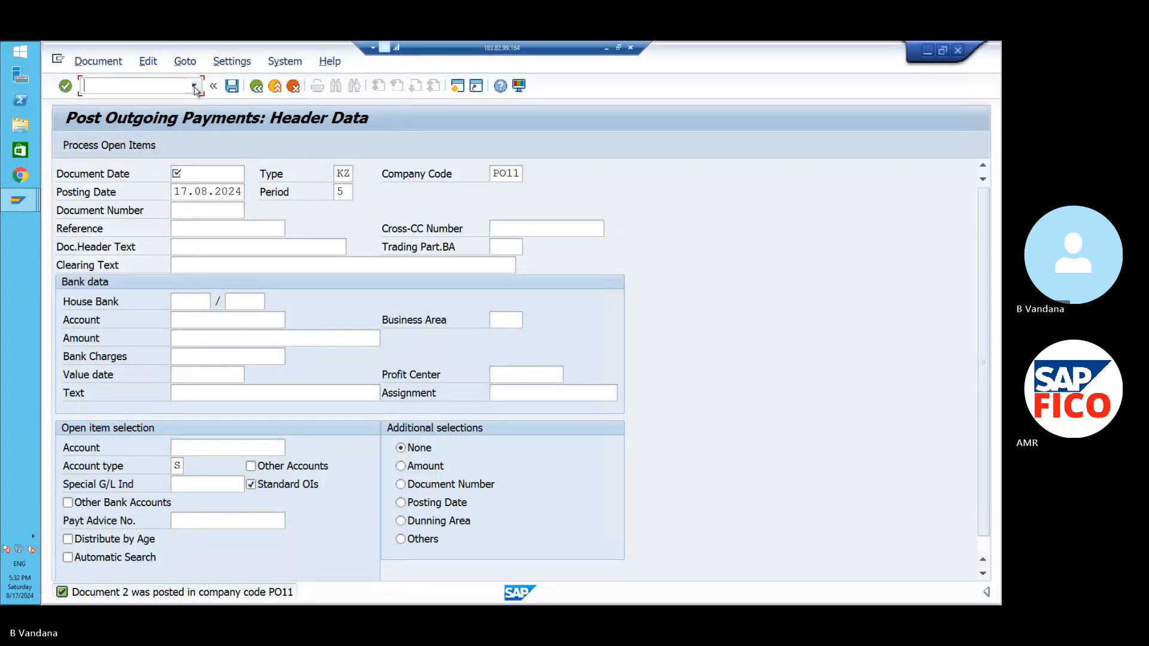
click(195, 87)
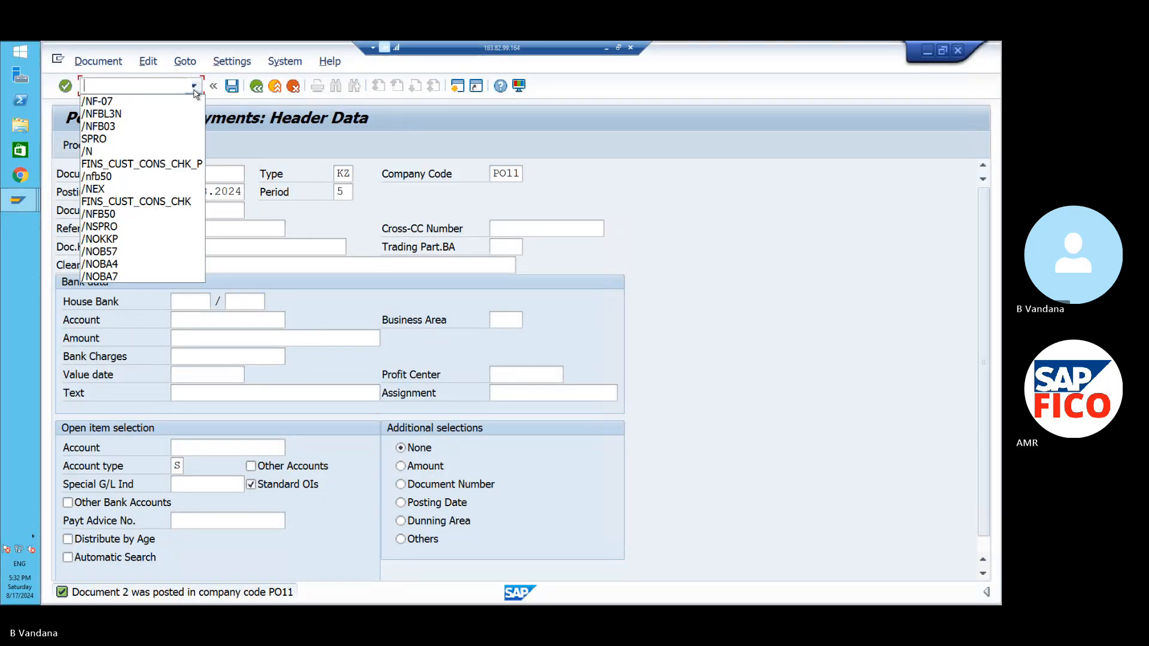
click(171, 116)
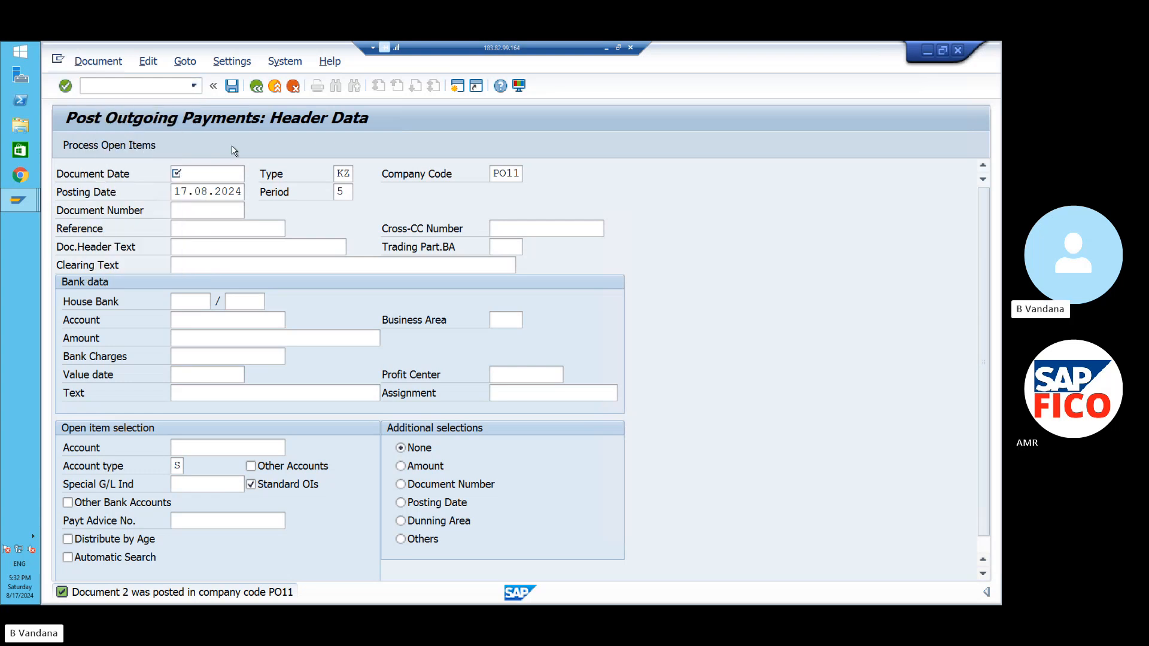
key(Return)
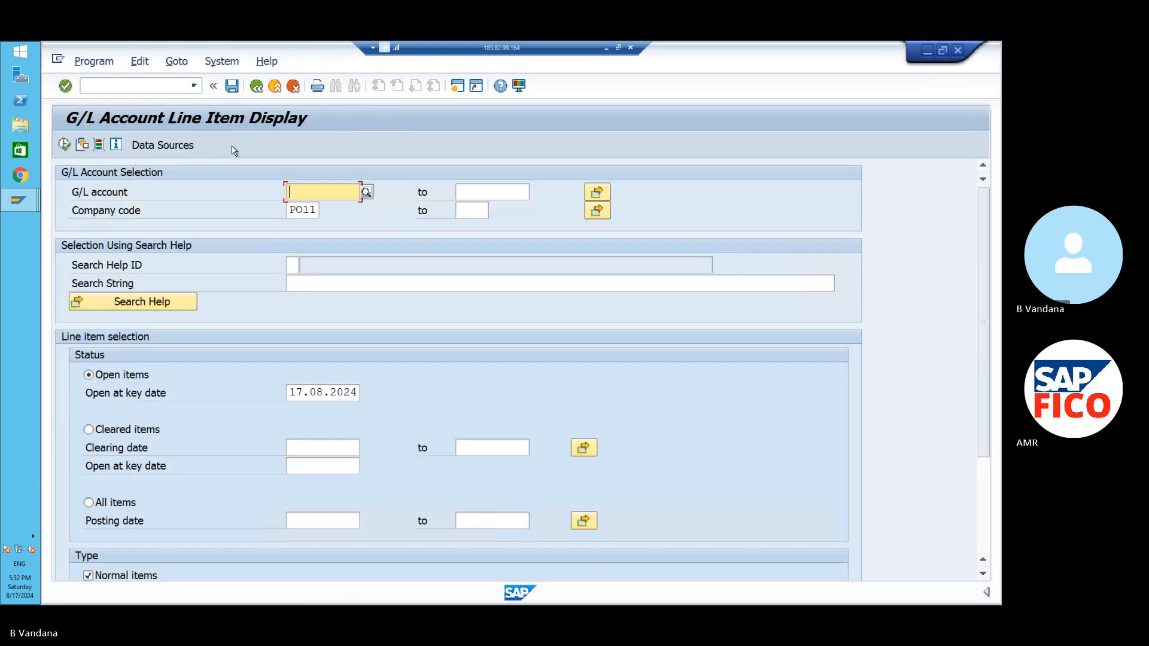
click(89, 429)
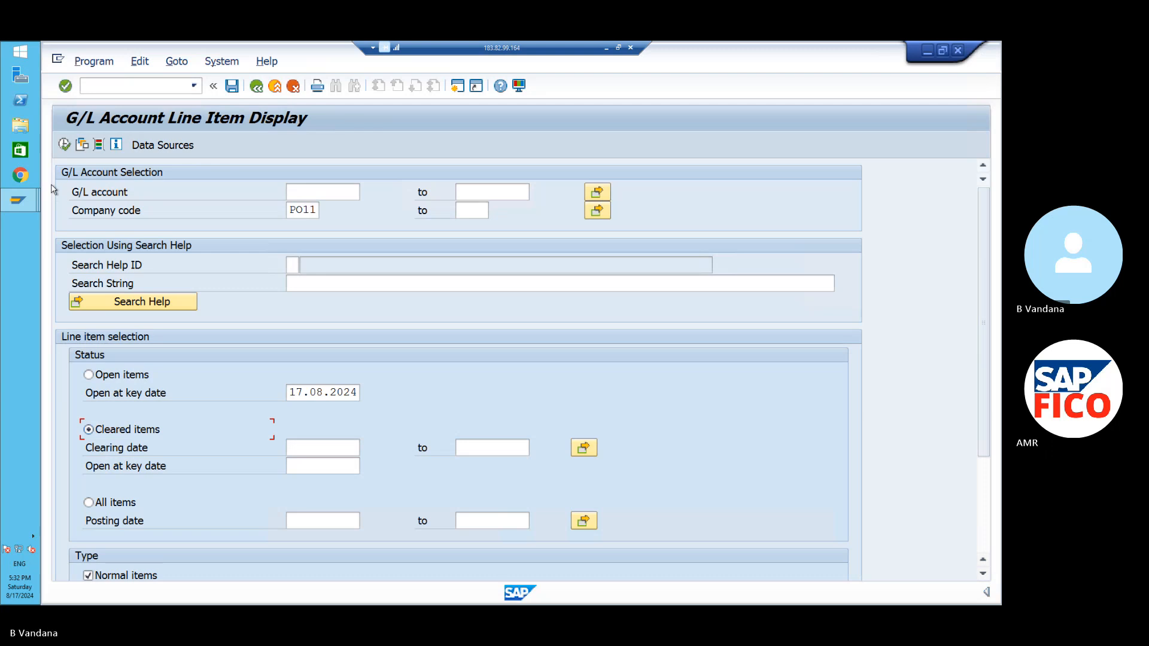
click(65, 145)
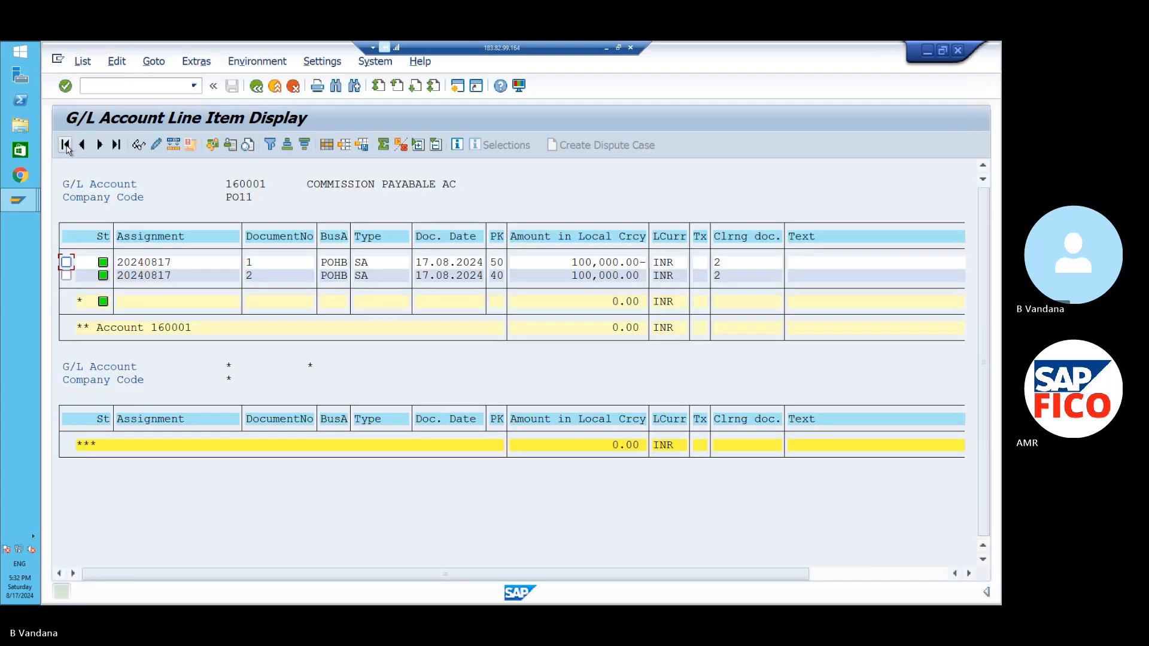